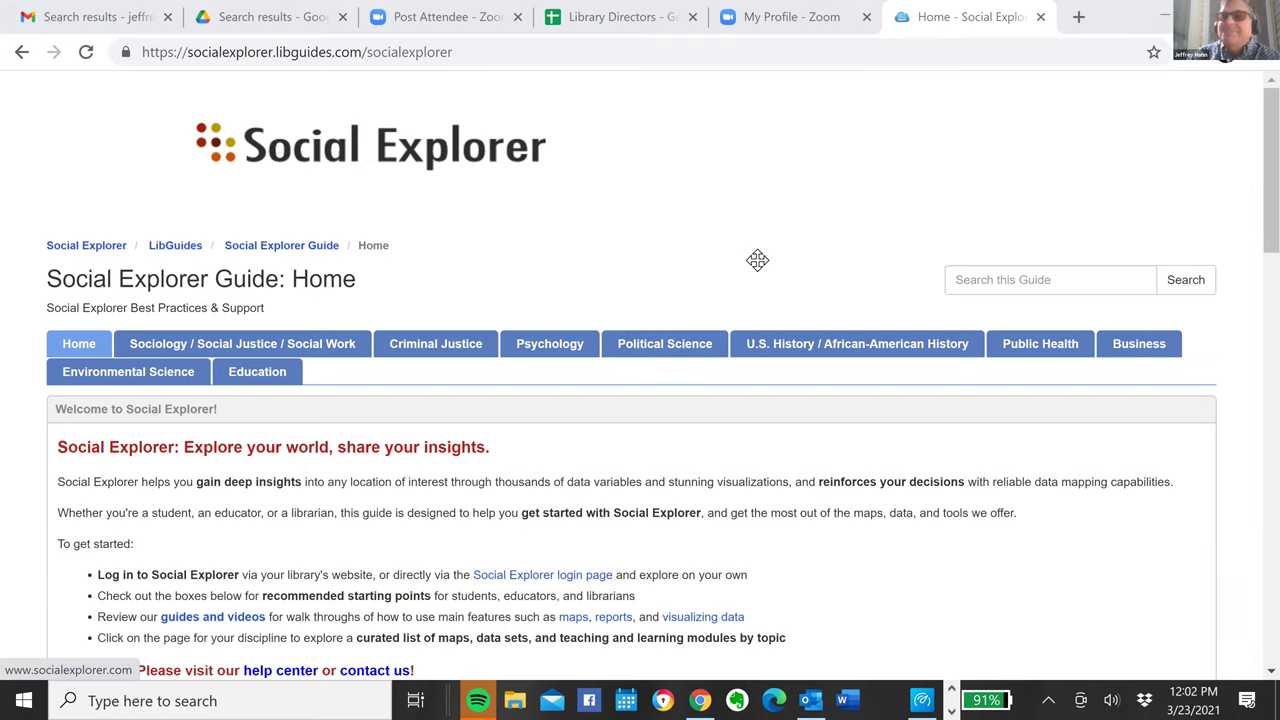
Step: View the Explore Maps page, and go back to the Social Explorer Guide home page to review its librarian, educator, student and training sections
click(757, 260)
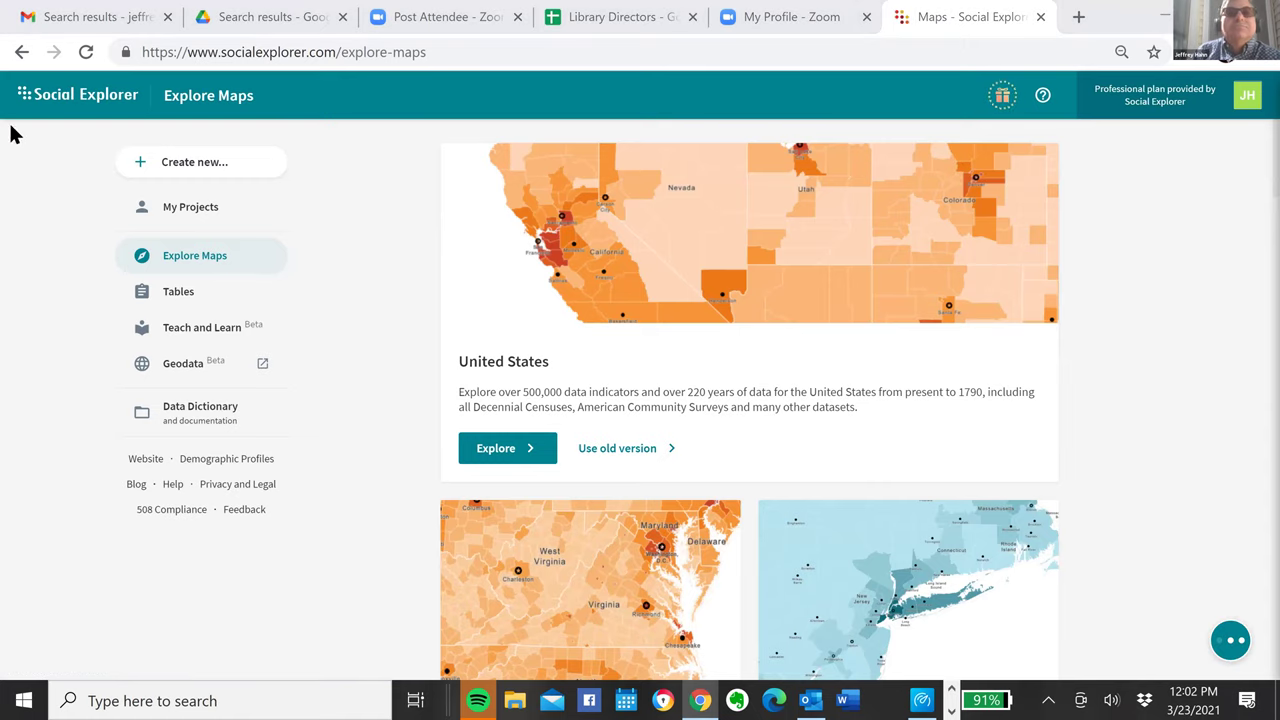
key(alt+Left)
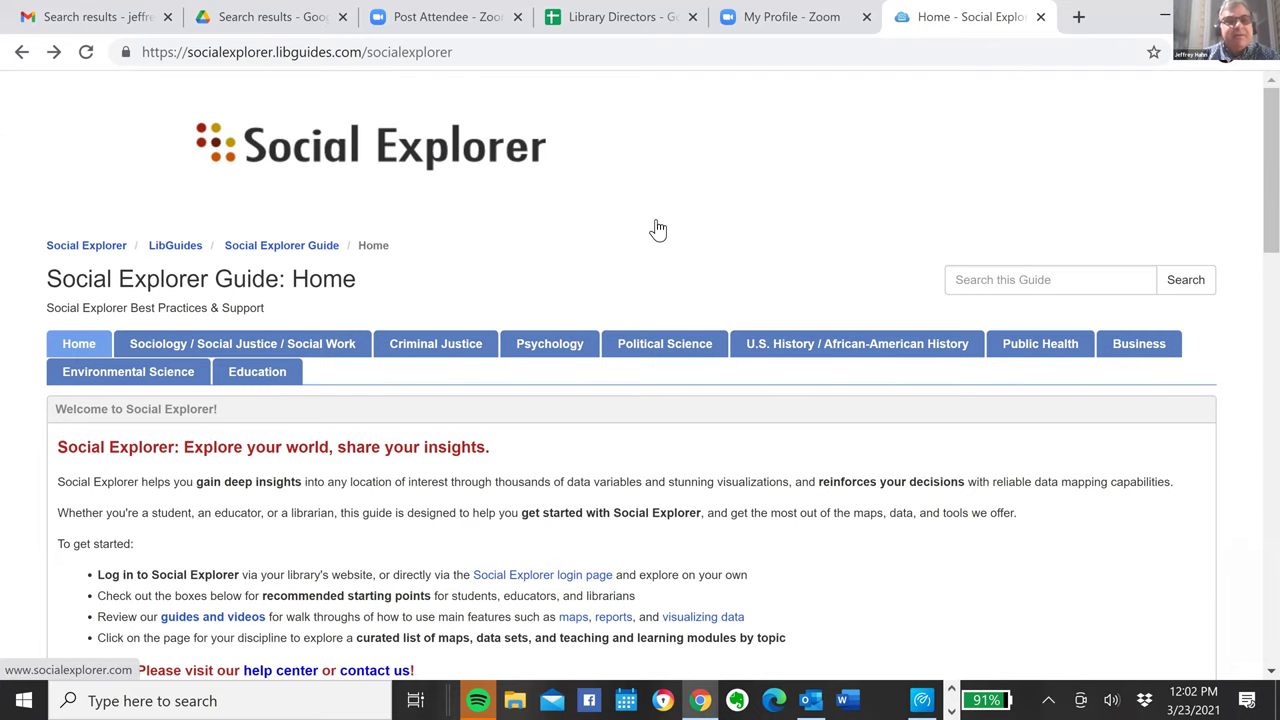
scroll(658, 230, down, 1)
scroll(658, 230, down, 2)
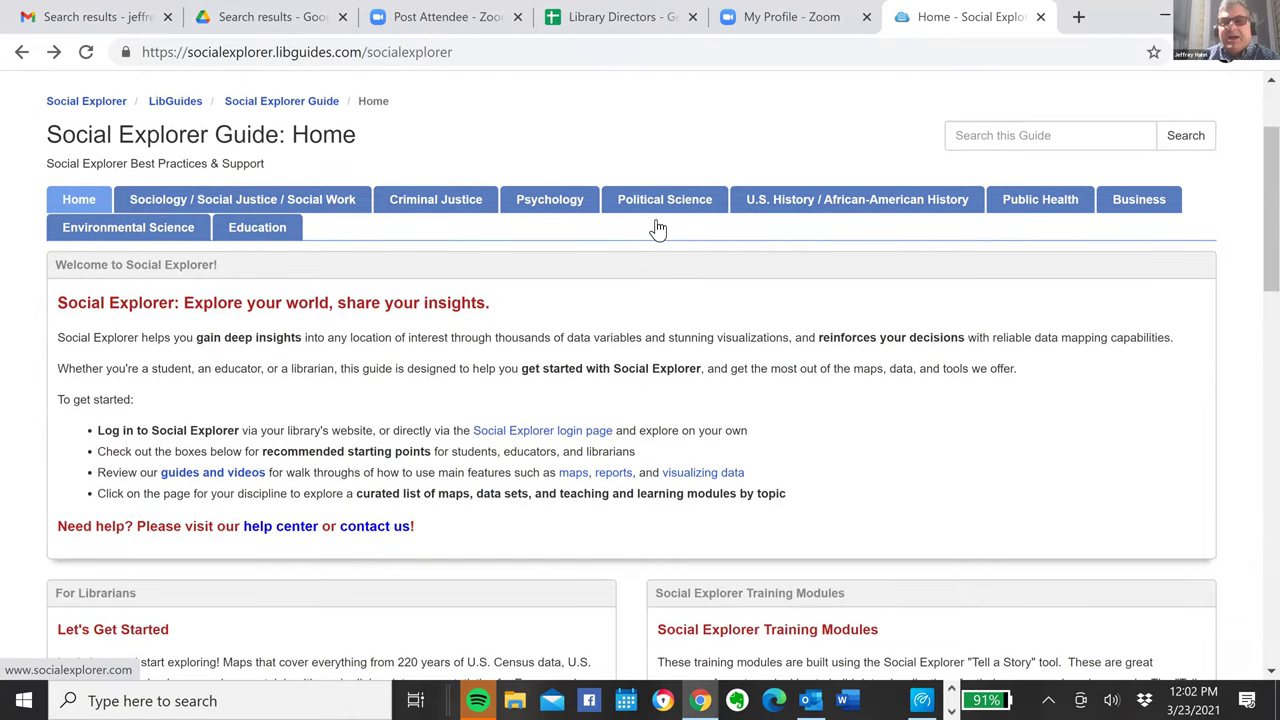
scroll(658, 230, down, 2)
scroll(850, 240, down, 1)
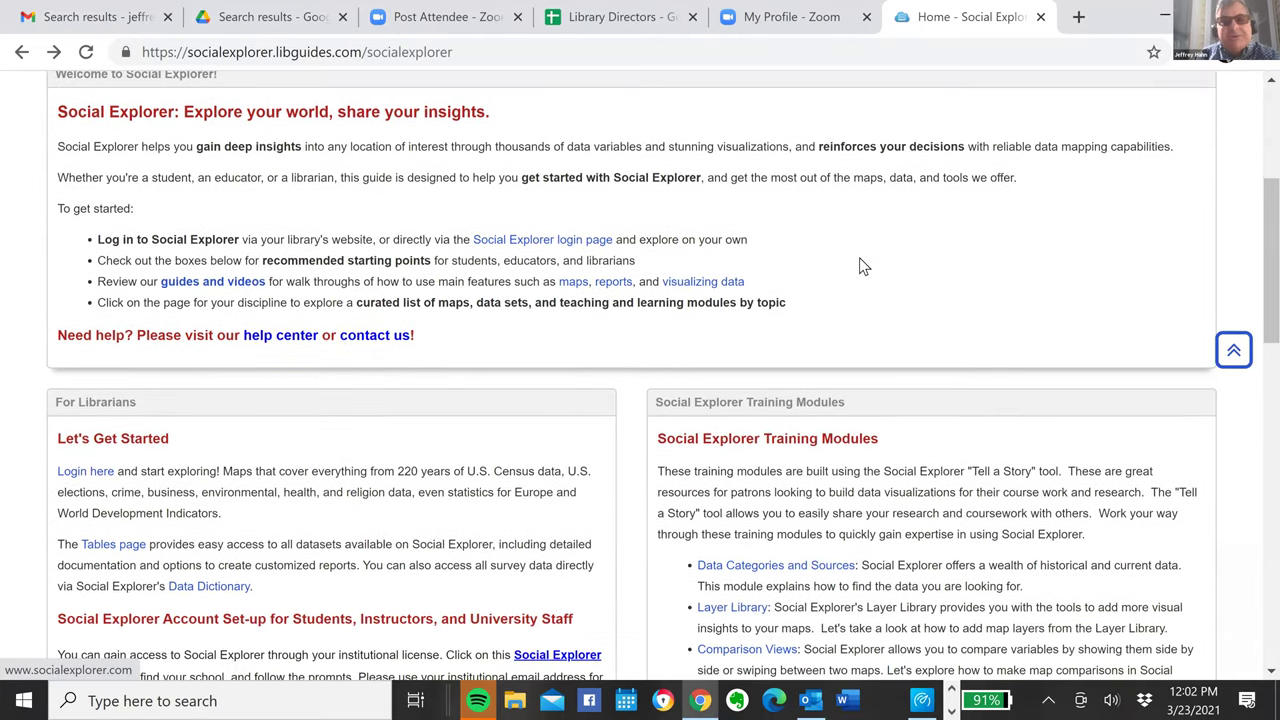
scroll(859, 281, down, 3)
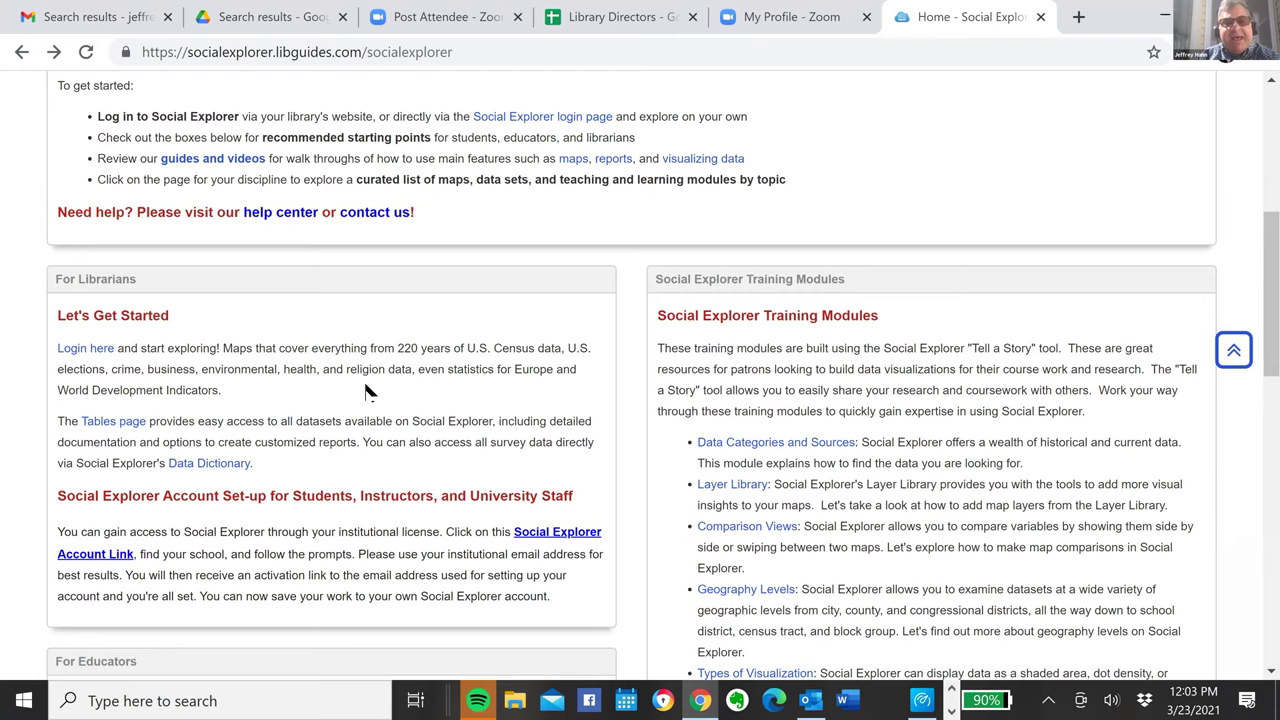
scroll(366, 392, down, 1)
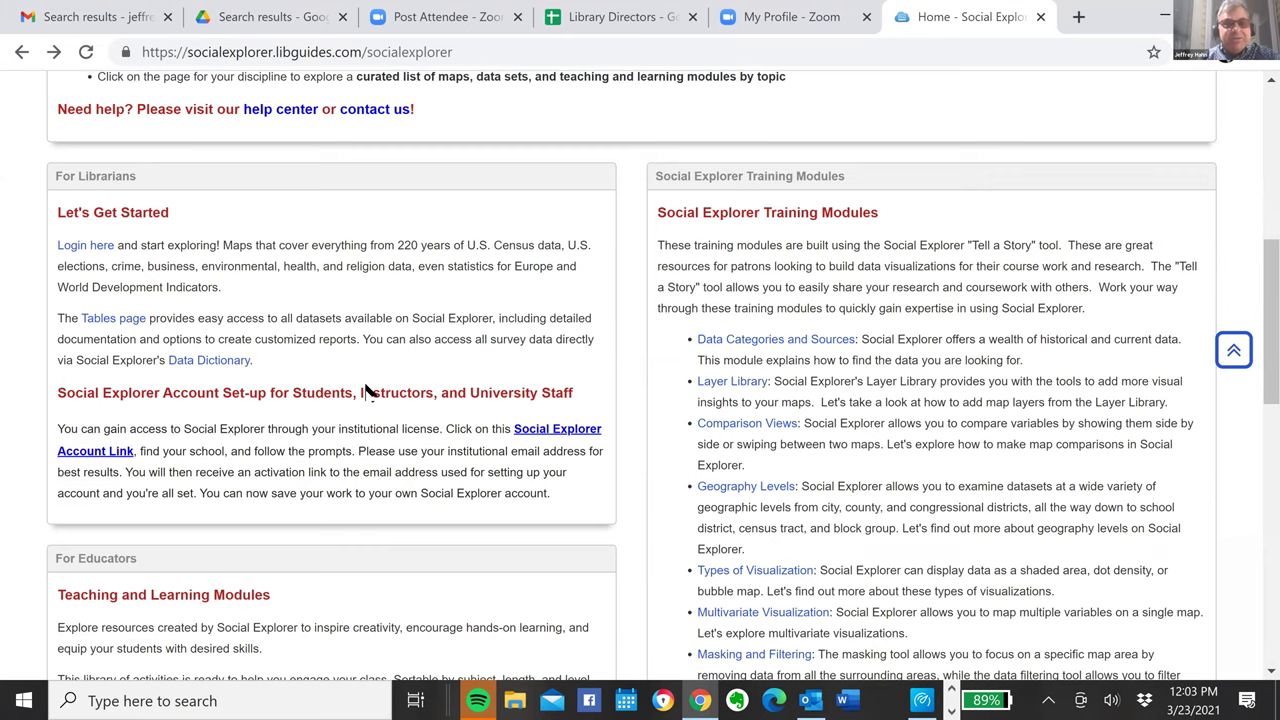
scroll(367, 390, down, 1)
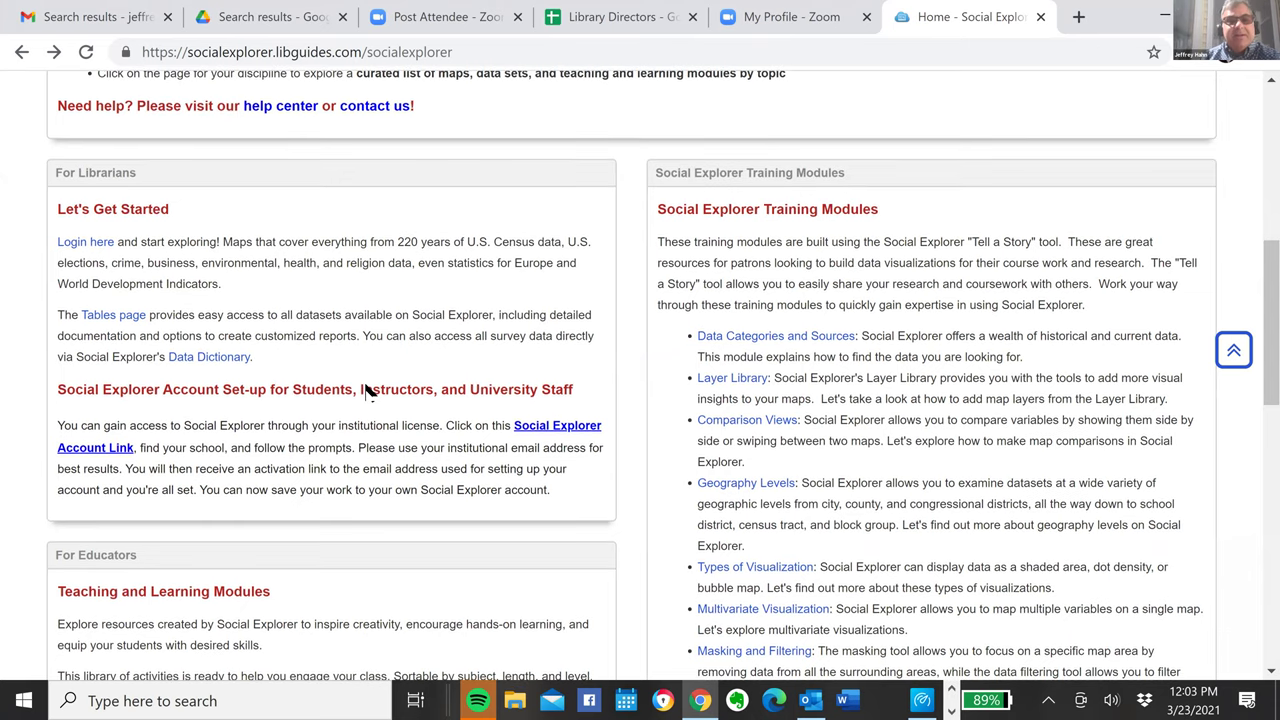
scroll(367, 390, down, 2)
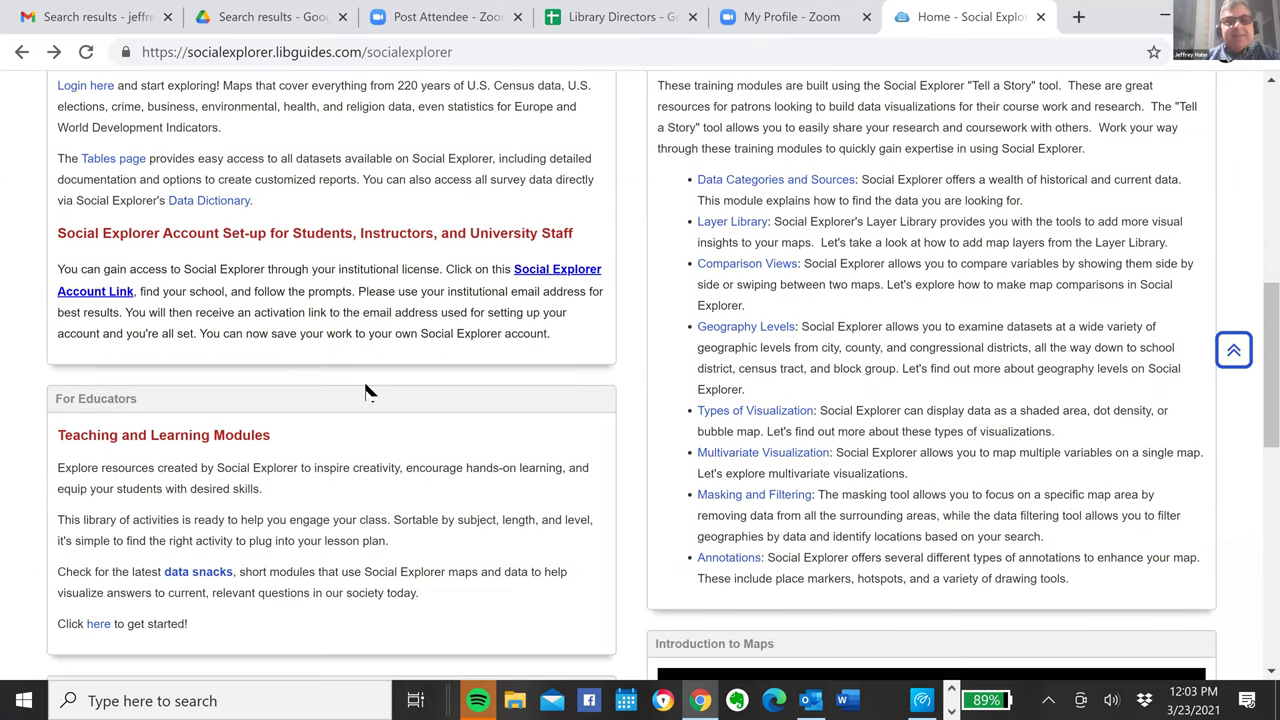
scroll(367, 390, down, 10)
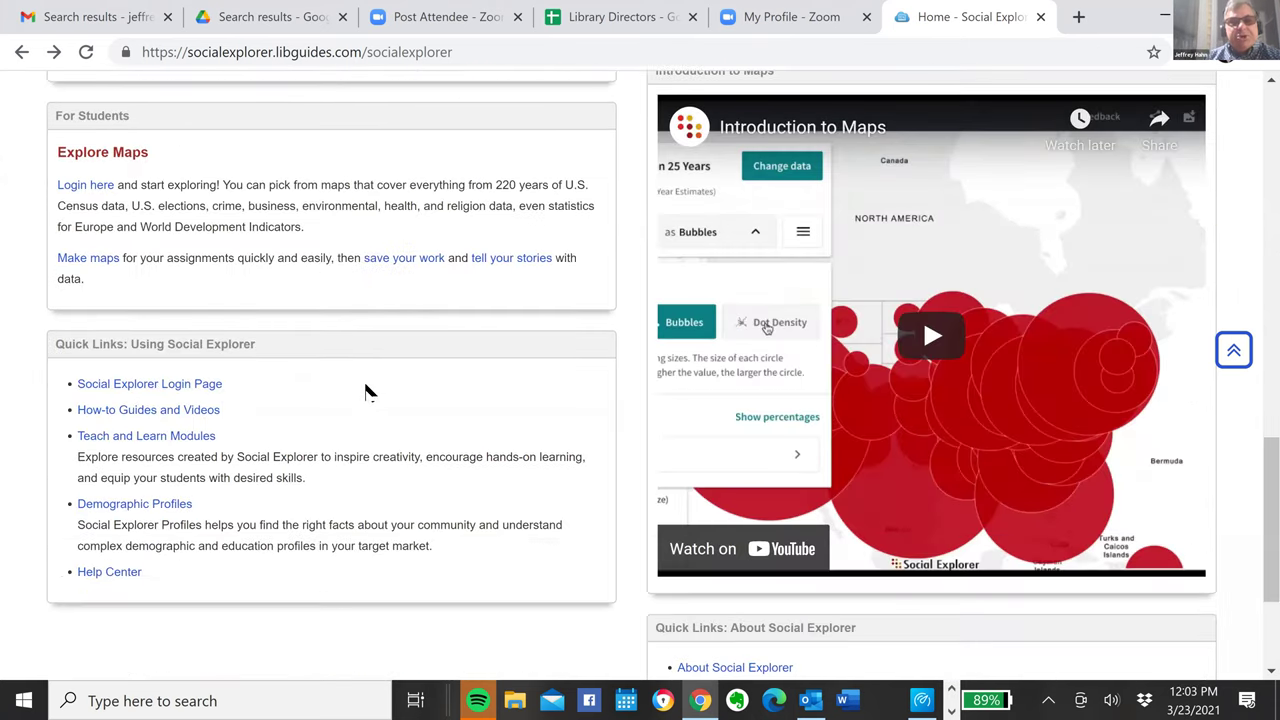
scroll(367, 392, up, 4)
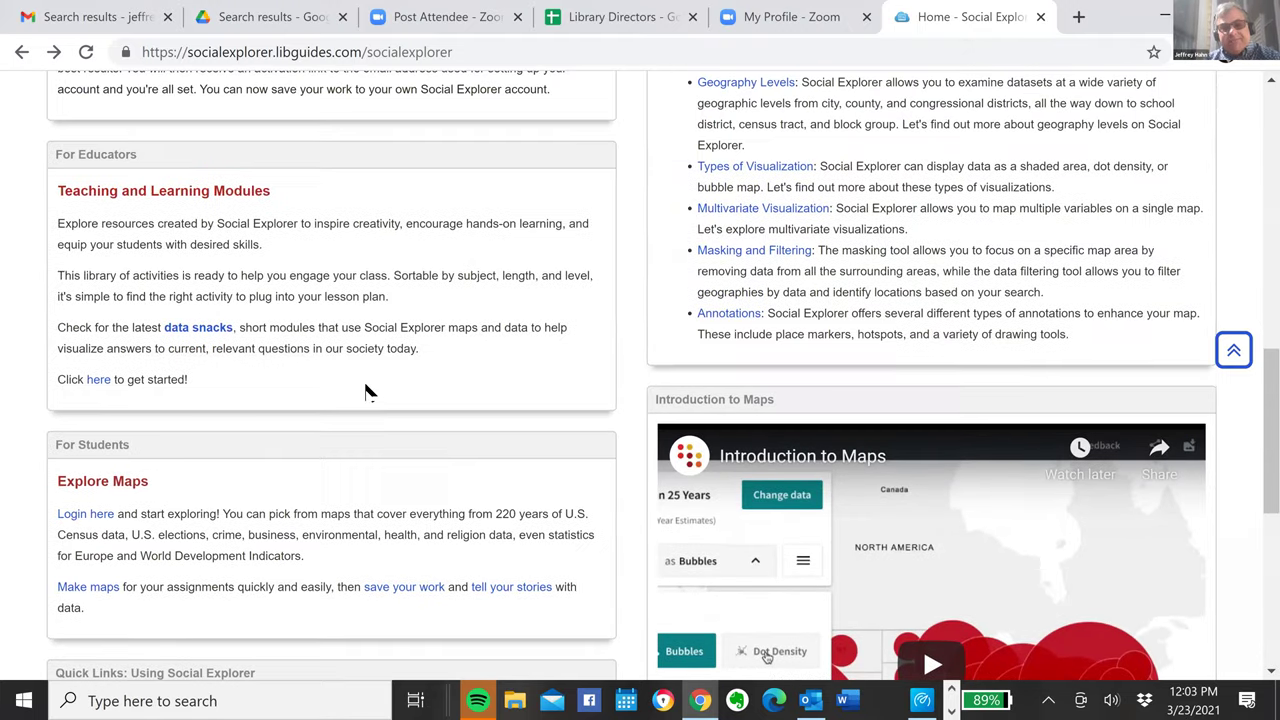
scroll(367, 392, up, 3)
scroll(367, 390, up, 6)
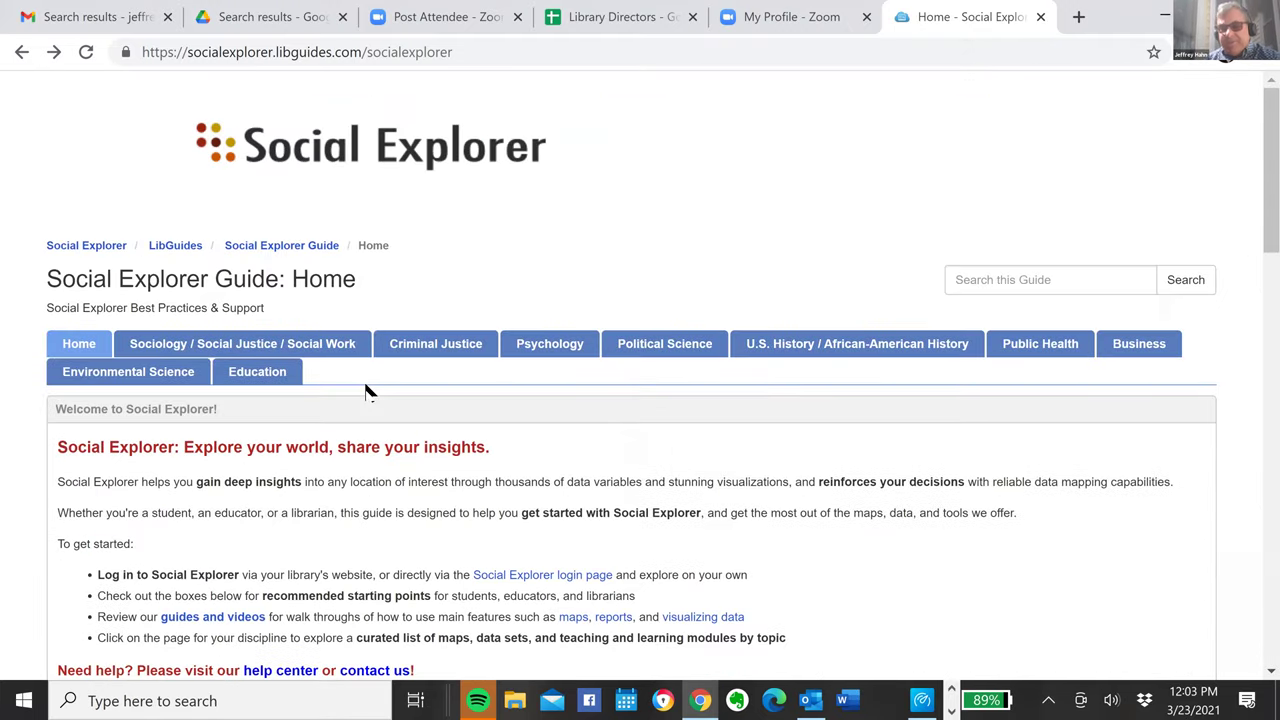
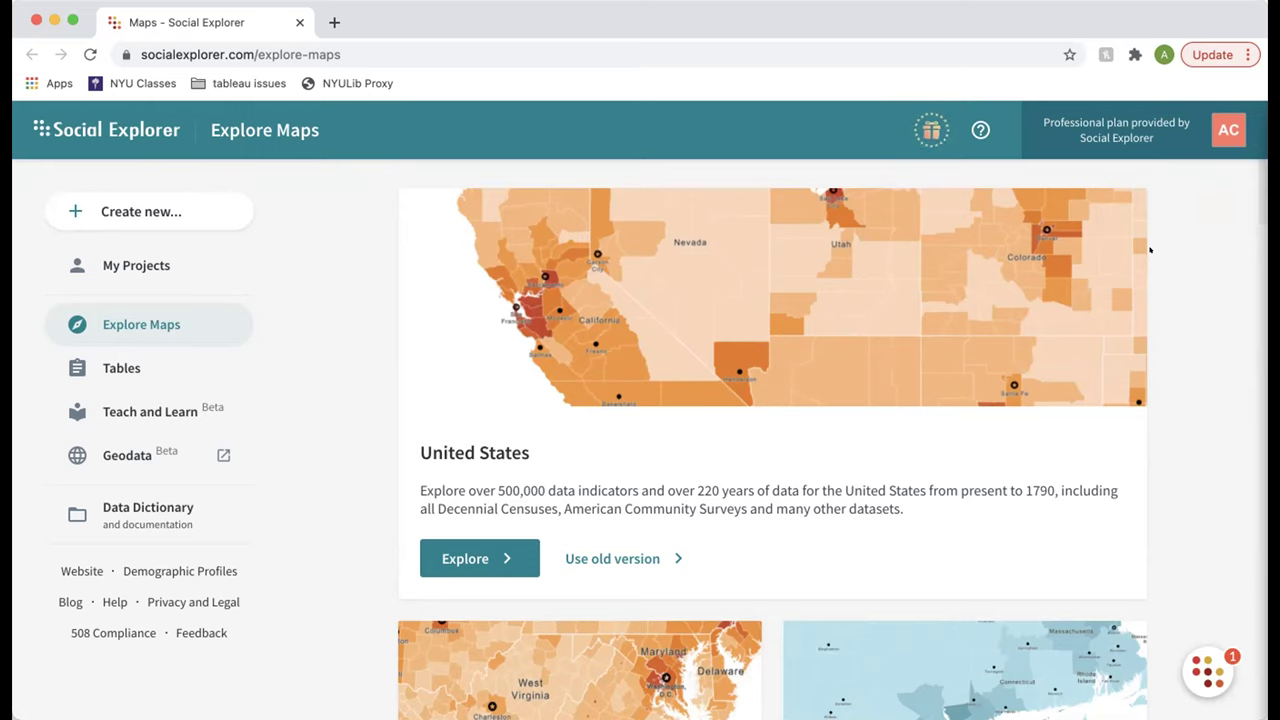
Step: Browse the Explore Maps catalog from the United States map through the U.S. thematic datasets to World Development Indicators and European Statistics
scroll(1162, 252, down, 6)
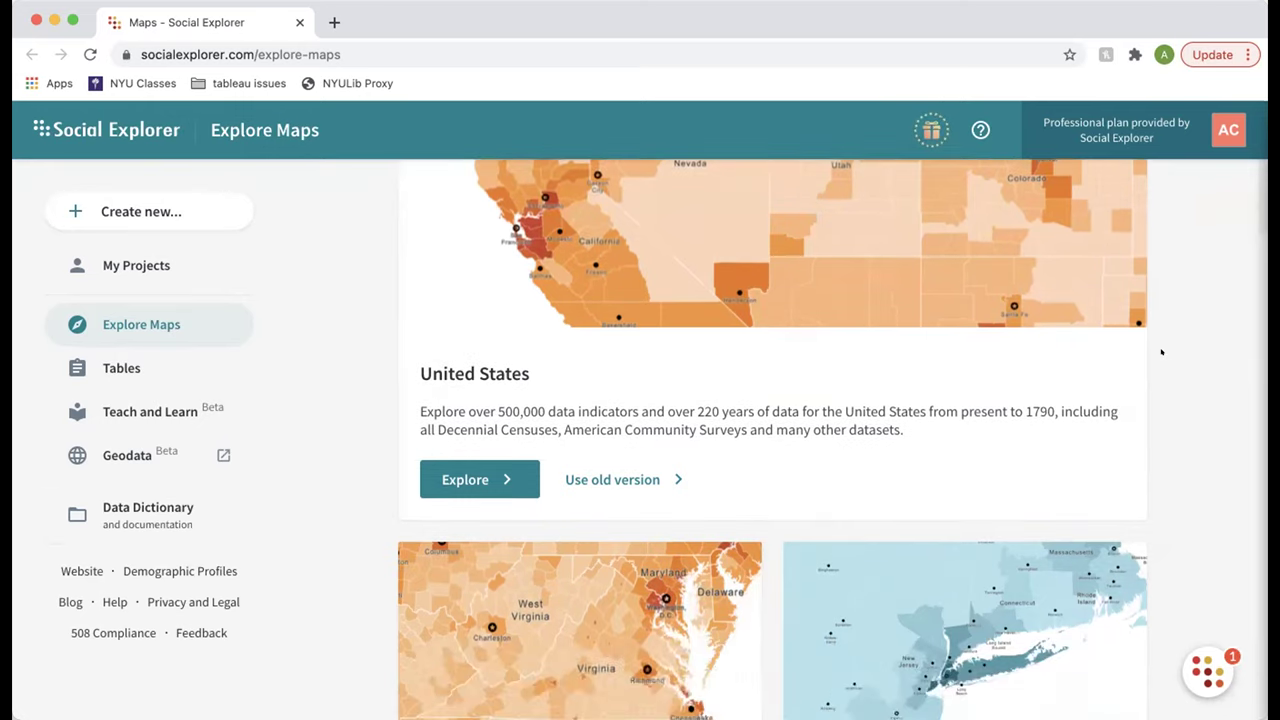
scroll(1147, 383, down, 2)
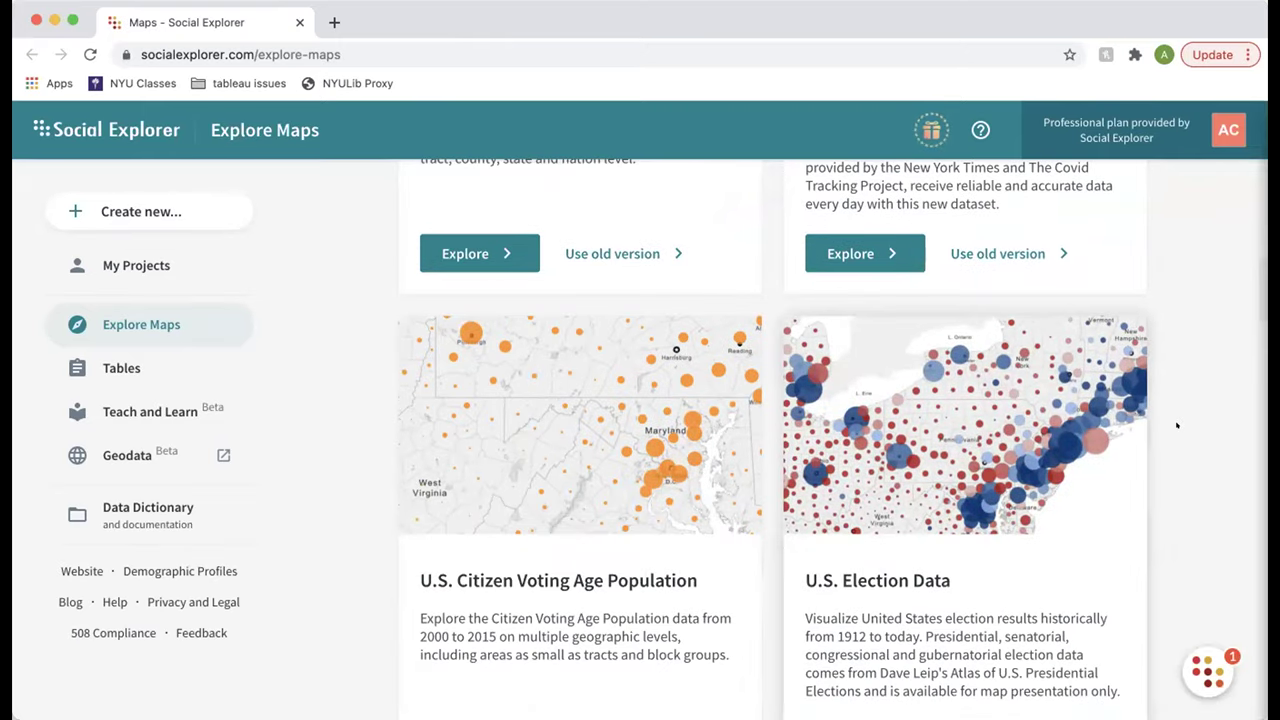
scroll(1177, 426, down, 1)
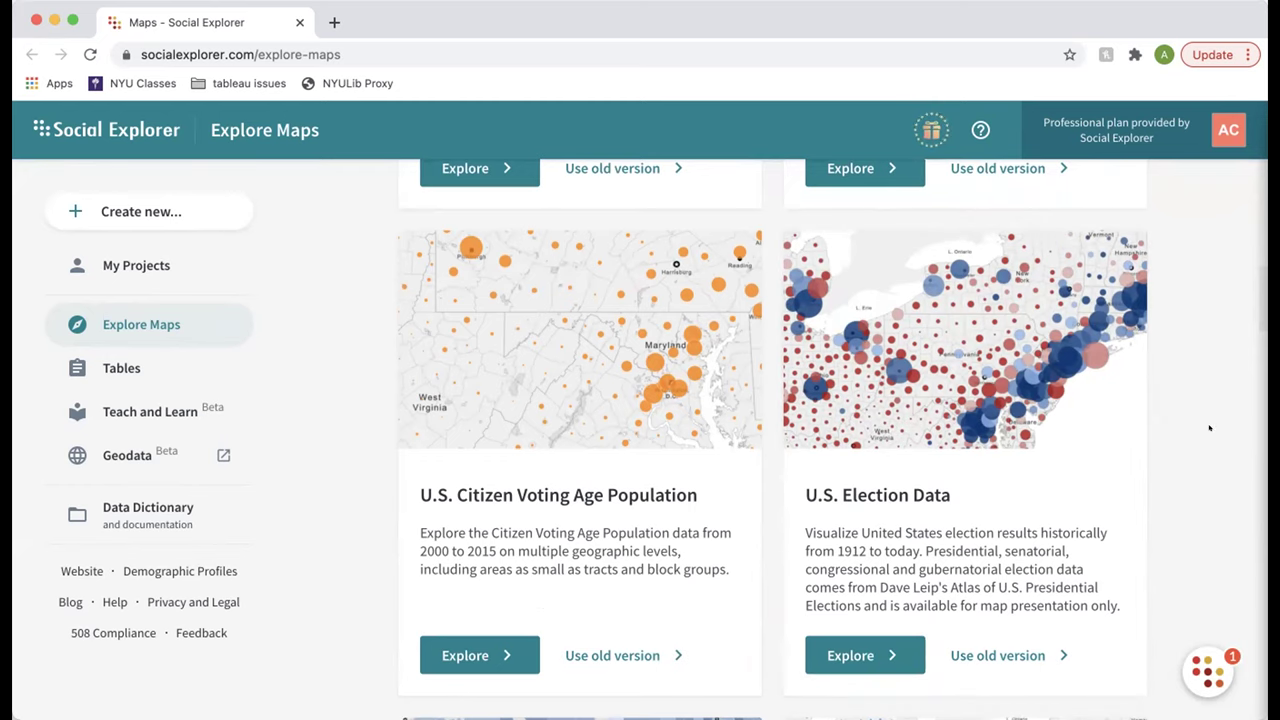
scroll(1208, 427, down, 3)
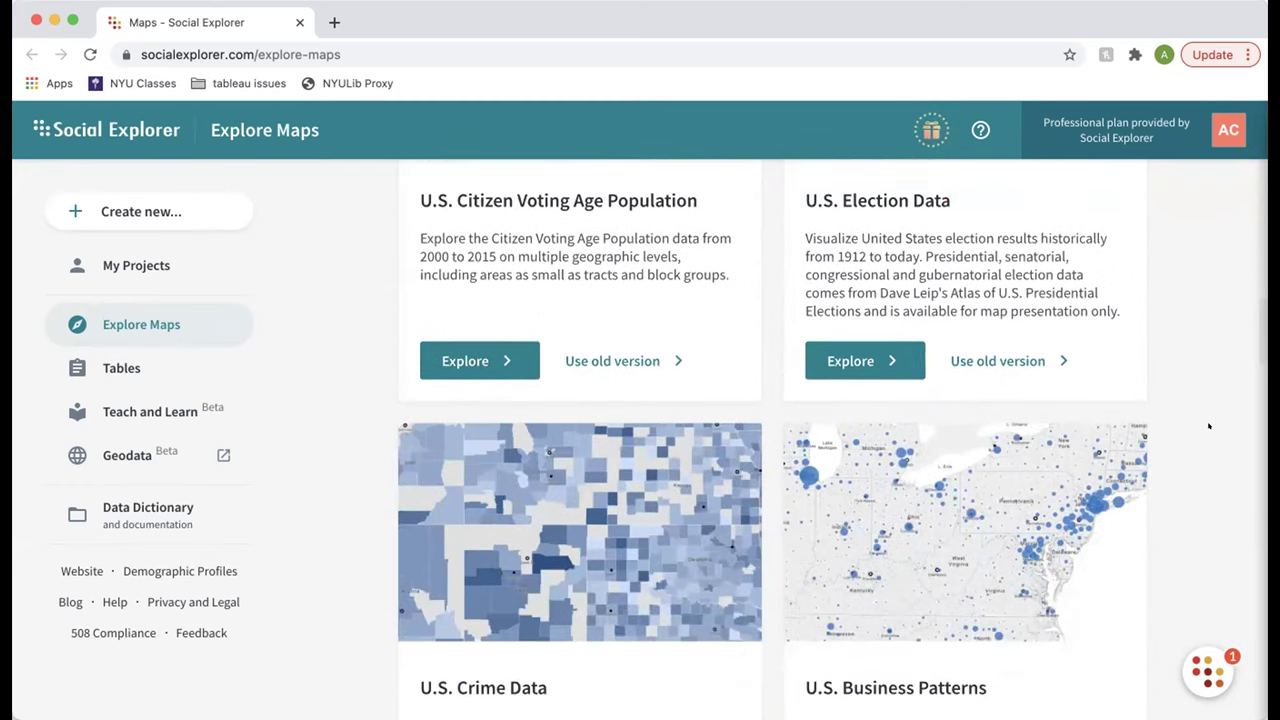
scroll(1208, 427, up, 6)
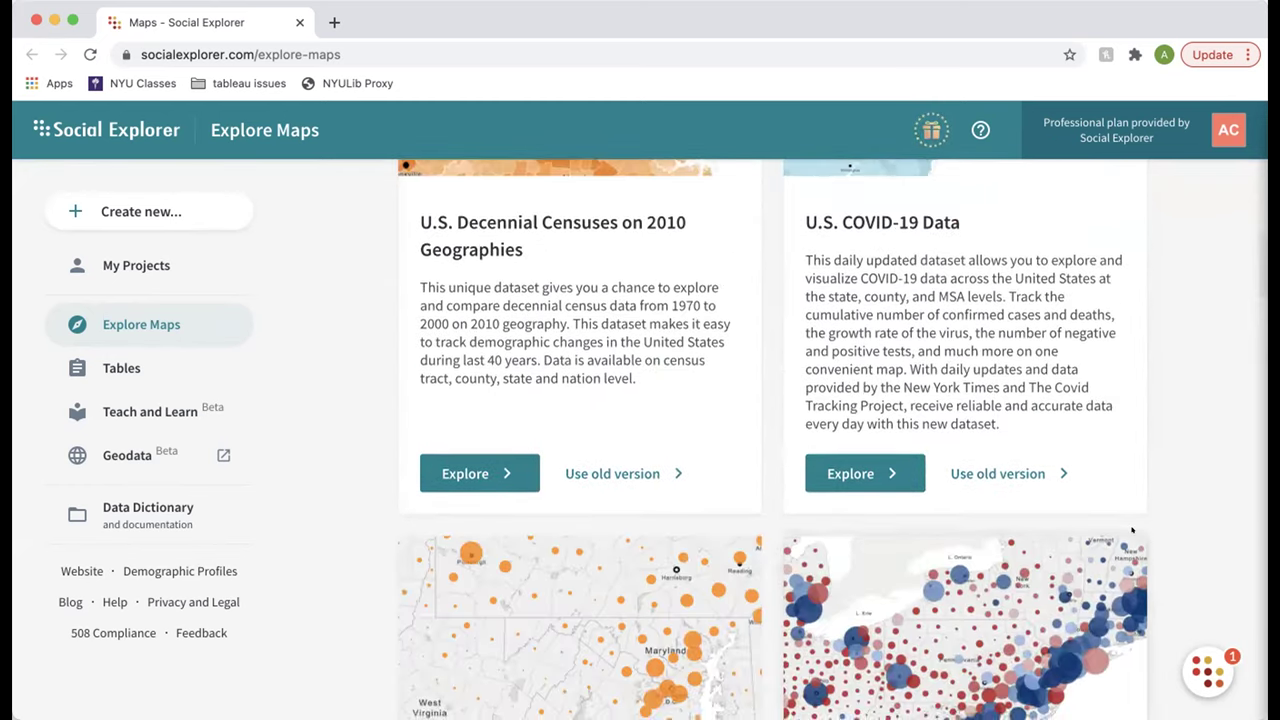
scroll(1123, 530, down, 3)
scroll(1123, 530, down, 10)
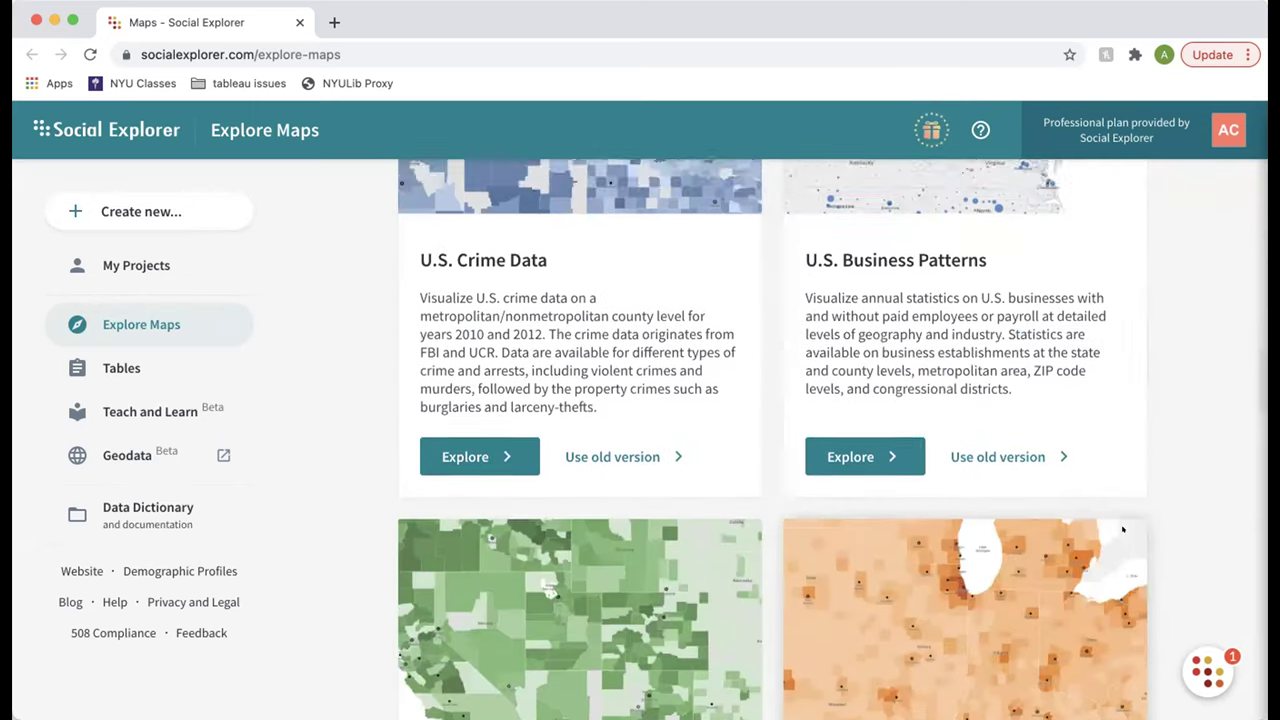
scroll(1123, 530, down, 4)
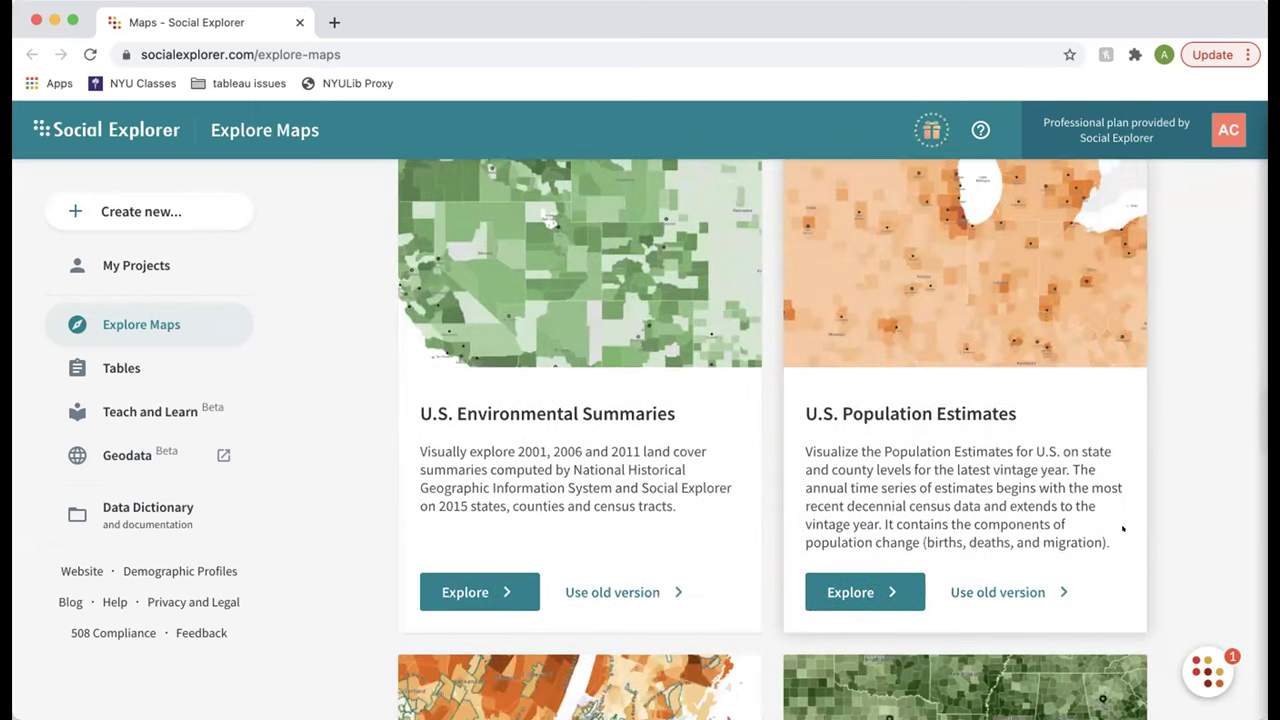
scroll(1123, 530, down, 5)
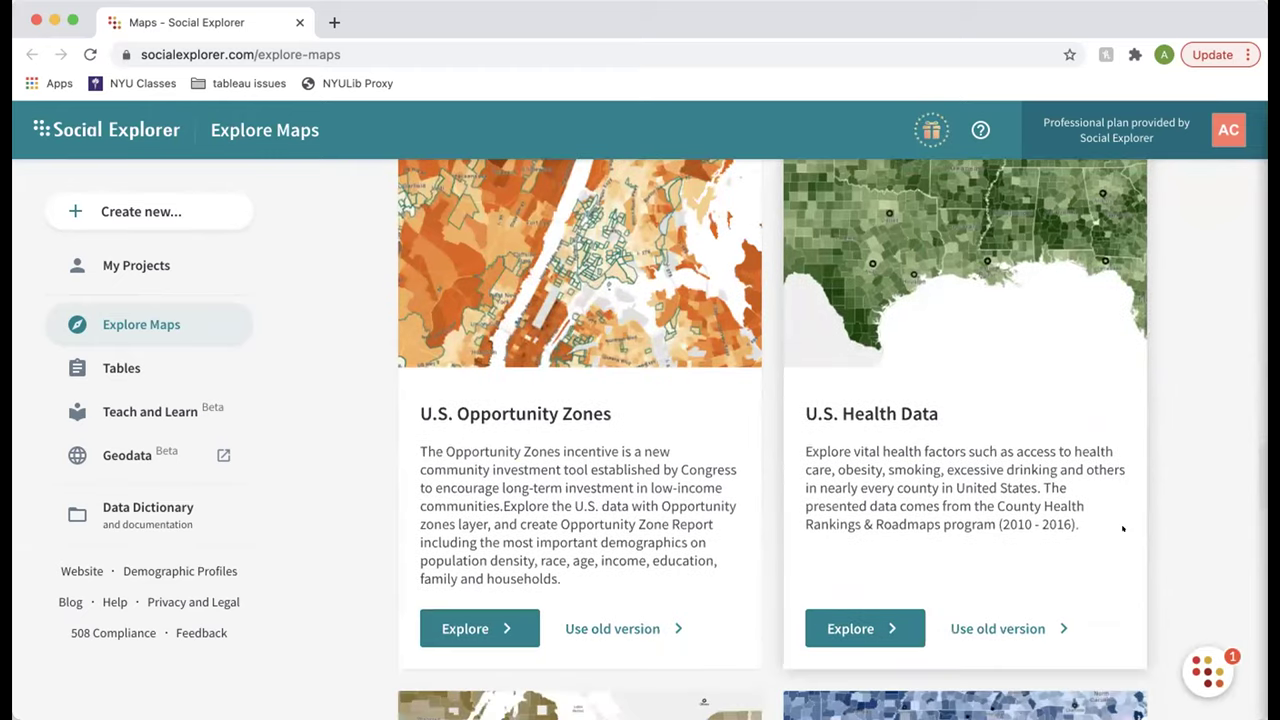
scroll(1123, 530, down, 4)
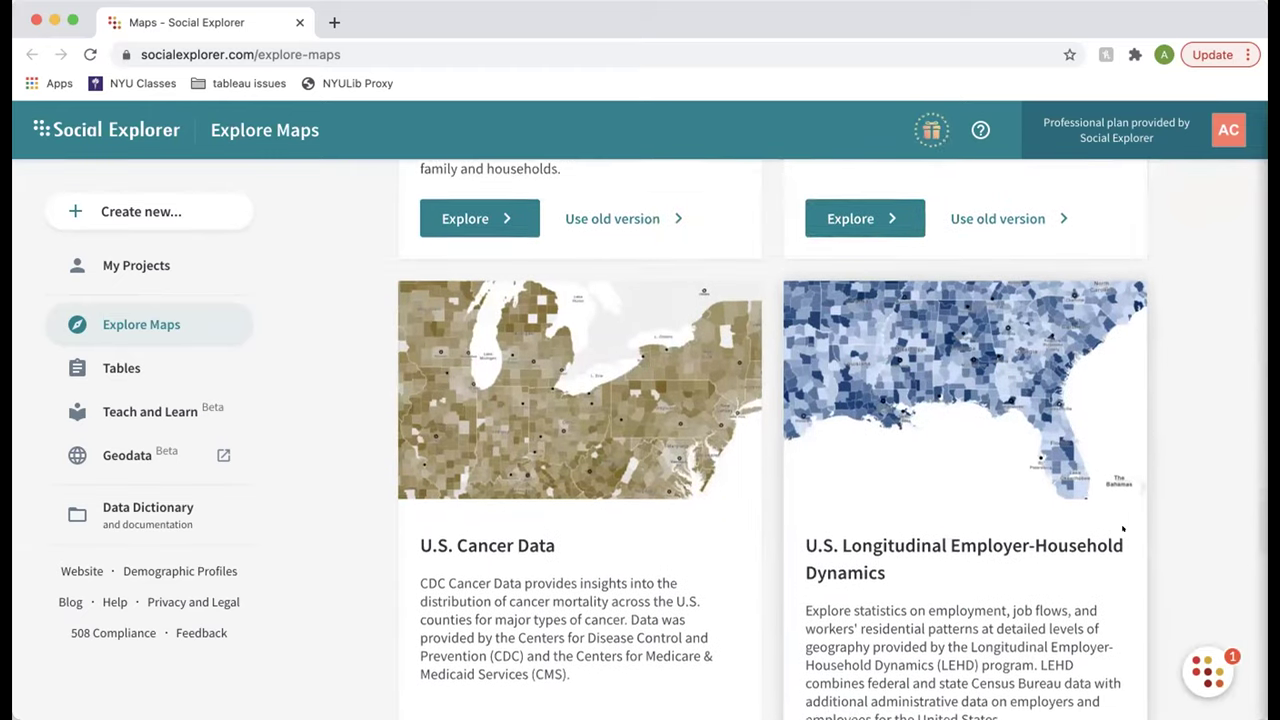
scroll(1123, 530, down, 2)
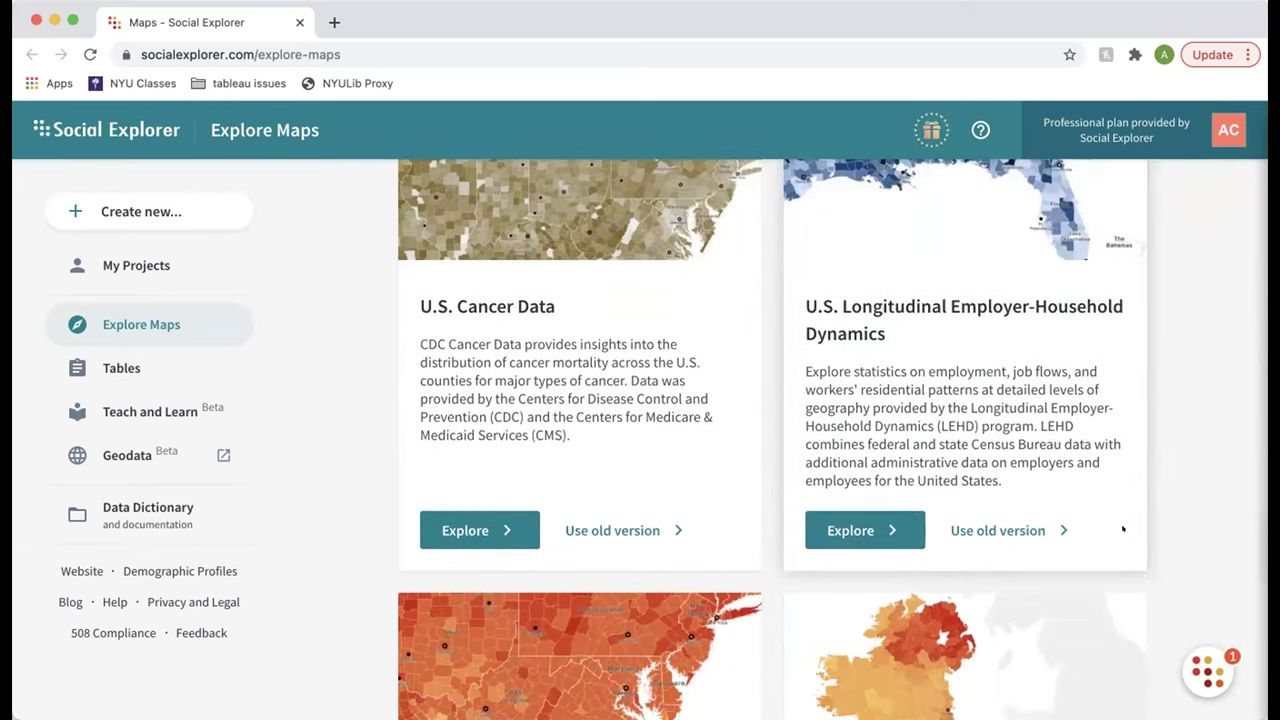
scroll(1123, 530, down, 6)
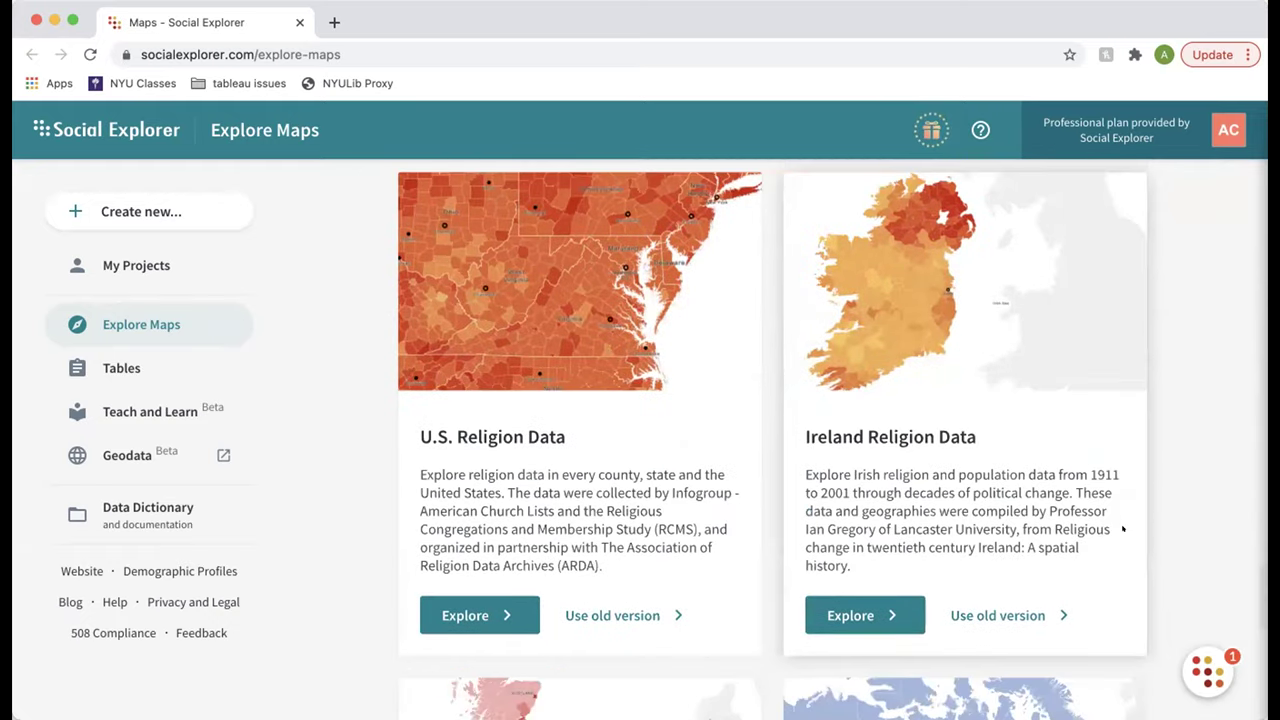
scroll(1123, 530, down, 4)
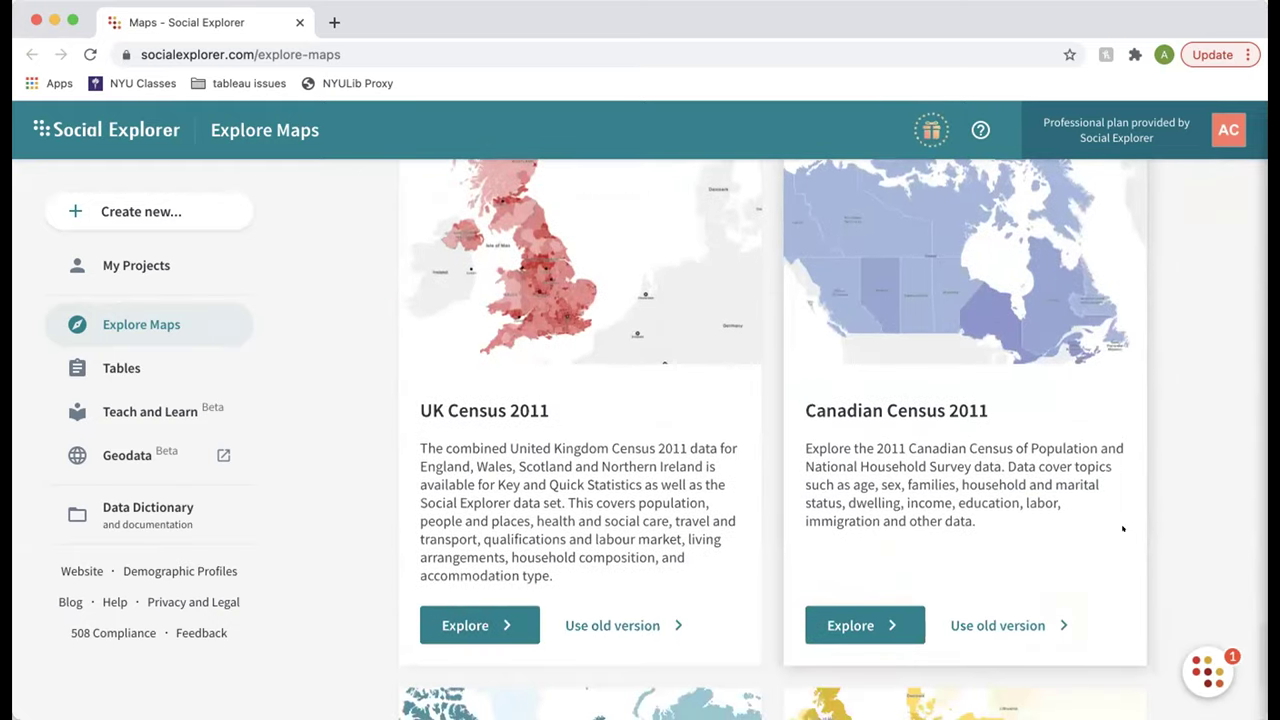
scroll(1123, 529, down, 3)
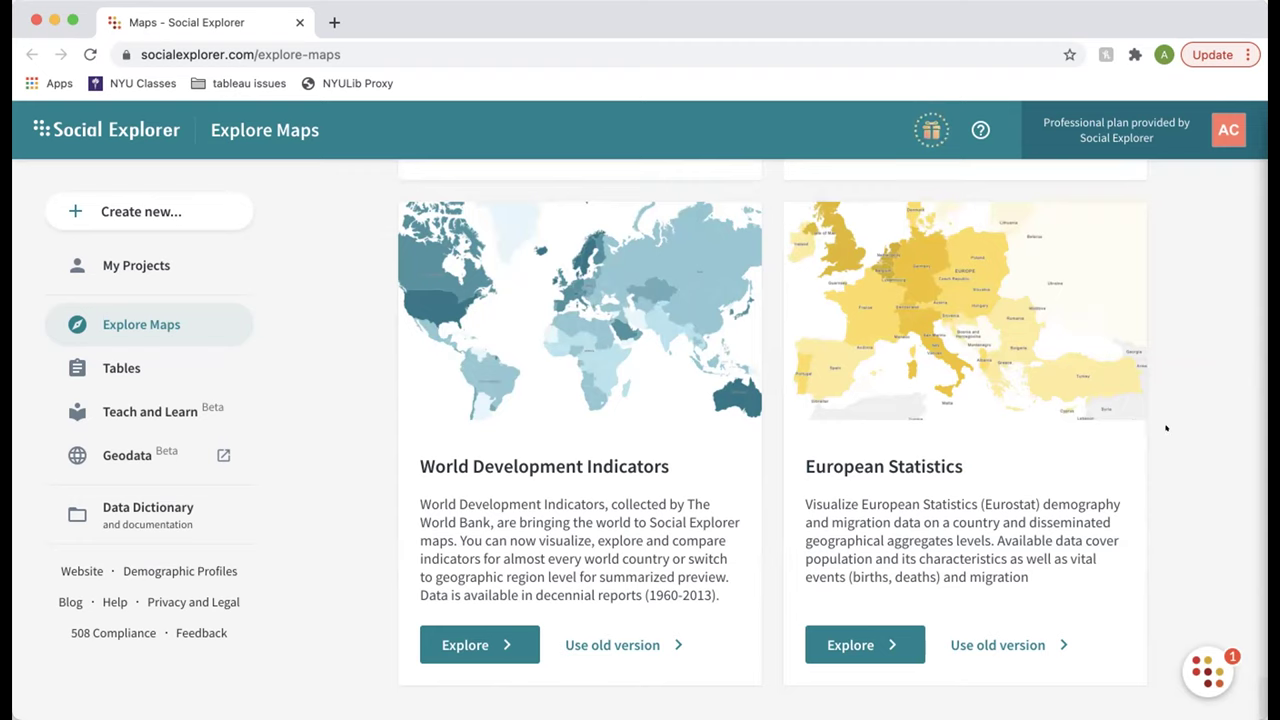
scroll(1177, 440, up, 5)
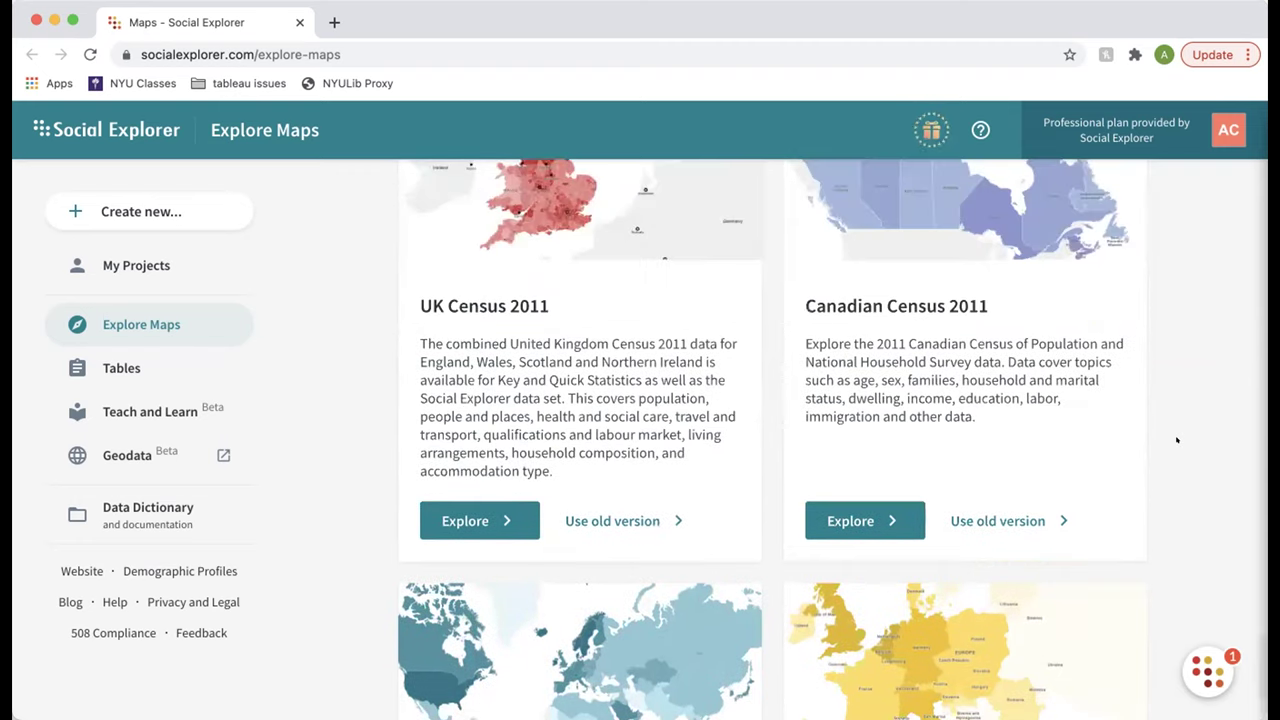
scroll(1177, 440, down, 15)
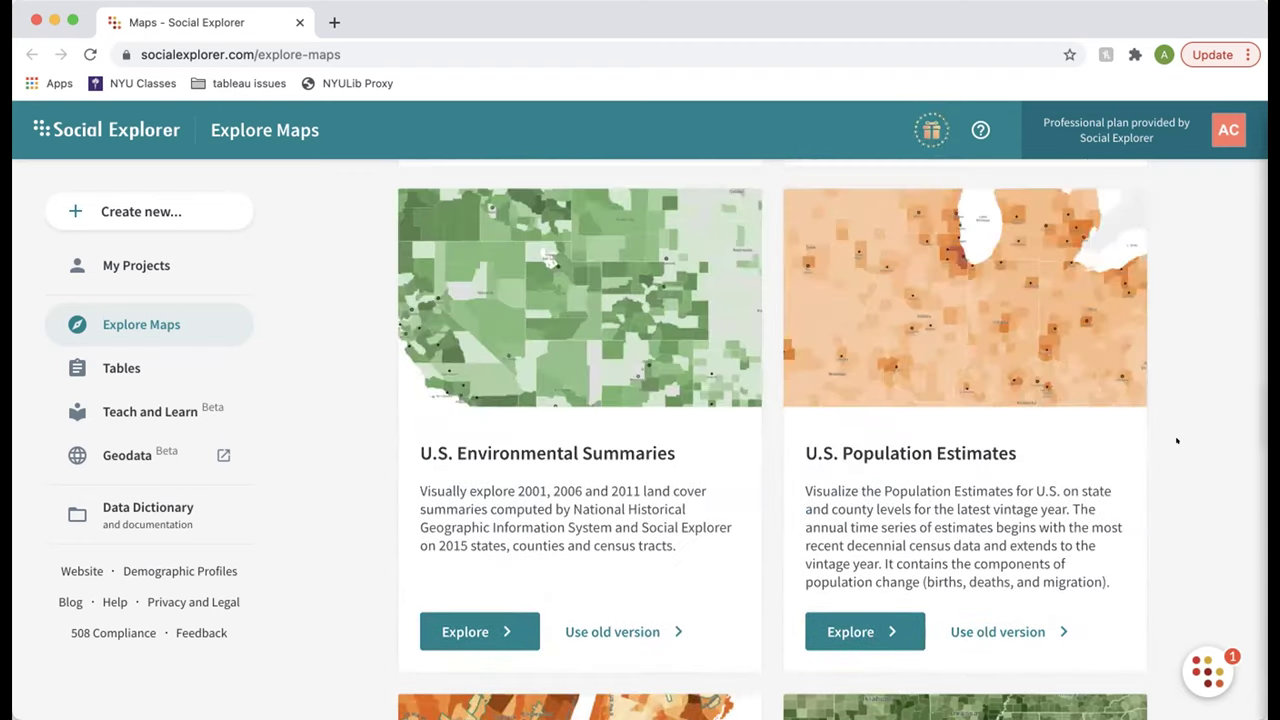
scroll(1165, 440, up, 8)
scroll(1165, 440, down, 3)
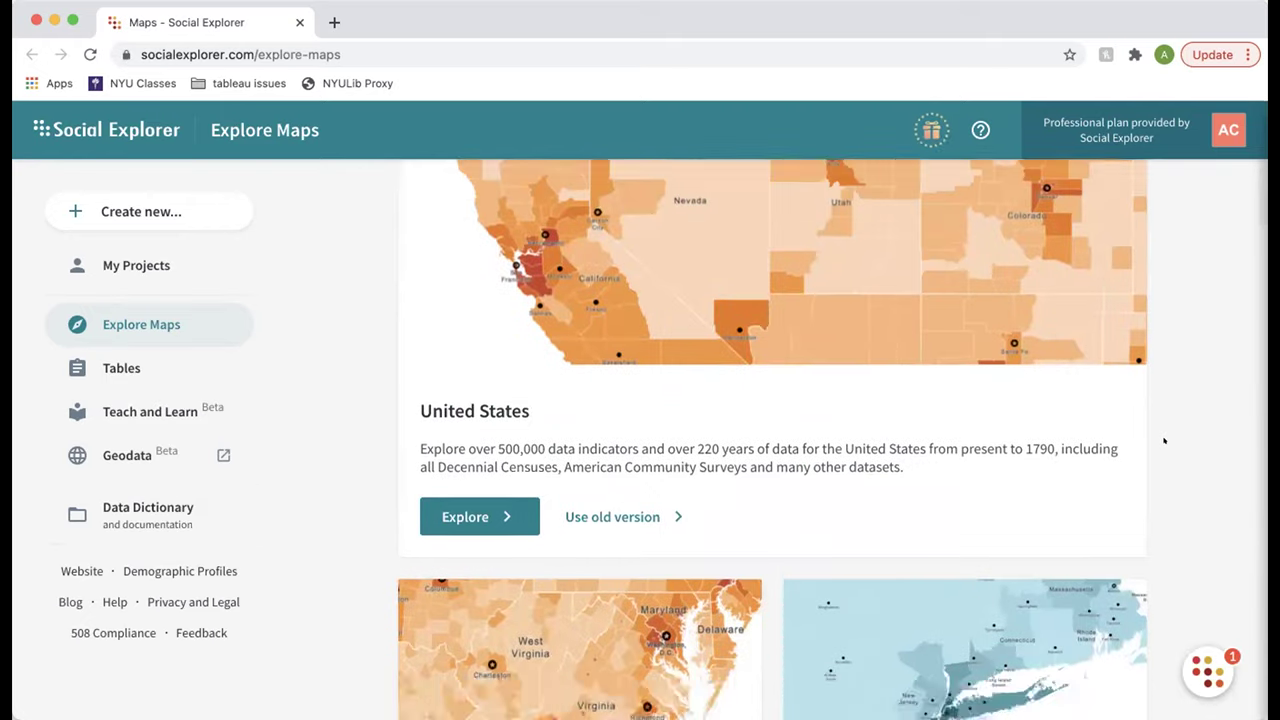
scroll(551, 356, up, 5)
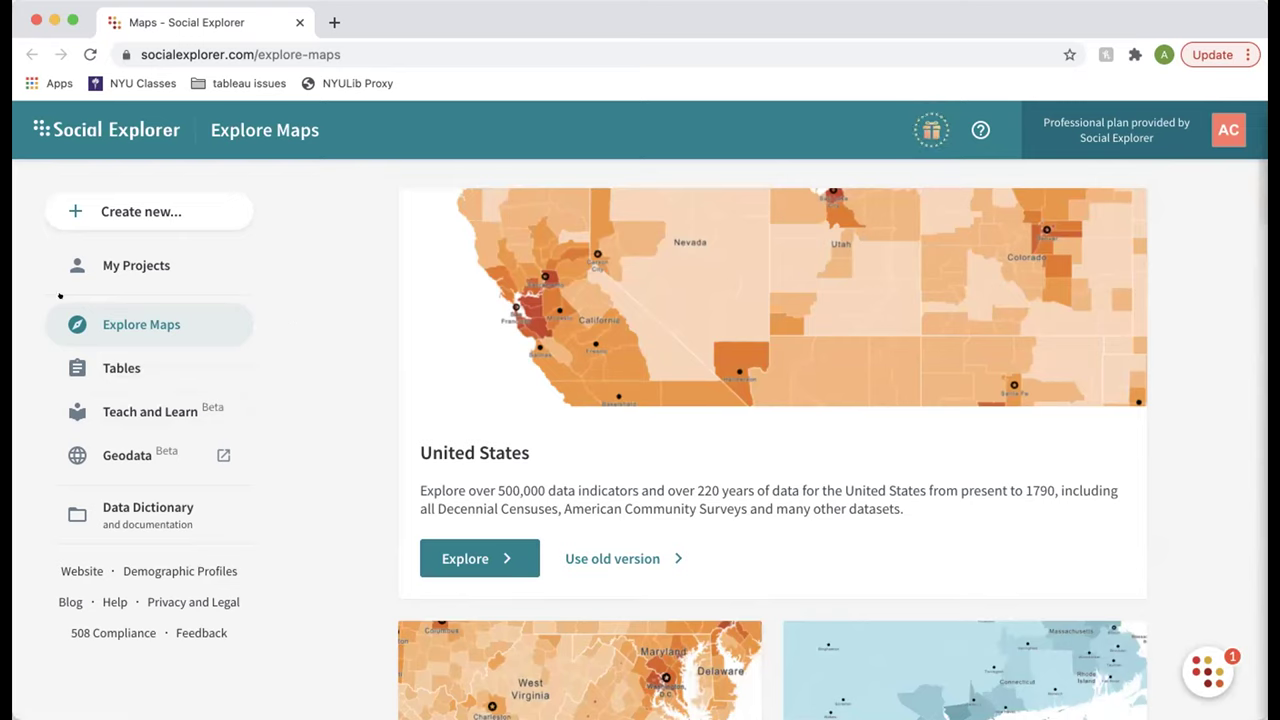
Step: Check which project types are offered for creating something new, without creating one
click(176, 211)
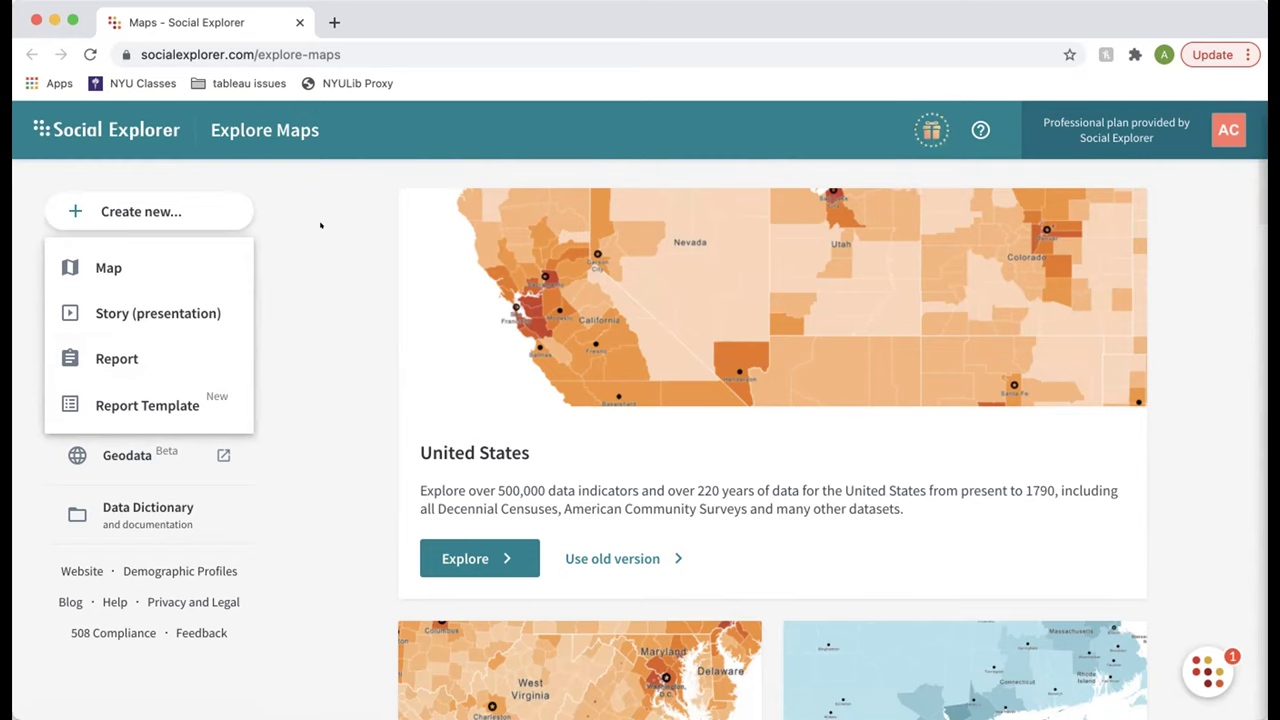
click(293, 312)
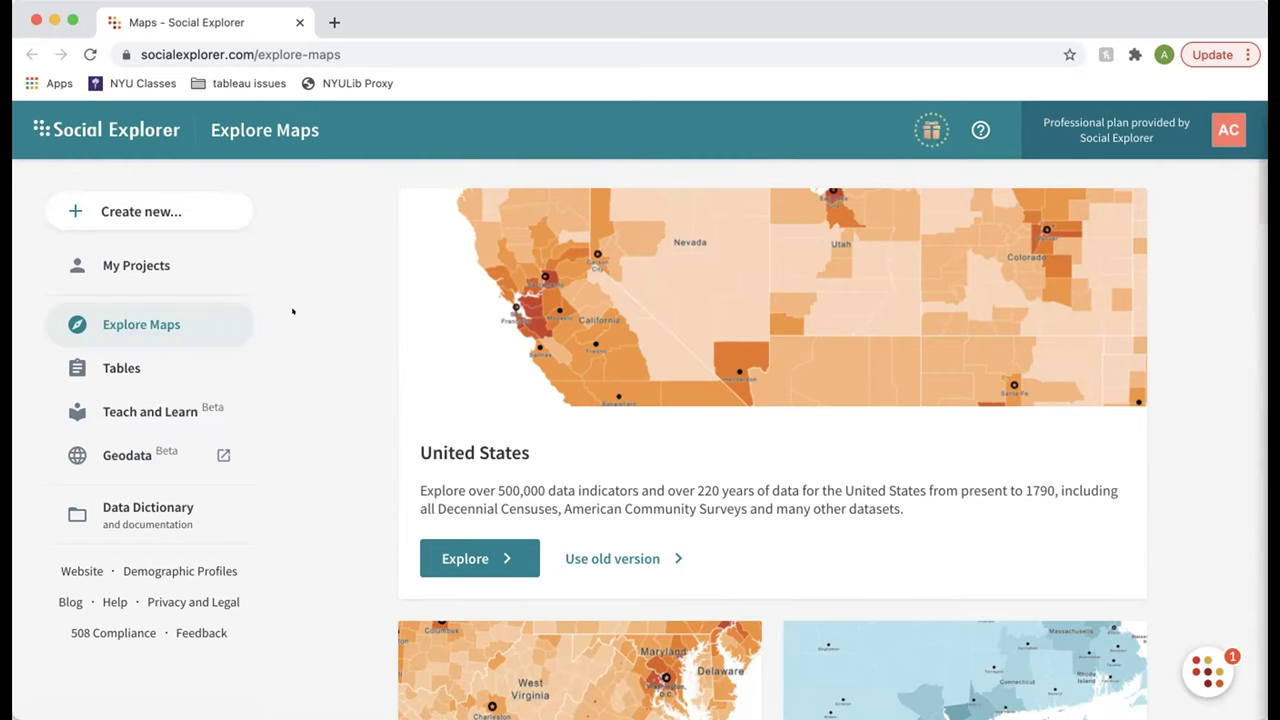
Step: Review the saved maps, stories and reports in My Projects, and return to the Explore Maps catalog
click(106, 266)
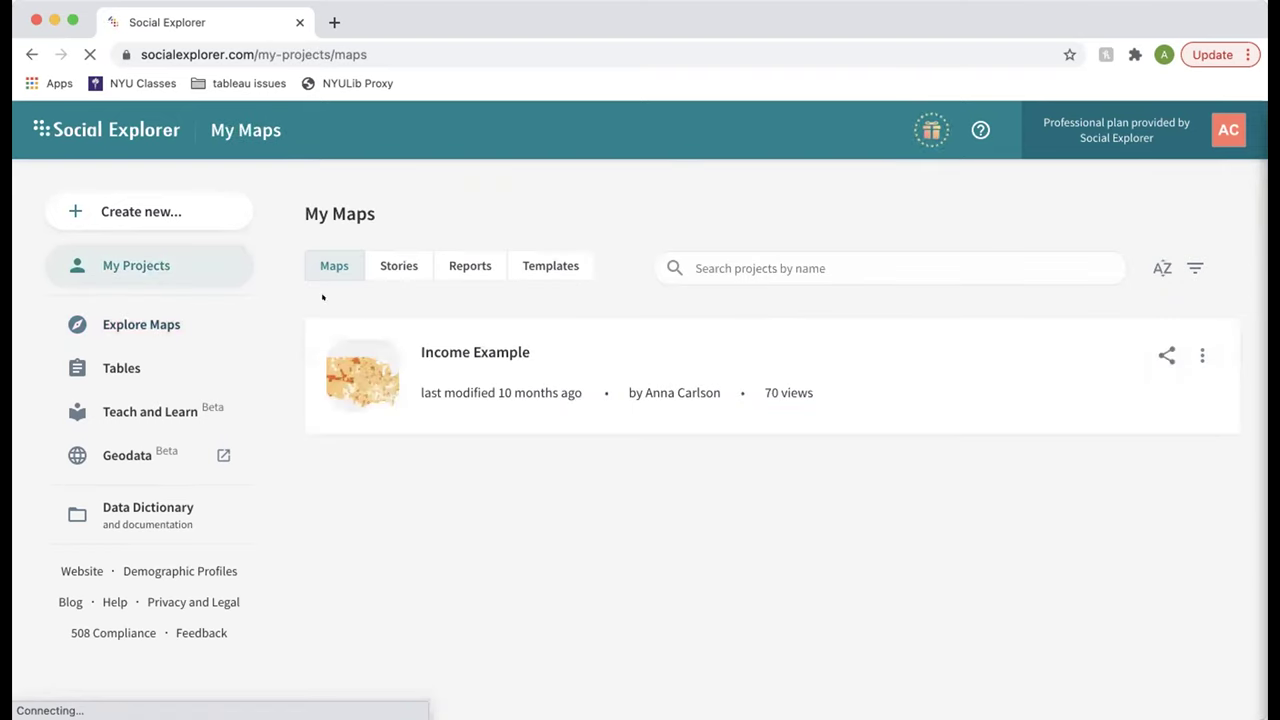
click(392, 265)
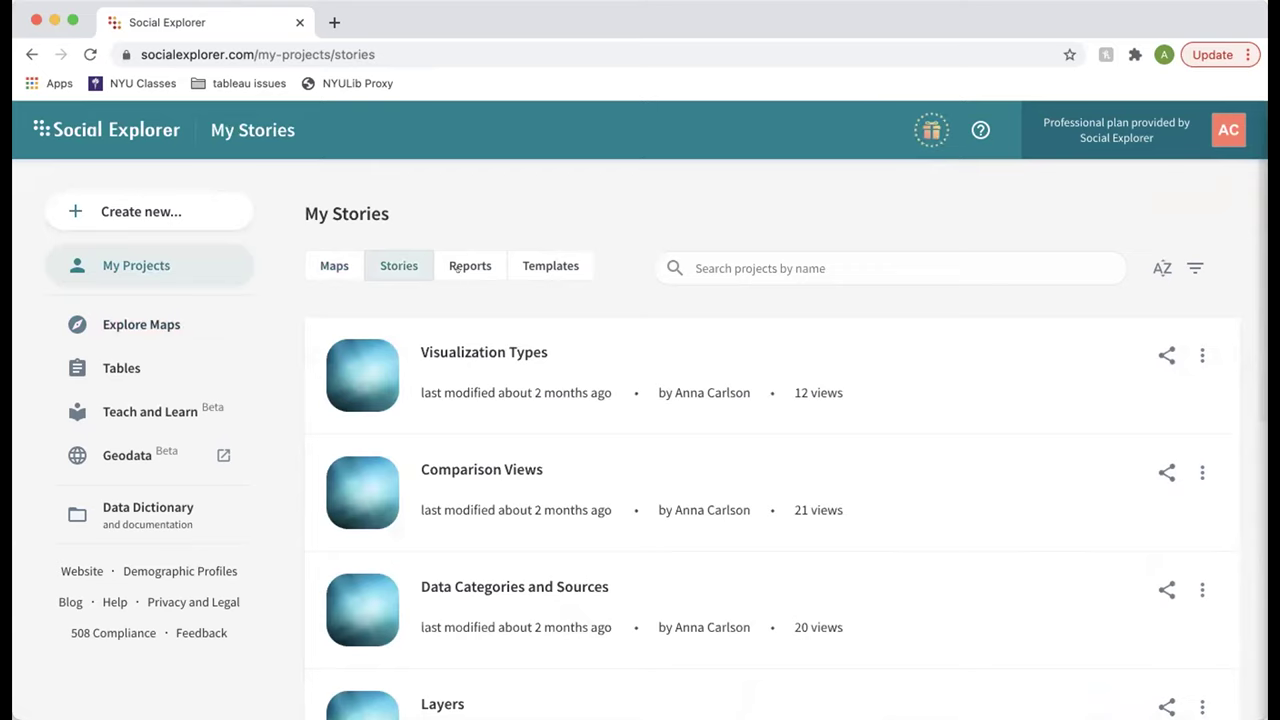
click(456, 266)
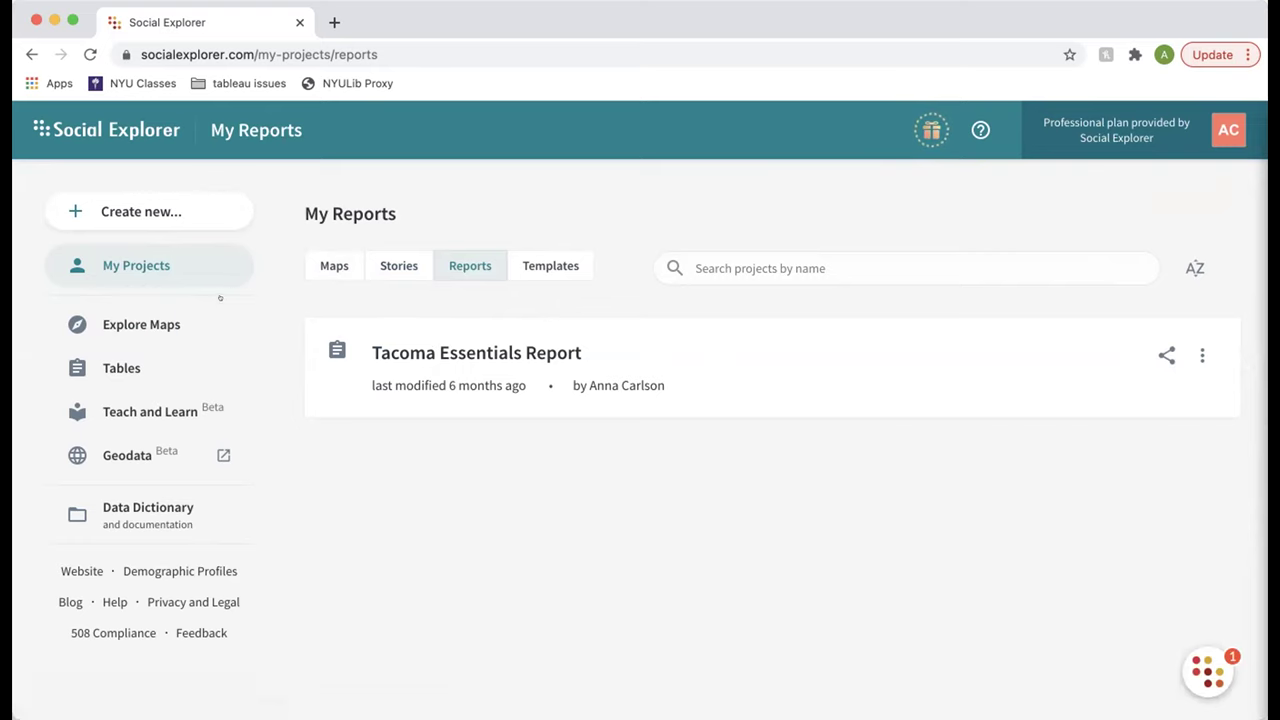
click(193, 325)
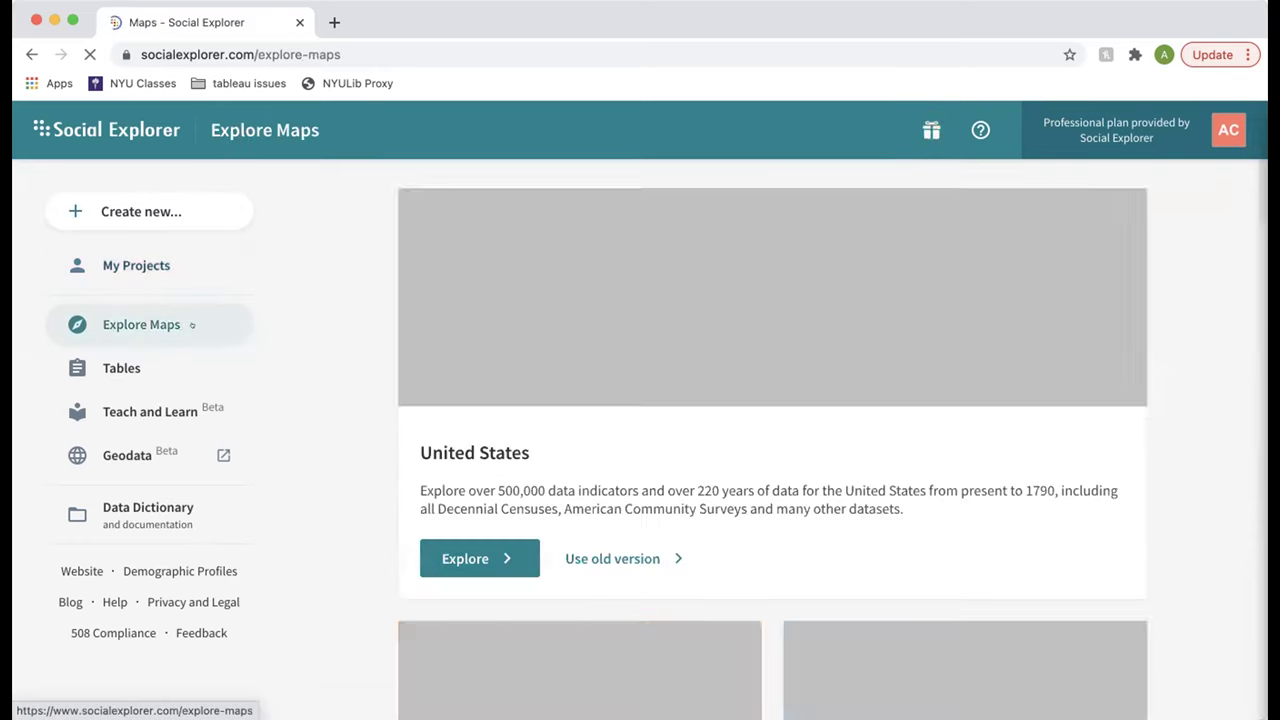
Step: Open the Teach and Learn resources and review the subject, topic, length and level filter choices for lecture launchers without applying any
click(120, 405)
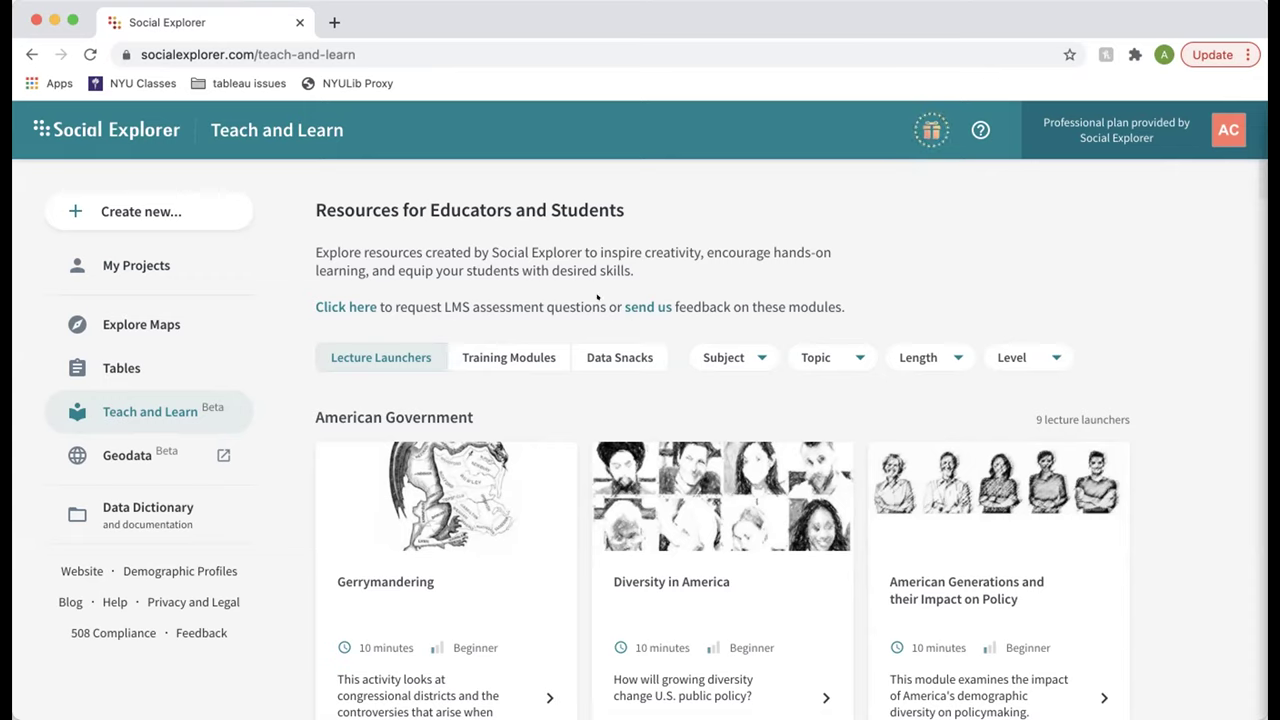
click(761, 357)
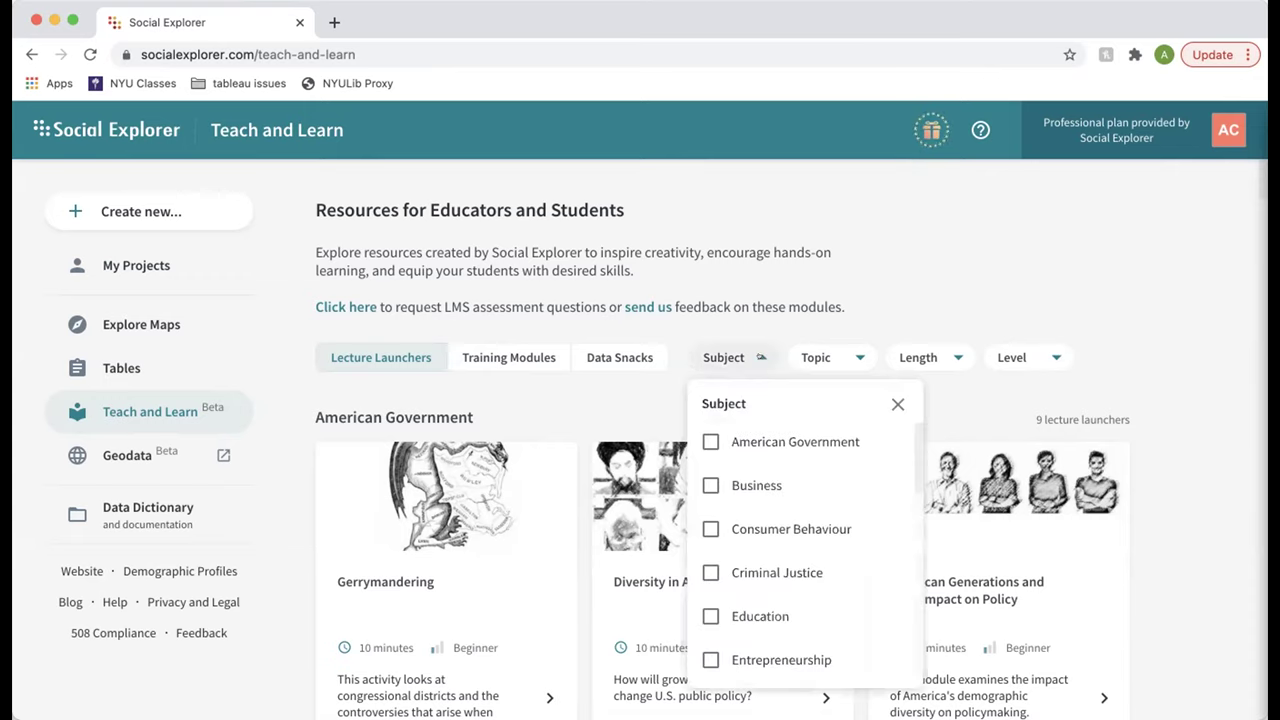
scroll(757, 485, down, 5)
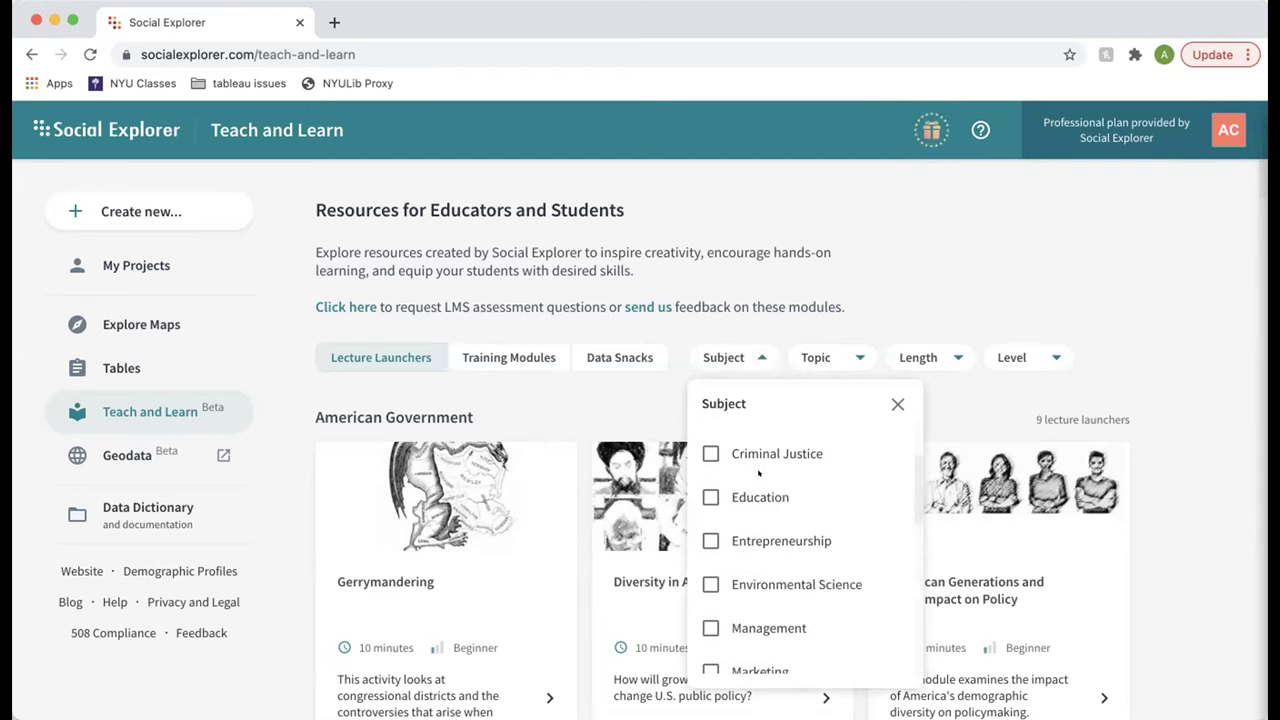
scroll(757, 473, down, 2)
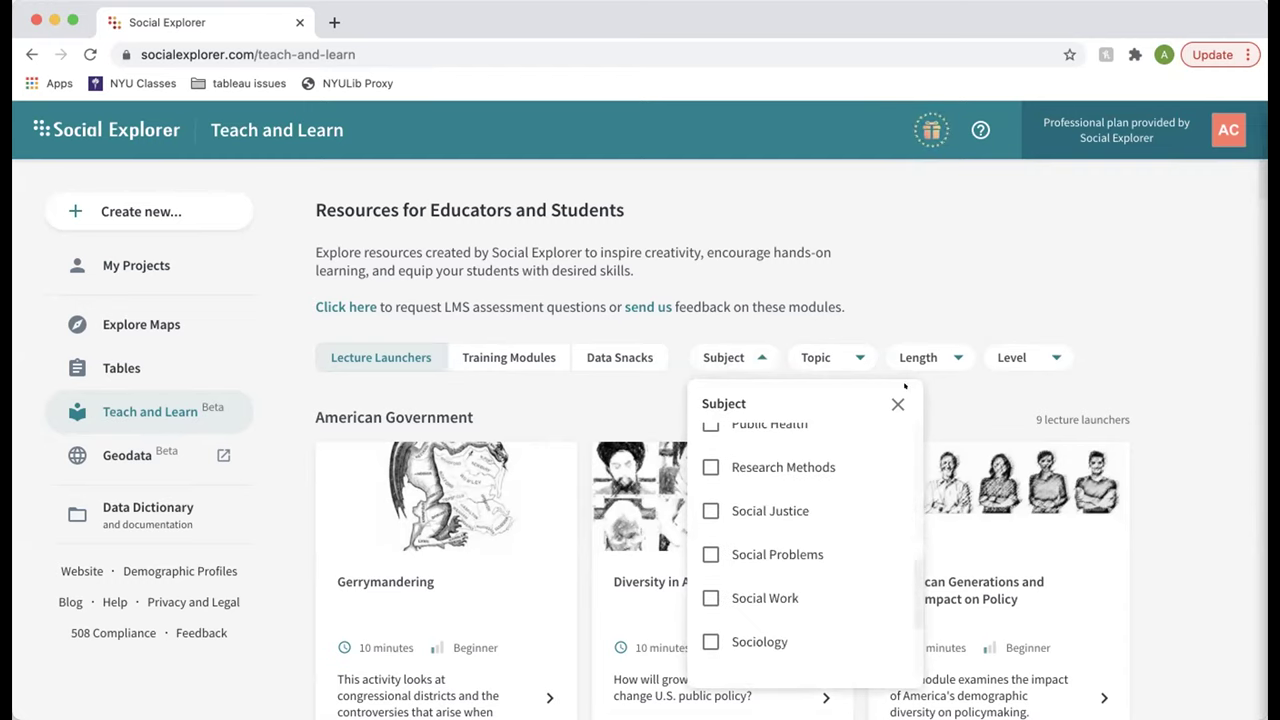
click(890, 400)
right_click(832, 356)
click(820, 340)
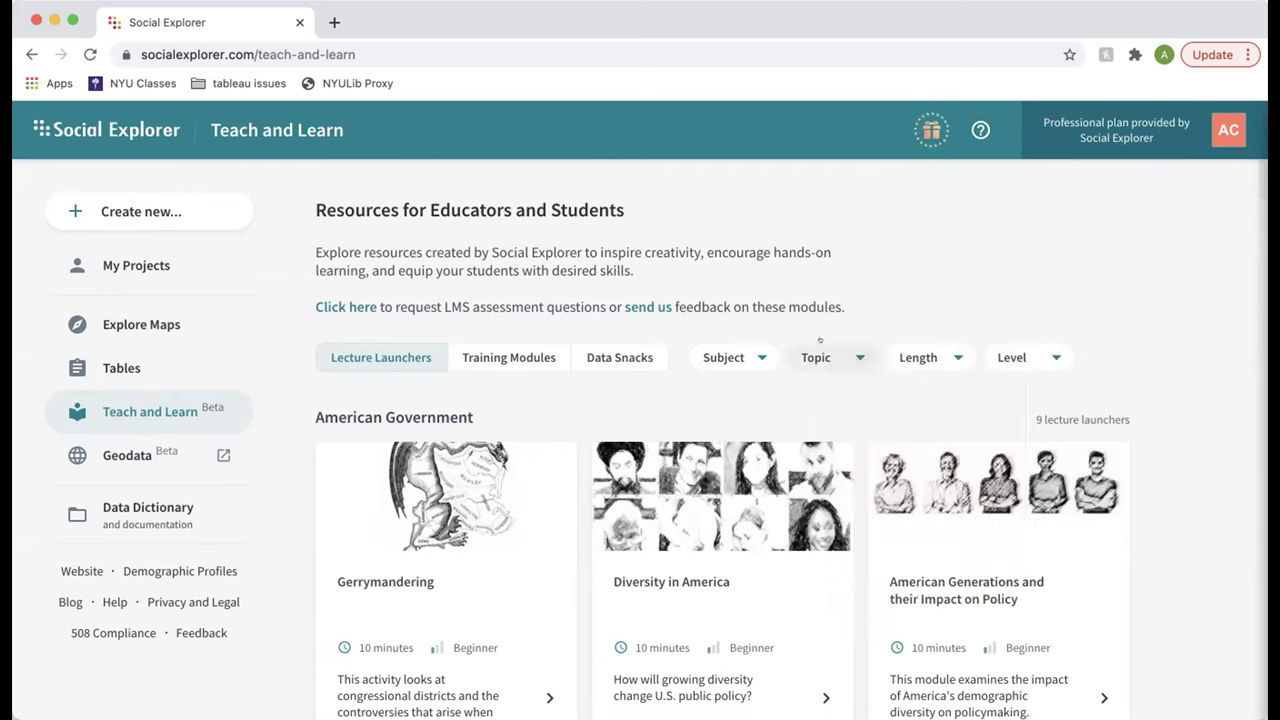
click(806, 366)
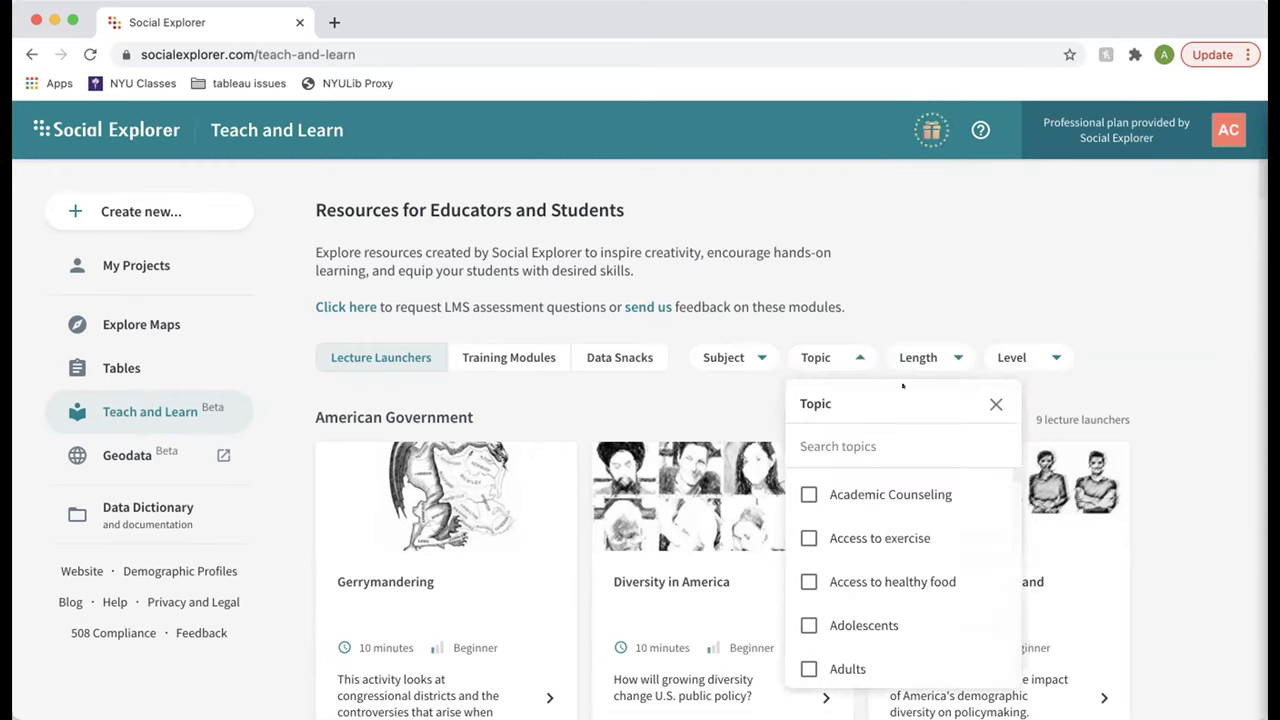
click(893, 356)
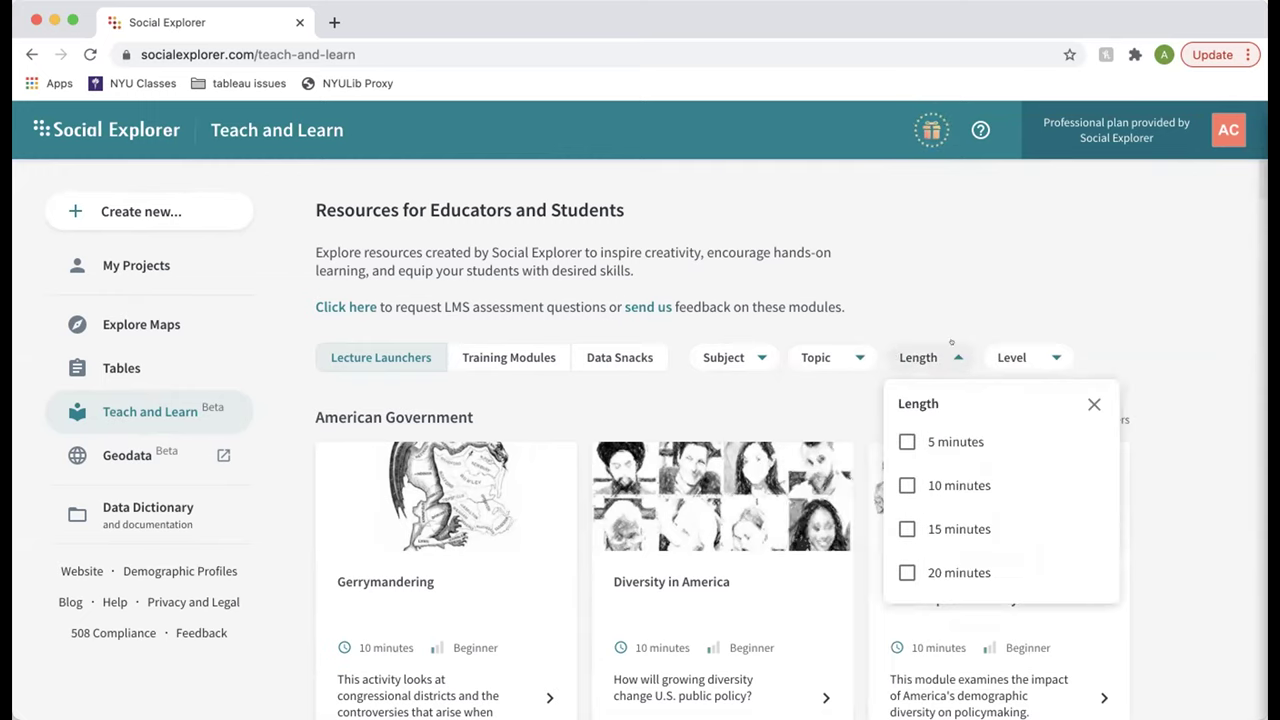
click(1020, 357)
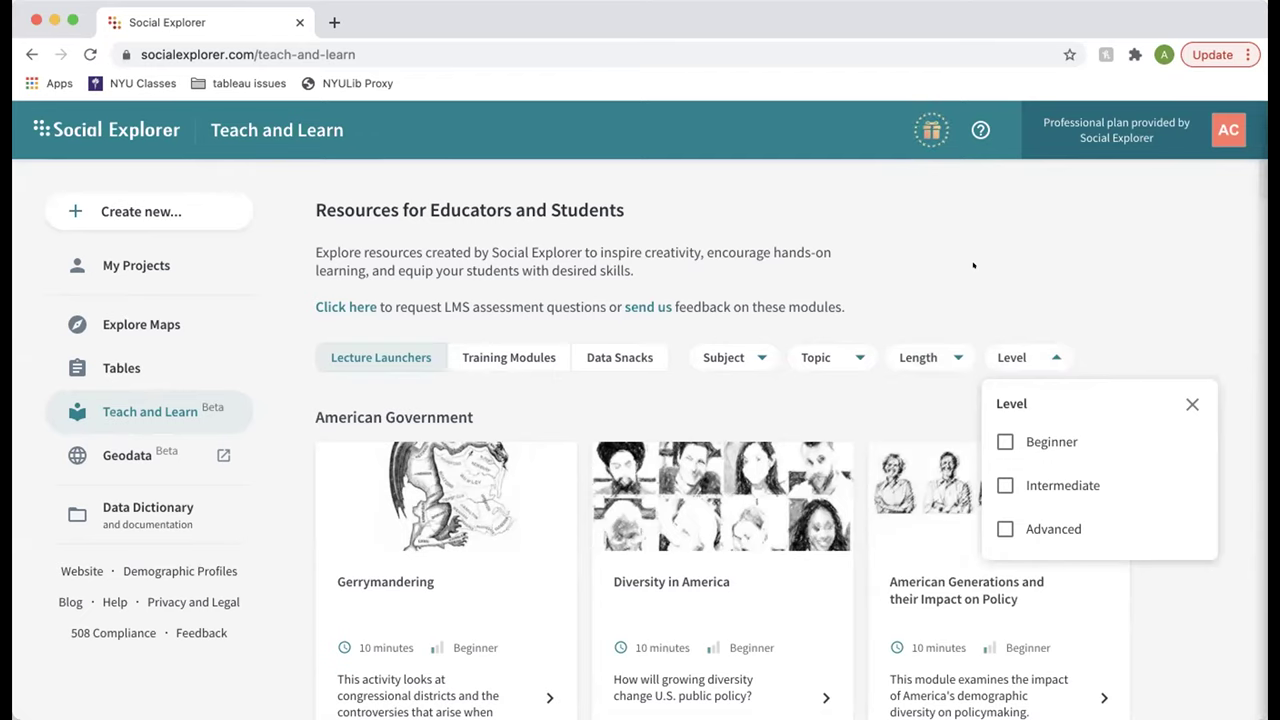
click(769, 384)
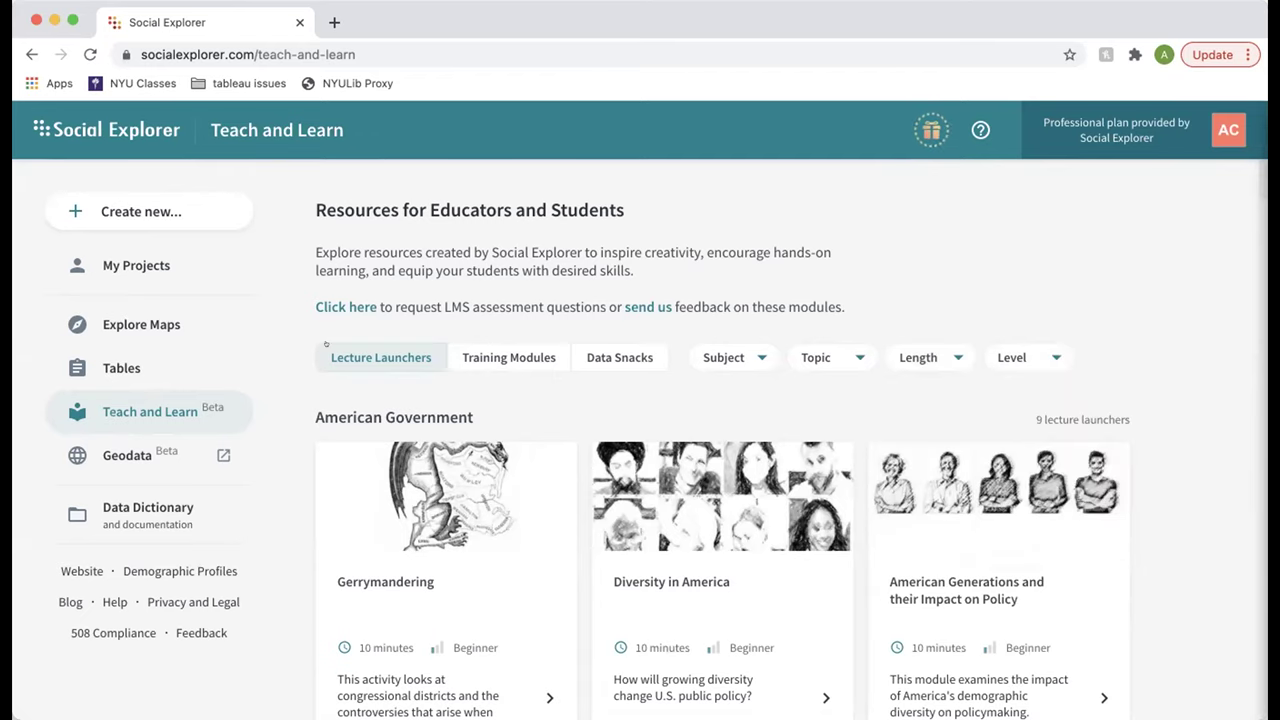
Step: Open the Gerrymandering lecture launcher from the American Government section, and return to the Teach and Learn page while it loads
scroll(409, 357, down, 3)
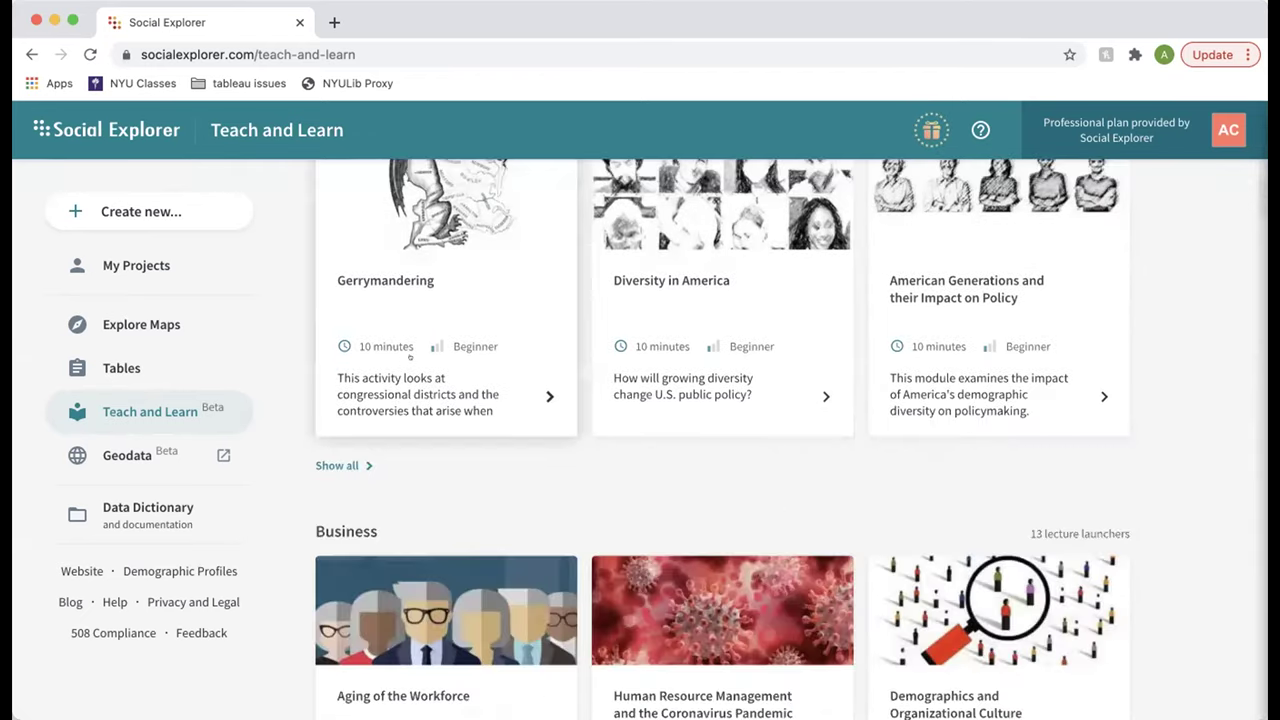
scroll(409, 357, down, 3)
scroll(409, 357, up, 1)
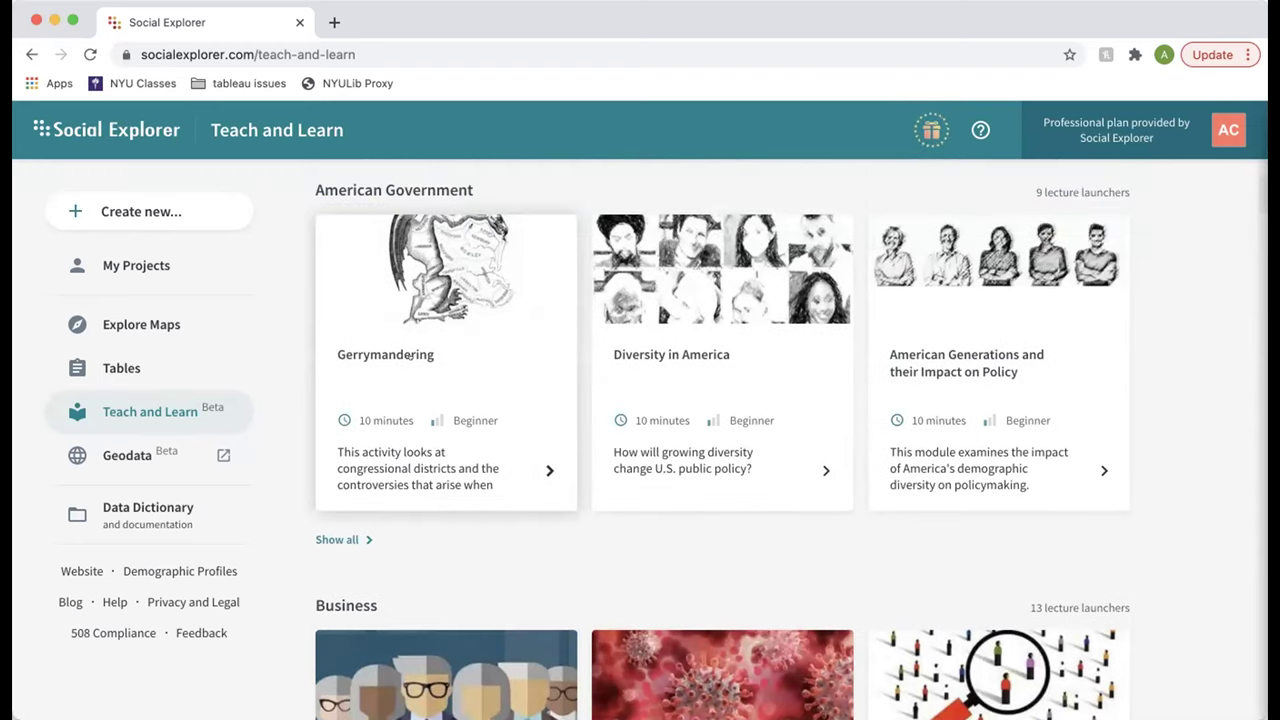
scroll(409, 357, up, 3)
scroll(409, 357, down, 3)
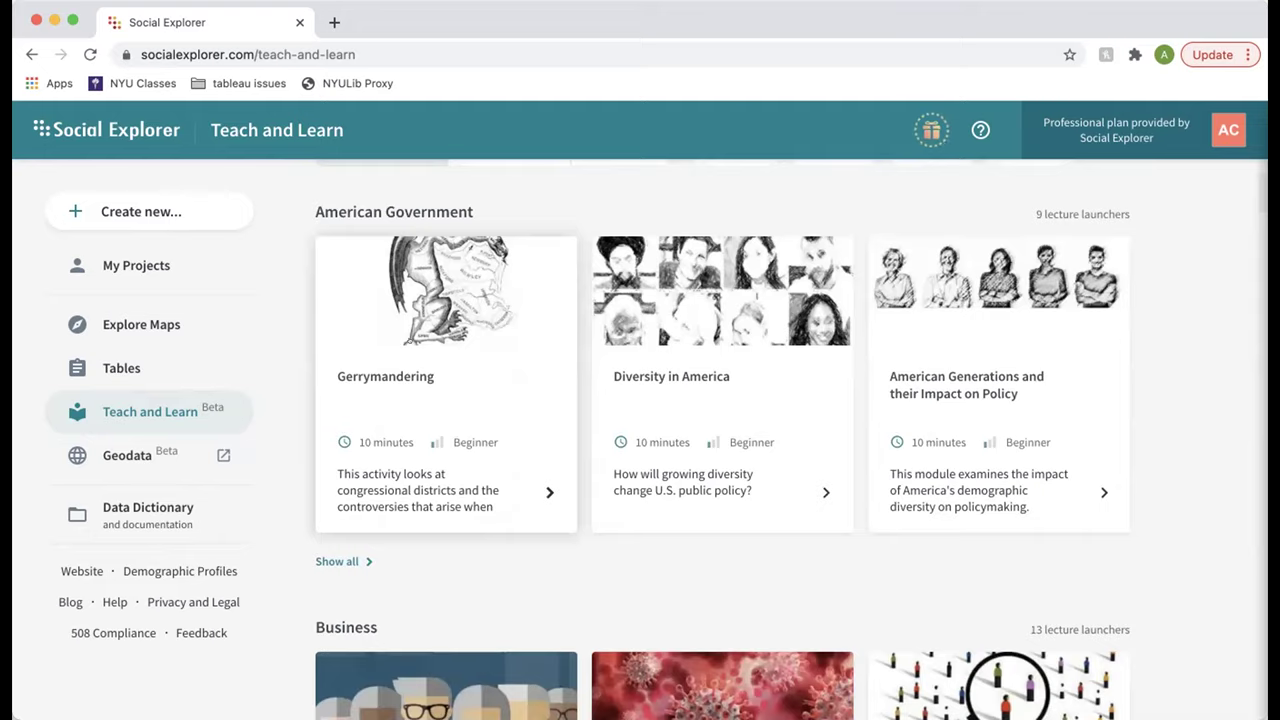
click(408, 340)
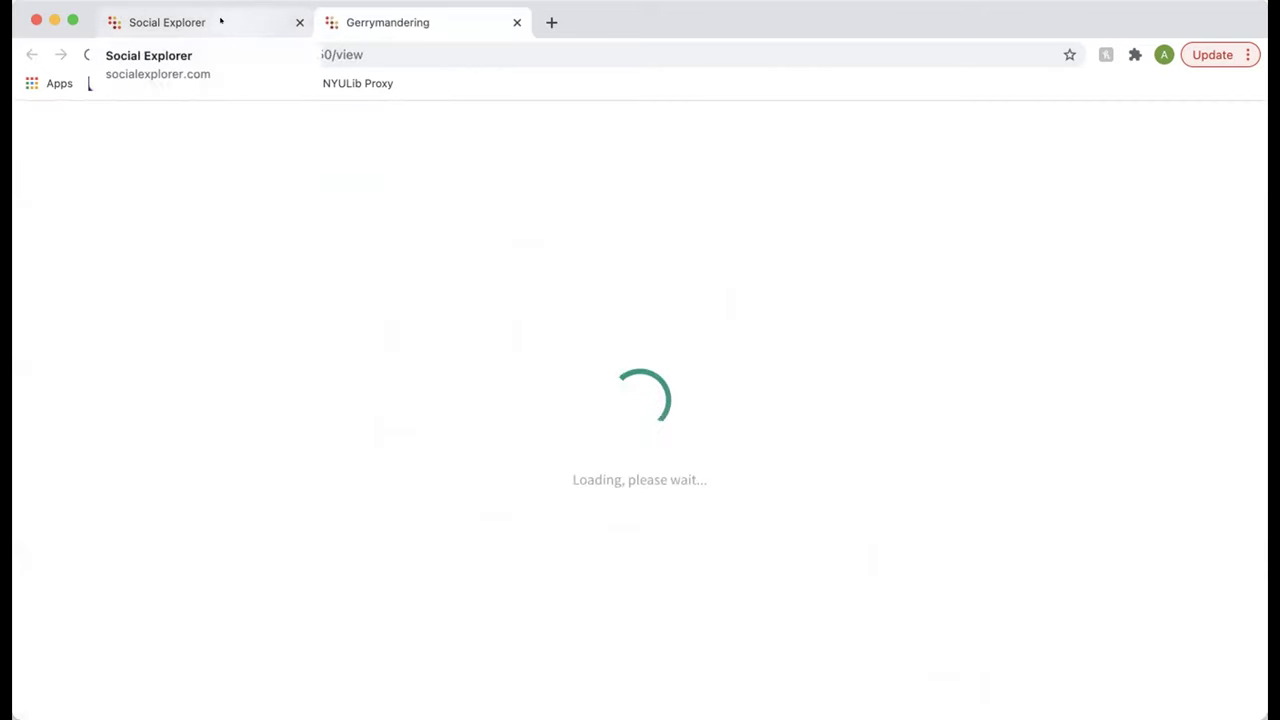
click(220, 20)
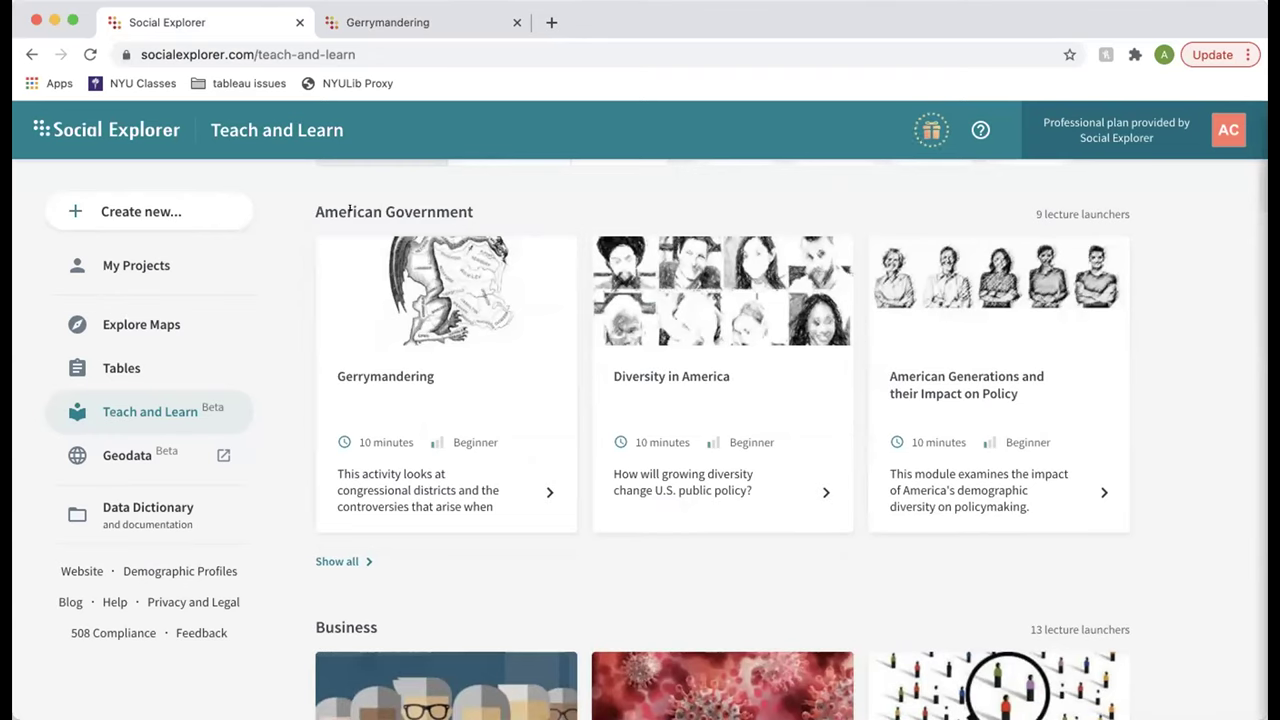
Step: Browse the lecture launchers by subject from Business through Environmental Science, and return to the start of the list
scroll(322, 266, down, 5)
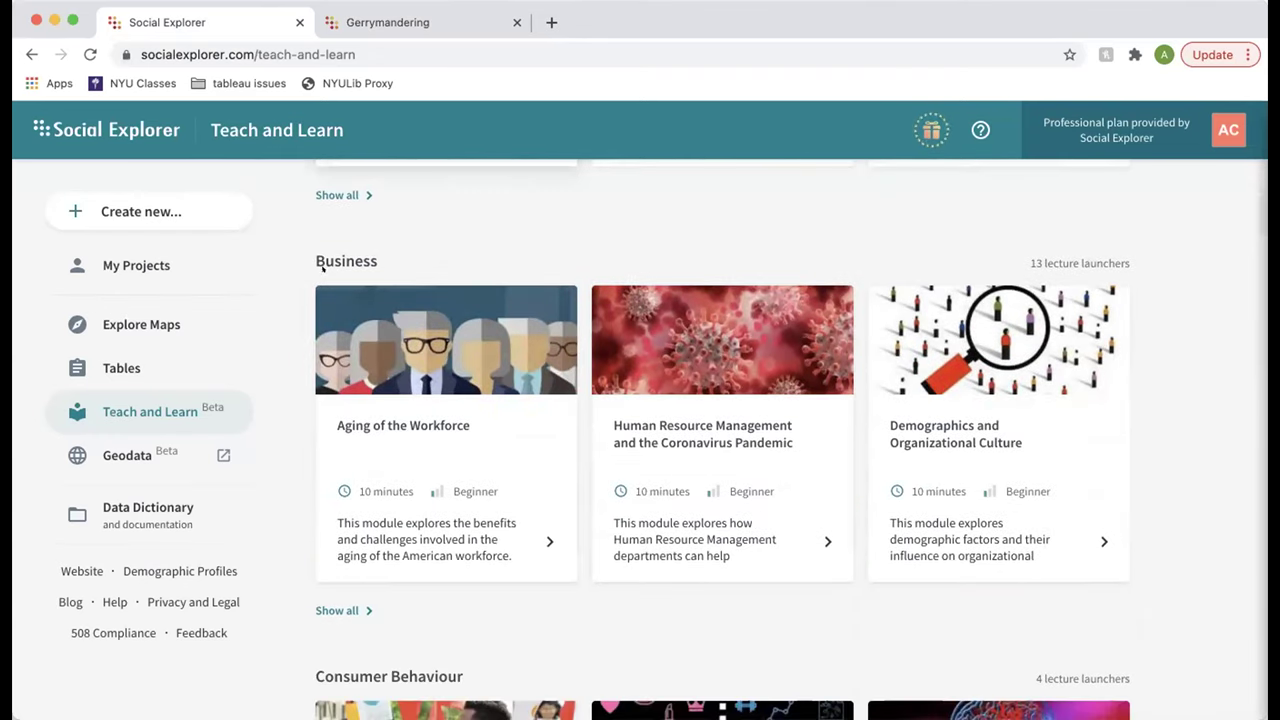
scroll(322, 266, down, 5)
scroll(322, 268, down, 4)
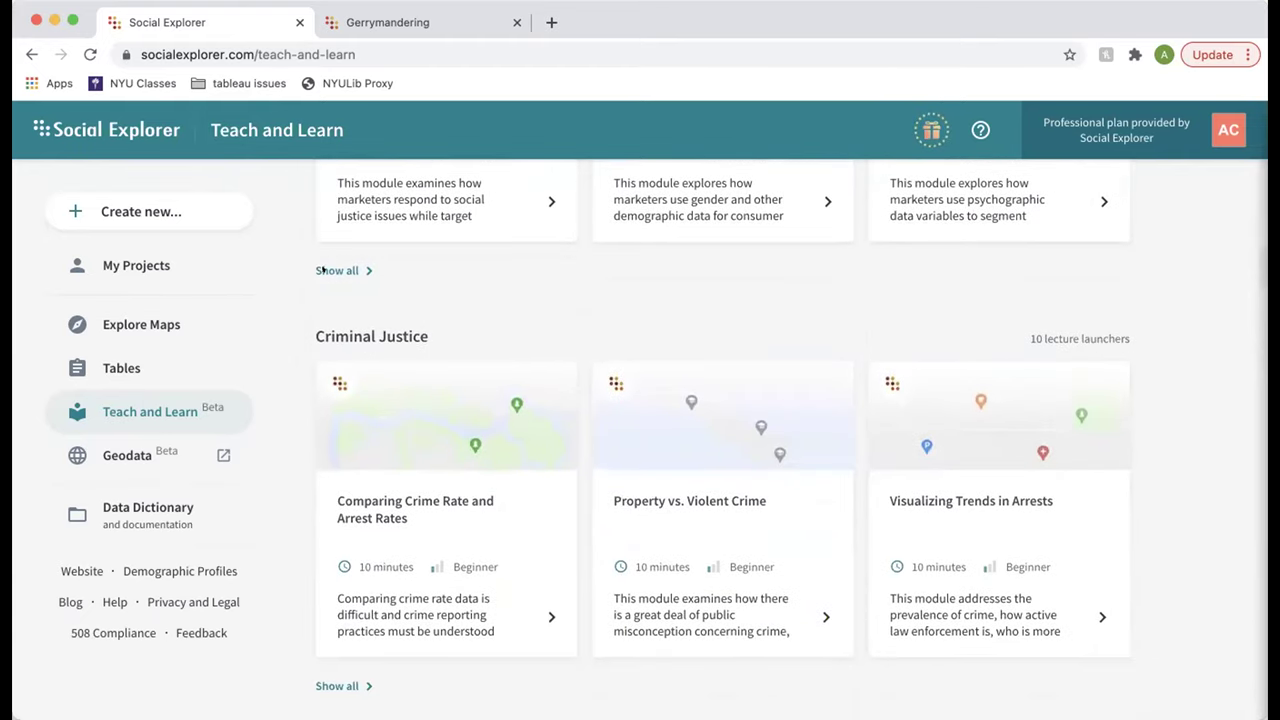
scroll(322, 269, down, 2)
scroll(322, 269, down, 10)
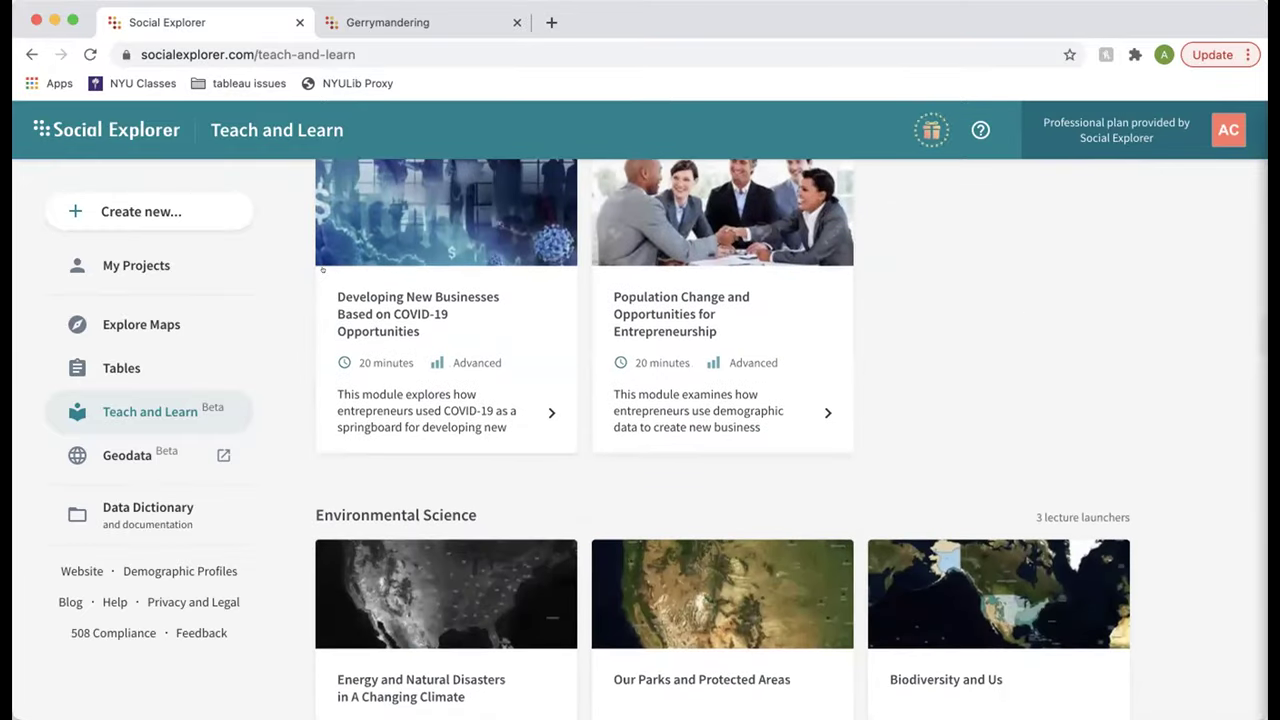
scroll(322, 268, up, 12)
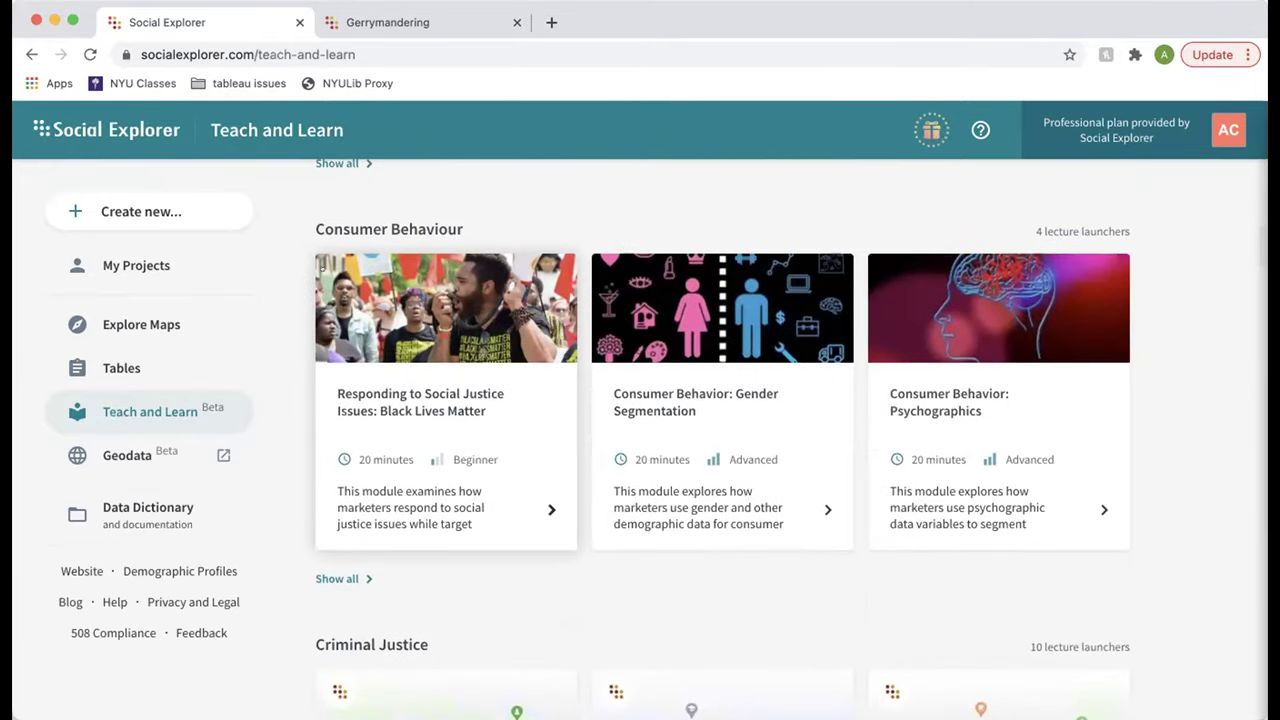
scroll(322, 268, up, 4)
scroll(311, 268, up, 5)
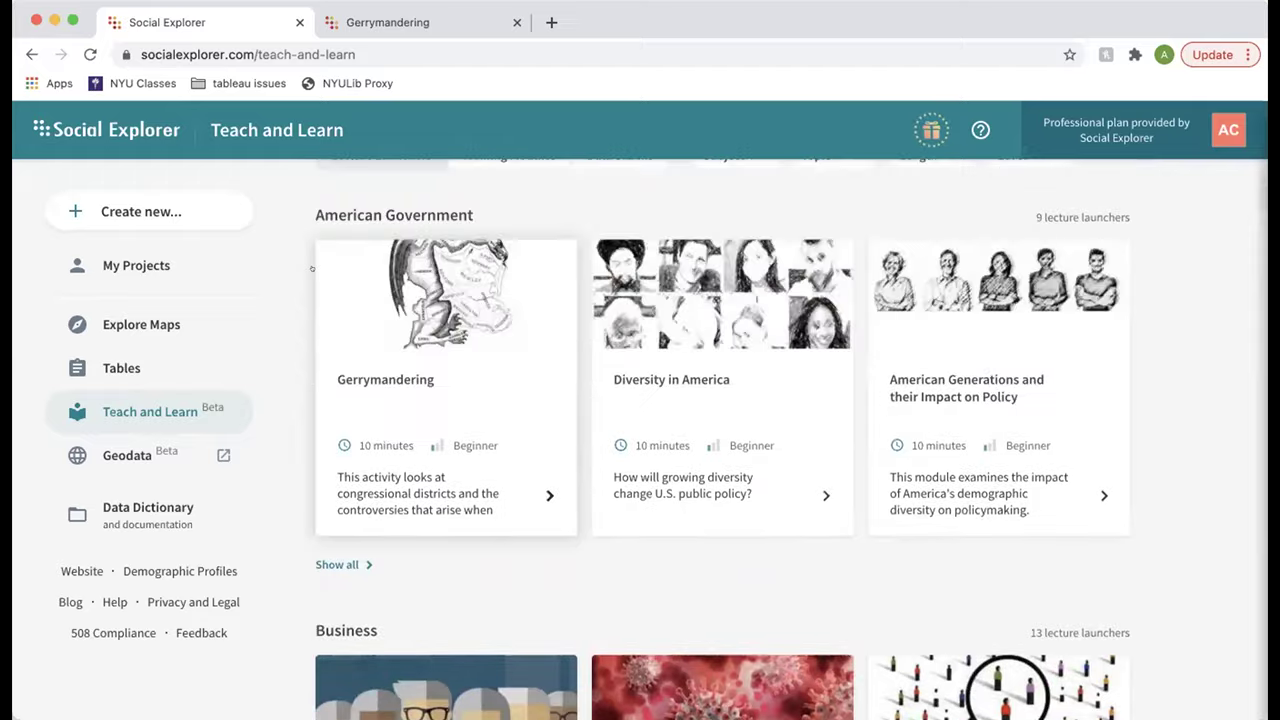
Step: Filter the lecture launchers by the Sociology subject, look through the matching modules, and clear the filter
click(700, 356)
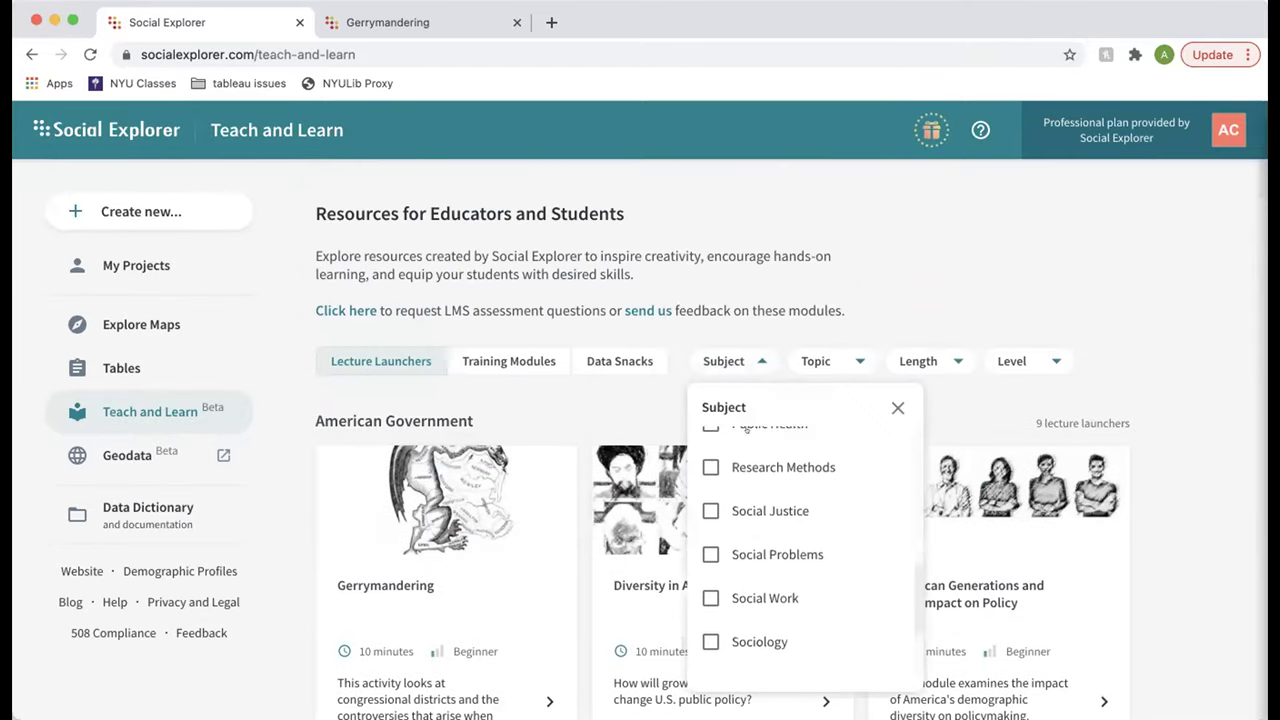
scroll(716, 574, down, 1)
click(709, 613)
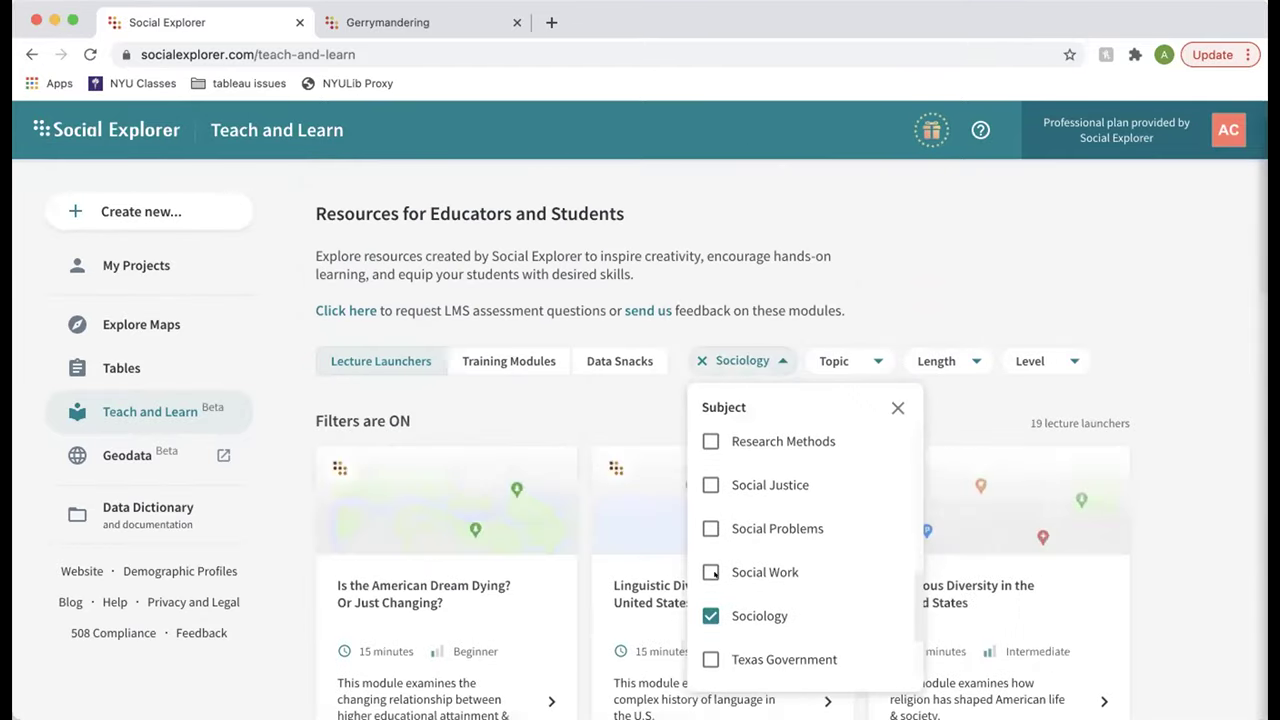
scroll(1002, 396, down, 5)
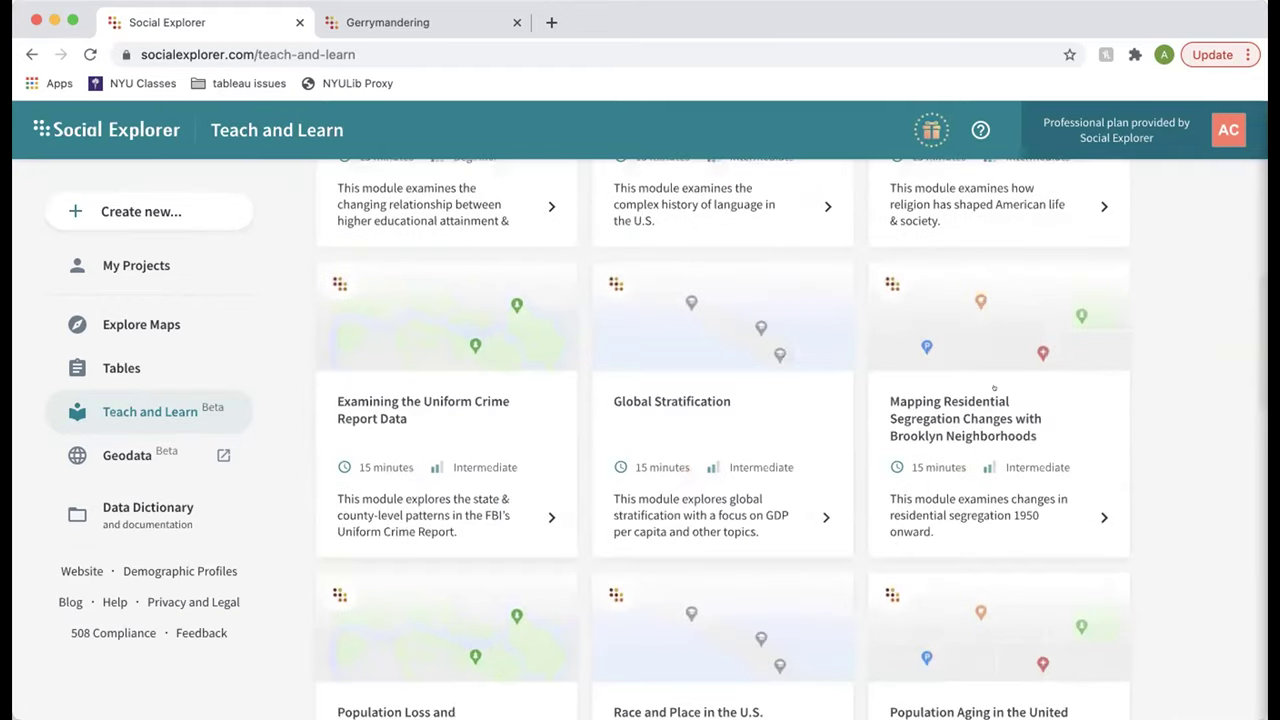
scroll(994, 388, up, 5)
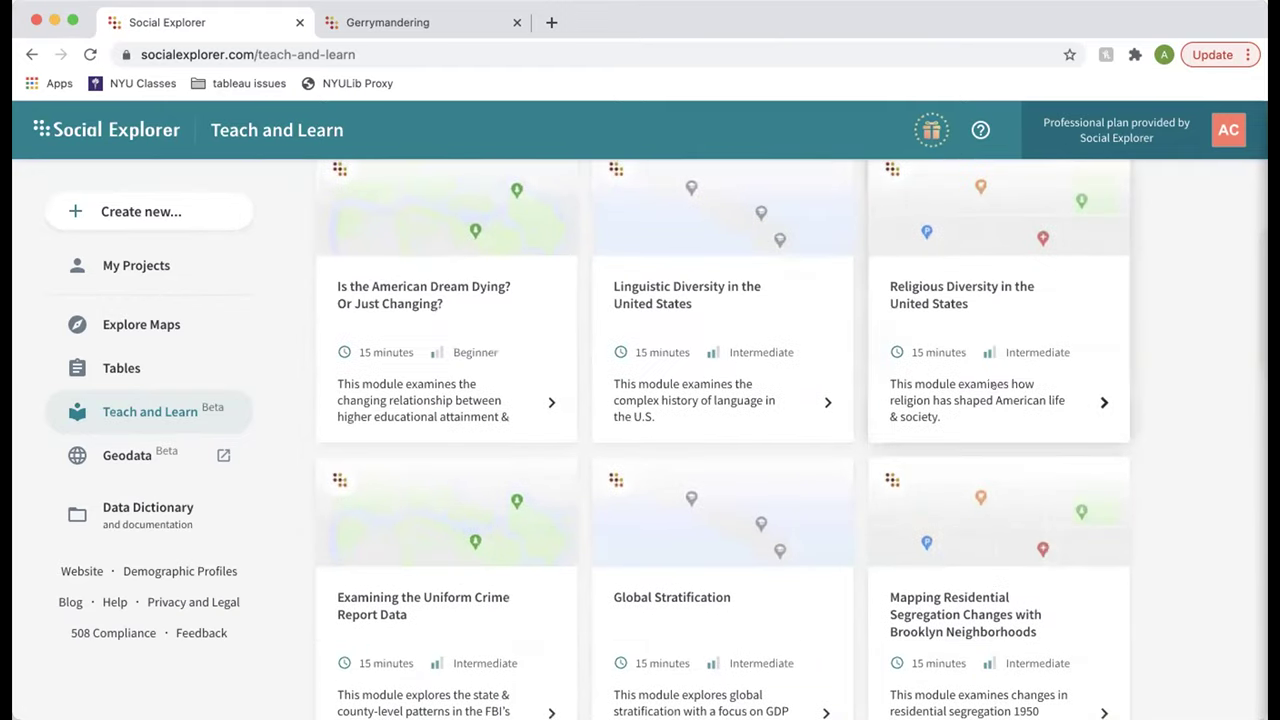
click(702, 361)
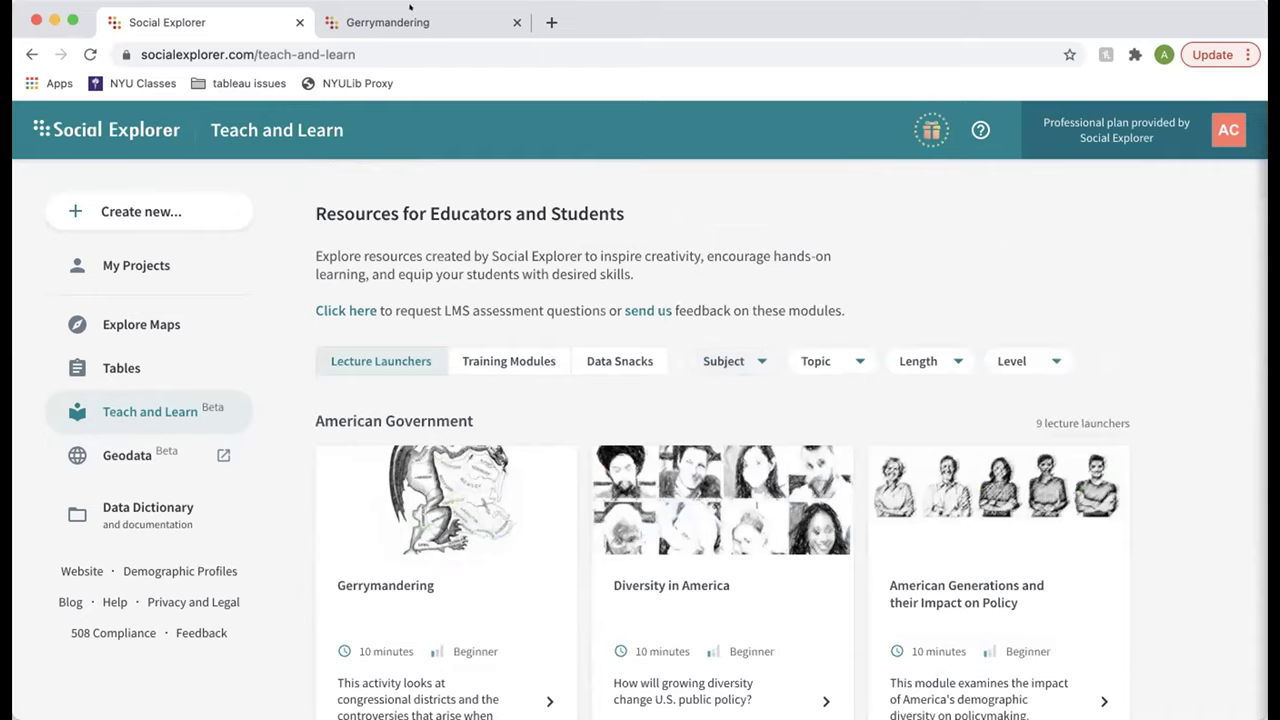
Step: Go to the opened Gerrymandering module, point out its web address, and start the activity
click(366, 22)
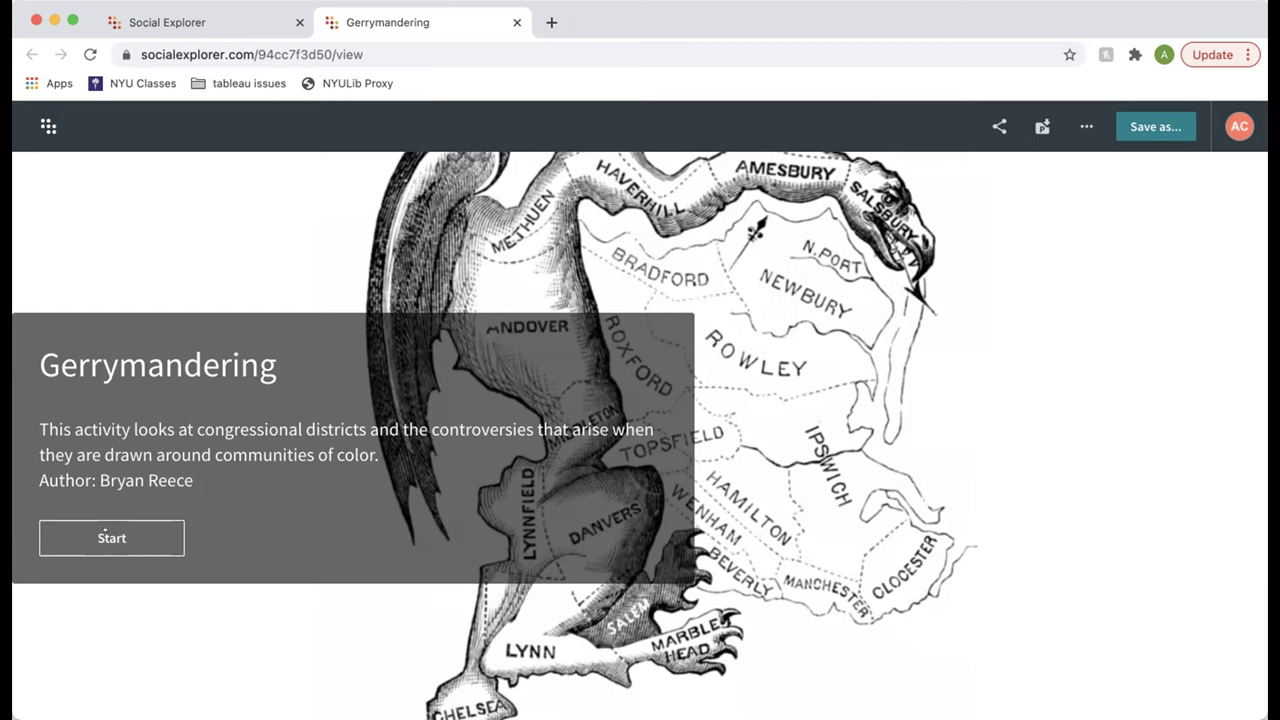
click(249, 47)
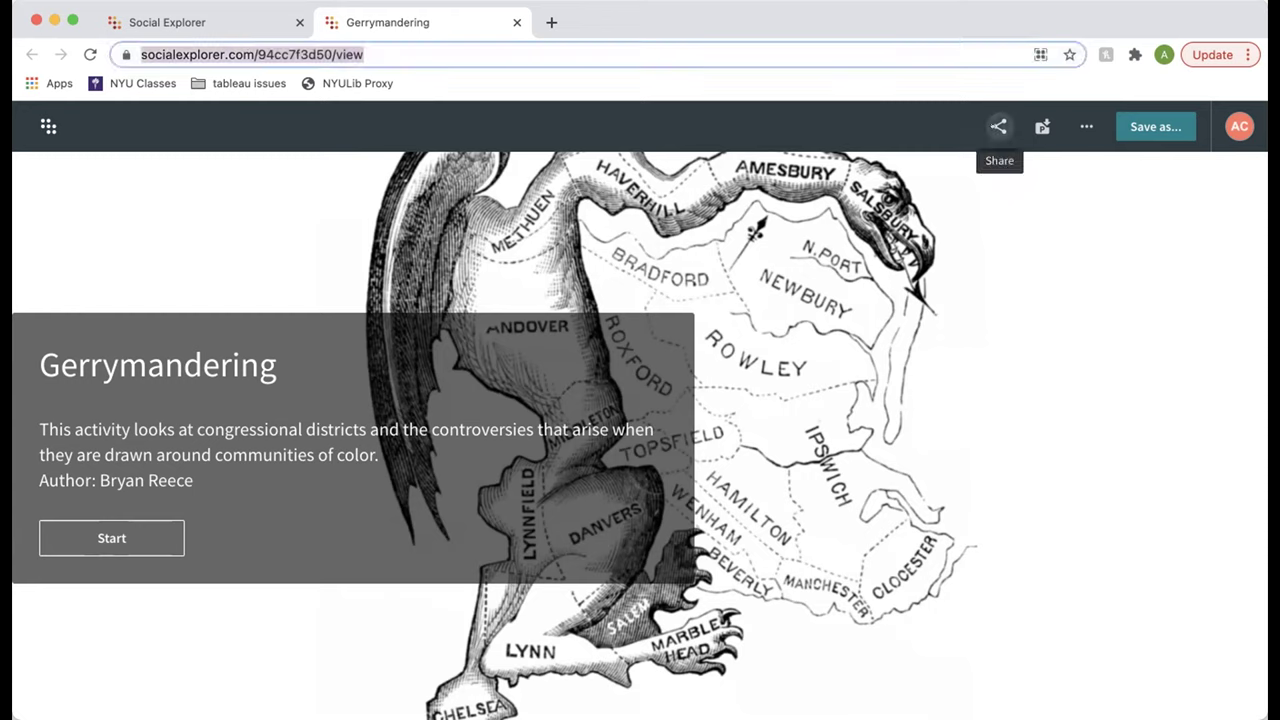
click(928, 122)
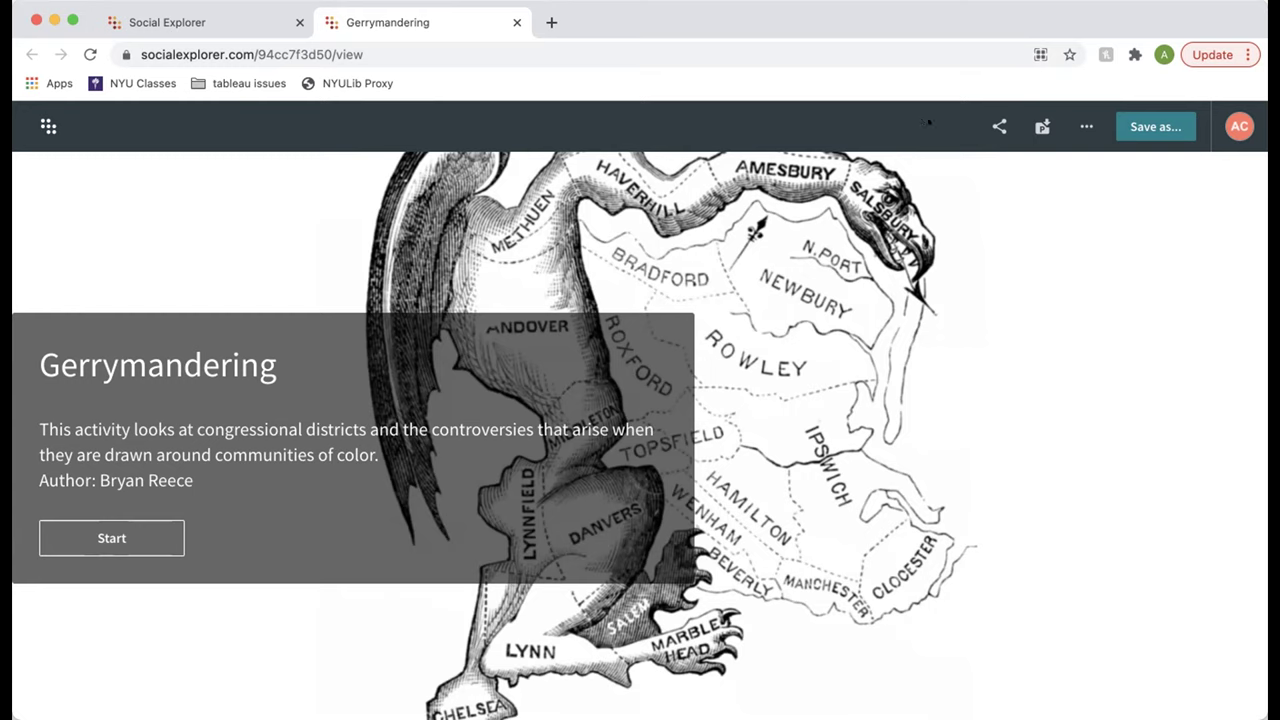
click(1148, 137)
click(117, 527)
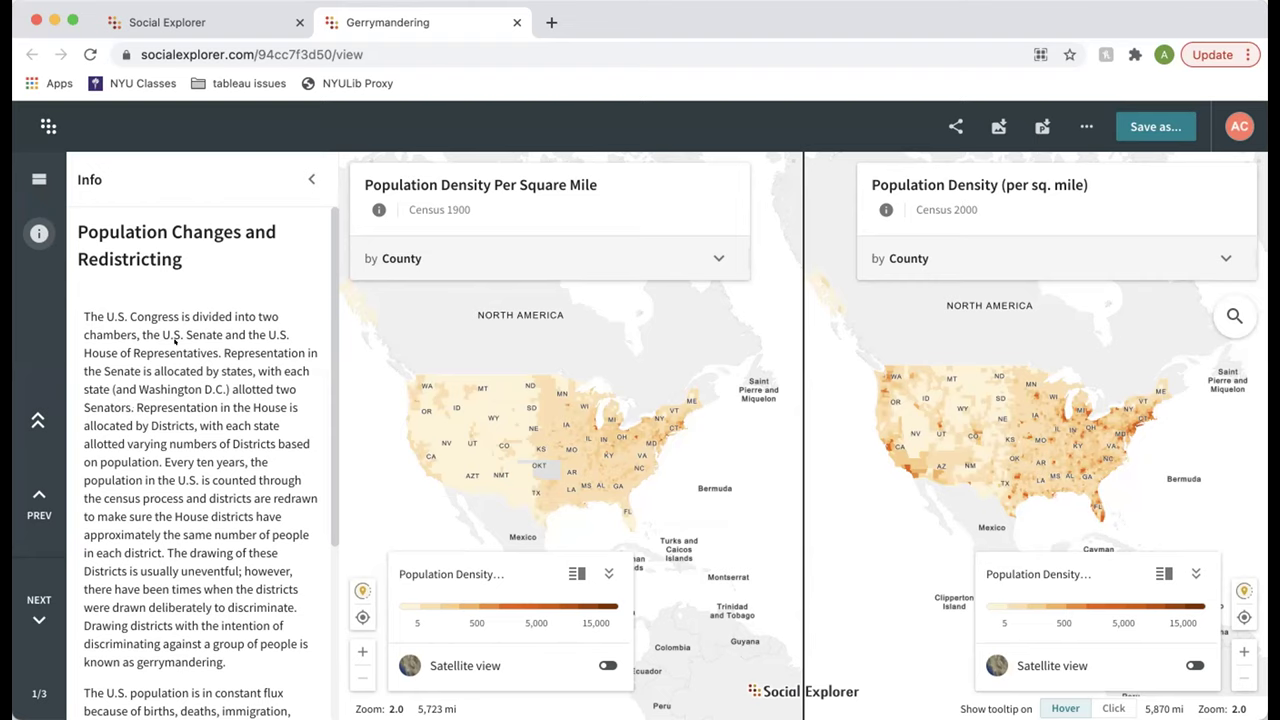
Step: Read the Population Changes and Redistricting text beside the 1900 and 2000 population density maps
scroll(175, 340, down, 5)
scroll(172, 327, up, 5)
scroll(149, 460, down, 2)
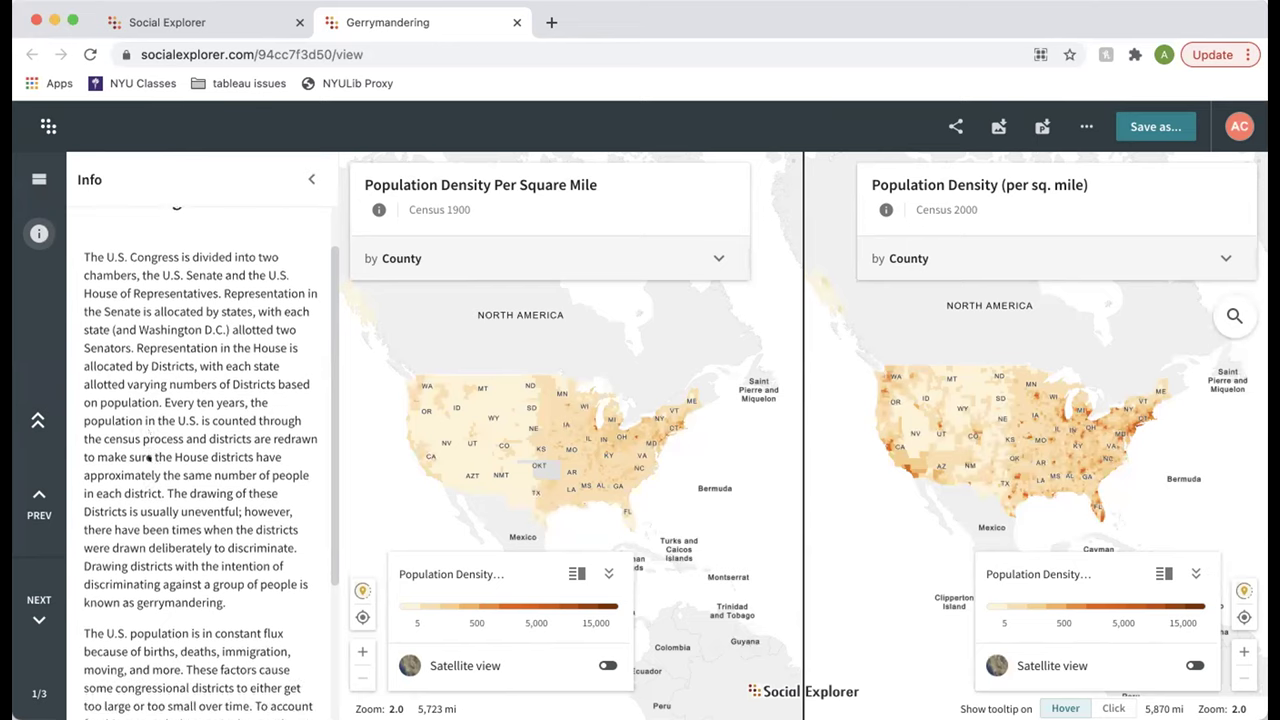
scroll(149, 468, down, 4)
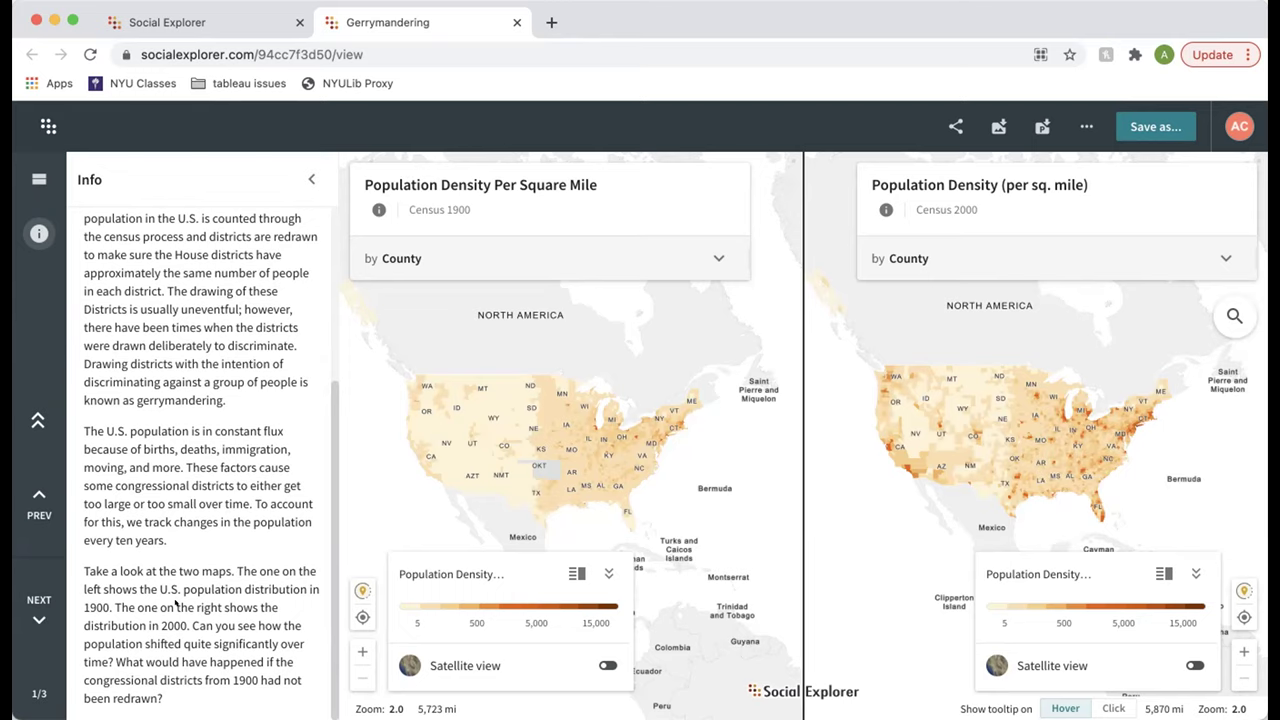
scroll(176, 603, up, 5)
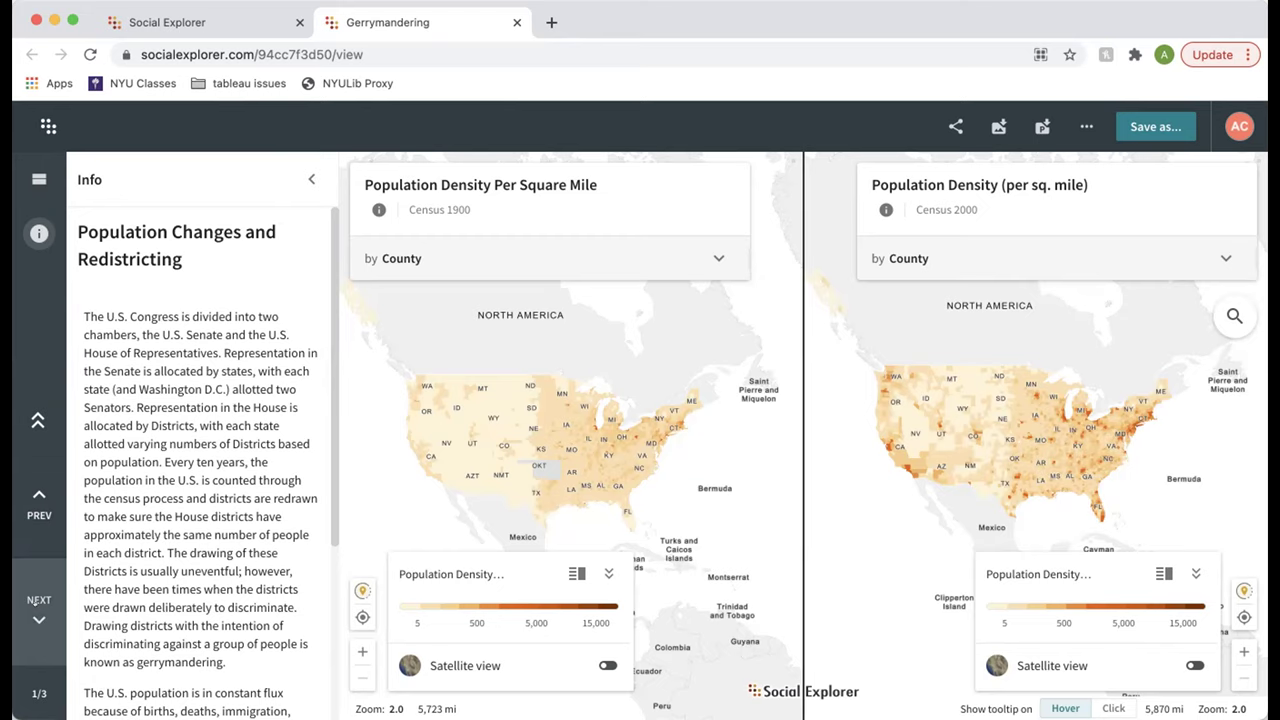
Step: Advance to the Current Congressional Districts slide and inspect individual districts on the 2018 election competitiveness map, including Arkansas and Iowa
click(38, 601)
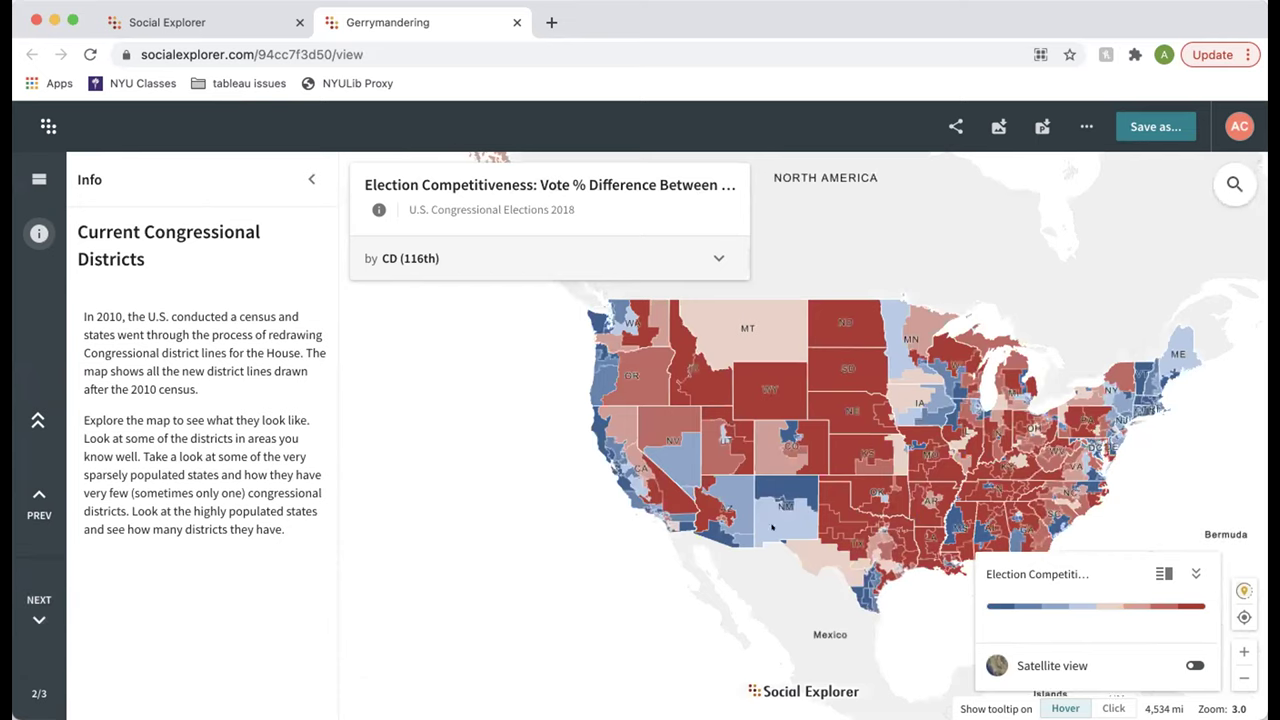
drag(808, 542, 687, 546)
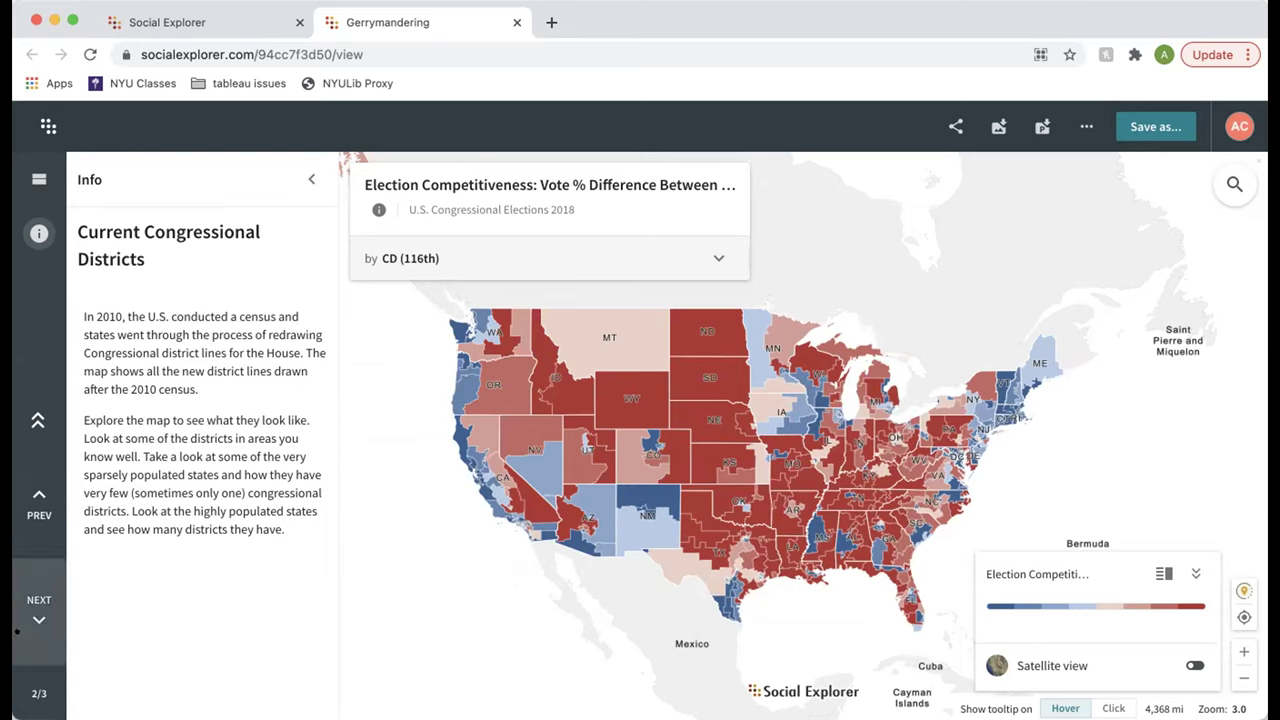
mouse_move(787, 527)
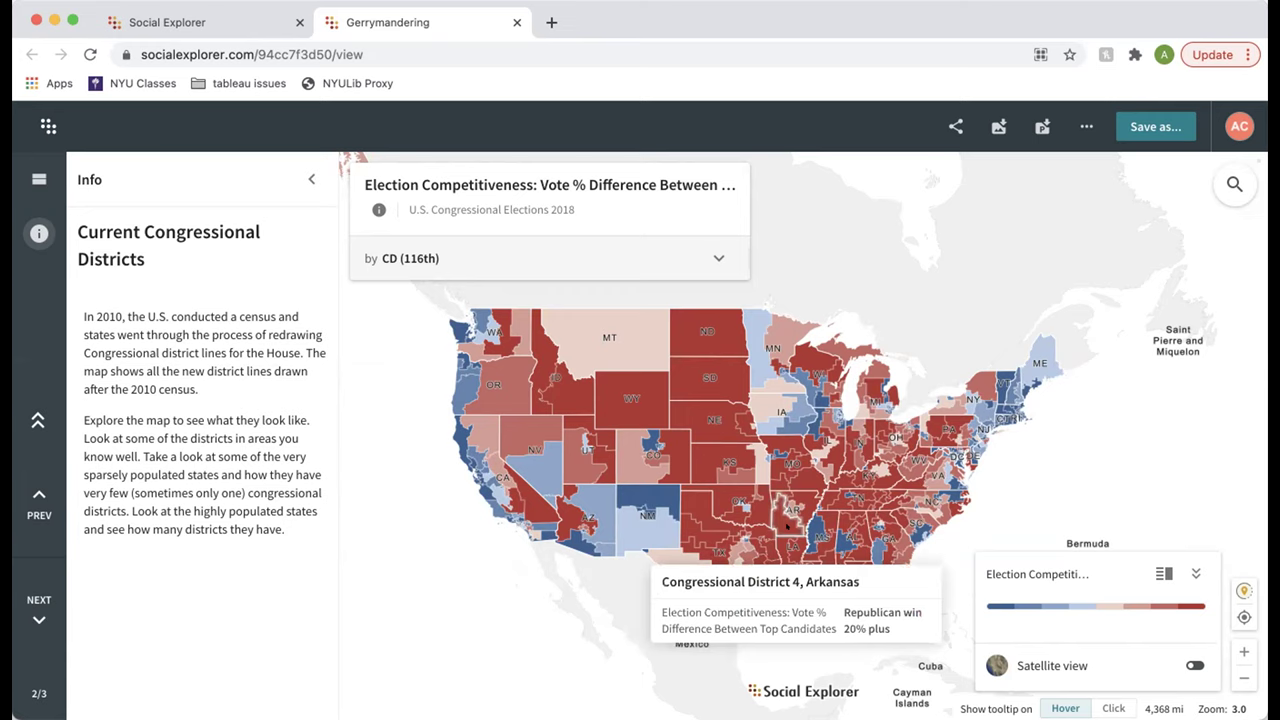
mouse_move(900, 440)
mouse_down()
mouse_move(722, 409)
mouse_move(793, 440)
mouse_move(880, 444)
mouse_up()
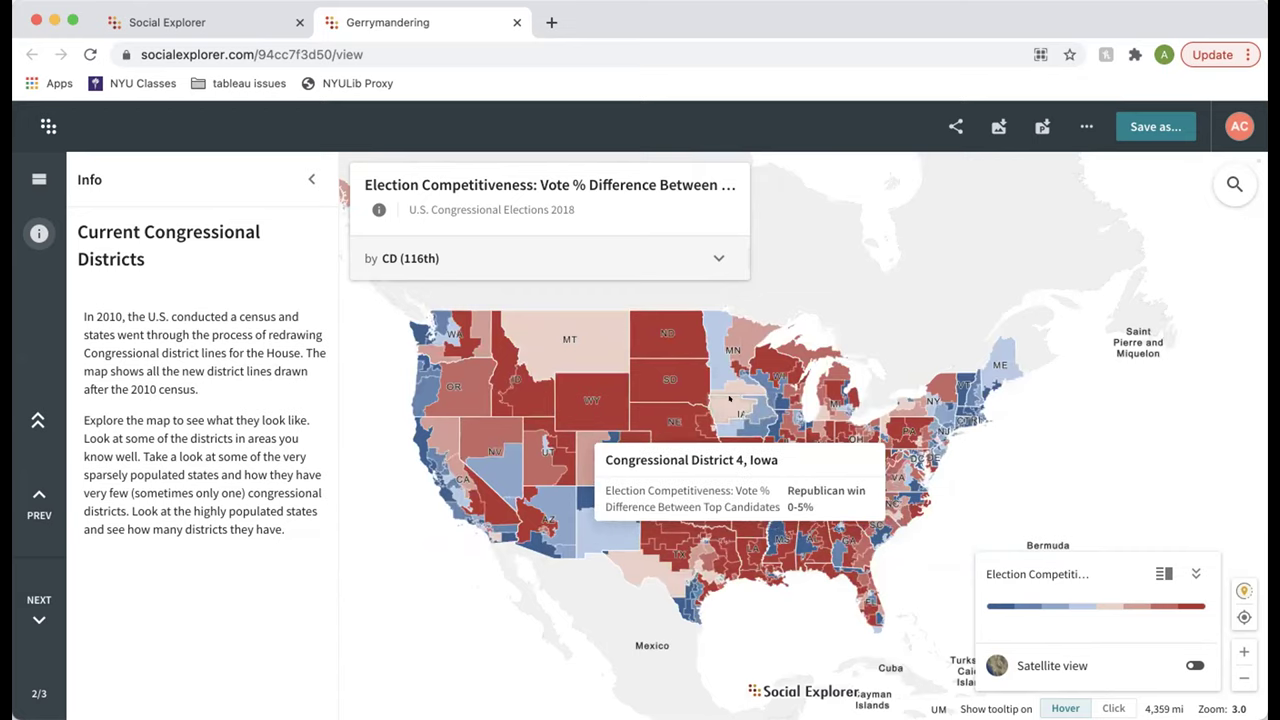
Step: Examine the 2018 congressional districts around Iowa and the Midwest up close, then view the whole country on the election competitiveness map
scroll(731, 401, up, 3)
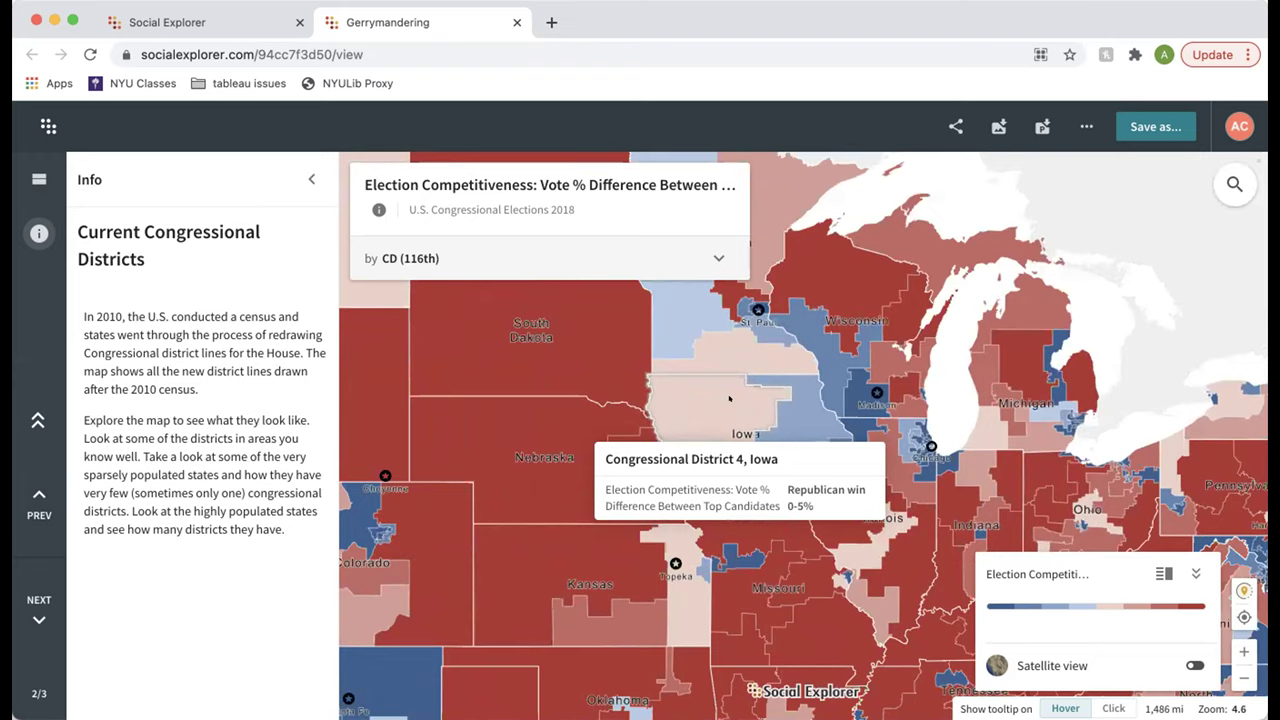
scroll(730, 399, down, 3)
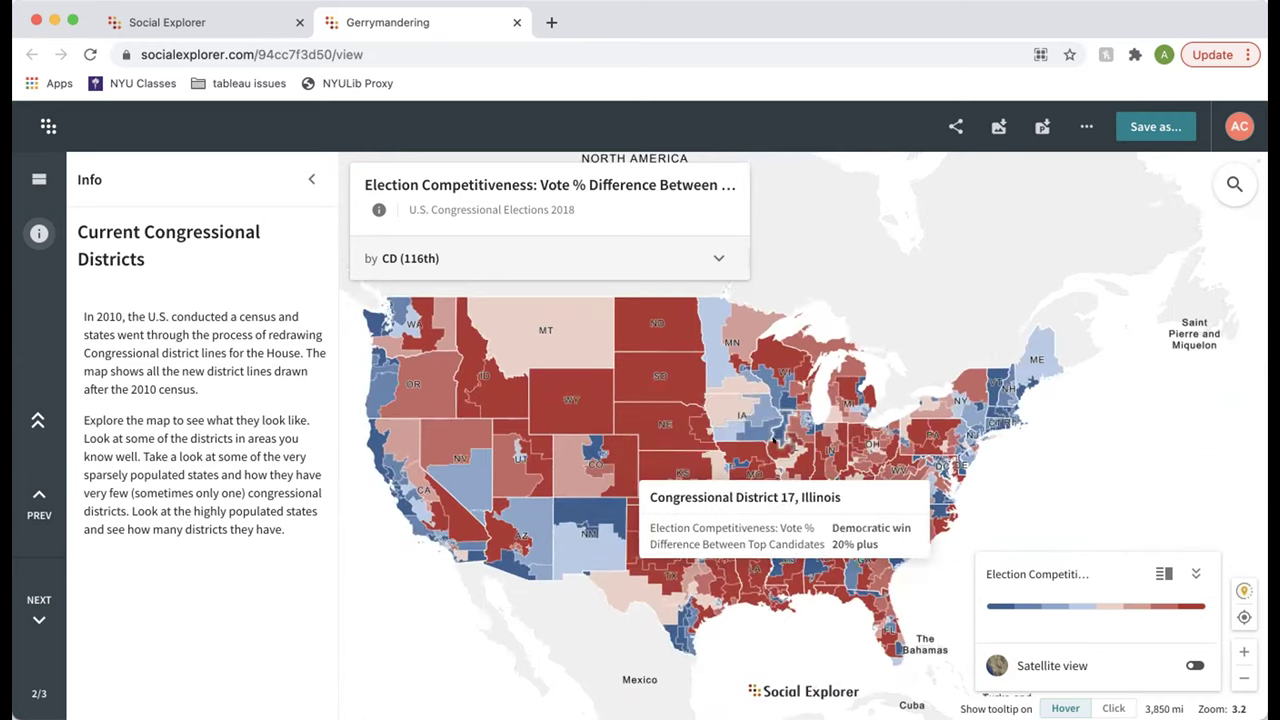
scroll(726, 428, up, 1)
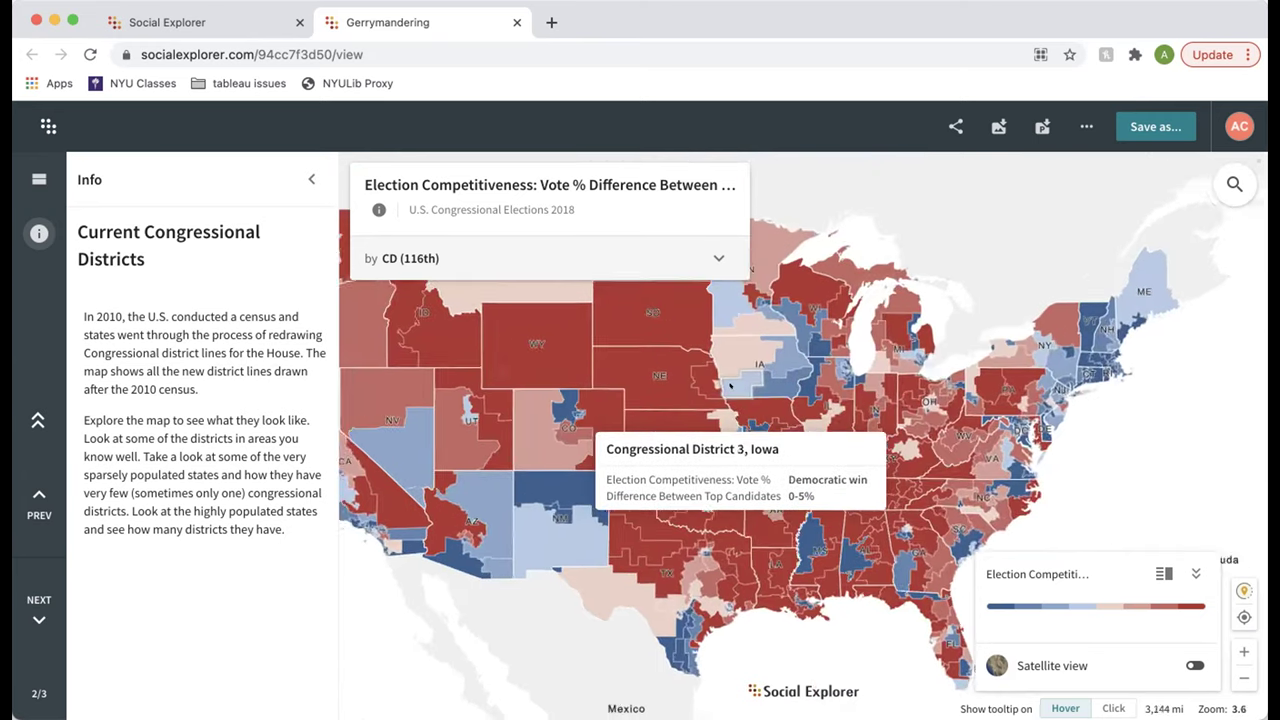
scroll(728, 384, down, 1)
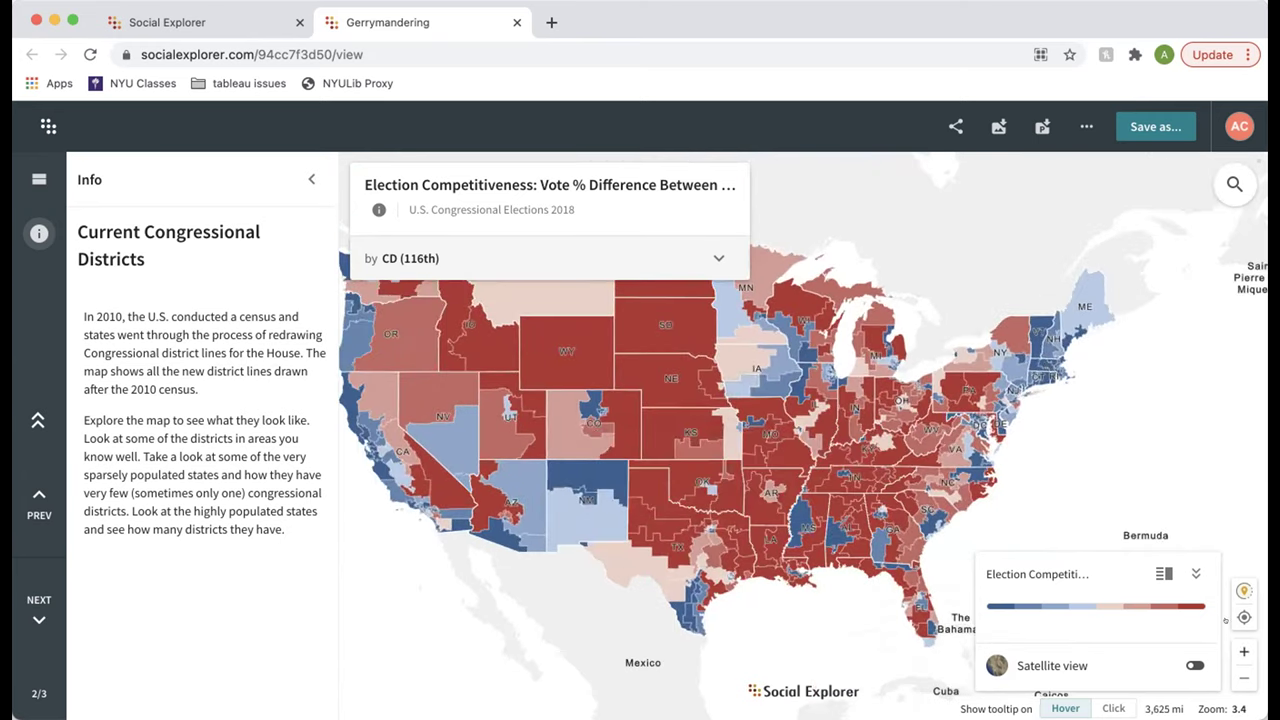
click(1243, 651)
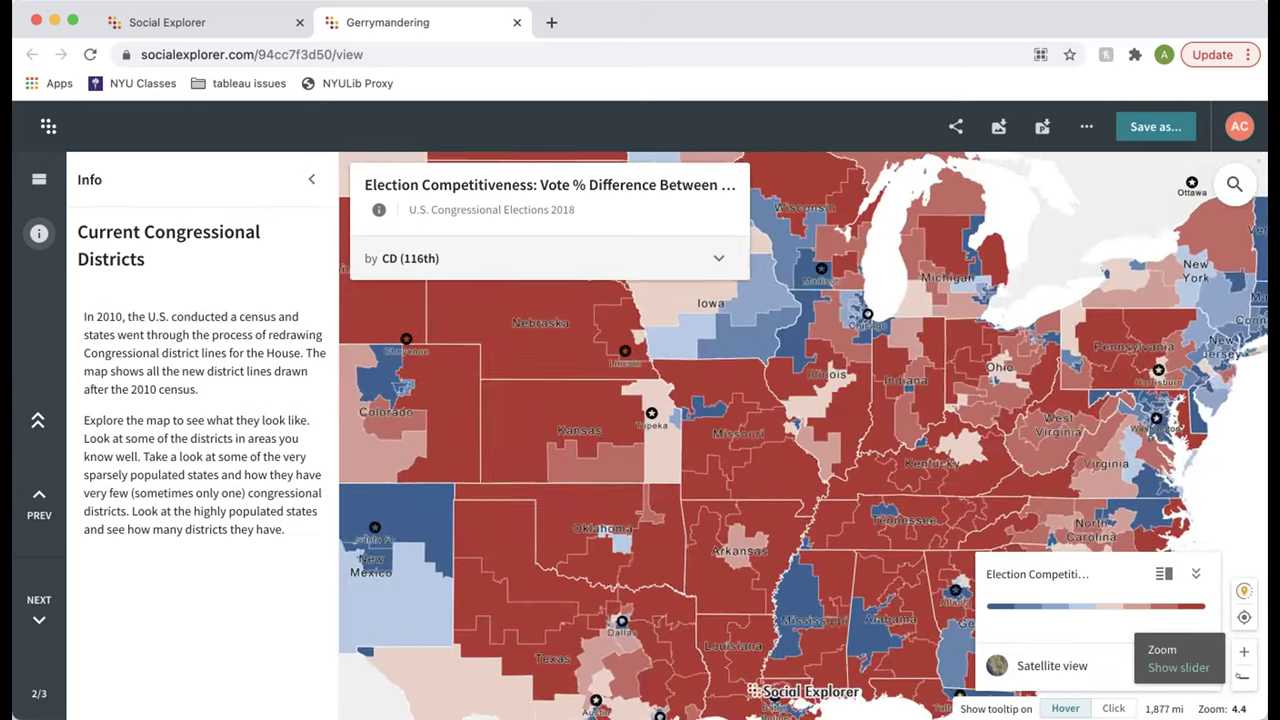
click(1243, 678)
drag(985, 482, 992, 547)
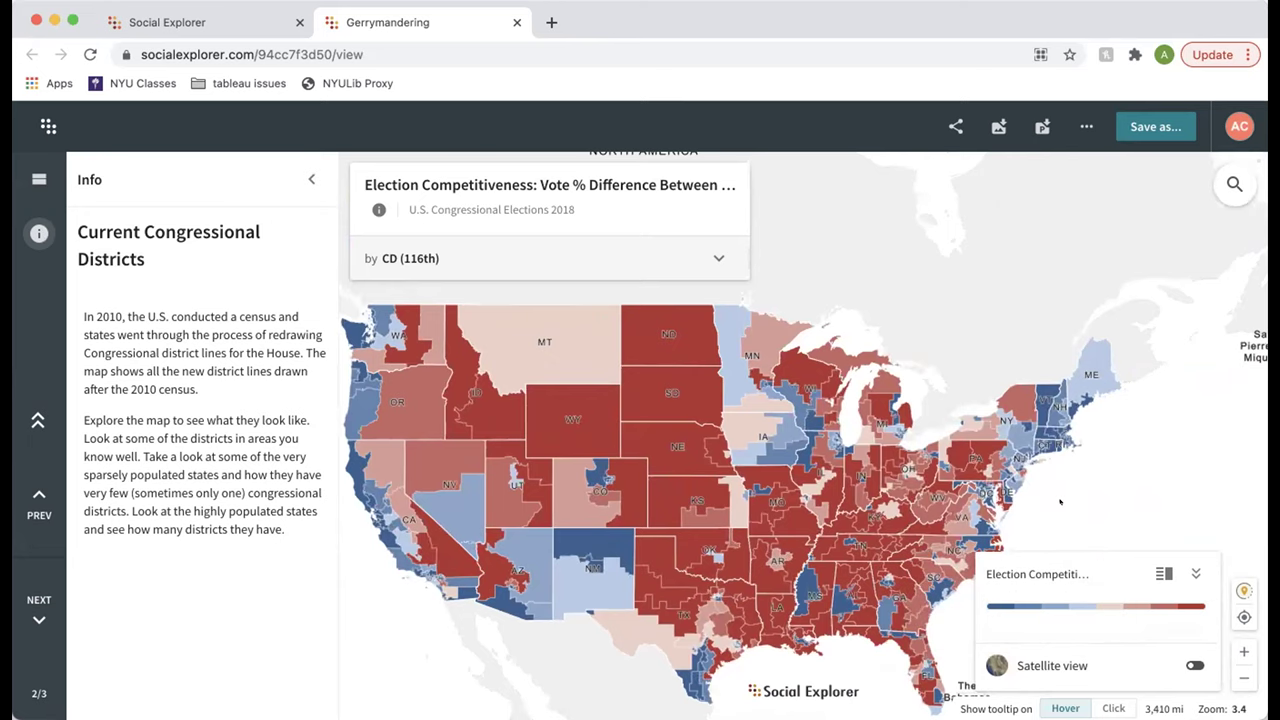
Step: Advance to the Gerrymandering by Race and Ethnicity slide and inspect North Carolina's 2012 congressional districts, including Districts 12, 1 and 7
click(39, 608)
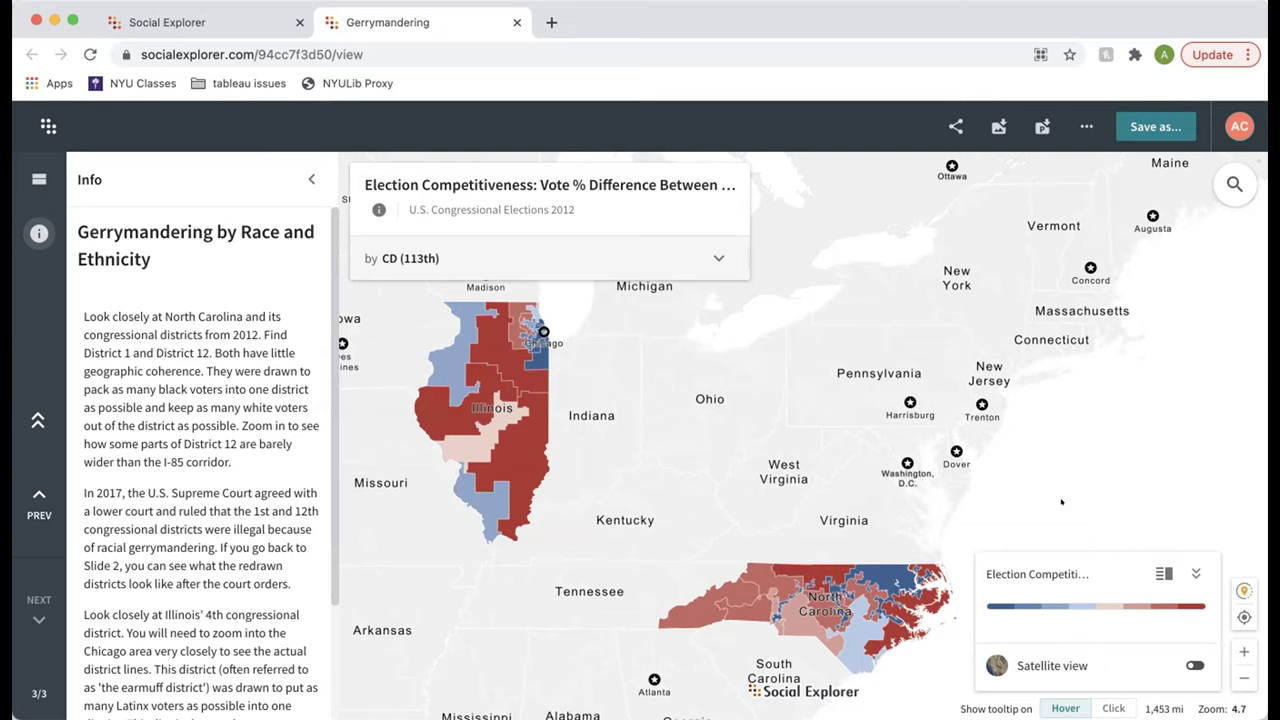
scroll(890, 631, up, 5)
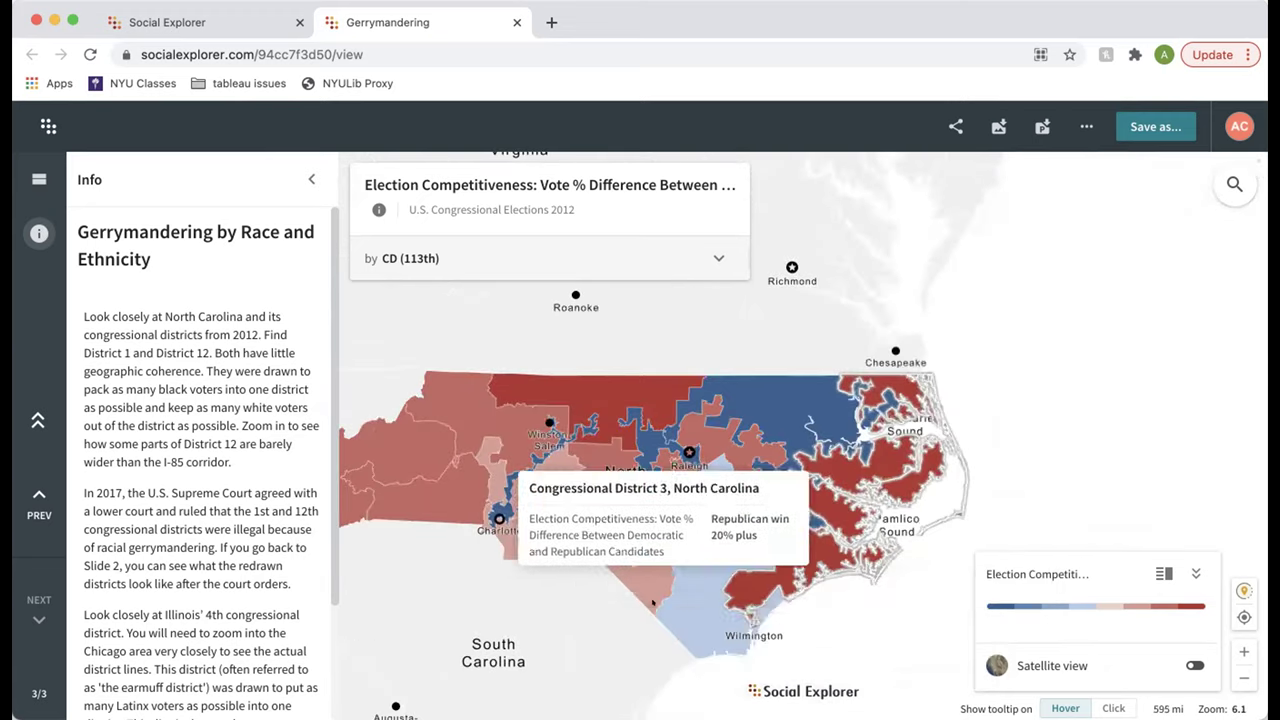
drag(602, 574, 702, 539)
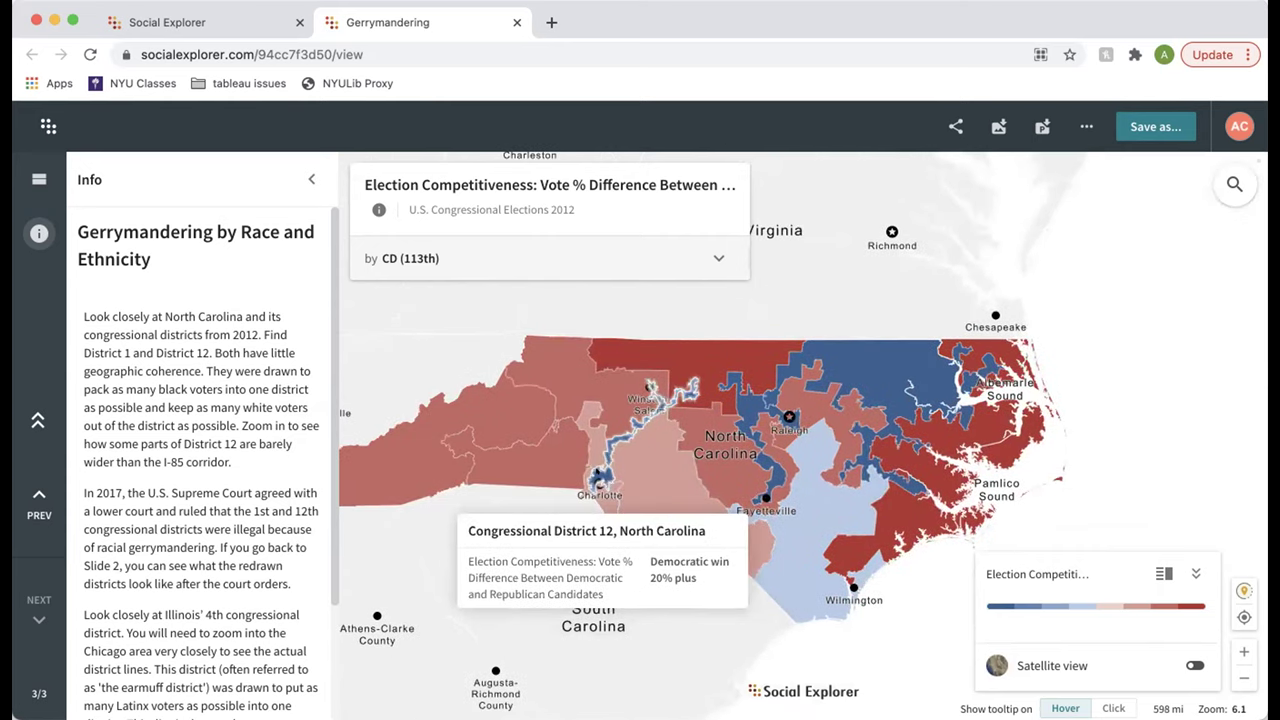
mouse_move(880, 375)
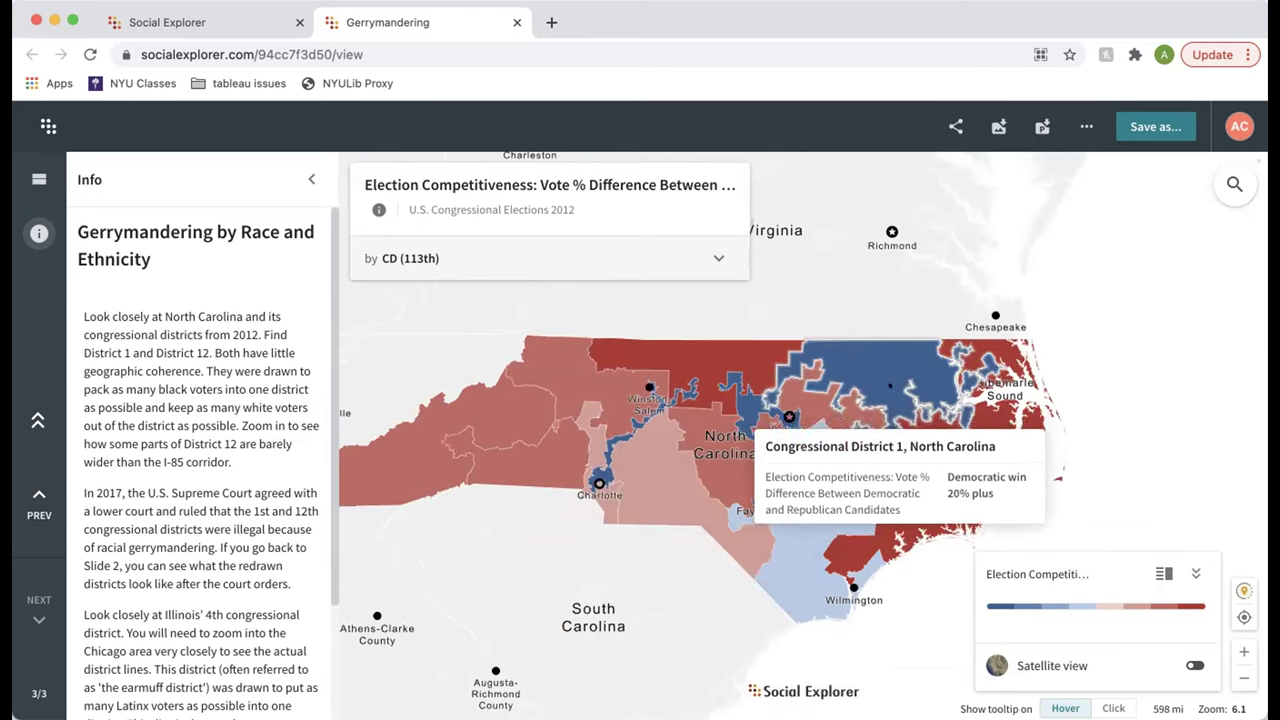
mouse_move(858, 455)
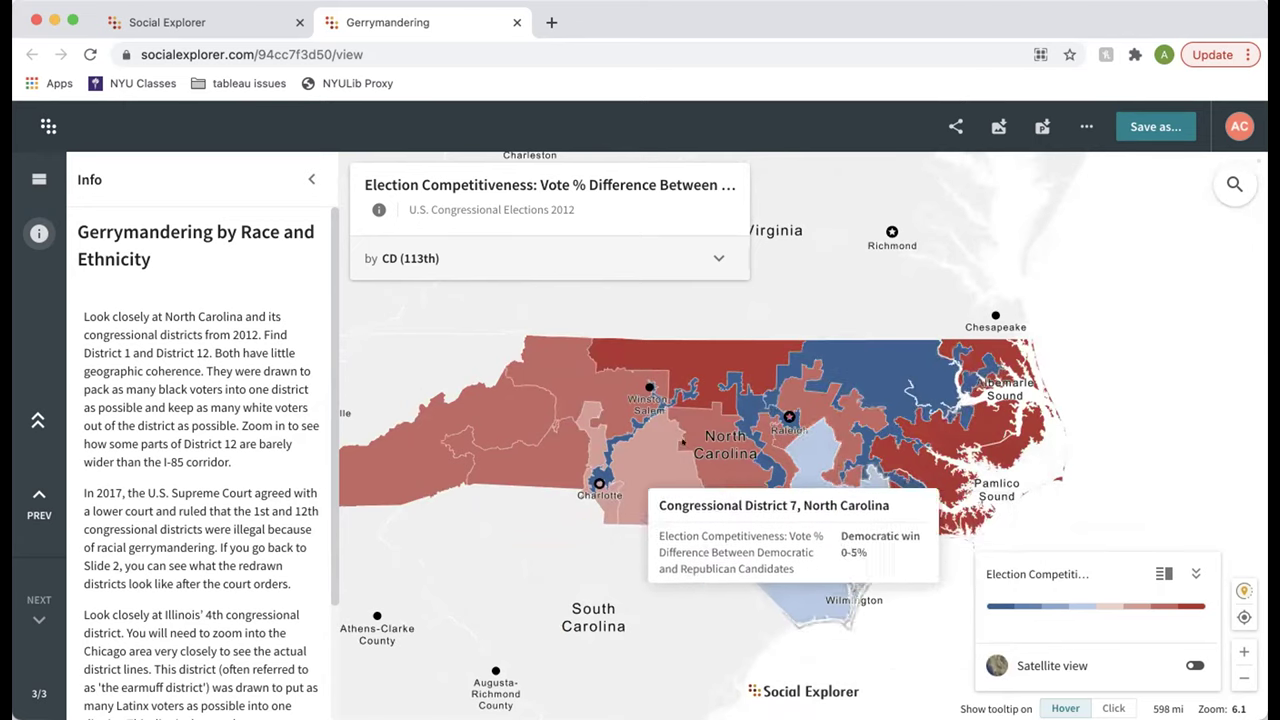
mouse_move(596, 470)
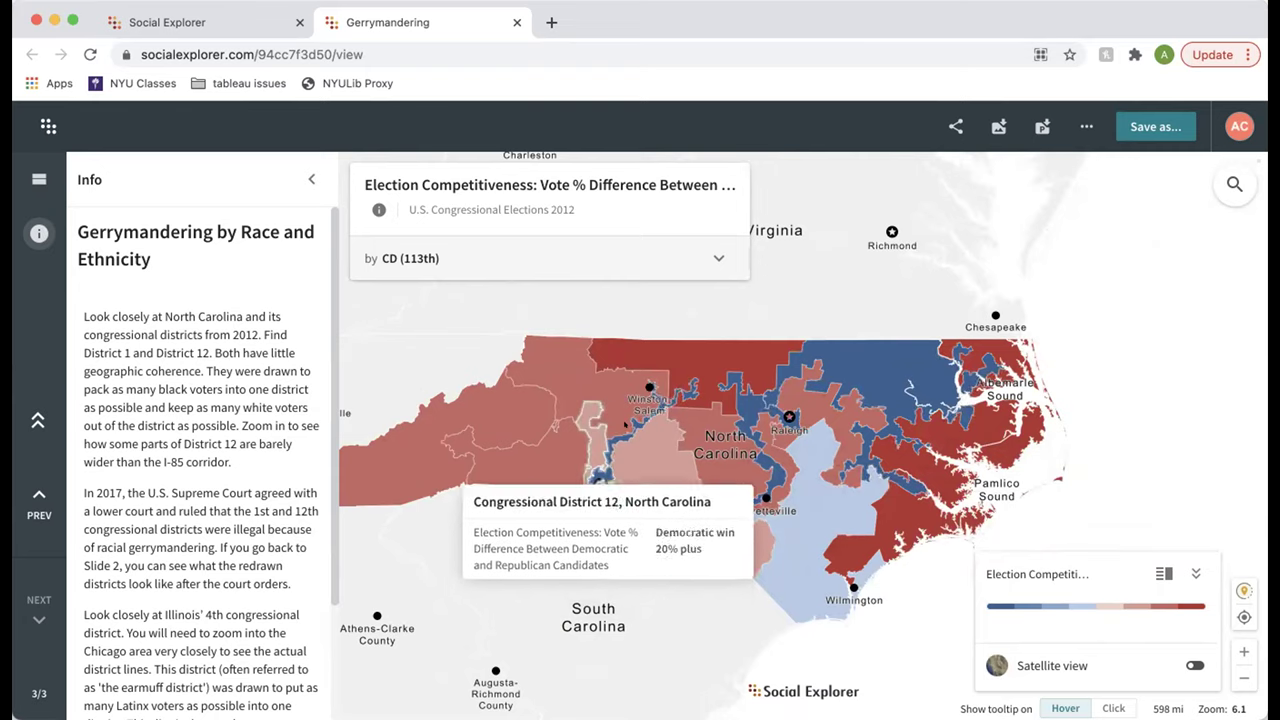
mouse_move(611, 442)
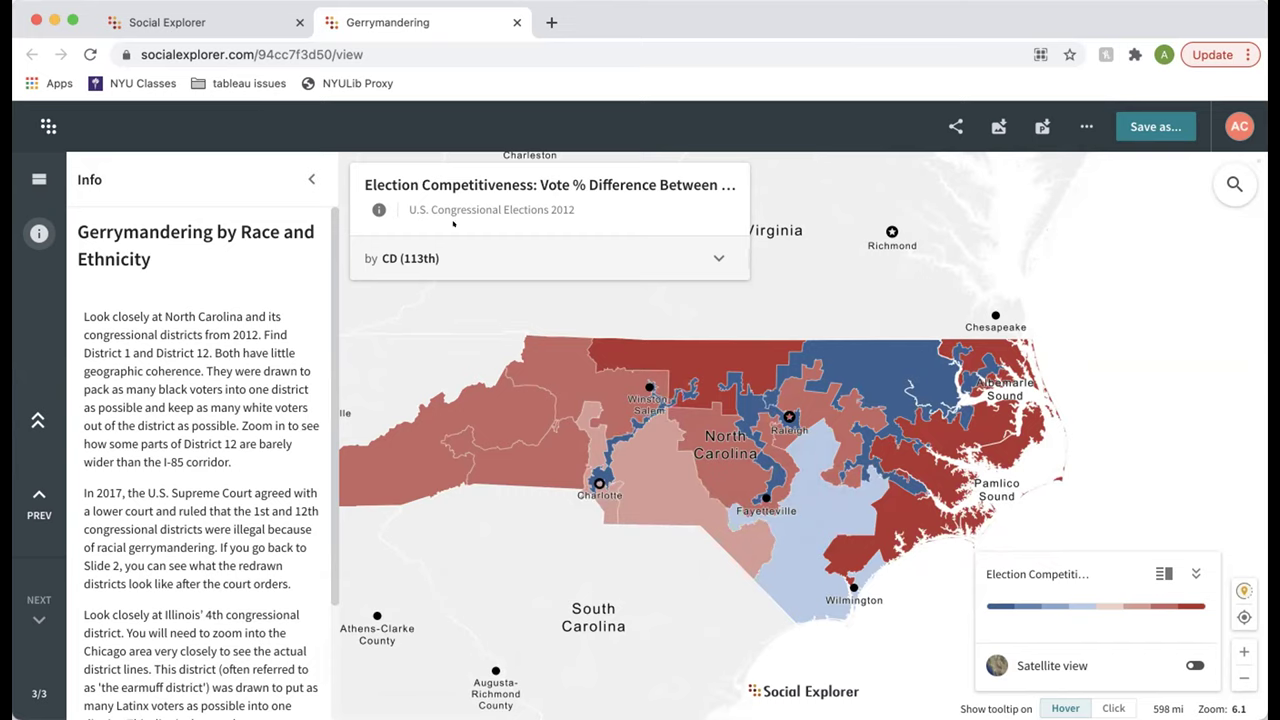
Step: Skim the slide's explanatory text, return to the Current Congressional Districts slide, and examine North Carolina's redrawn districts on the 2018 map
scroll(163, 600, down, 5)
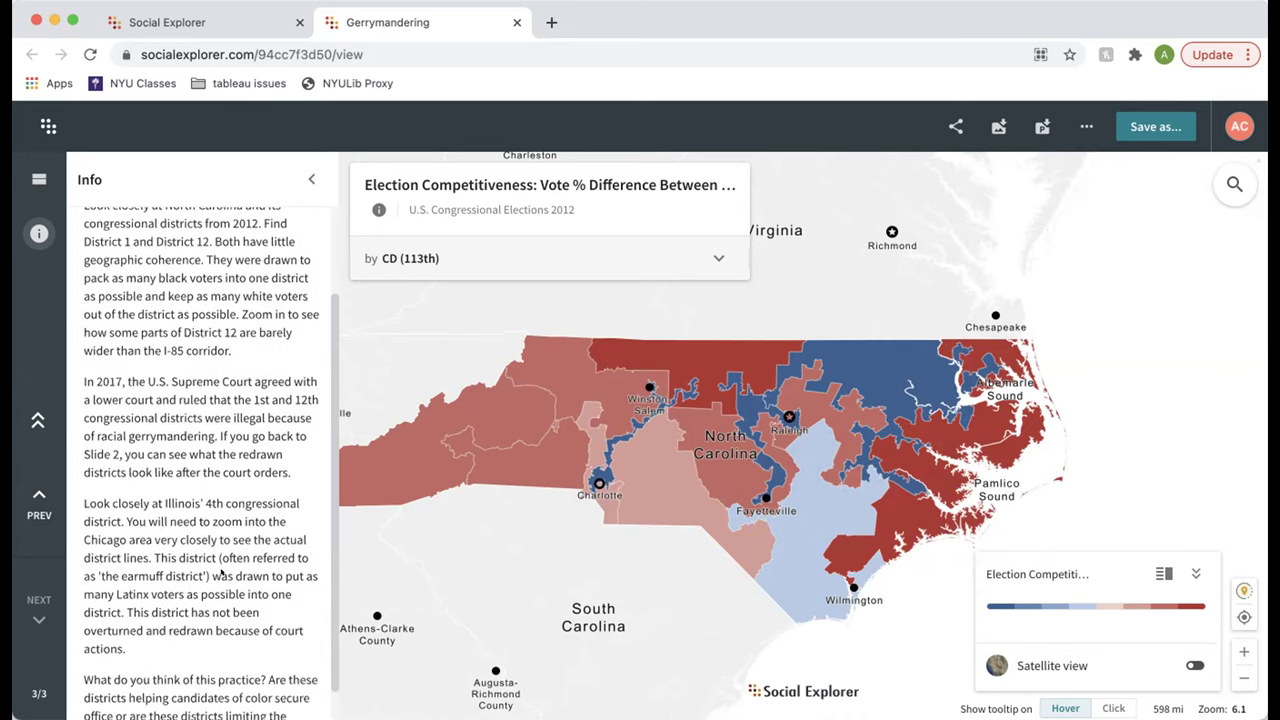
scroll(132, 597, up, 5)
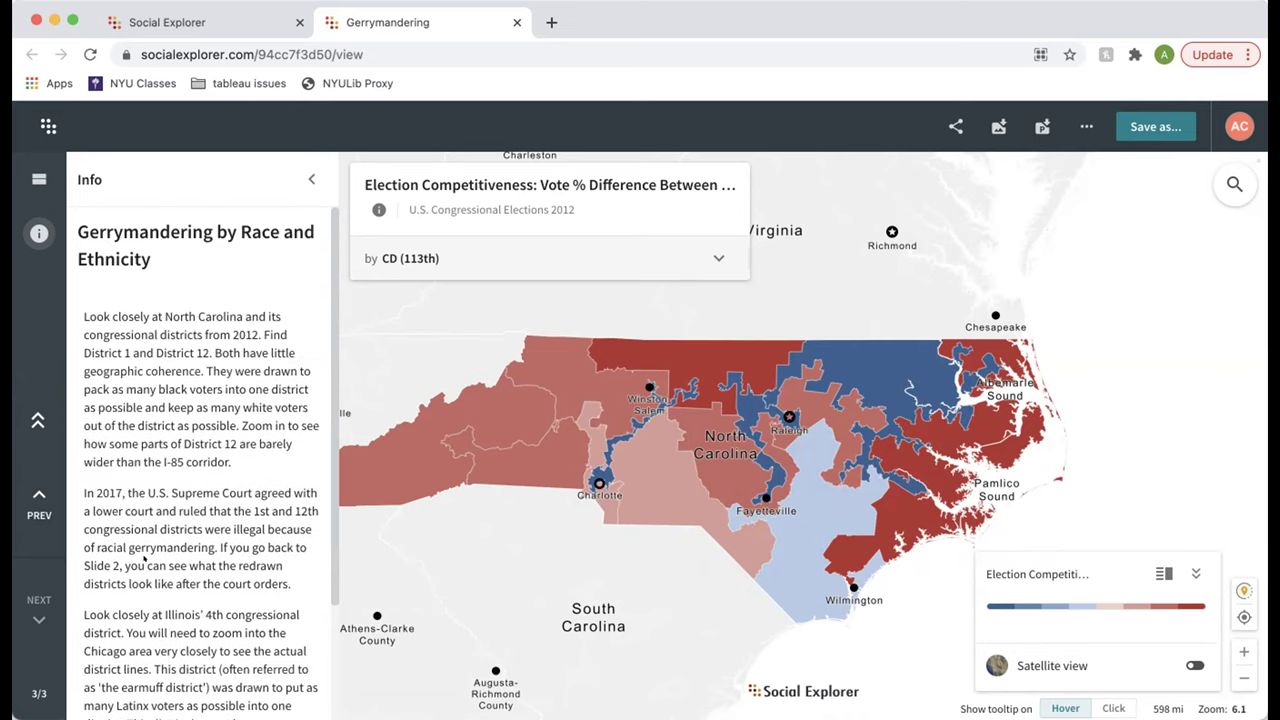
click(17, 500)
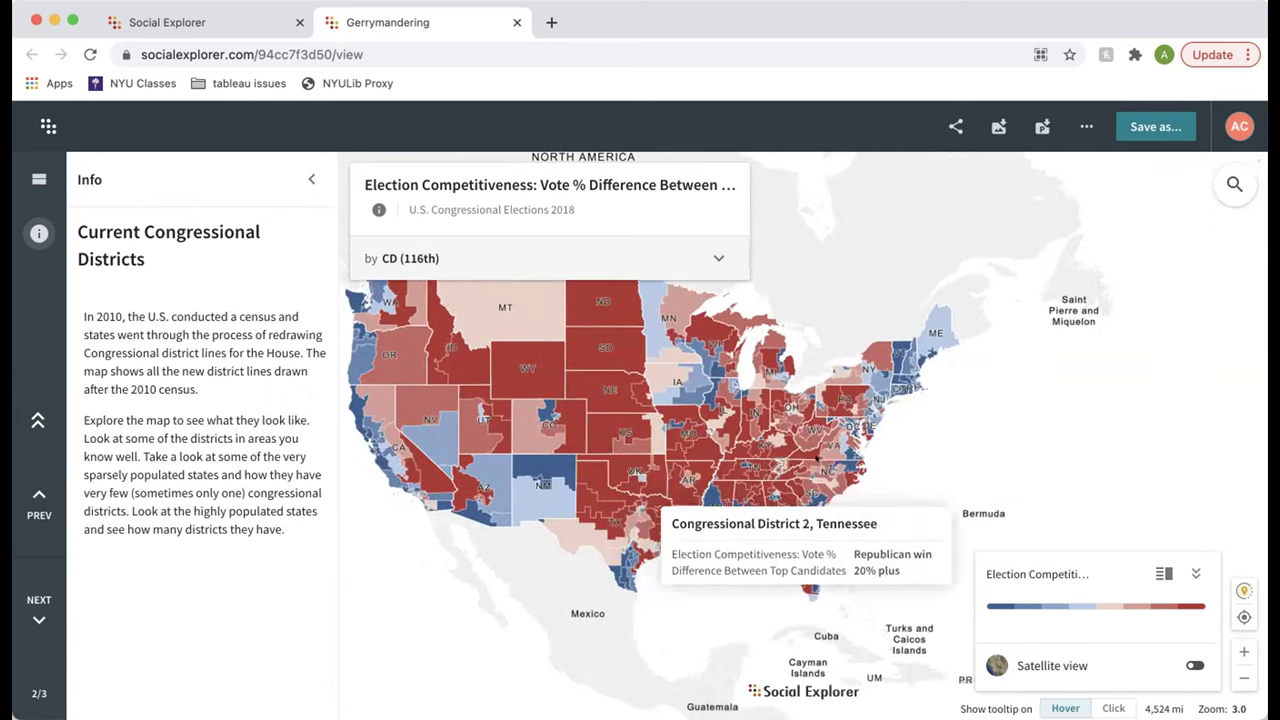
scroll(818, 454, up, 10)
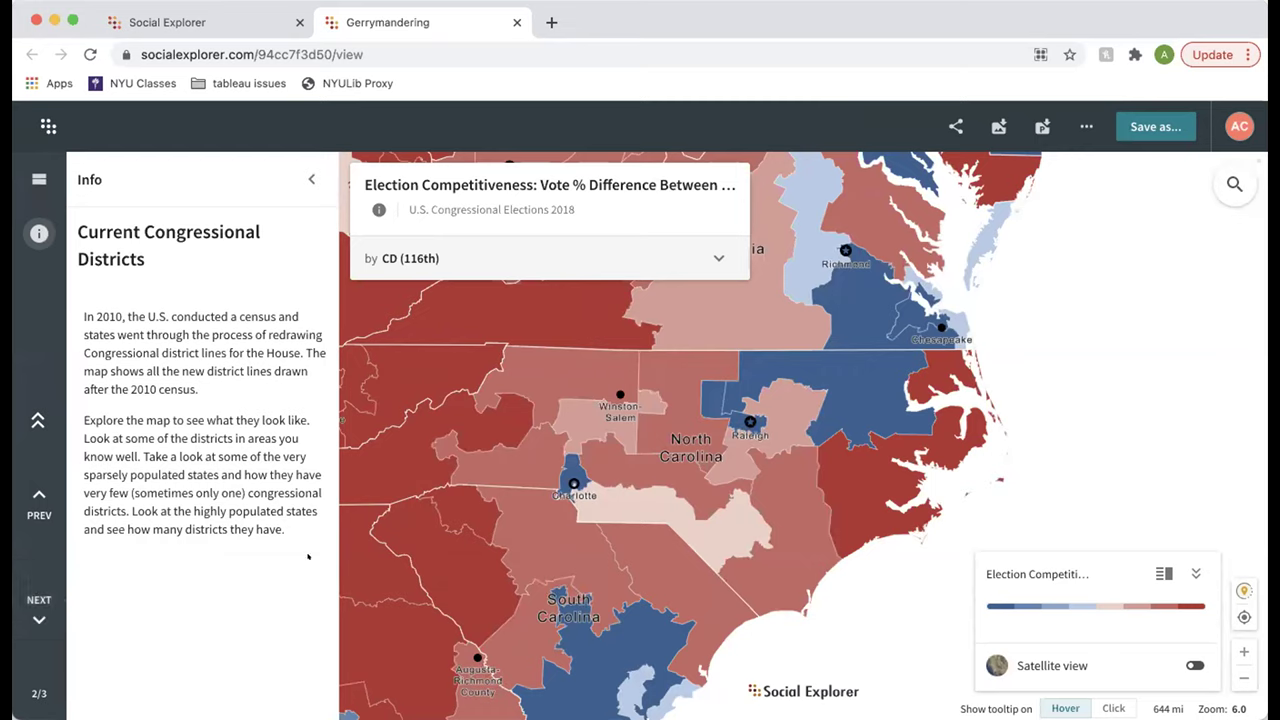
mouse_move(580, 528)
Step: Go back to the Gerrymandering cover page, close the activity, and view the Training Modules and Data Snacks collections in Teach and Learn
click(58, 512)
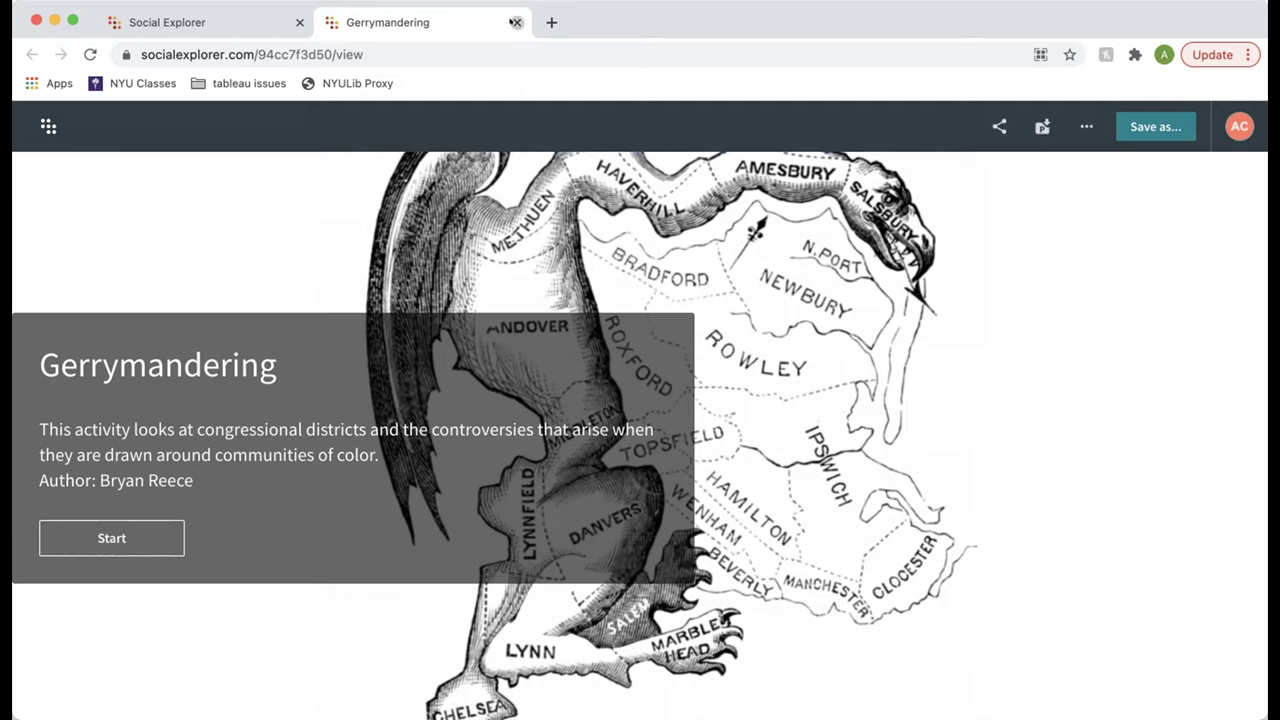
click(515, 22)
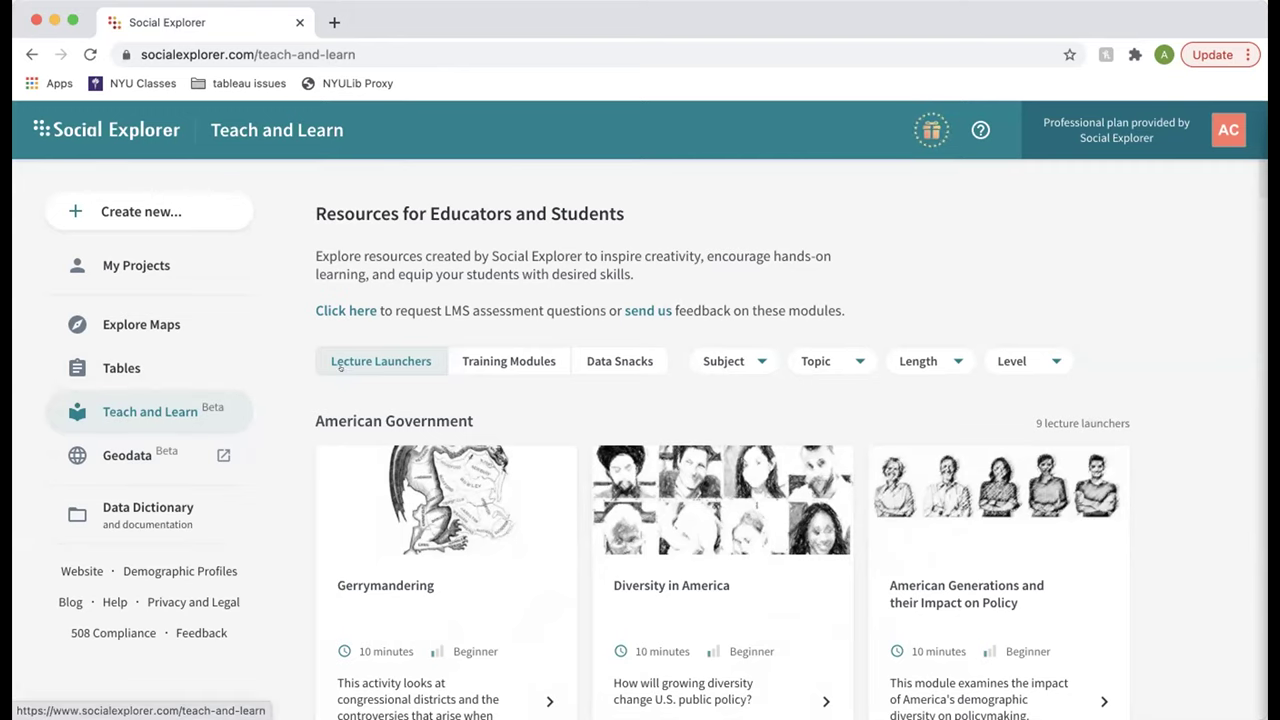
click(527, 361)
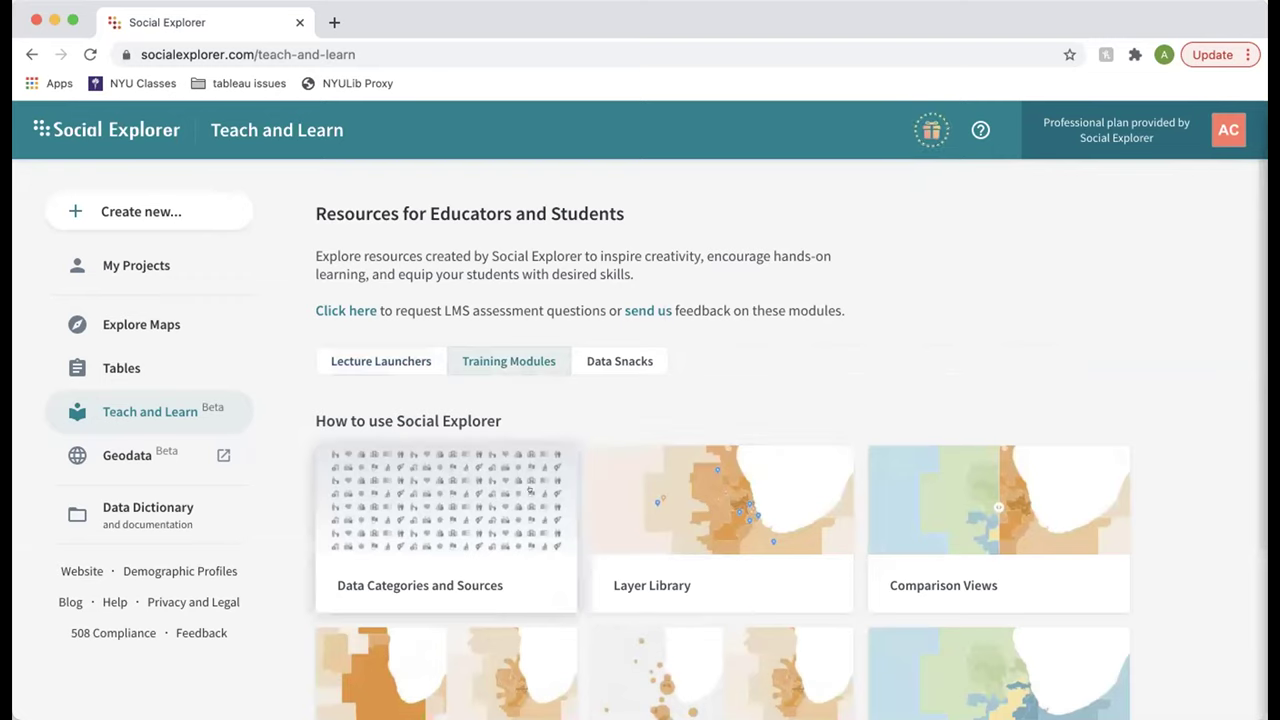
click(616, 345)
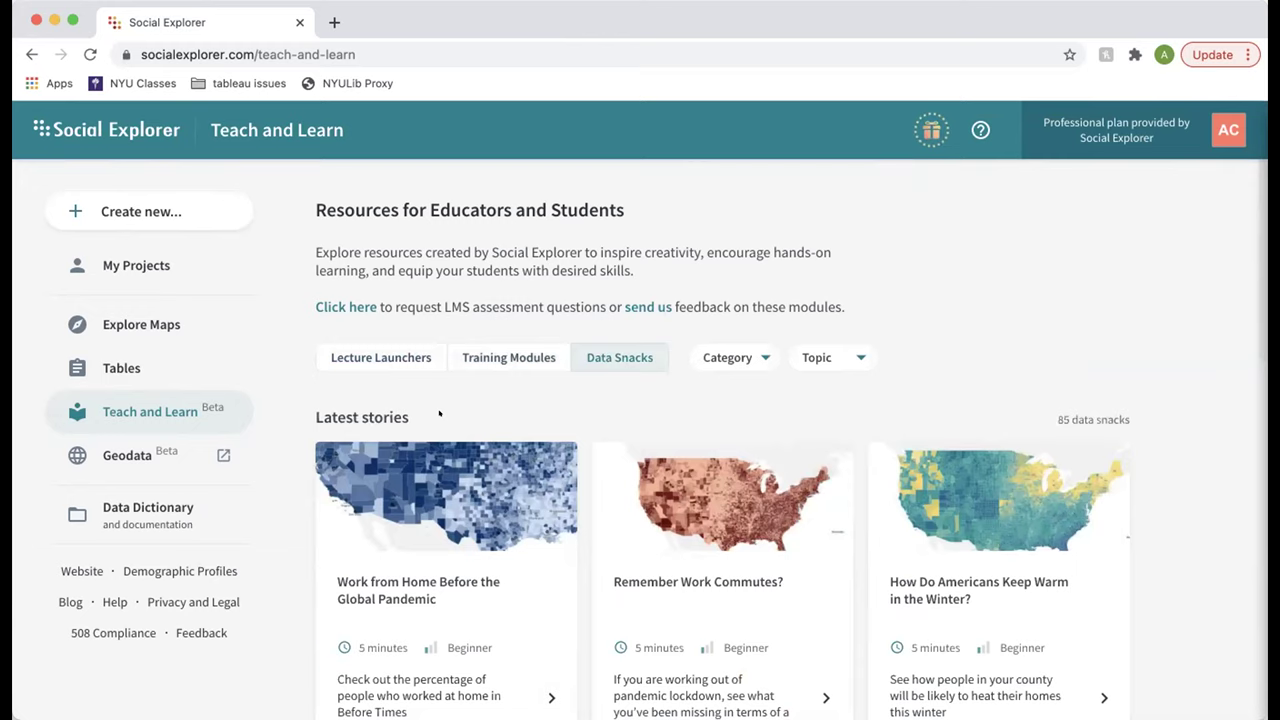
Step: Open the "Work from Home Before the Global Pandemic" data snack, inspect New Mexico counties and the nationwide map, and close it
scroll(440, 480, down, 2)
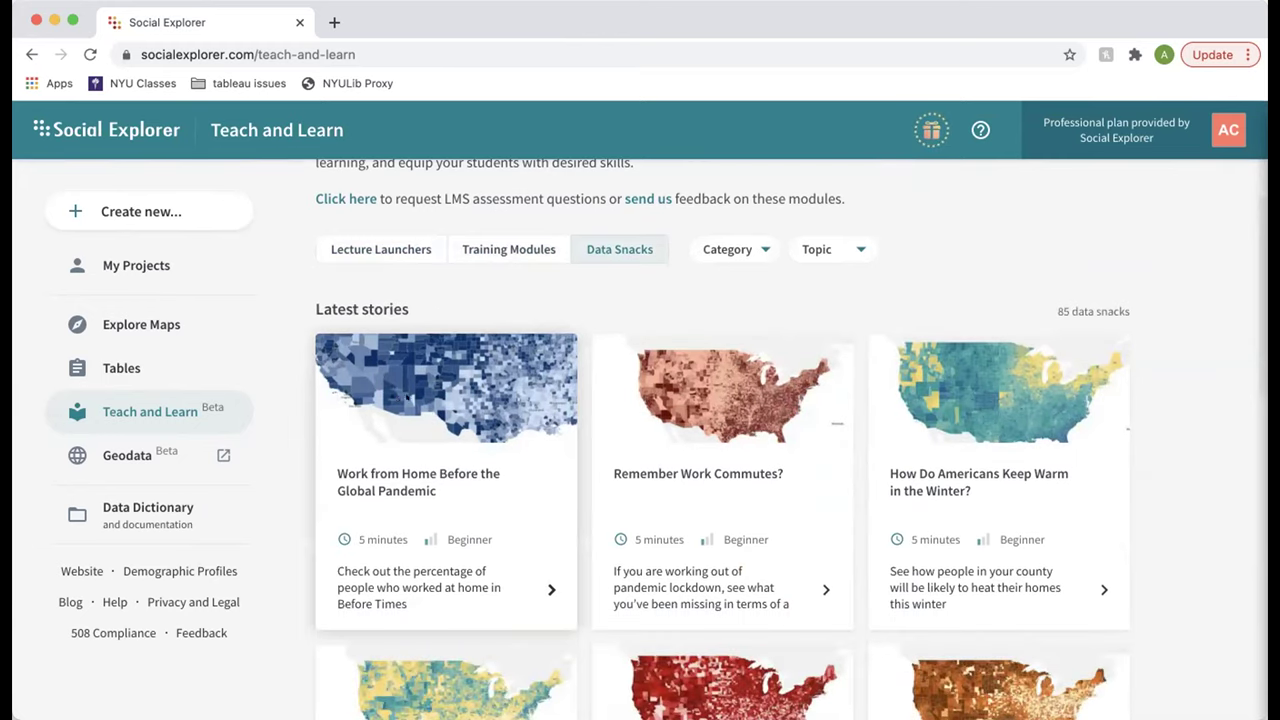
click(394, 383)
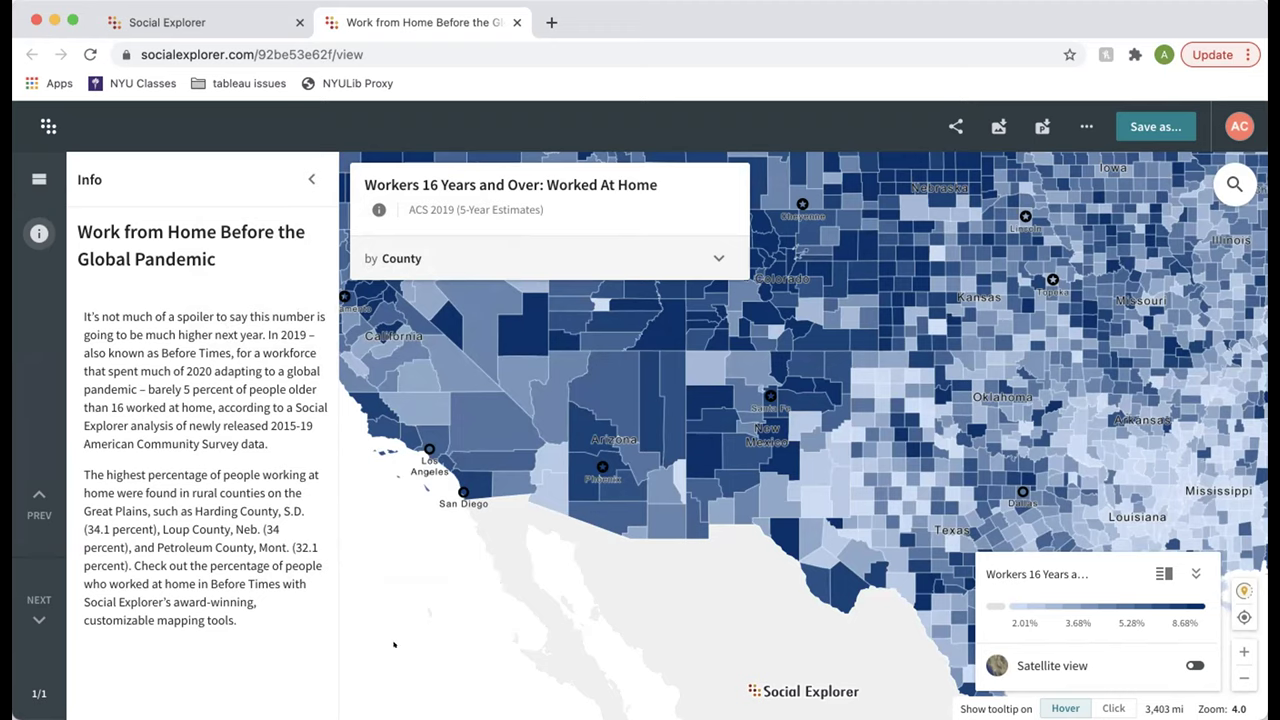
mouse_move(816, 515)
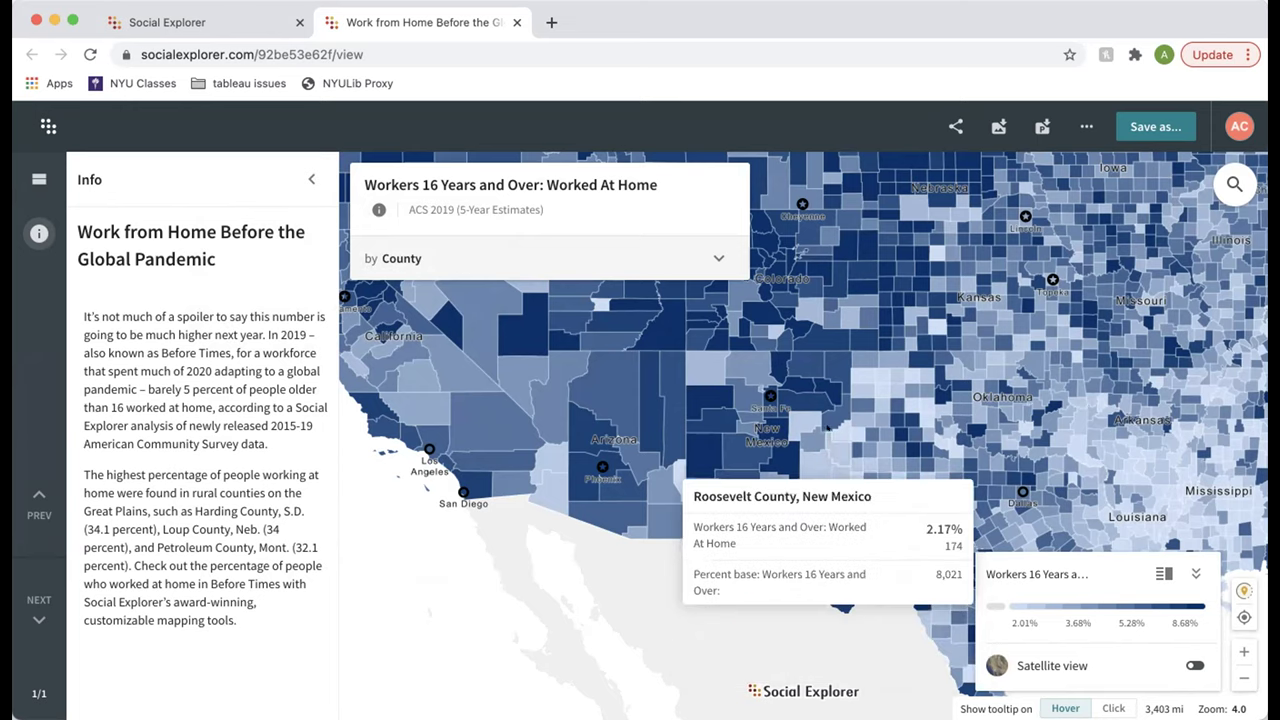
scroll(799, 475, down, 3)
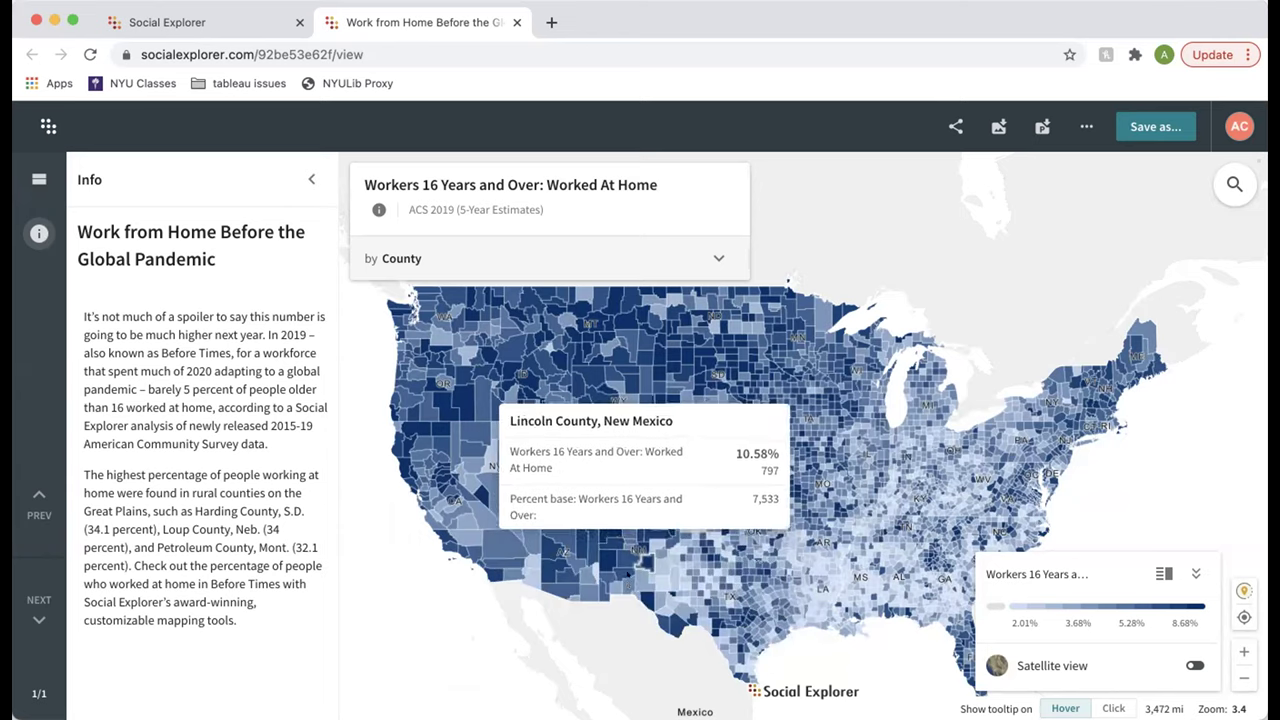
drag(638, 578, 585, 522)
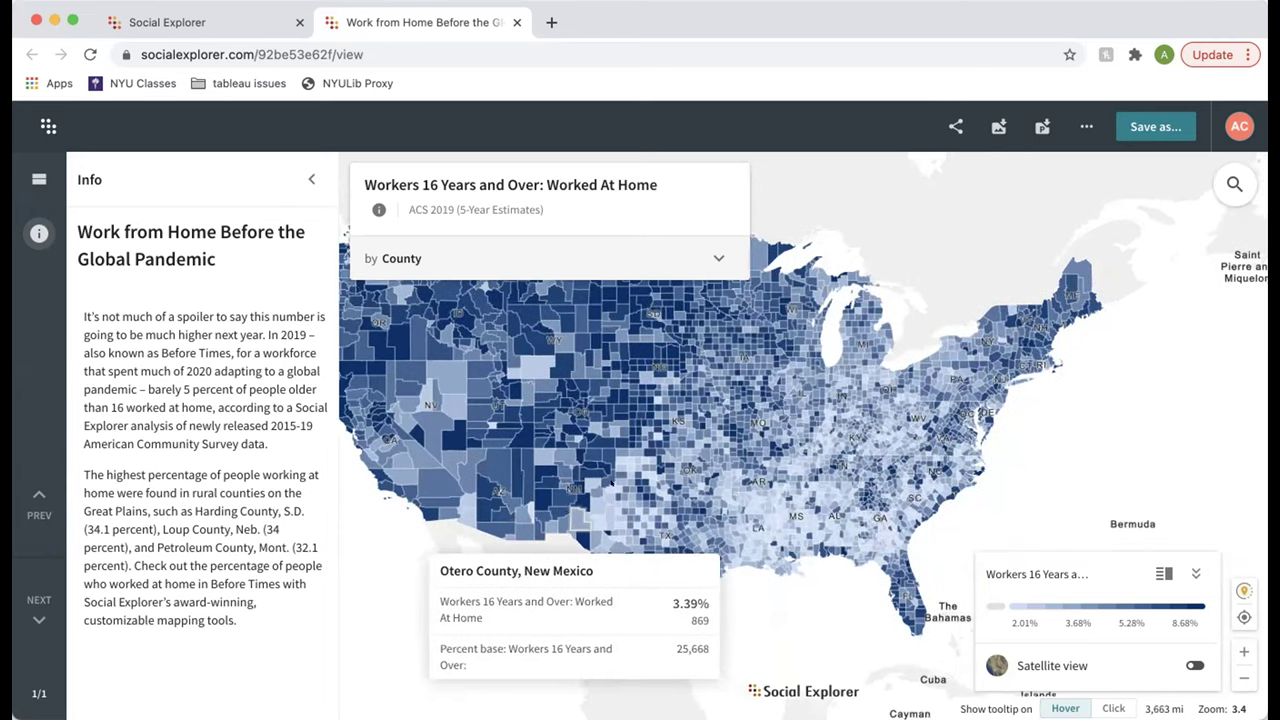
drag(680, 430, 698, 498)
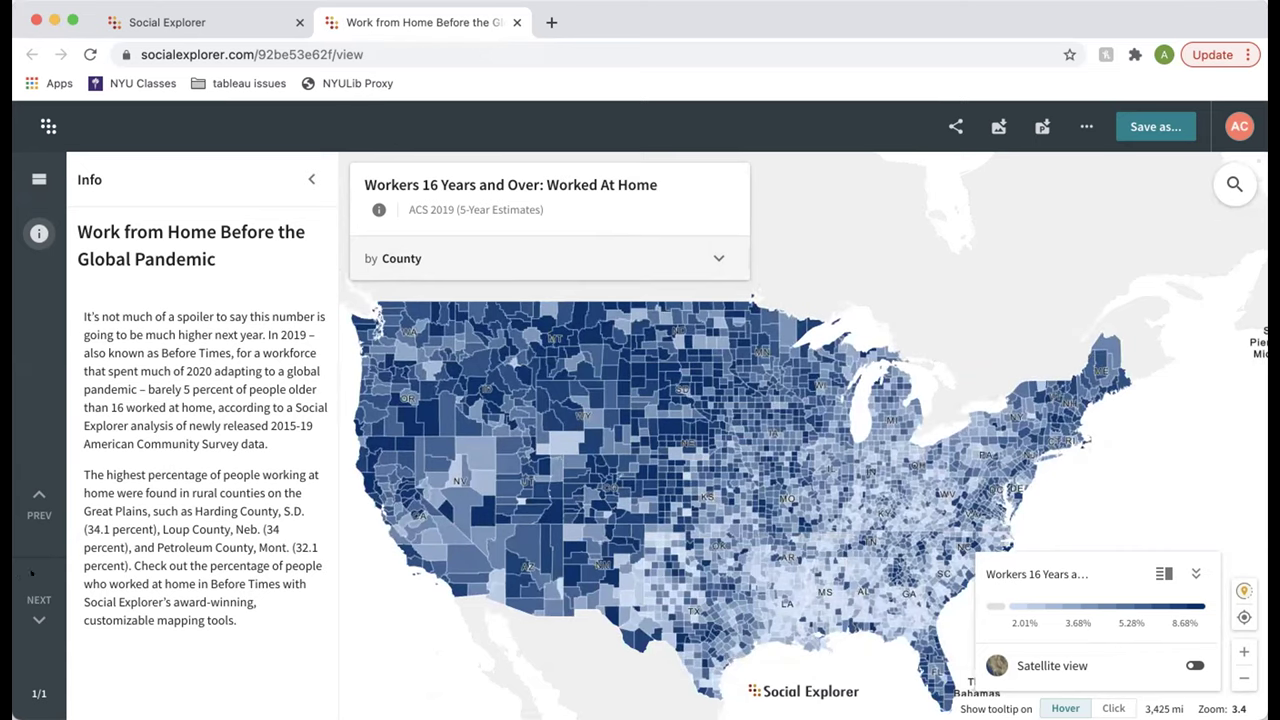
click(516, 22)
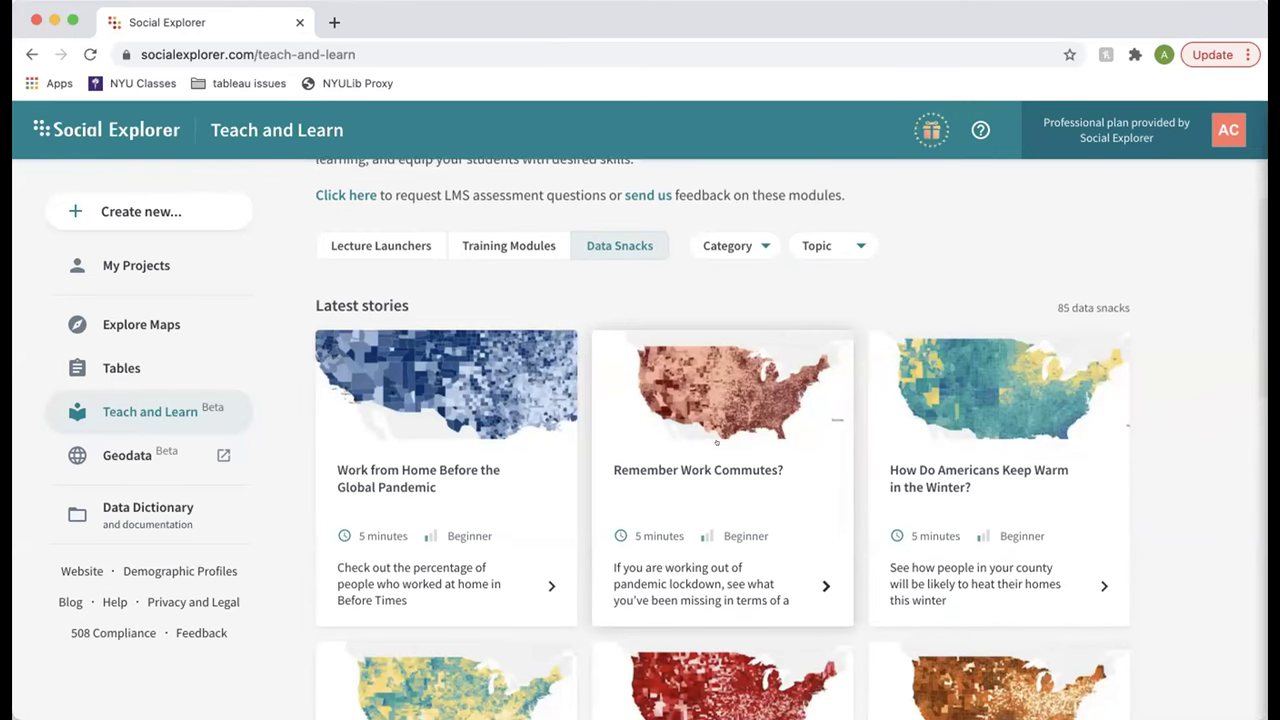
Step: Browse the Latest stories and Most popular data snacks, and return to the start of the collection
scroll(1081, 323, down, 2)
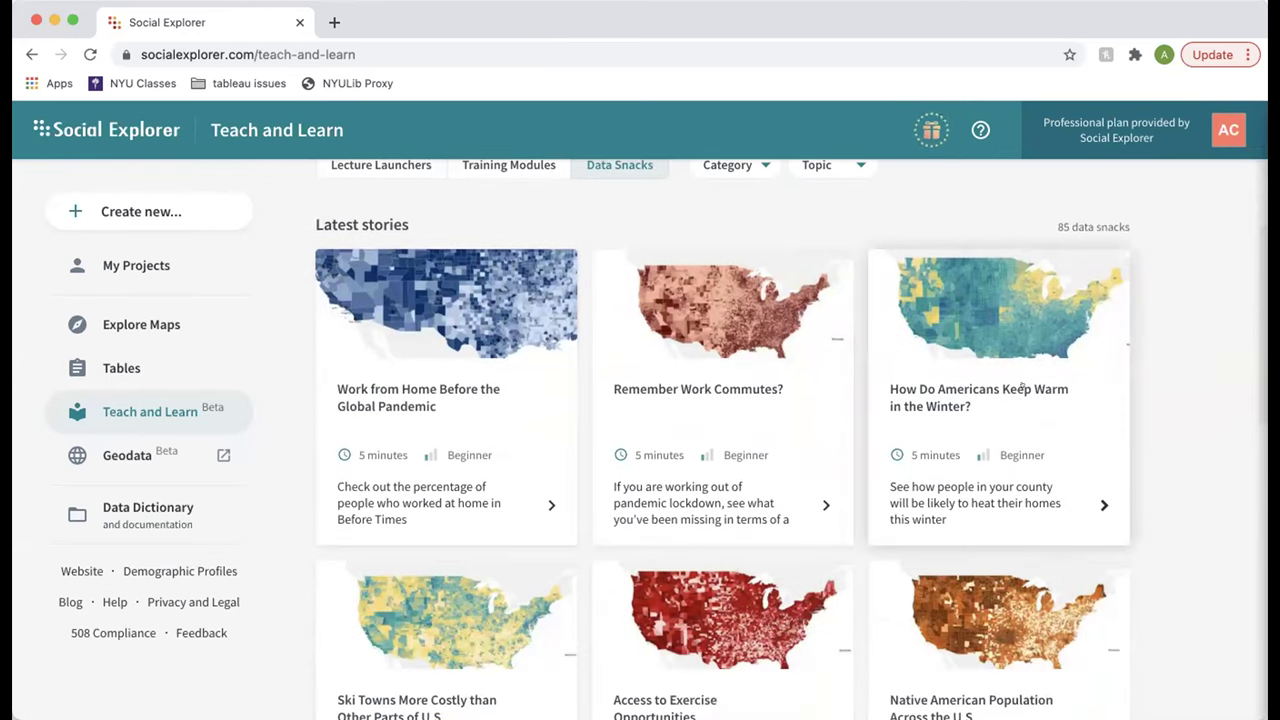
scroll(1022, 387, down, 5)
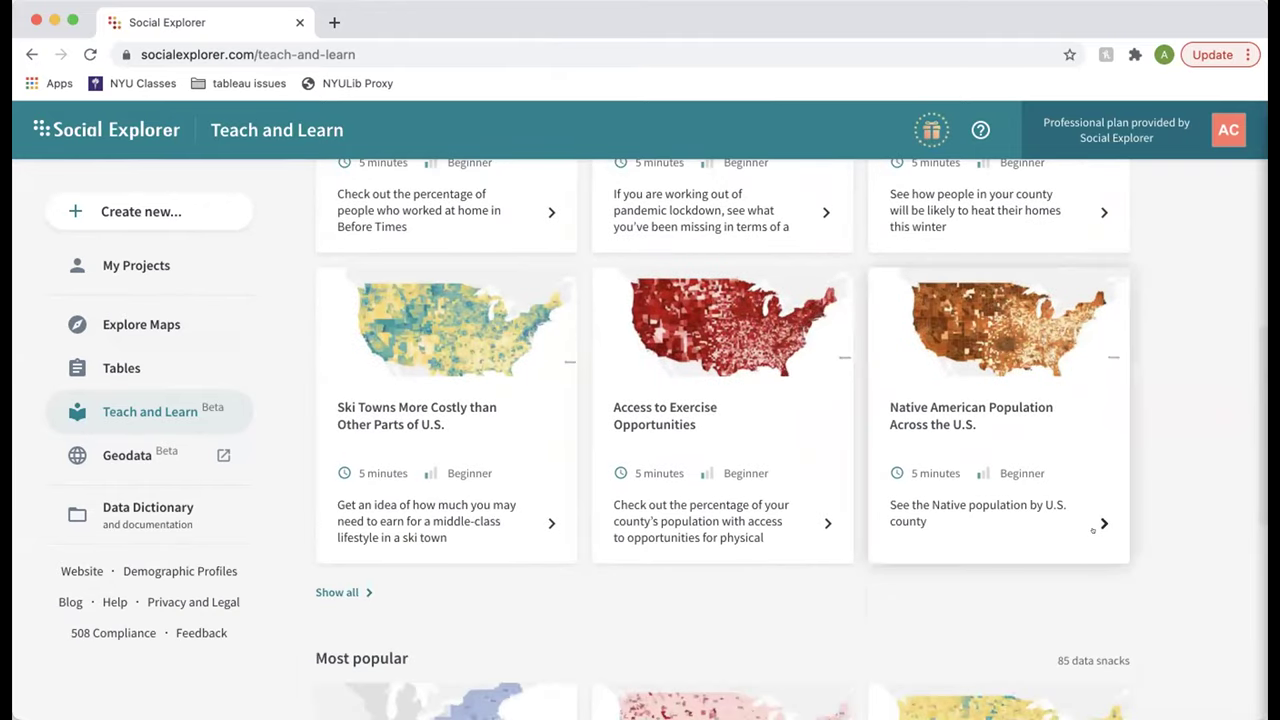
scroll(760, 480, down, 1)
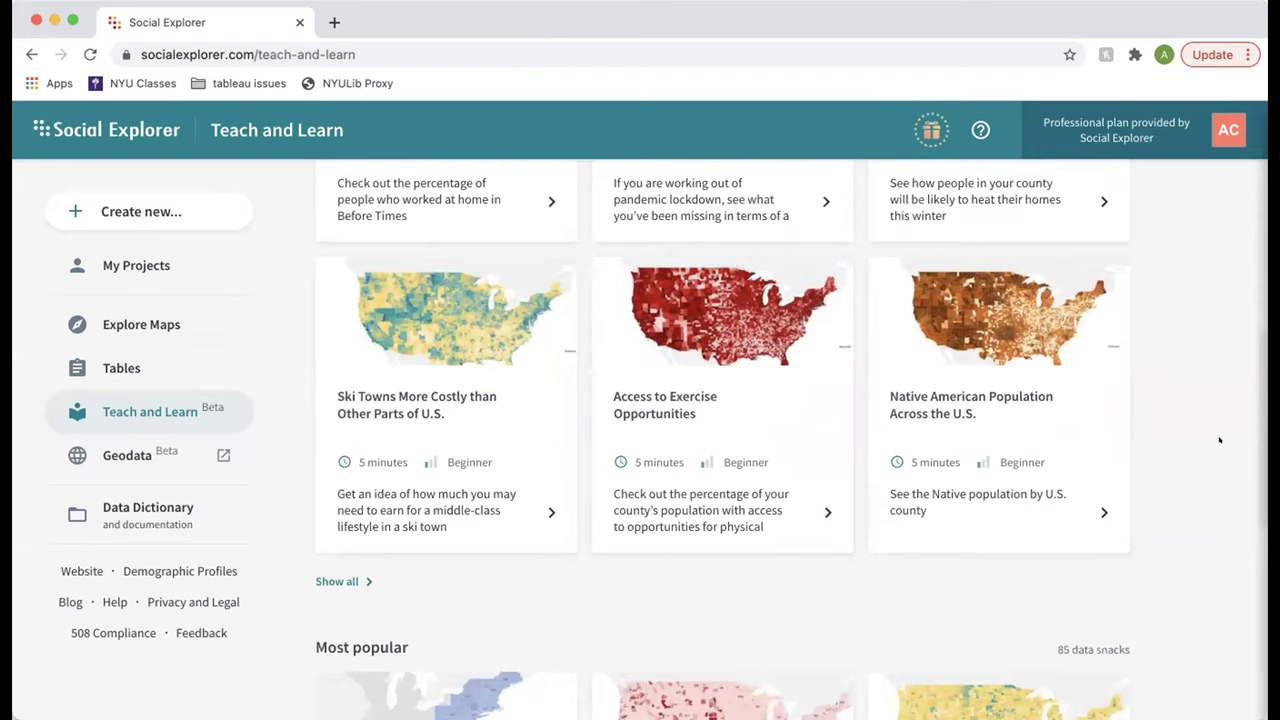
scroll(1220, 438, down, 2)
scroll(1220, 440, down, 5)
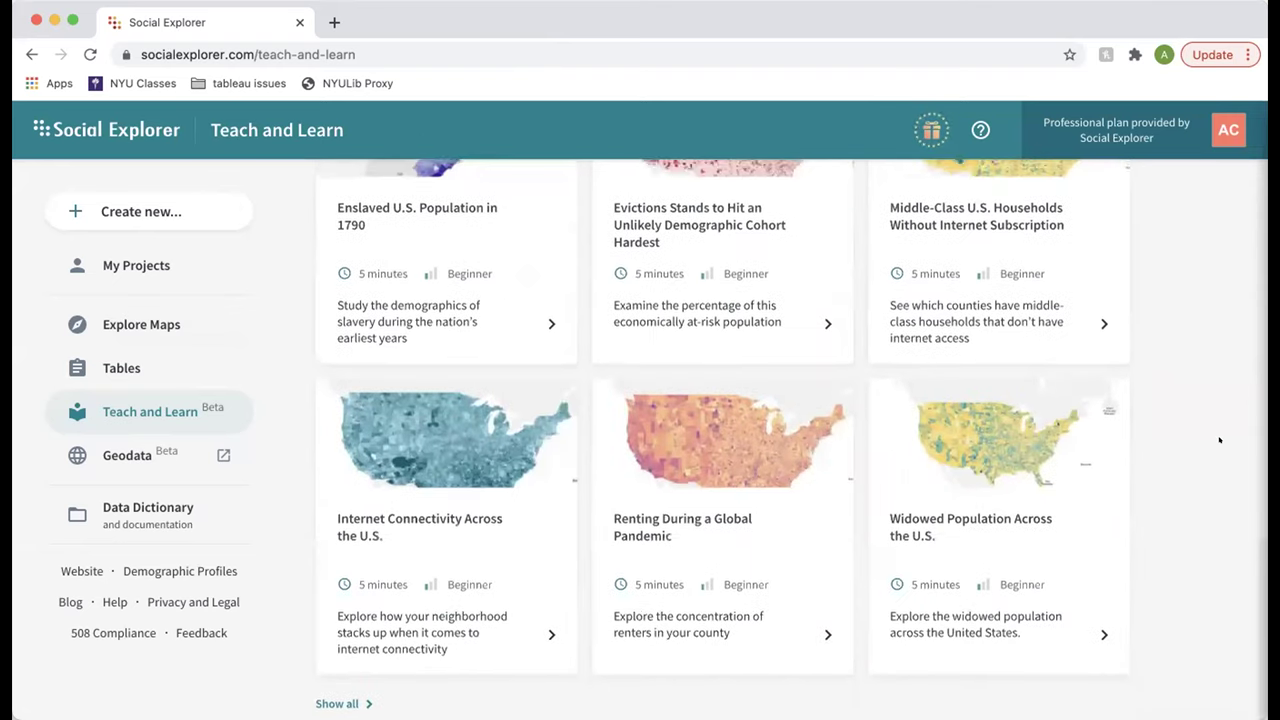
scroll(1220, 440, up, 5)
scroll(1219, 440, up, 5)
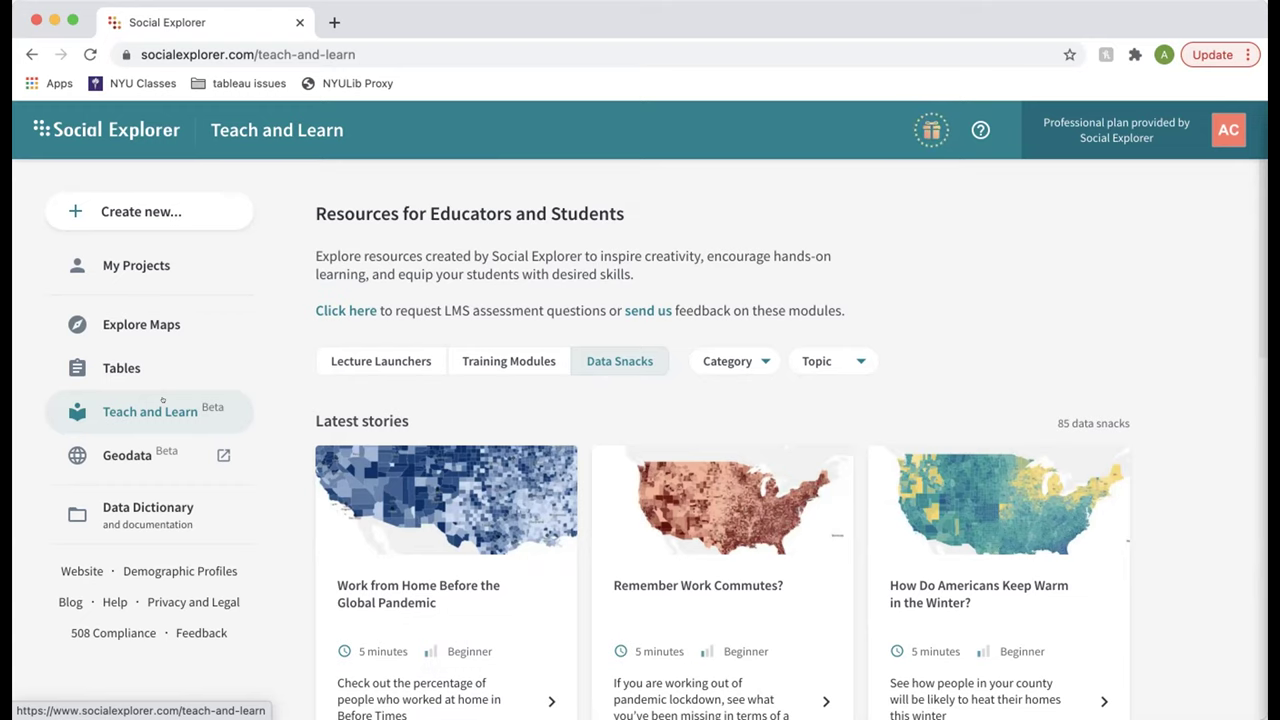
Step: Switch back to the Lecture Launchers collection, and go to the Explore Maps catalog
click(367, 364)
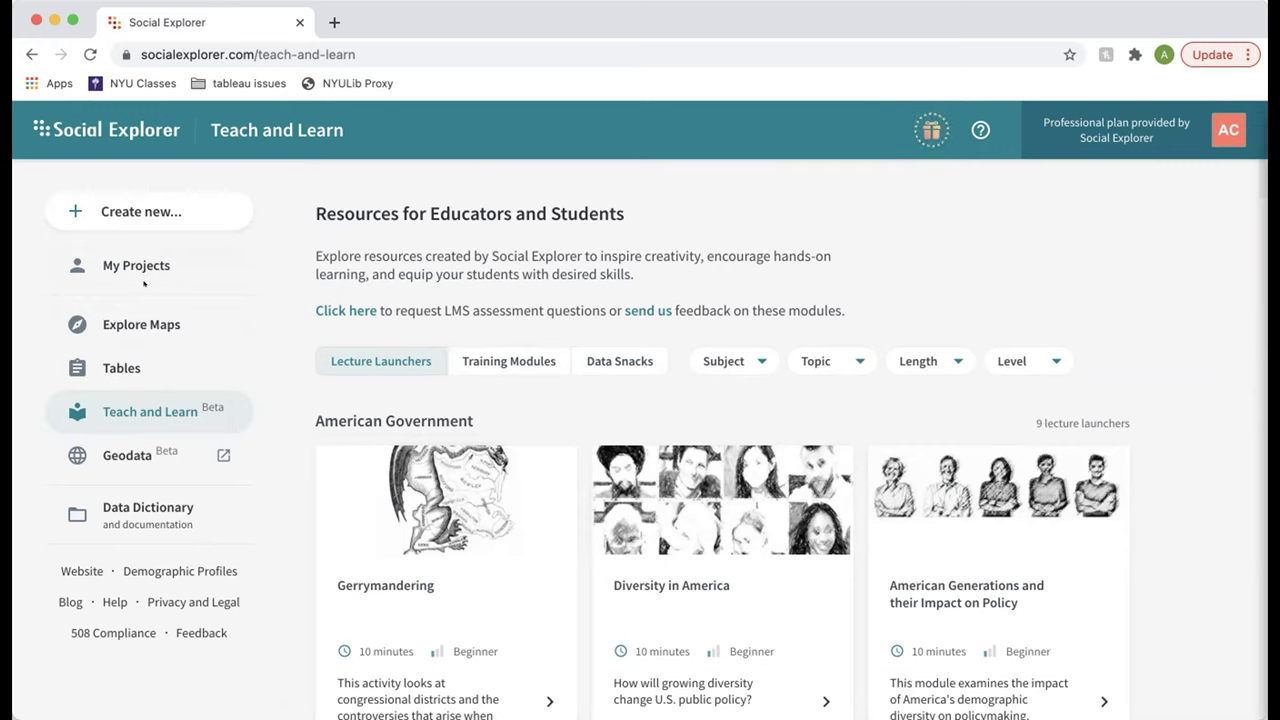
click(104, 300)
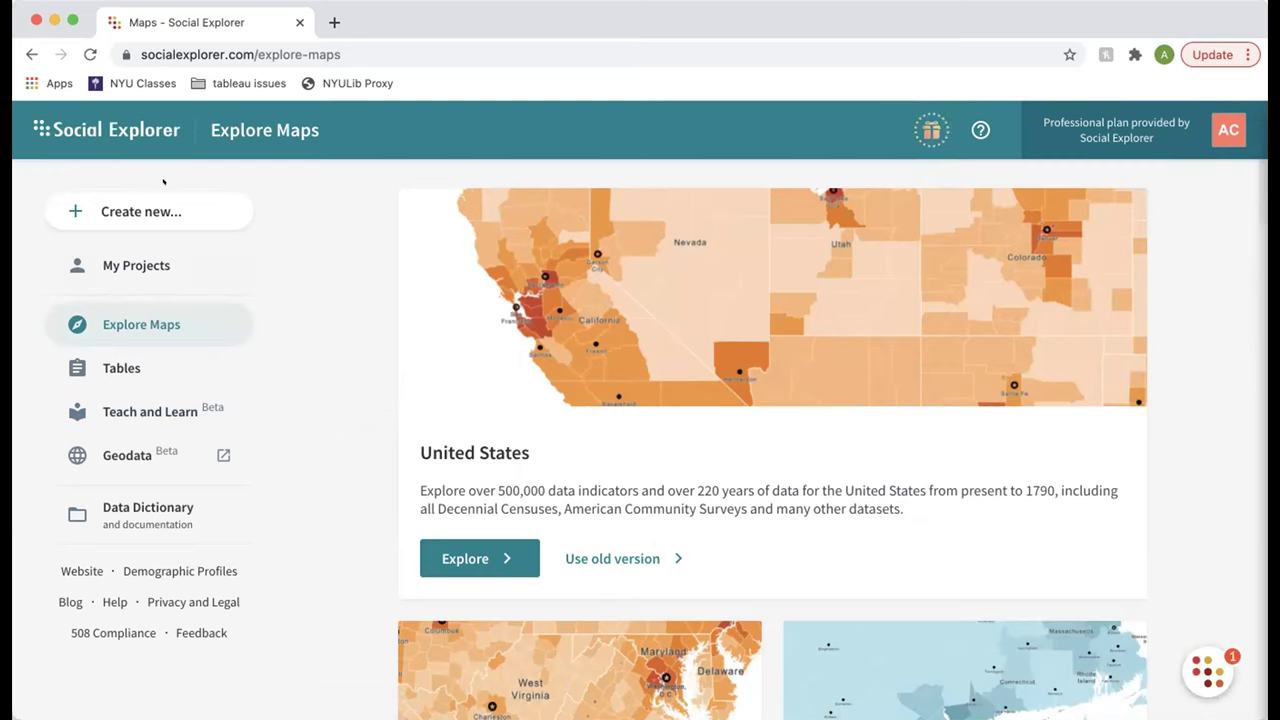
Step: Create a new map titled "SE Demo" based on the United States map
click(72, 195)
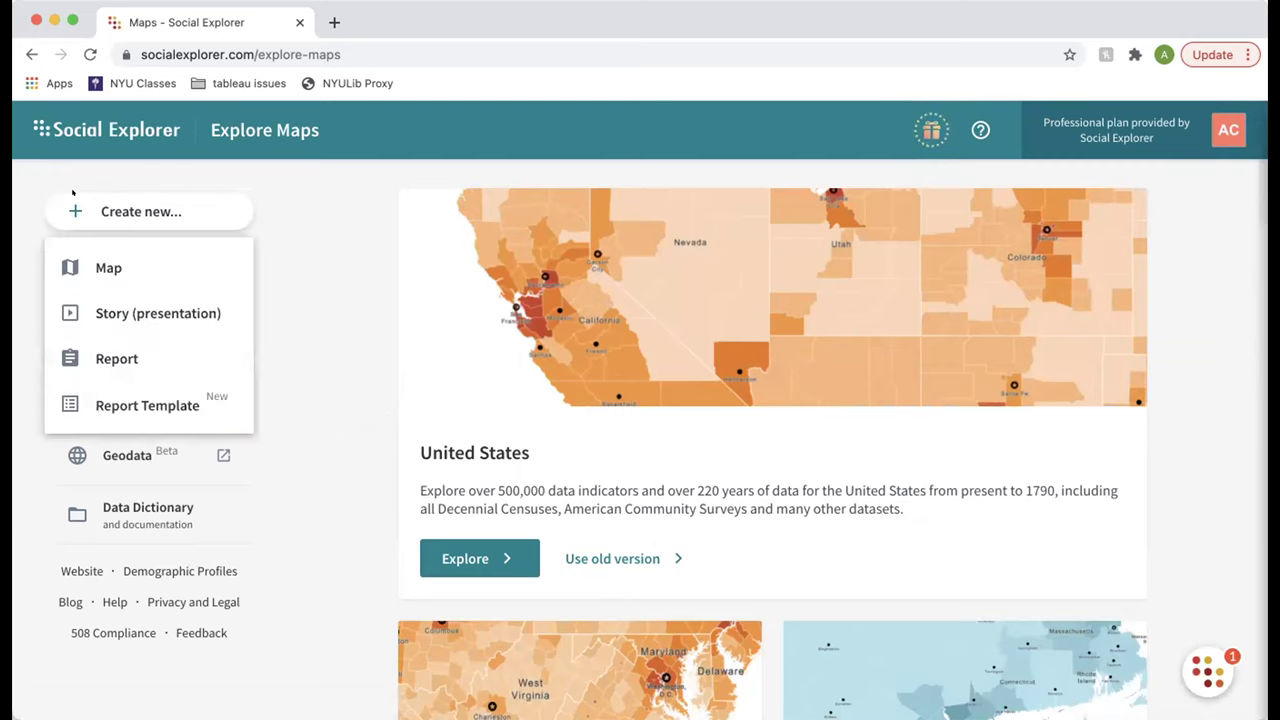
click(107, 279)
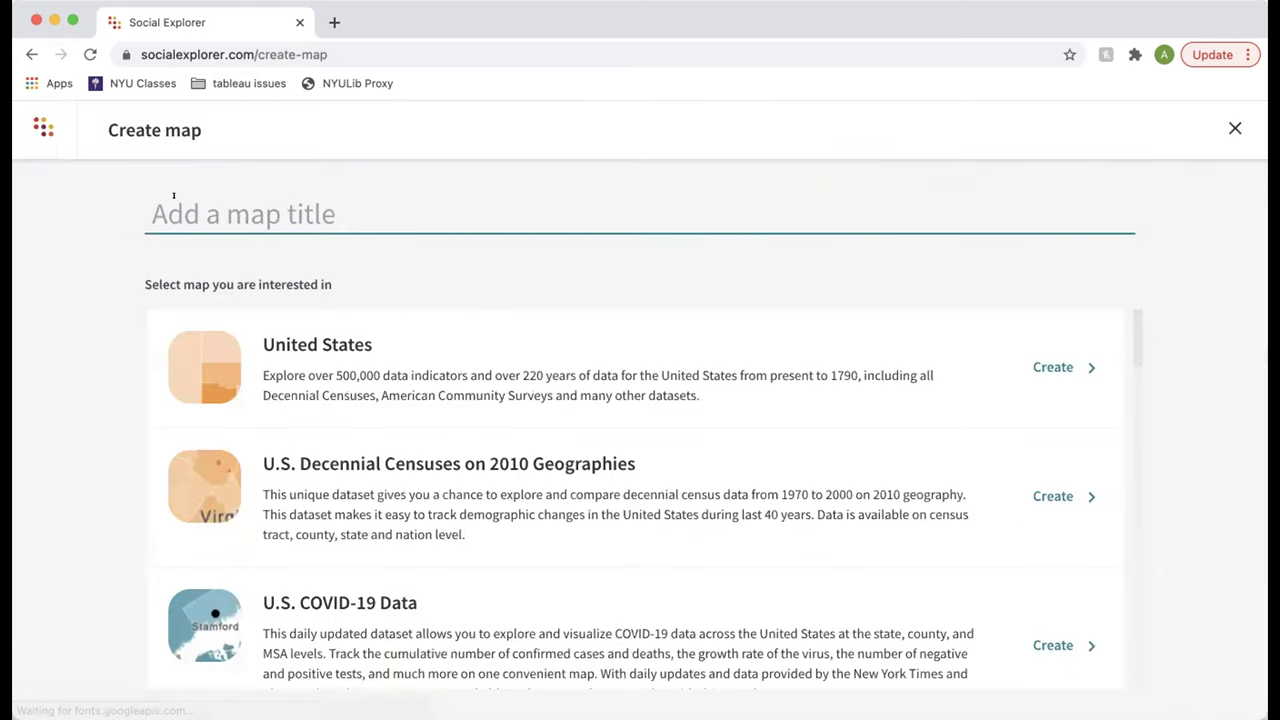
text(SE Demo)
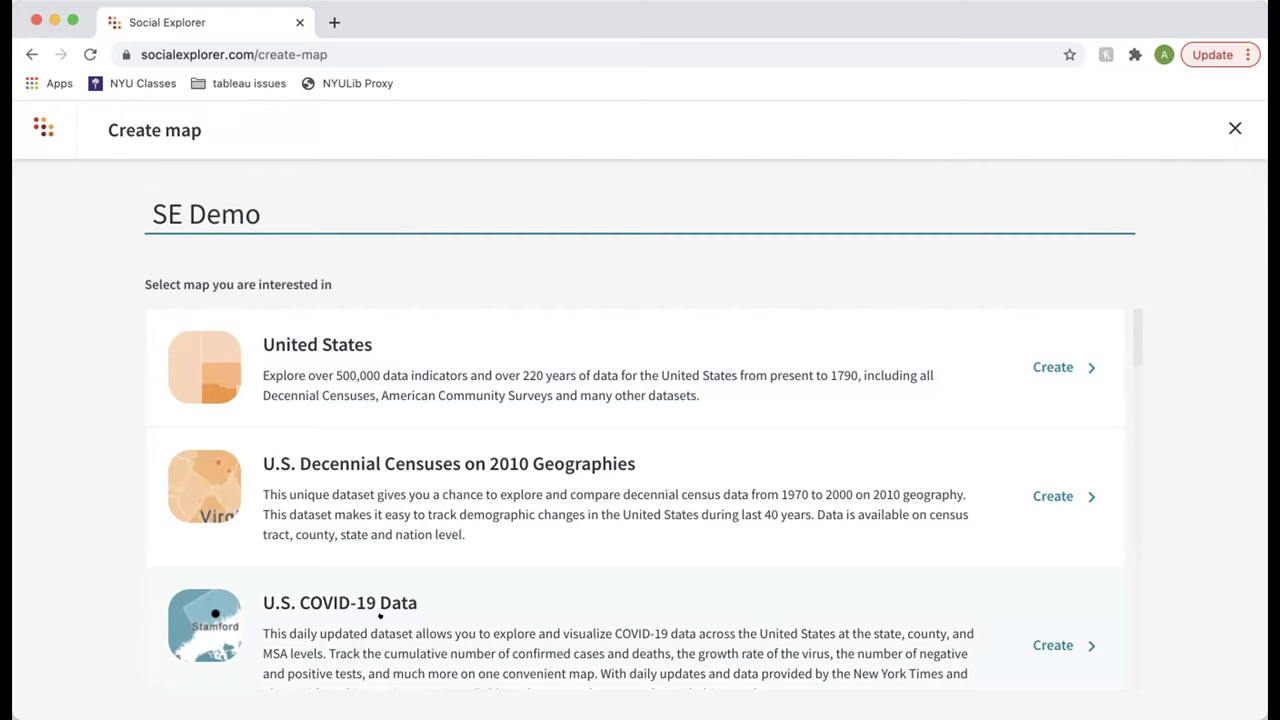
scroll(467, 618, down, 1)
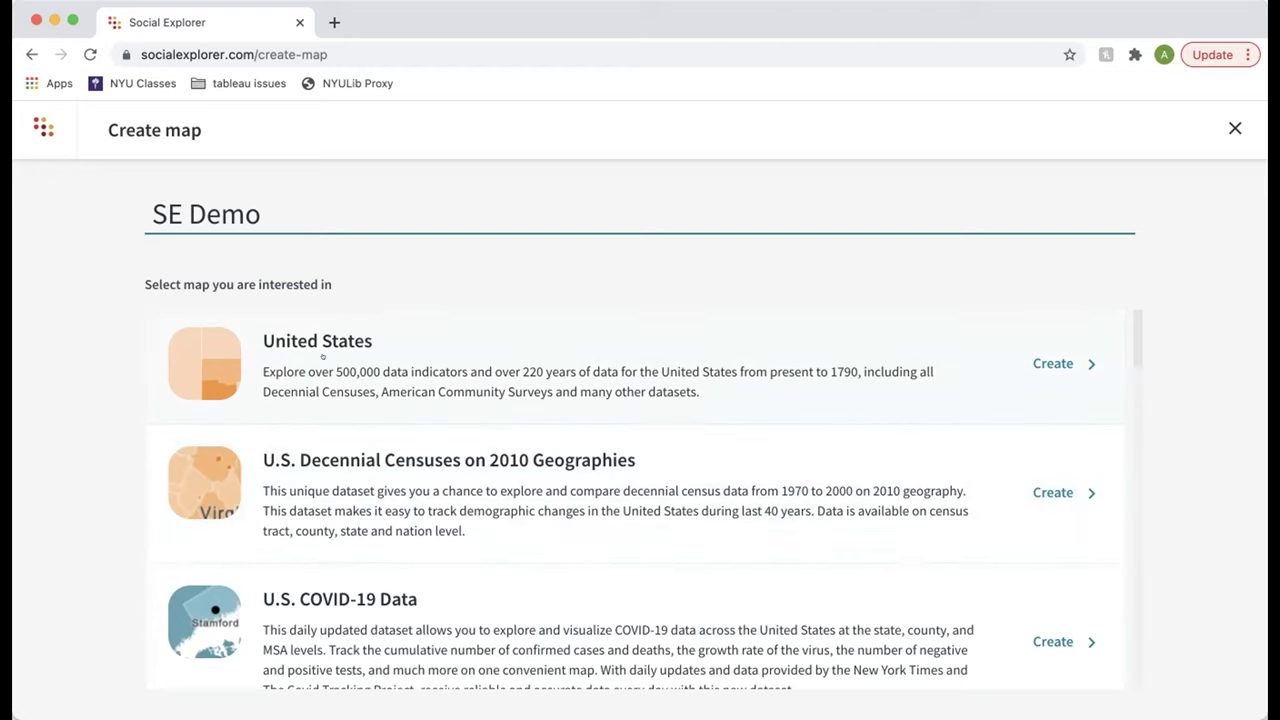
click(378, 340)
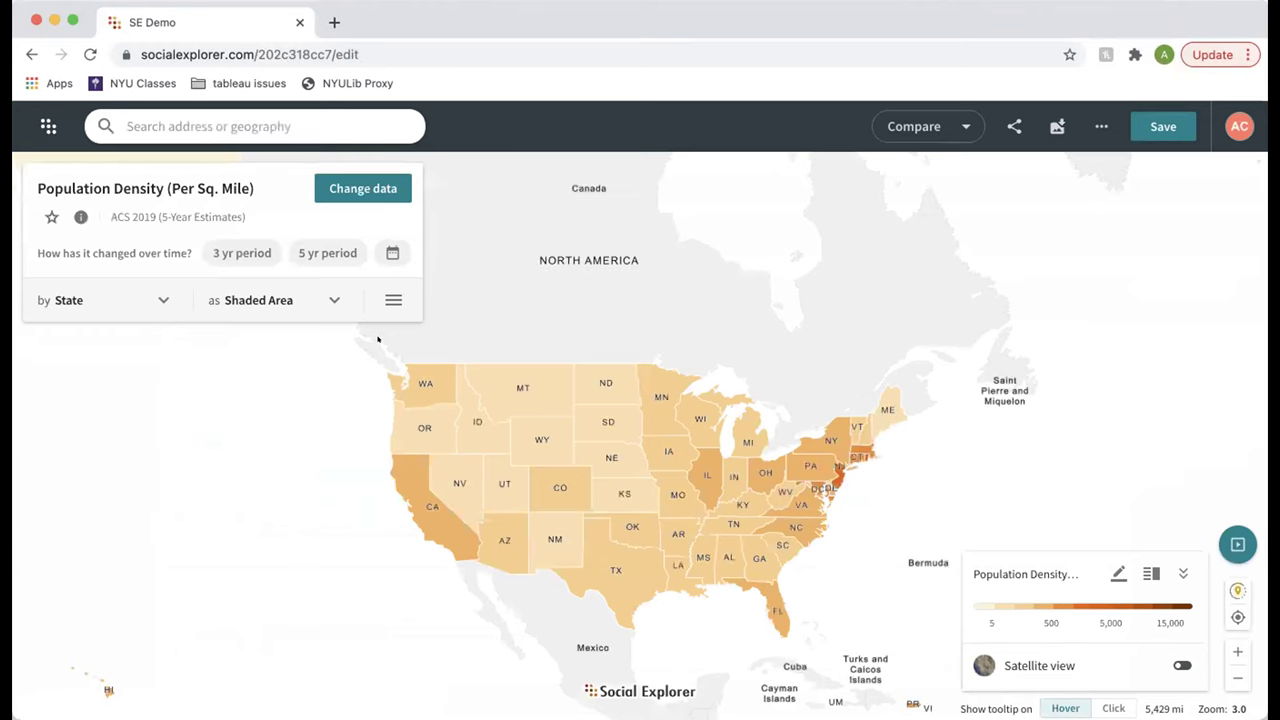
Step: Inspect state population density, view the 2021 COVID-19 indicators among the data categories, and close the data selection
mouse_move(451, 478)
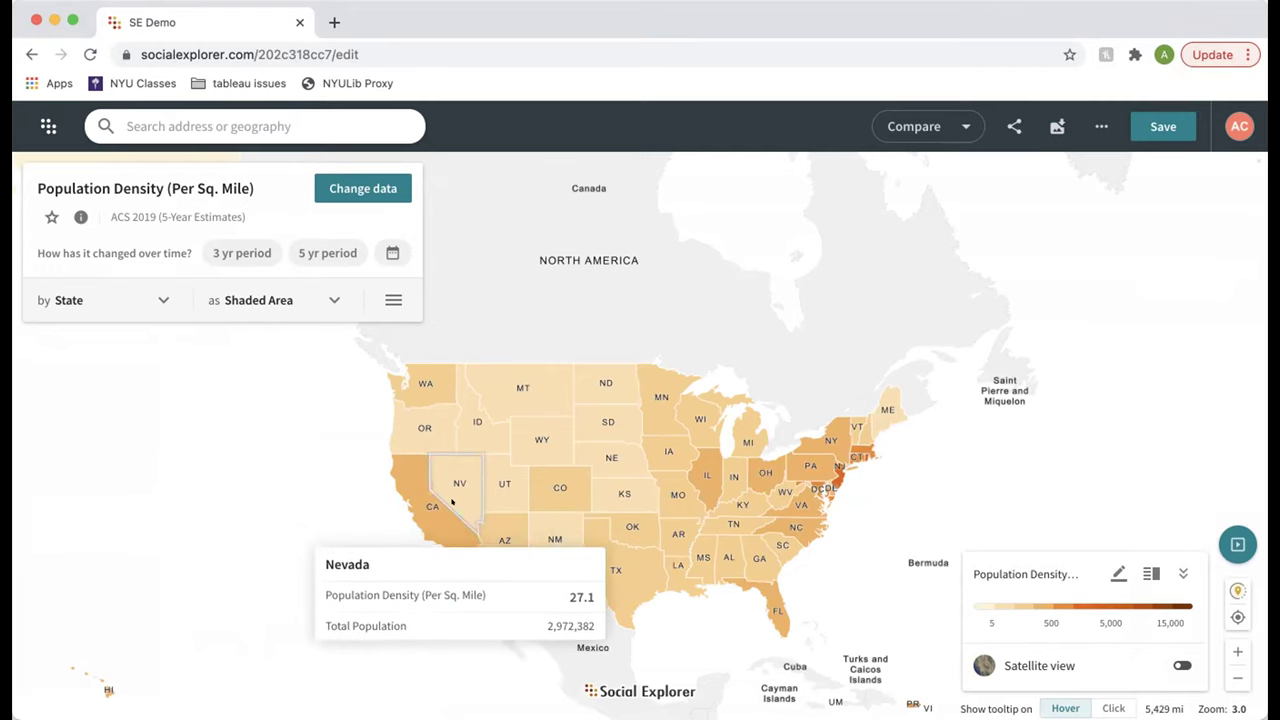
mouse_move(430, 522)
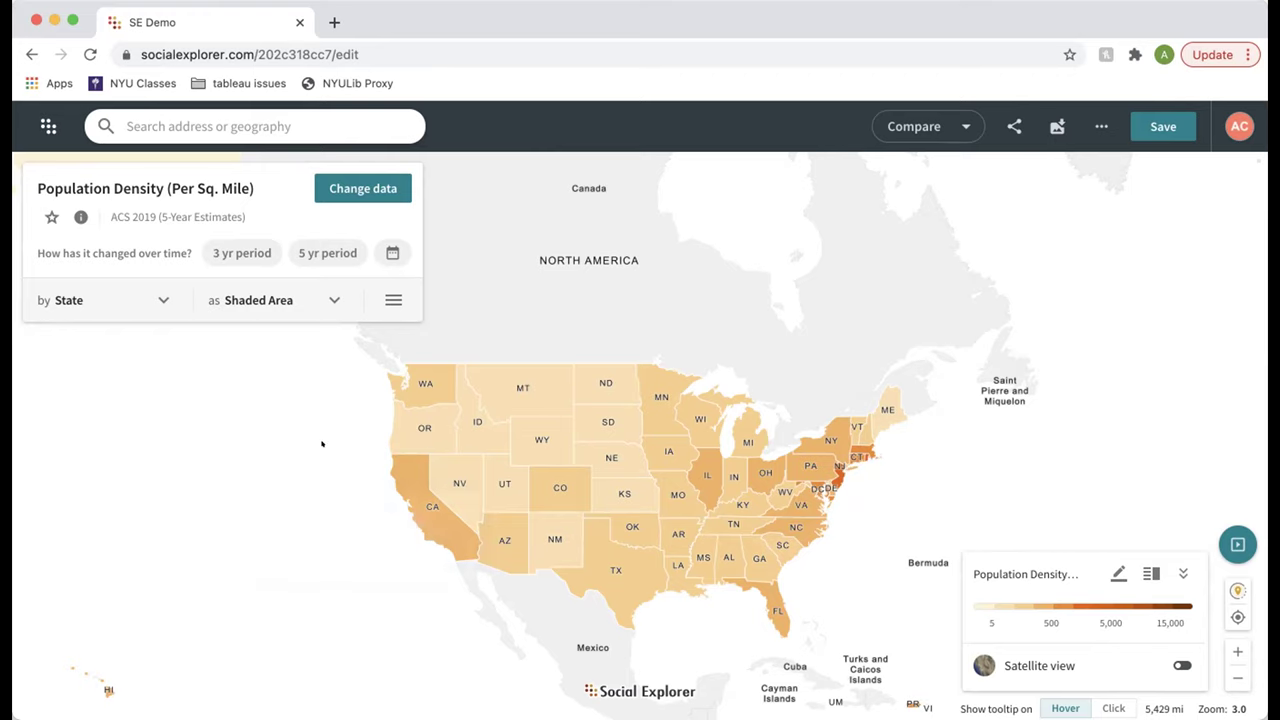
click(375, 190)
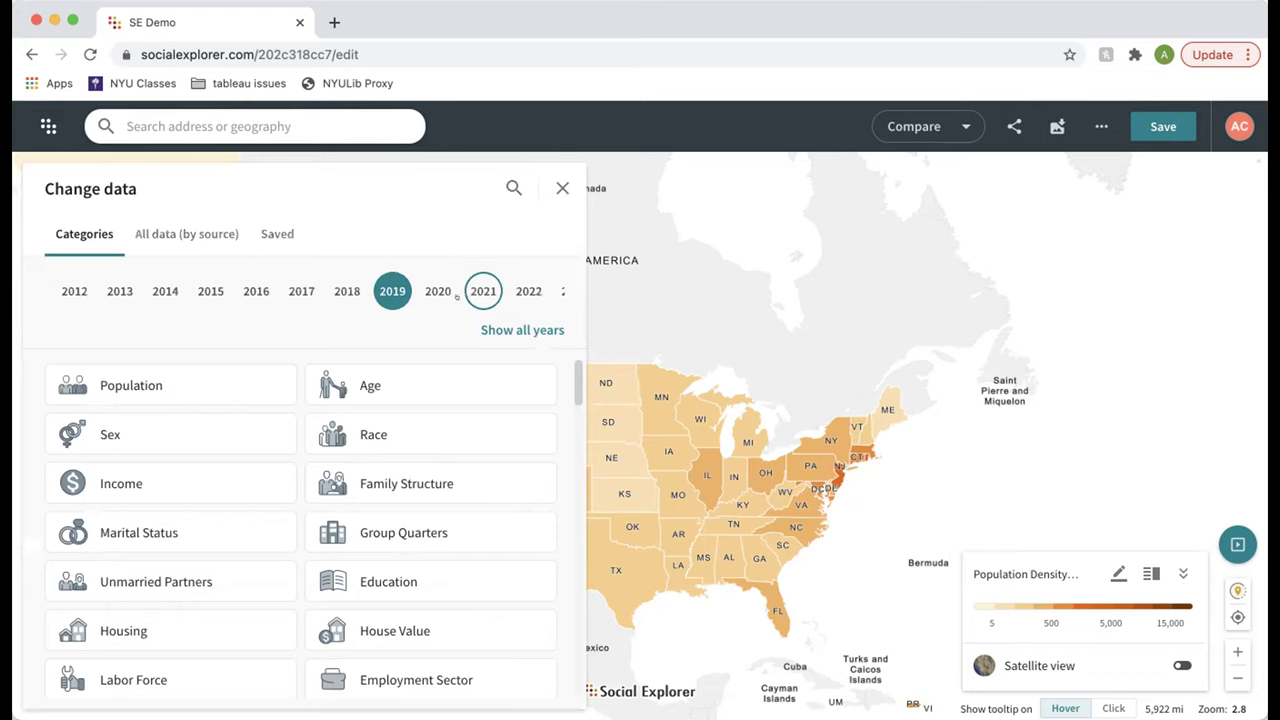
click(483, 291)
click(160, 384)
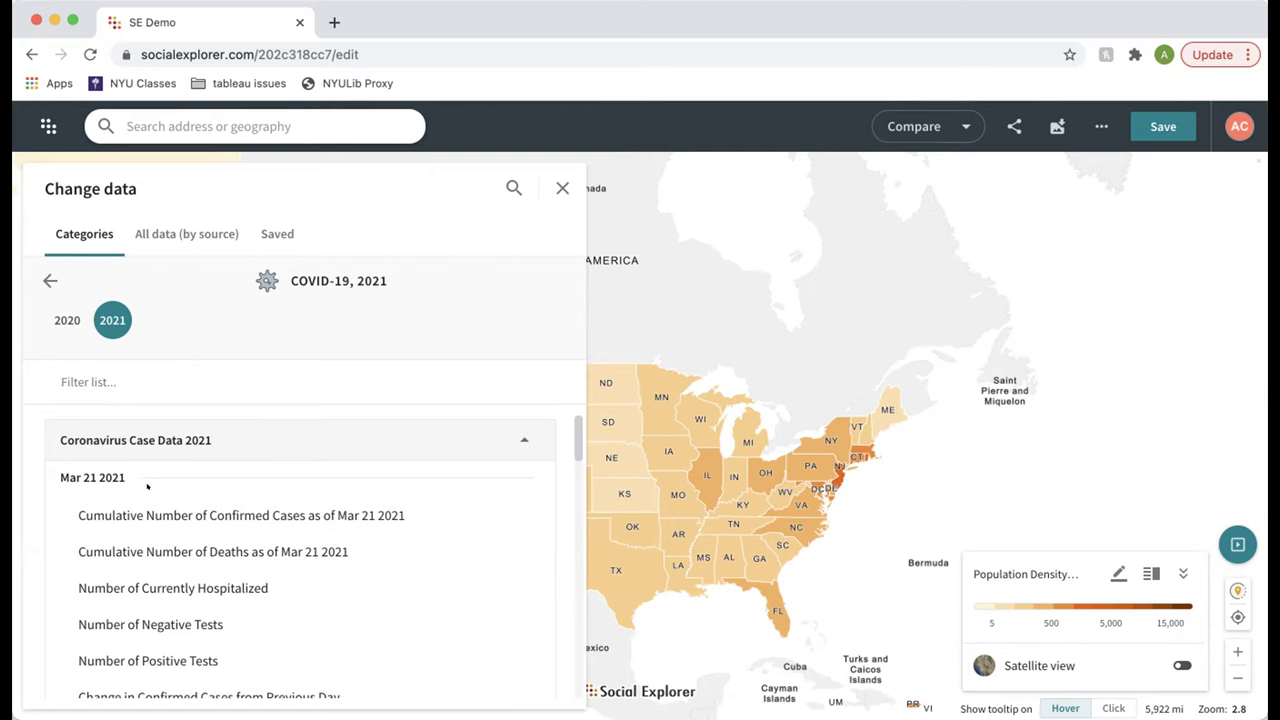
click(363, 380)
click(560, 187)
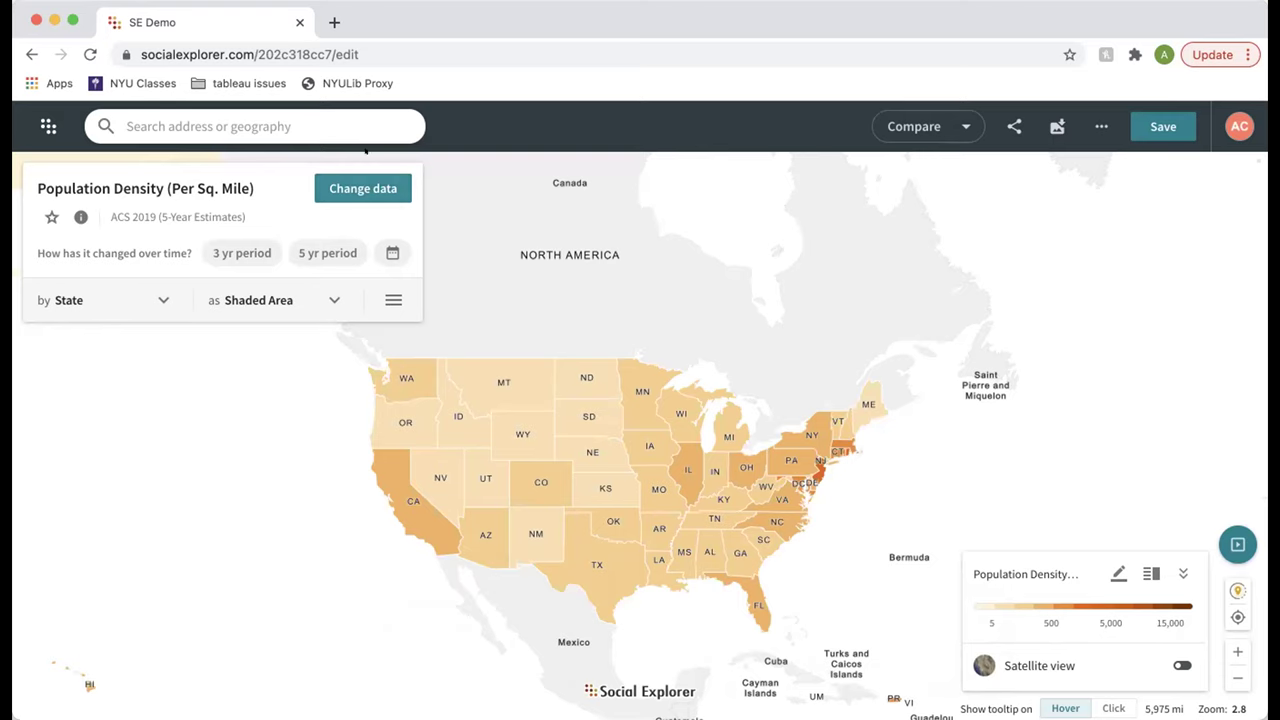
Step: Inspect population density for the eastern states and their counties, and view the available geography levels
mouse_move(740, 558)
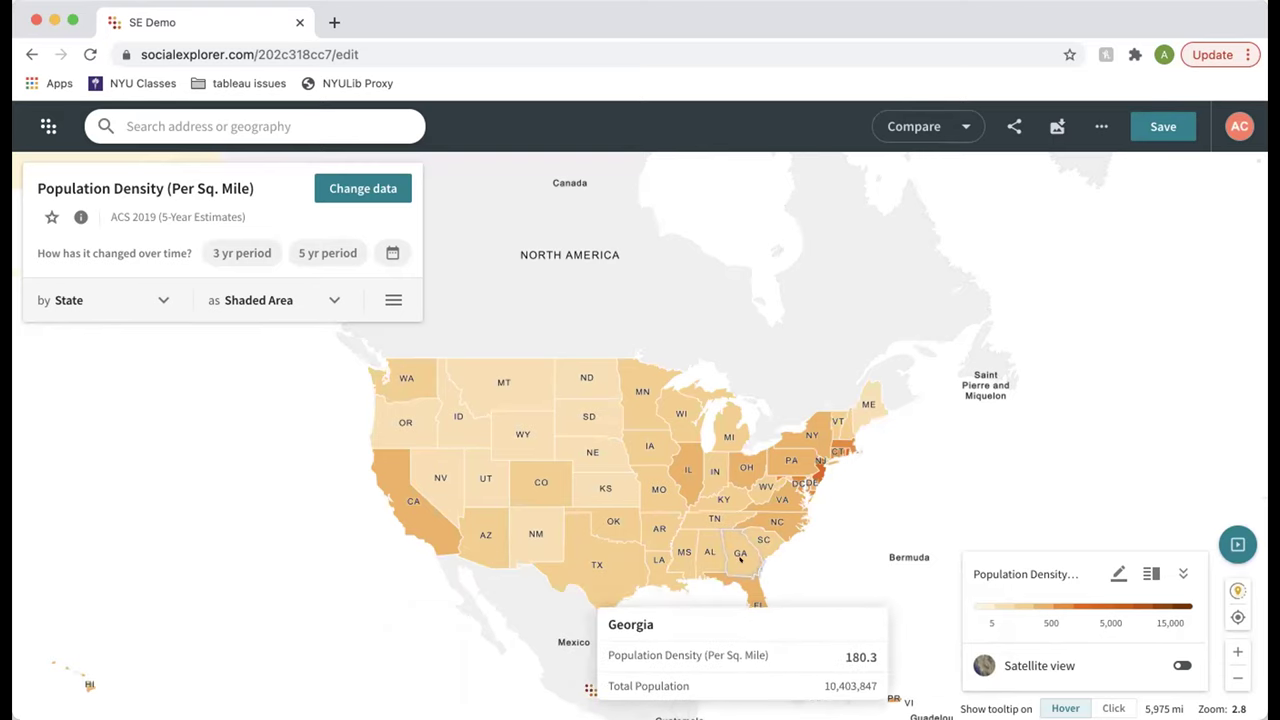
drag(740, 558, 769, 527)
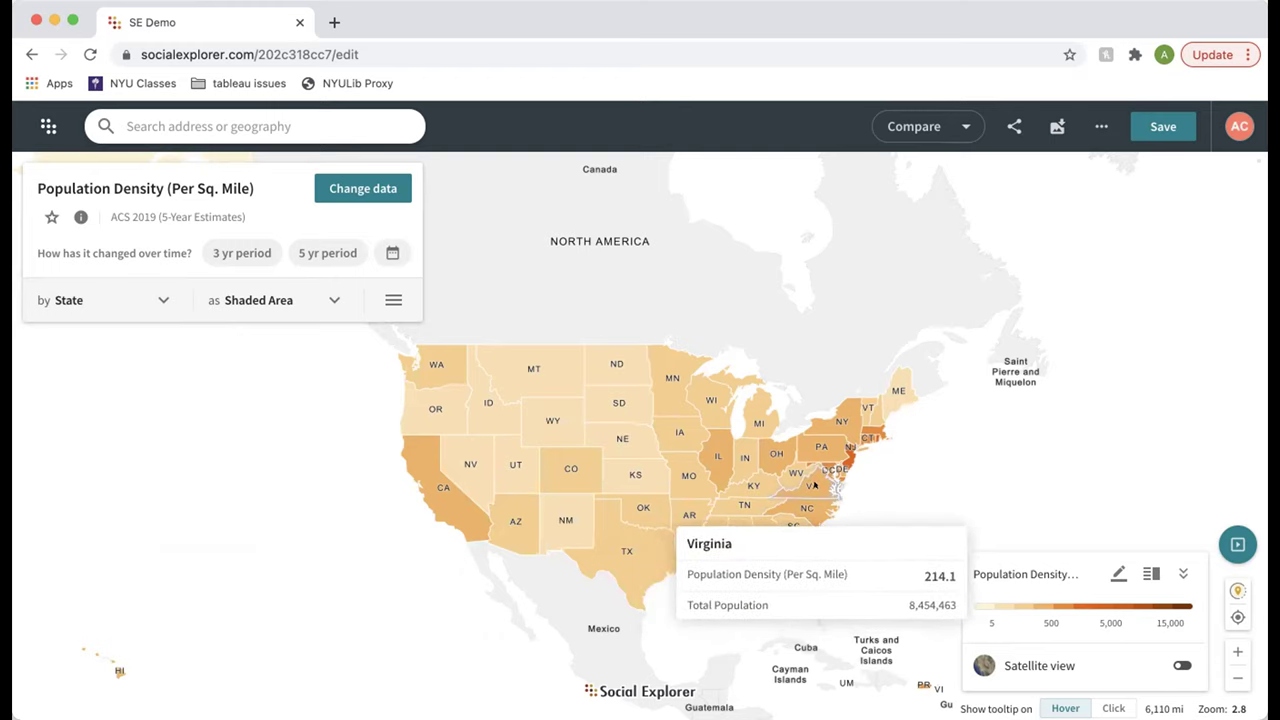
scroll(813, 485, up, 3)
scroll(813, 485, up, 2)
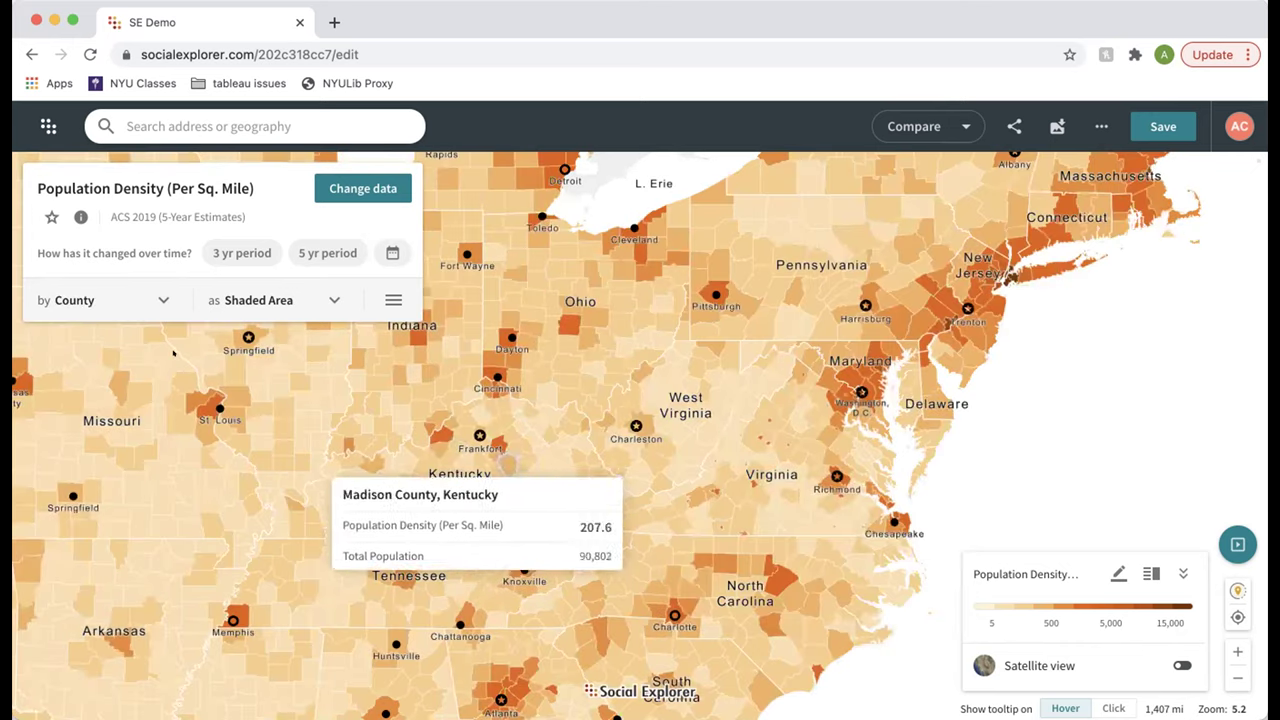
click(121, 300)
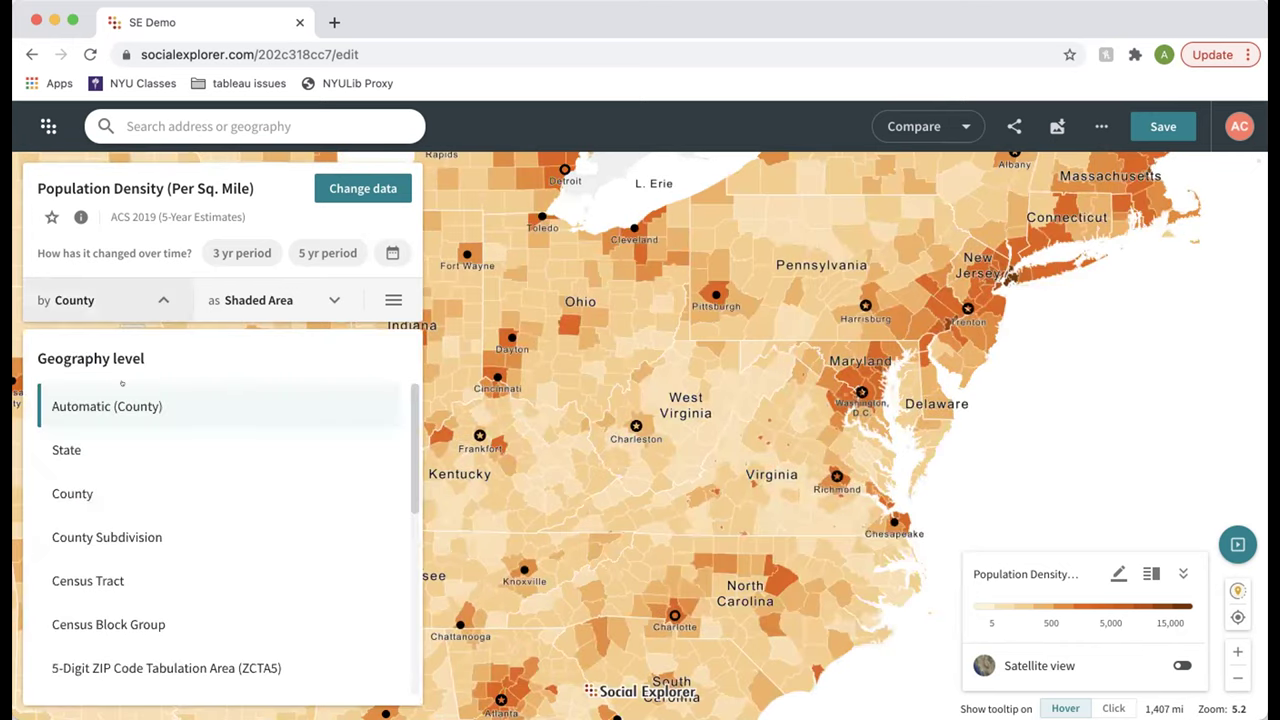
click(104, 318)
Step: Compare population density at the automatic state, county and census tract levels around Washington, D.C
scroll(800, 457, down, 2)
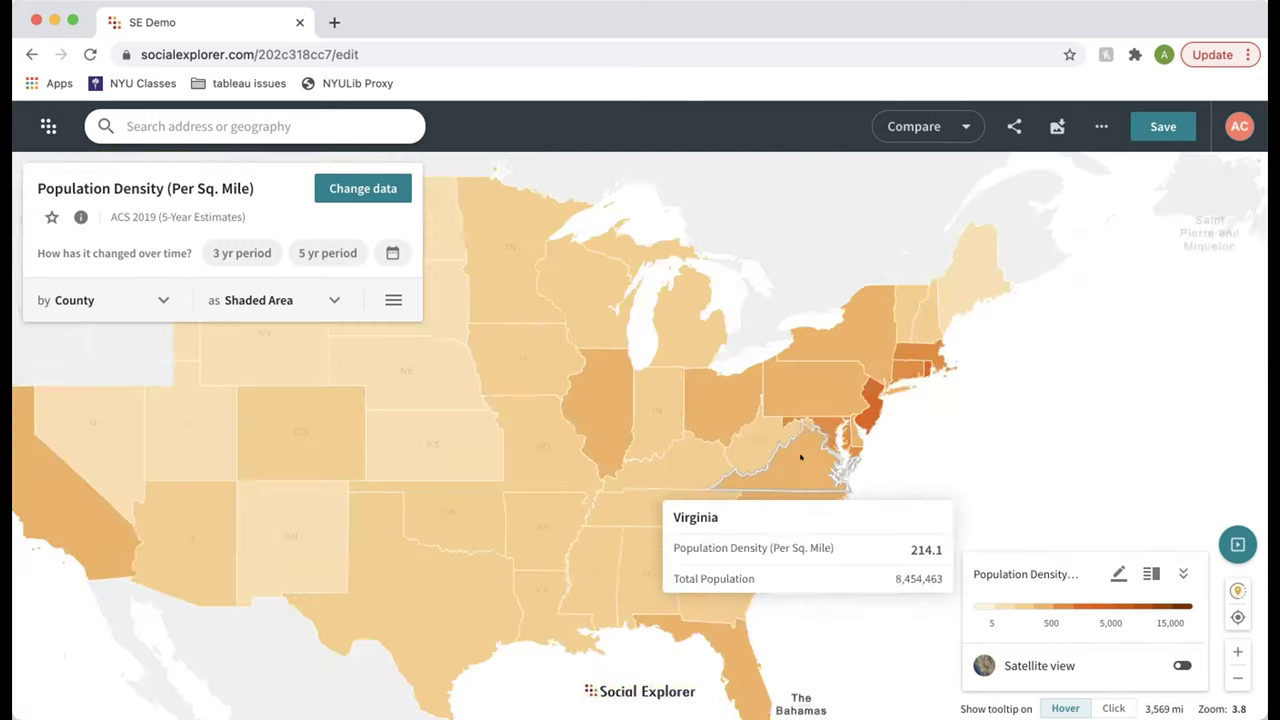
scroll(800, 457, up, 2)
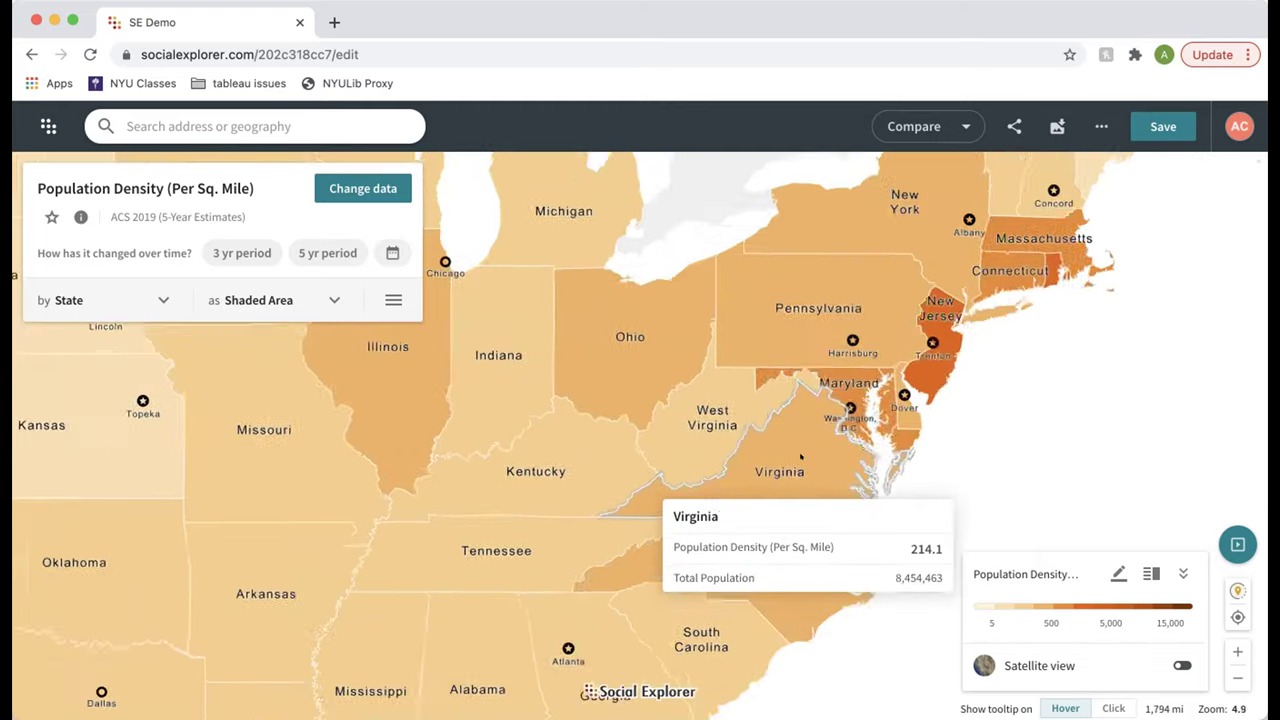
scroll(855, 392, up, 5)
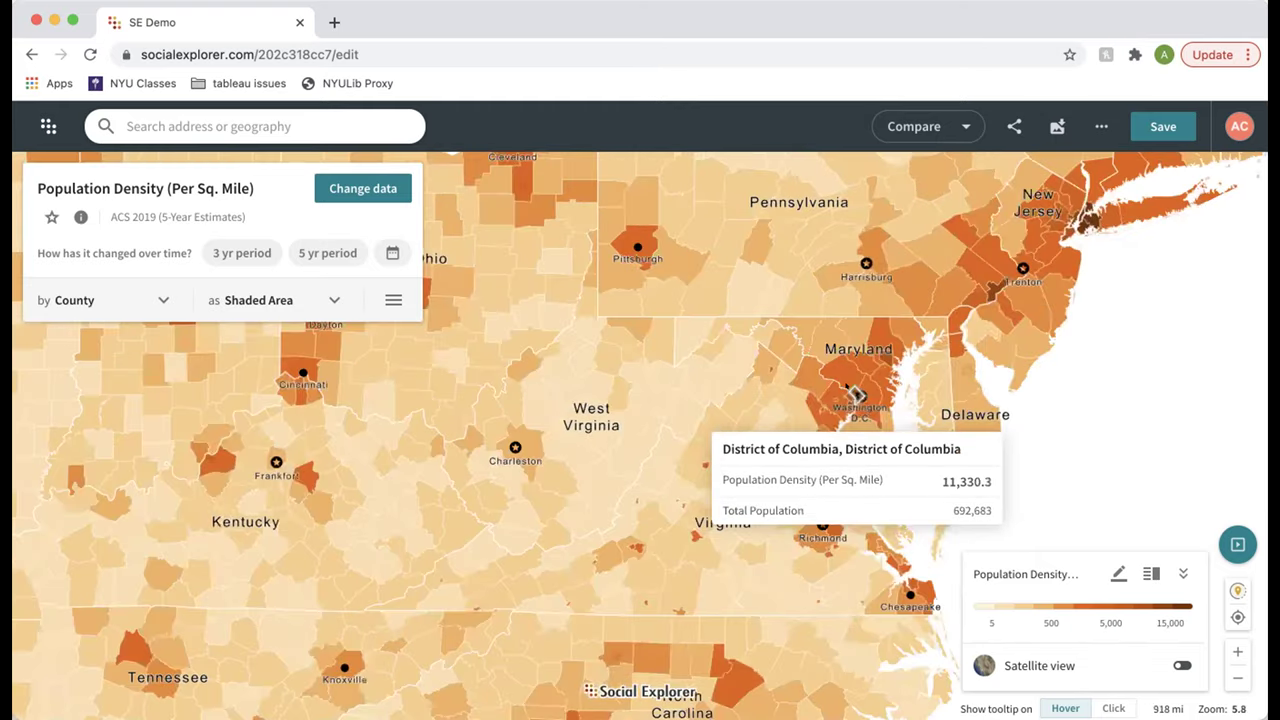
scroll(860, 440, up, 1)
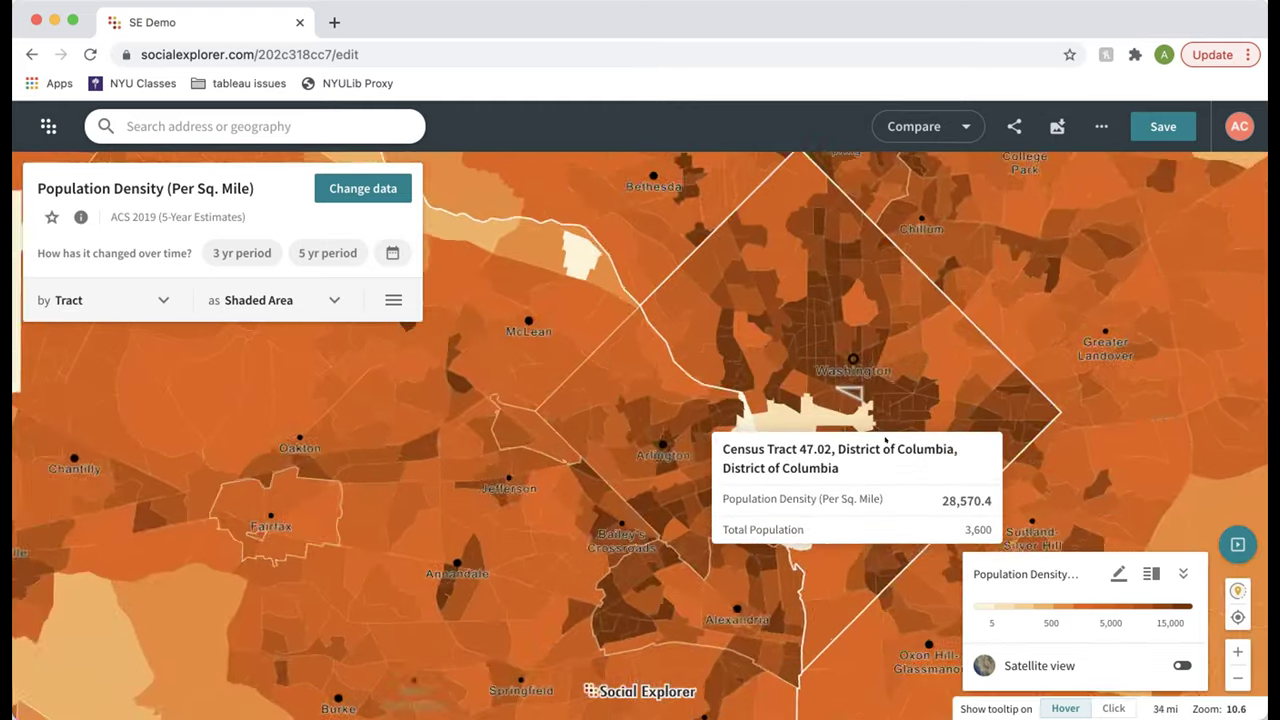
scroll(872, 469, down, 4)
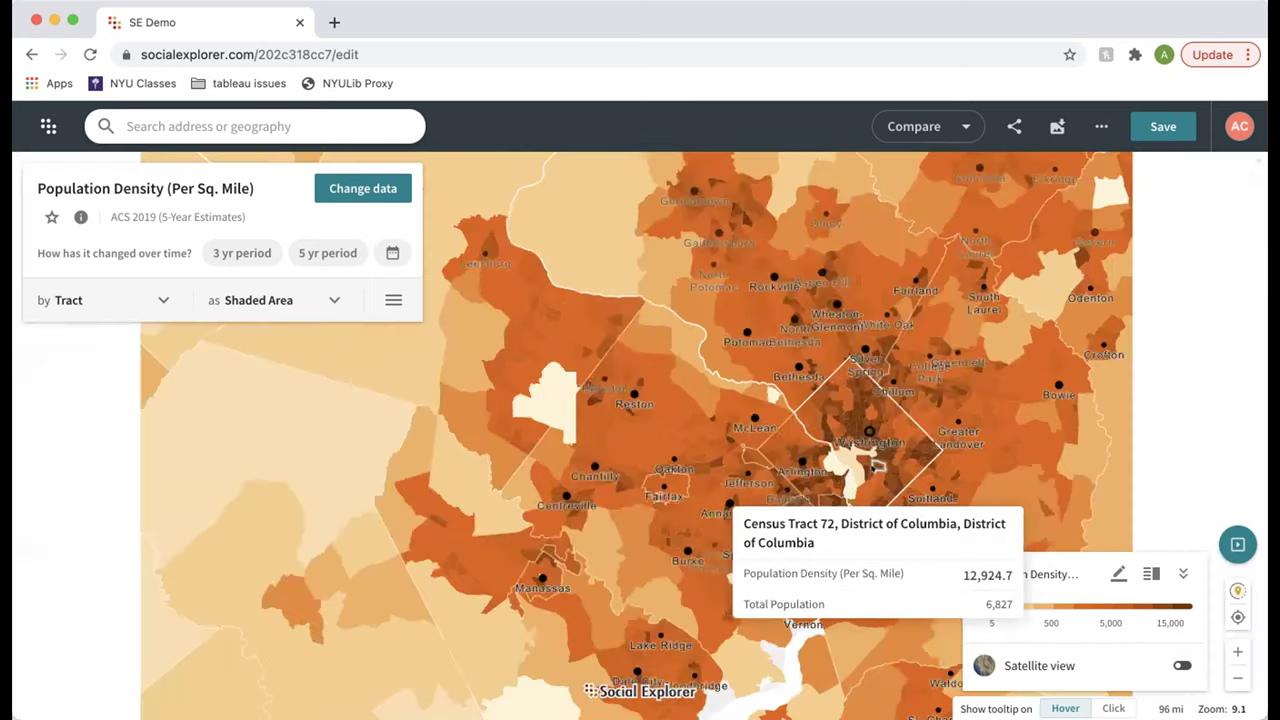
scroll(872, 469, down, 2)
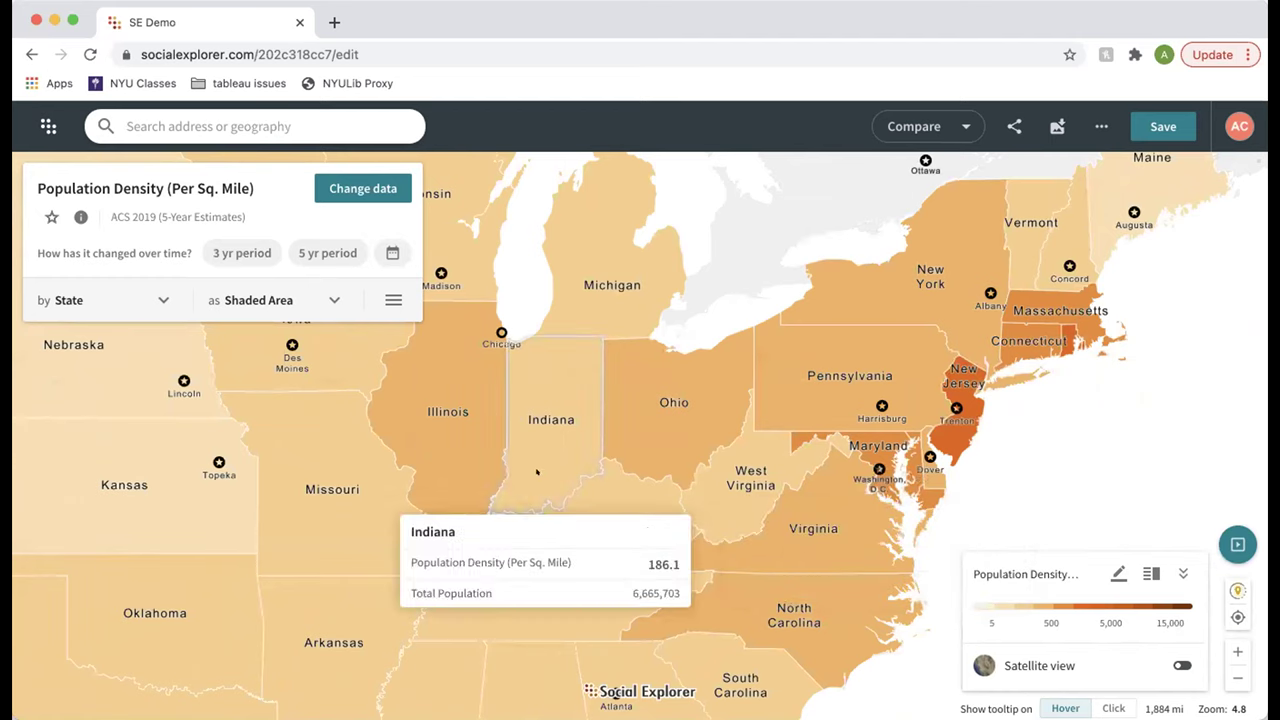
Step: Set the geography level to County to inspect the nationwide pattern, and return it to Automatic
click(118, 300)
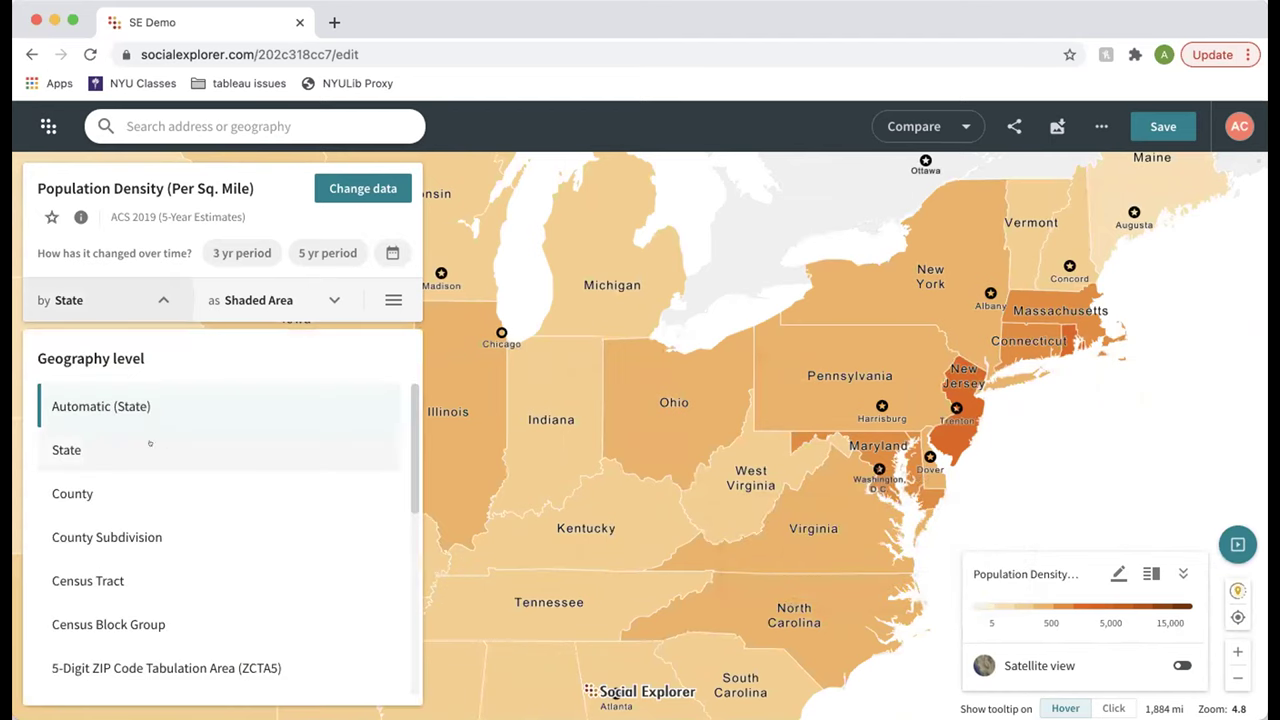
click(134, 491)
click(150, 300)
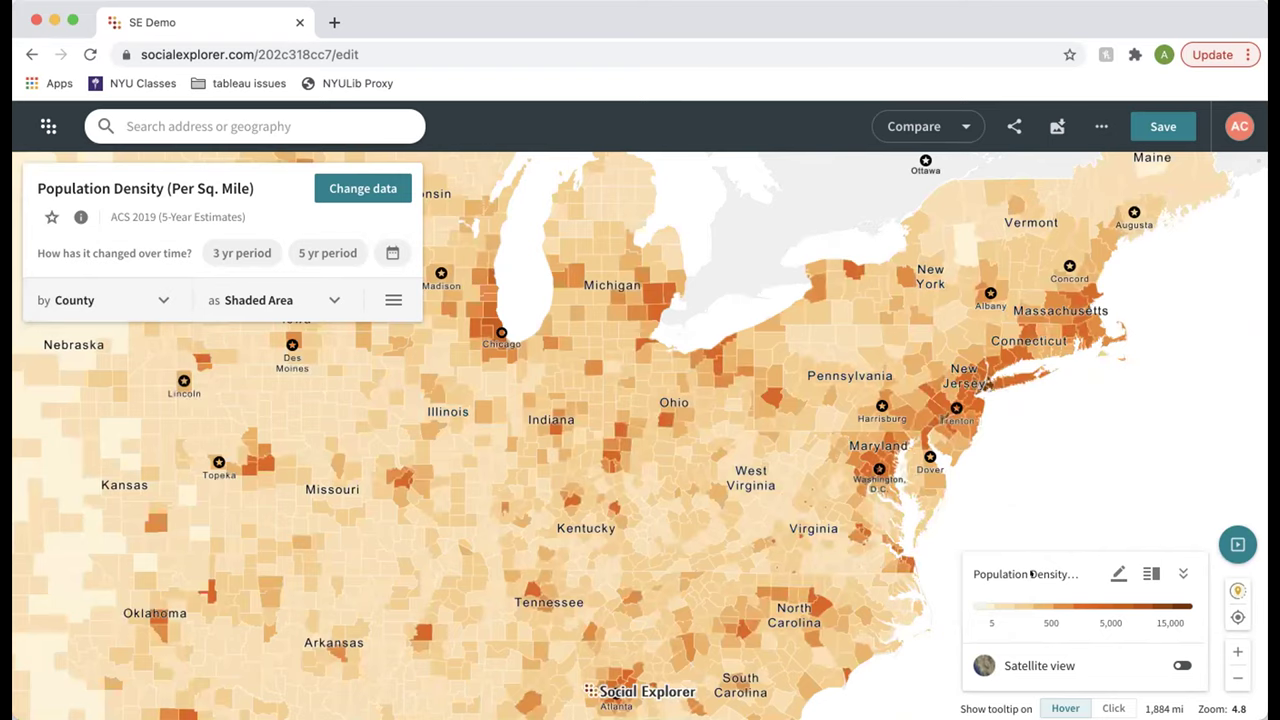
mouse_move(682, 497)
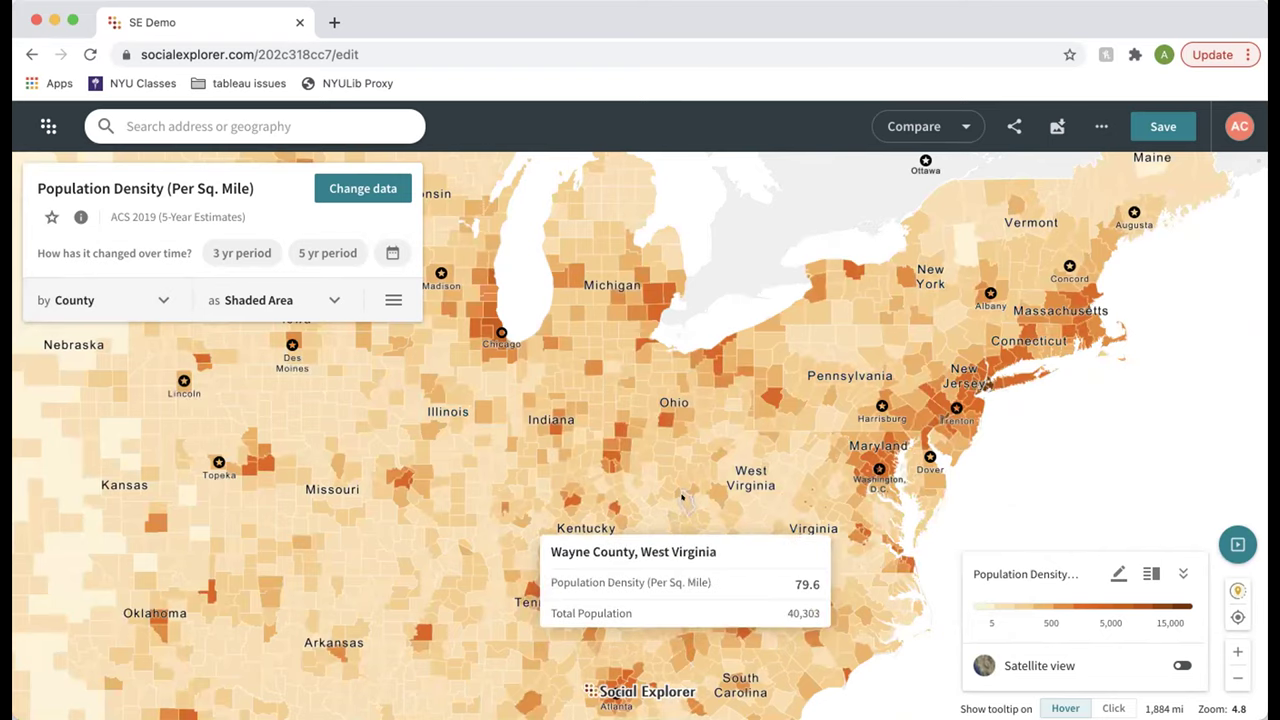
scroll(682, 497, down, 3)
drag(682, 497, 772, 512)
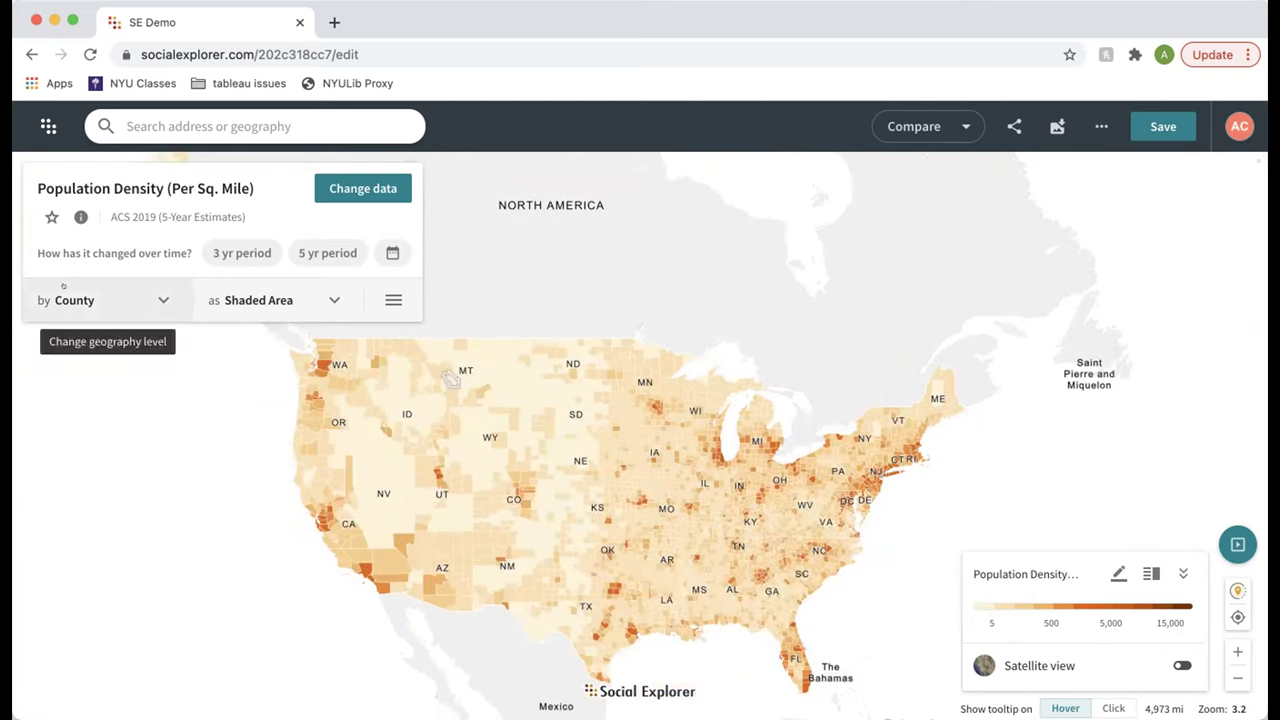
click(95, 303)
click(177, 414)
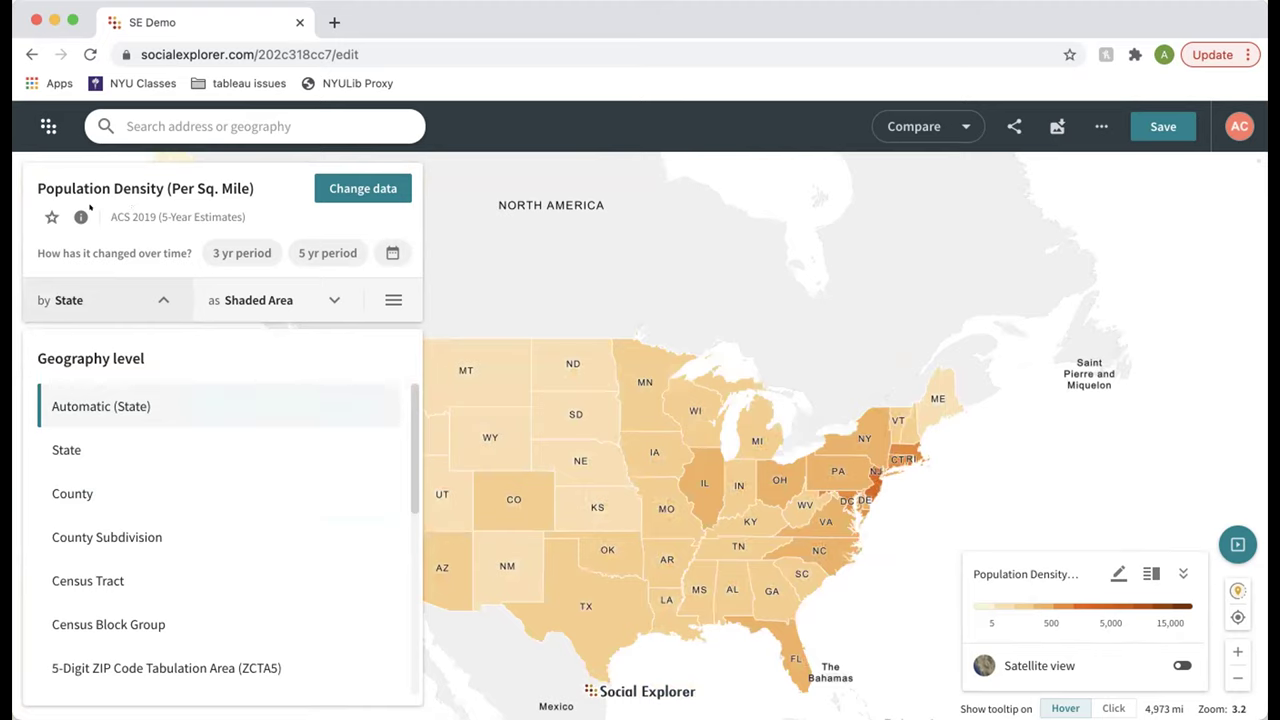
Step: Browse the list of geography levels and set the map to Metropolitan Statistical Area (MSA)
scroll(133, 534, down, 1)
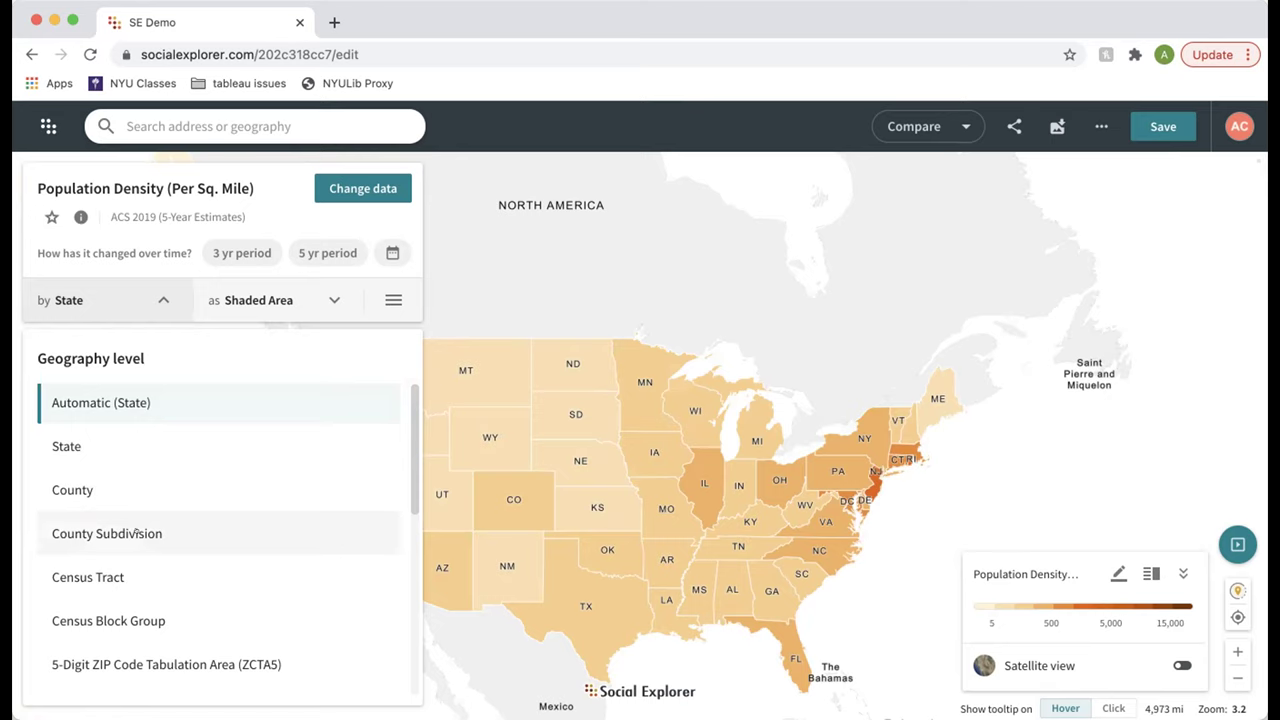
scroll(135, 534, down, 1)
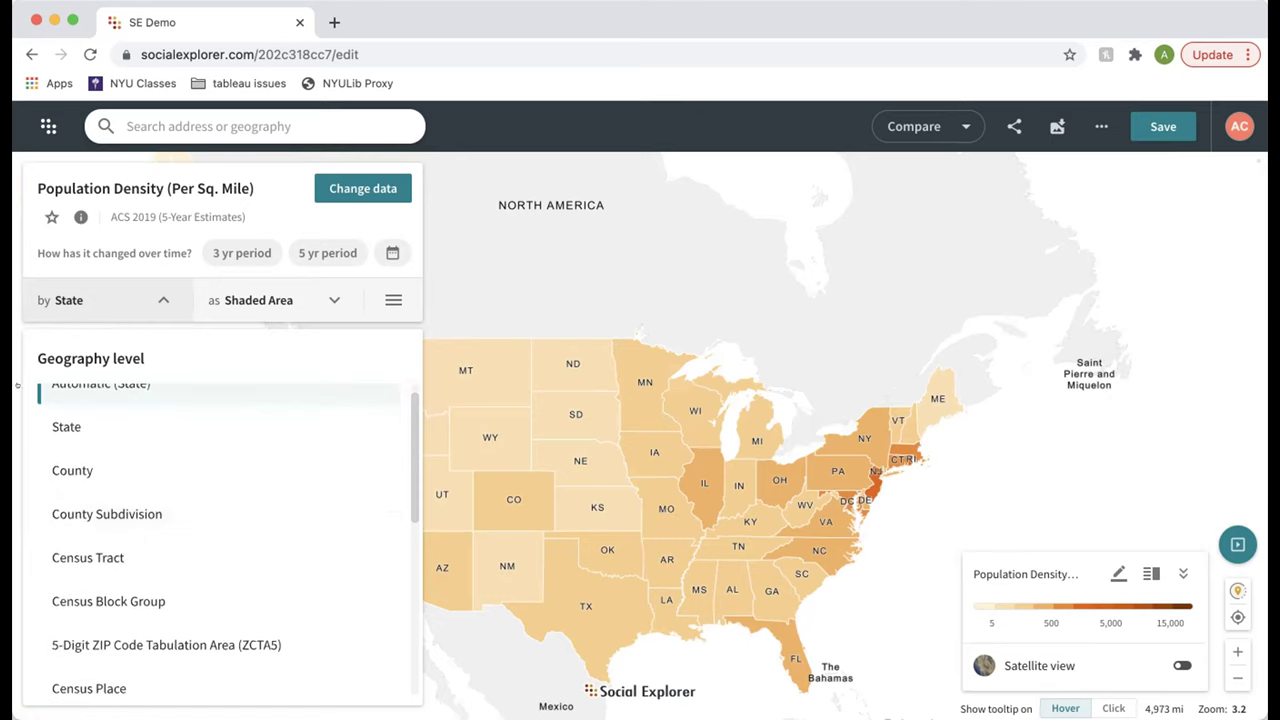
scroll(200, 440, up, 1)
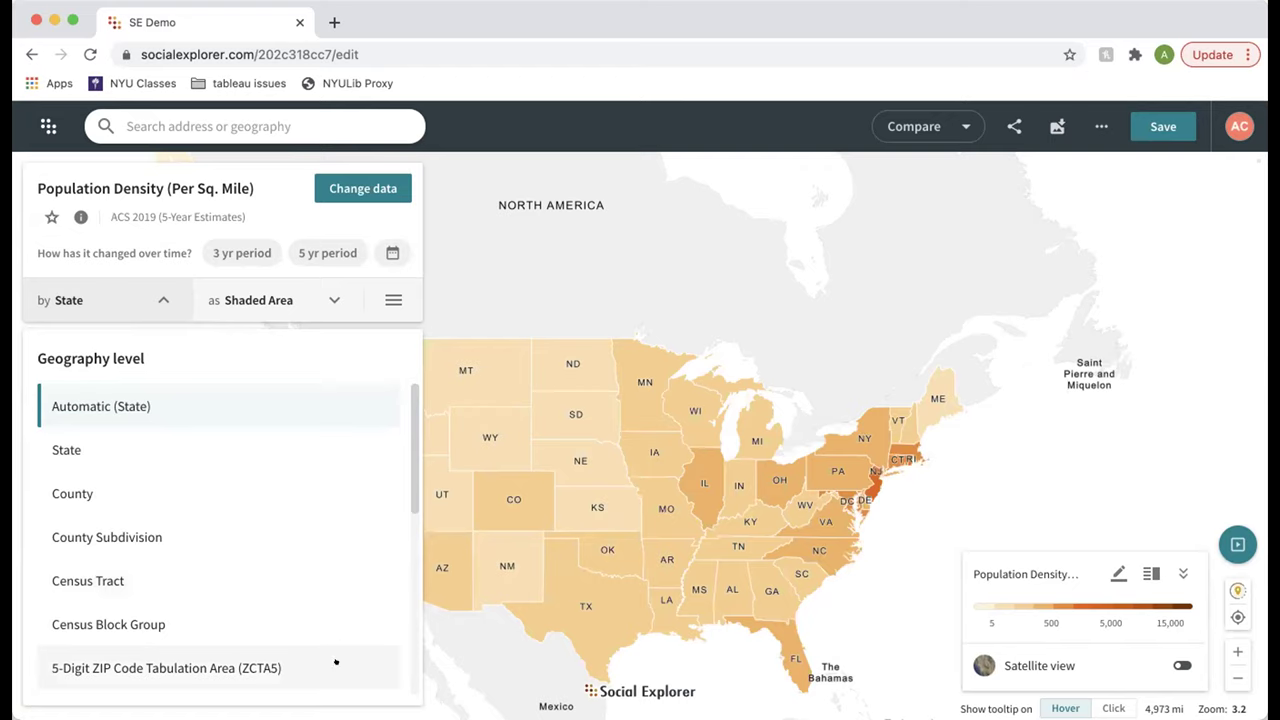
scroll(408, 500, down, 1)
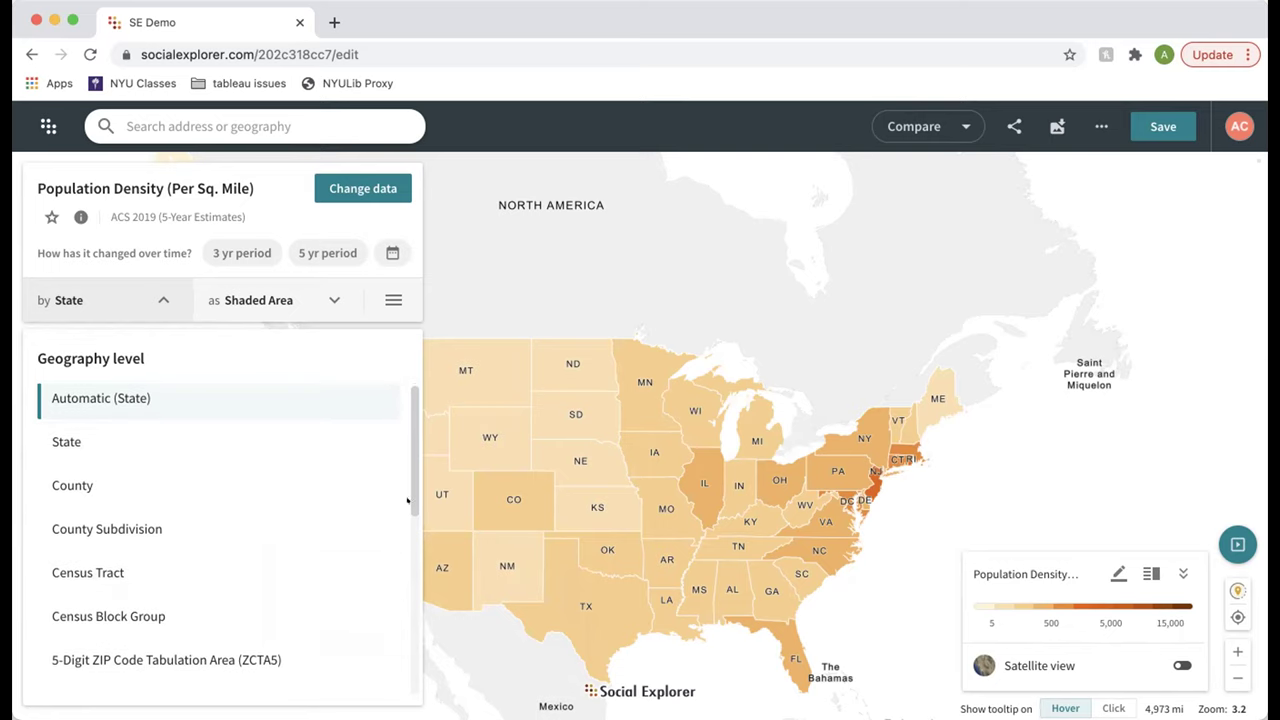
scroll(398, 530, down, 4)
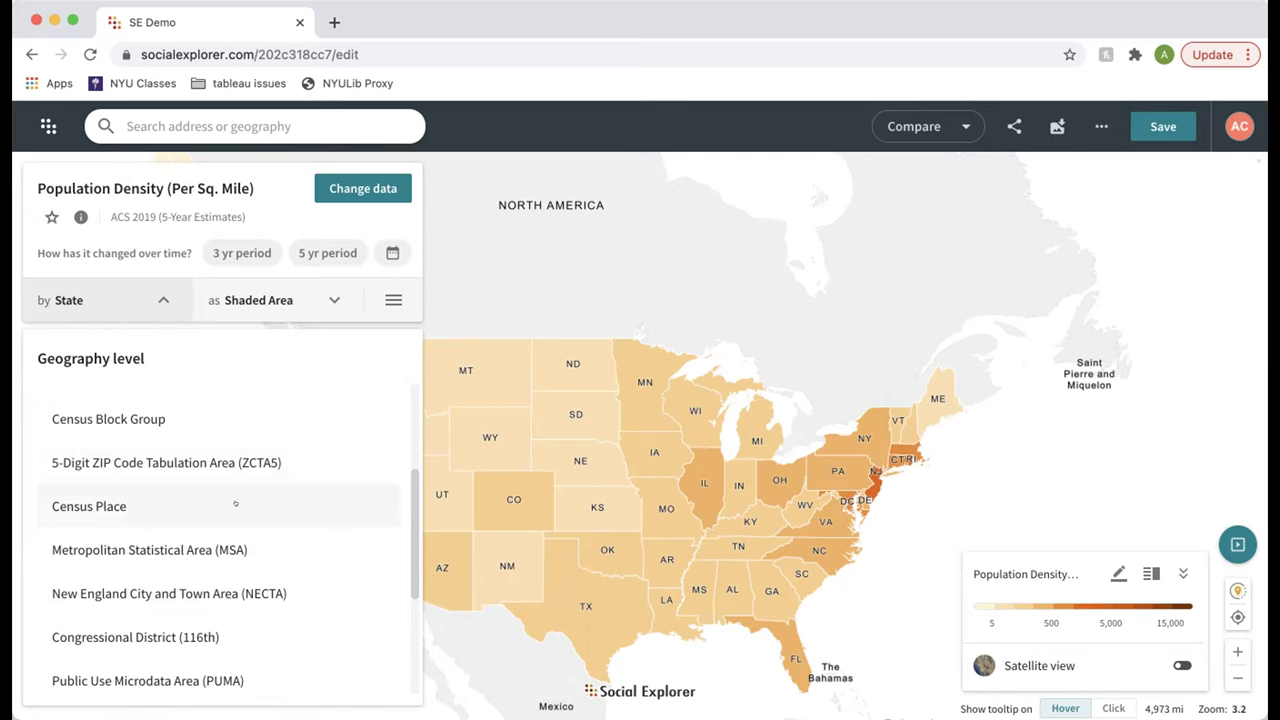
click(137, 547)
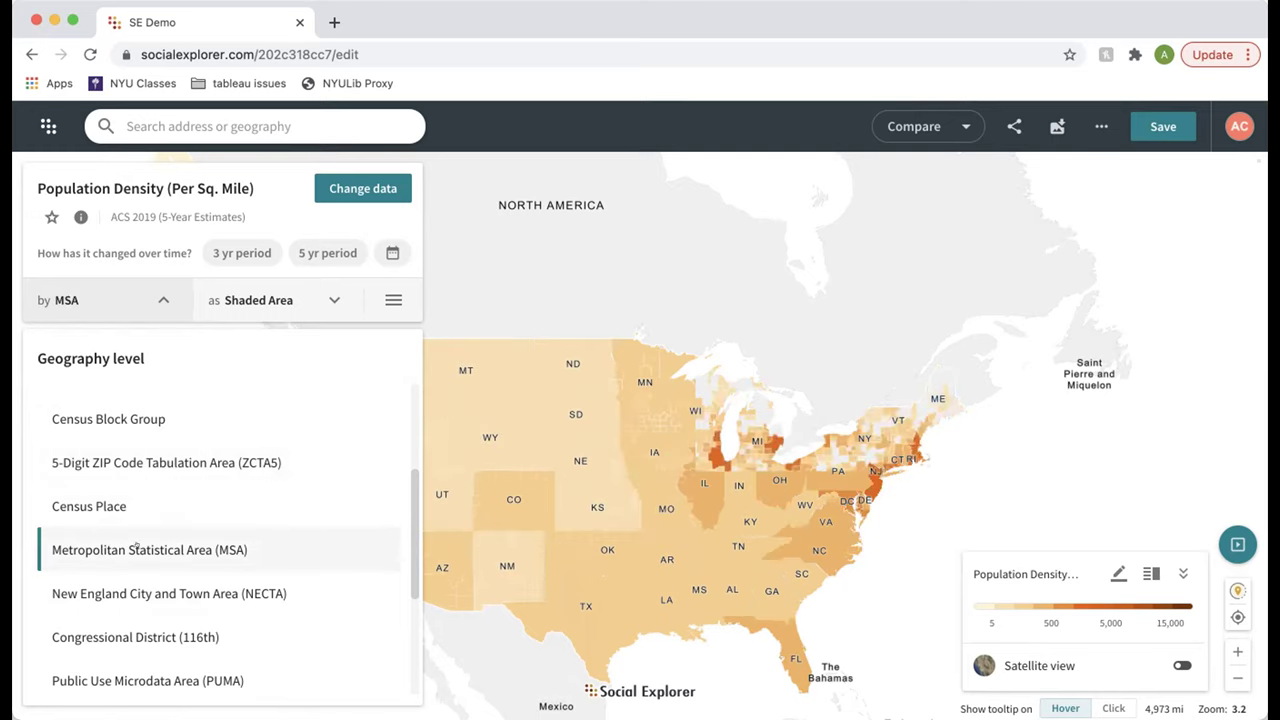
click(700, 590)
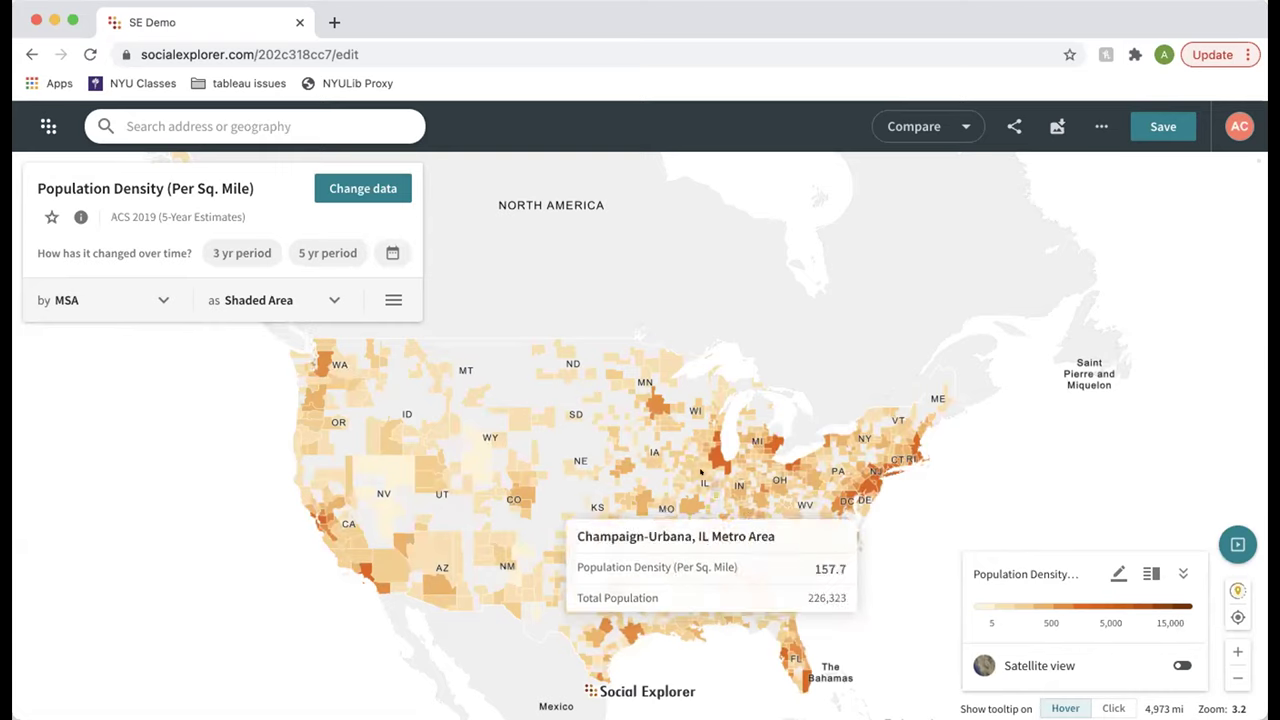
Step: Examine the population density of metro areas in the East, focusing on the Washington-Arlington-Alexandria metro area
mouse_move(712, 468)
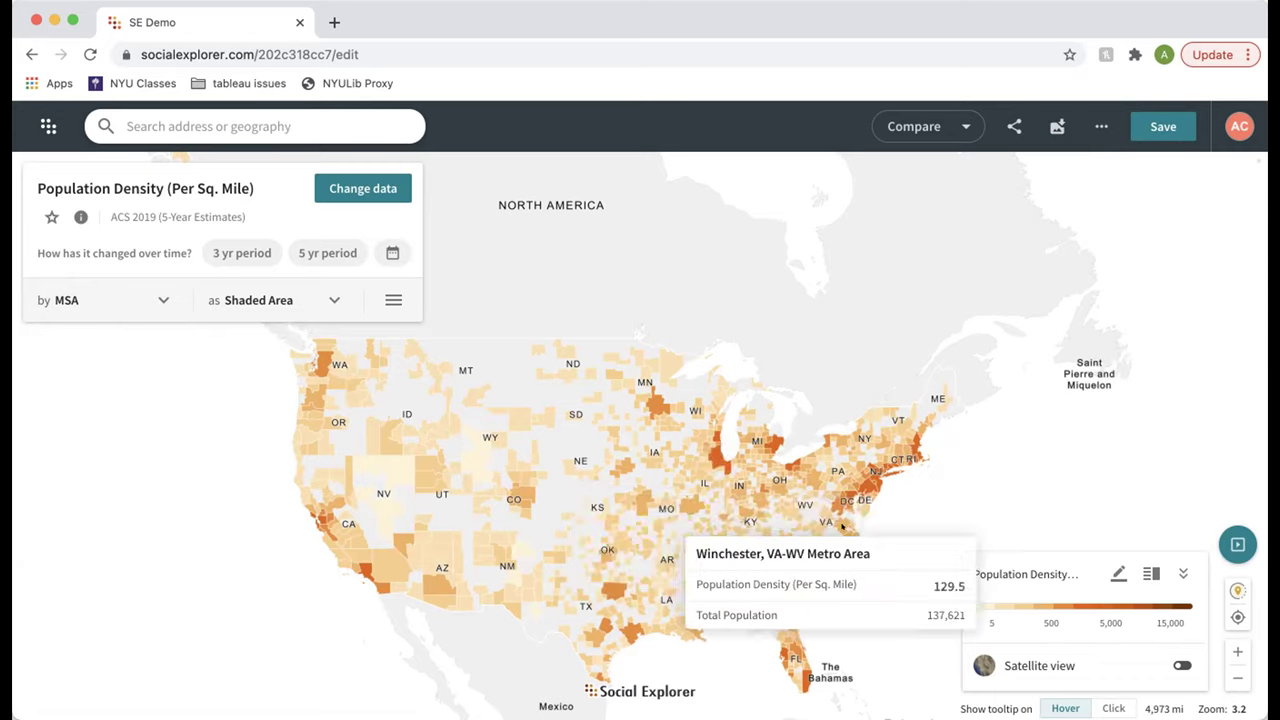
scroll(857, 527, up, 5)
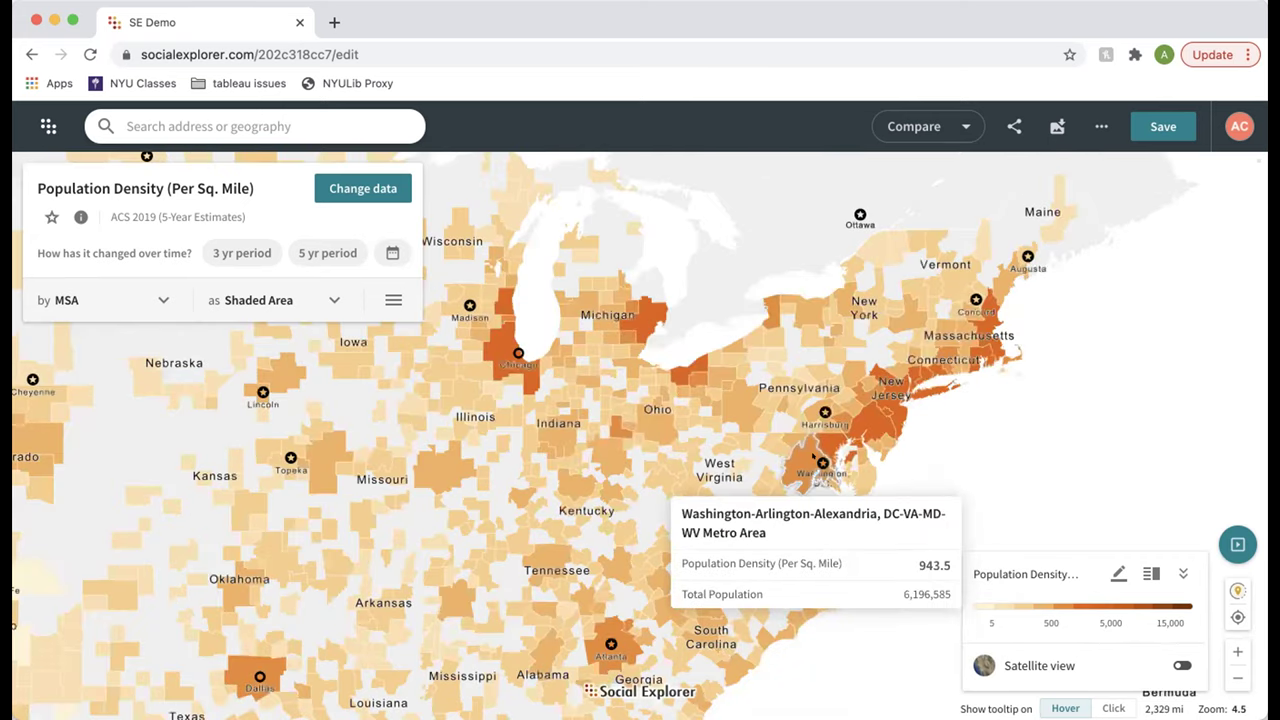
scroll(815, 457, up, 6)
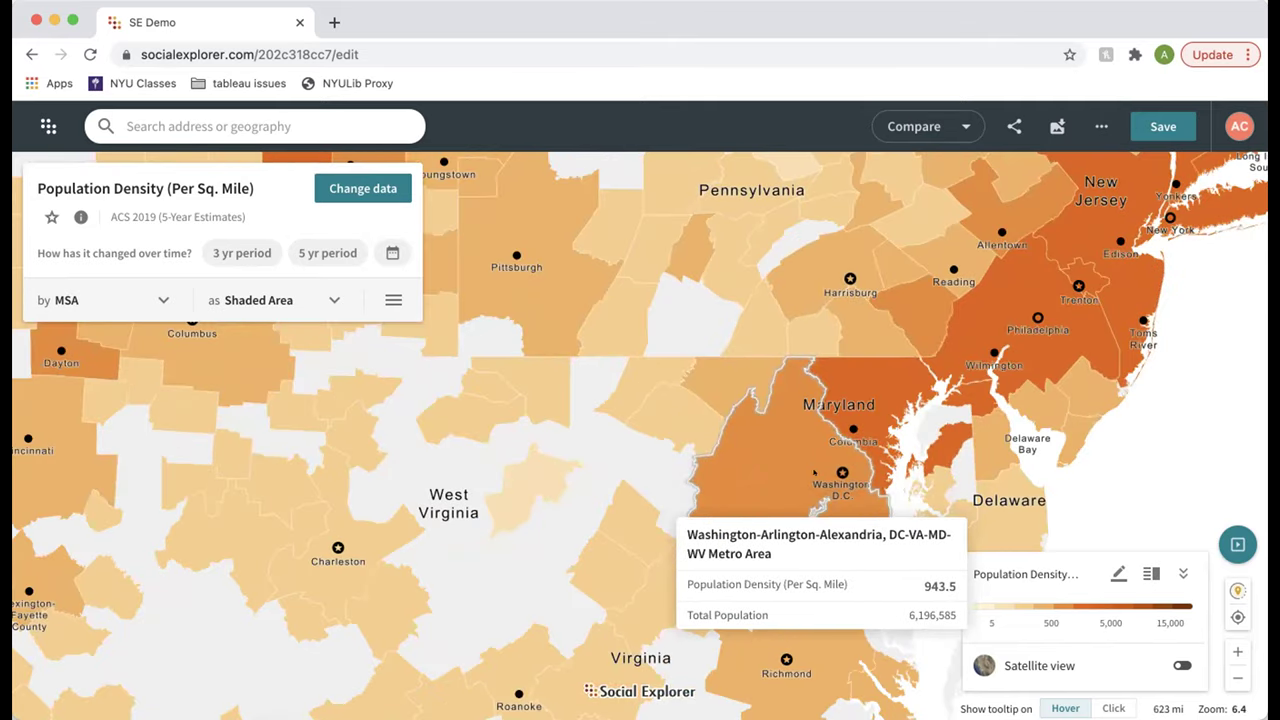
Step: View the metro-area pattern across the whole country, and set the geography level to Congressional District (116th)
scroll(830, 468, down, 3)
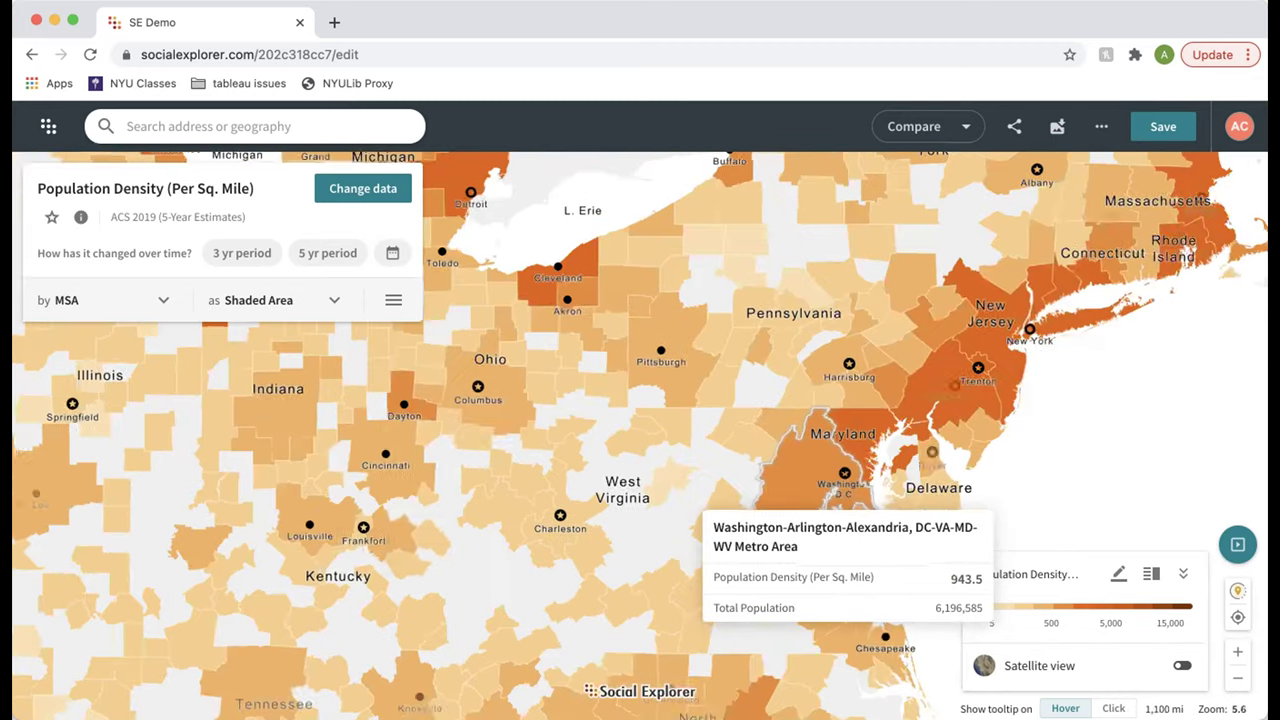
scroll(845, 475, down, 2)
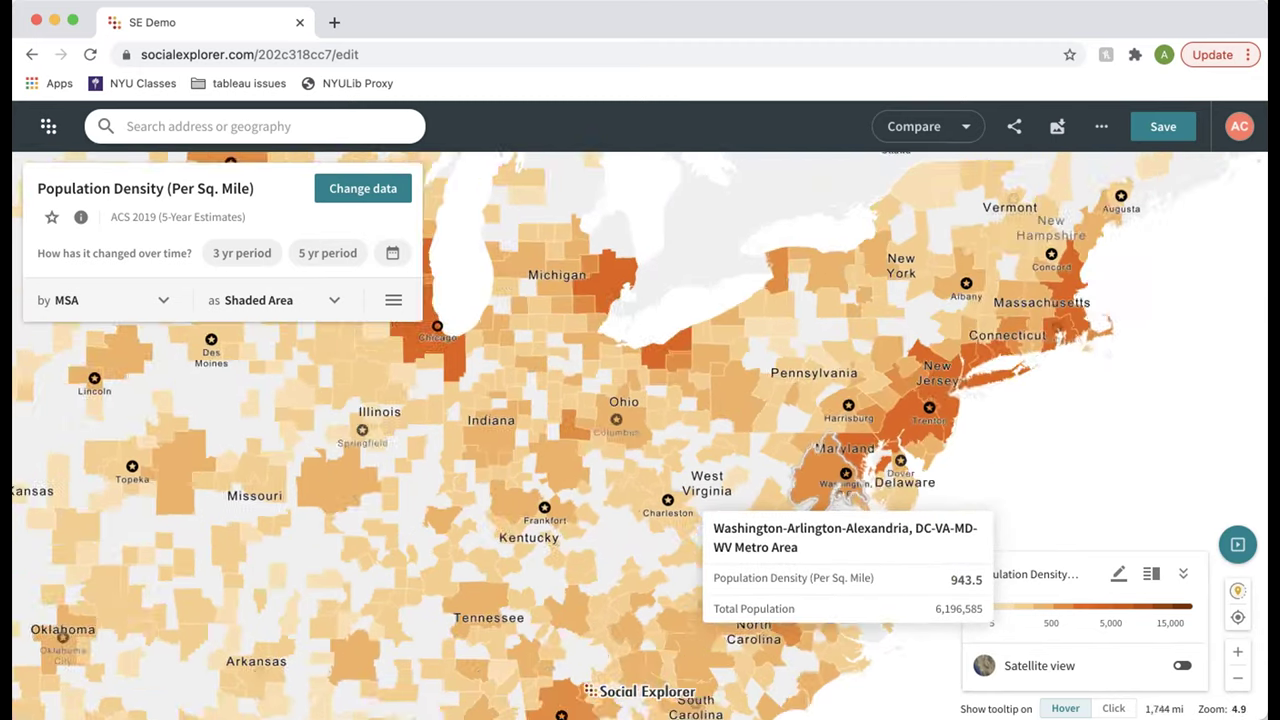
scroll(845, 475, down, 3)
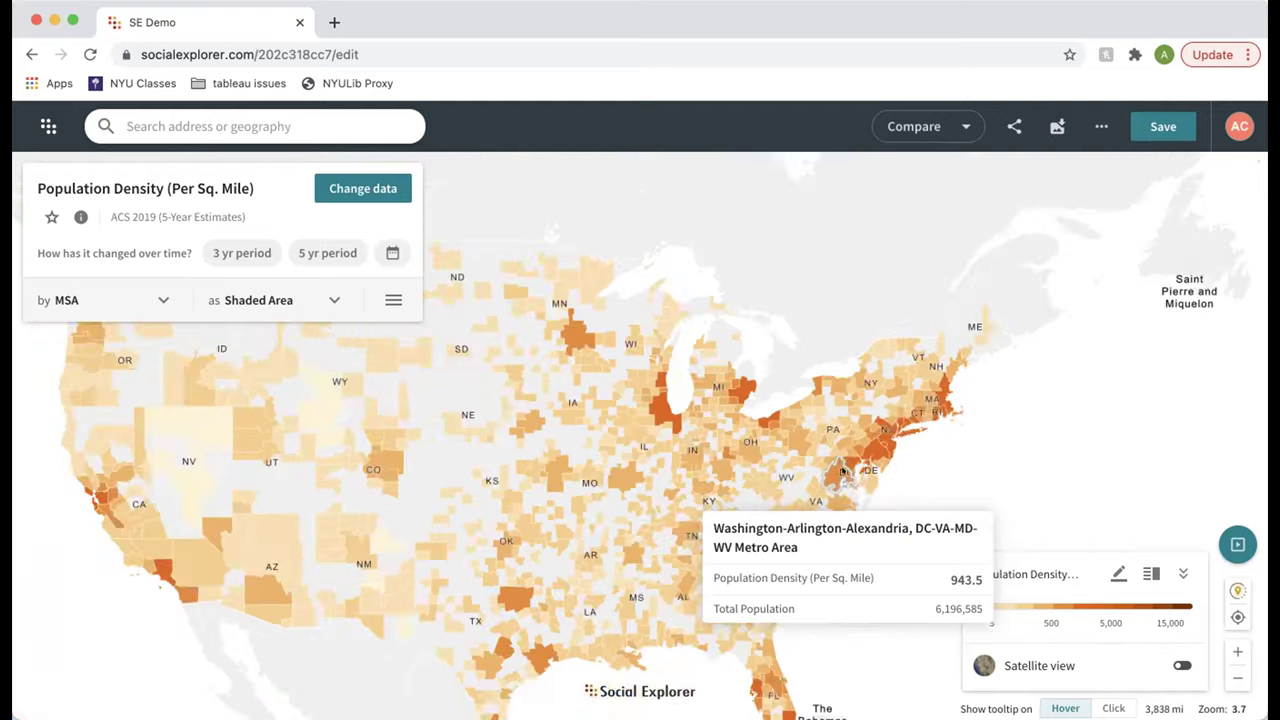
scroll(843, 470, down, 1)
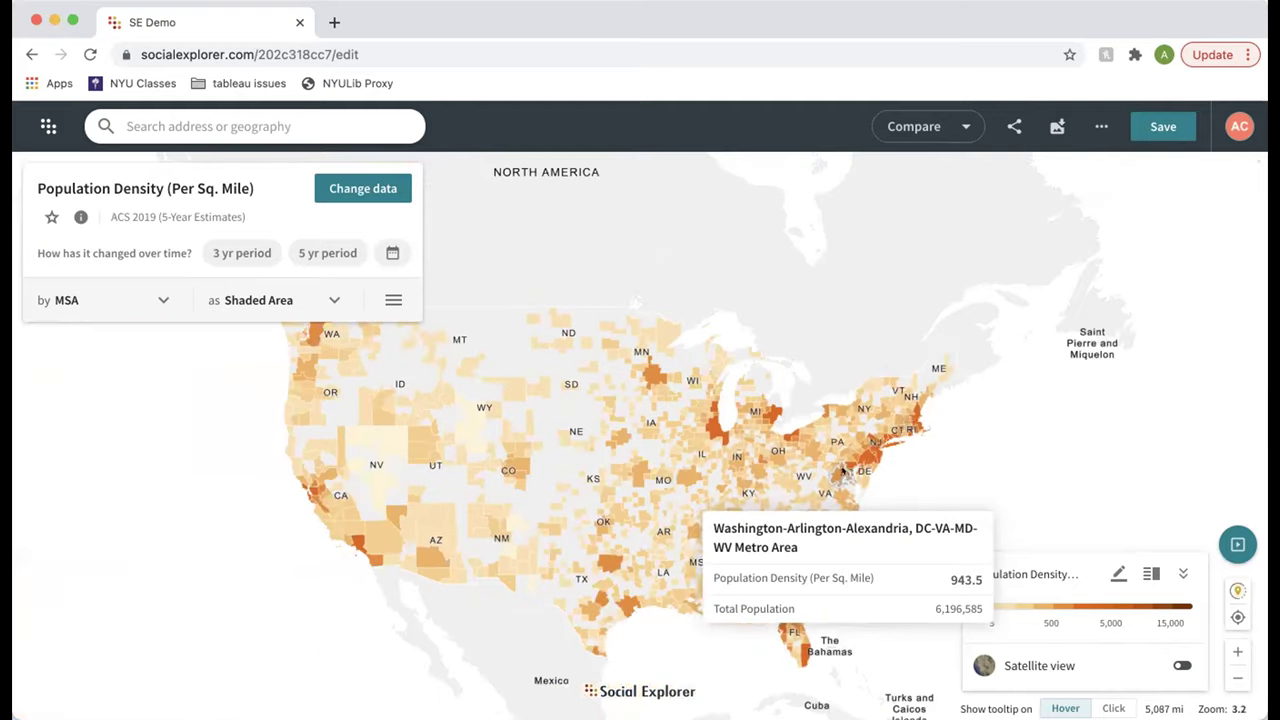
click(119, 286)
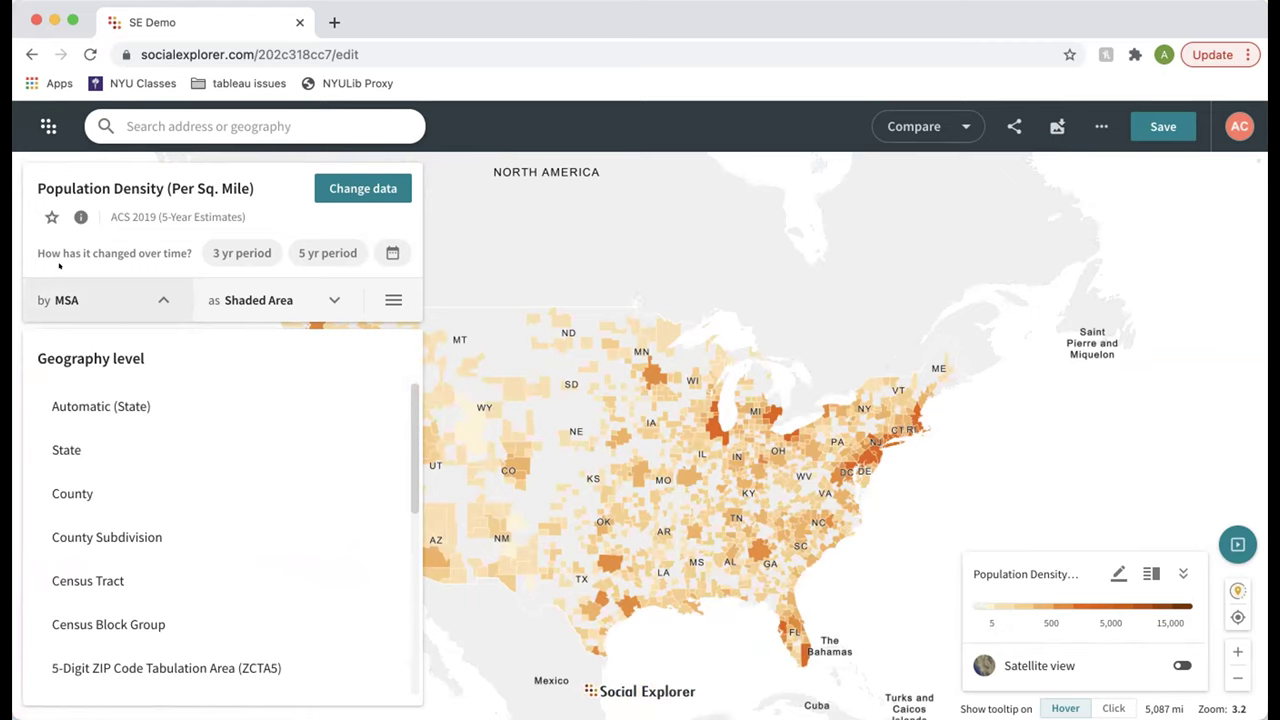
scroll(150, 430, down, 1)
scroll(190, 445, down, 2)
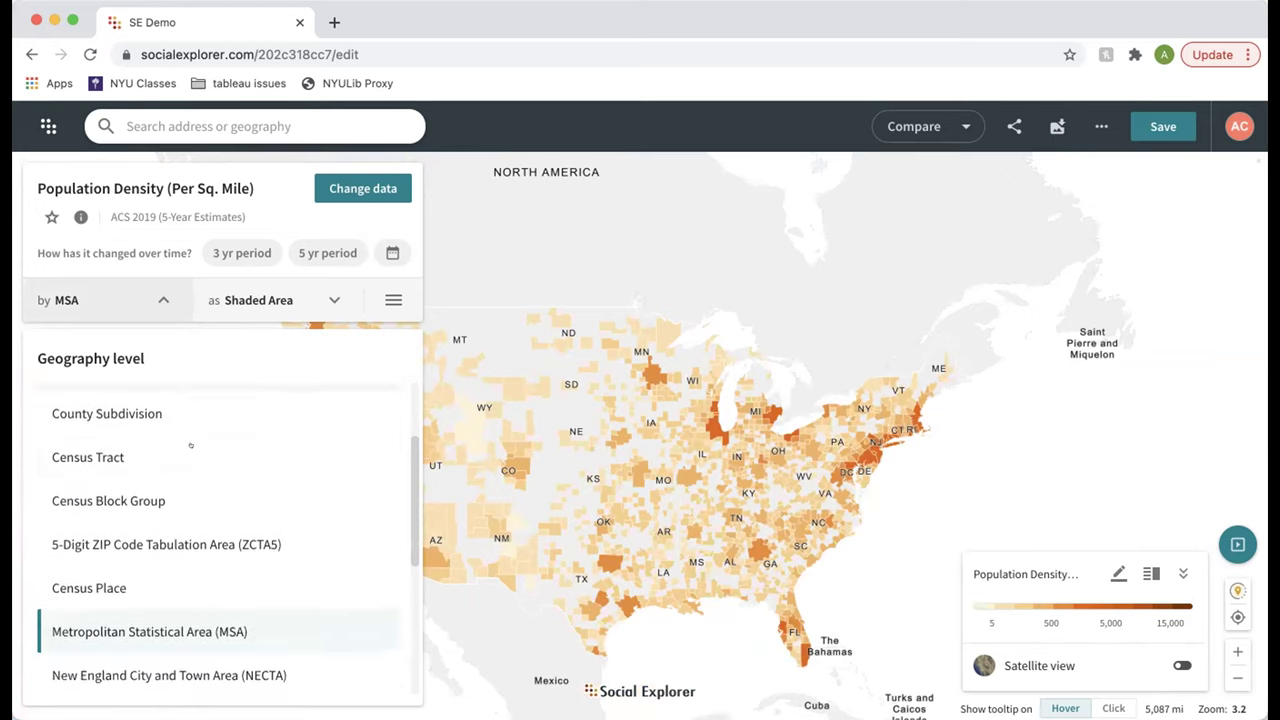
scroll(190, 445, down, 4)
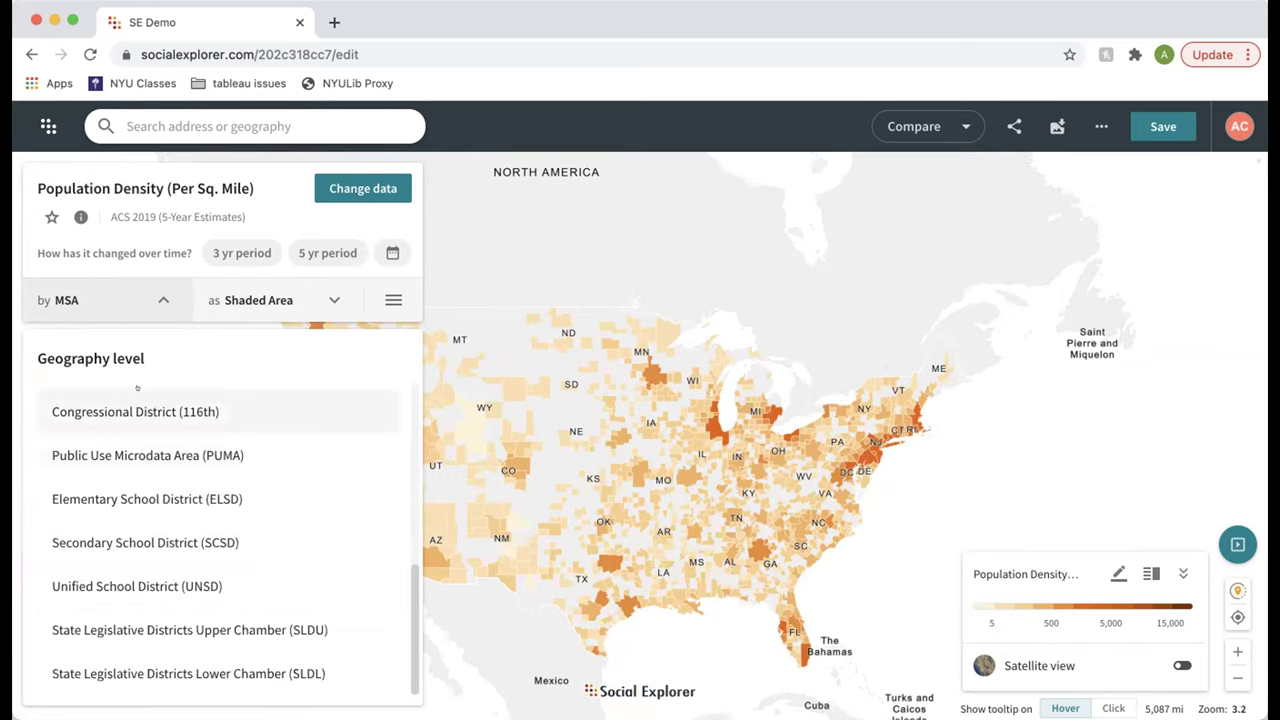
click(147, 405)
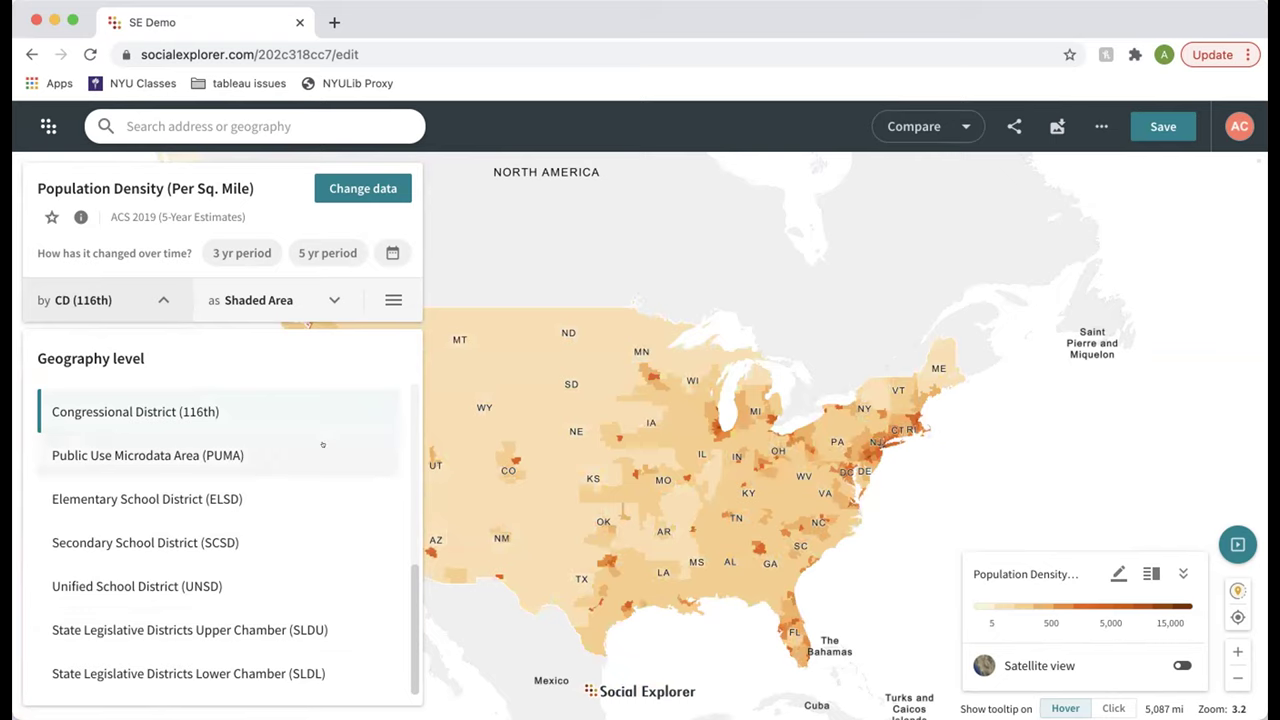
Step: Return the map's geography level to Automatic (State) and close the list of levels
scroll(208, 485, up, 1)
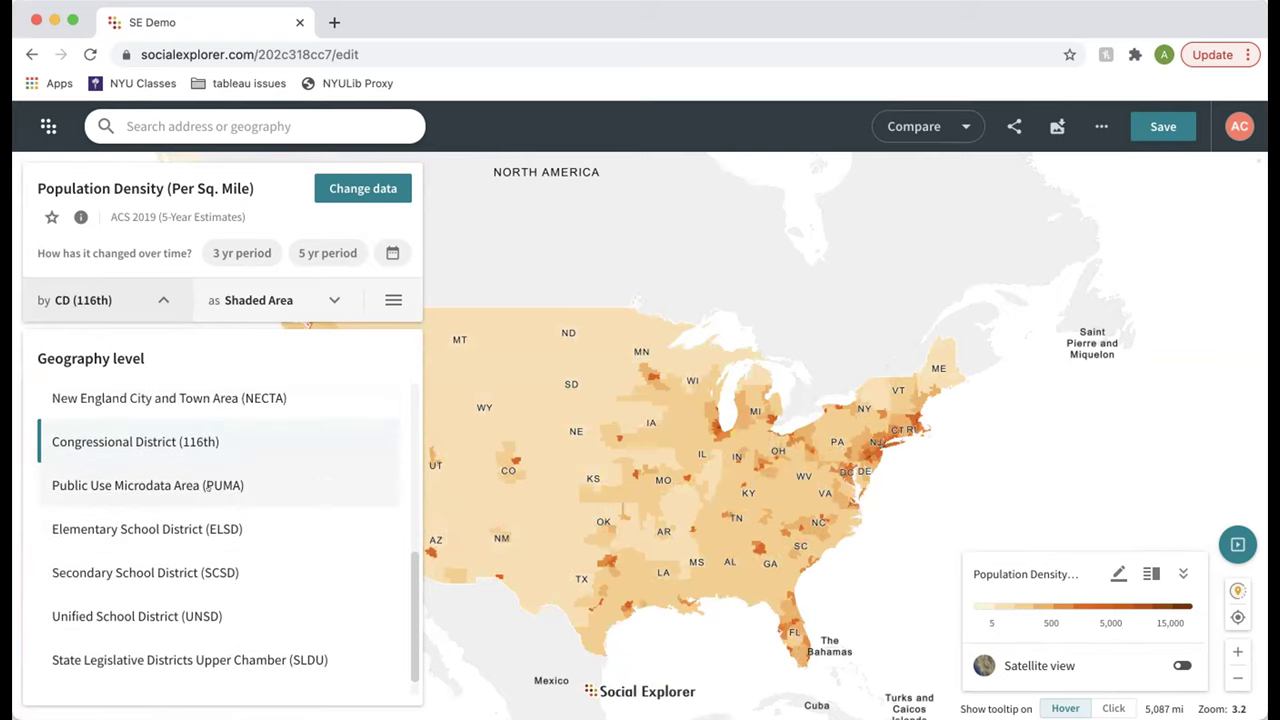
scroll(215, 470, up, 5)
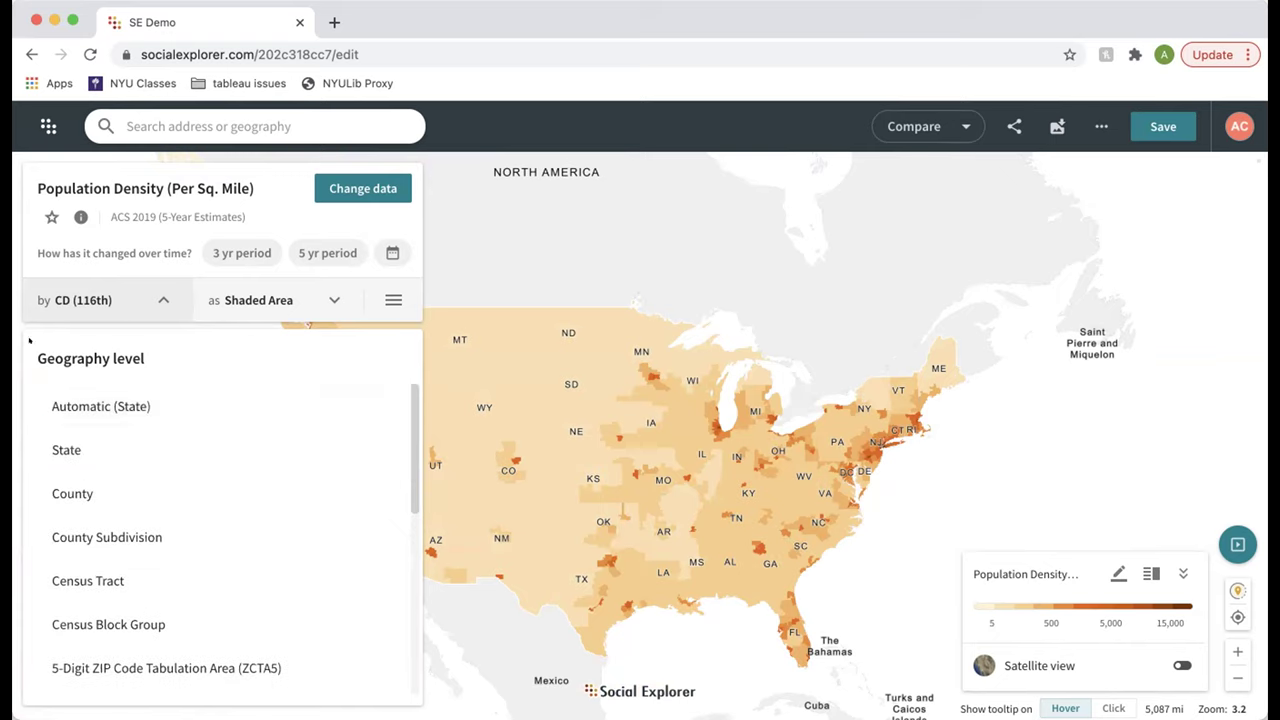
click(82, 406)
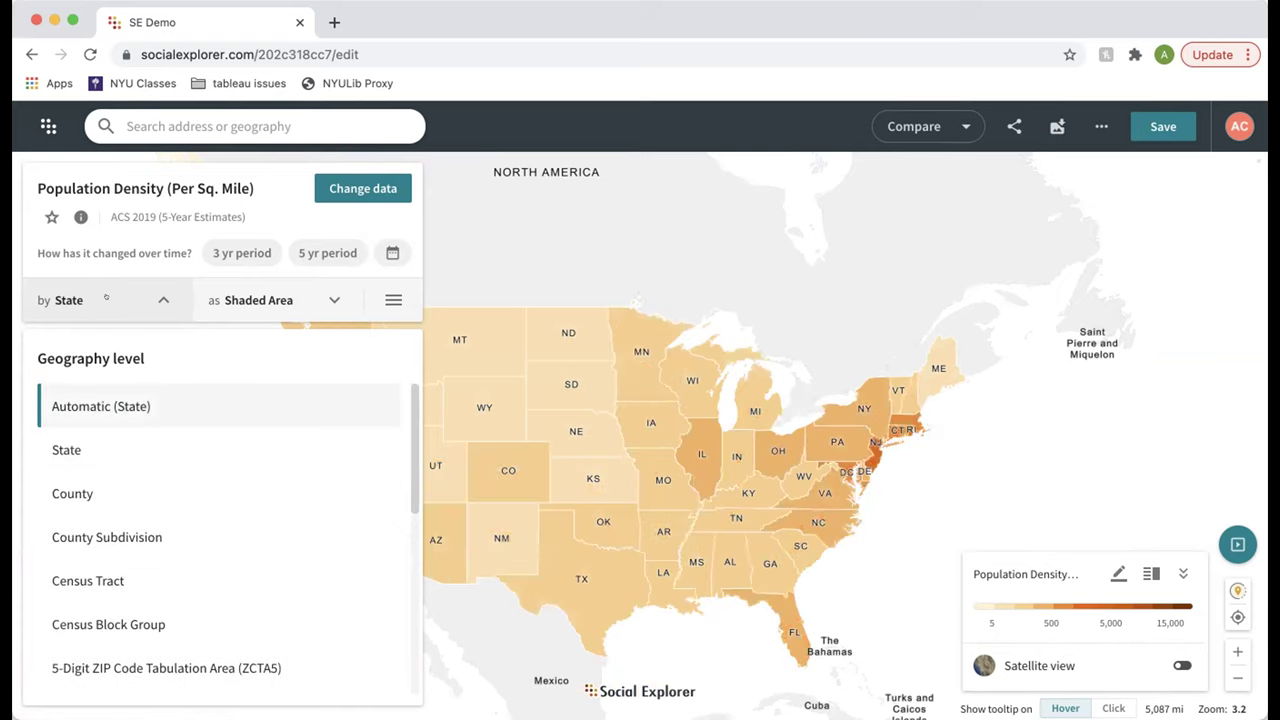
click(106, 299)
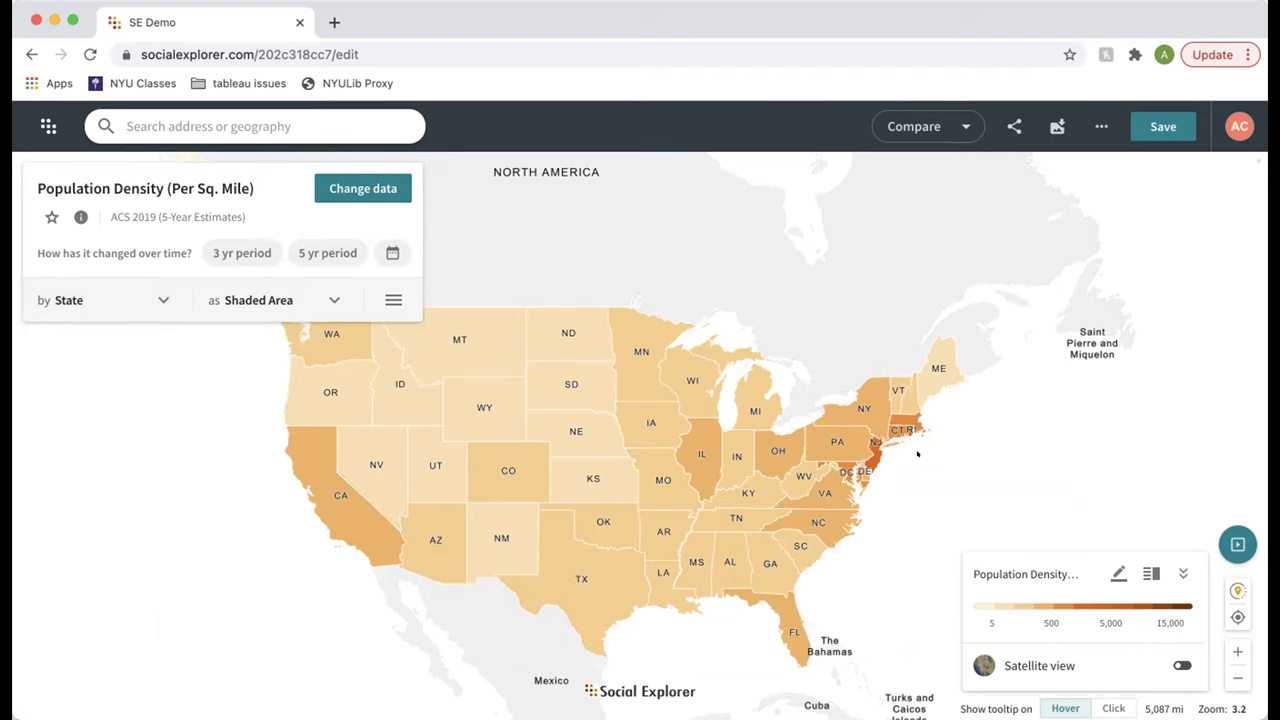
drag(928, 457, 946, 480)
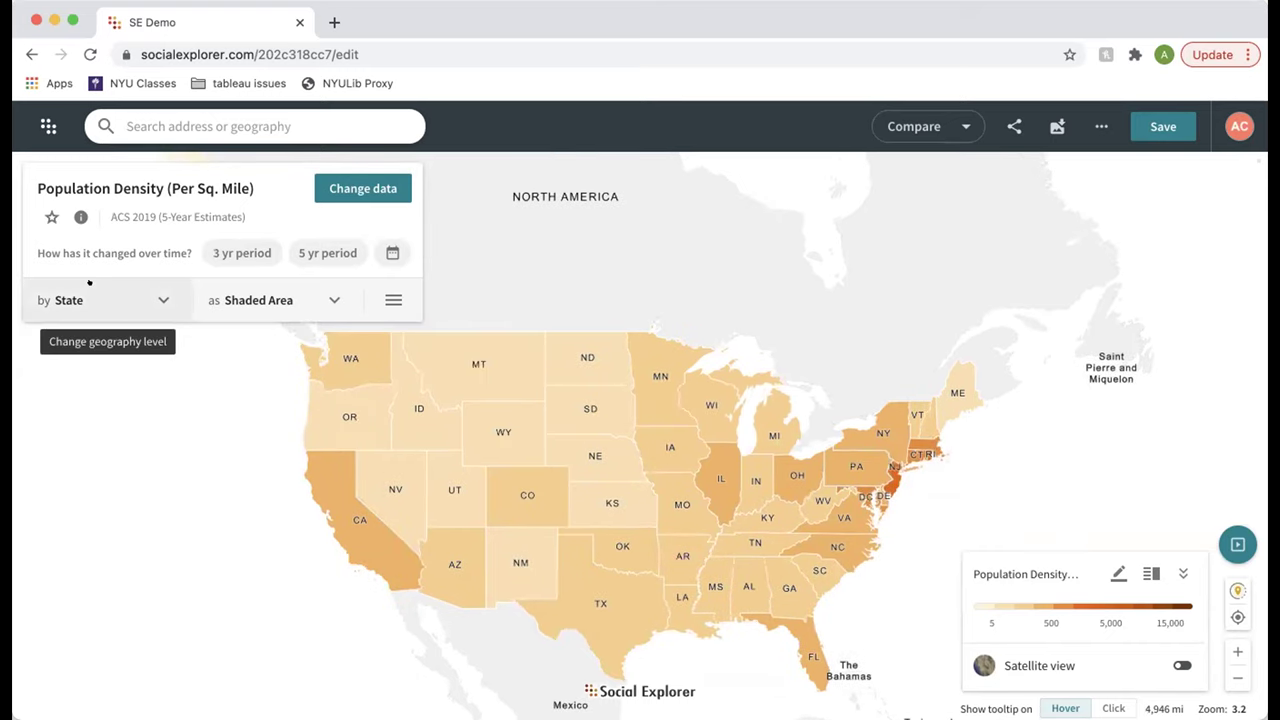
mouse_move(585, 440)
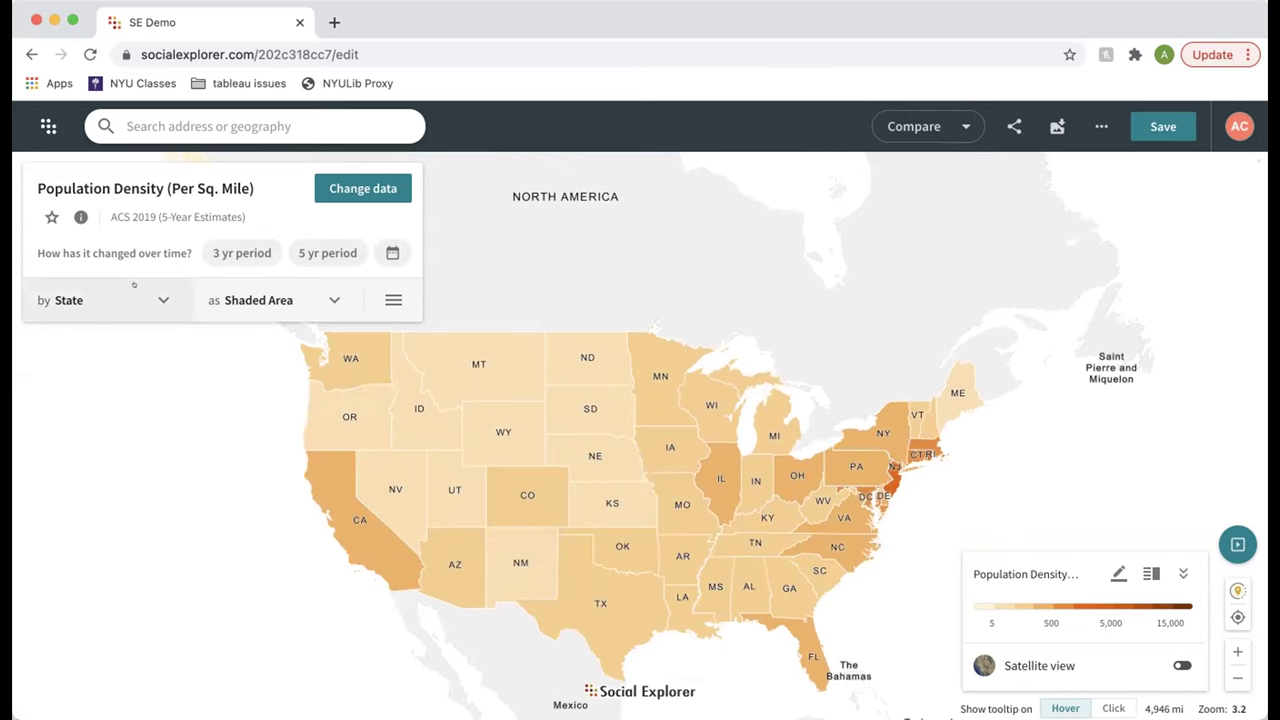
mouse_move(540, 440)
mouse_move(572, 490)
mouse_down()
mouse_move(650, 400)
mouse_move(667, 487)
mouse_move(587, 487)
mouse_up()
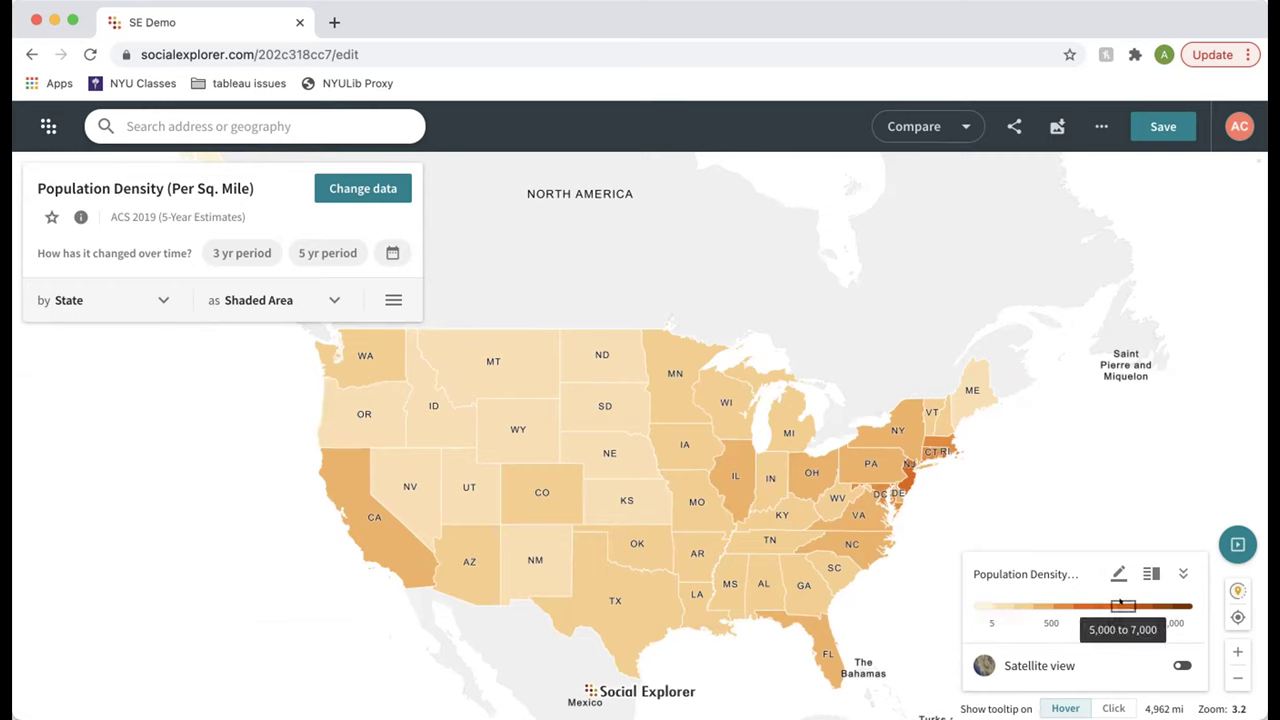
mouse_move(1151, 603)
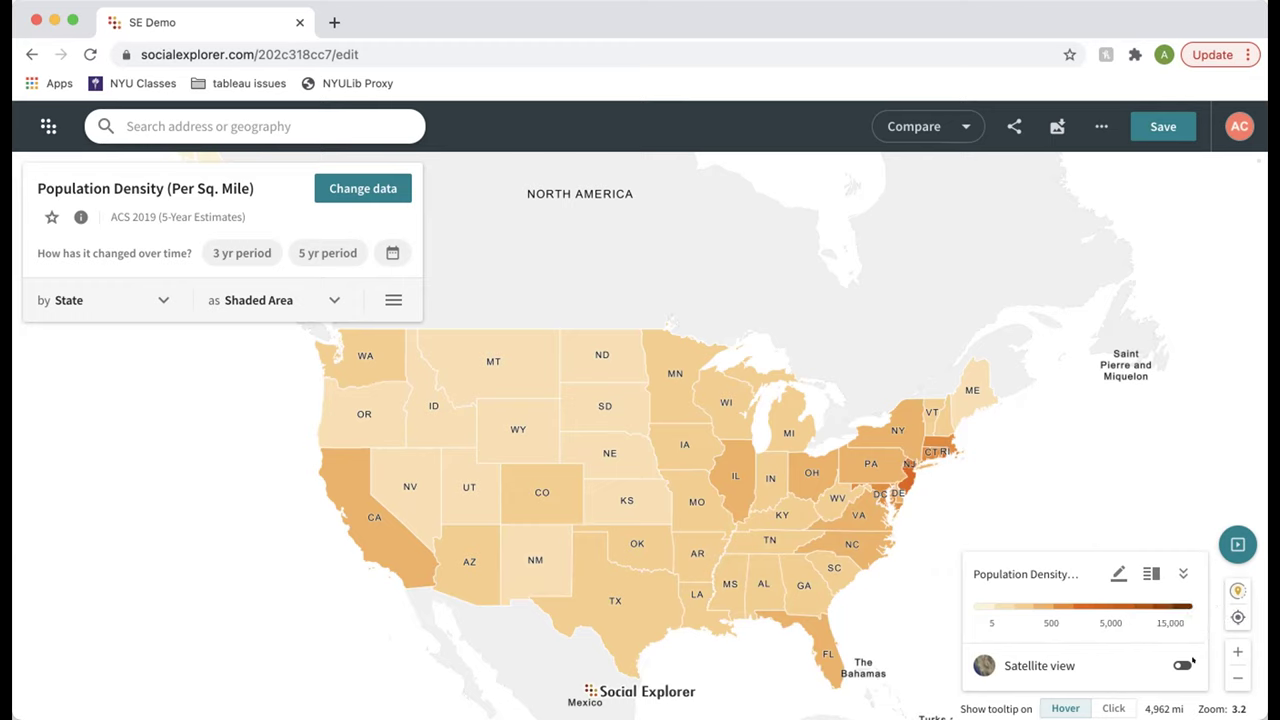
Step: Inspect Pennsylvania's population density with the tooltip mode set to Click, and restore the Hover mode
click(1110, 707)
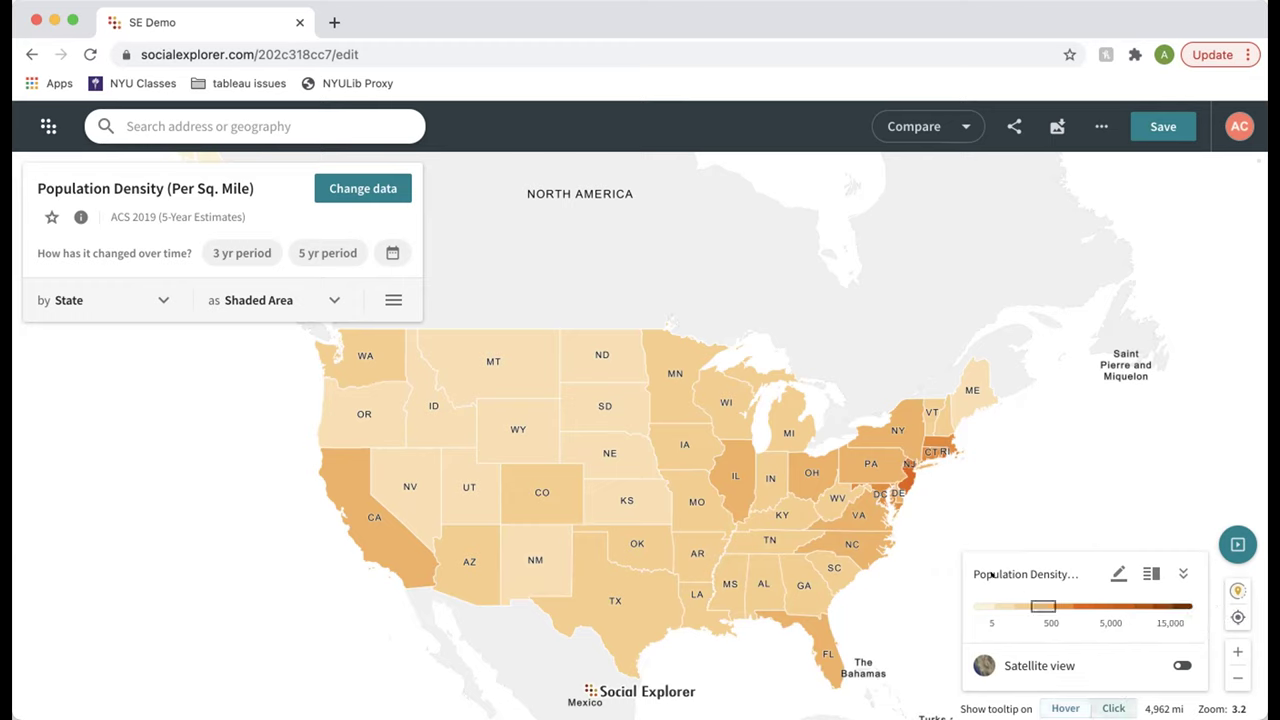
click(843, 468)
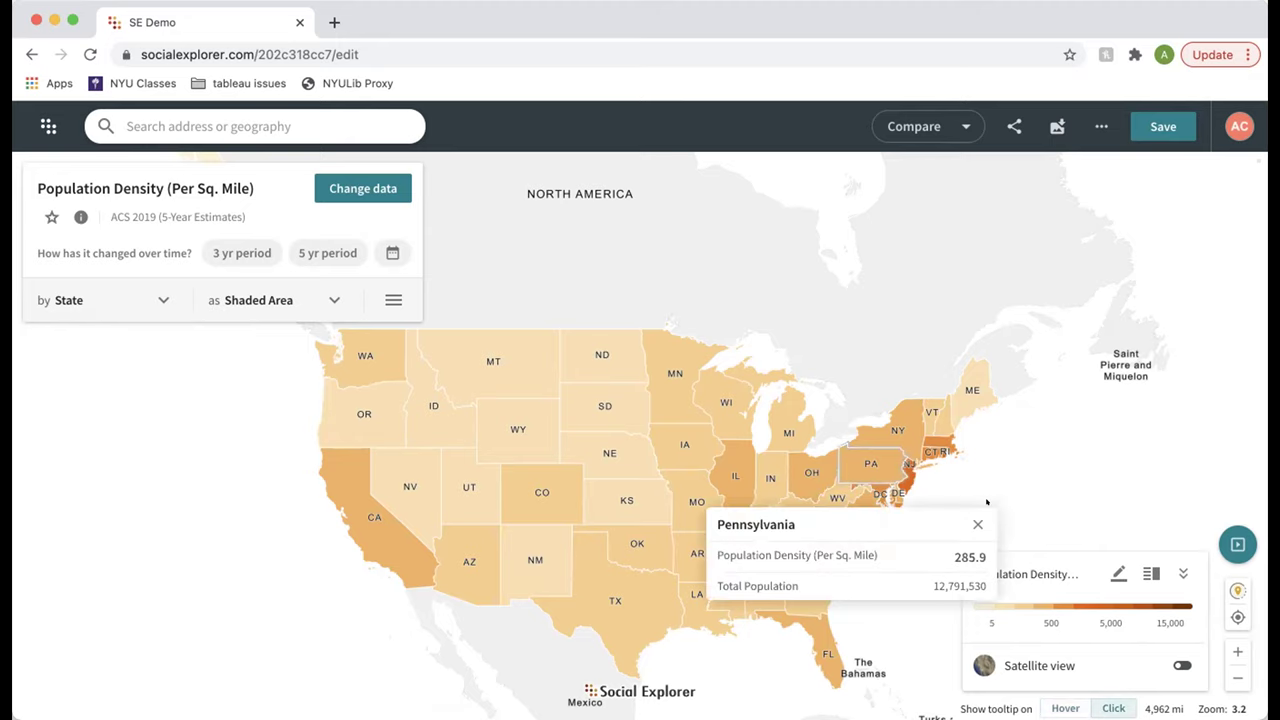
click(977, 525)
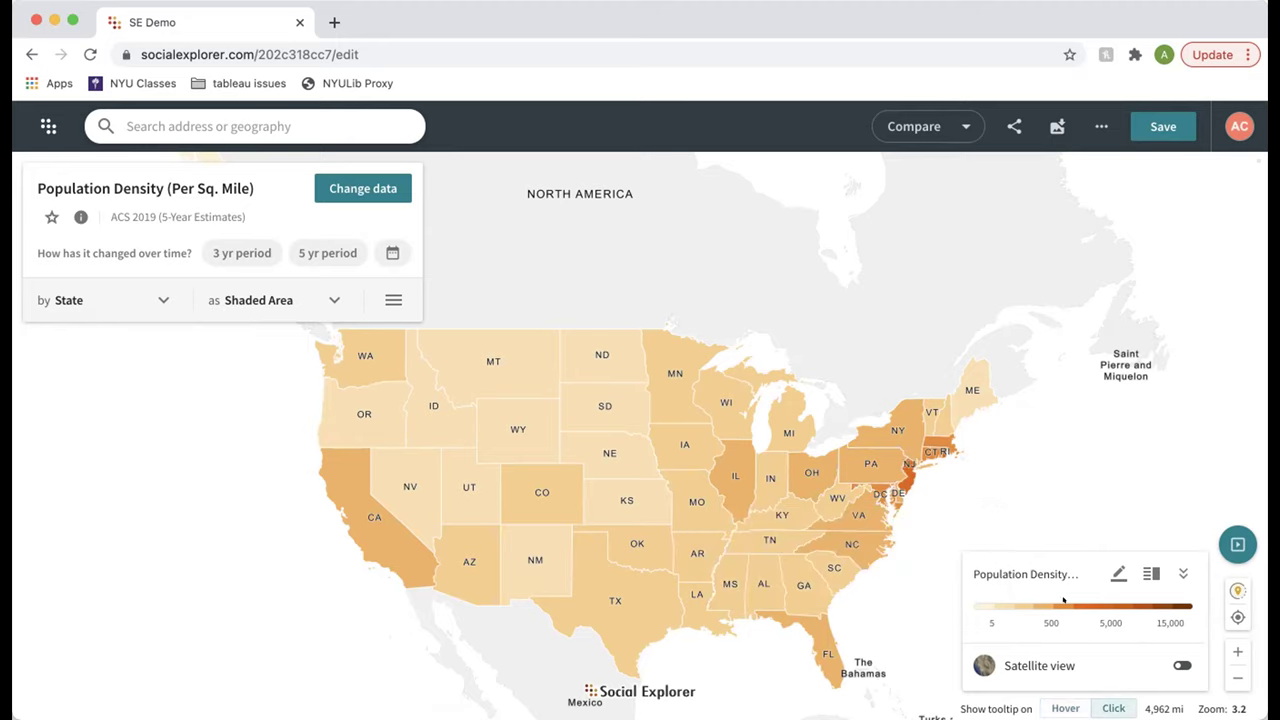
click(1066, 708)
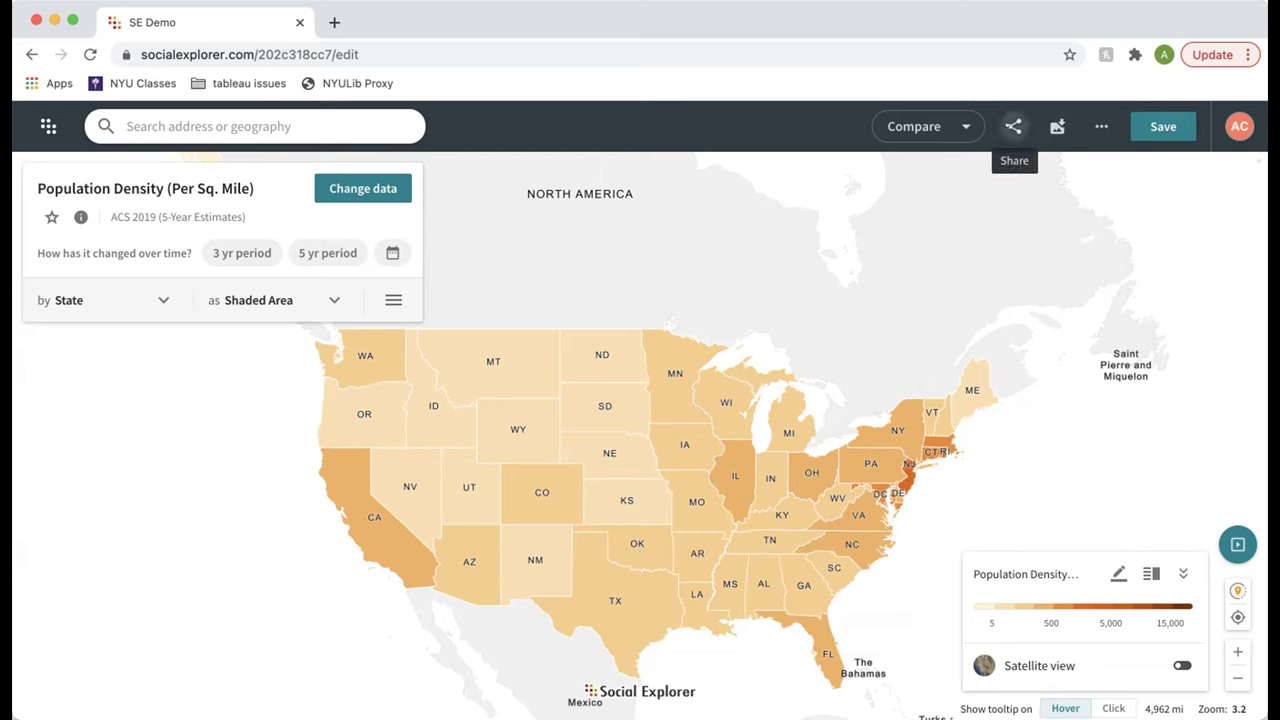
Step: Review the compare view options and the map tools for reports, masking, filtering, layers and annotations
click(962, 126)
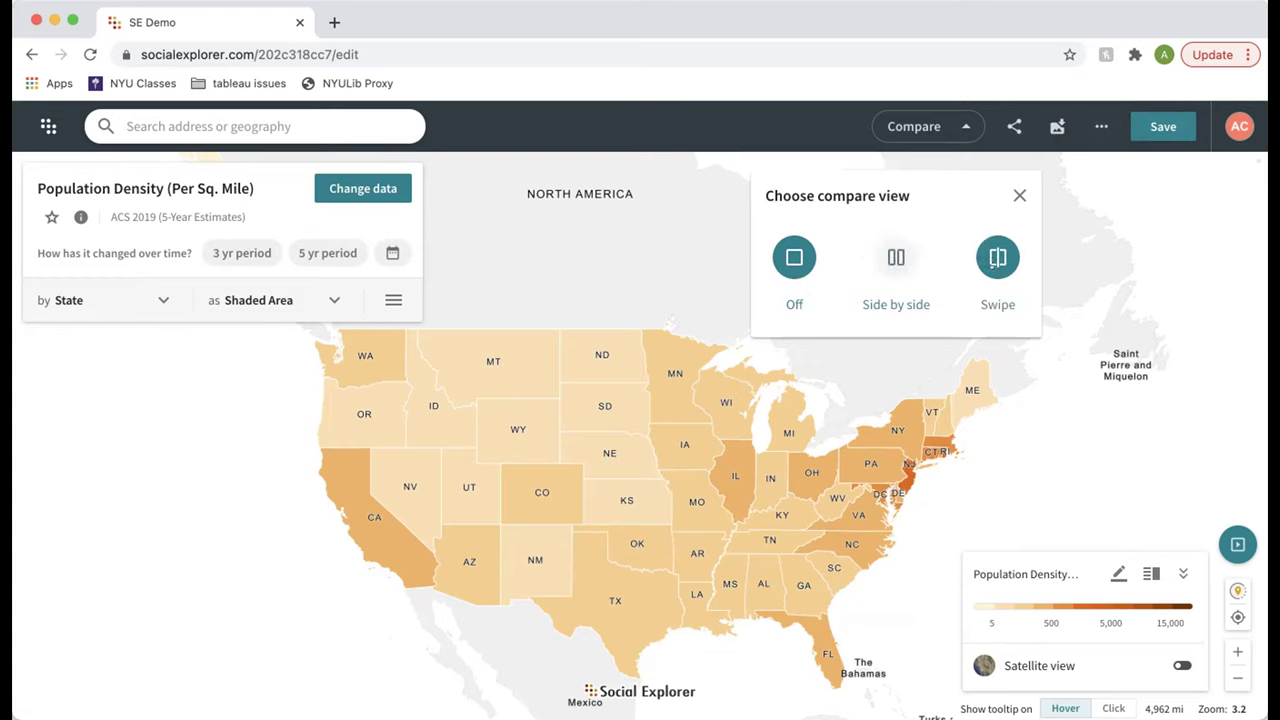
click(1019, 196)
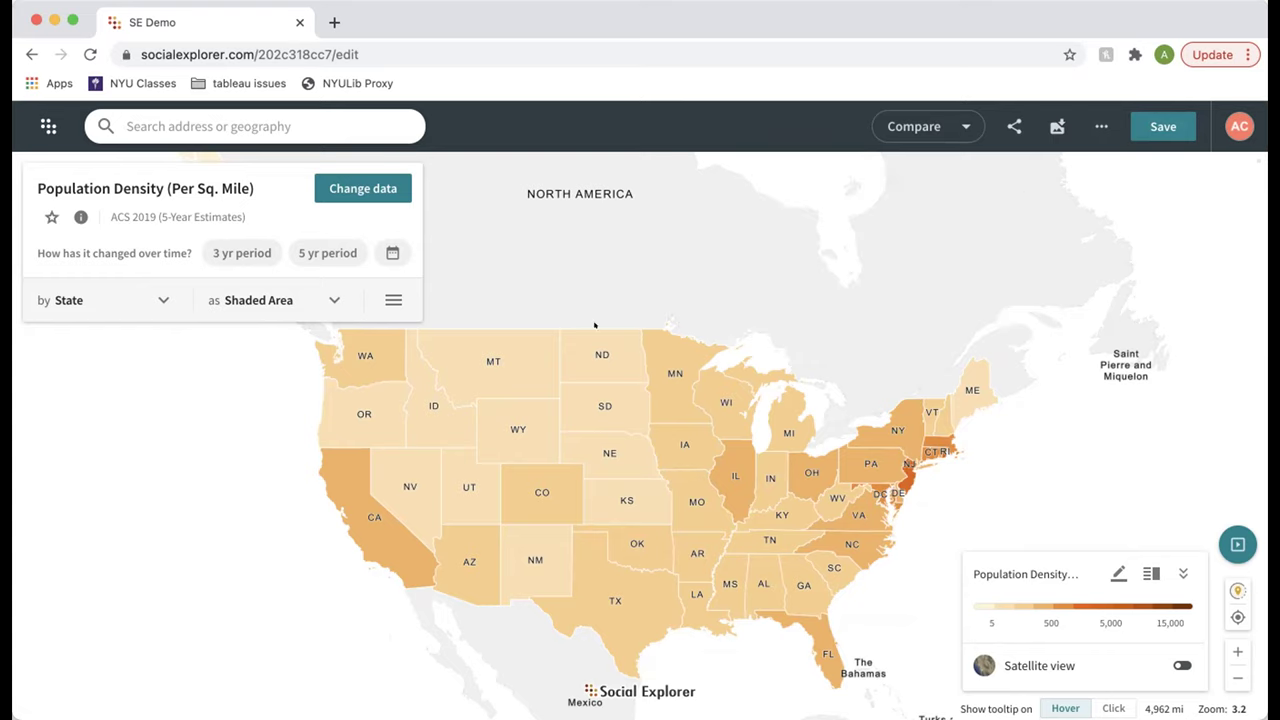
click(368, 286)
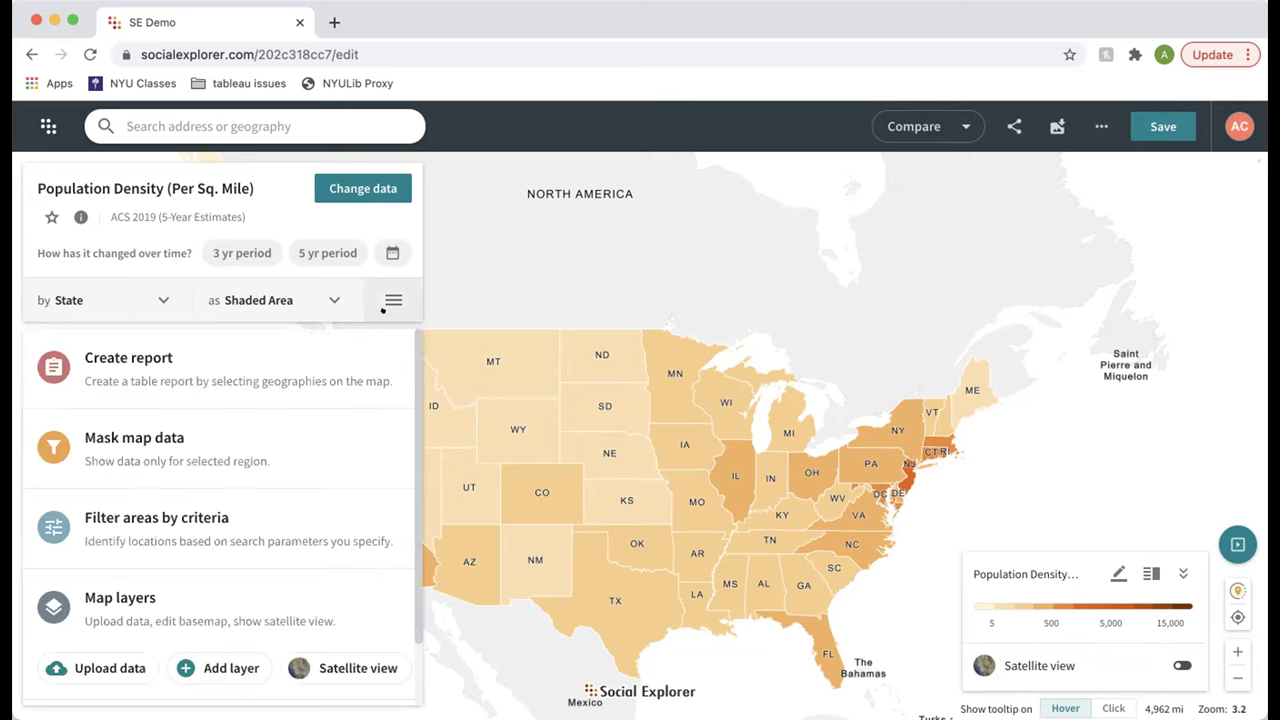
scroll(367, 471, down, 1)
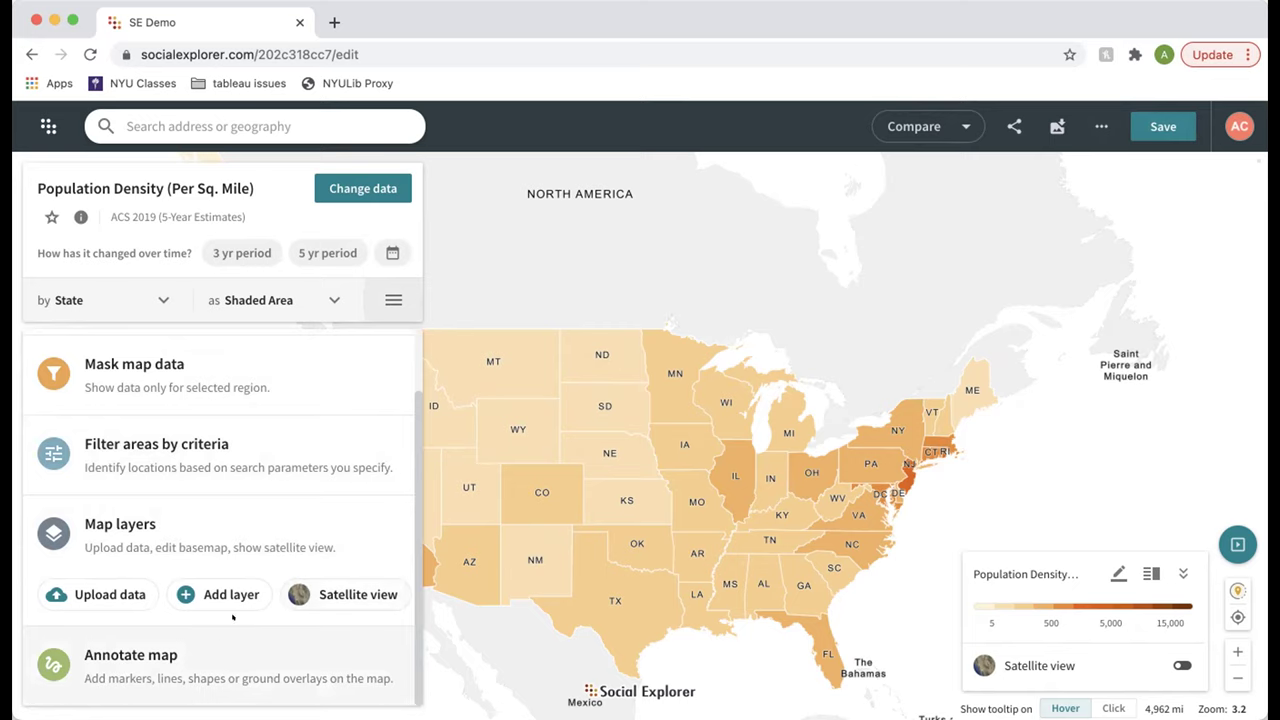
scroll(264, 531, up, 1)
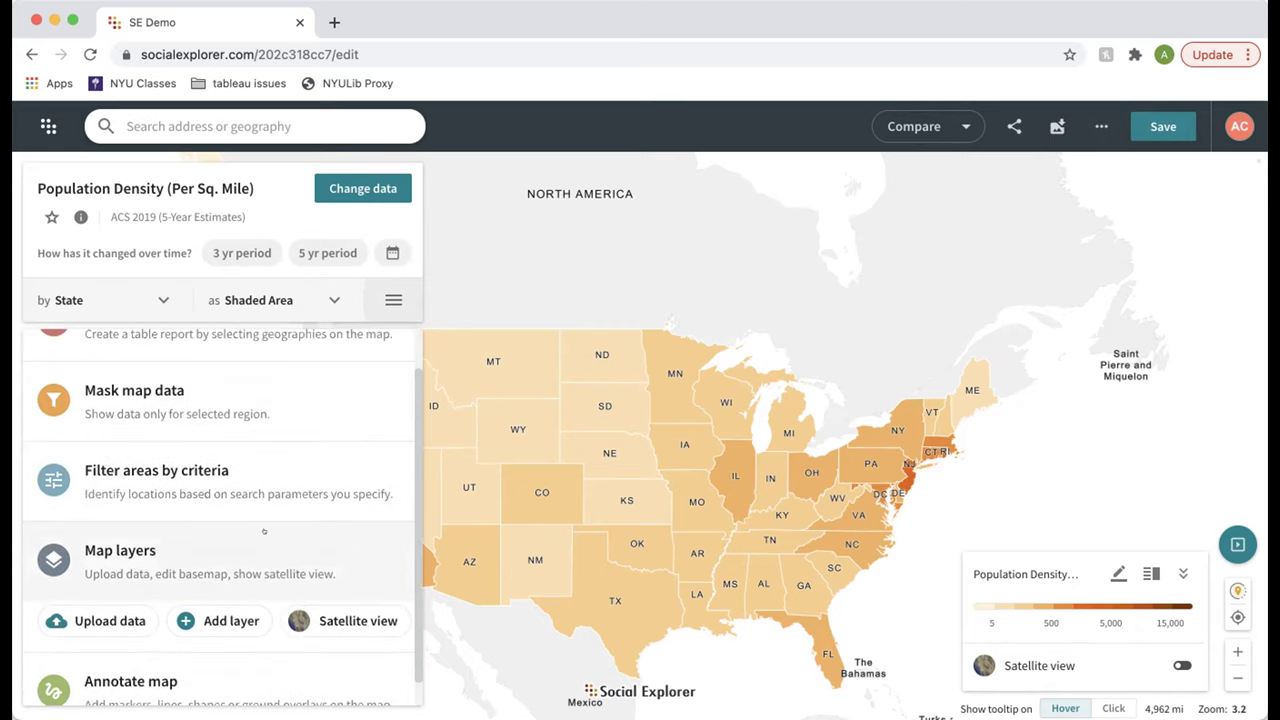
scroll(264, 531, up, 1)
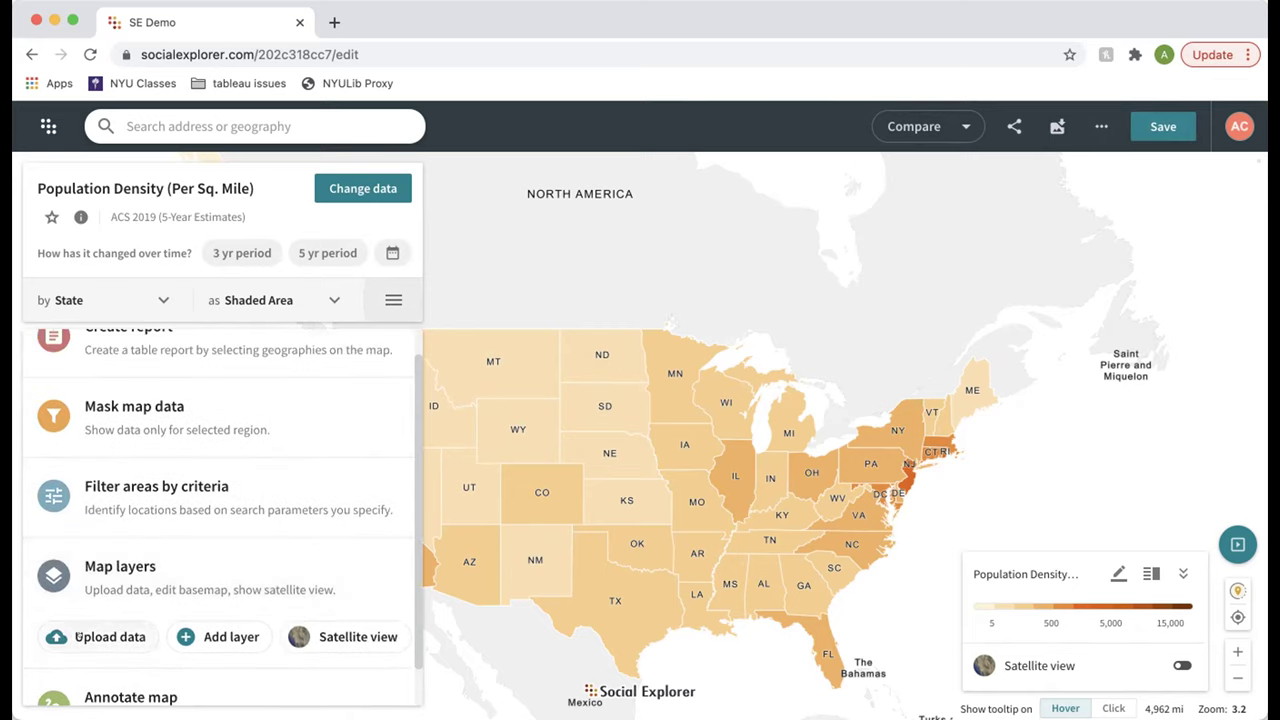
scroll(209, 575, up, 1)
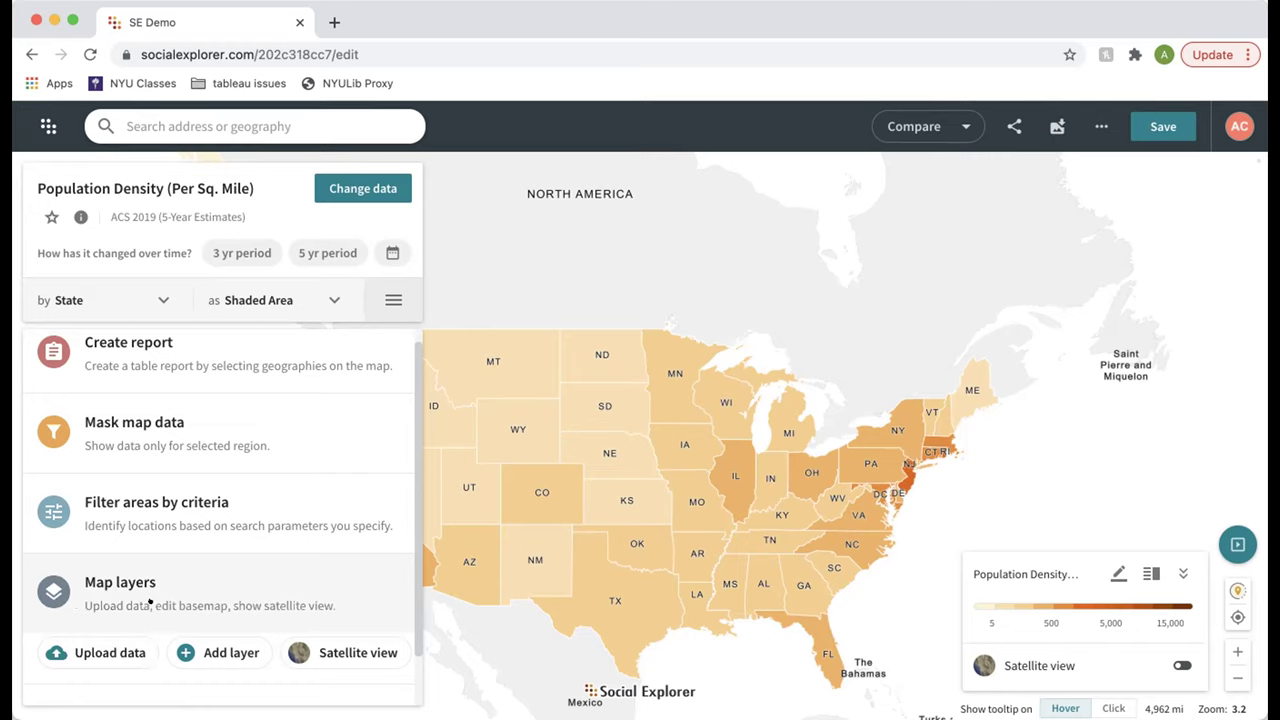
scroll(193, 546, up, 1)
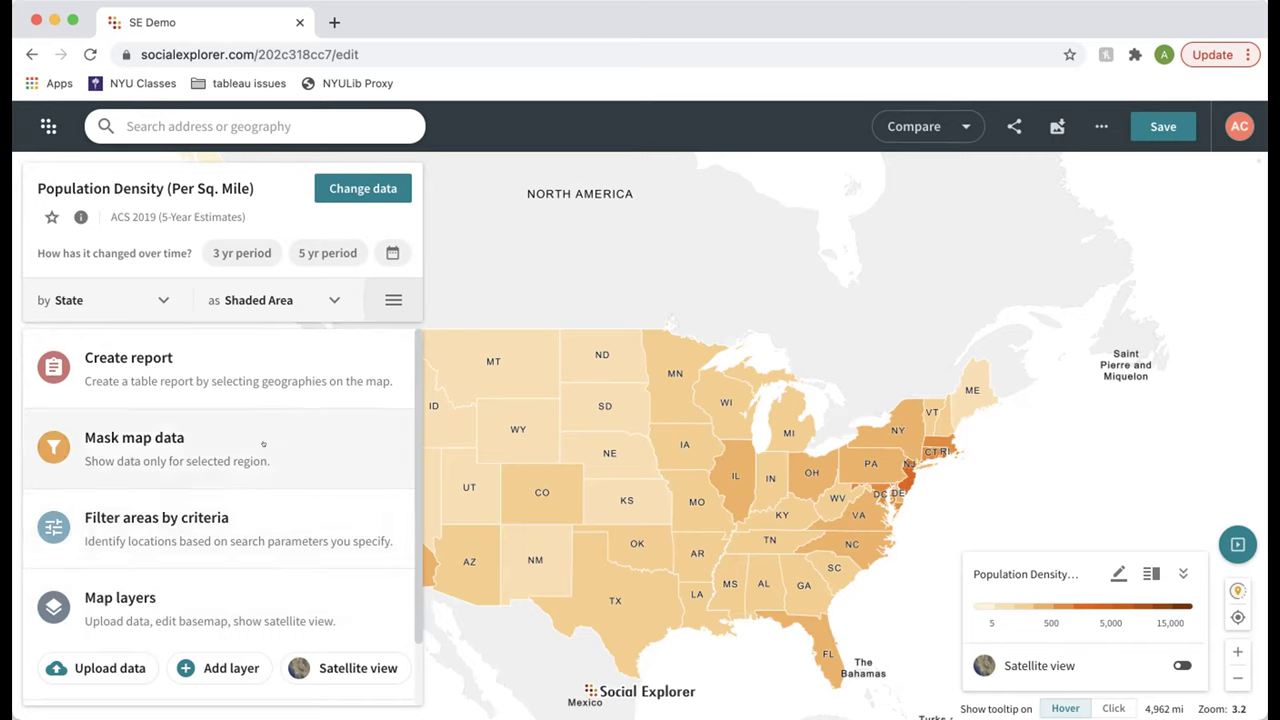
Step: Try to mask the map data at State level to a few selected states, and remove the mask
click(134, 447)
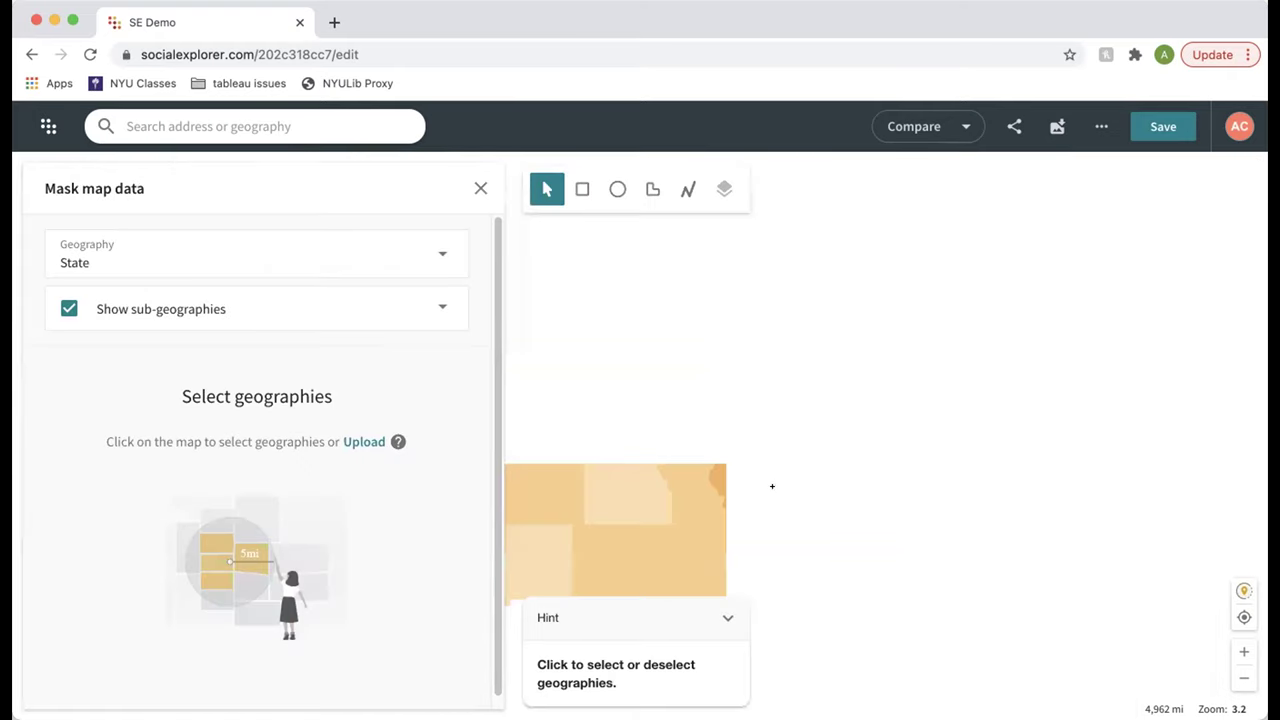
click(738, 488)
click(768, 505)
click(812, 490)
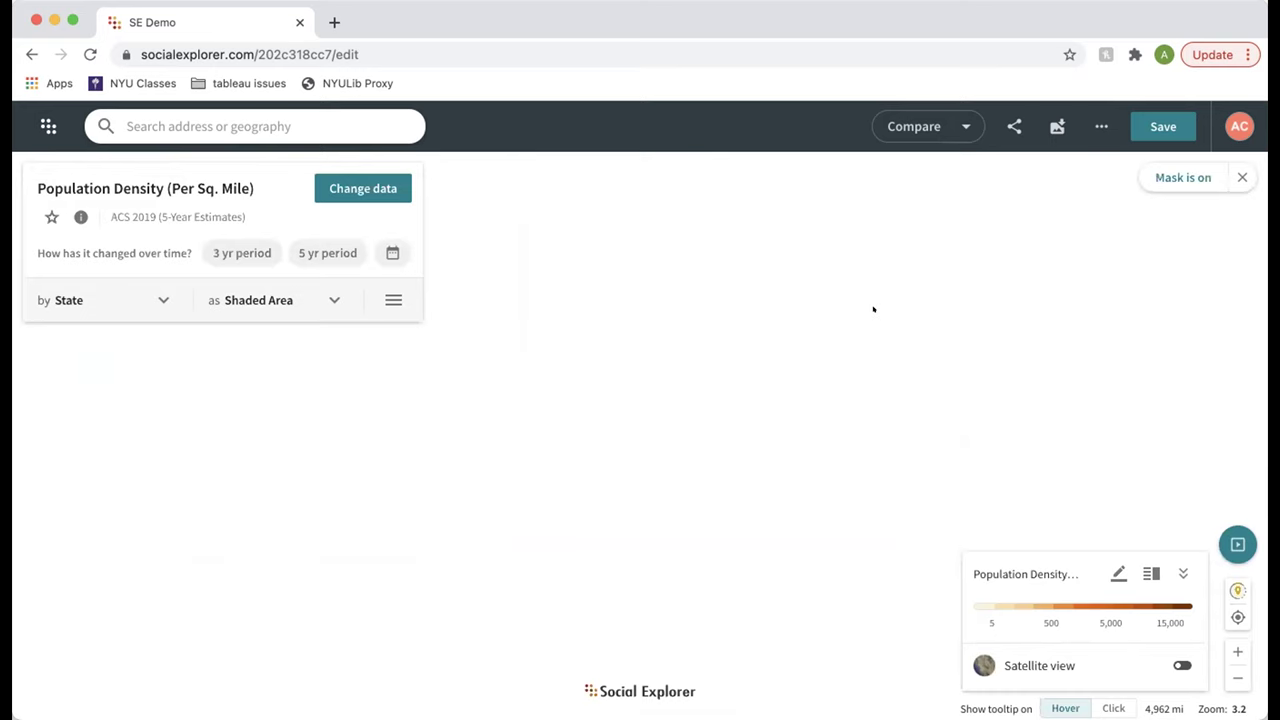
click(1241, 177)
click(1200, 305)
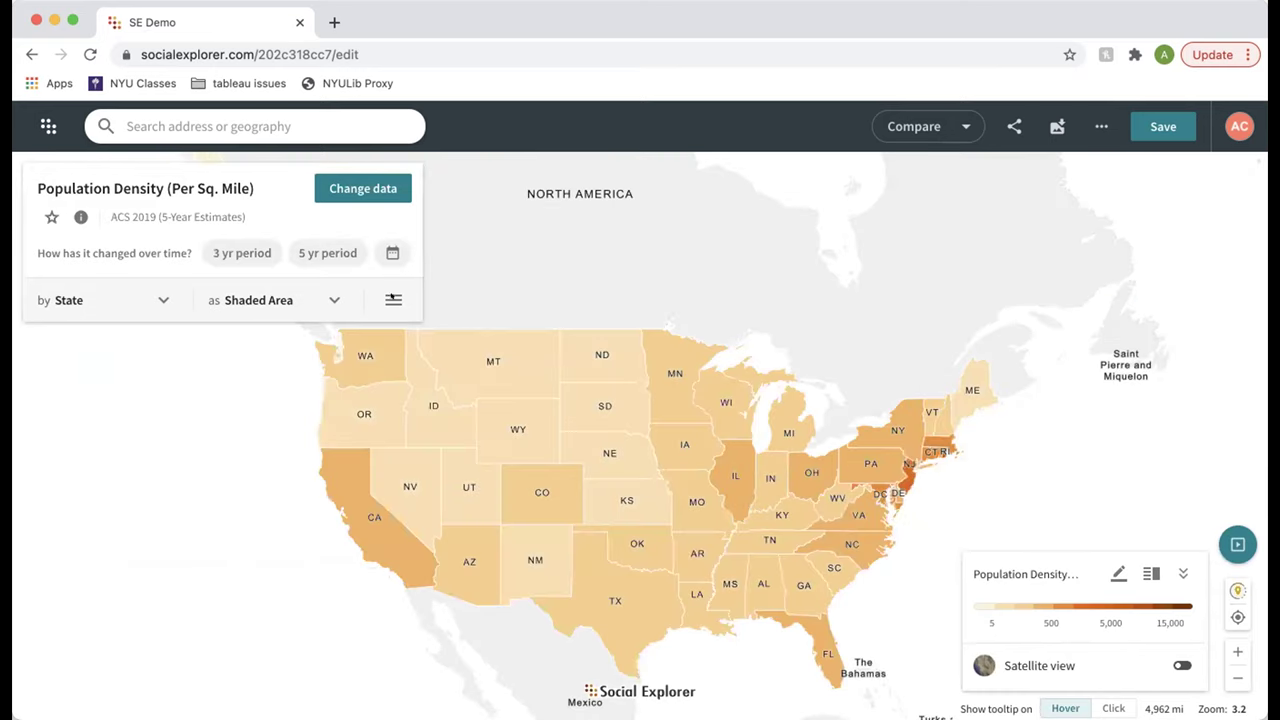
click(393, 299)
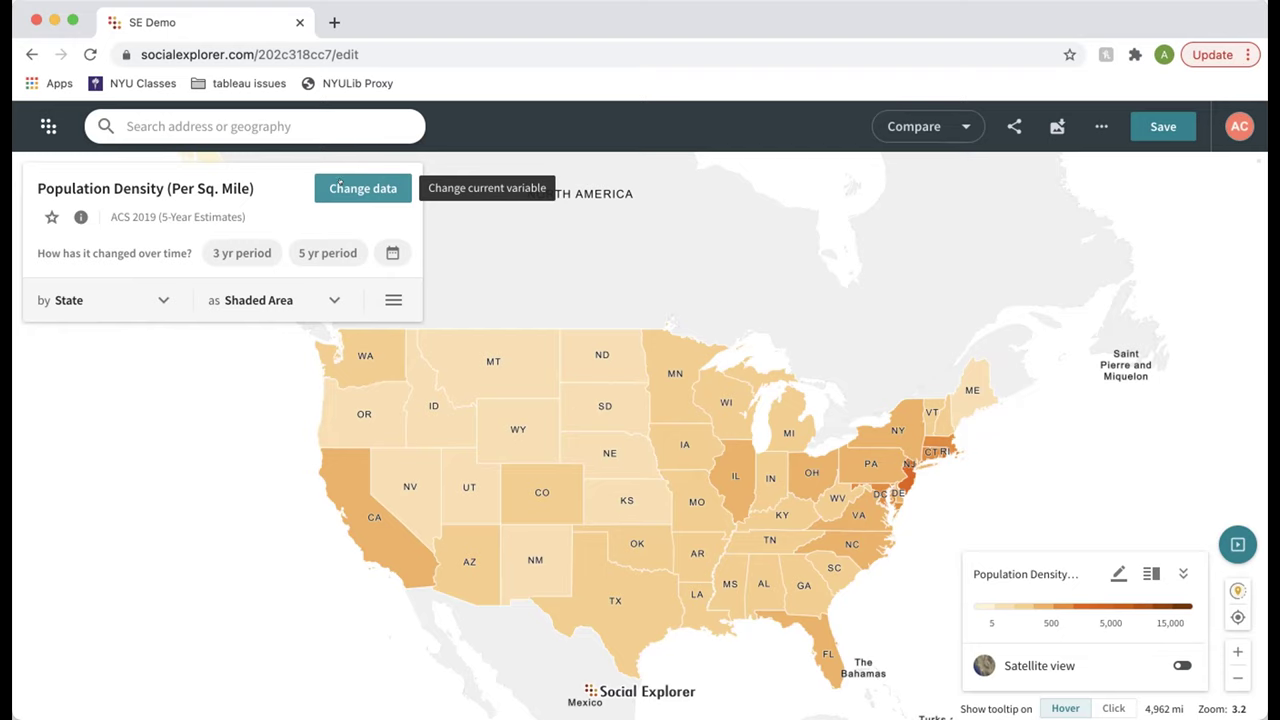
Step: Open the map's data selection and review the data categories offered for 2021 and for 2020
click(340, 185)
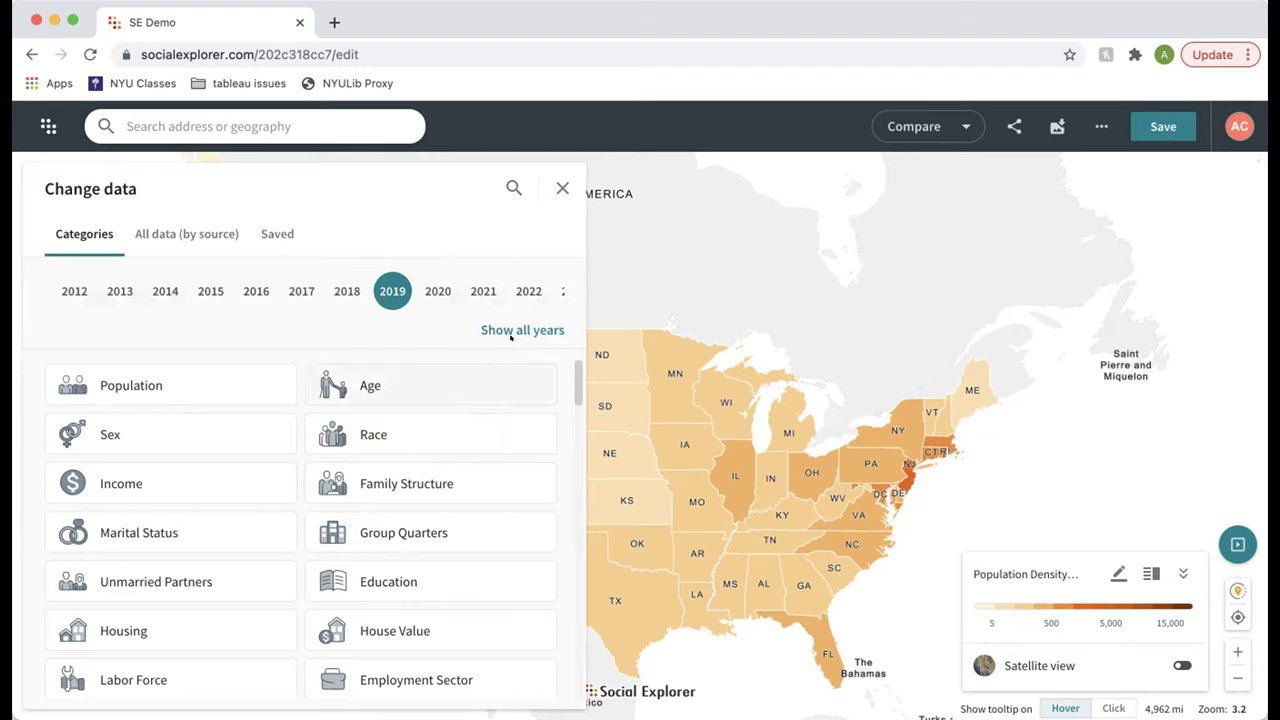
click(468, 287)
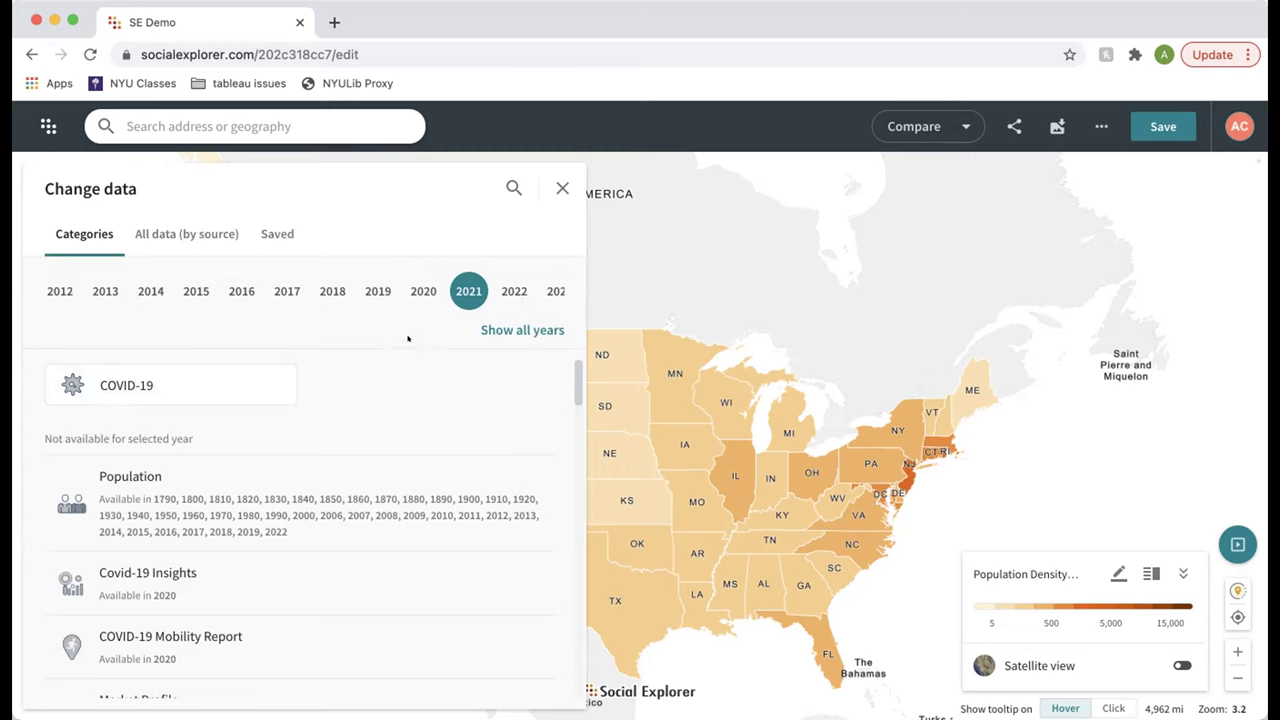
click(422, 290)
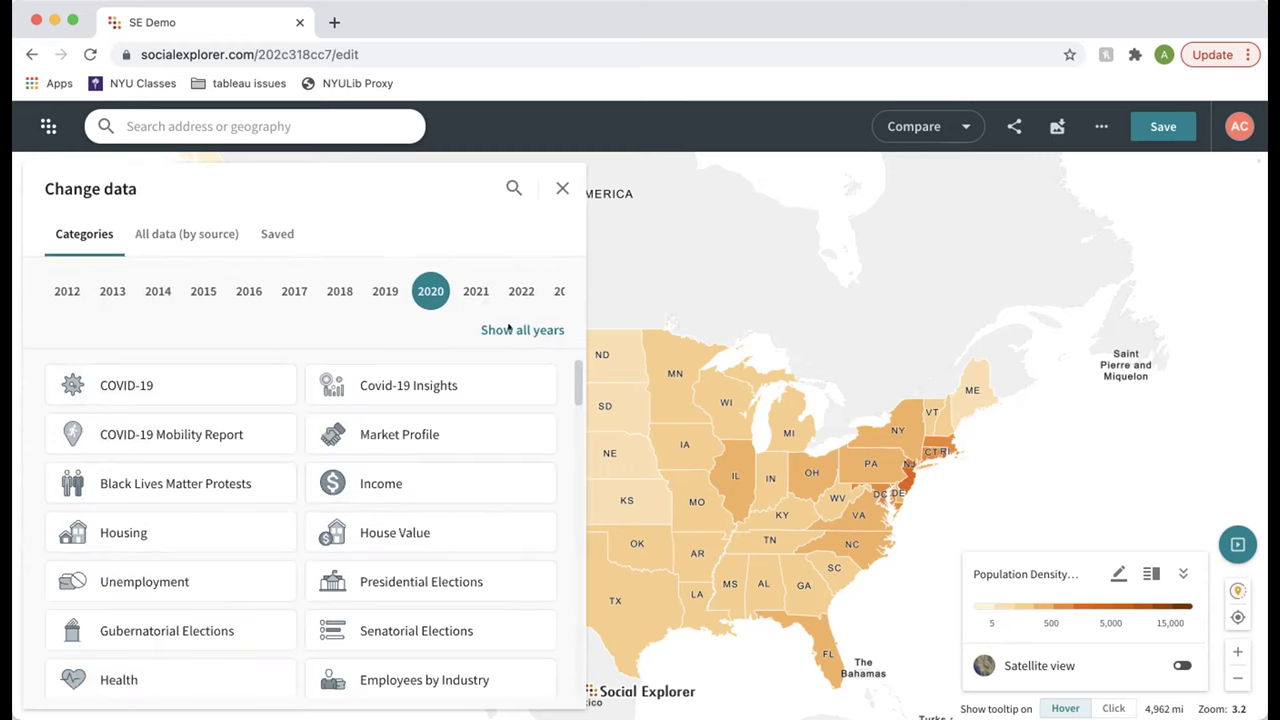
scroll(568, 371, down, 2)
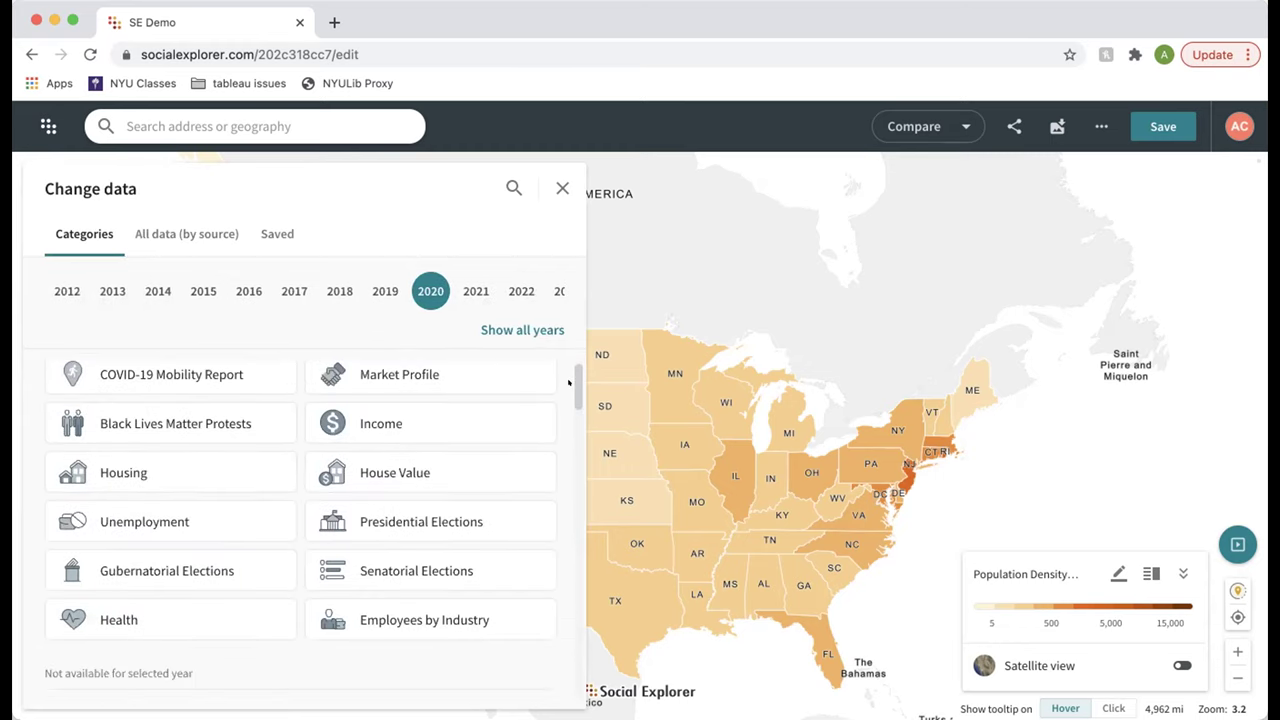
scroll(568, 378, up, 2)
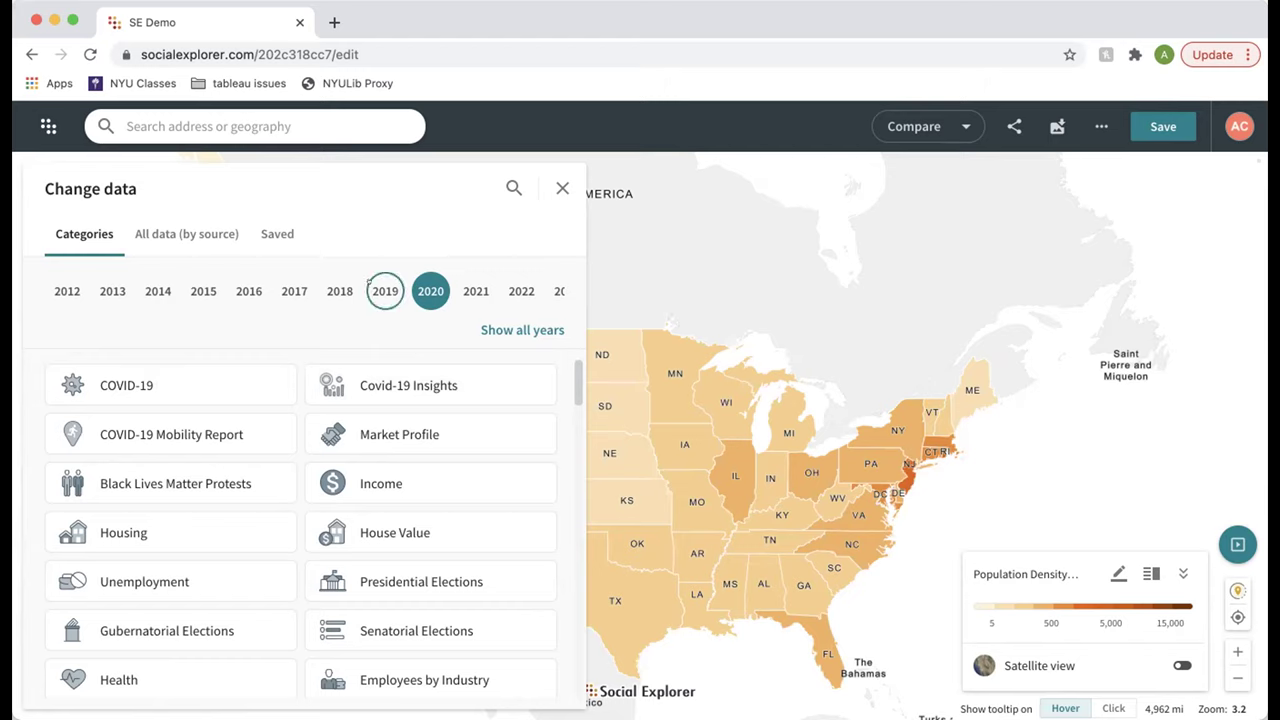
Step: Set the data year back to 2019 and look through the categories available for that year
click(372, 284)
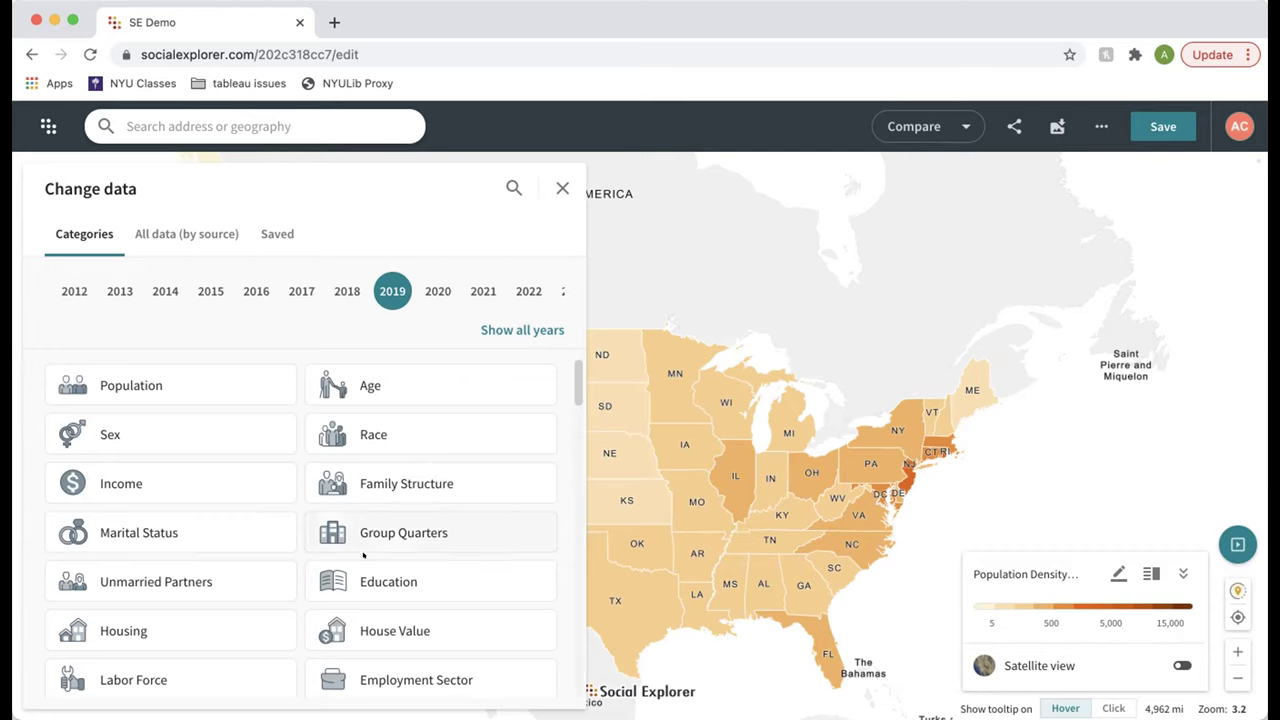
scroll(570, 384, down, 3)
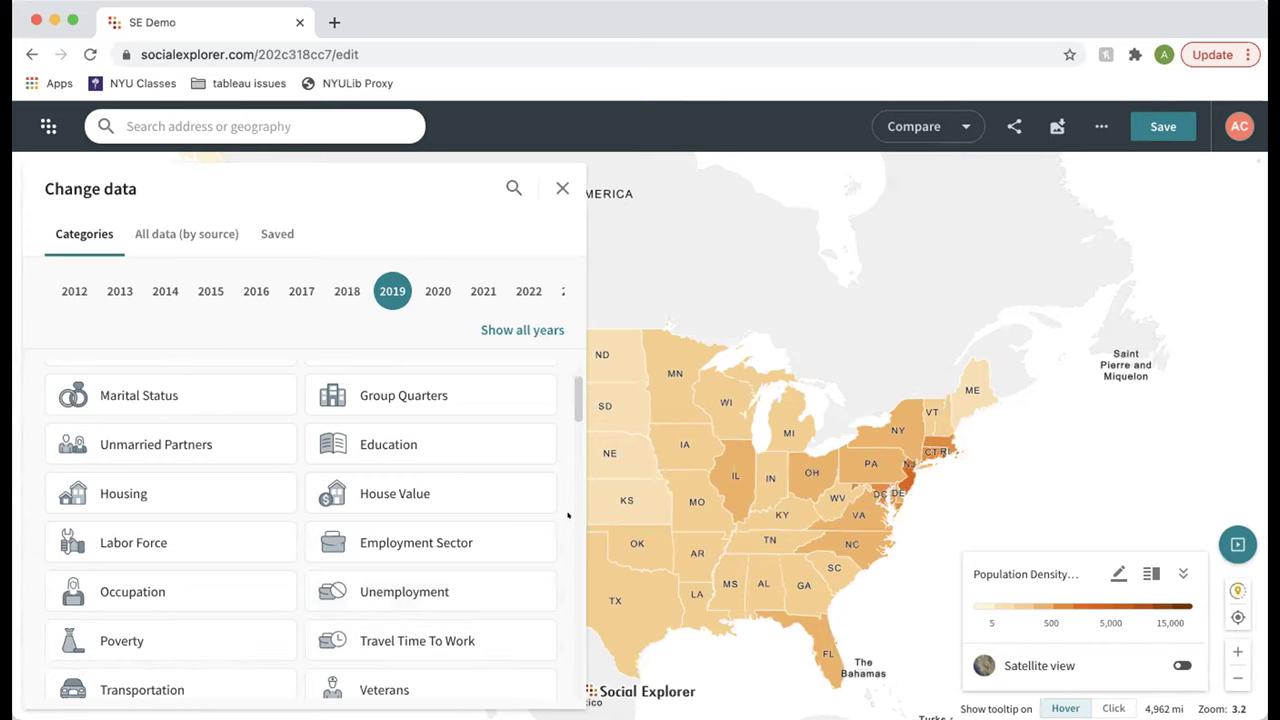
scroll(568, 410, down, 2)
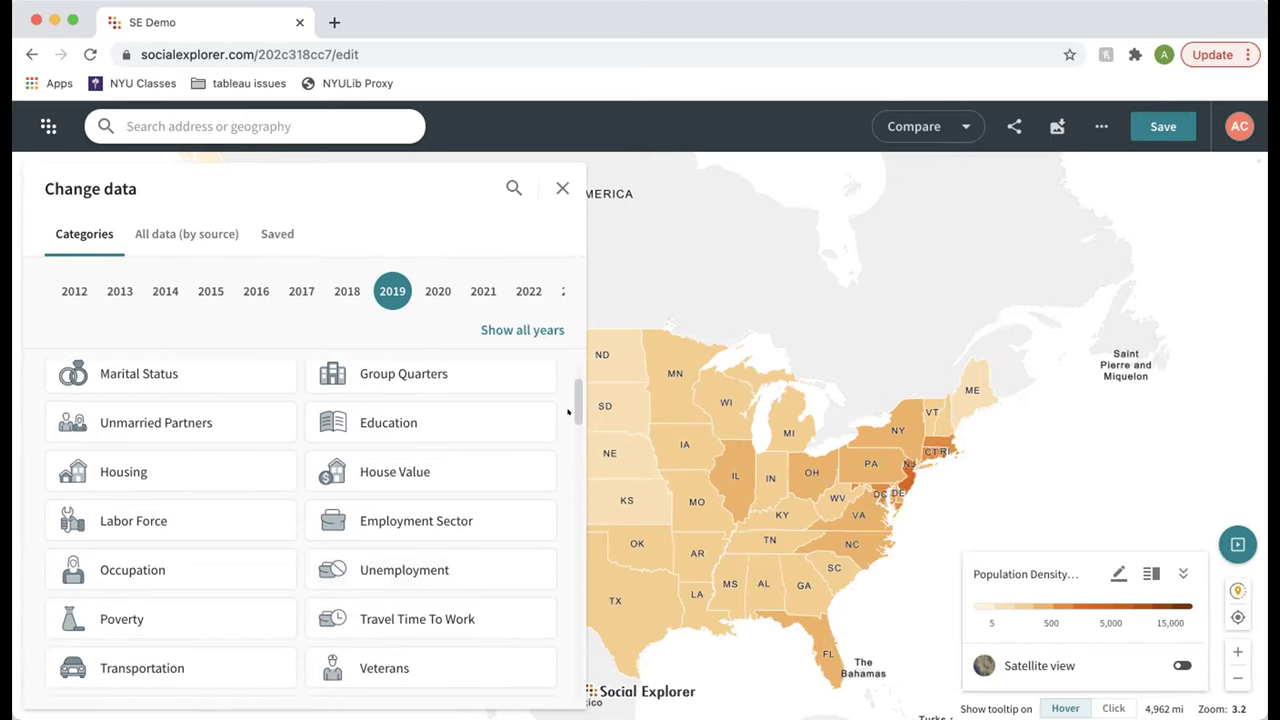
scroll(568, 413, down, 3)
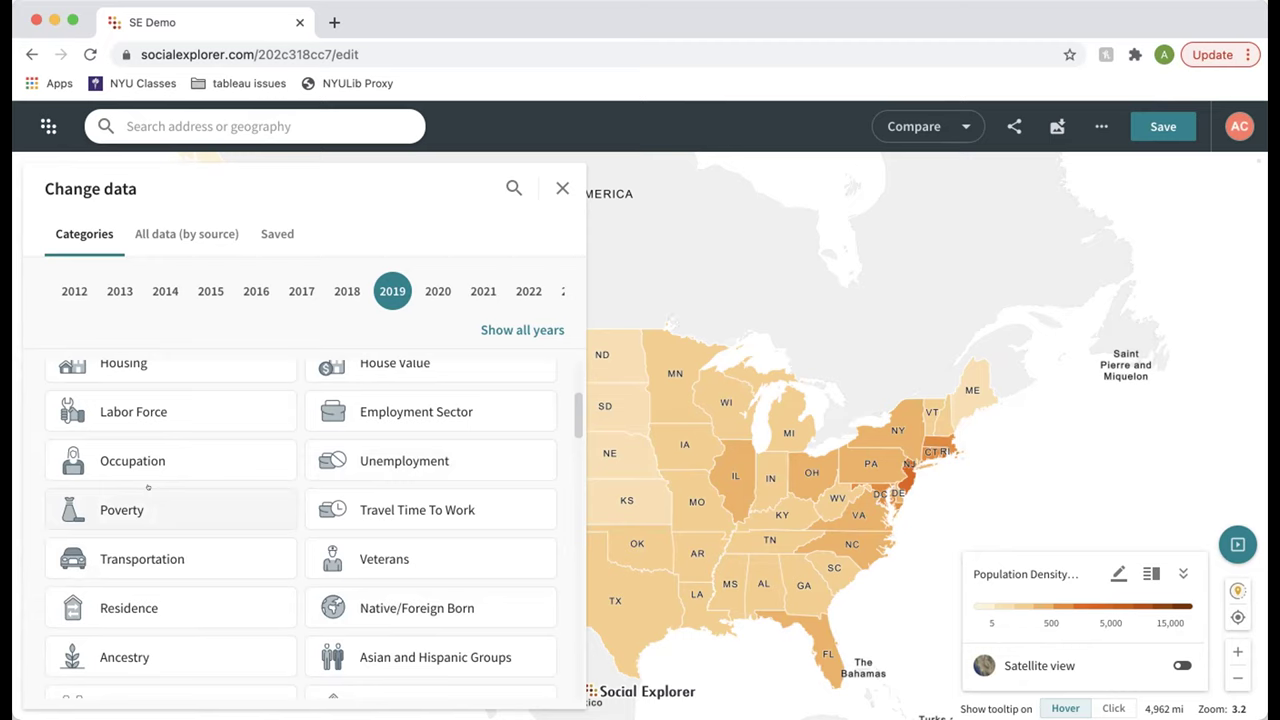
scroll(171, 460, up, 1)
scroll(207, 455, down, 3)
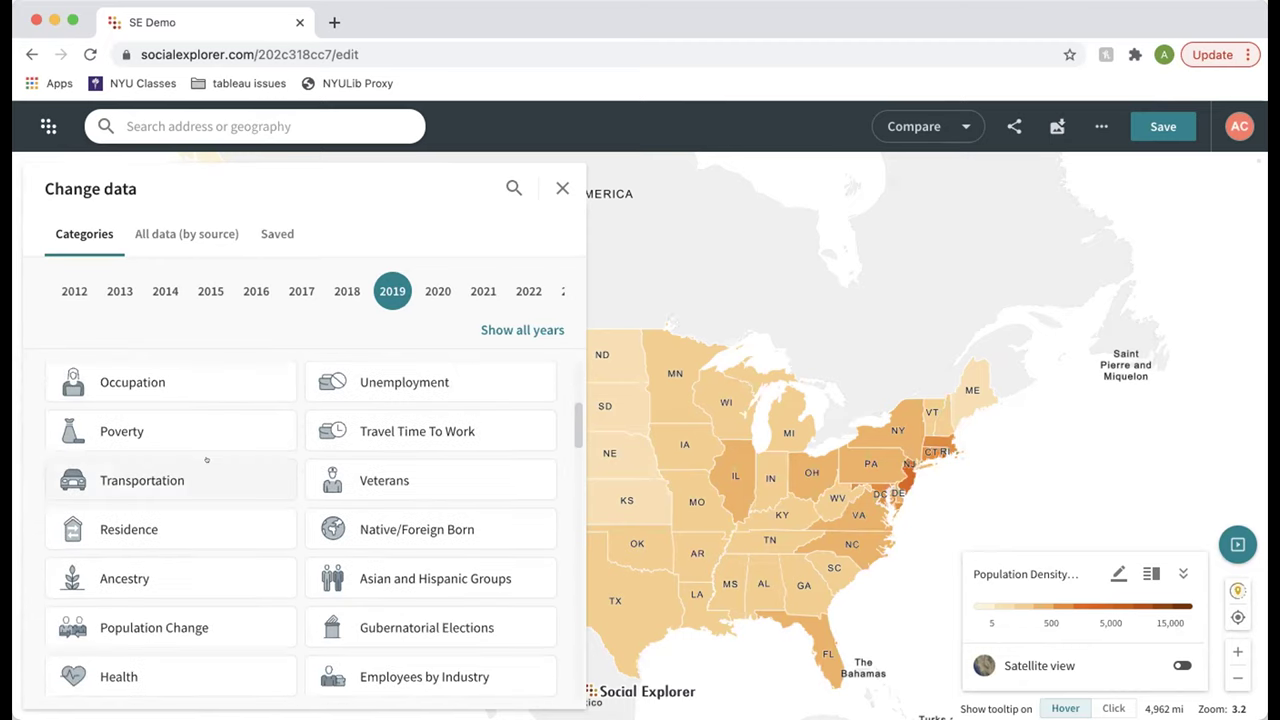
scroll(207, 458, down, 1)
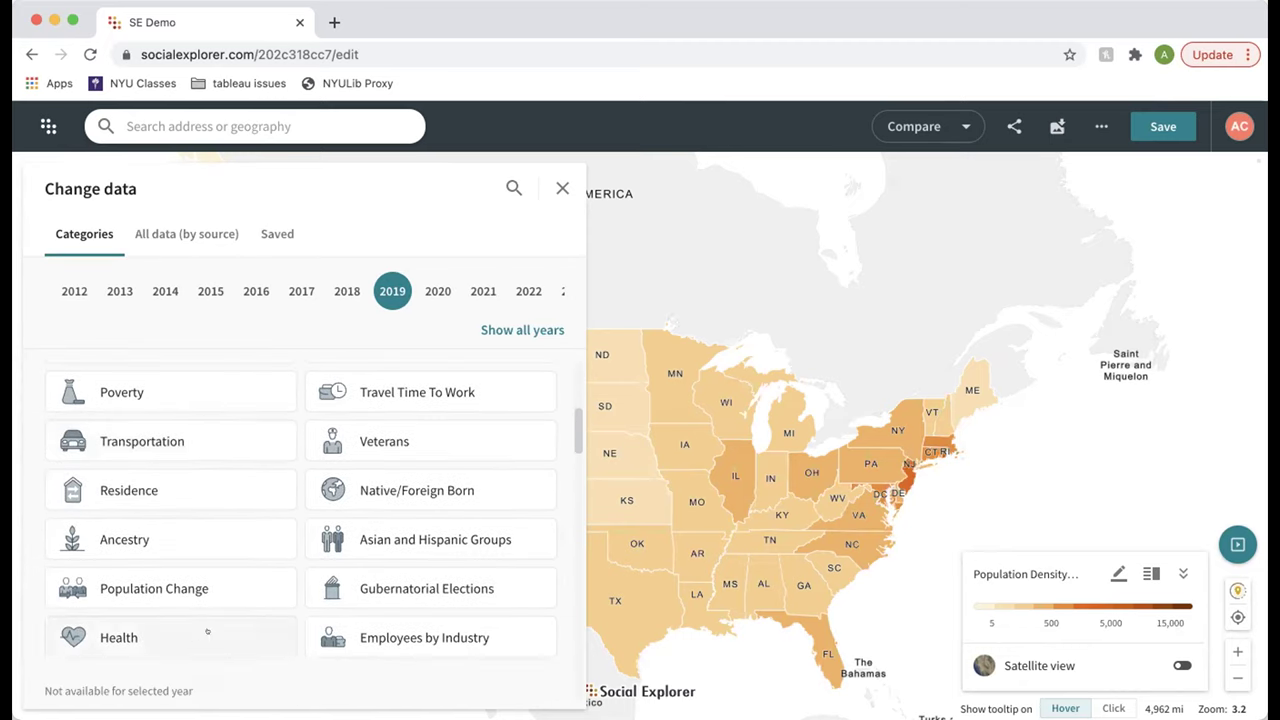
Step: Examine the categories not available for 2019 and the years in which each is offered, from COVID-19 to Disabilities
scroll(255, 605, down, 5)
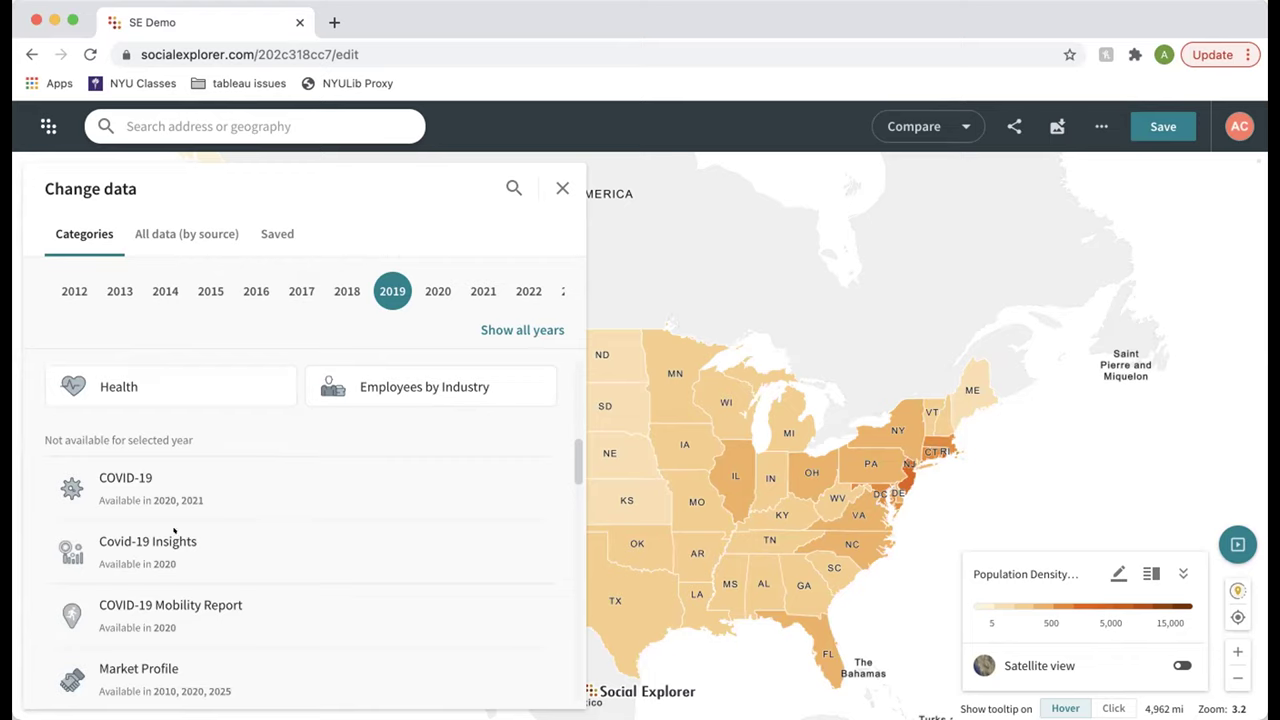
scroll(334, 557, down, 5)
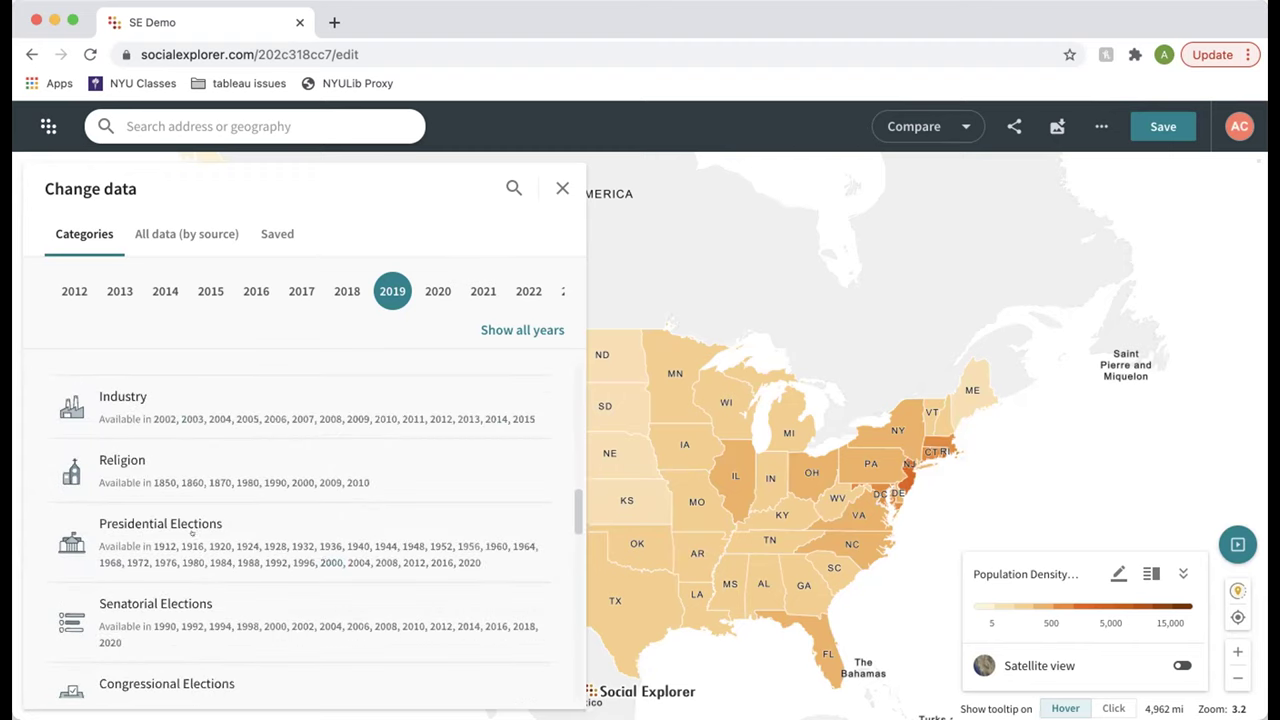
scroll(205, 555, up, 1)
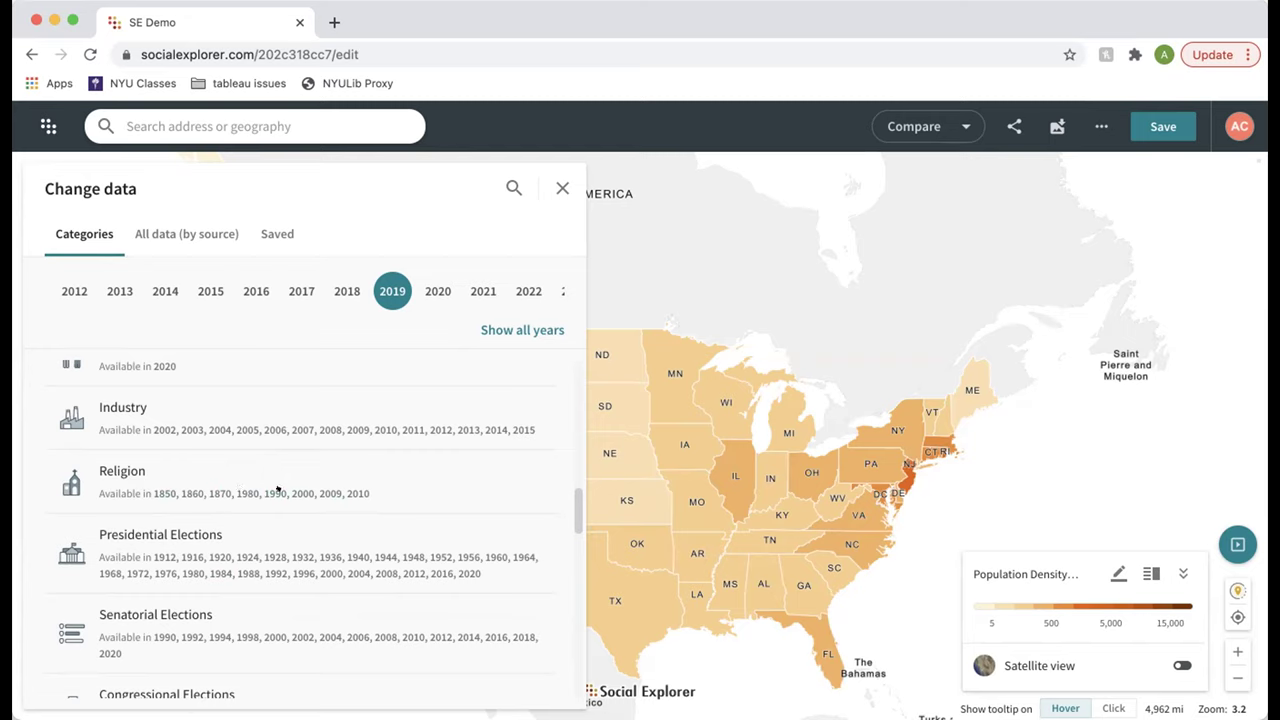
scroll(281, 491, down, 3)
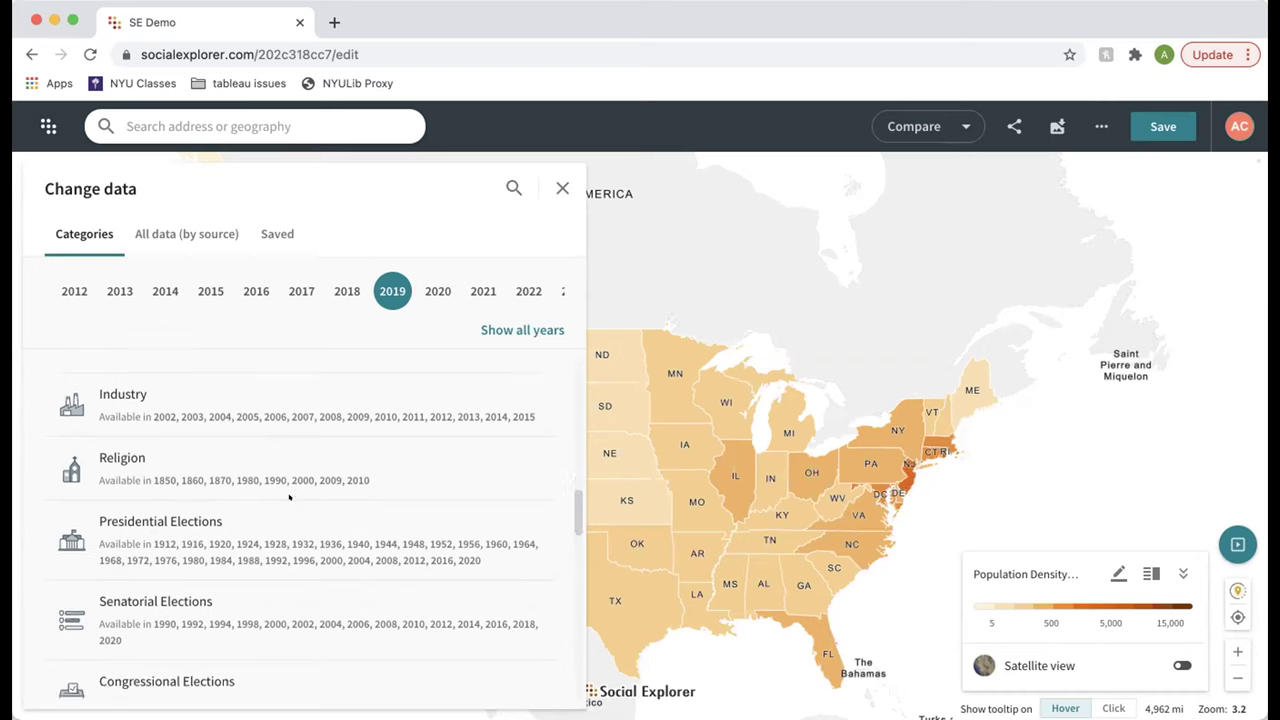
scroll(405, 555, down, 2)
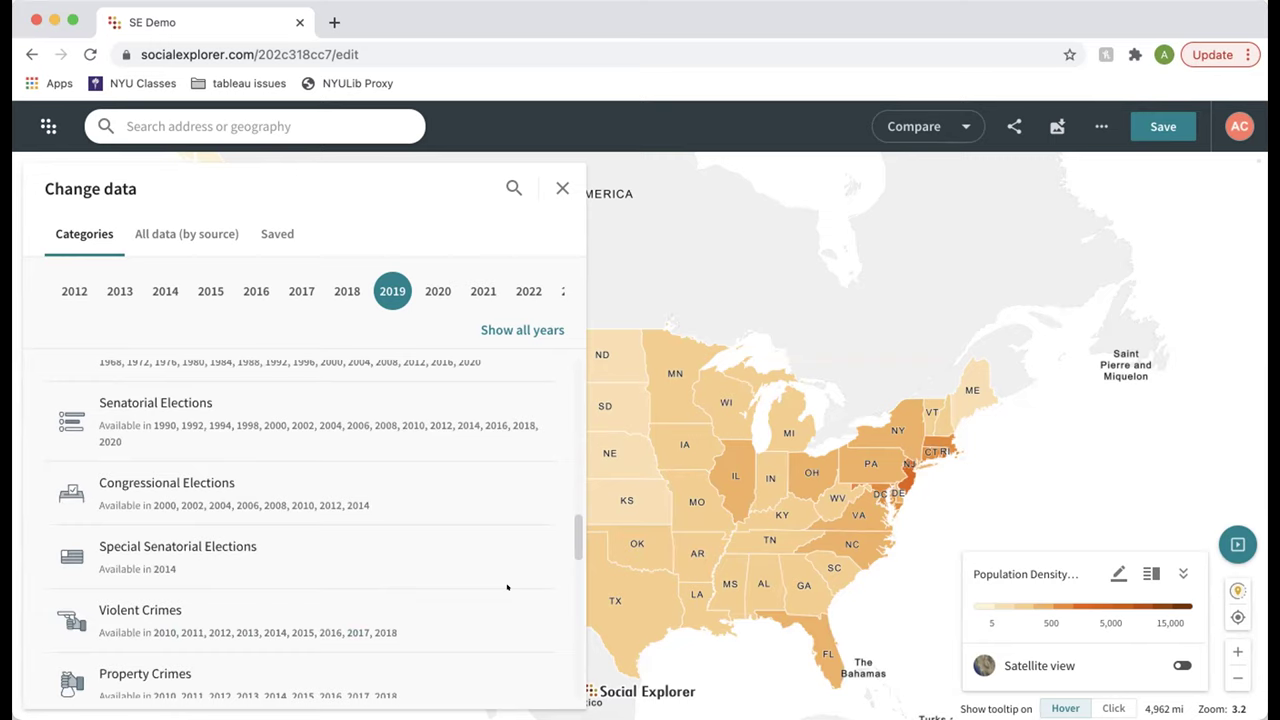
scroll(507, 587, down, 5)
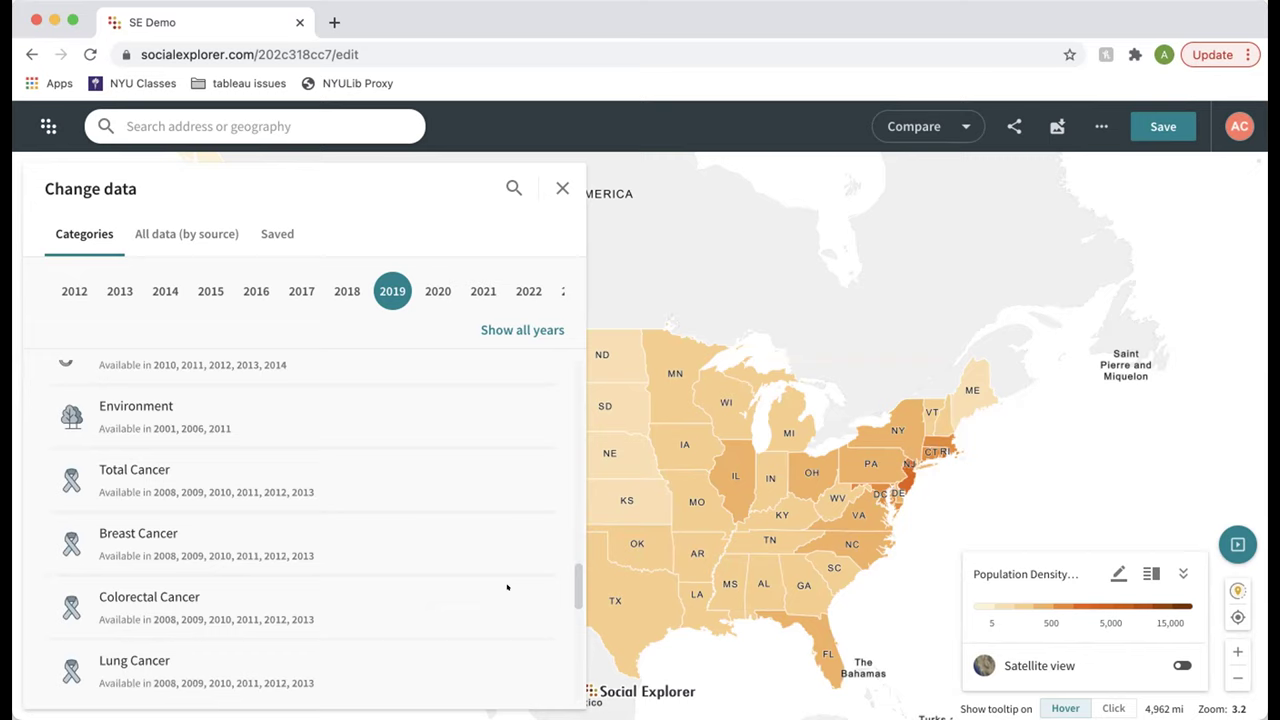
scroll(507, 587, down, 7)
scroll(507, 587, down, 5)
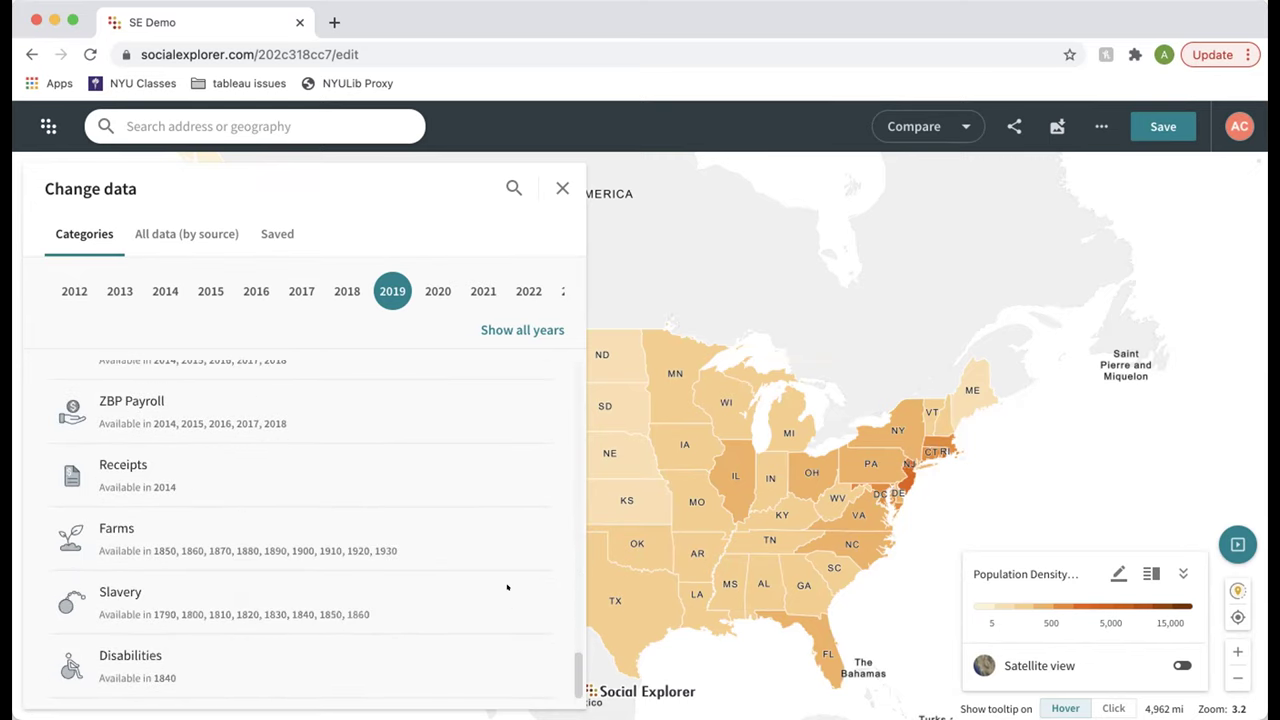
scroll(507, 587, up, 15)
scroll(495, 599, up, 10)
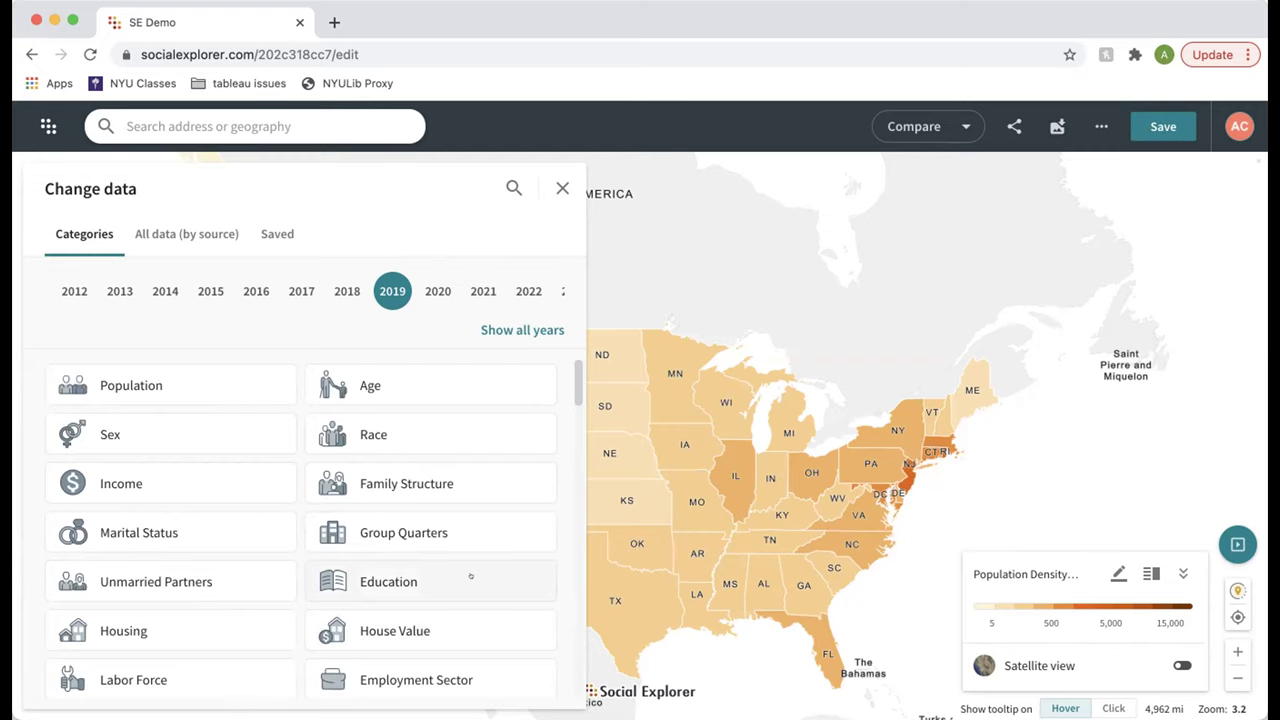
Step: Map 2019 Education data for Population 25 Years and Over, trying Less than High School and High School Diploma before choosing Bachelor's Degree or Better
click(481, 577)
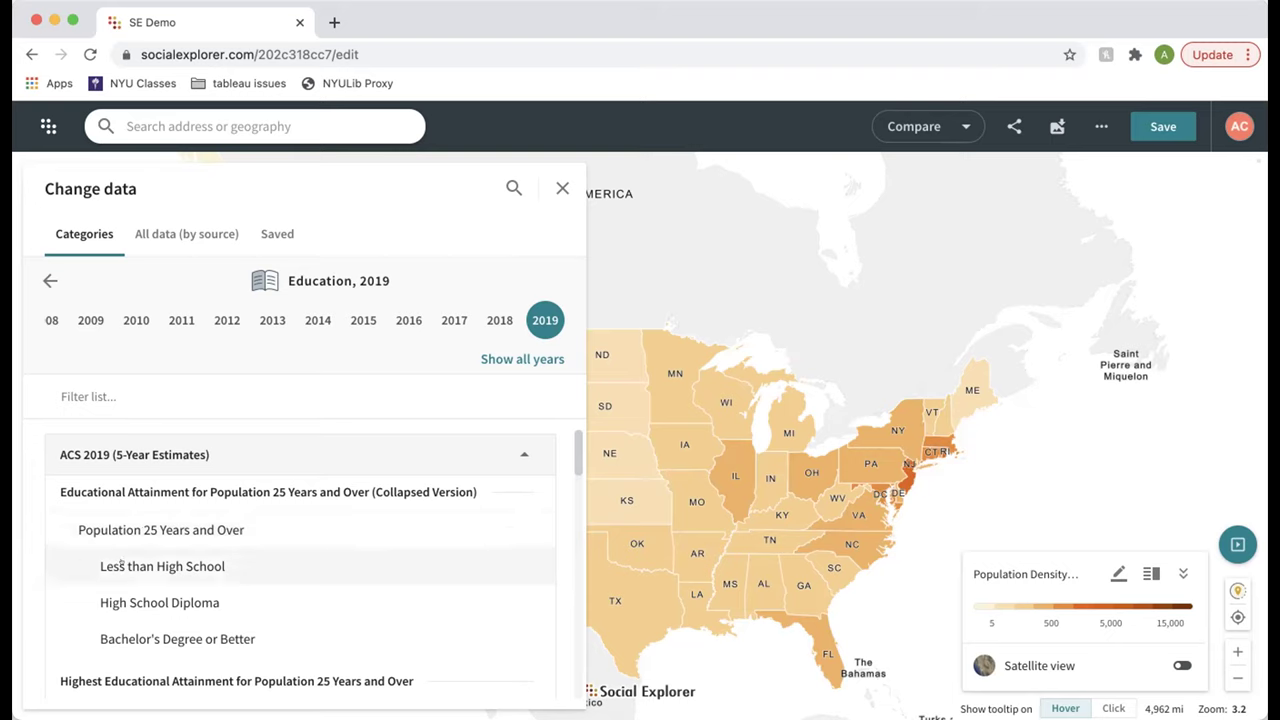
click(190, 565)
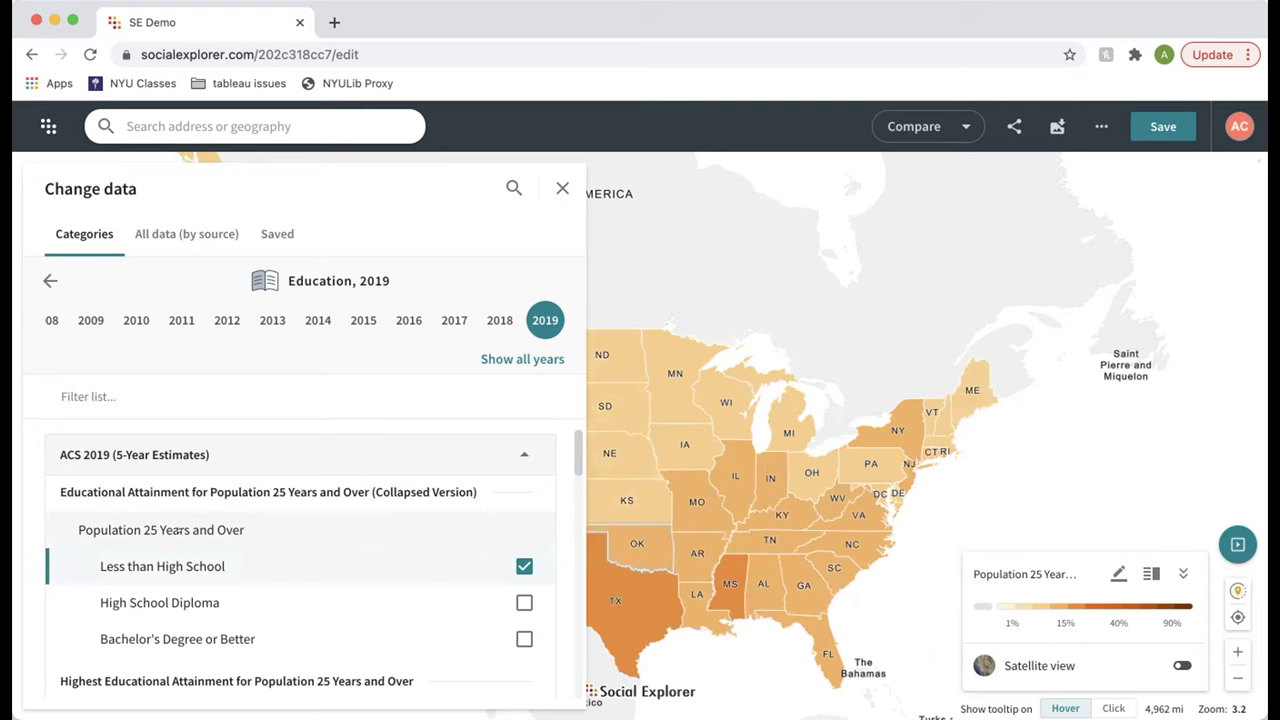
drag(667, 601, 873, 541)
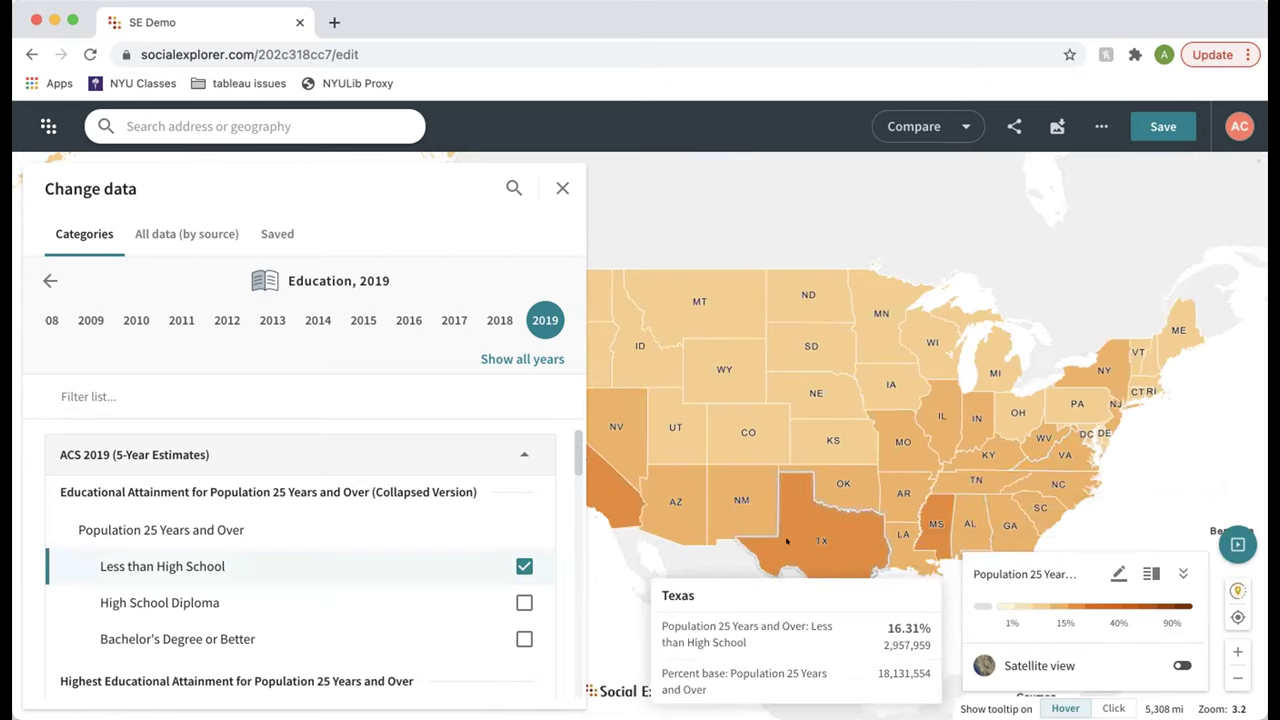
click(280, 602)
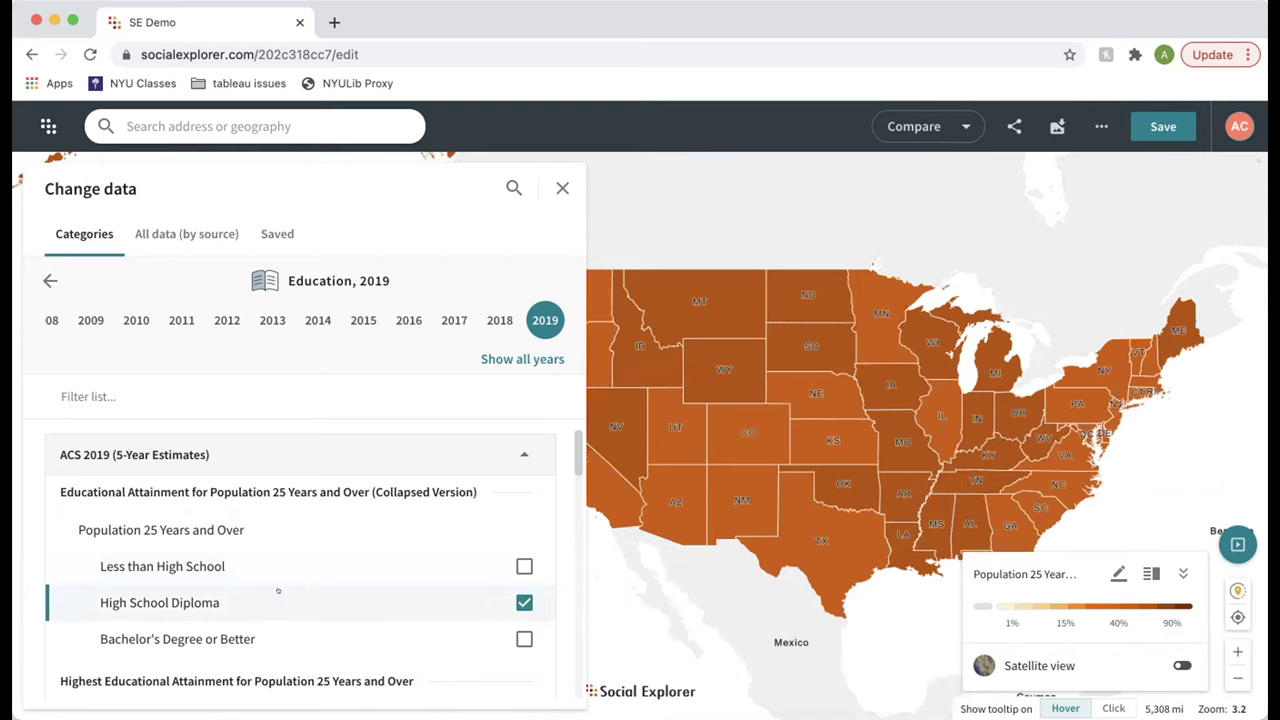
click(223, 636)
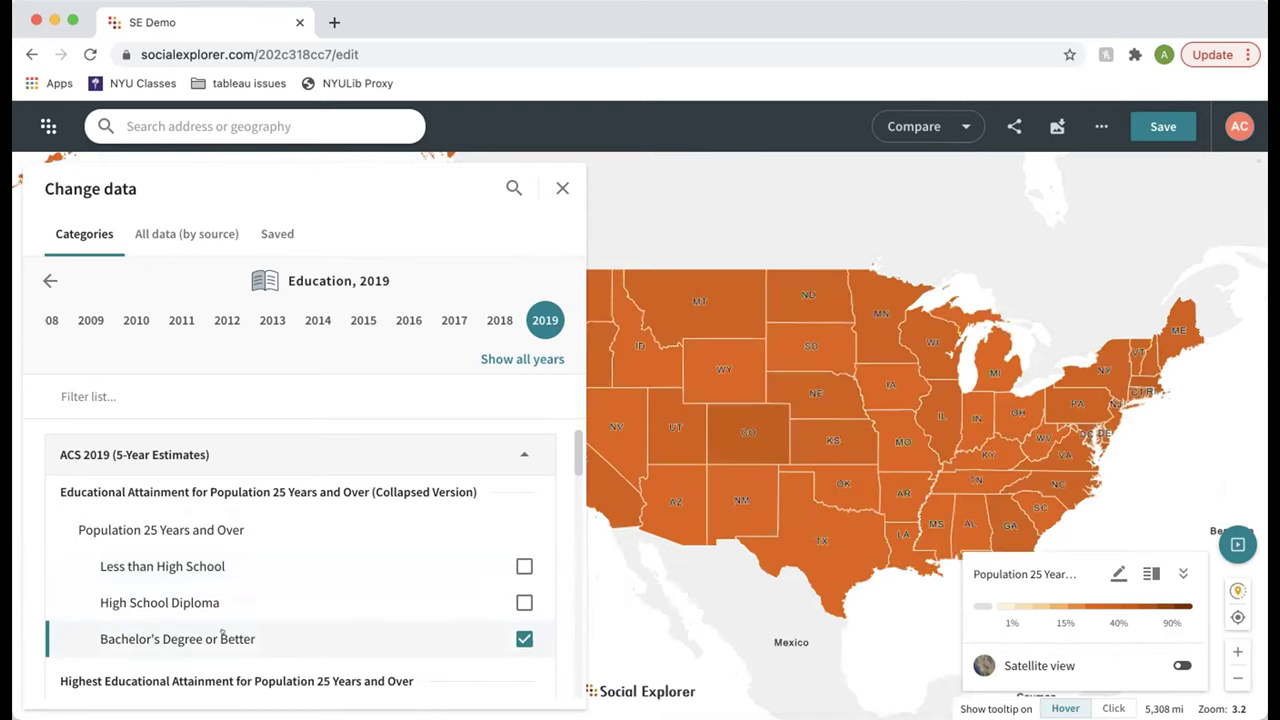
Step: Examine the 2019 Education variables for highest educational attainment of the total and male population 25 years and over
scroll(322, 548, down, 1)
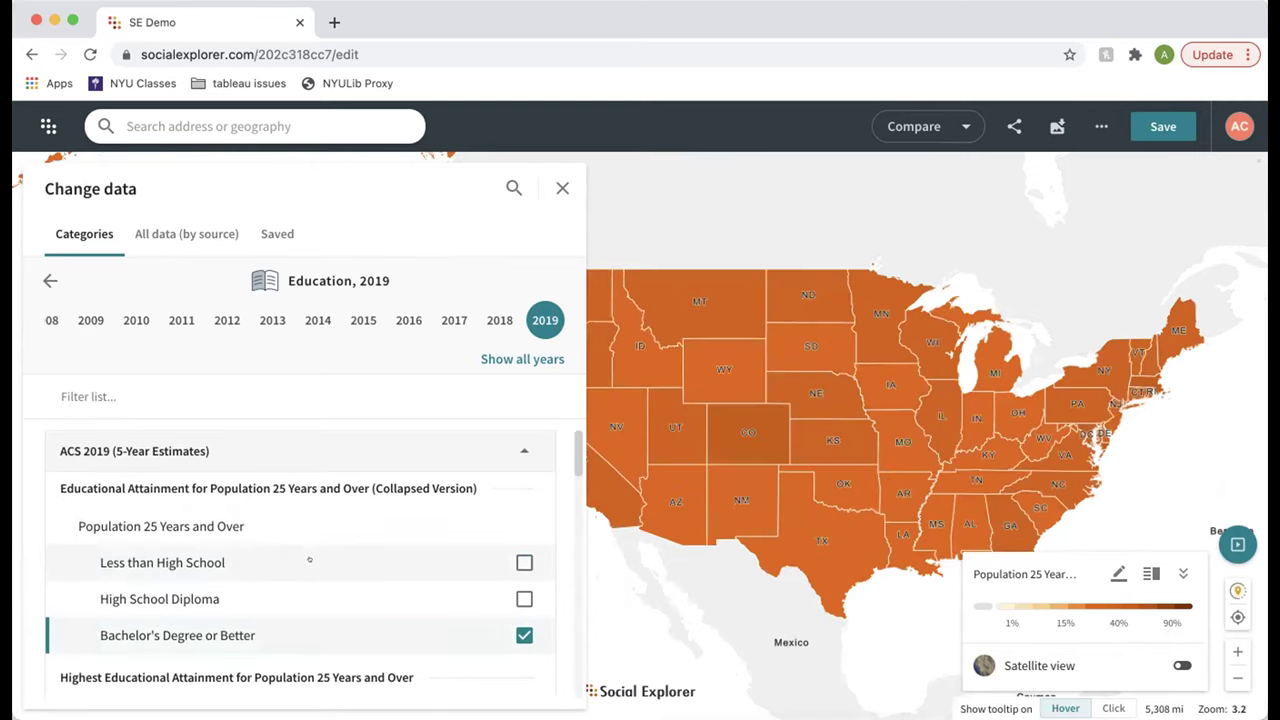
scroll(322, 548, down, 5)
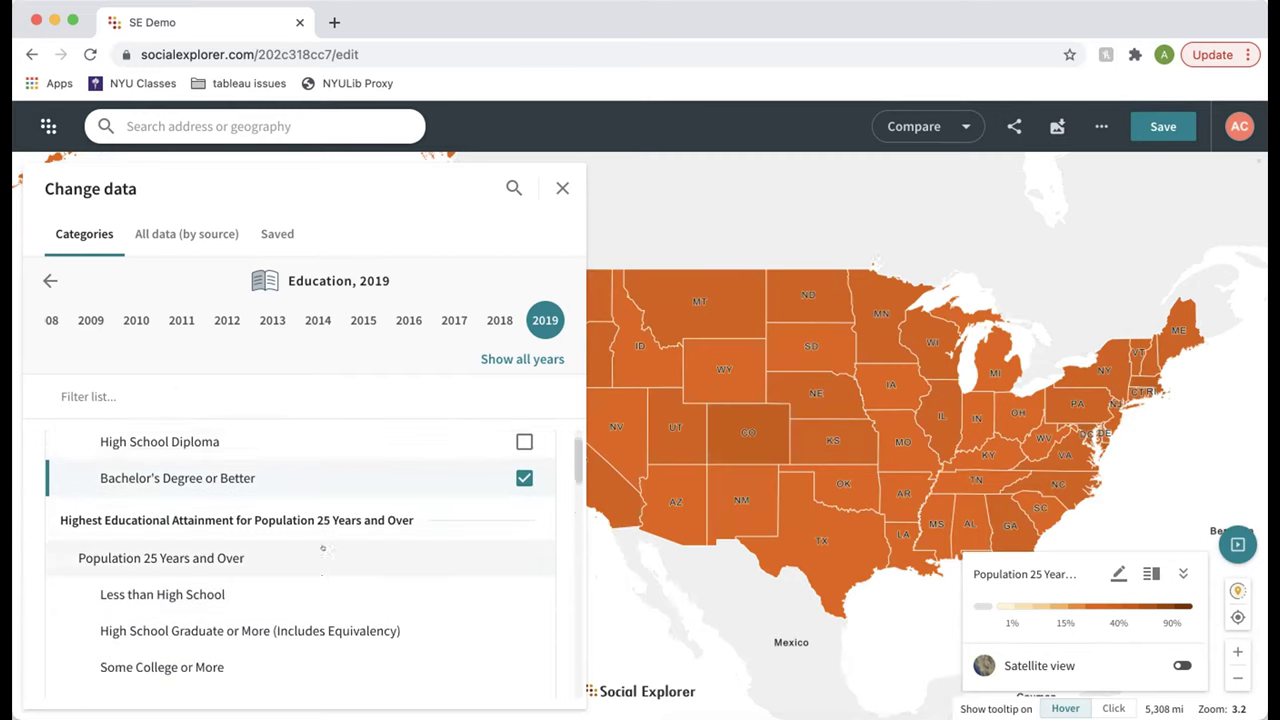
scroll(322, 548, down, 3)
scroll(322, 548, up, 2)
scroll(322, 548, up, 5)
scroll(223, 560, down, 3)
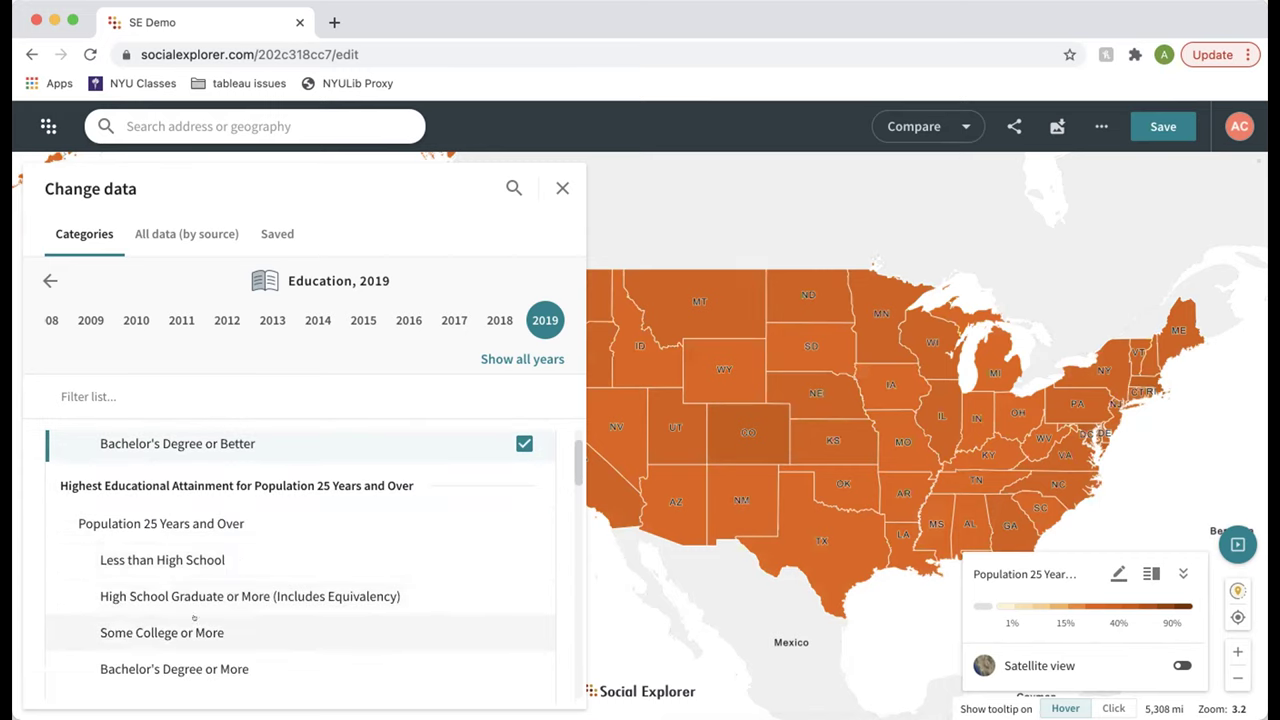
scroll(238, 574, down, 1)
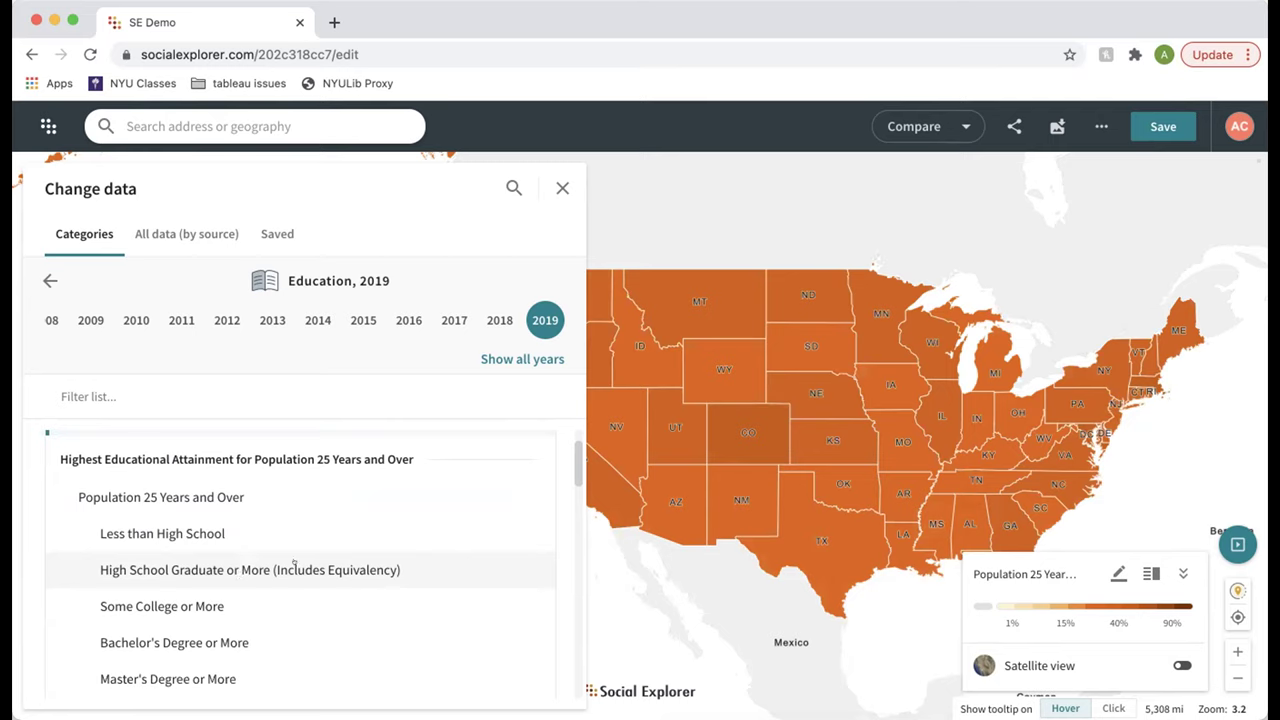
scroll(268, 573, down, 1)
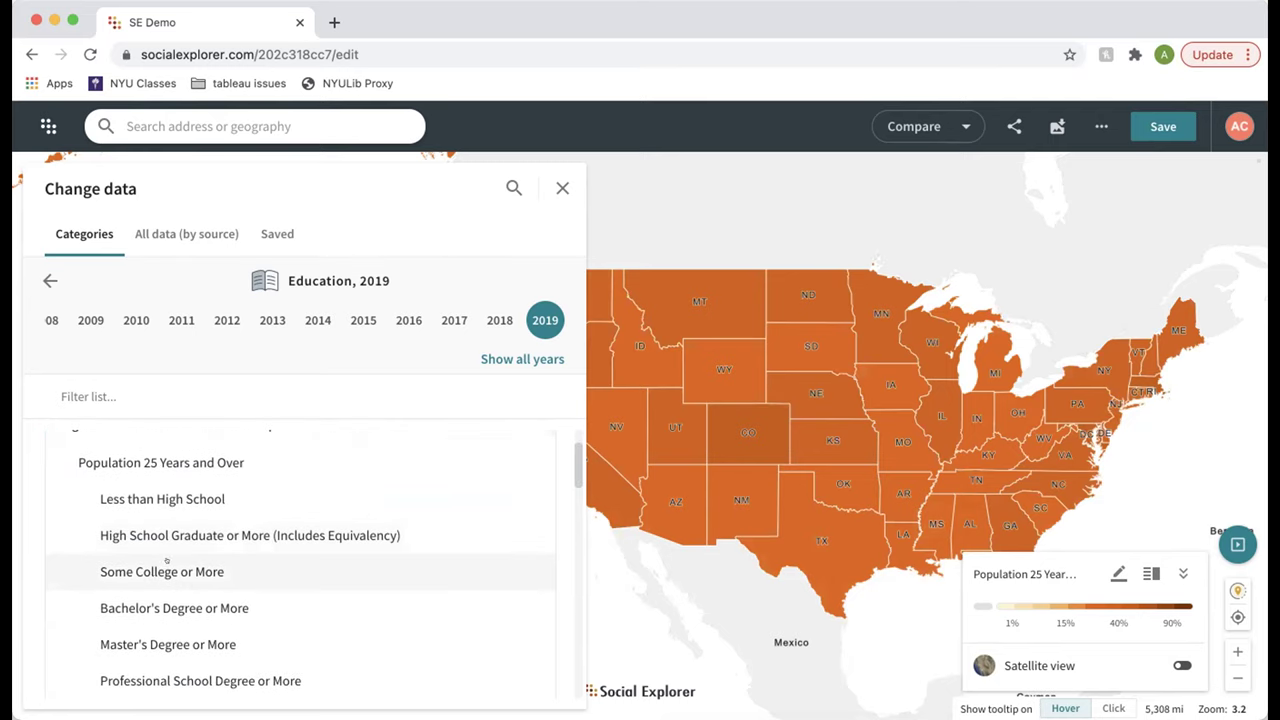
scroll(180, 566, down, 1)
scroll(165, 562, down, 2)
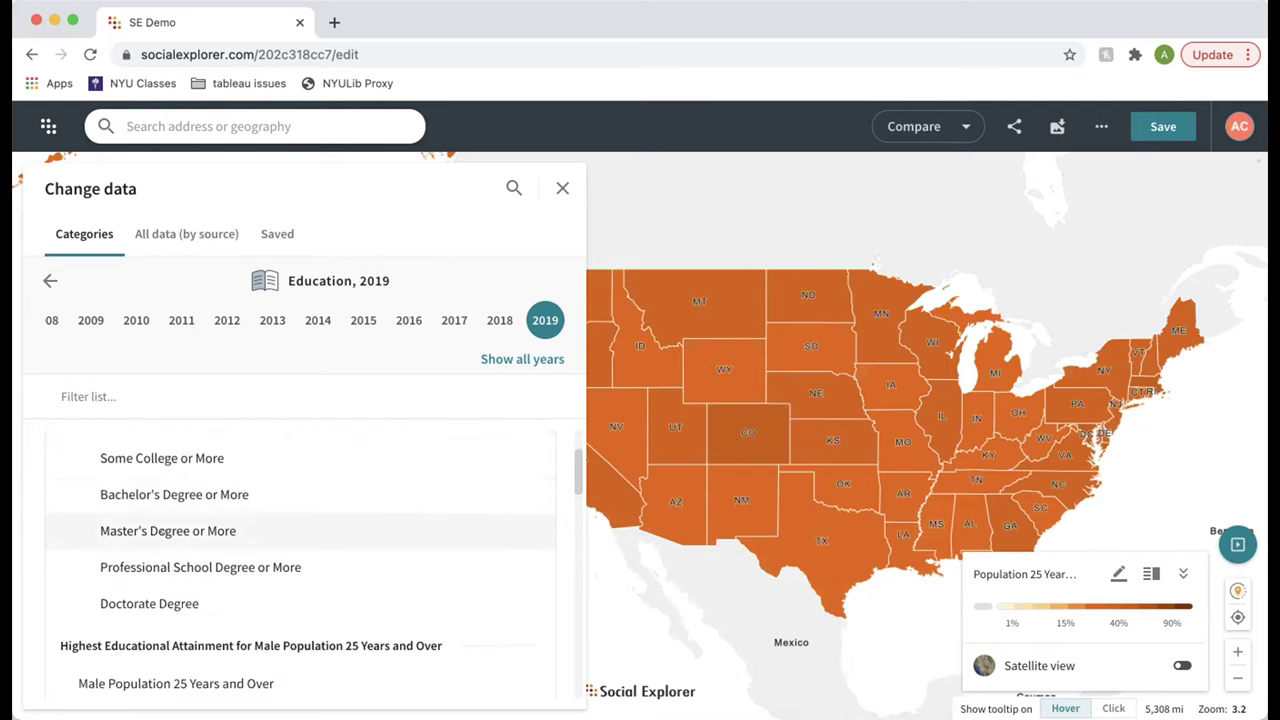
scroll(149, 604, down, 2)
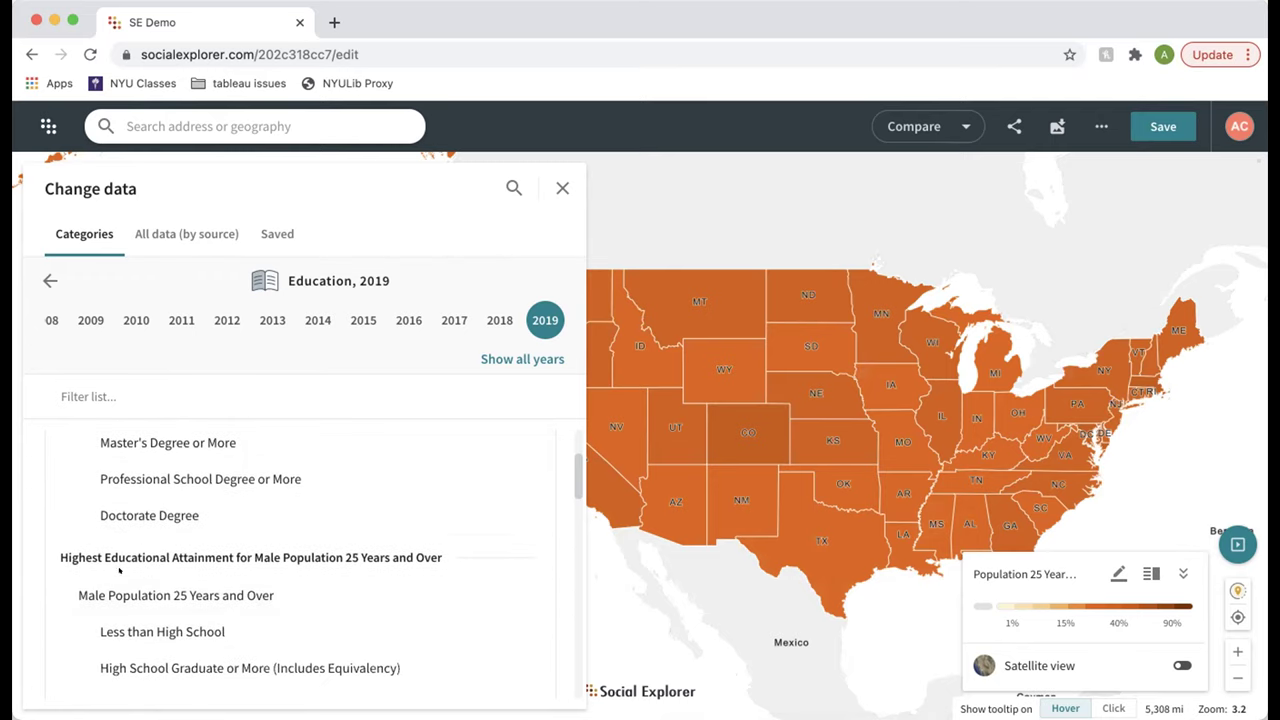
Step: Look through the 2019 Education variables for school enrollment and for public and private school levels
scroll(120, 562, down, 10)
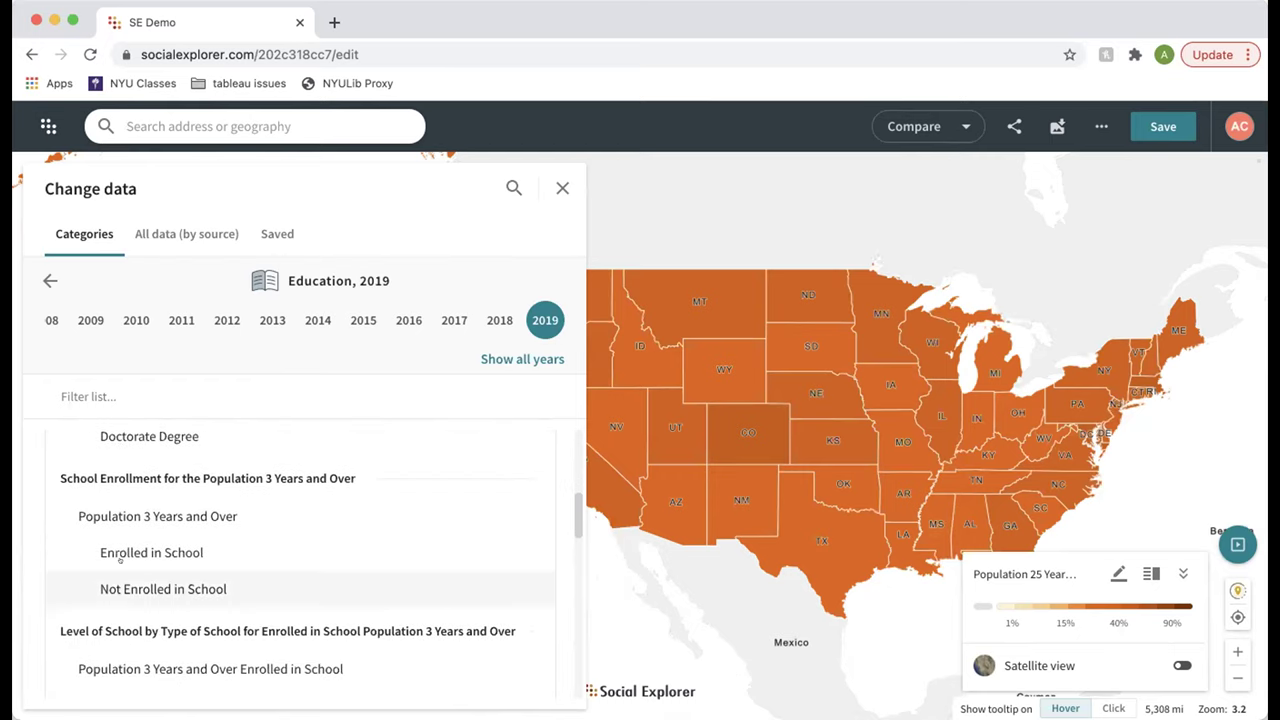
scroll(150, 552, down, 1)
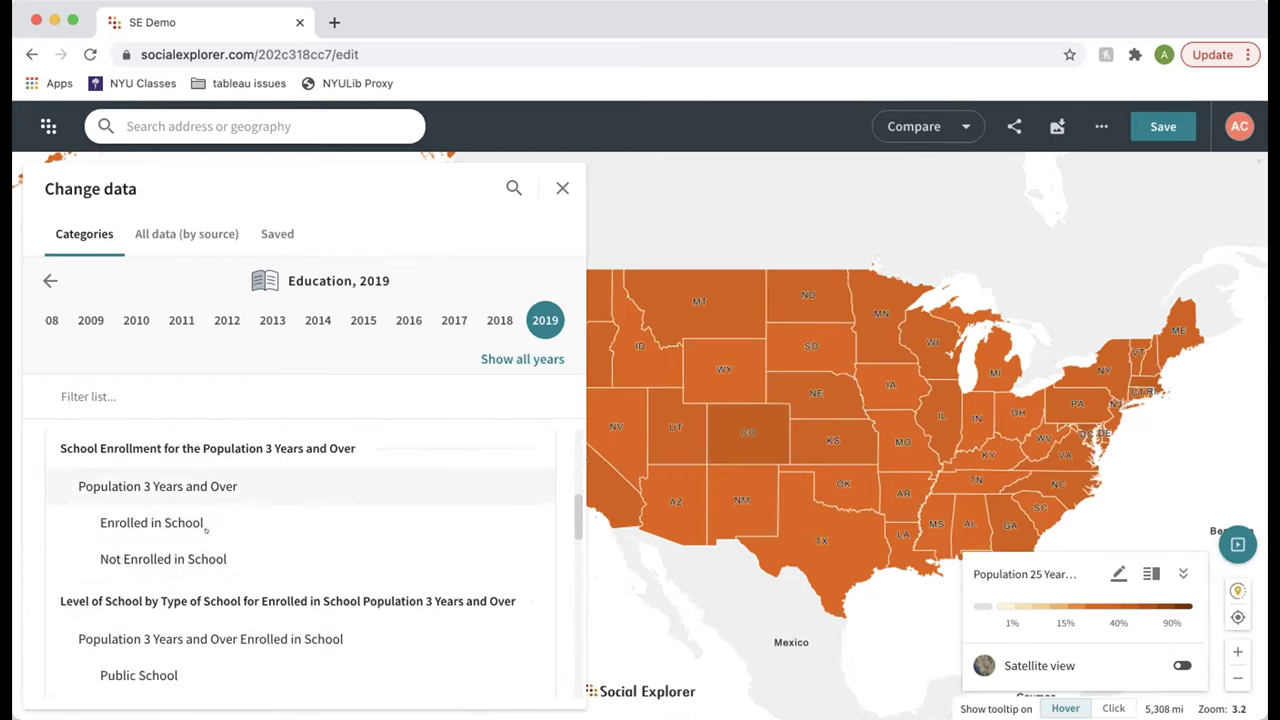
scroll(200, 560, down, 4)
scroll(236, 558, down, 4)
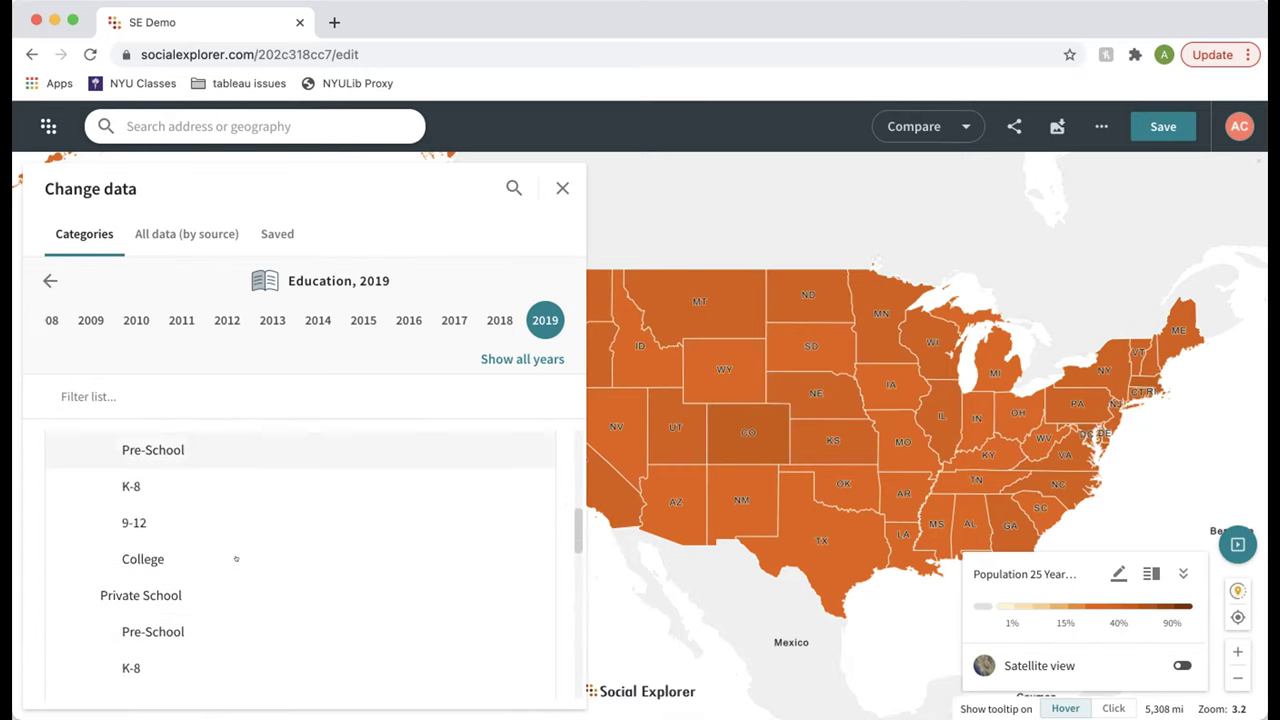
scroll(106, 545, down, 1)
scroll(106, 545, down, 3)
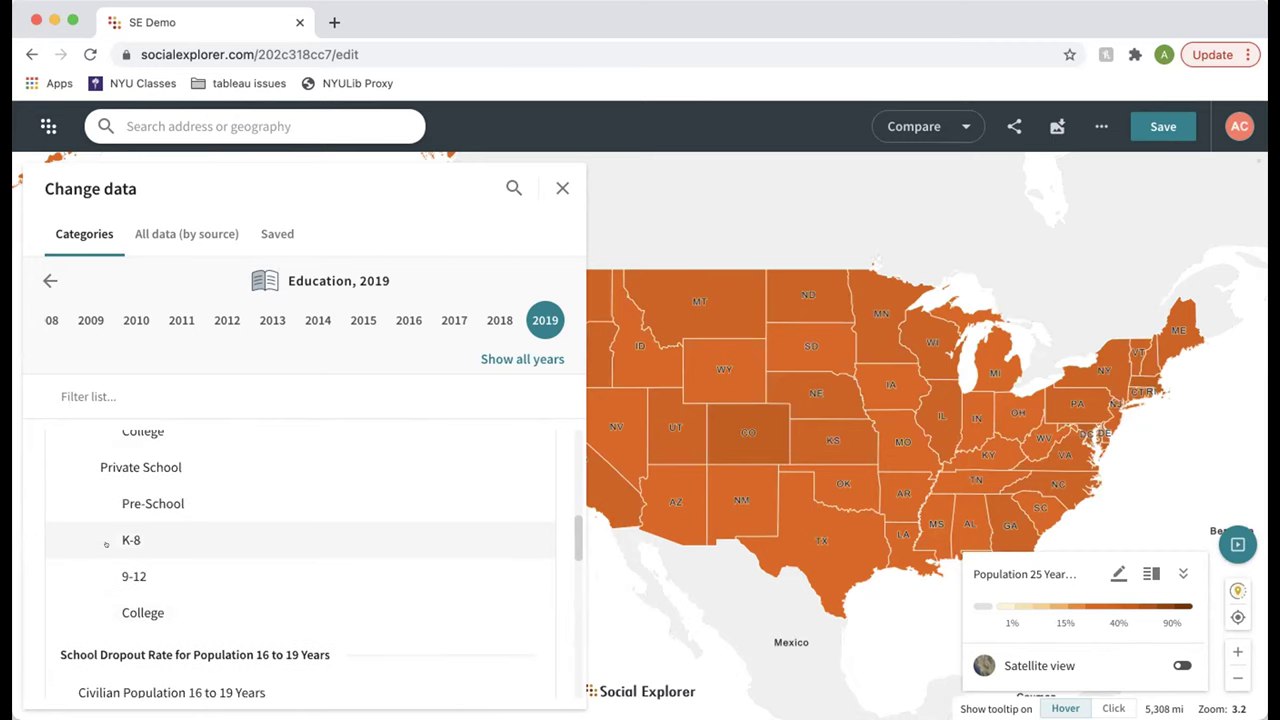
Step: Map the 2019 Education variable Less than High School for Population 25 Years and Over
scroll(106, 545, down, 3)
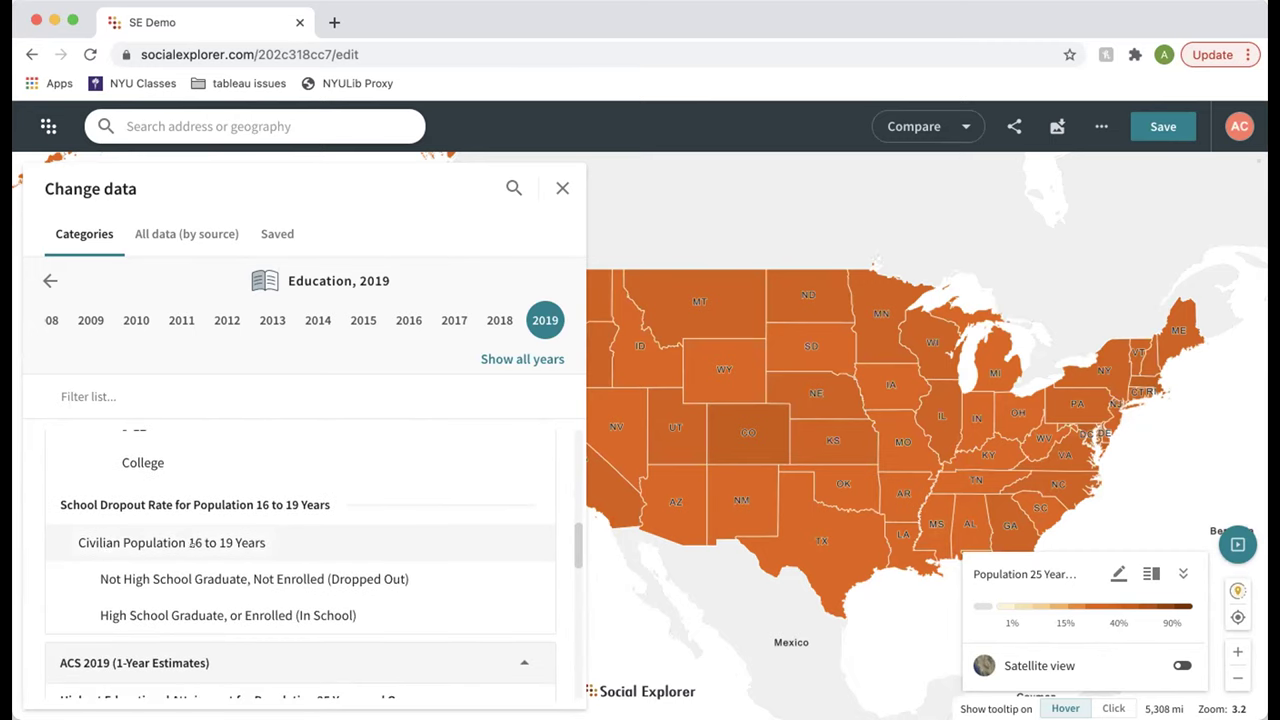
scroll(337, 541, up, 5)
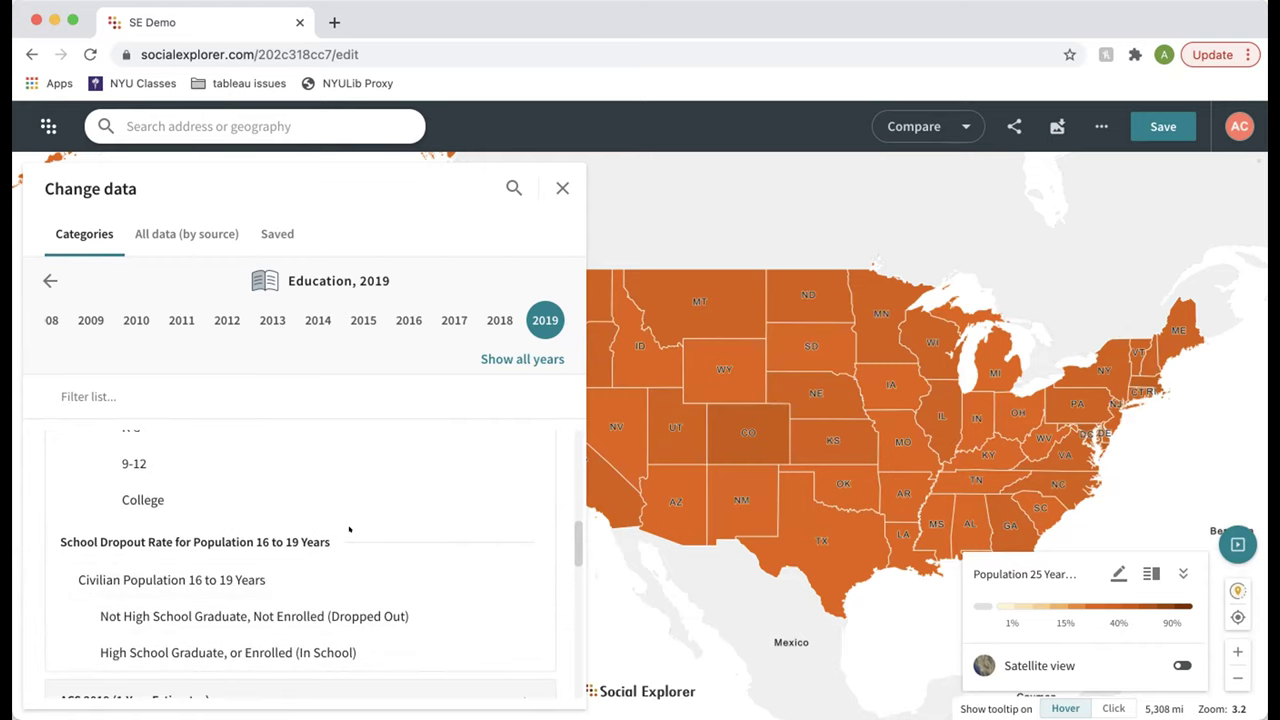
scroll(337, 541, up, 5)
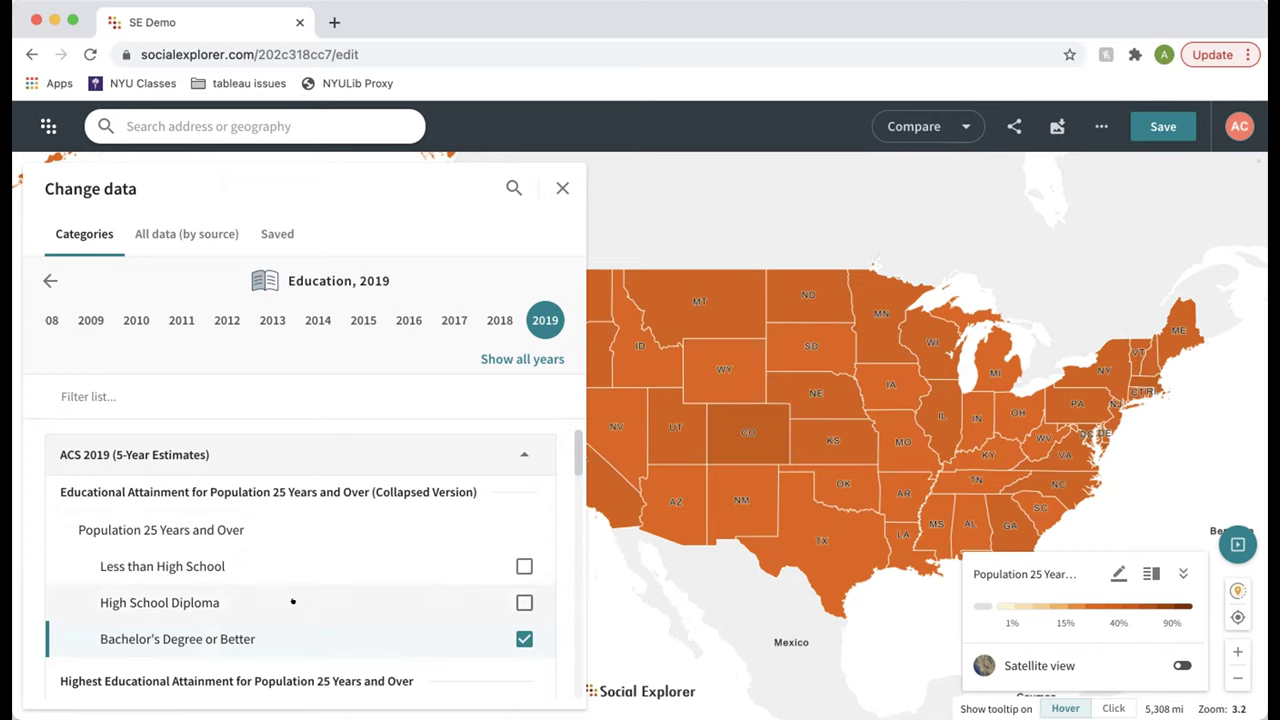
click(181, 568)
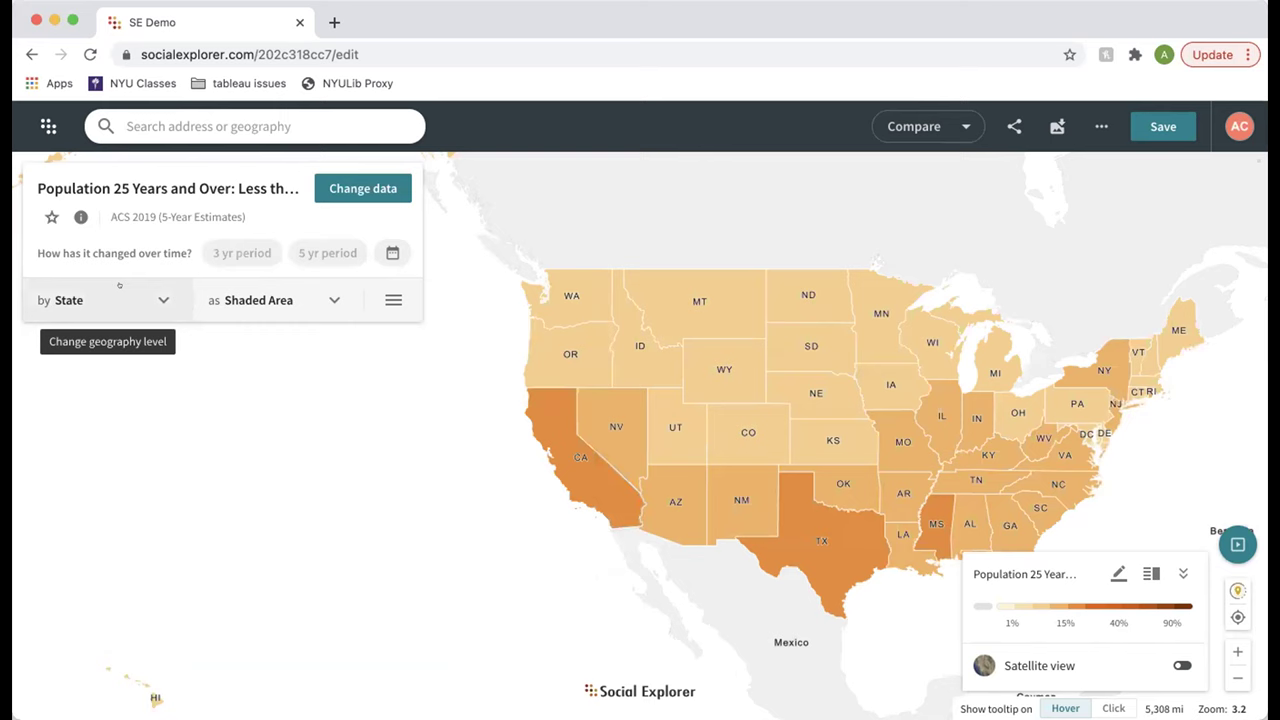
Step: Change the geography level of the Less than High School map to County
click(119, 299)
click(76, 490)
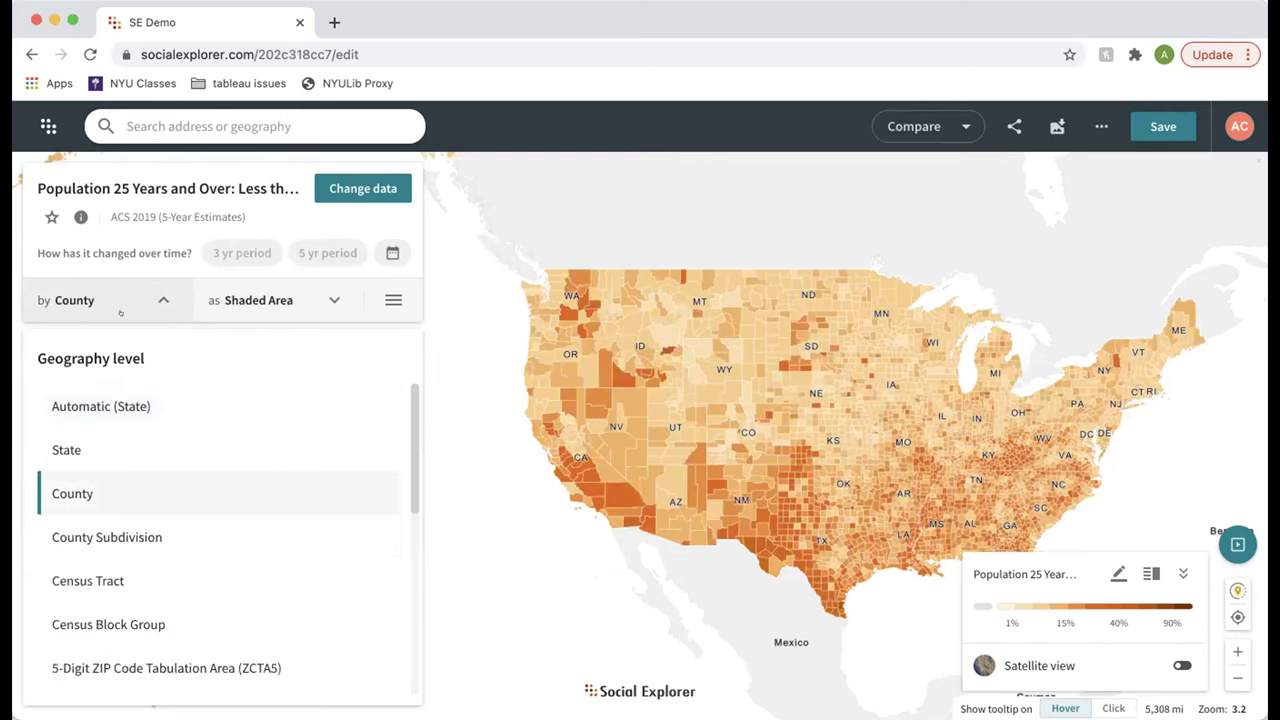
drag(615, 495, 466, 541)
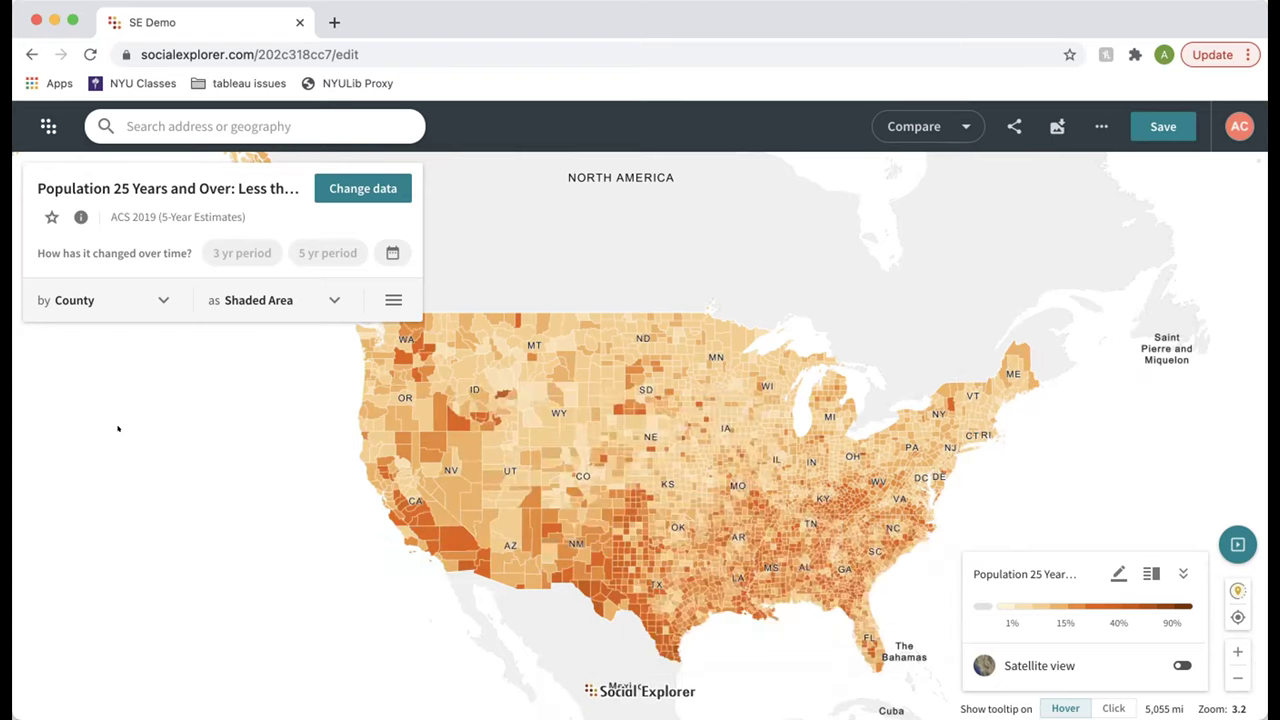
Step: Try the Bubbles visualization for the county data and return the map to Shaded Area
click(231, 300)
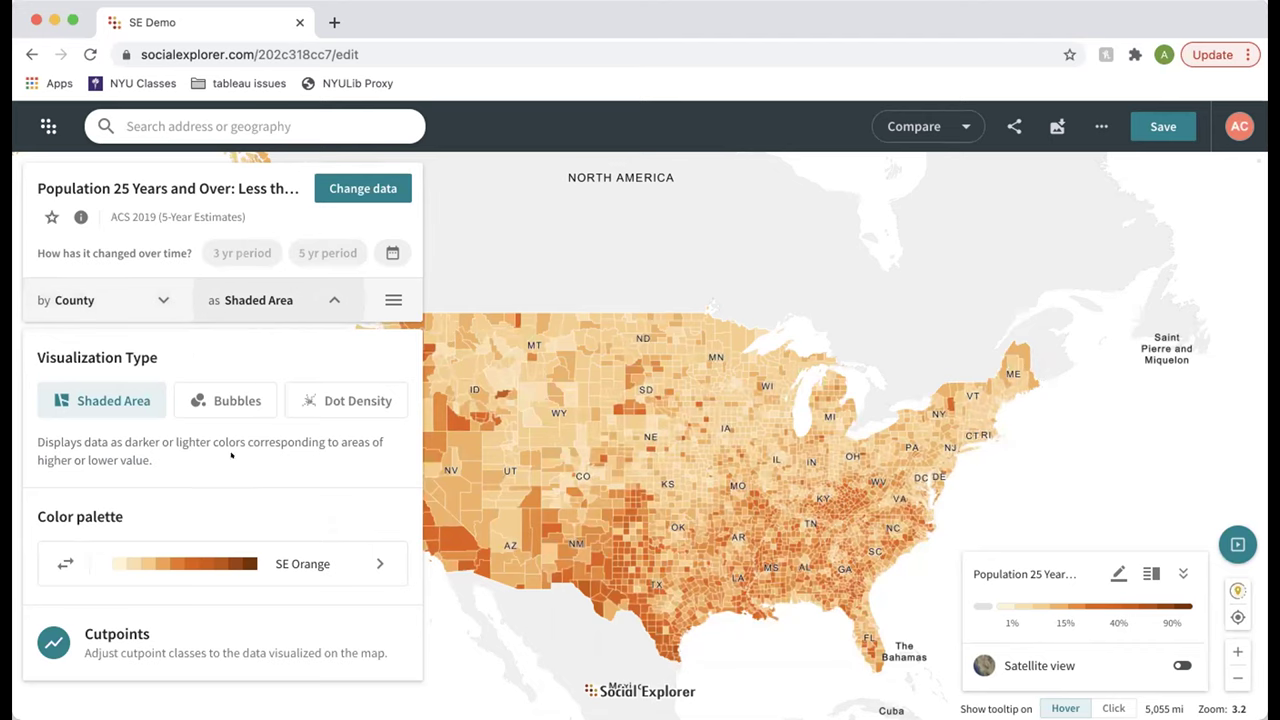
click(233, 386)
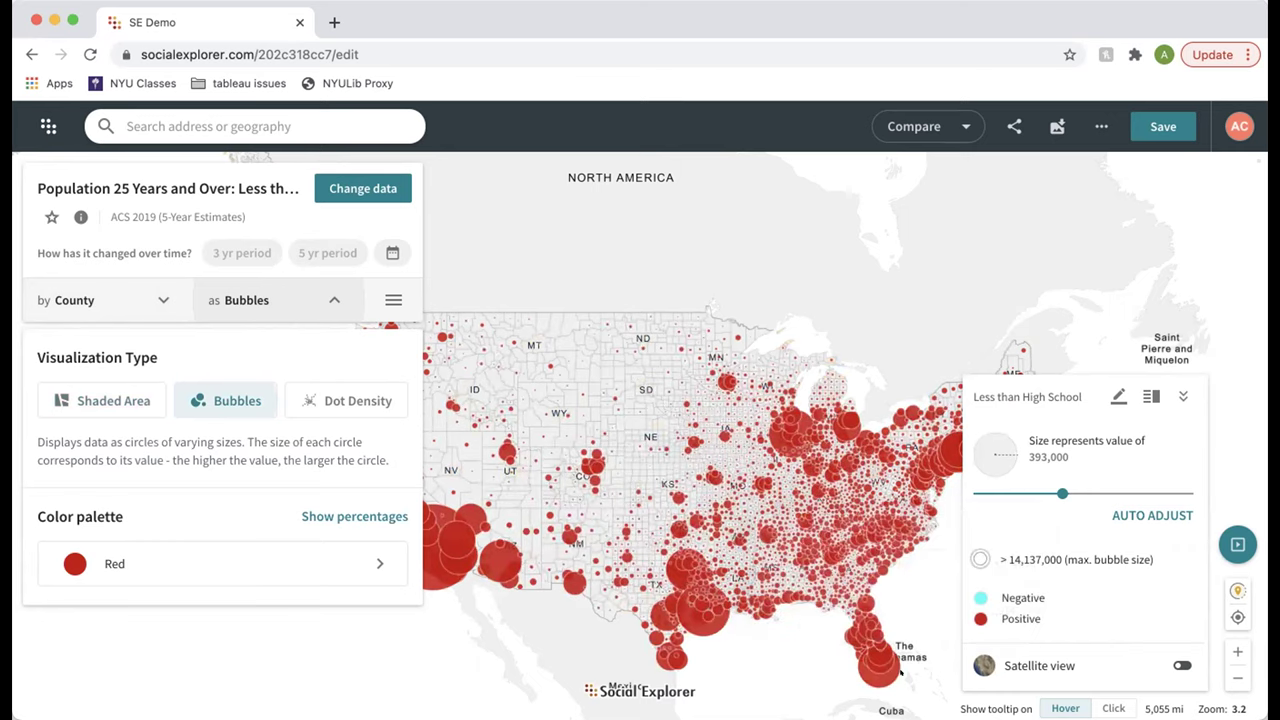
click(712, 643)
drag(712, 643, 620, 644)
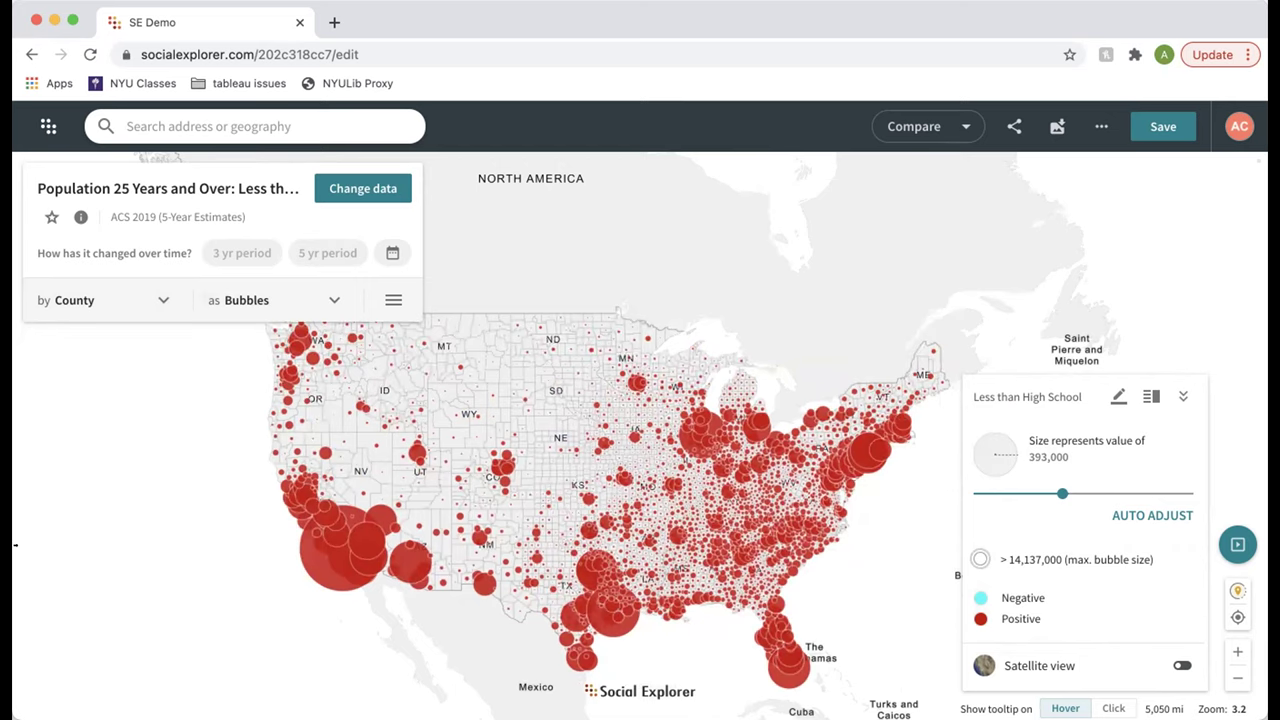
click(251, 299)
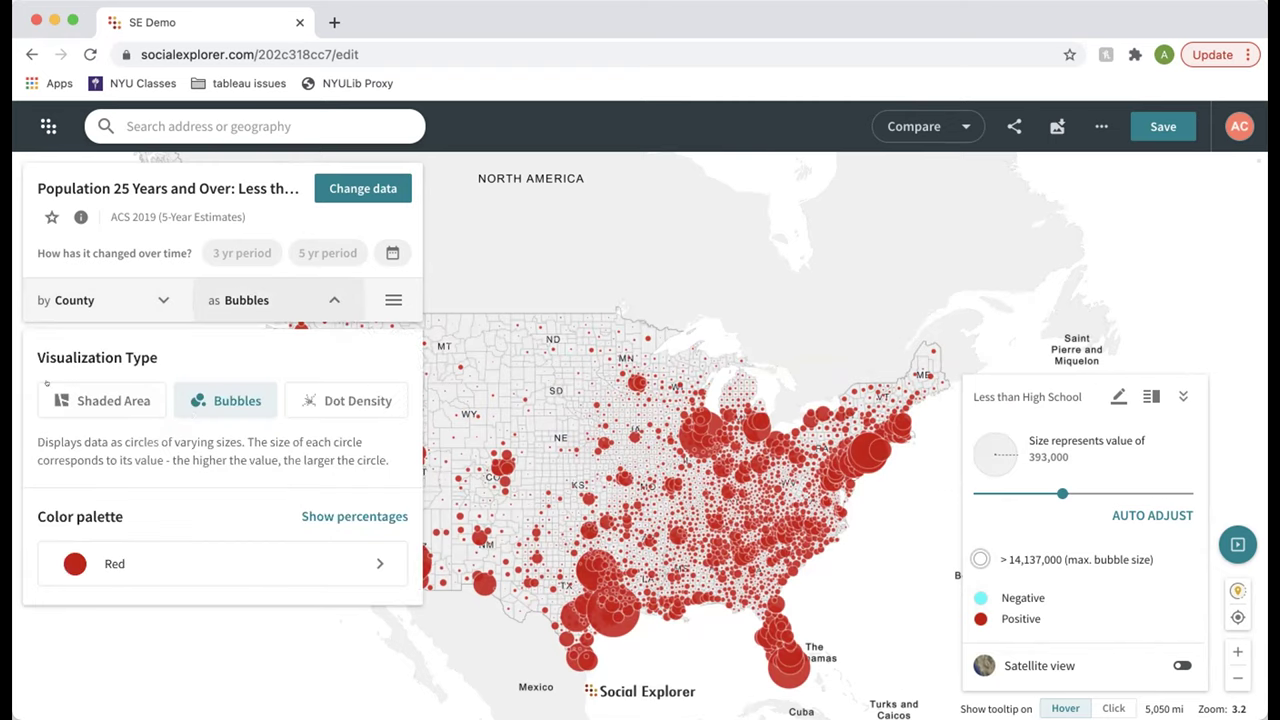
click(108, 390)
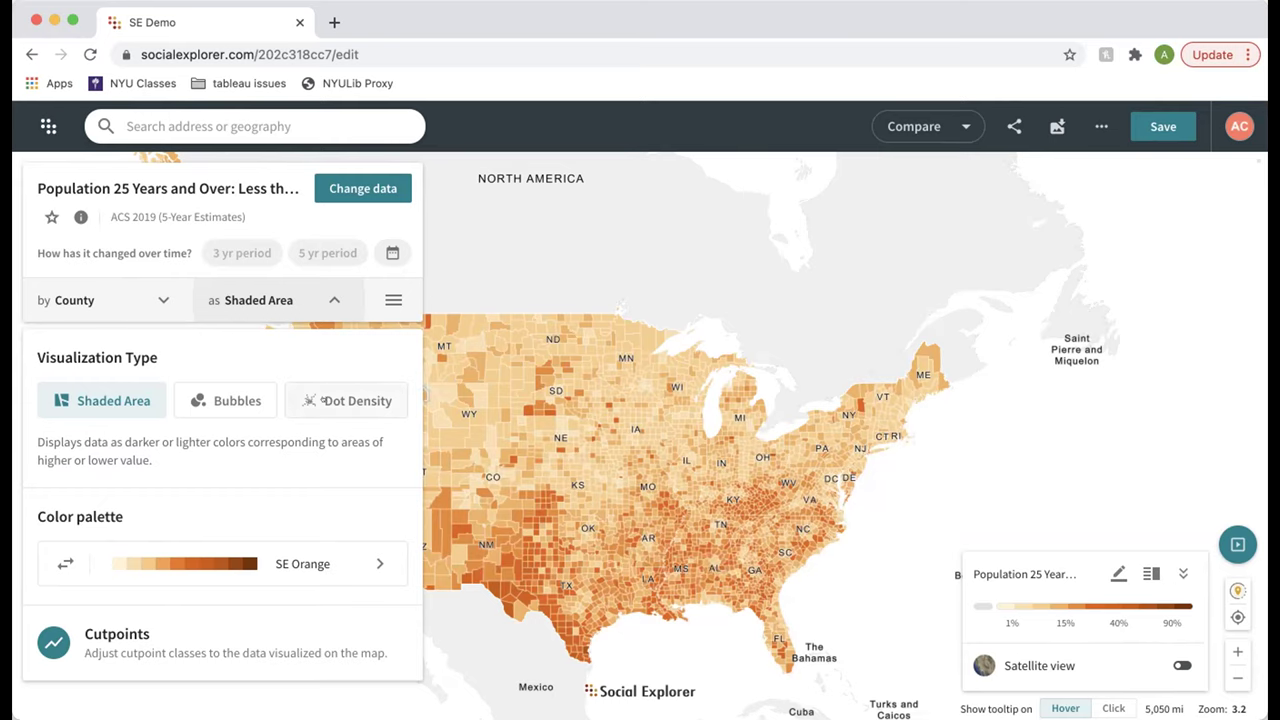
Step: Try the Dot Density visualization with one dot representing 10,000, and return the map to Shaded Area
click(324, 400)
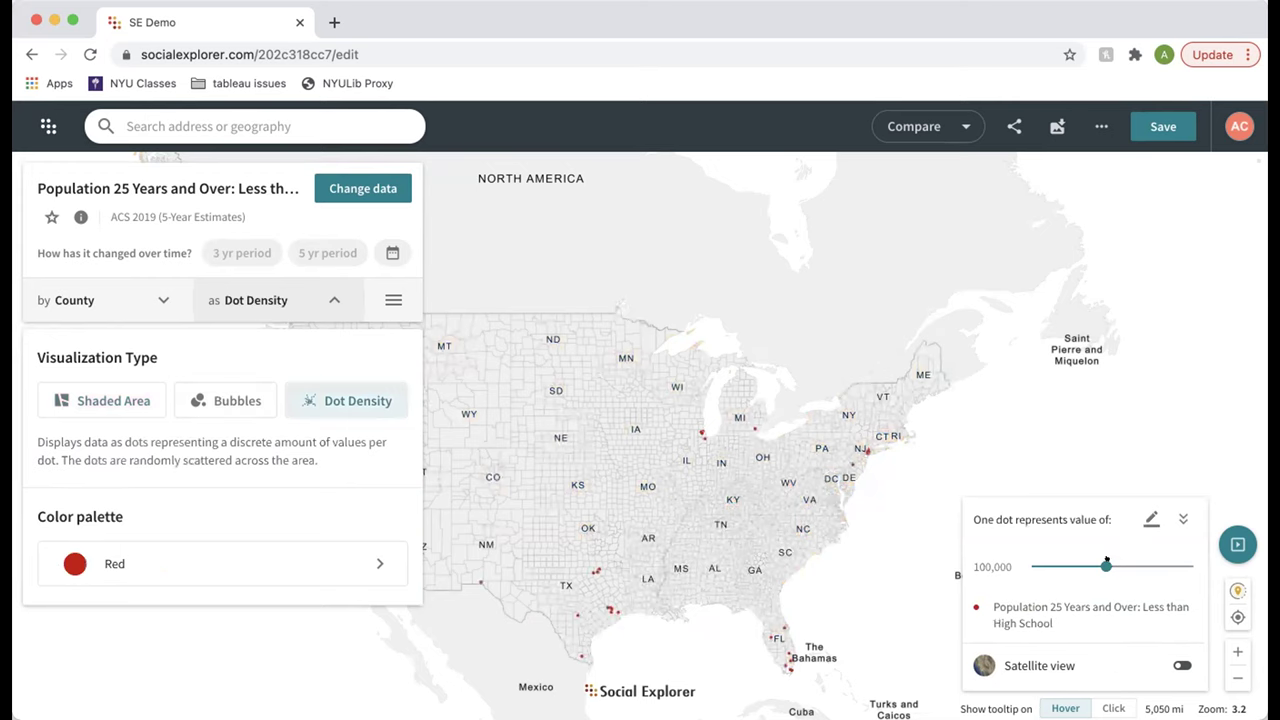
drag(1100, 565, 1153, 566)
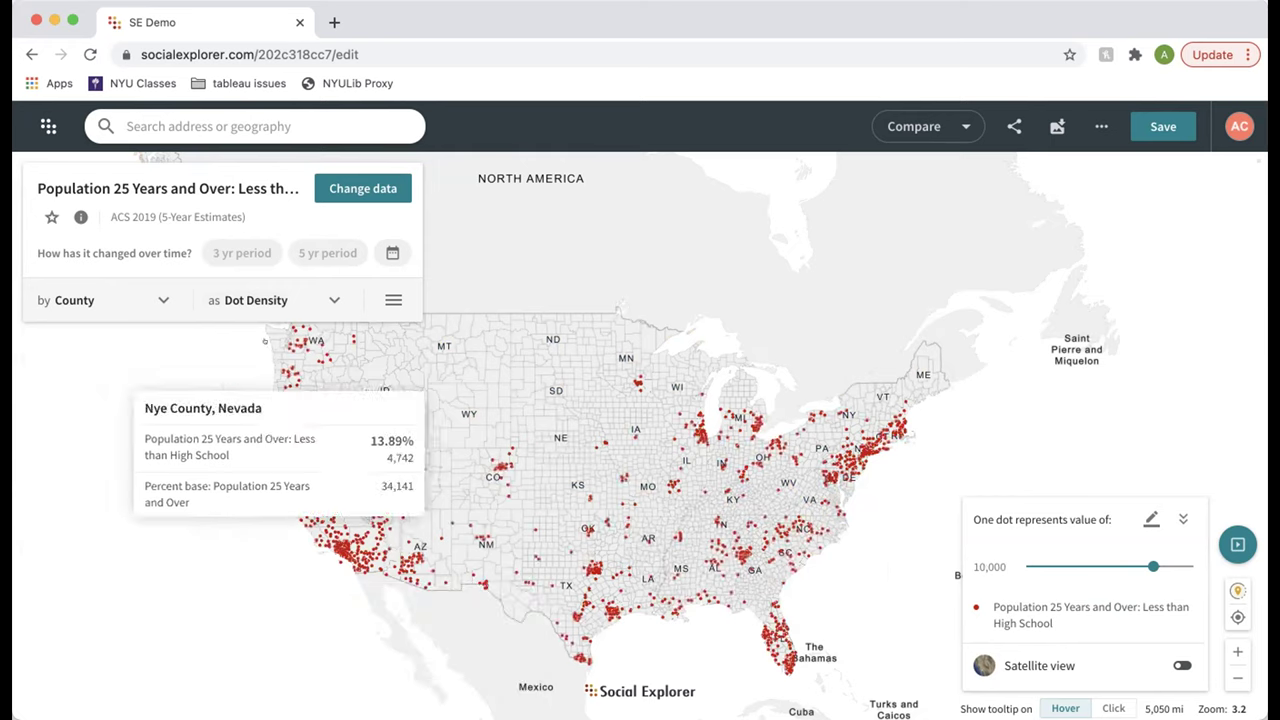
click(254, 292)
click(108, 400)
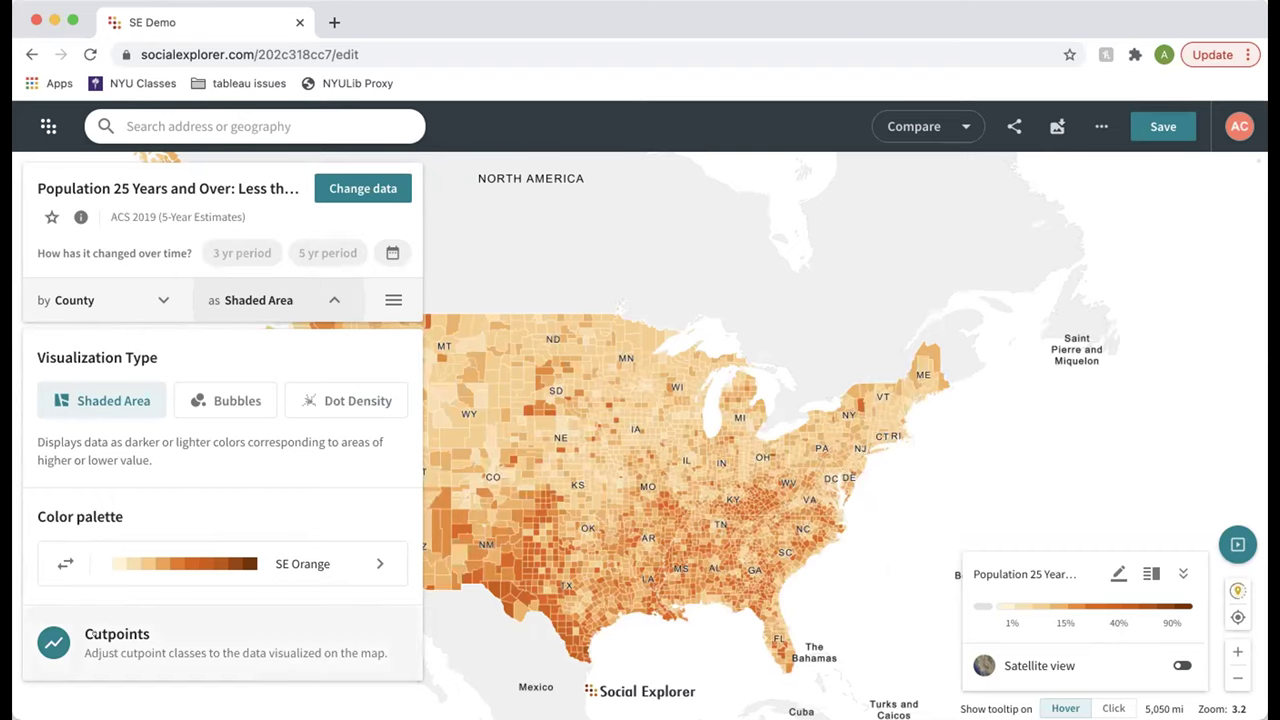
Step: Try the sequential color palettes Vitamin C, Brick, Coral and Plum on the shaded county map
click(200, 563)
click(220, 497)
click(230, 575)
click(250, 615)
click(250, 655)
scroll(236, 500, down, 2)
scroll(235, 500, up, 2)
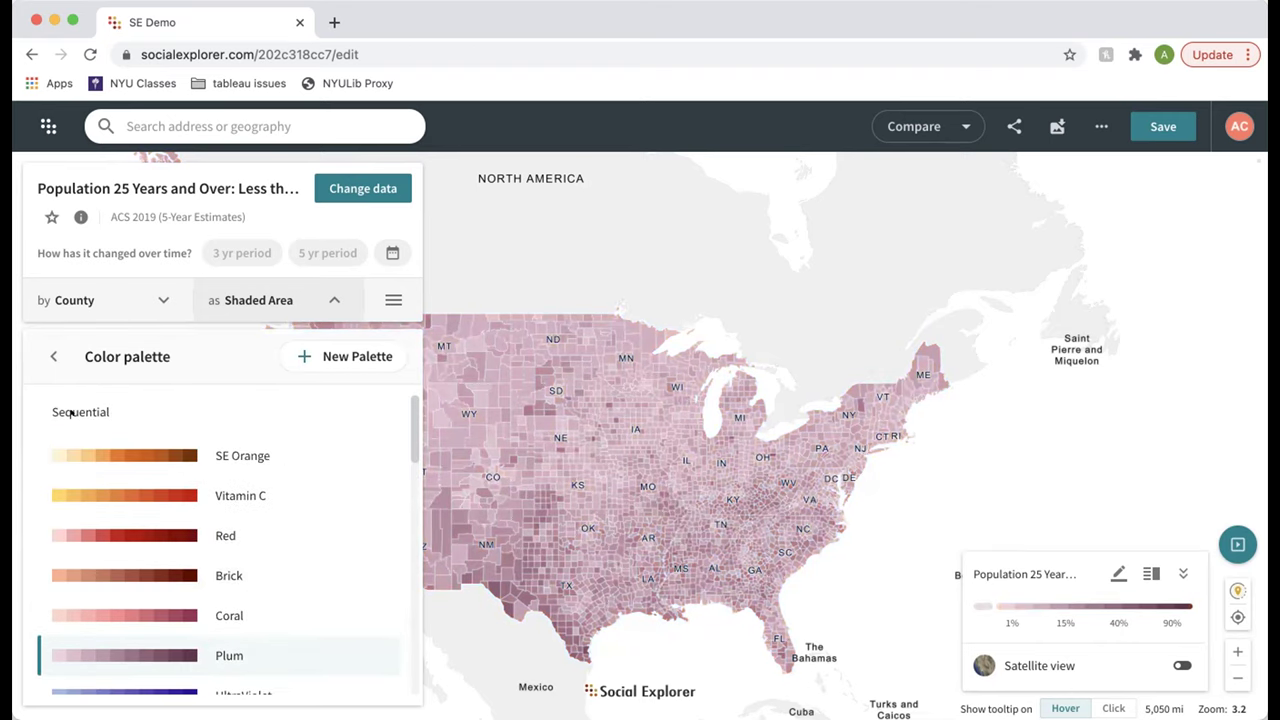
Step: Look through the Diverging color palettes and restore the SE Orange palette on the map
scroll(74, 413, down, 10)
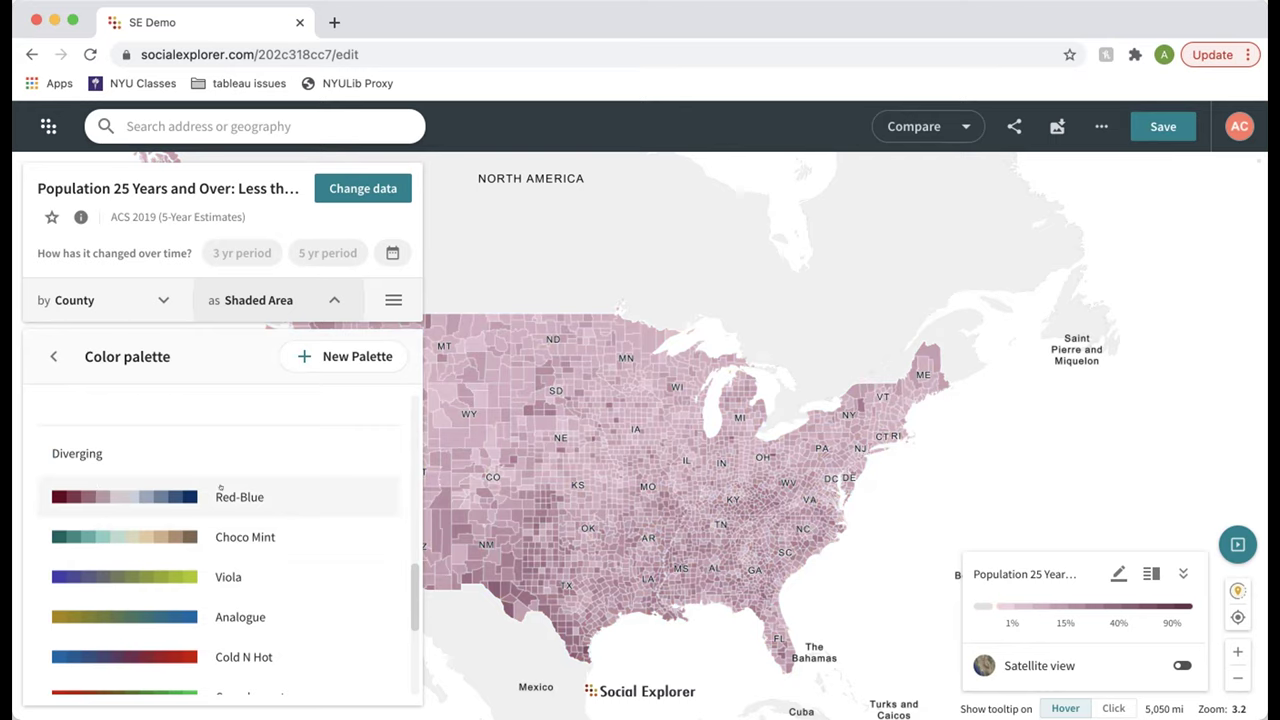
scroll(224, 560, up, 3)
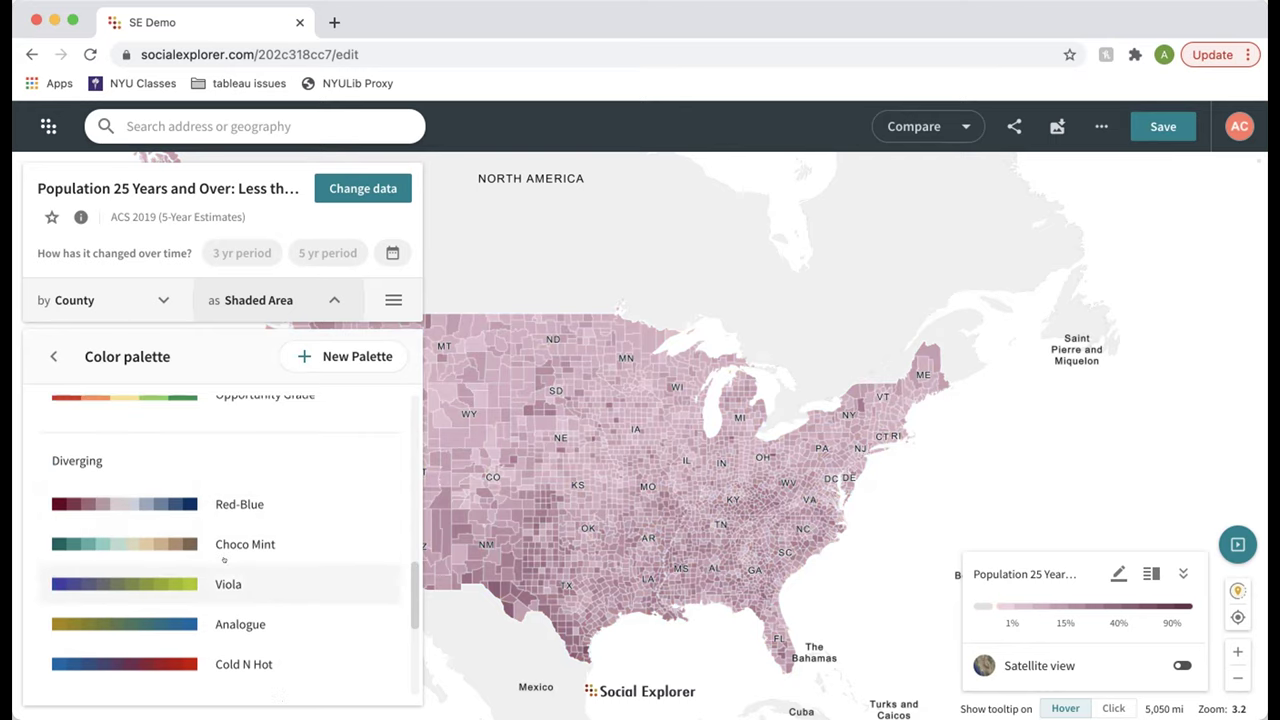
scroll(224, 560, up, 5)
click(245, 455)
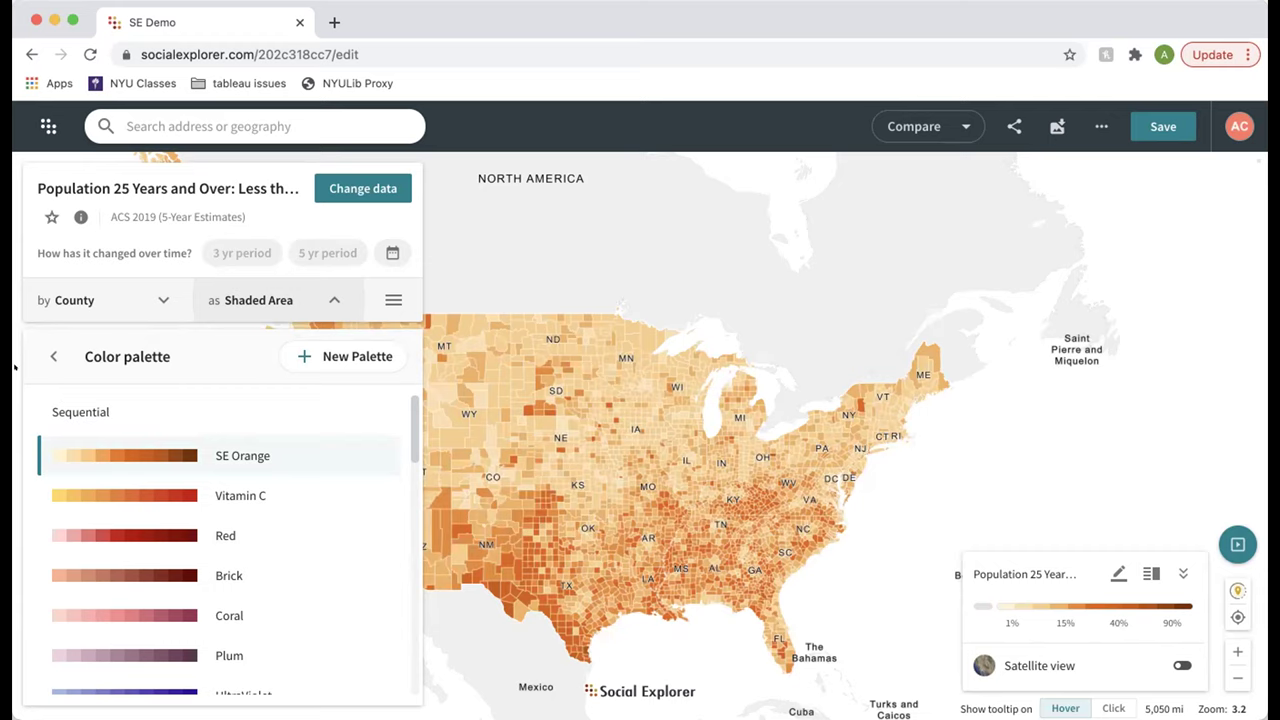
click(53, 356)
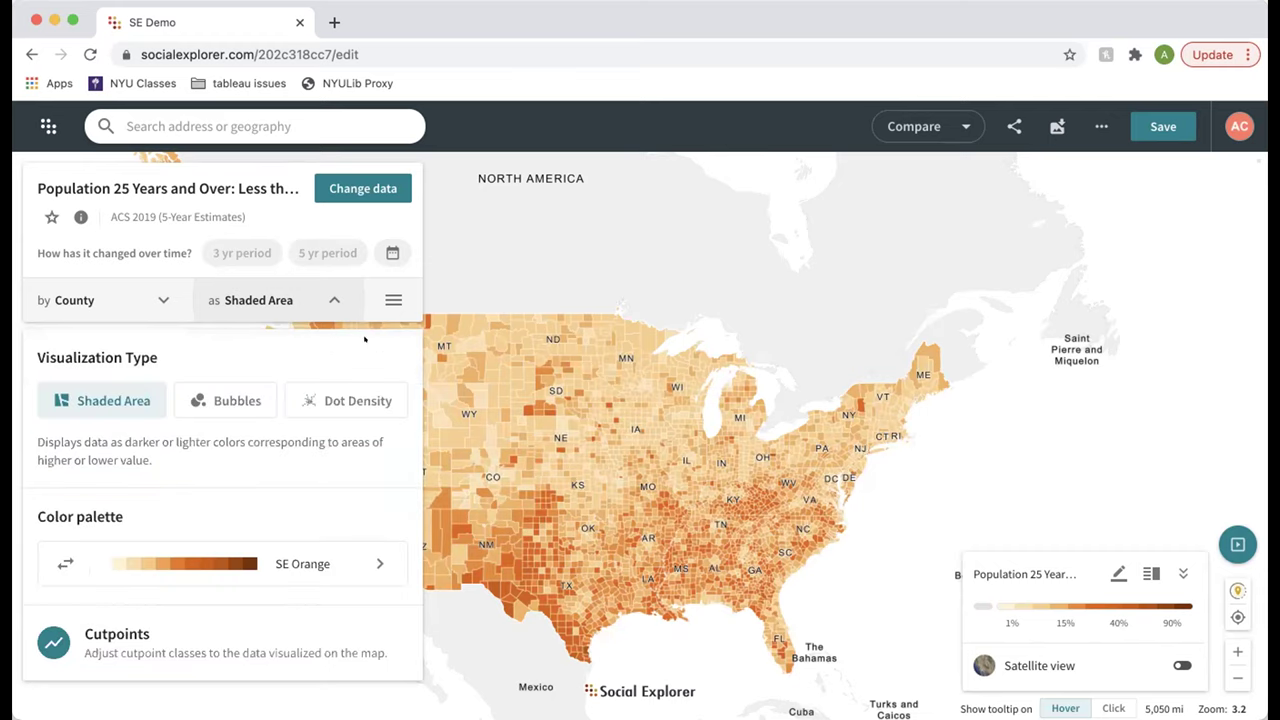
click(334, 310)
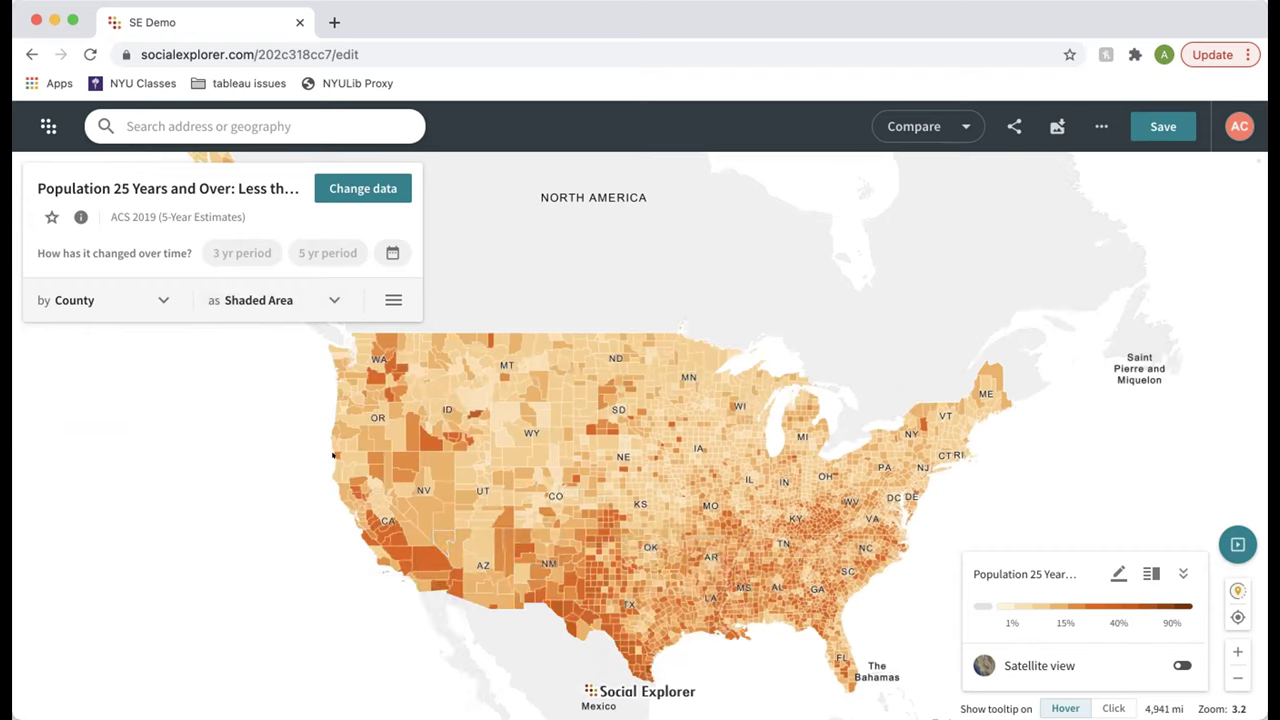
Step: Save the map project and copy its public share link
mouse_move(334, 456)
click(1166, 114)
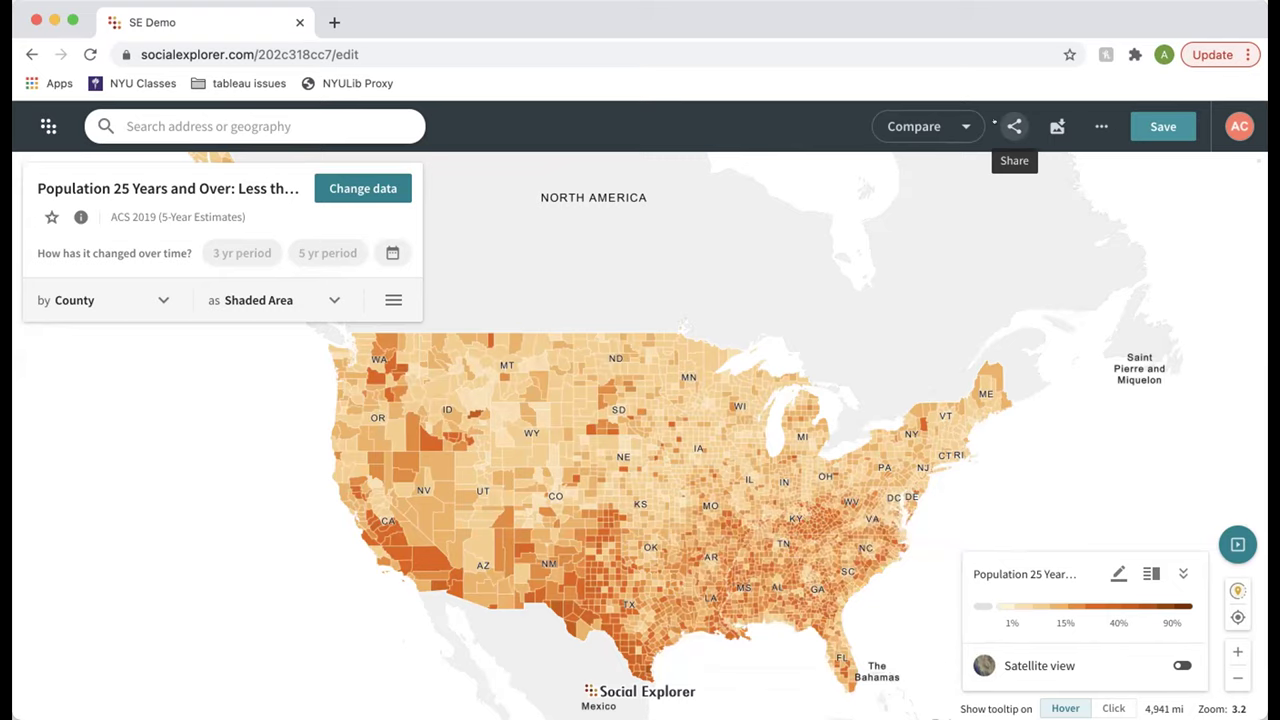
click(1012, 127)
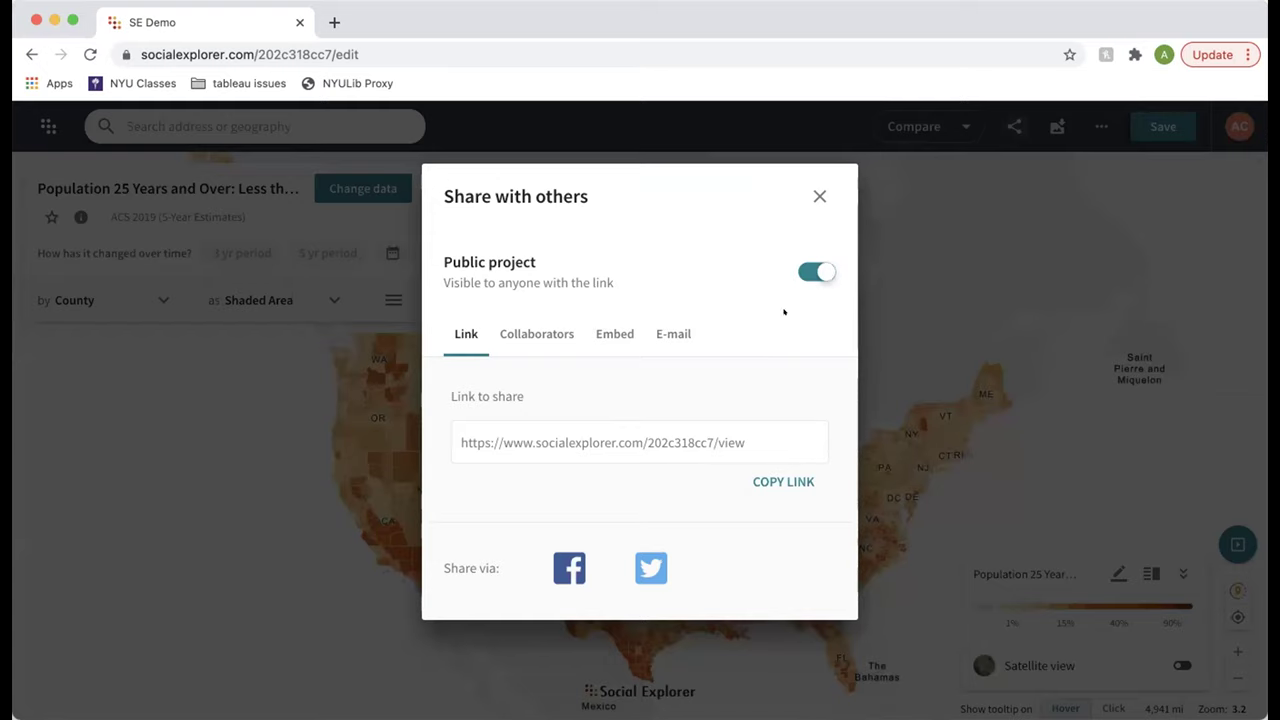
click(776, 481)
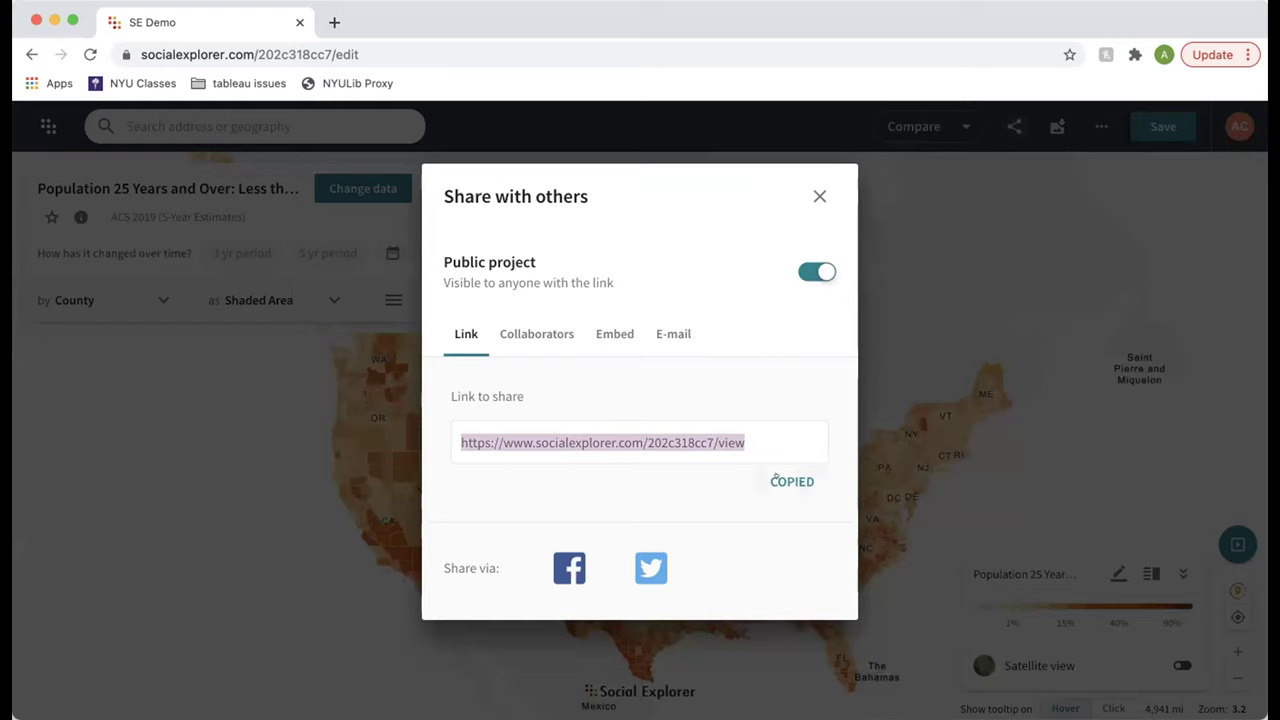
Step: Open the copied share link in a new browser tab and view the geography levels offered to viewers
click(334, 22)
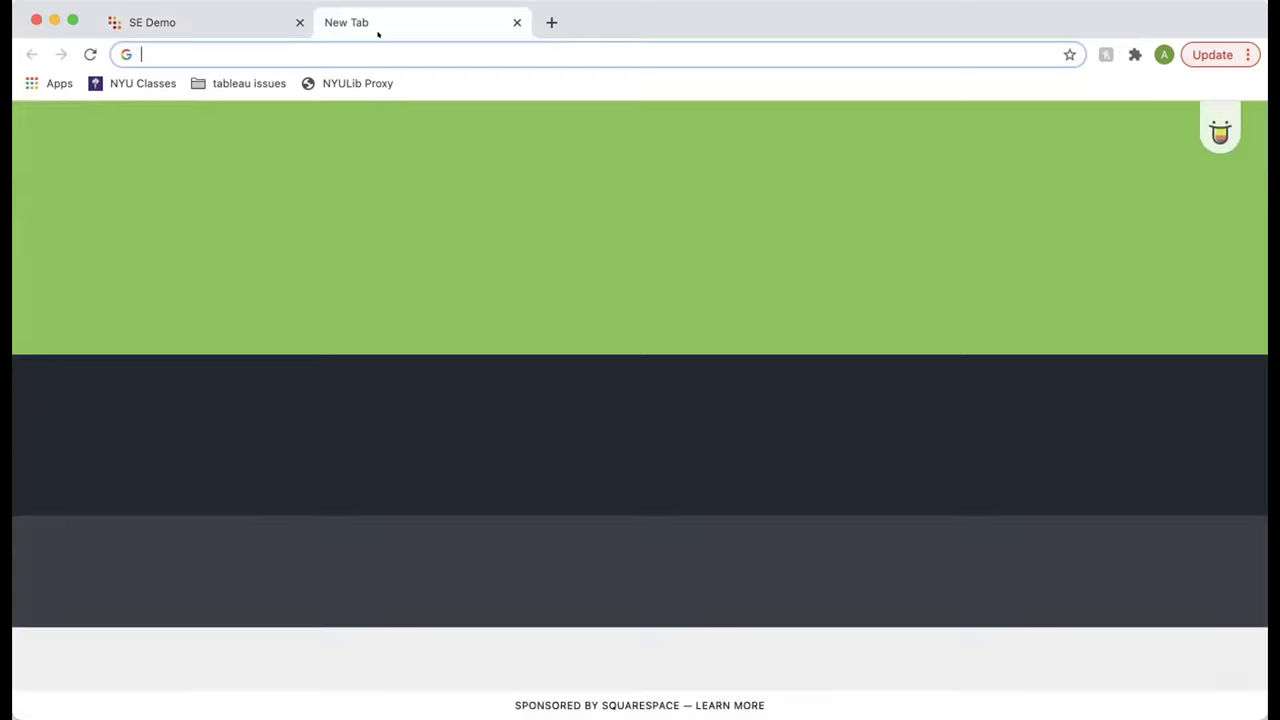
key(super+v)
key(Return)
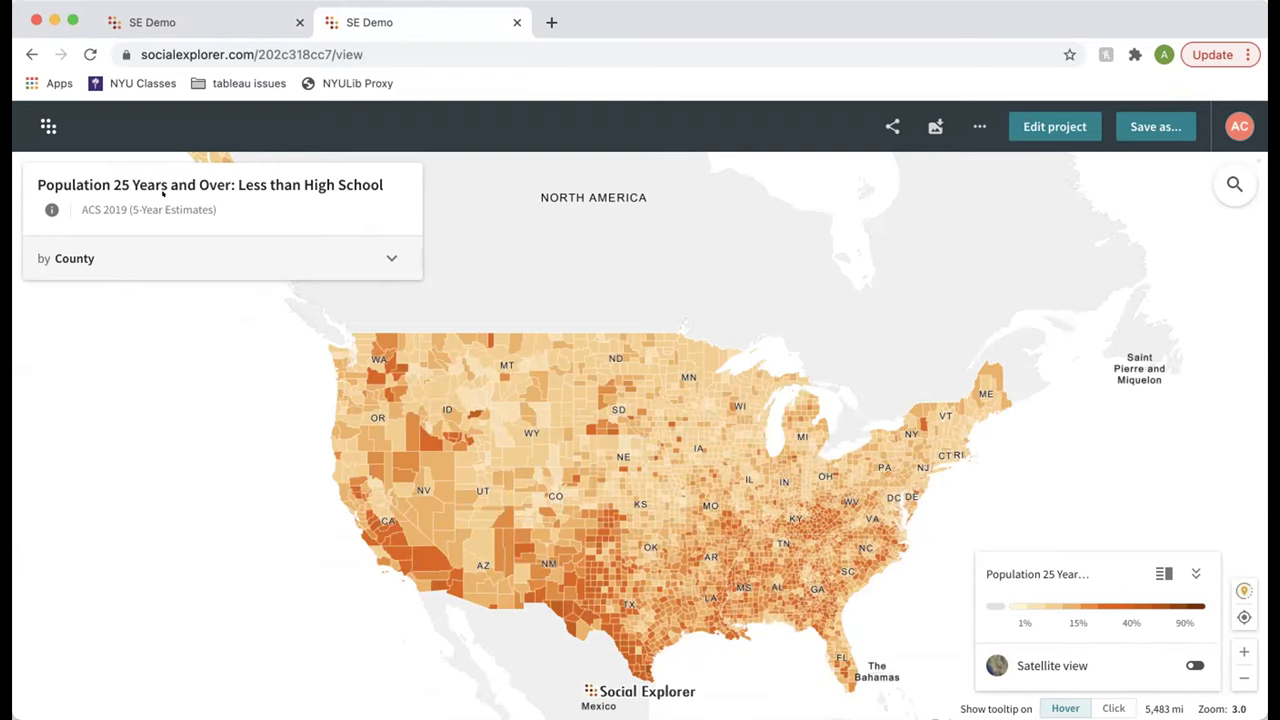
click(265, 242)
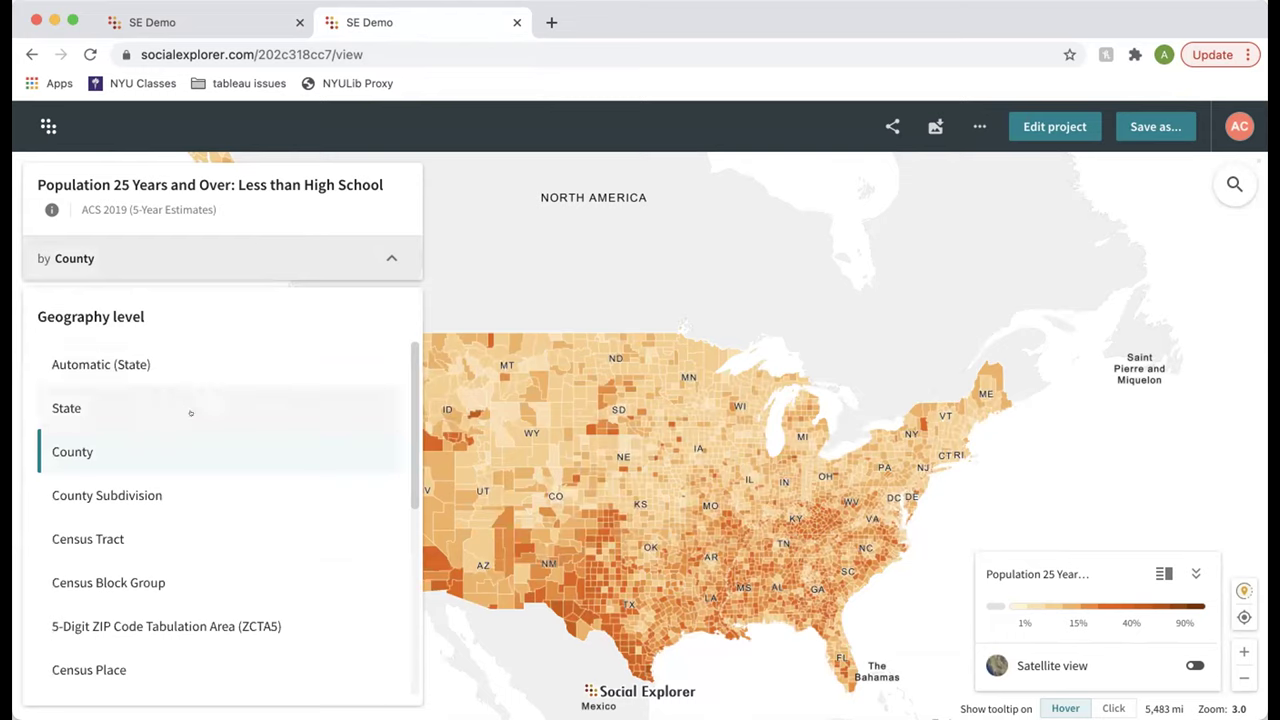
click(236, 255)
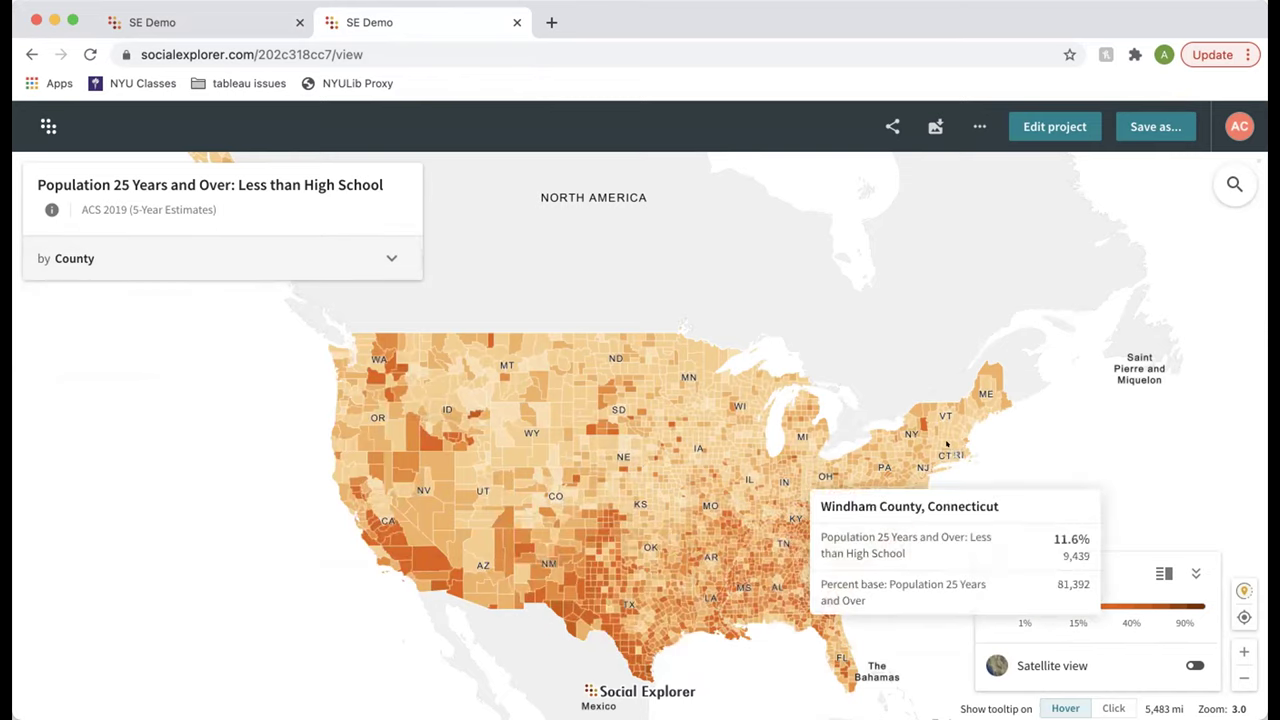
Step: Switch the shared view of the map to the geography level Congressional District (116th)
scroll(947, 443, up, 5)
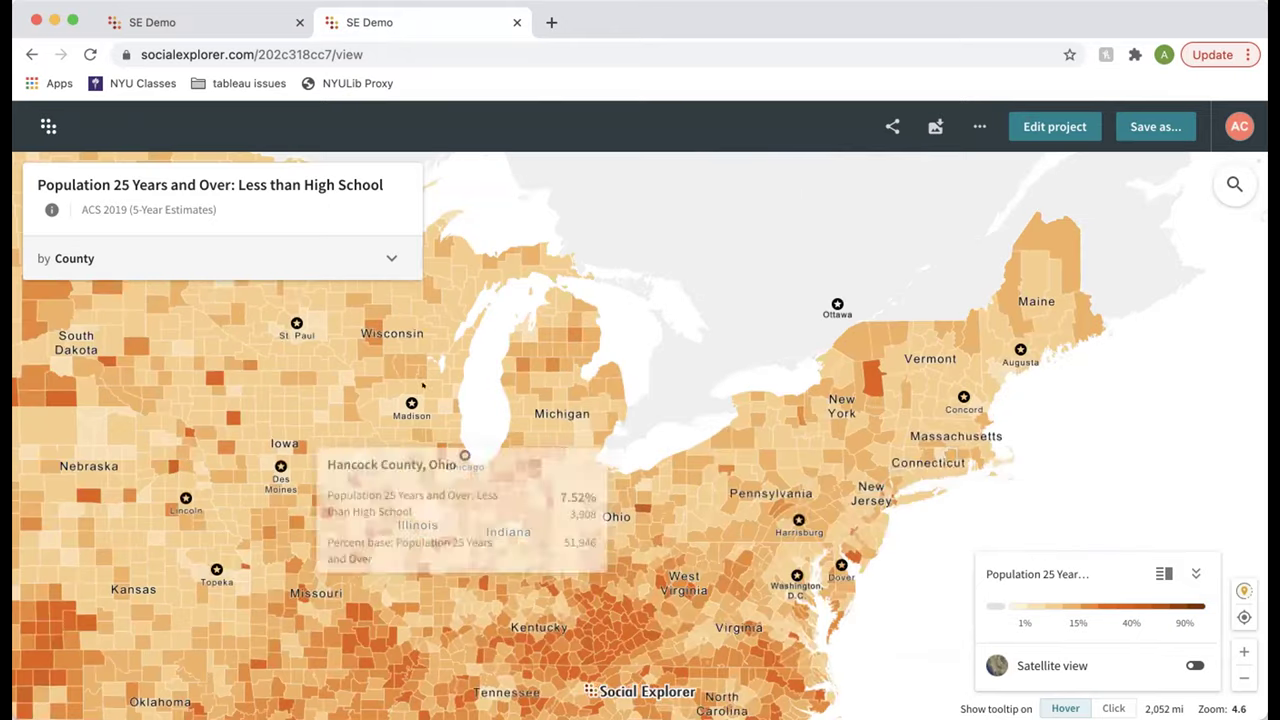
click(195, 257)
scroll(254, 565, down, 1)
scroll(254, 565, down, 2)
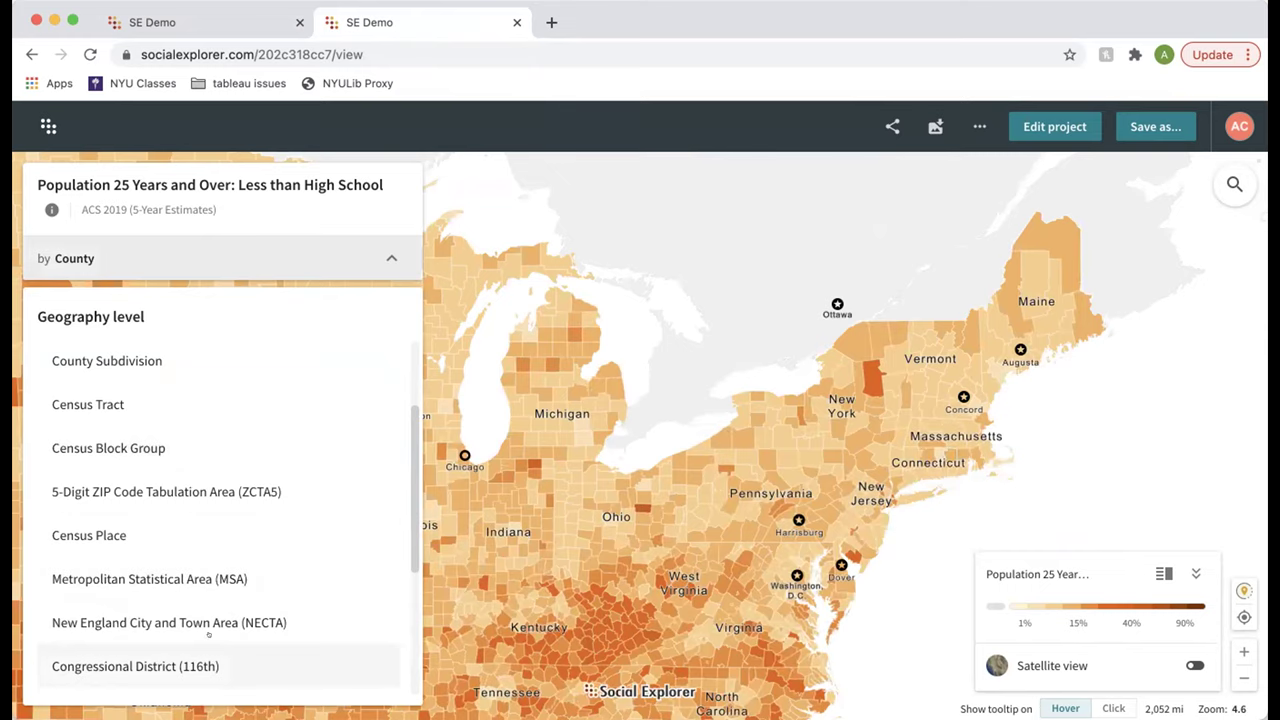
click(208, 665)
scroll(600, 516, down, 3)
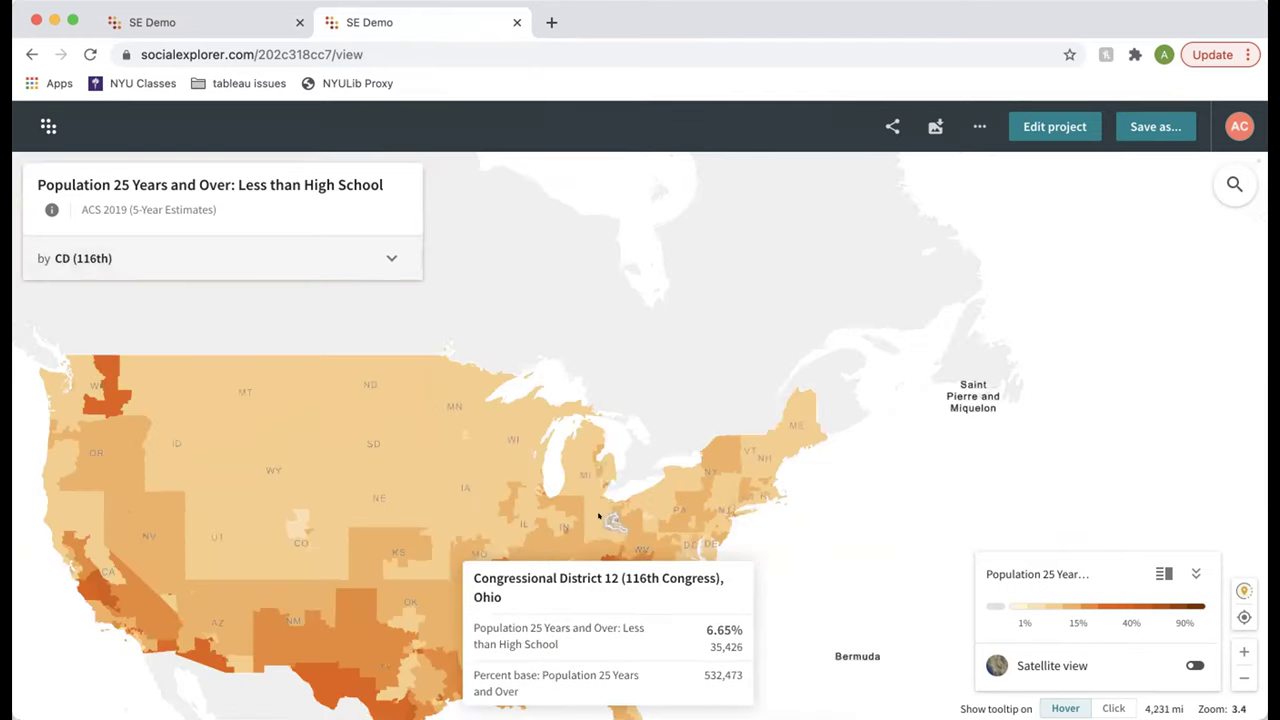
drag(600, 516, 699, 456)
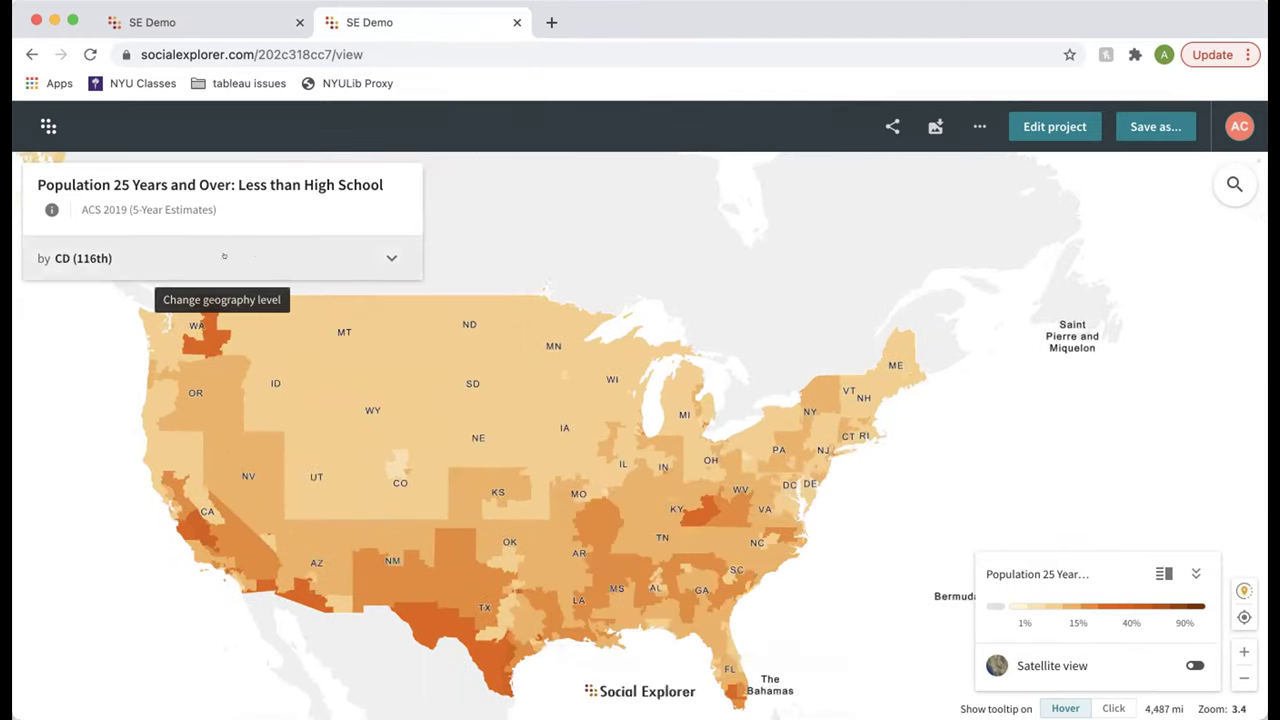
Step: Return the shared view's geography level to County and close its browser tab
click(278, 262)
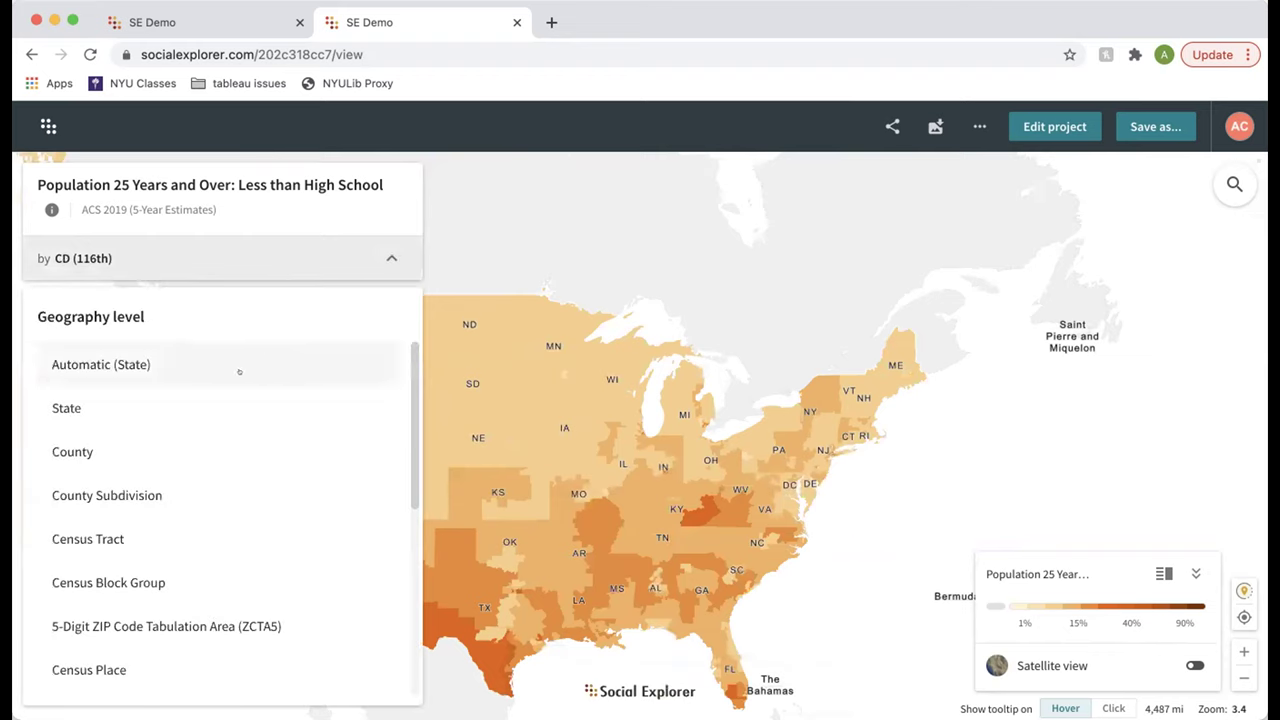
click(165, 449)
click(191, 268)
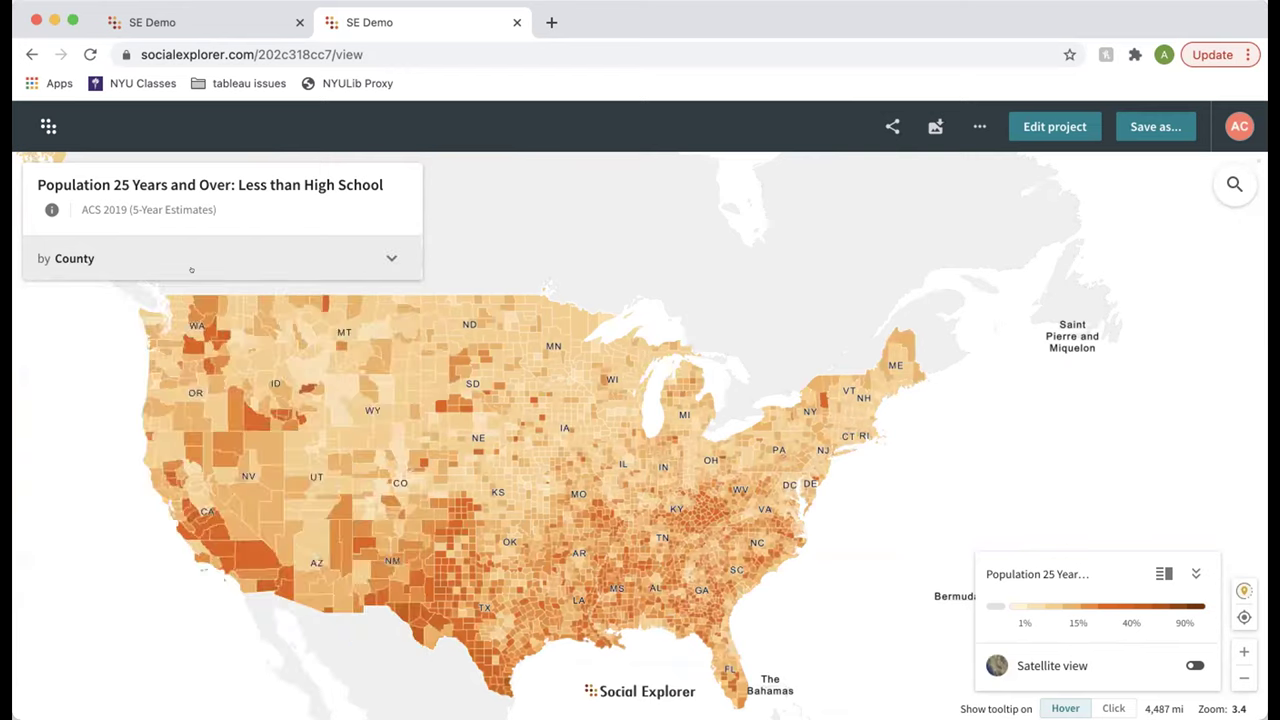
drag(384, 383, 466, 369)
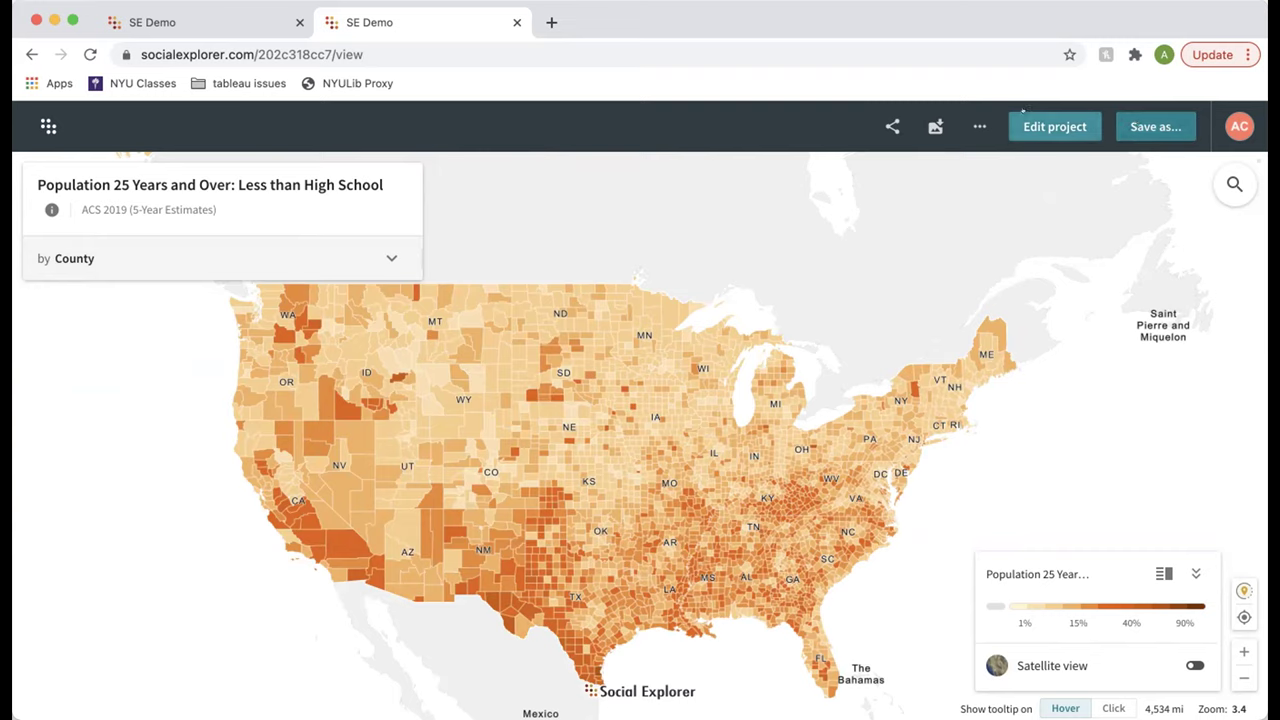
click(517, 22)
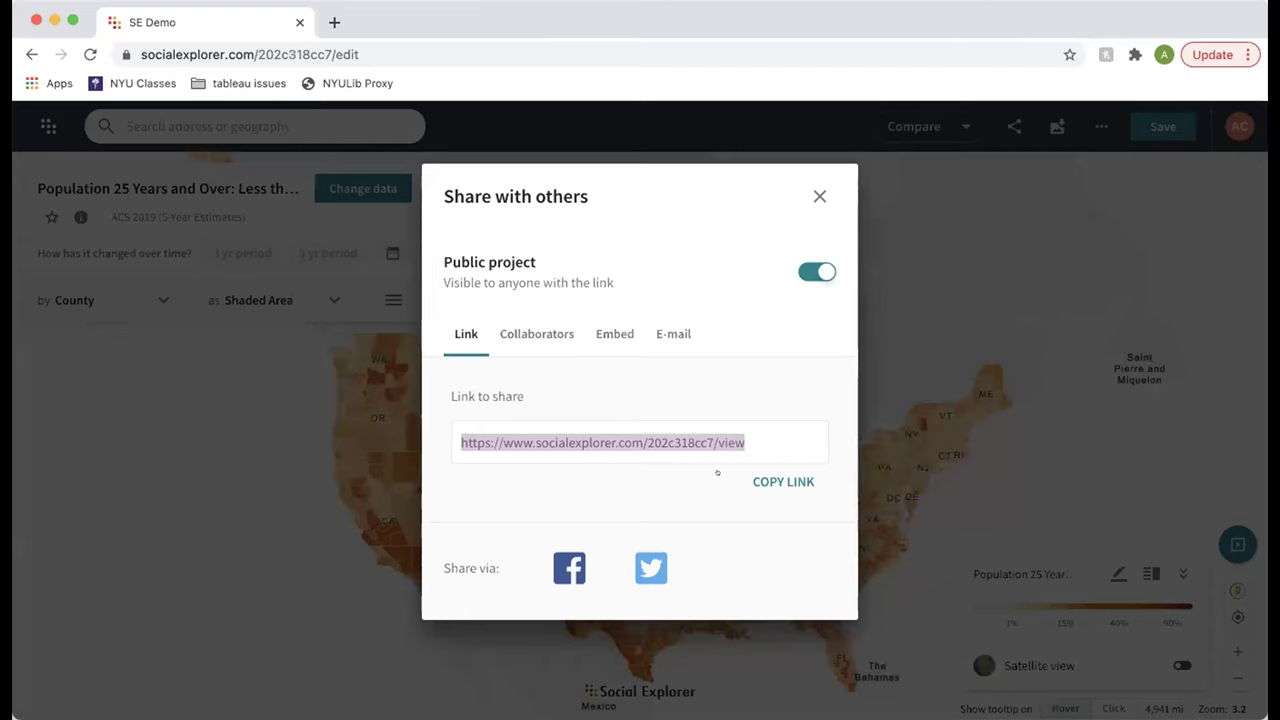
Step: Review the project's collaborator invitation and embed code sharing options, and close the sharing dialog
click(539, 328)
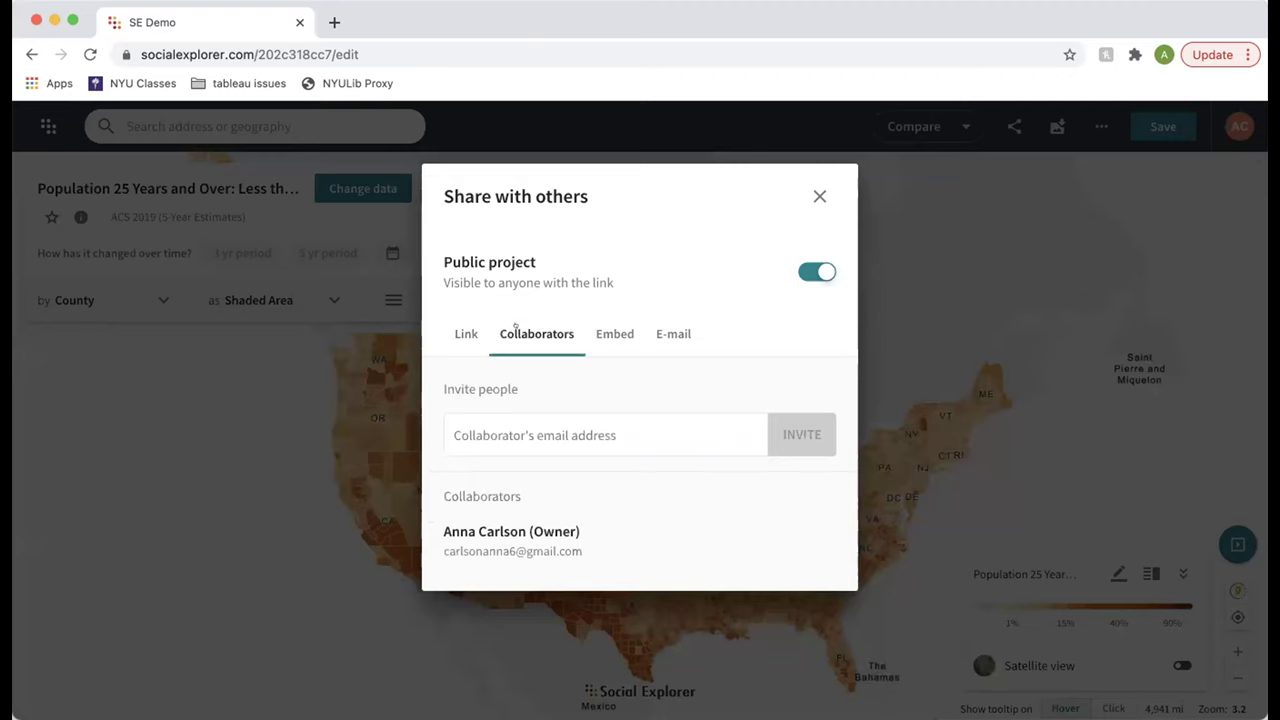
click(597, 332)
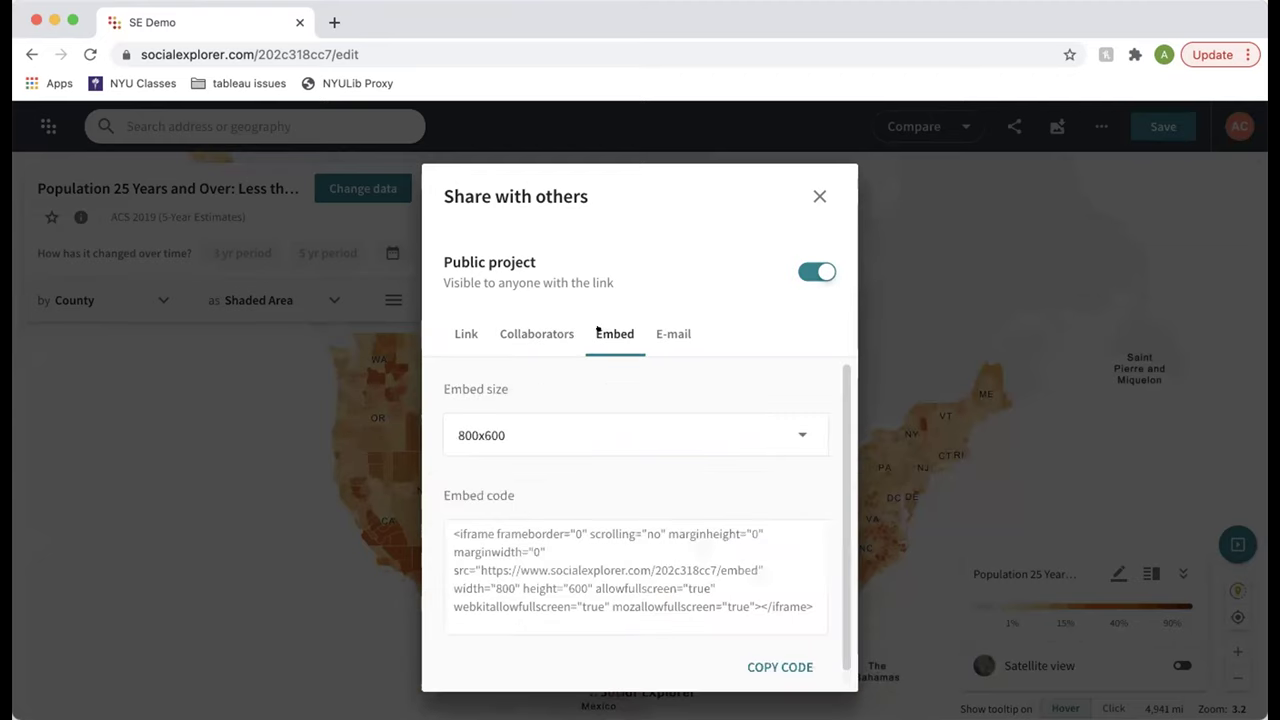
scroll(660, 546, down, 1)
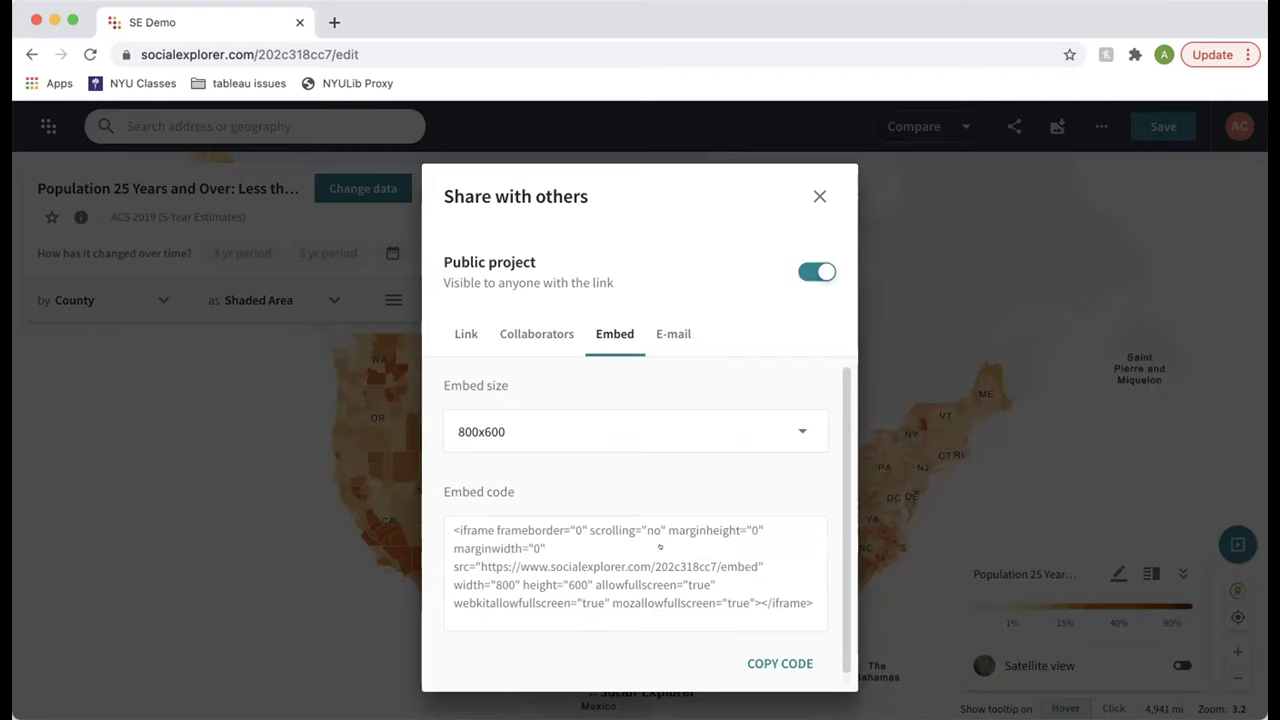
scroll(660, 546, up, 1)
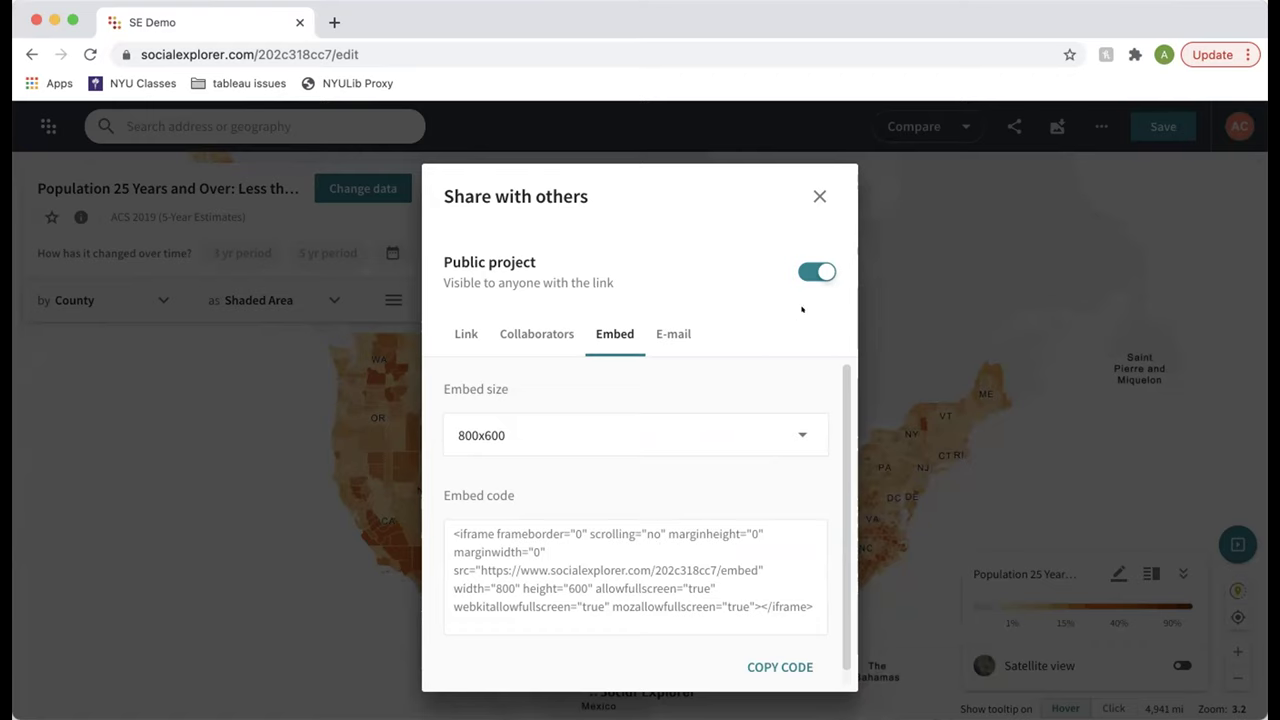
click(818, 195)
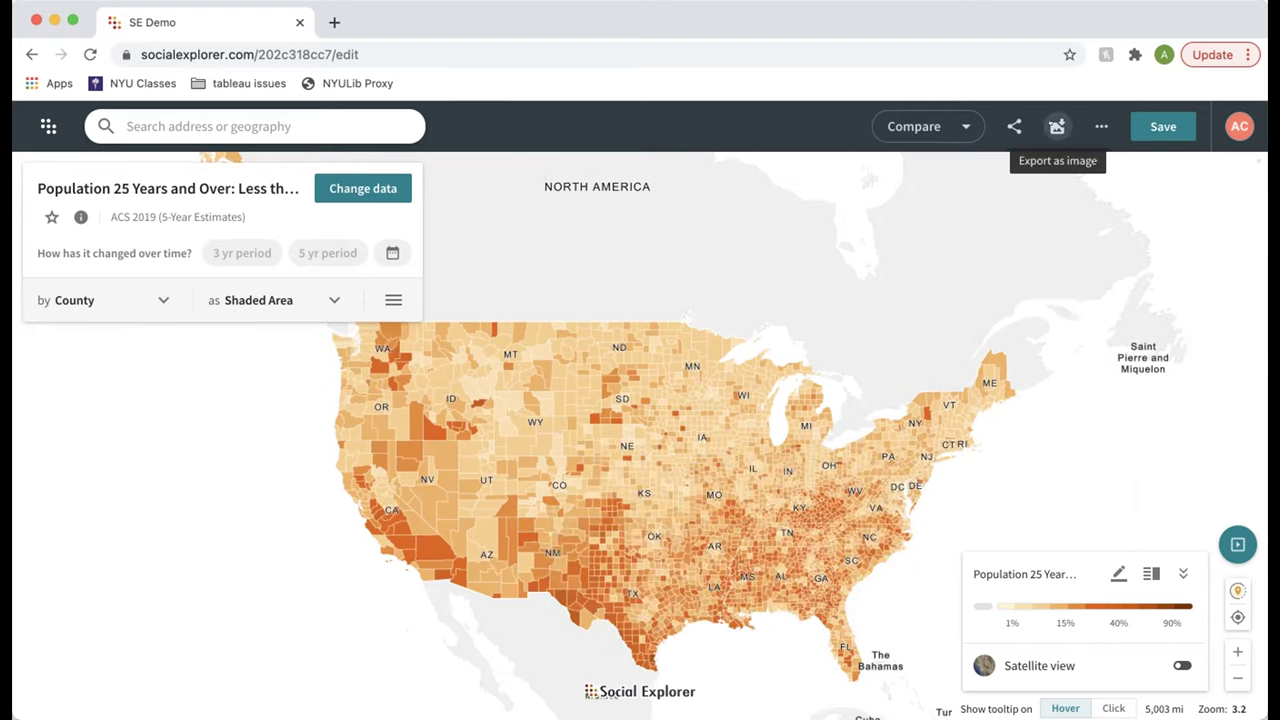
Step: Frame the contiguous United States in the image export preview, view the export format choices, and leave without exporting
click(1056, 126)
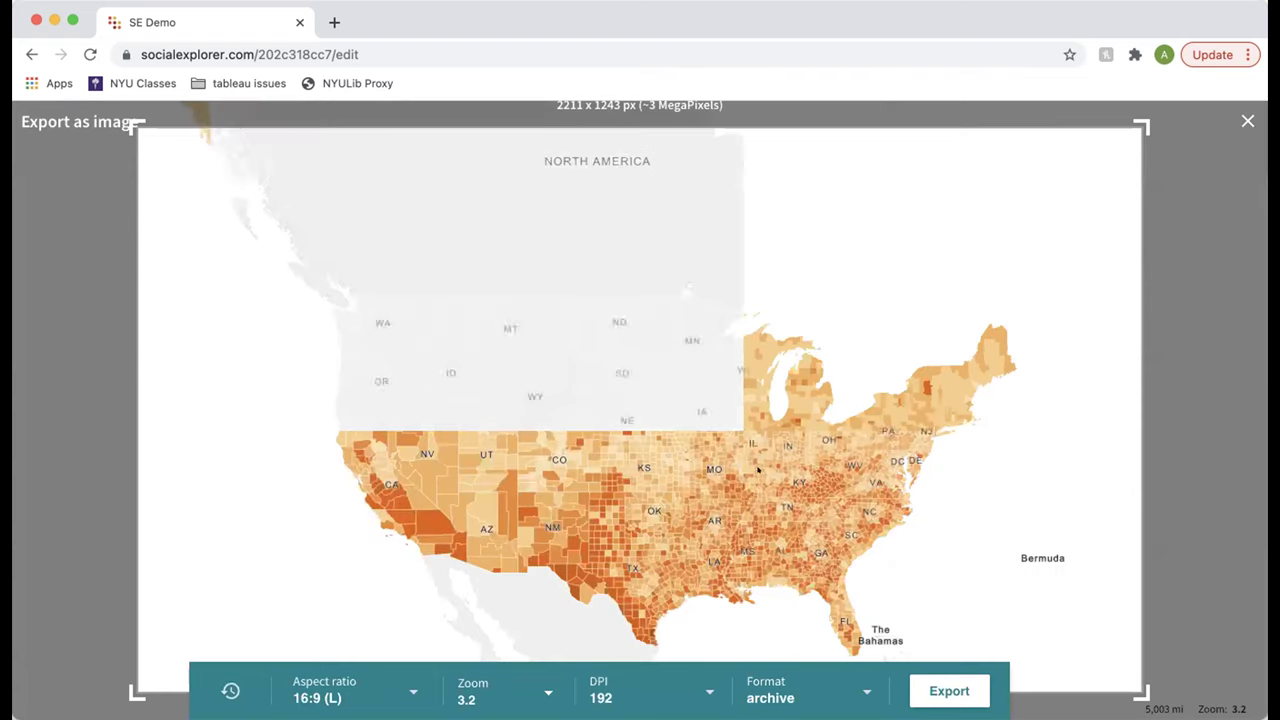
drag(551, 457, 566, 485)
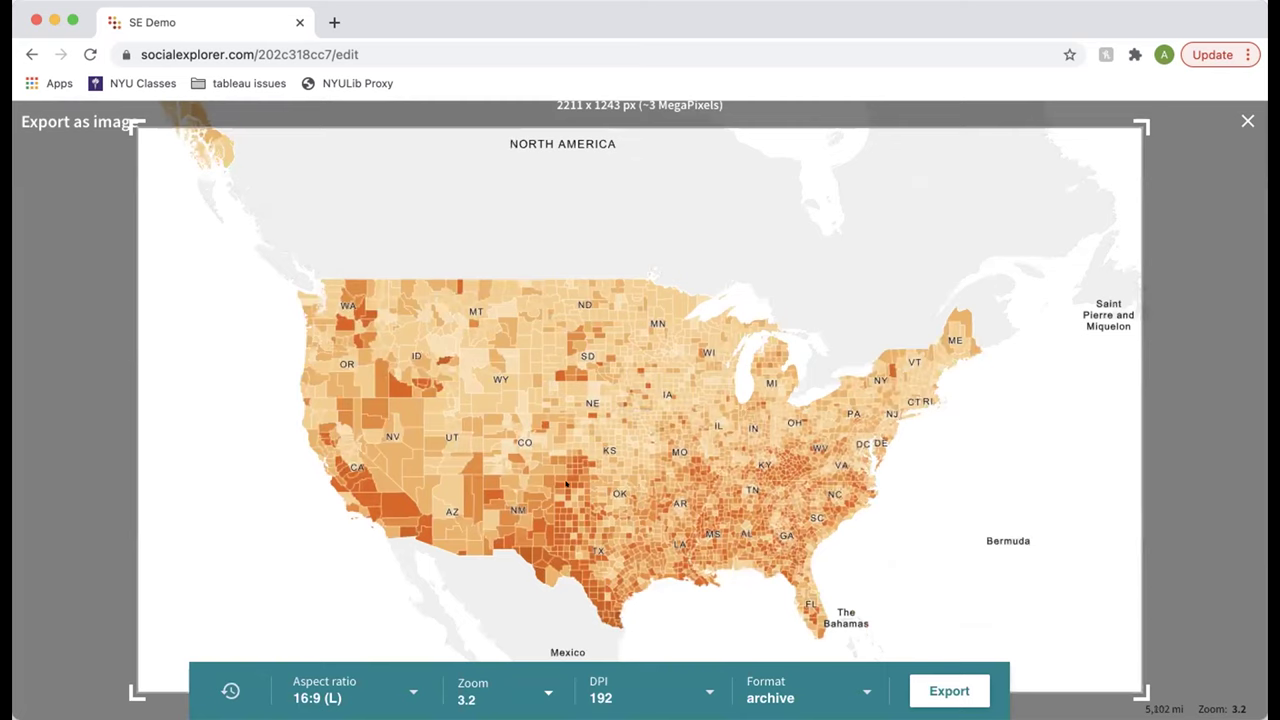
scroll(566, 485, up, 2)
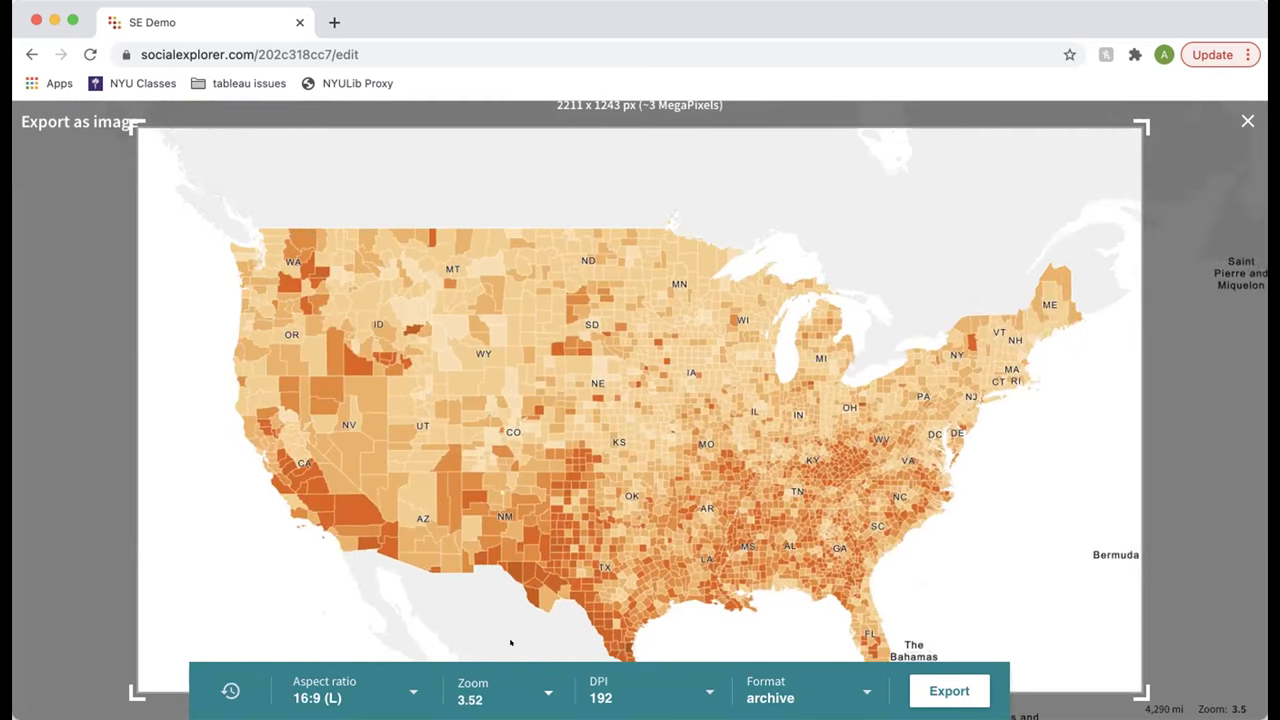
click(800, 690)
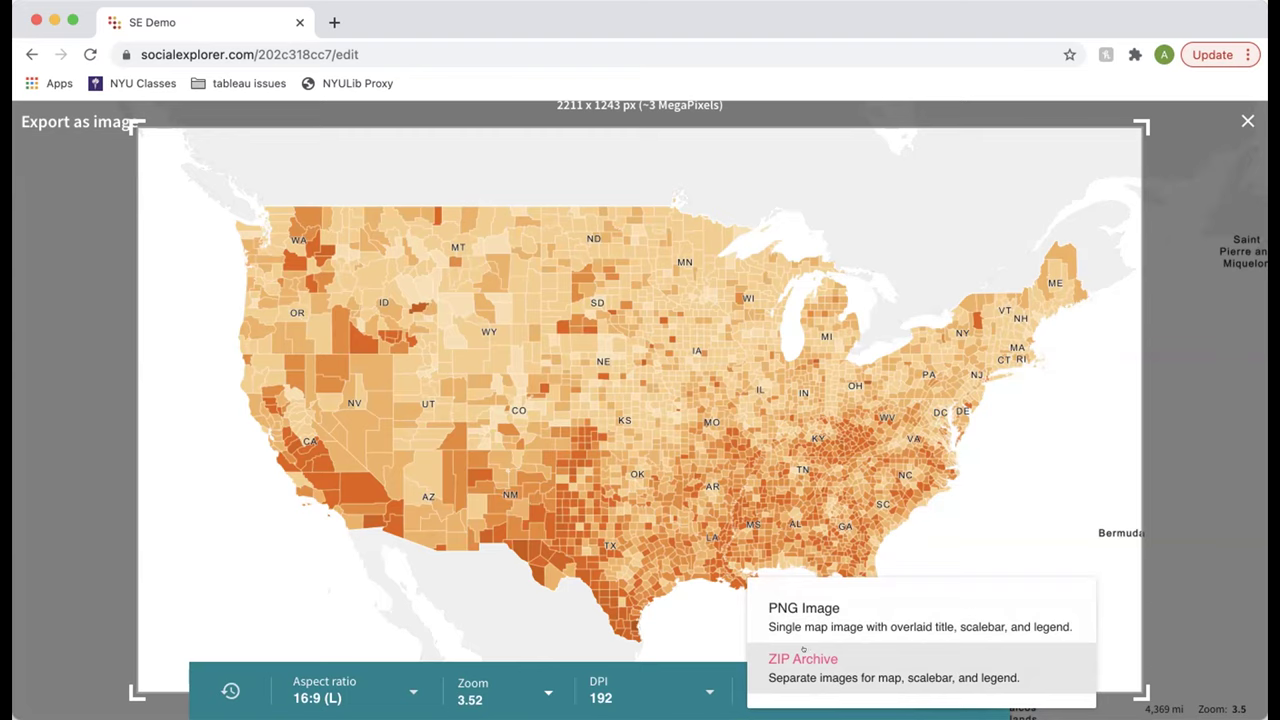
click(932, 500)
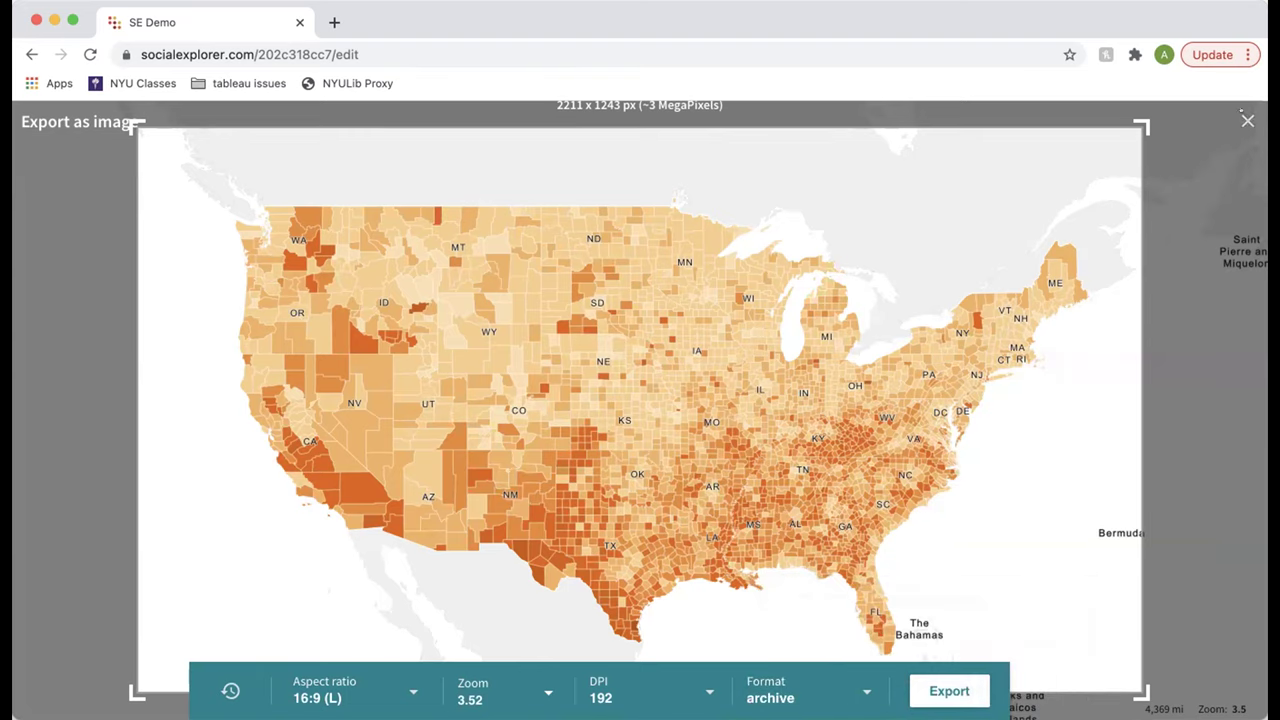
click(1247, 120)
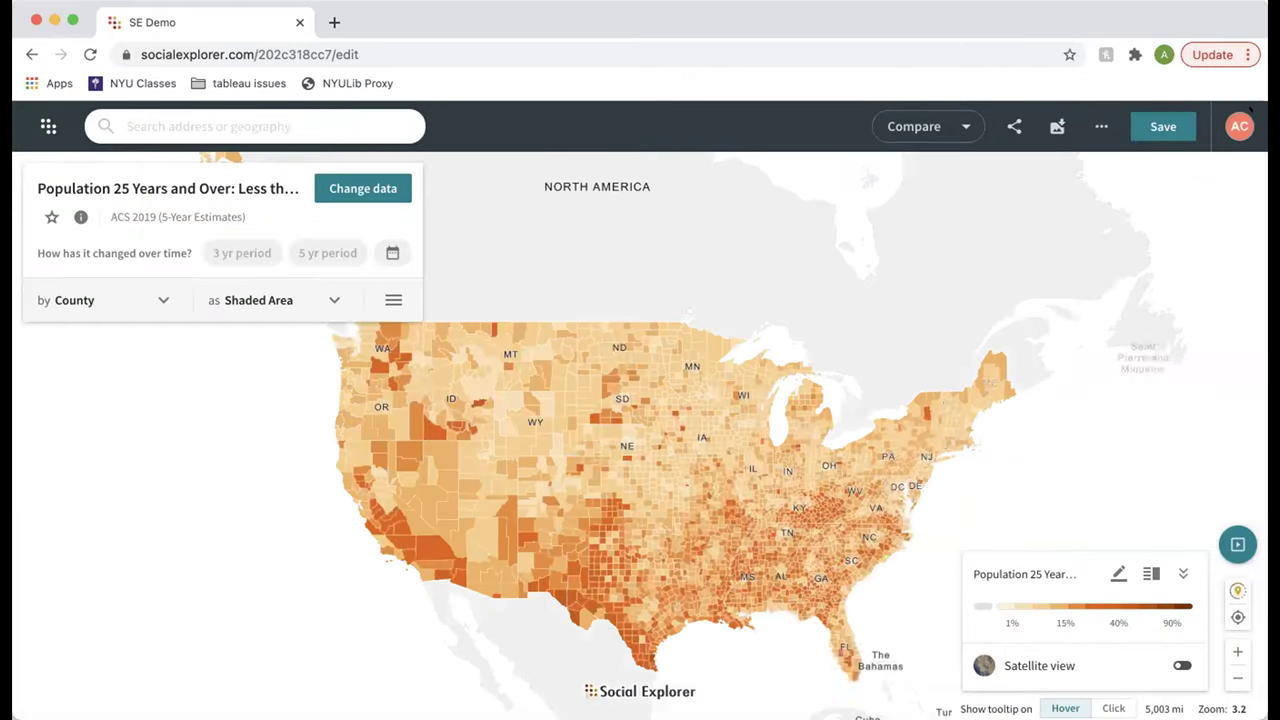
drag(890, 381, 860, 386)
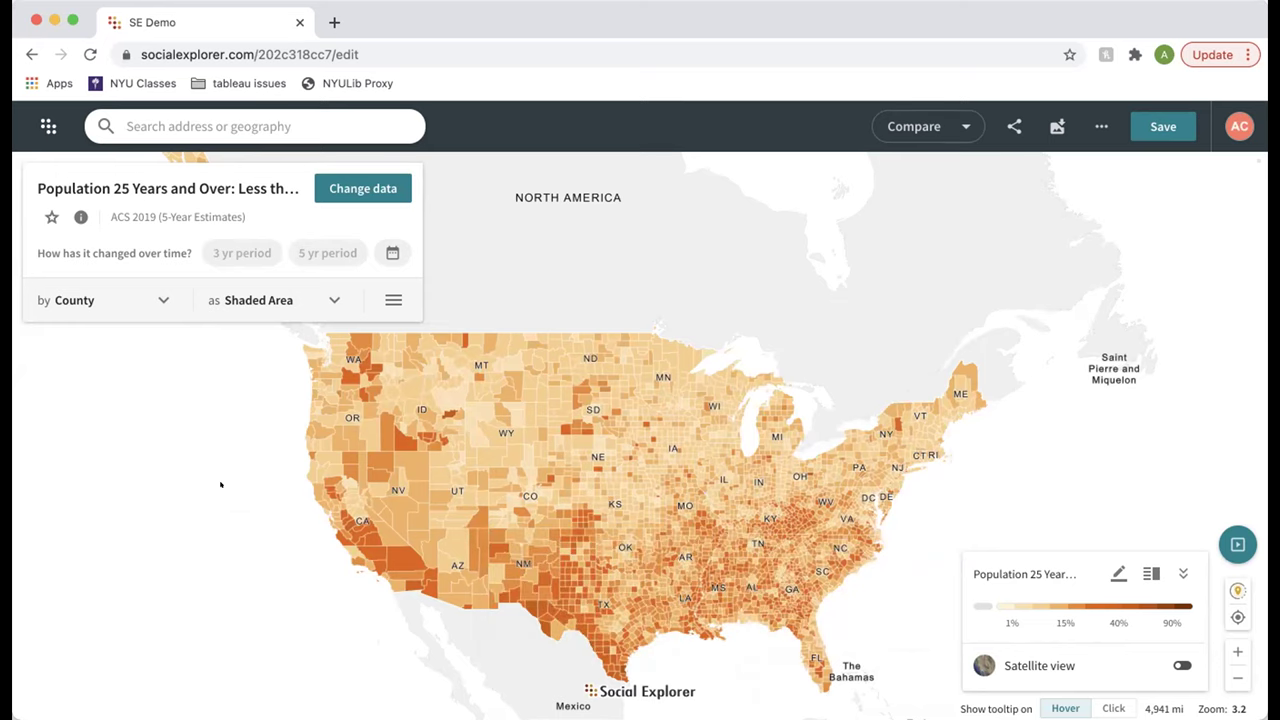
drag(338, 470, 348, 448)
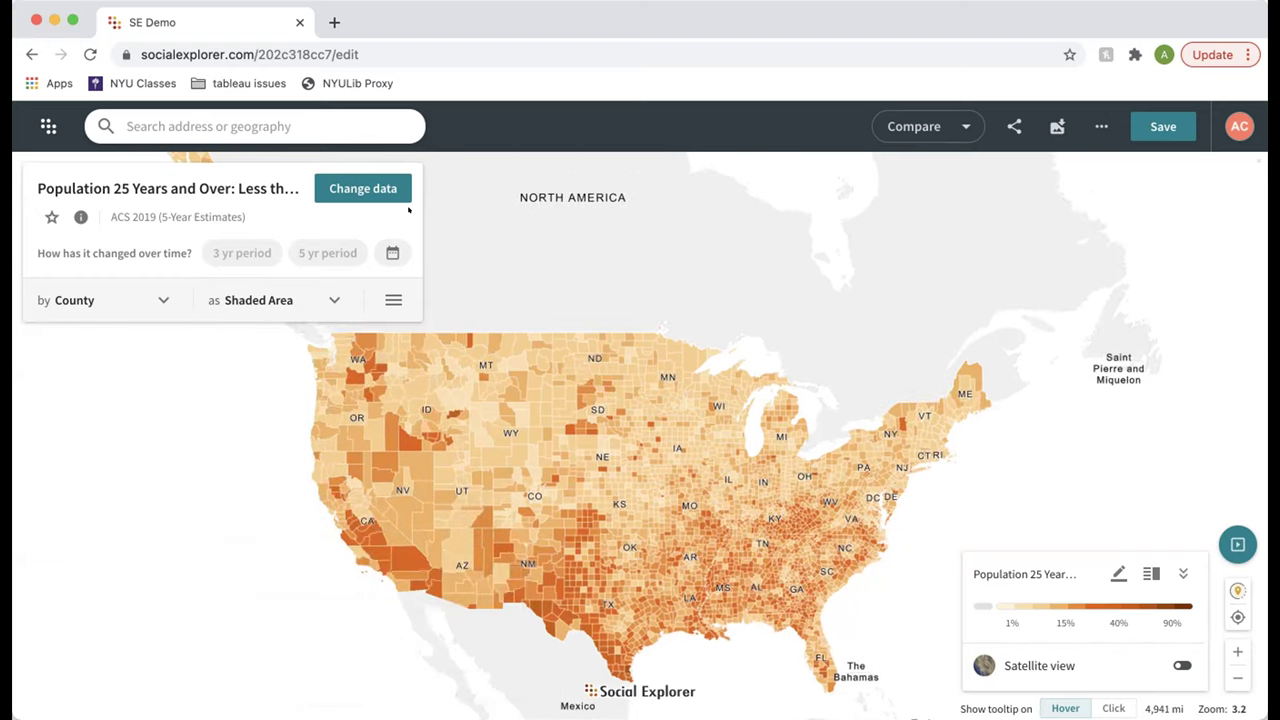
click(364, 190)
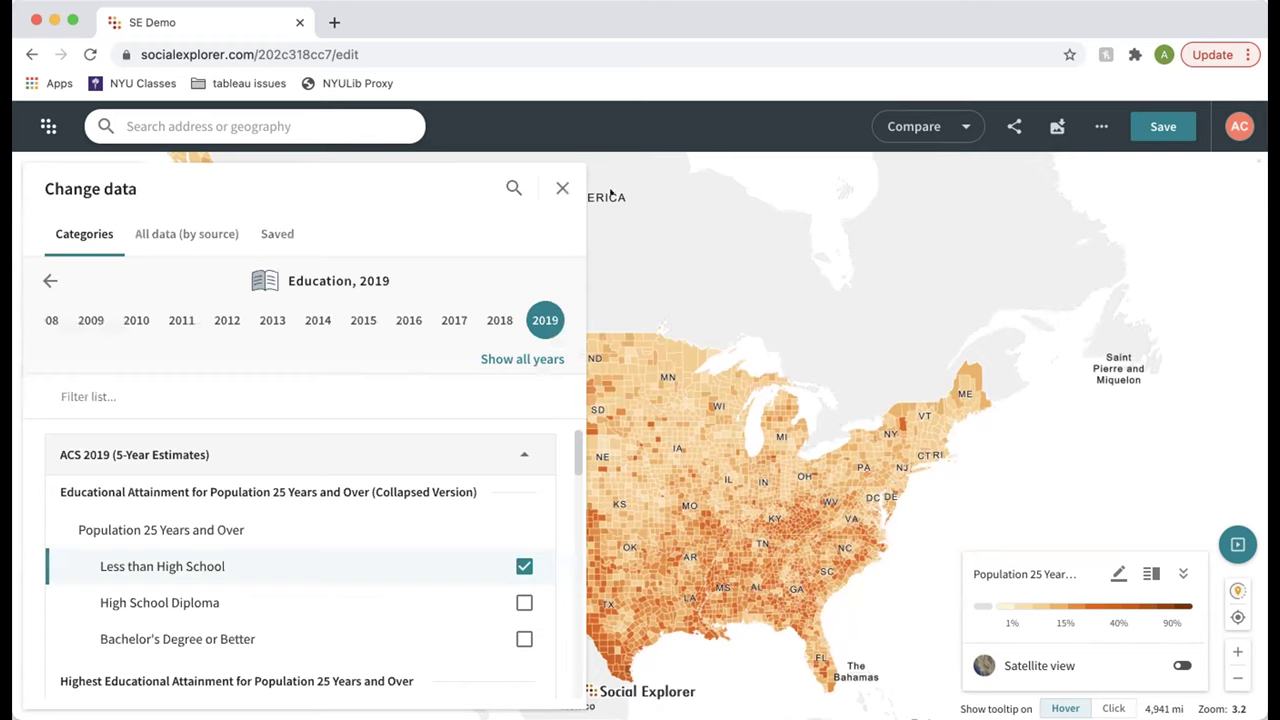
click(564, 182)
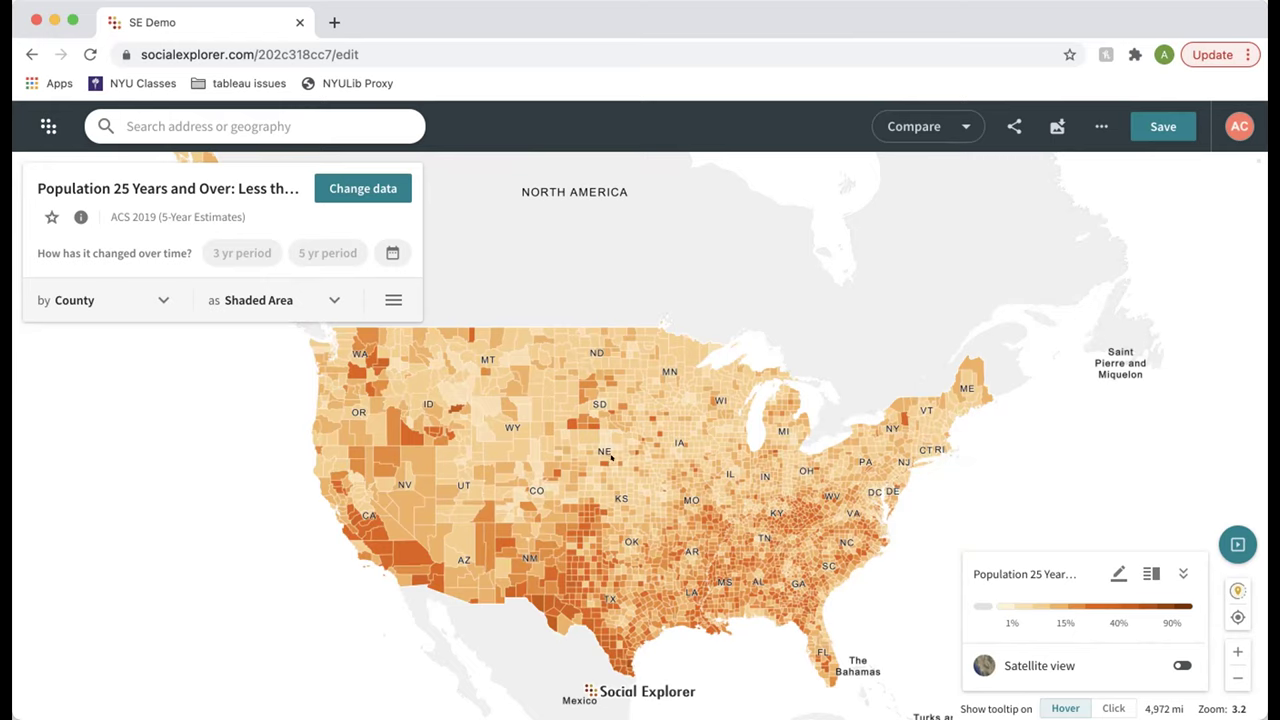
click(359, 189)
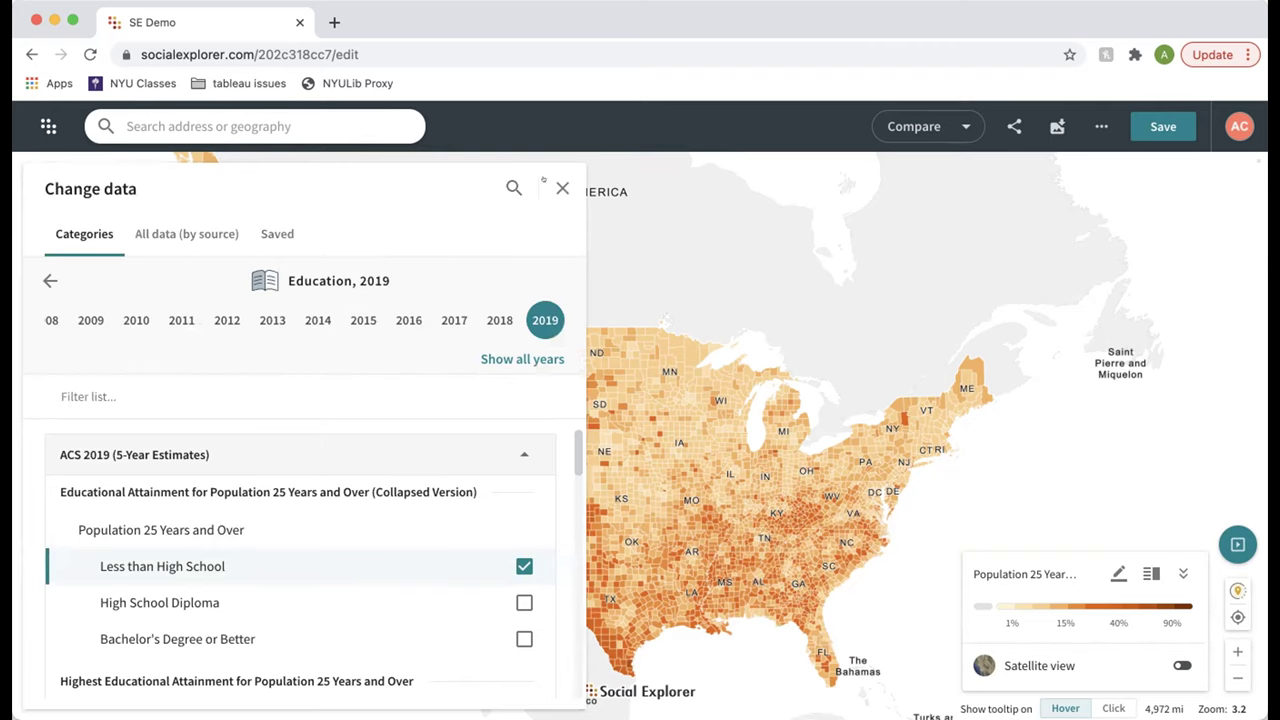
click(562, 188)
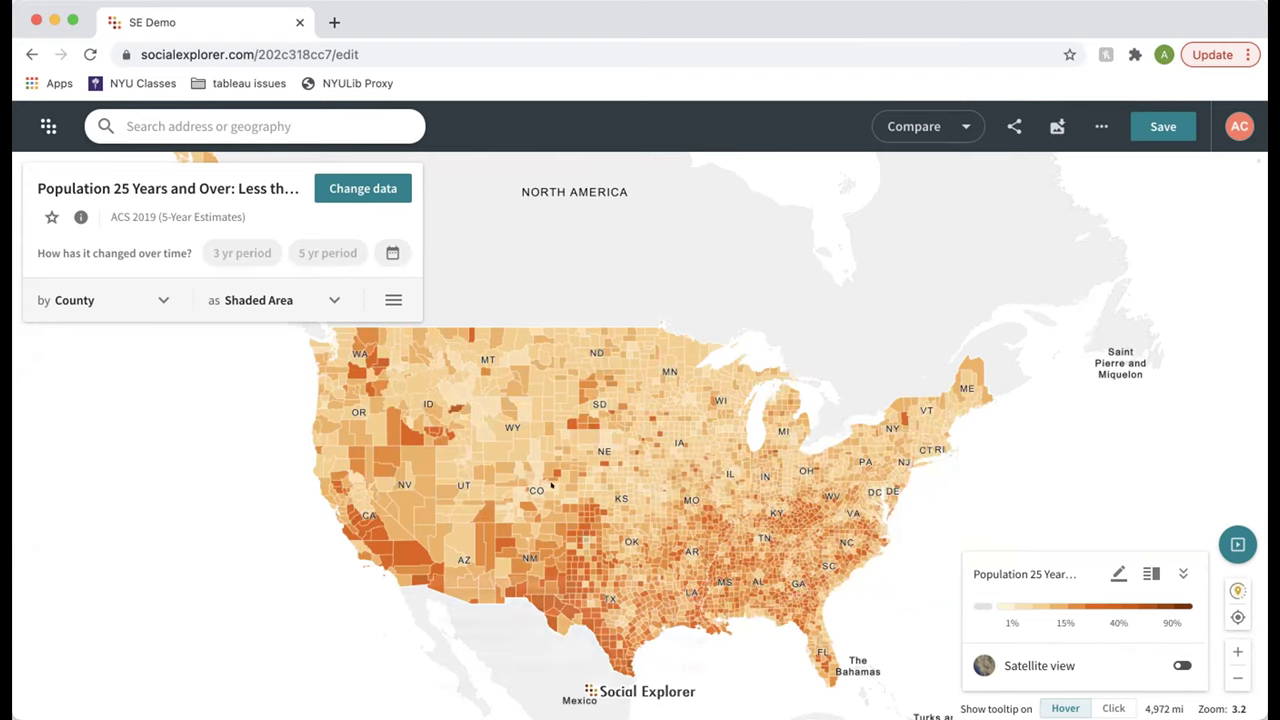
mouse_move(537, 495)
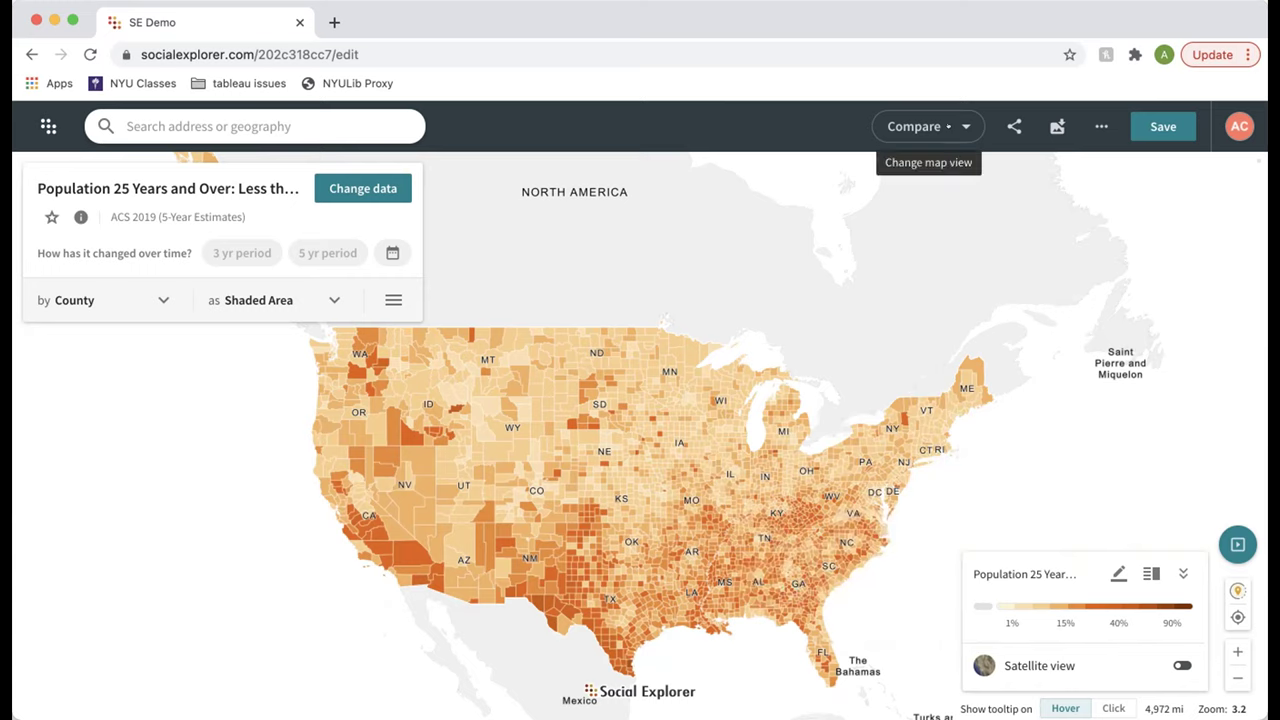
Step: Turn on the side-by-side map comparison, and switch the compare view to Swipe
click(920, 128)
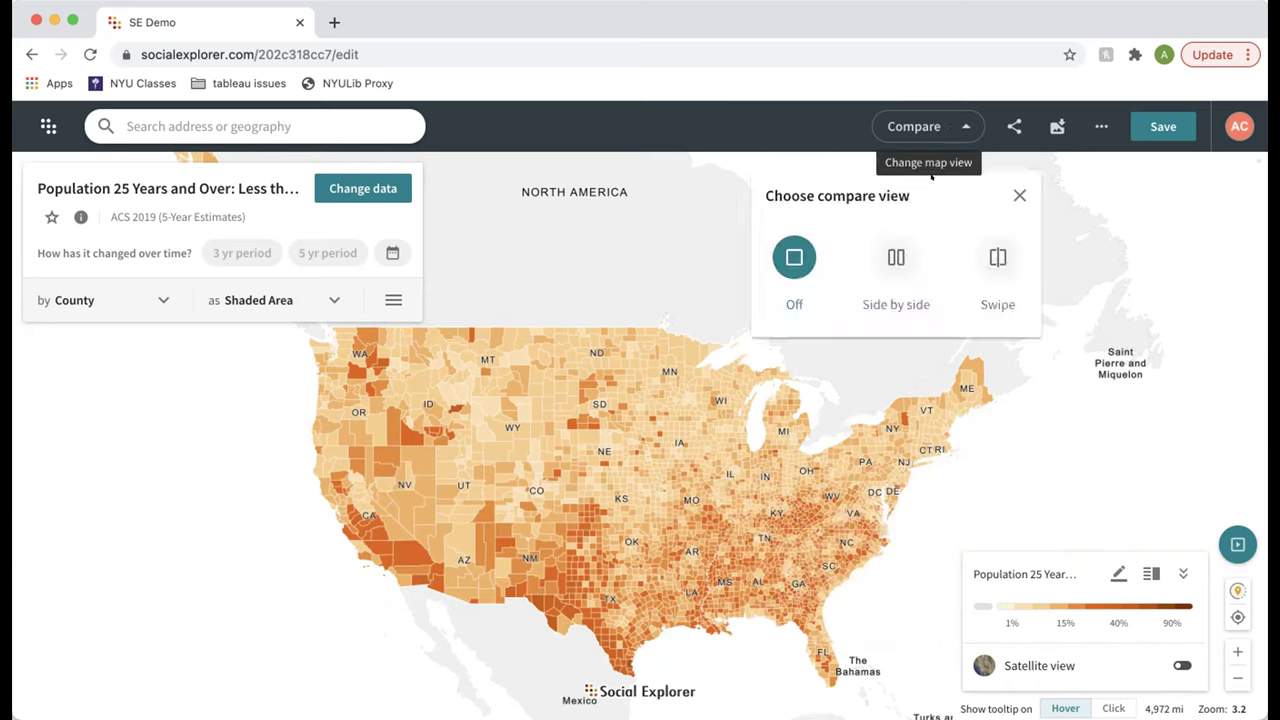
click(900, 260)
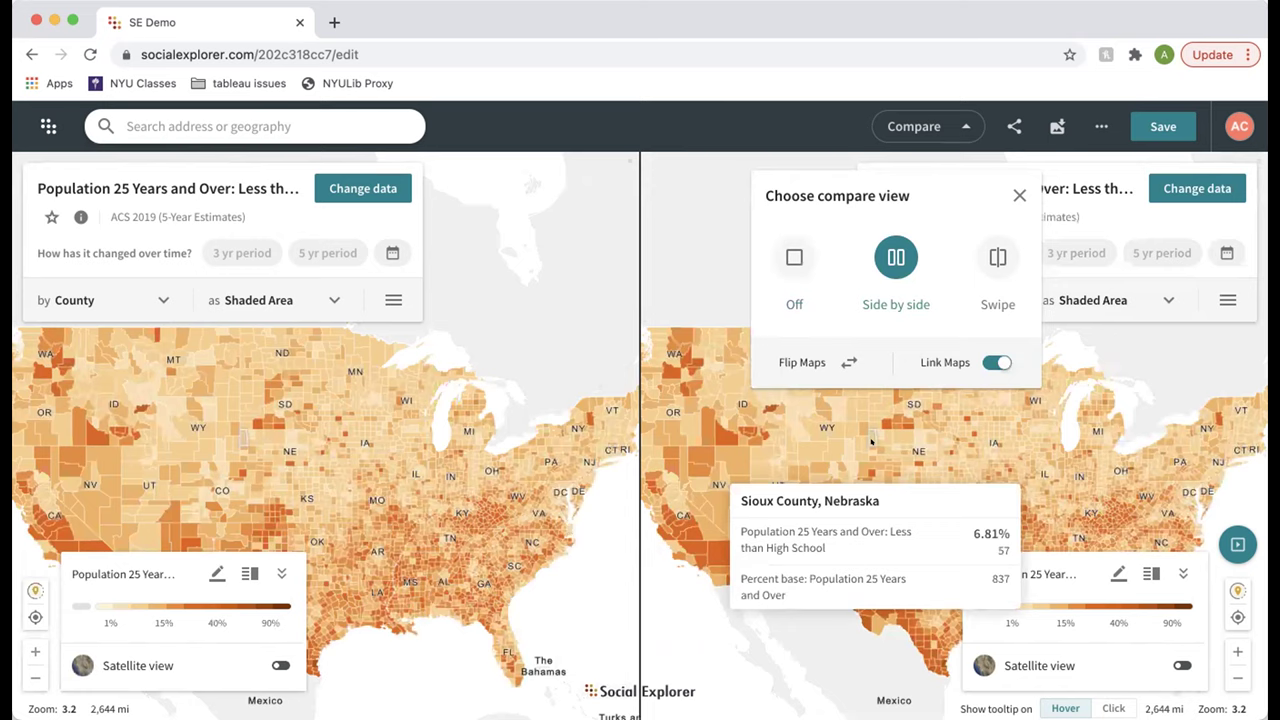
scroll(852, 455, down, 2)
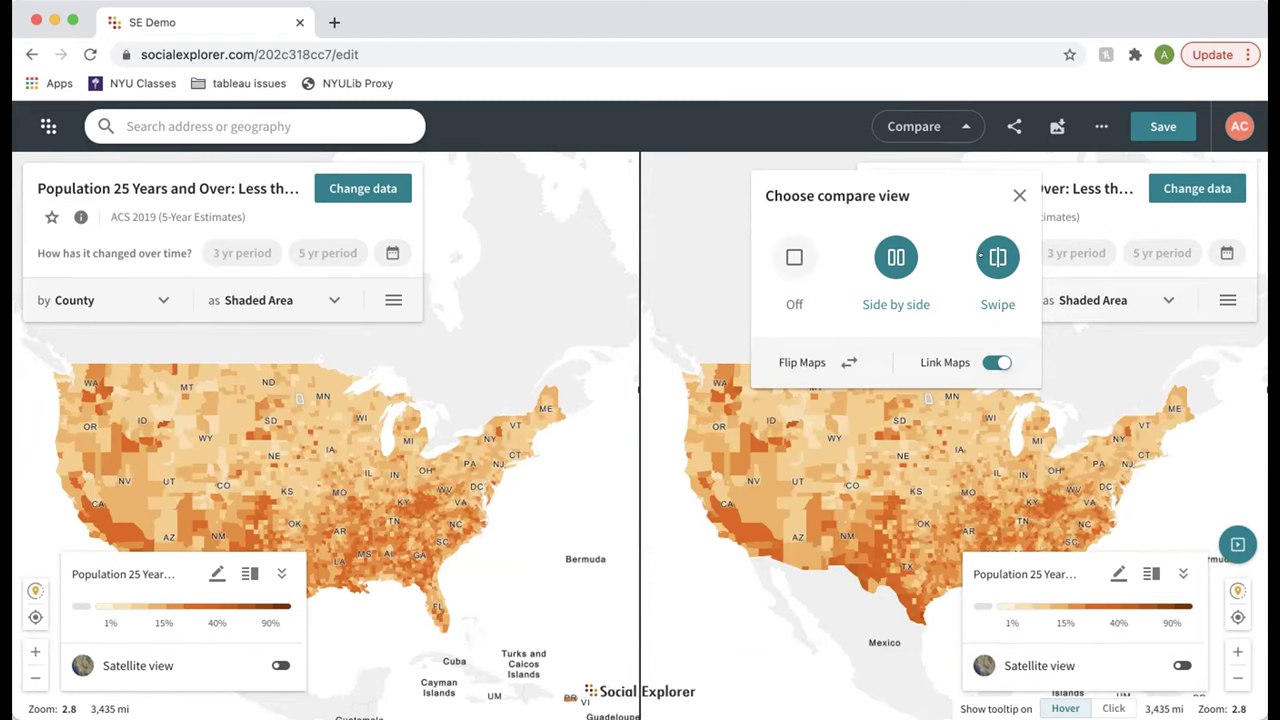
click(983, 257)
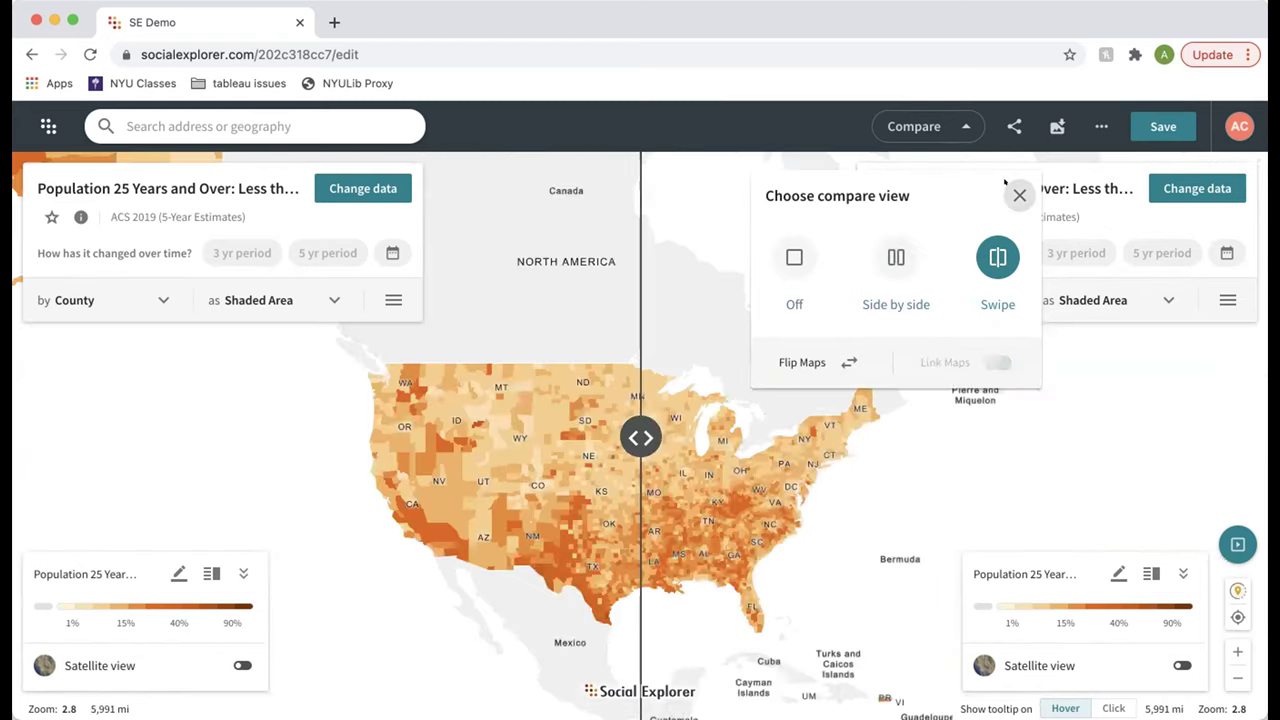
click(1010, 187)
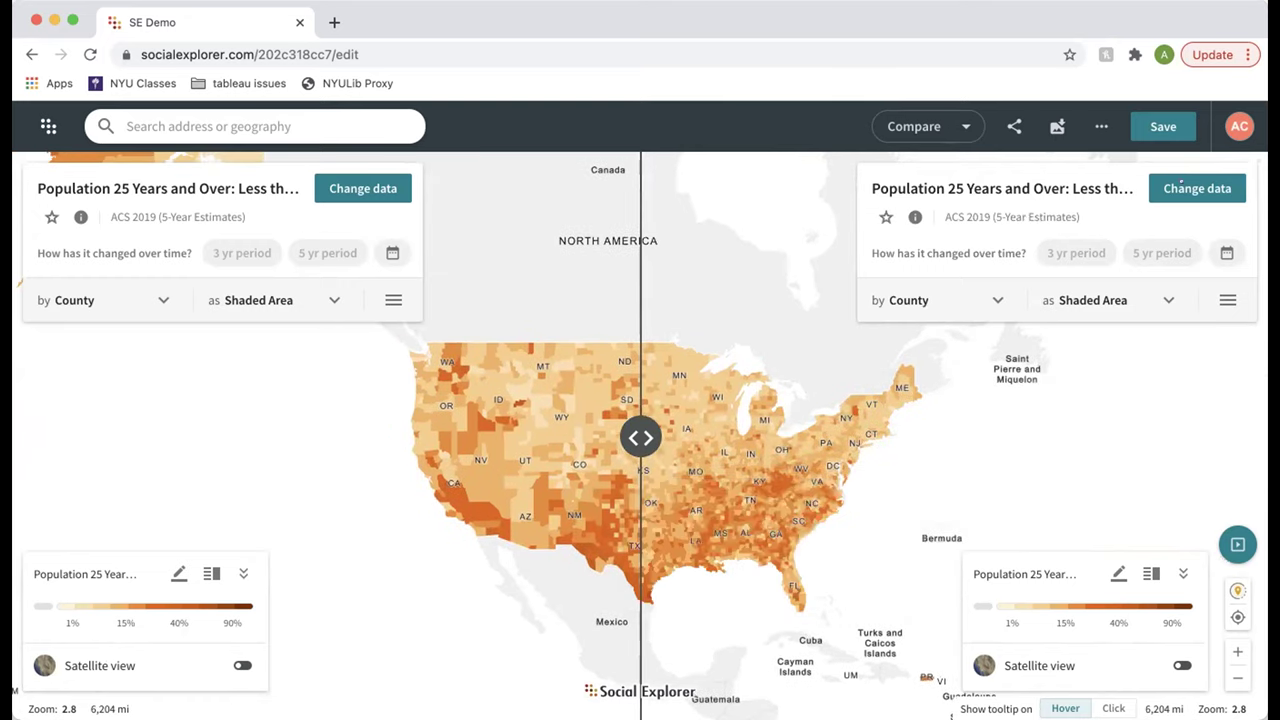
Step: Set the second map's data to Bachelor's Degree or Better for Population 25 Years and Over, from the 2019 Education category
click(1190, 188)
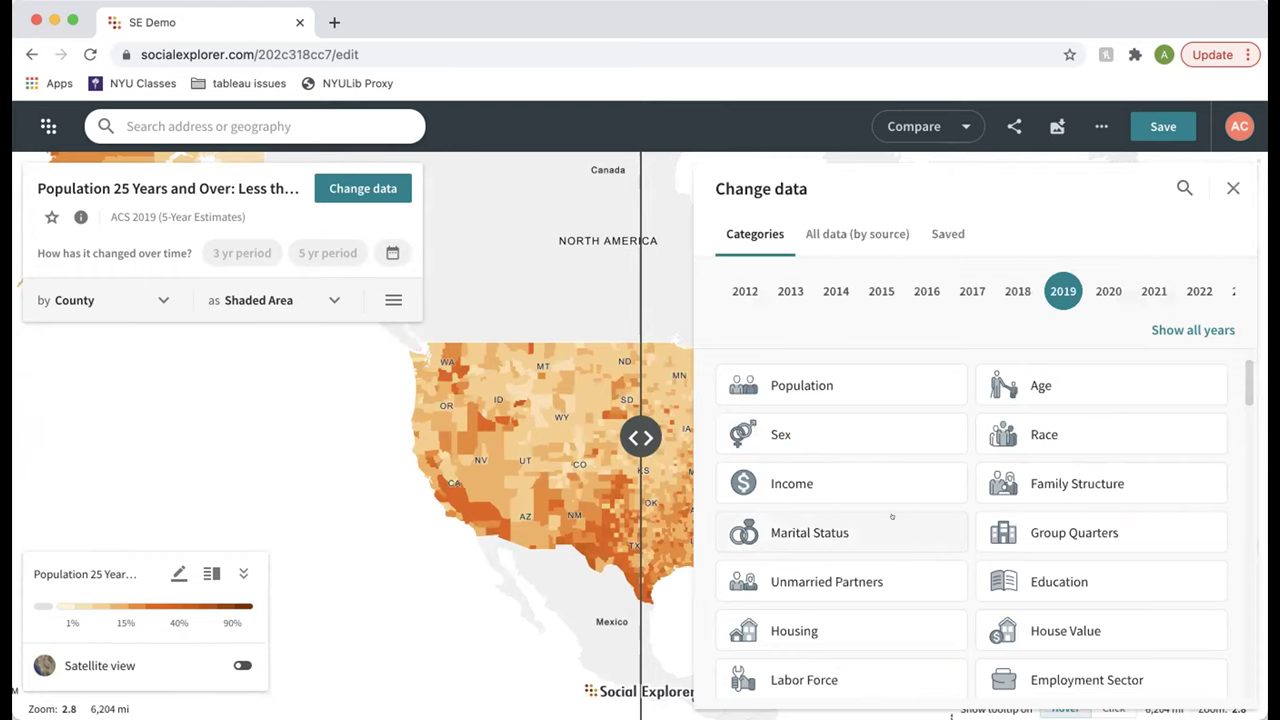
click(1123, 582)
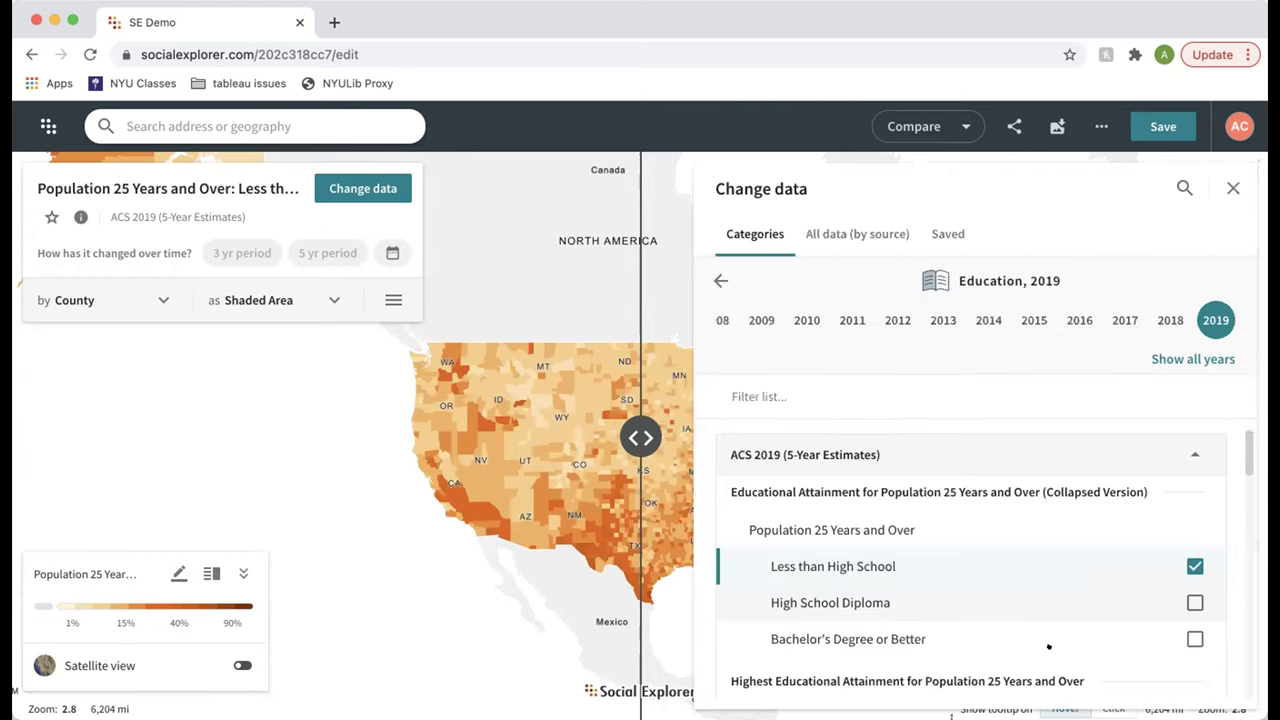
click(977, 636)
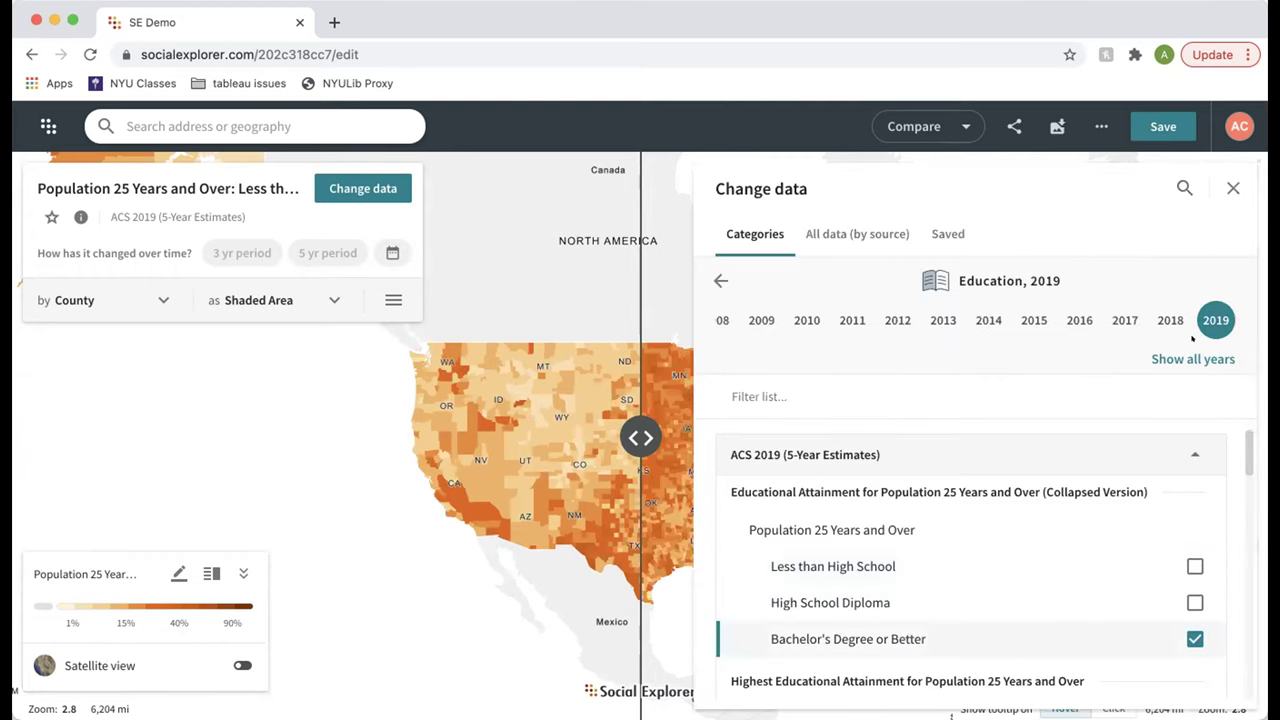
click(1233, 188)
Step: Compare county values on both maps and shift the swipe divider west to the Minnesota–Dakotas border
mouse_move(816, 440)
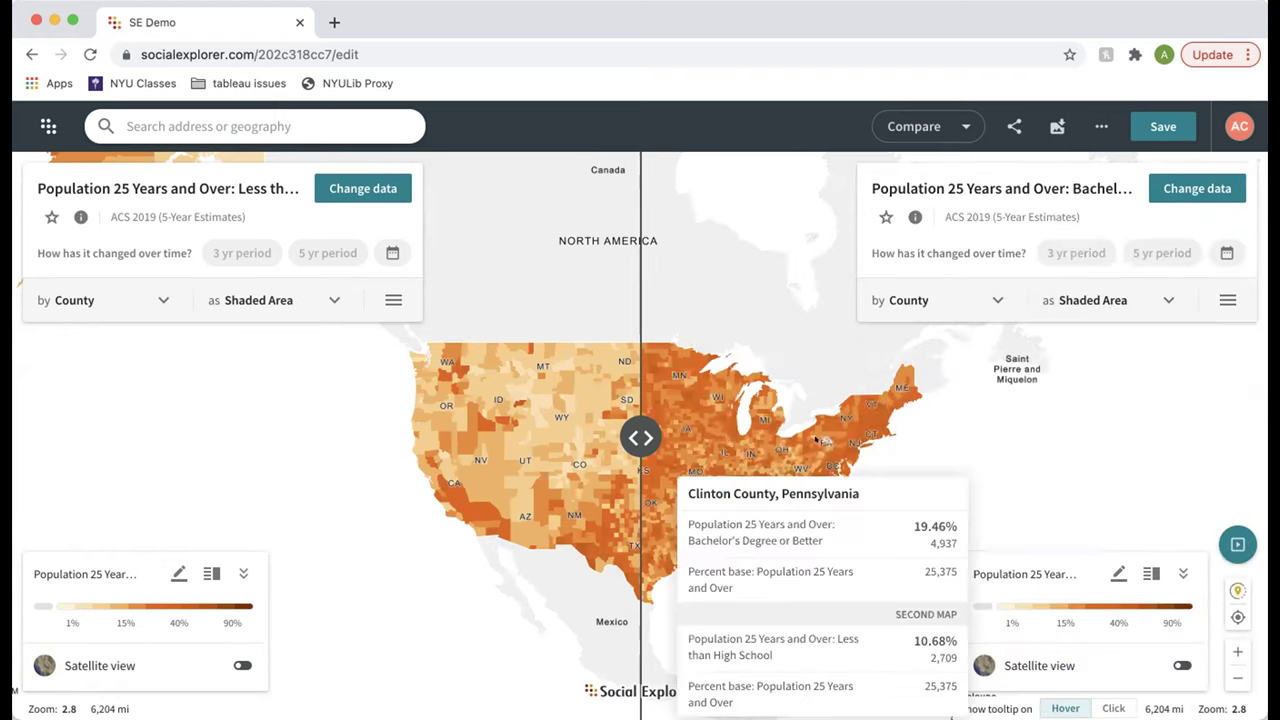
scroll(816, 437, up, 2)
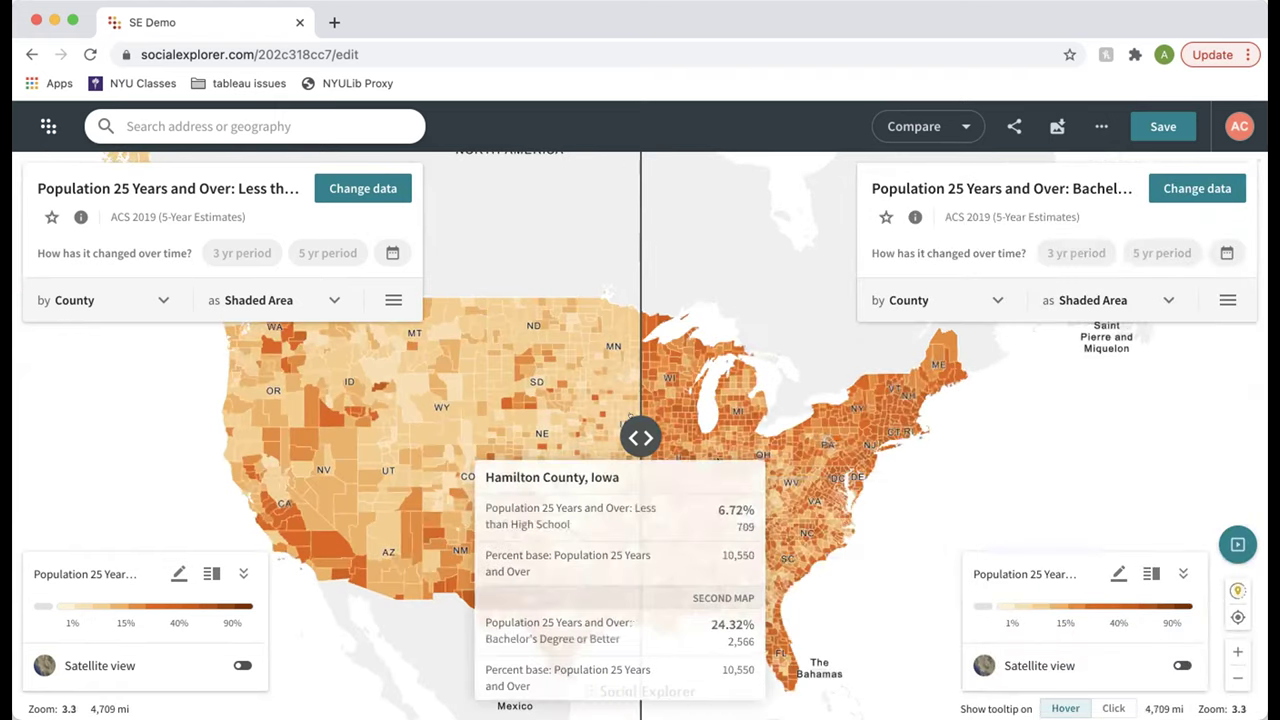
drag(640, 437, 586, 412)
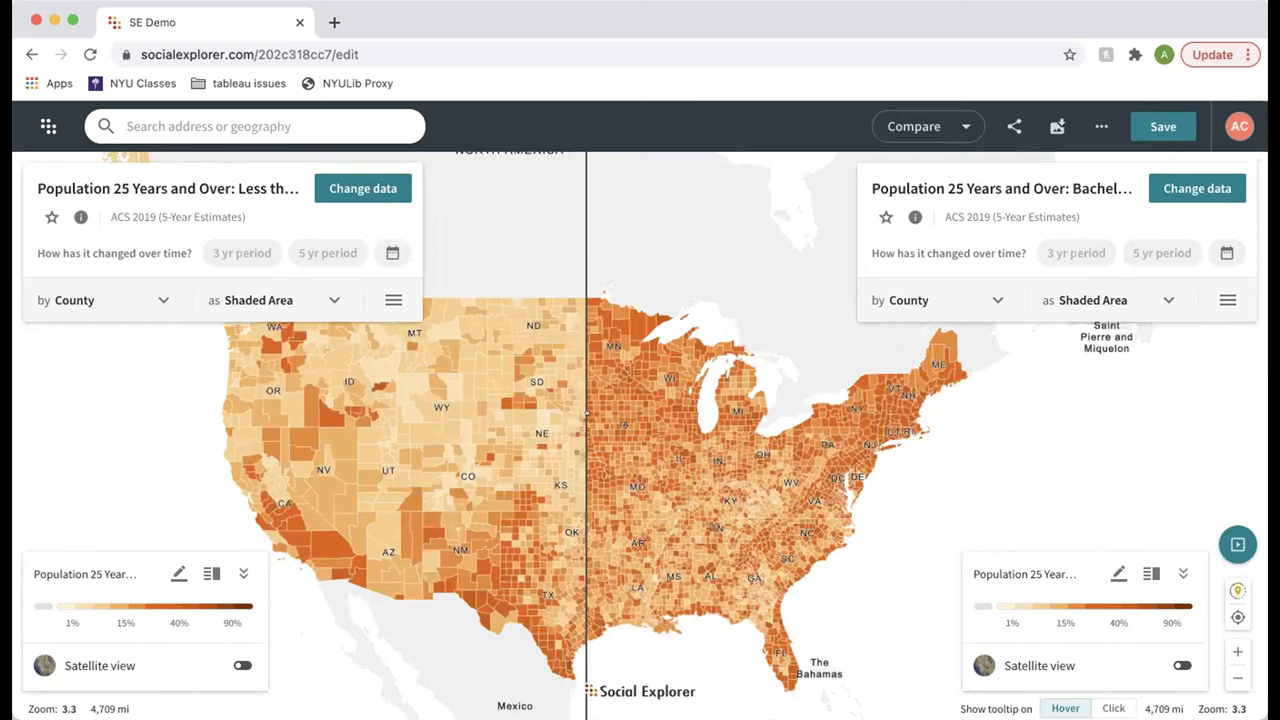
Step: Switch the comparison of the two education maps from Swipe to Side by side
click(925, 126)
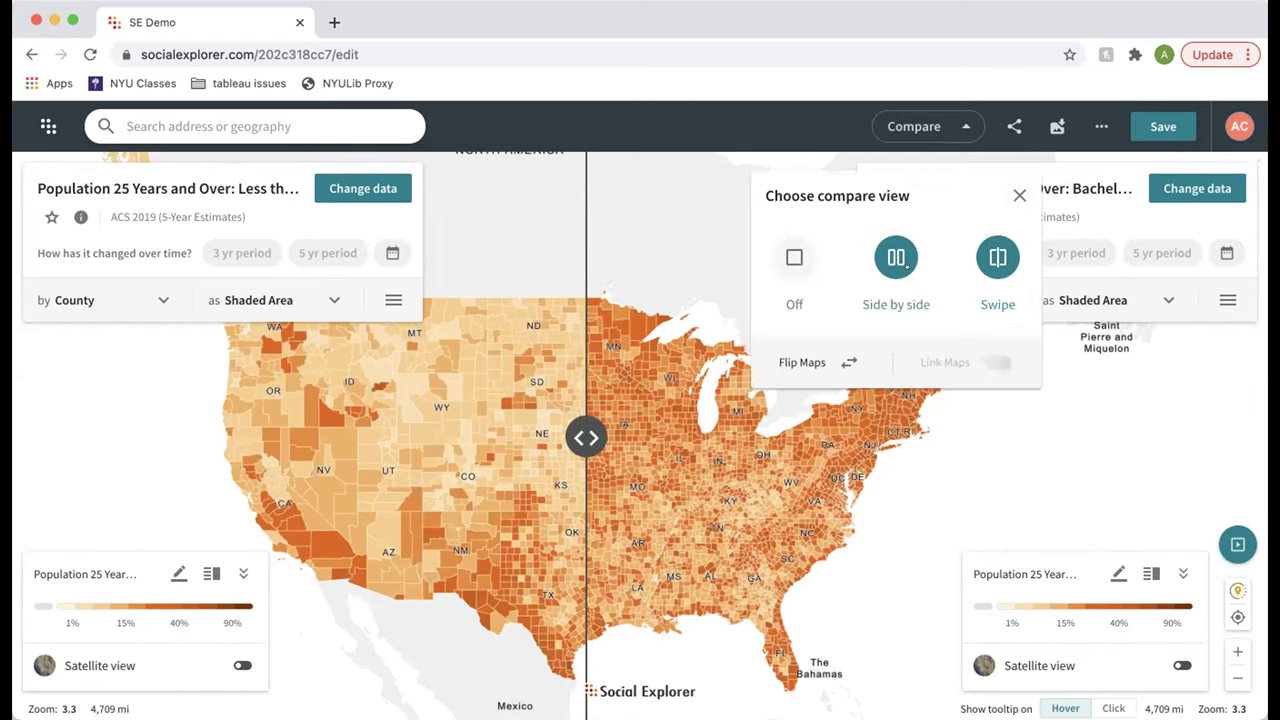
click(1019, 195)
scroll(830, 512, up, 4)
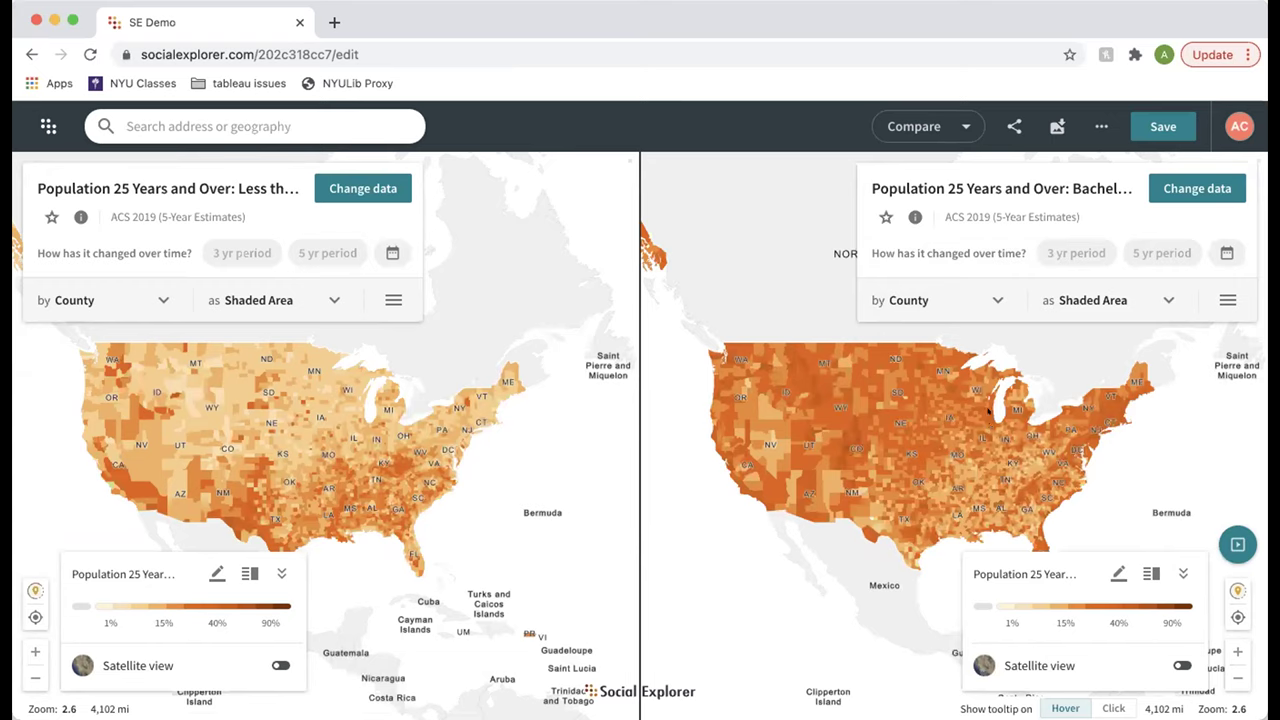
Step: Turn off the map comparison to return to the single Less than High School county map
click(936, 135)
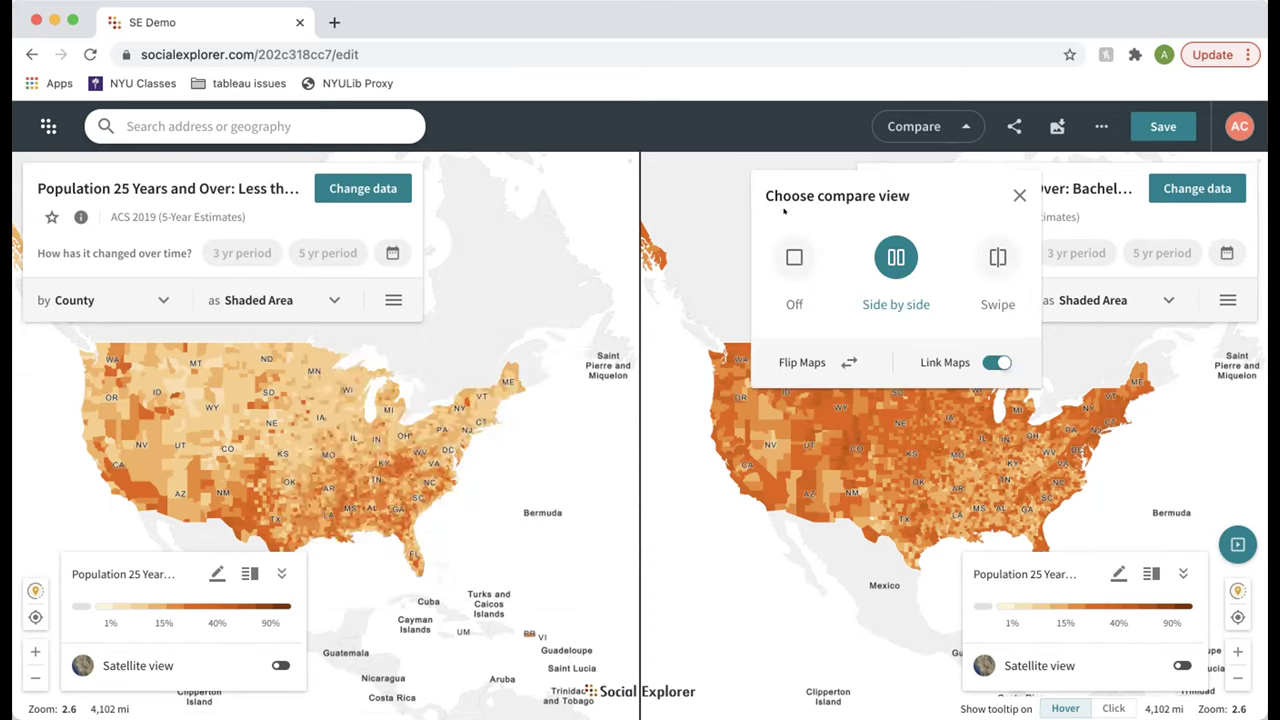
click(798, 262)
click(1019, 194)
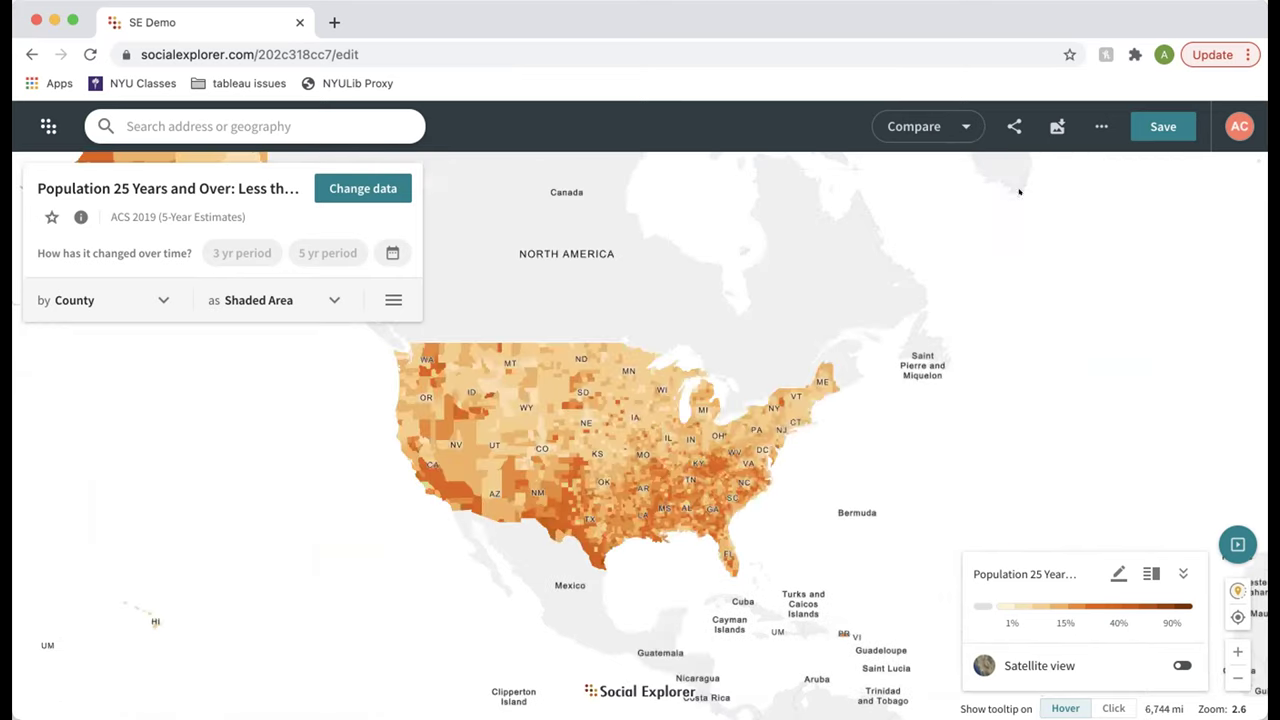
double_click(642, 432)
drag(640, 428, 712, 430)
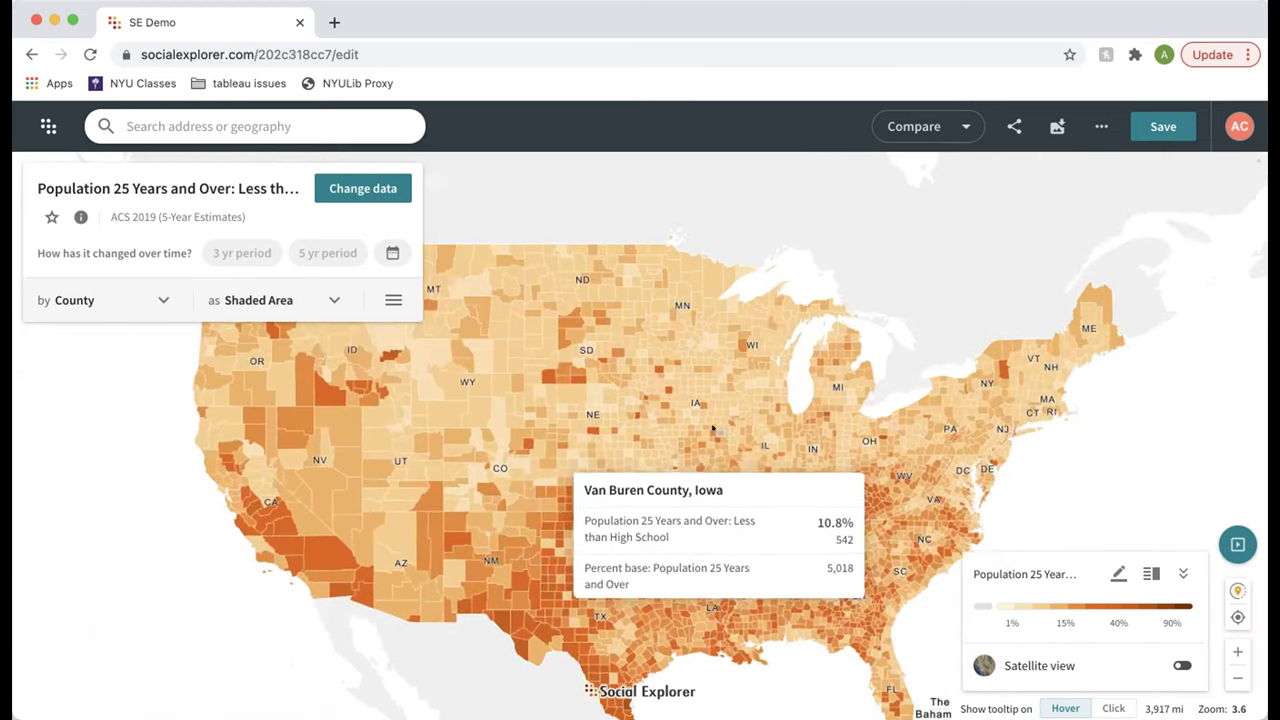
Step: Save the map and open the list of saved maps in My Projects
click(1163, 124)
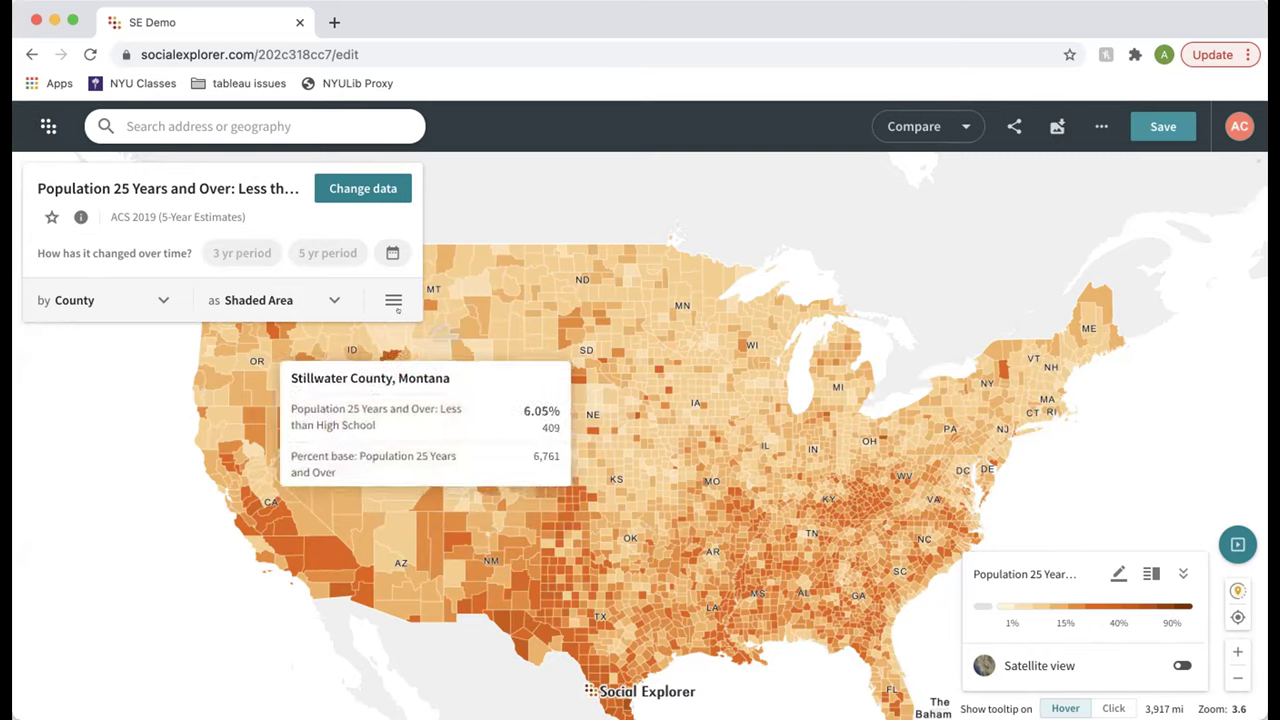
click(45, 126)
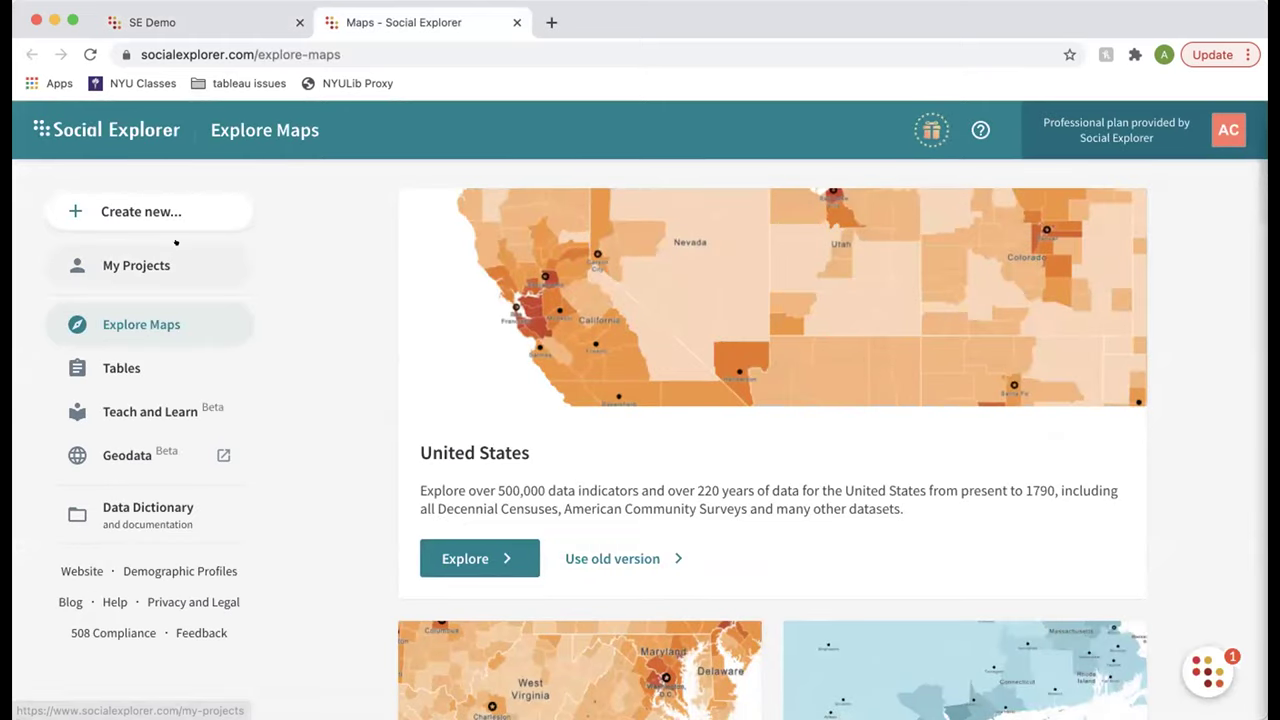
click(140, 265)
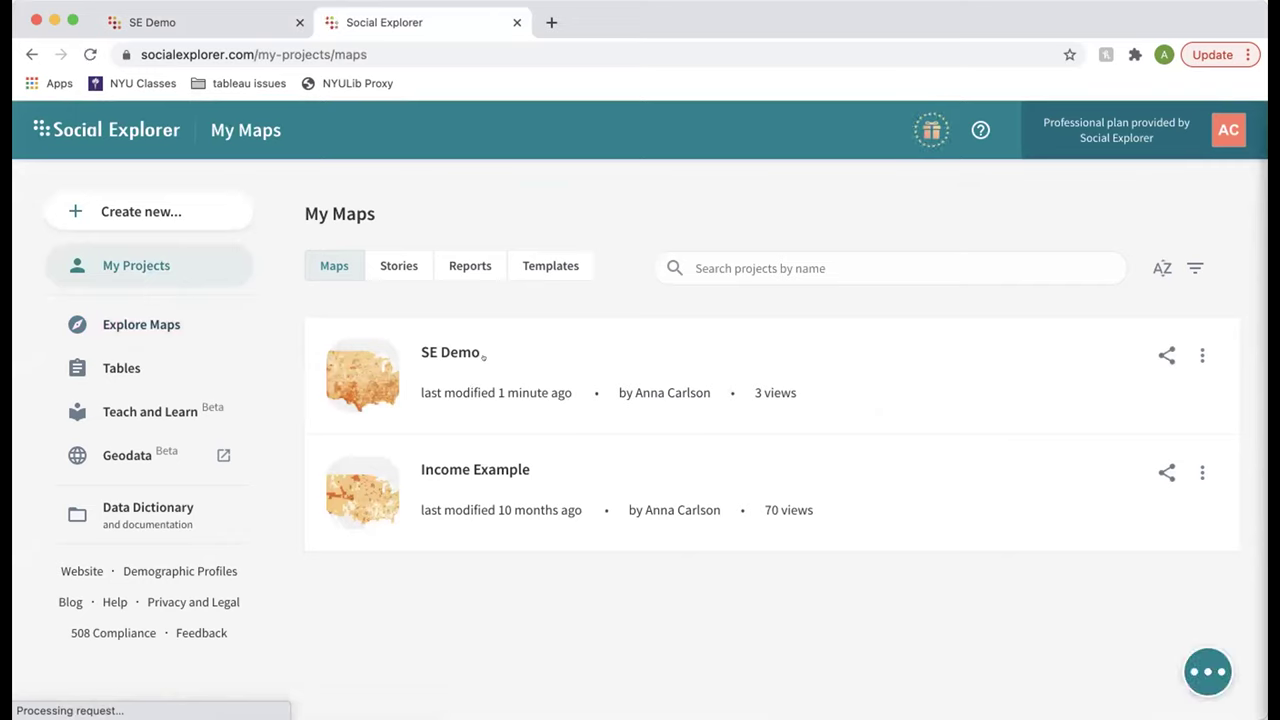
Step: Return to Explore Maps and start creating a new report
click(105, 322)
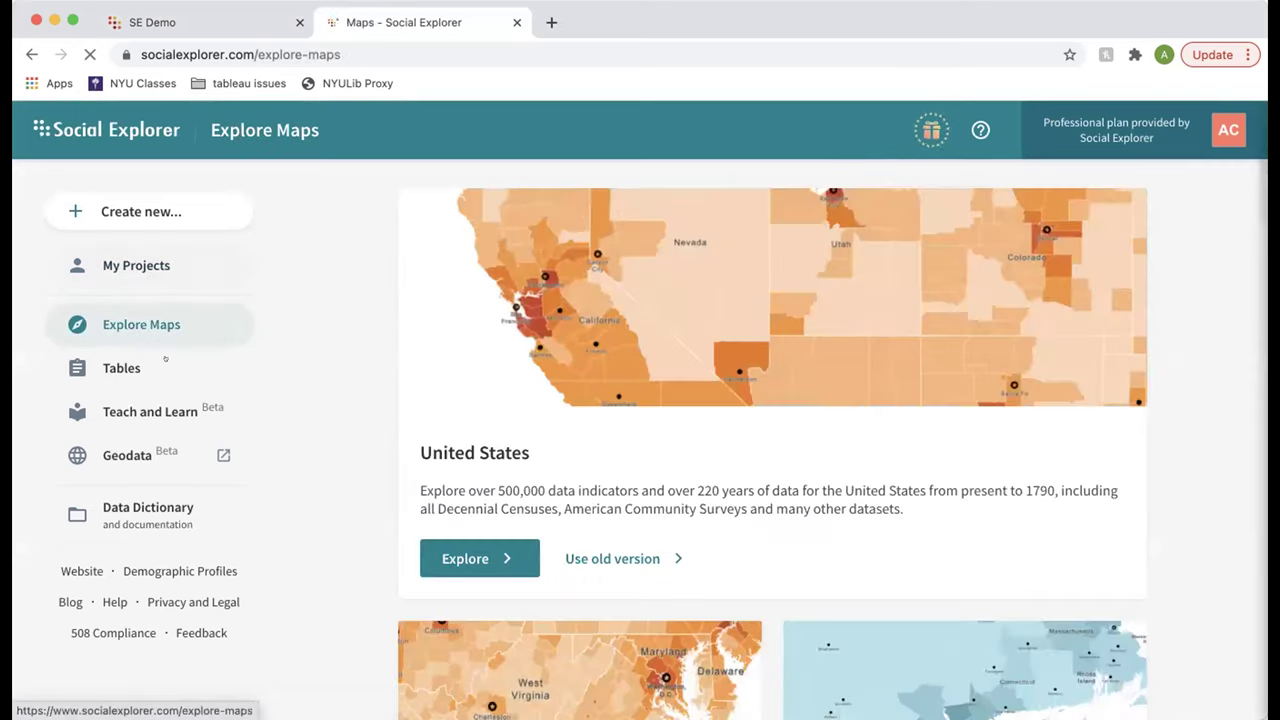
click(175, 206)
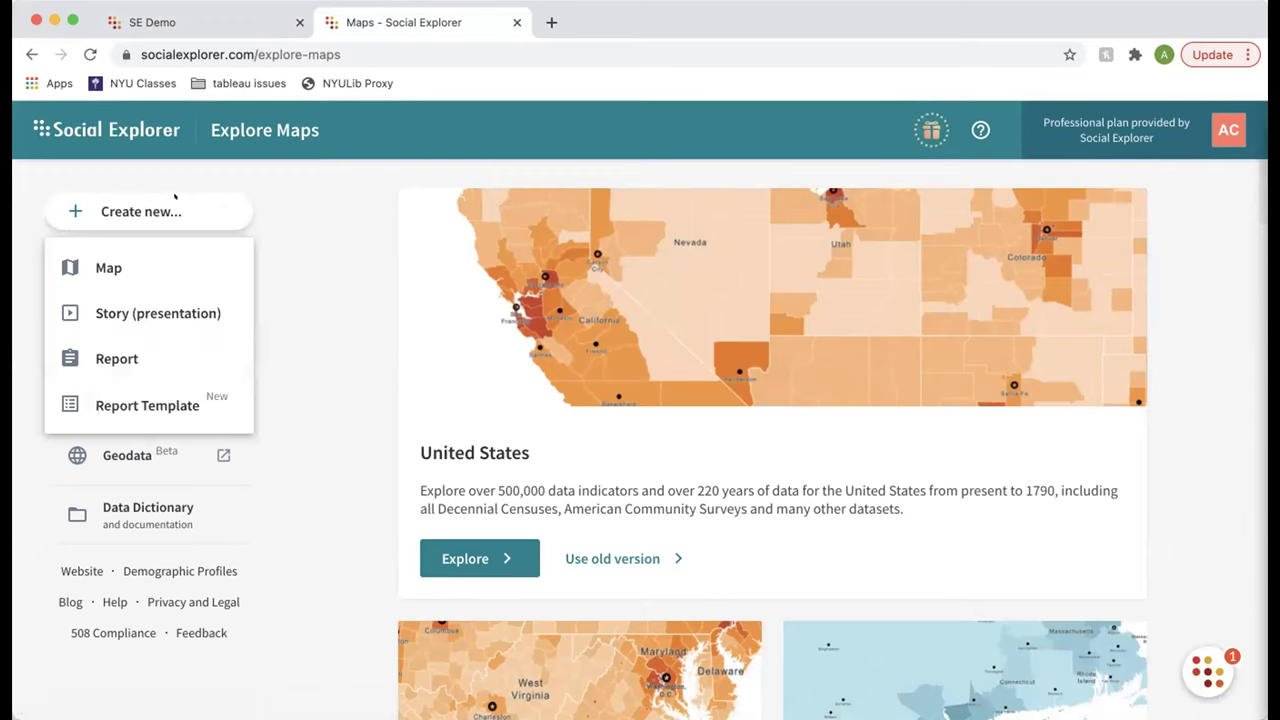
click(117, 358)
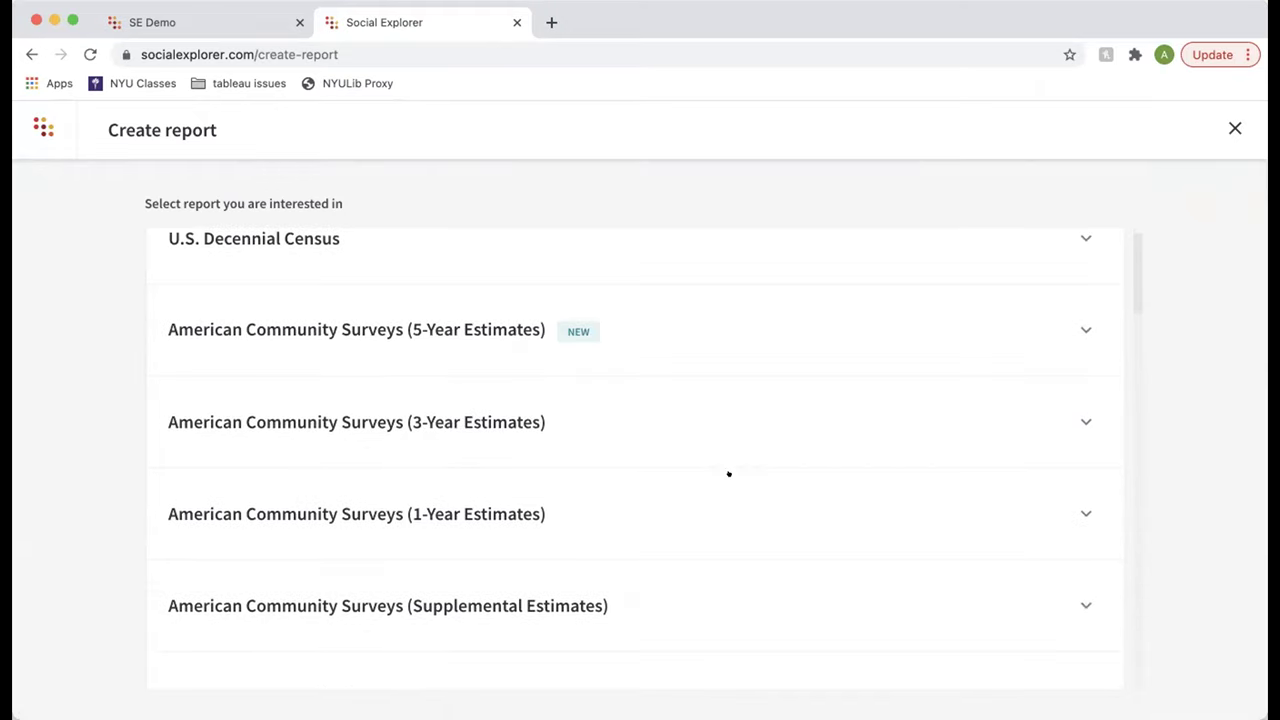
Step: Browse the available report surveys and begin a report on American Community Survey (ACS) 2015--2019 (5-Year Estimates)
scroll(728, 474, up, 1)
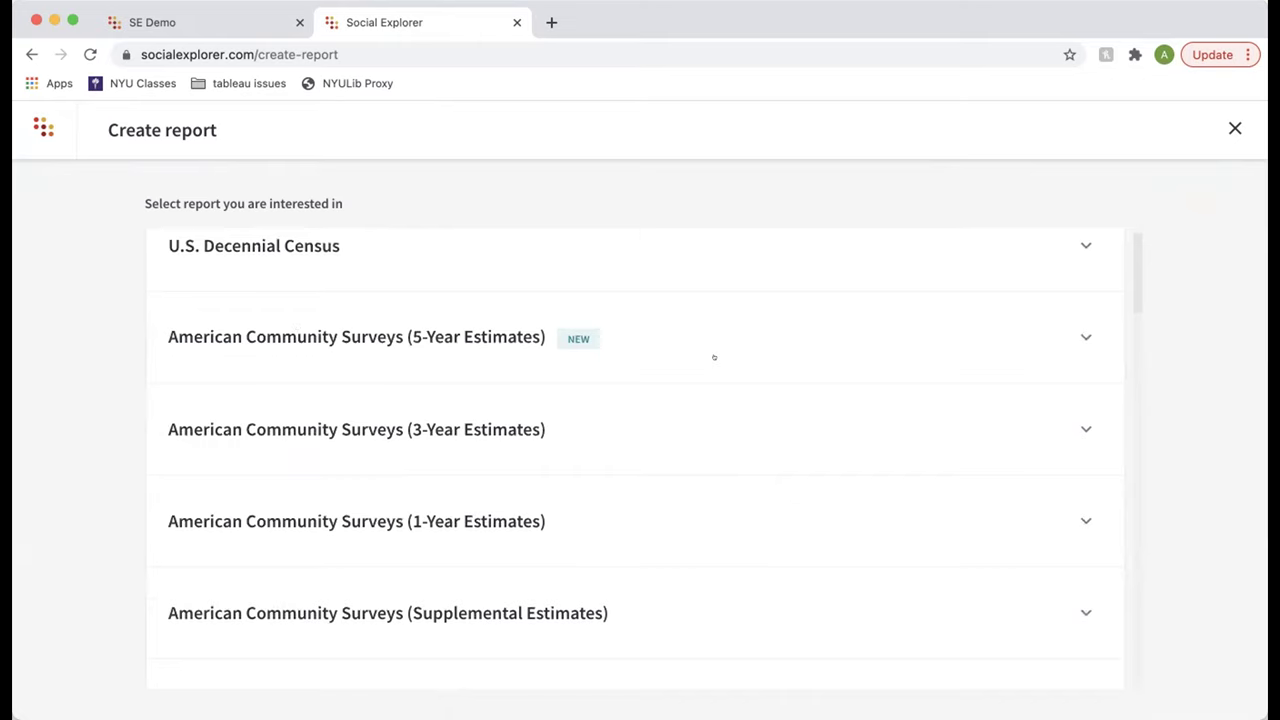
scroll(744, 369, down, 4)
scroll(744, 369, down, 5)
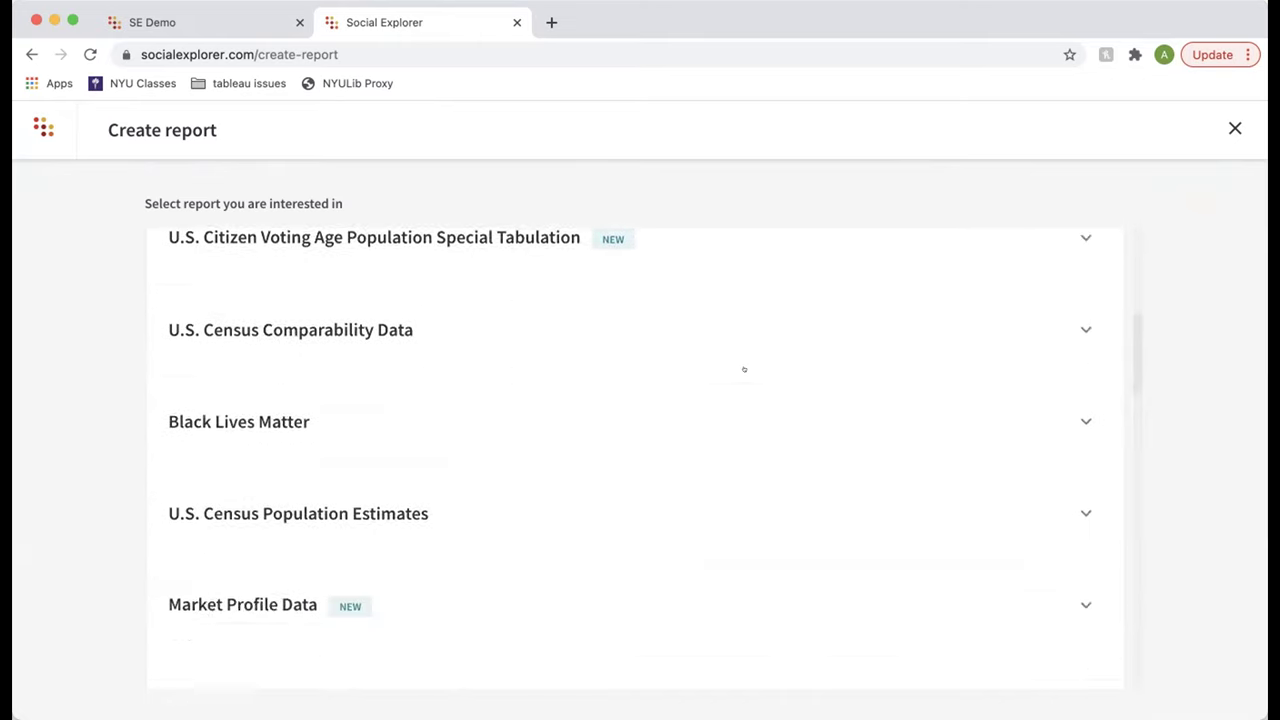
scroll(744, 369, down, 5)
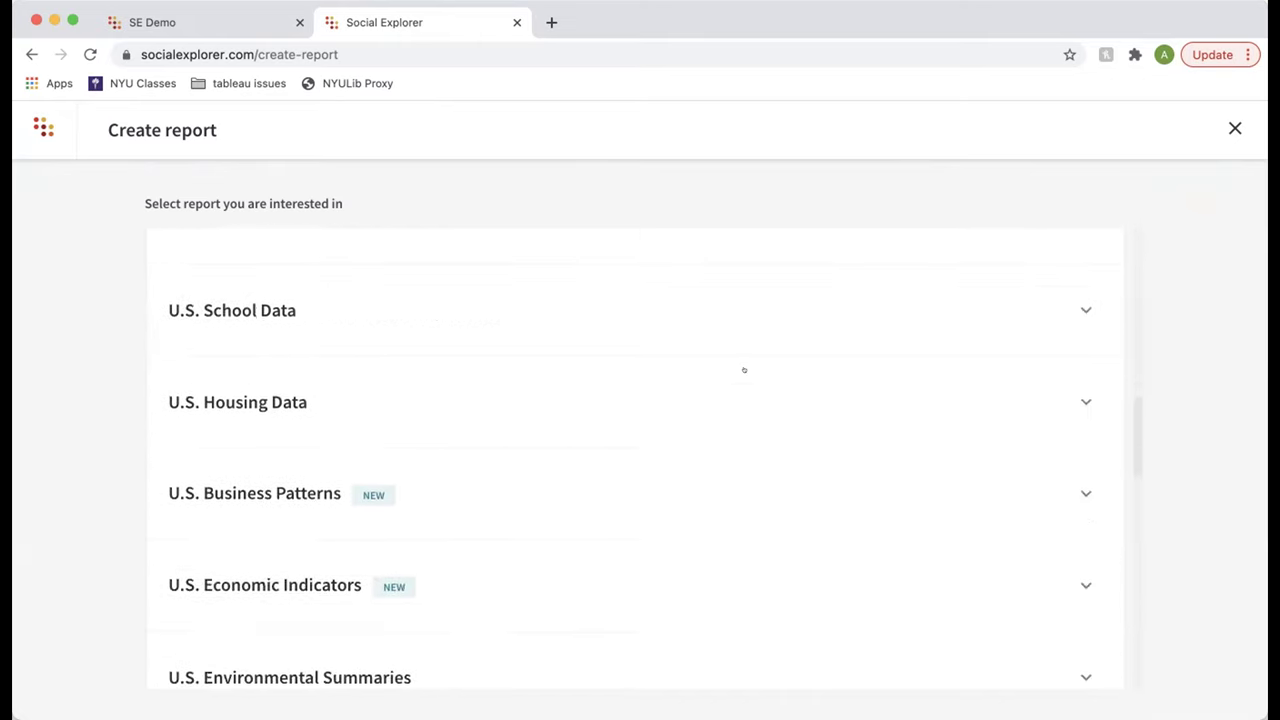
scroll(743, 370, up, 10)
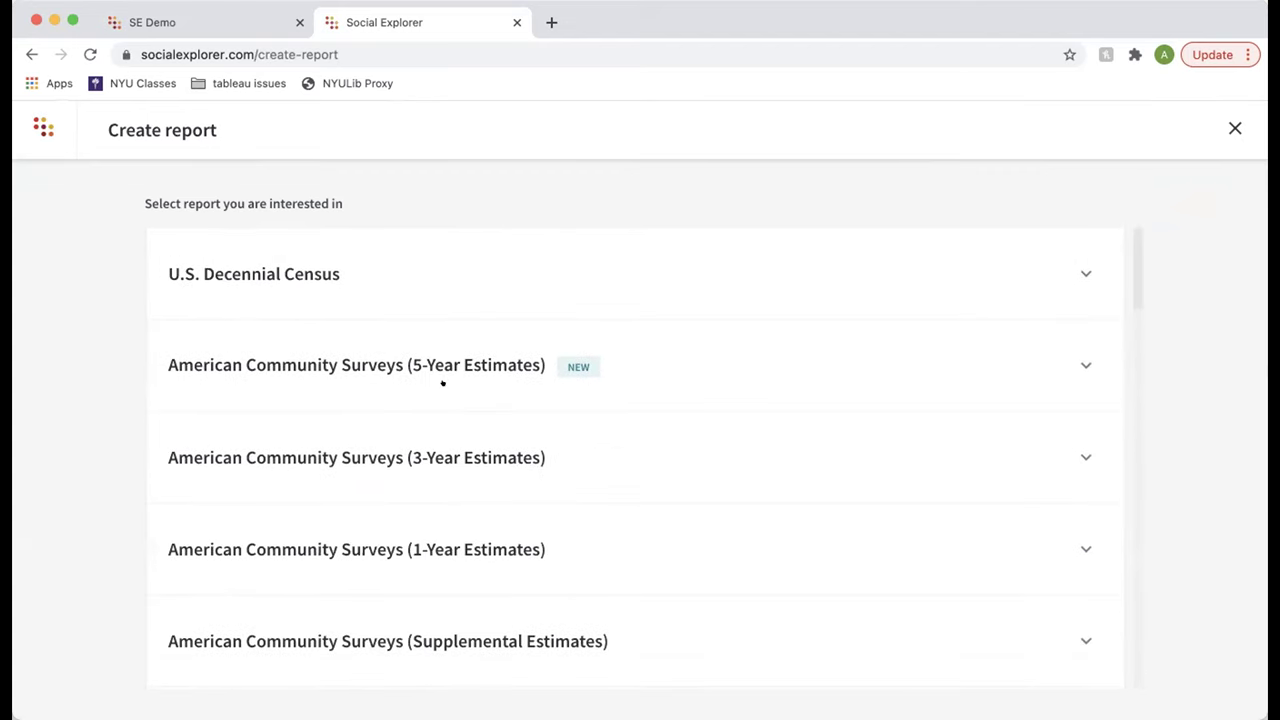
click(630, 354)
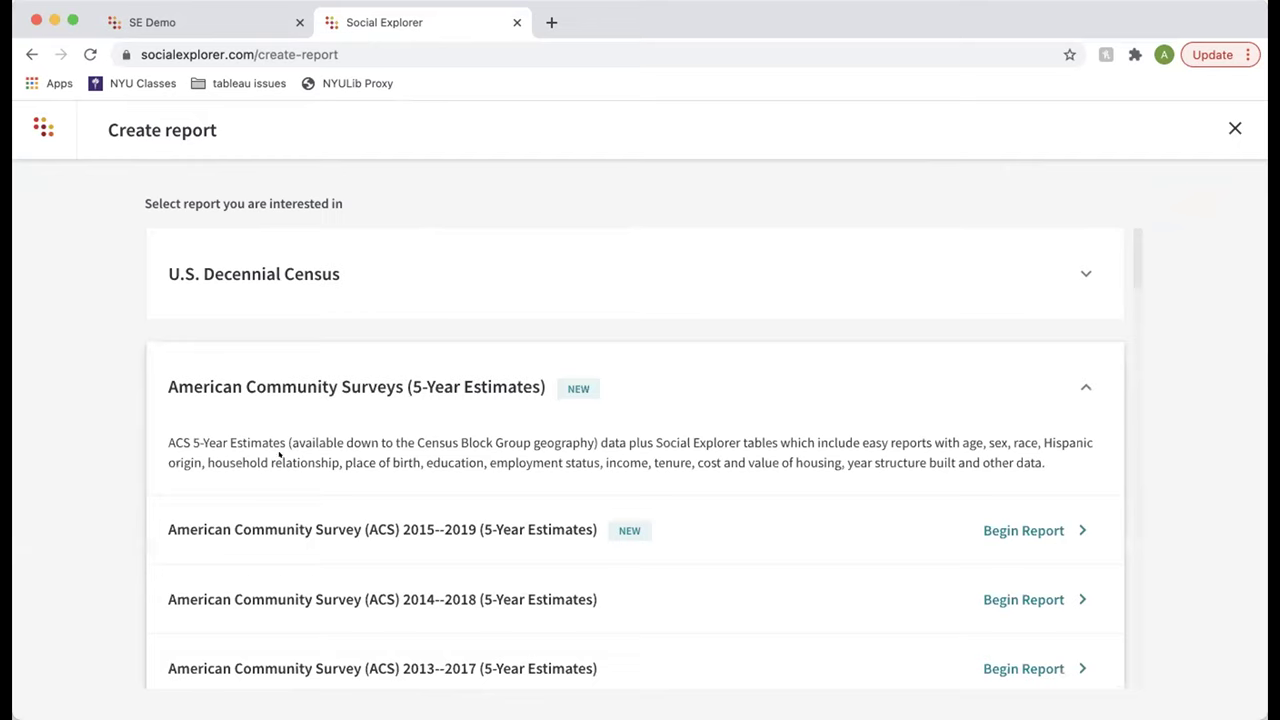
scroll(582, 468, down, 1)
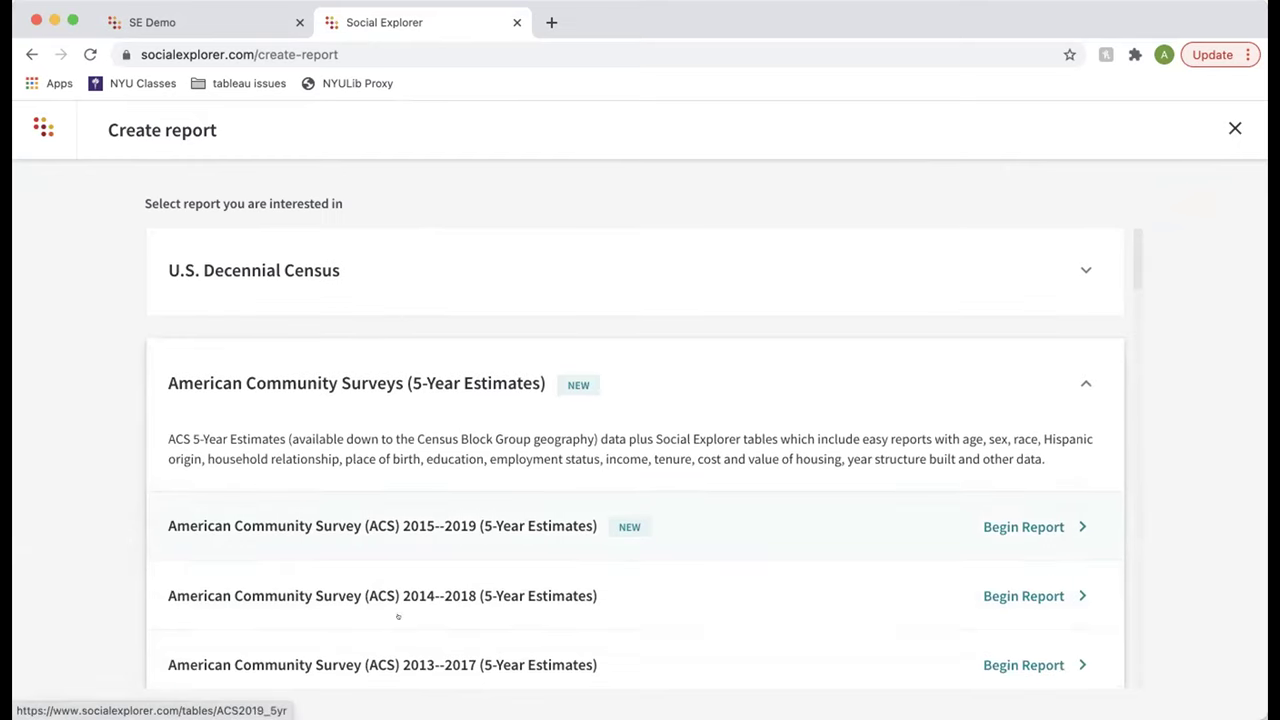
click(1016, 516)
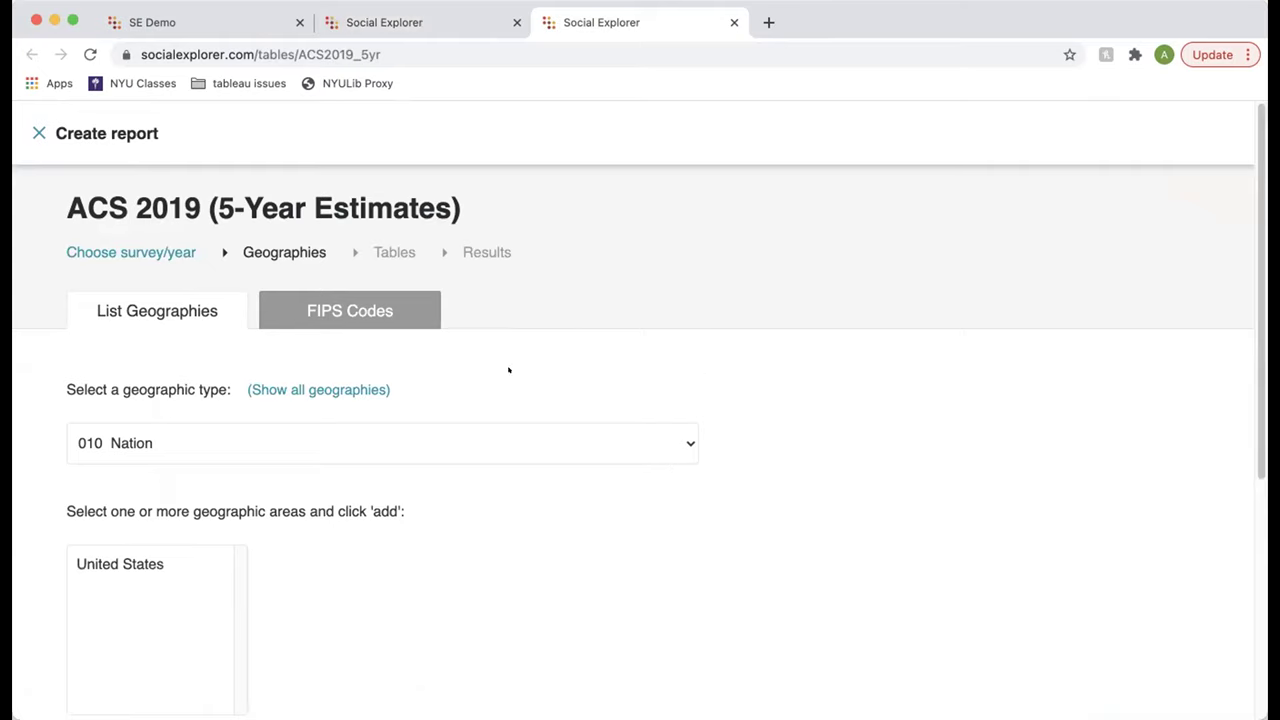
scroll(662, 325, down, 2)
scroll(620, 328, up, 1)
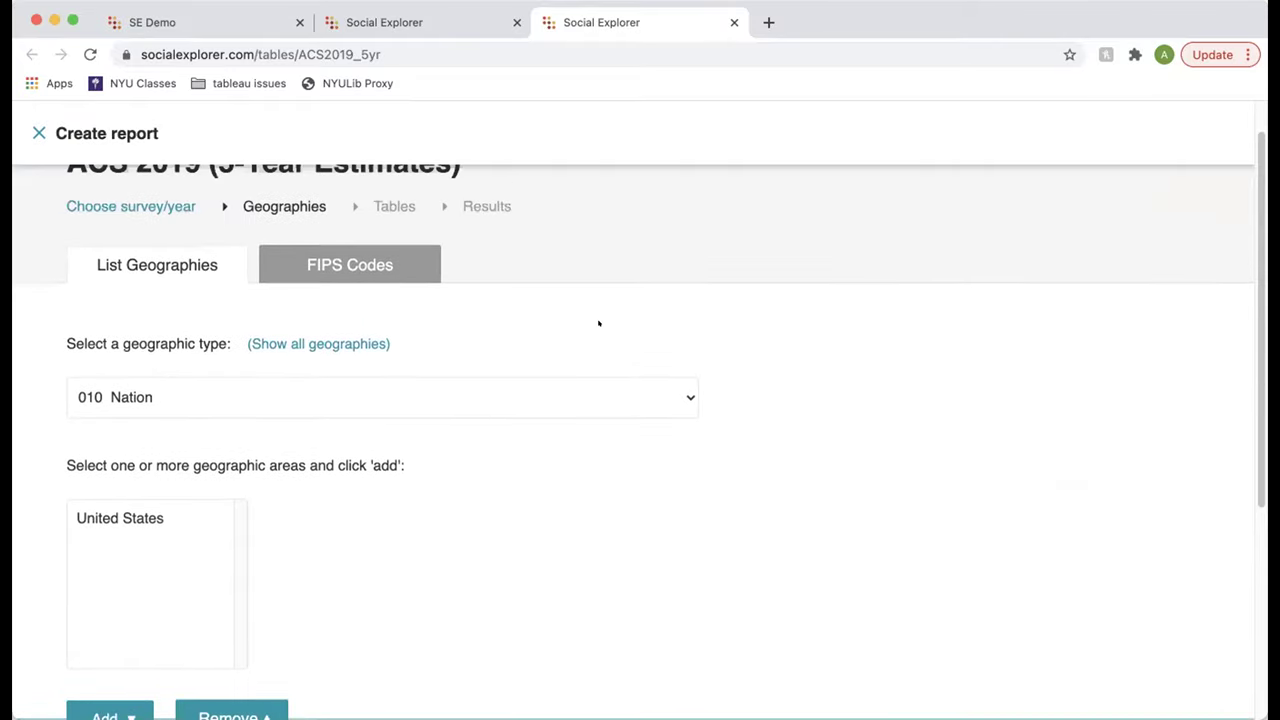
Step: Review the geography options for the report and open the choices of geographic type
scroll(380, 260, up, 1)
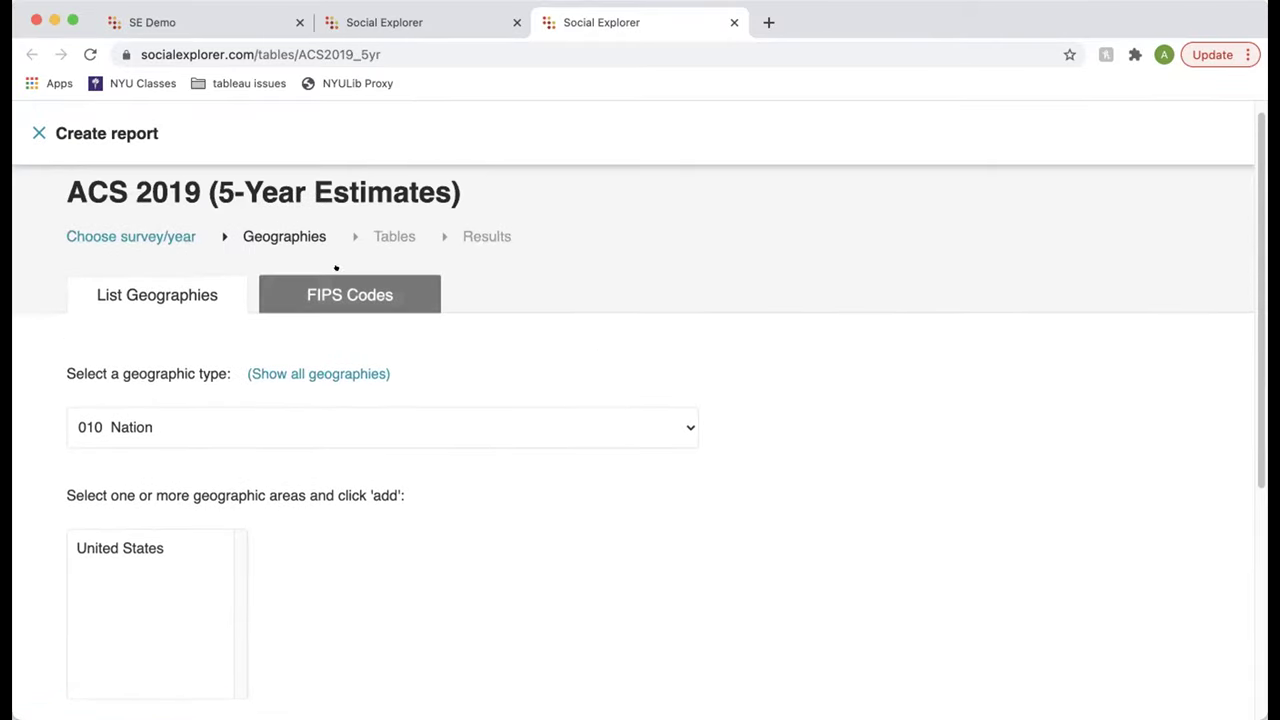
scroll(477, 323, down, 2)
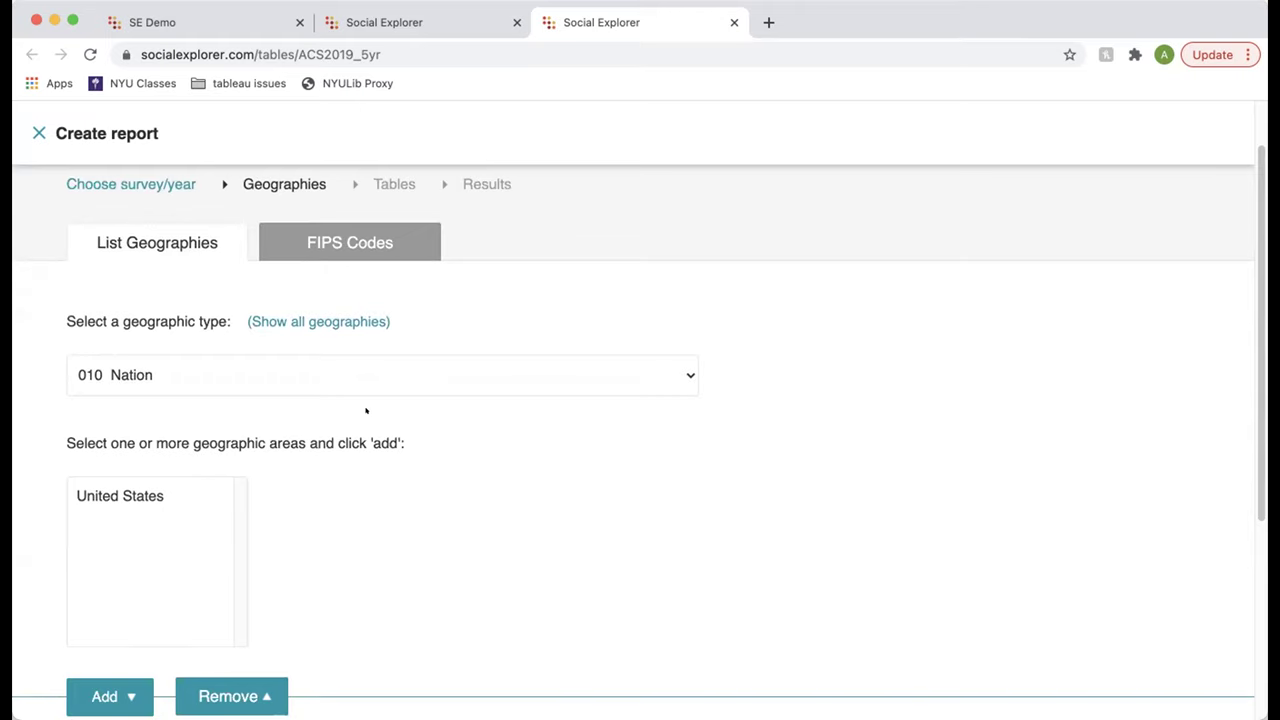
scroll(366, 410, down, 3)
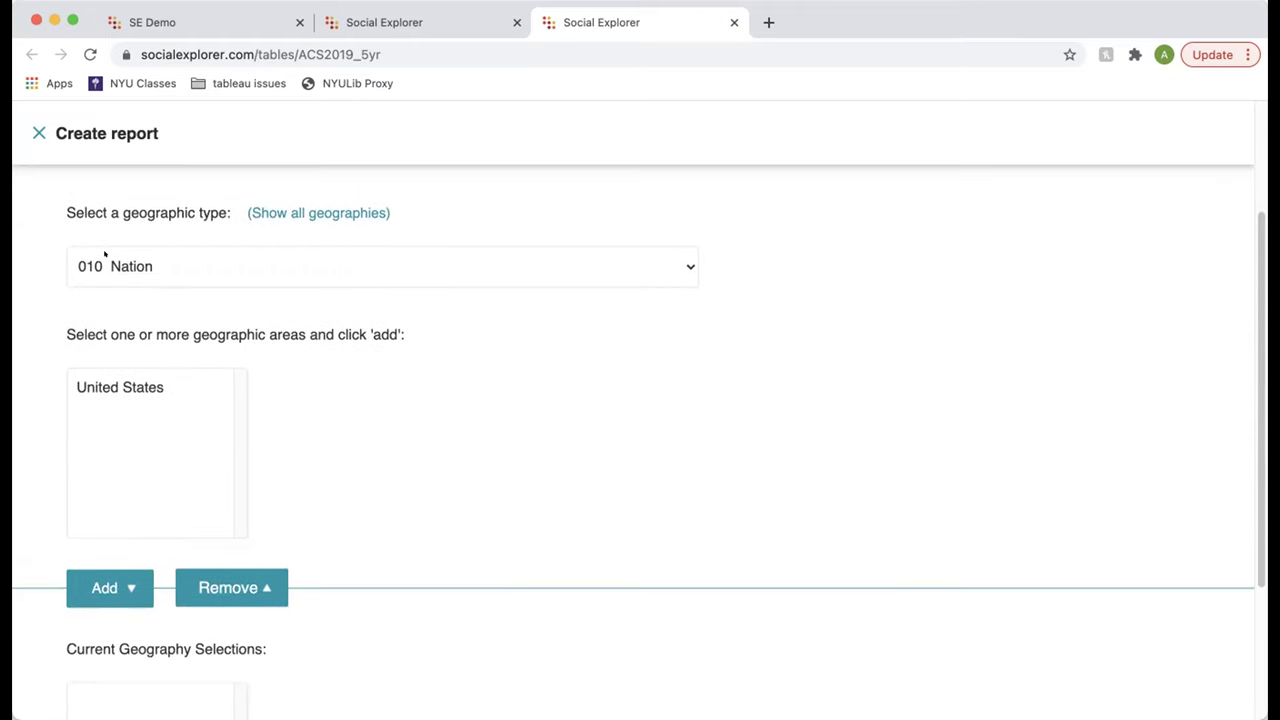
scroll(116, 280, up, 3)
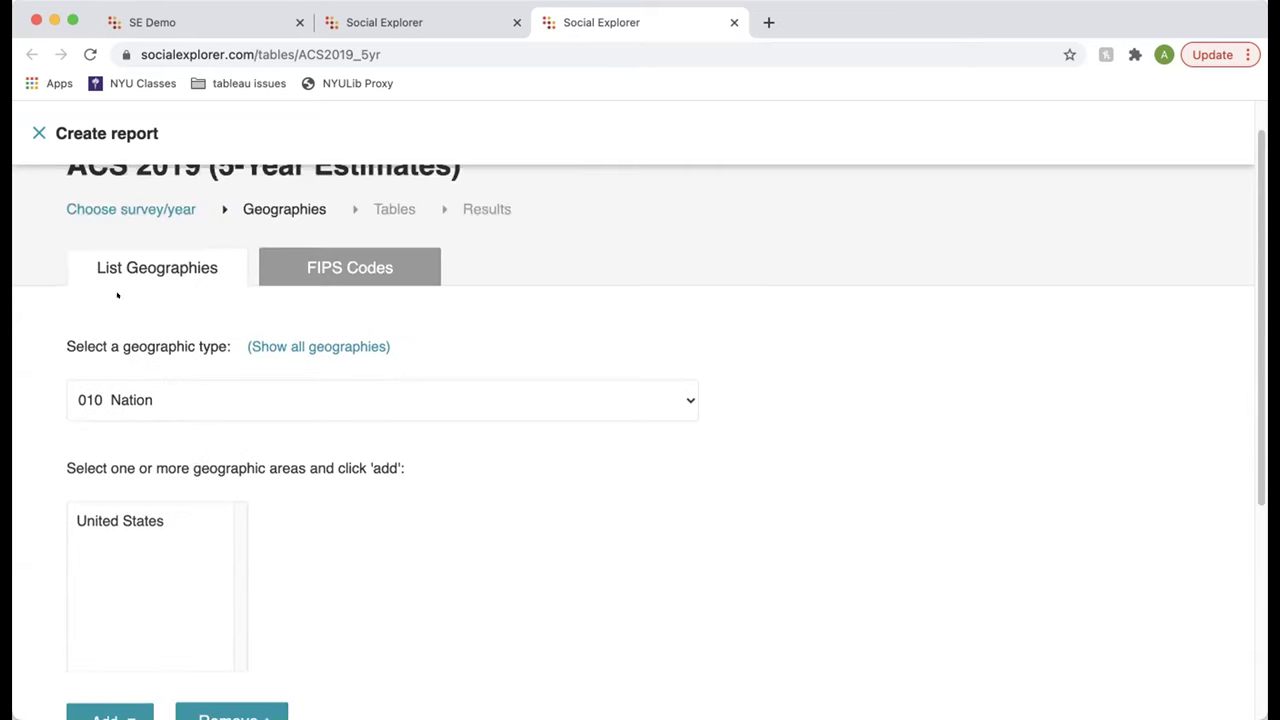
click(190, 398)
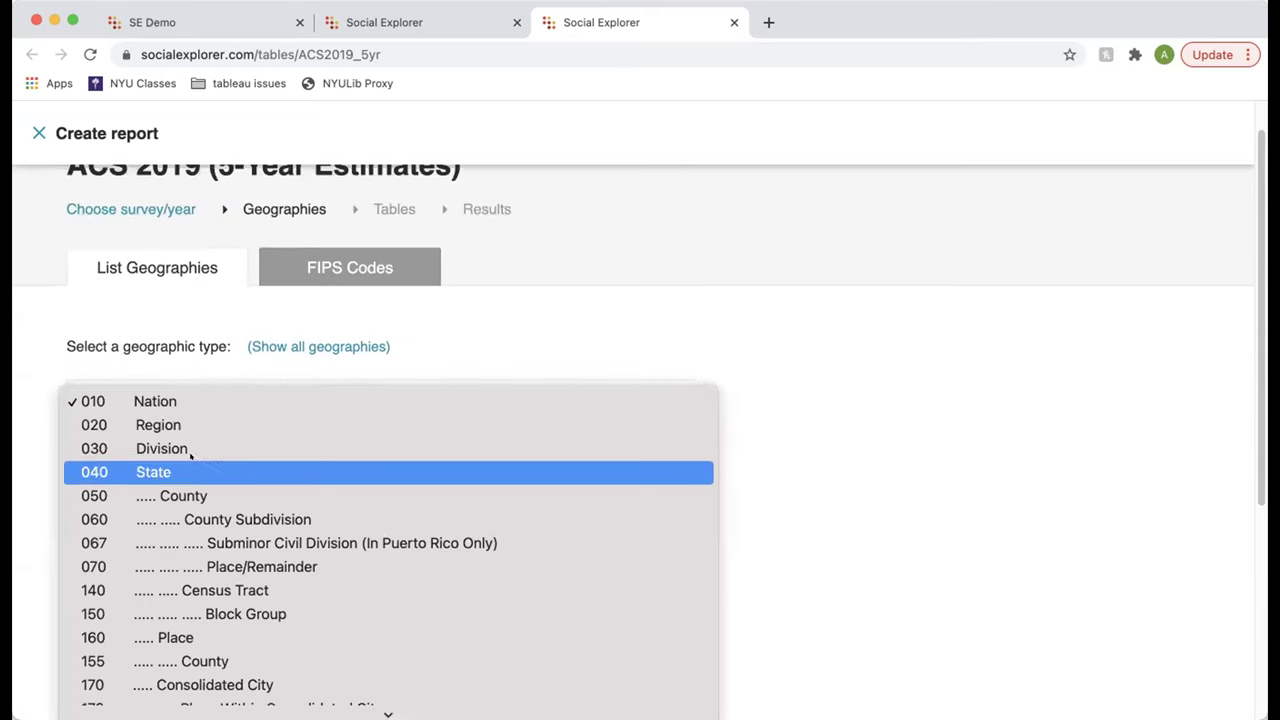
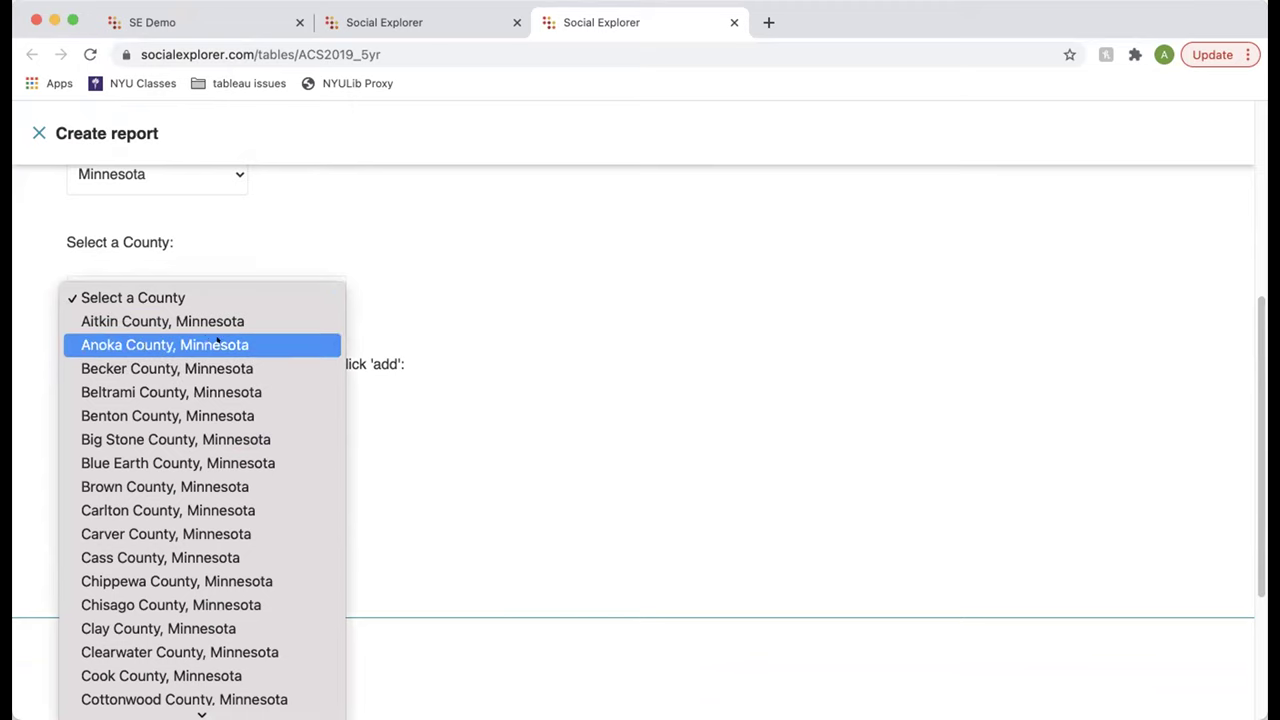
Step: Choose Anoka County, Minnesota and add all of its census tracts to the geography selections
click(205, 340)
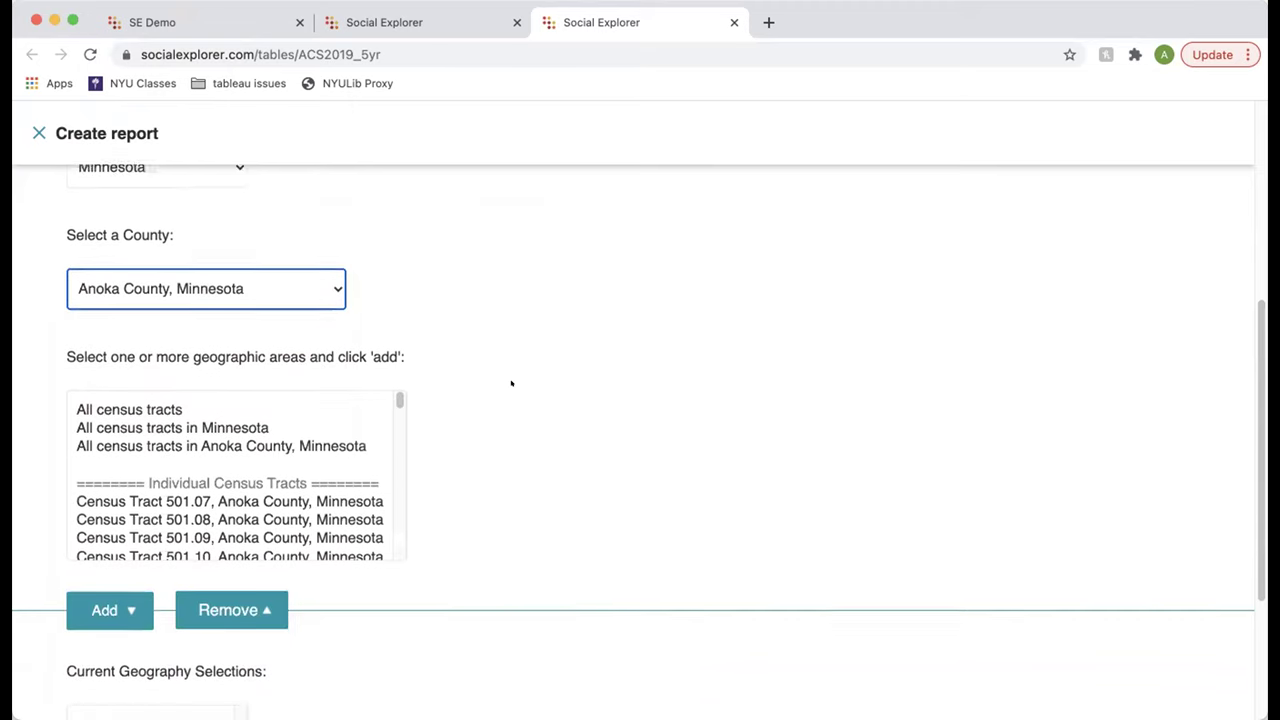
scroll(187, 410, down, 1)
click(160, 420)
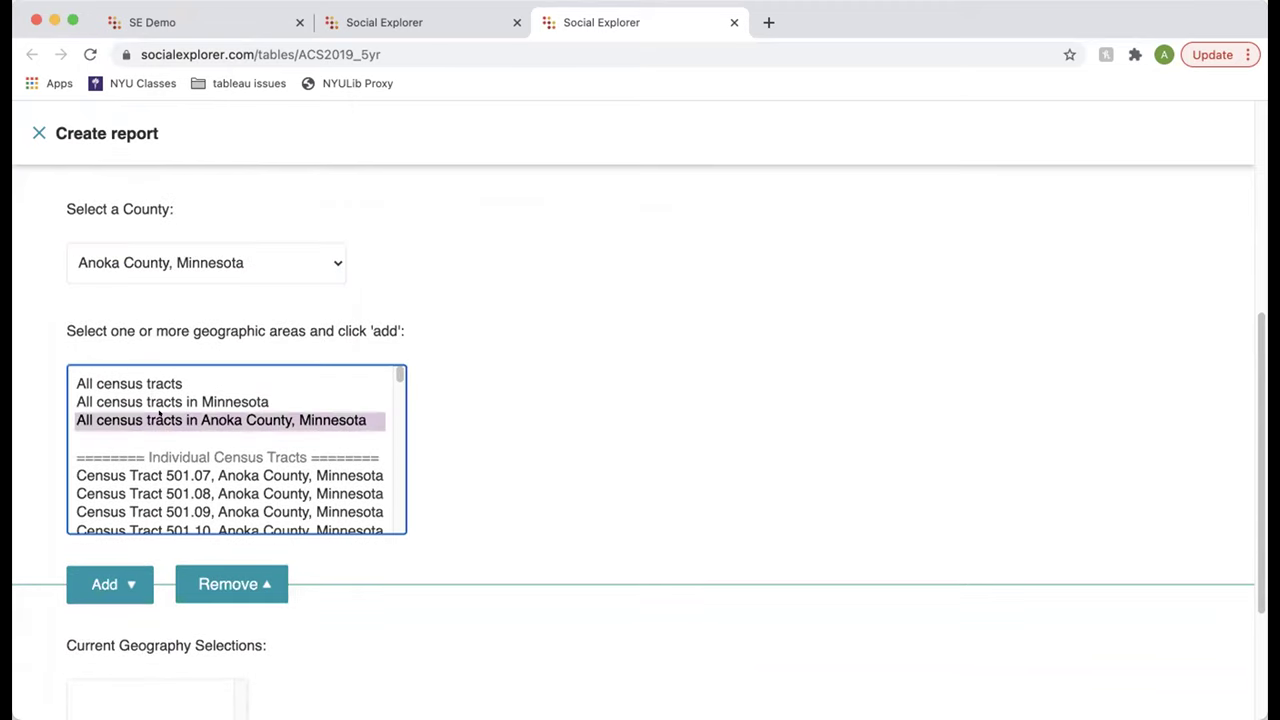
click(120, 578)
scroll(581, 589, down, 1)
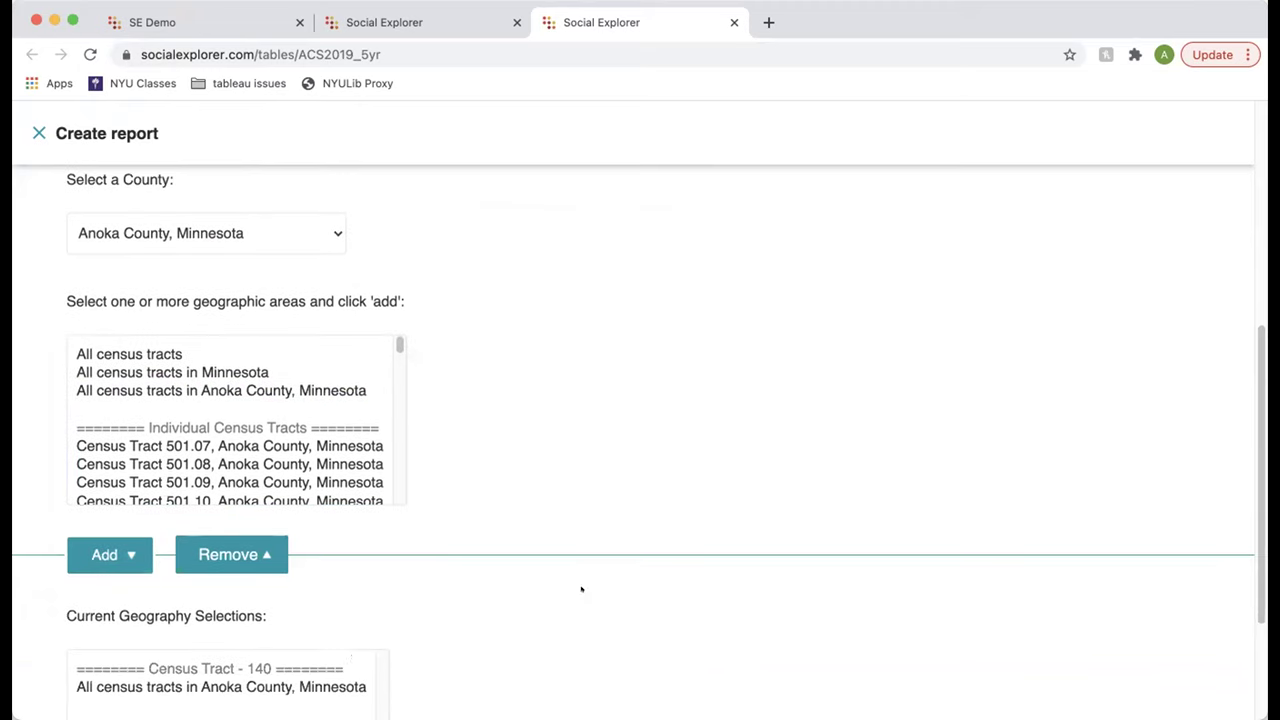
Step: Remove the Anoka County tracts from the geography selections and try picking individual tracts such as Census Tract 501.07
click(336, 686)
scroll(334, 674, down, 3)
click(231, 383)
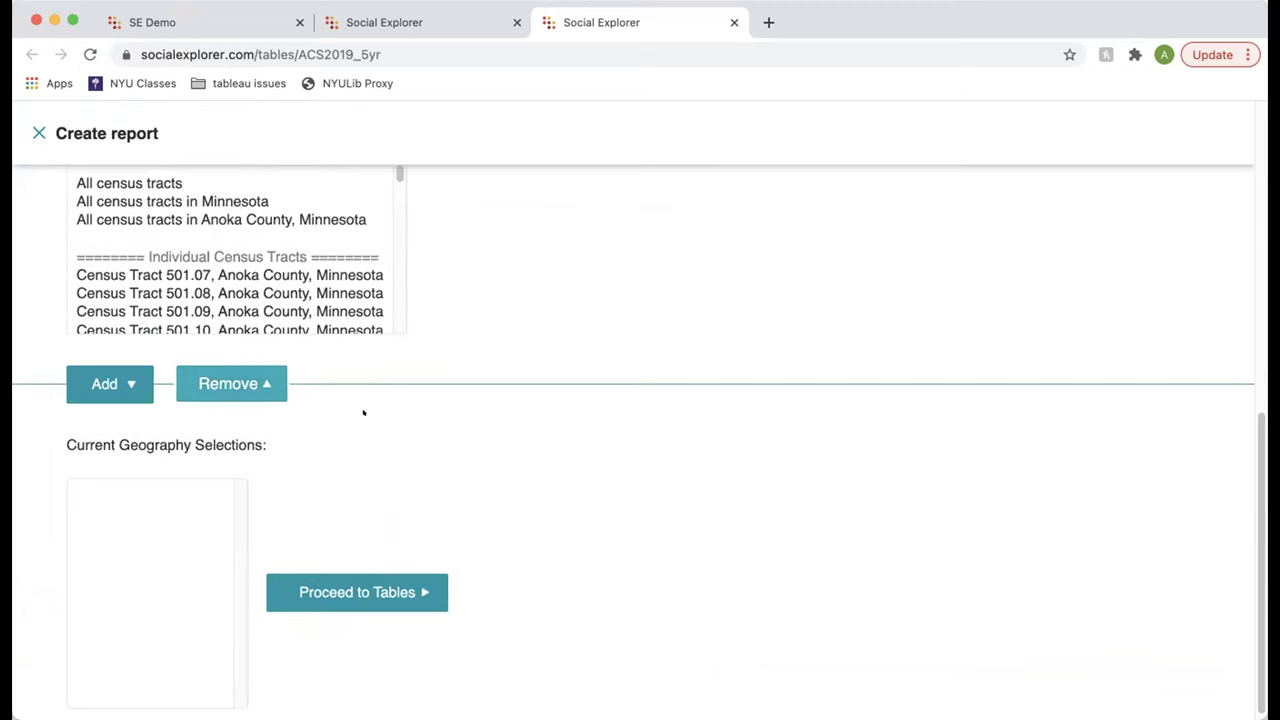
scroll(351, 400, up, 1)
click(308, 306)
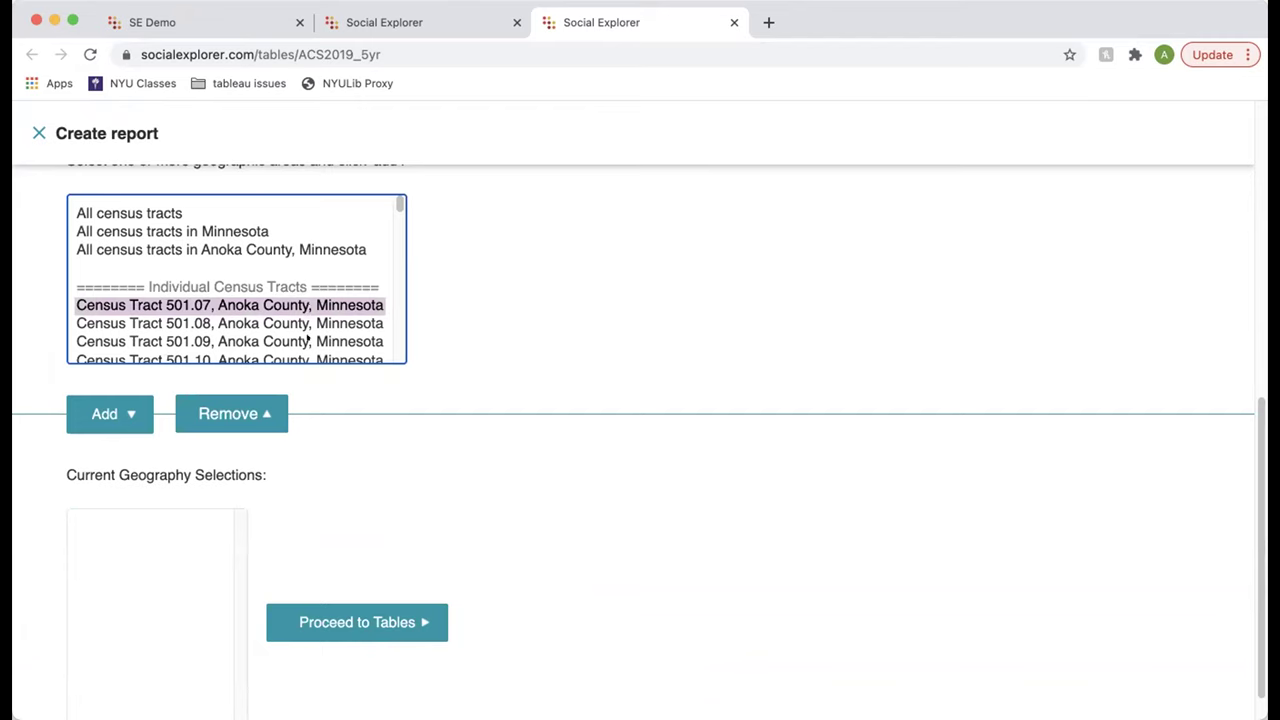
click(308, 341)
click(318, 305)
Step: Add all census tracts in Hennepin County, Minnesota to the geography selections and proceed to the report tables
scroll(508, 297, up, 3)
click(192, 240)
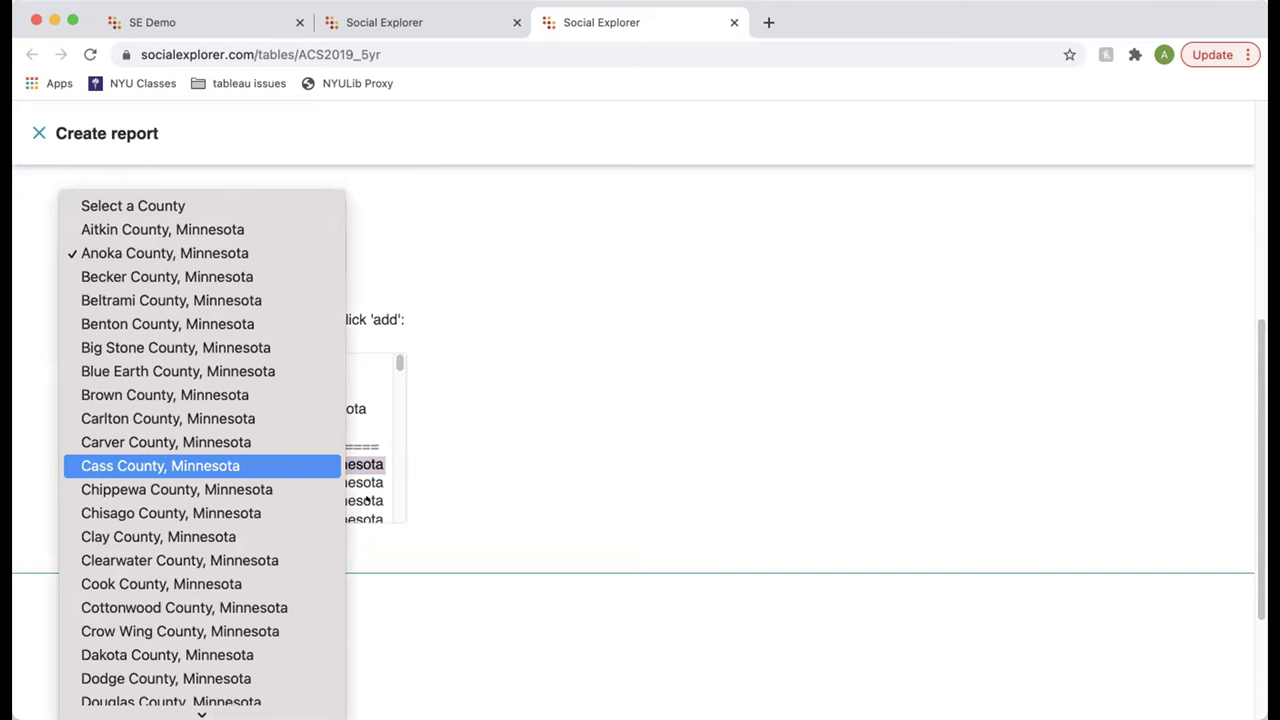
scroll(202, 575, down, 10)
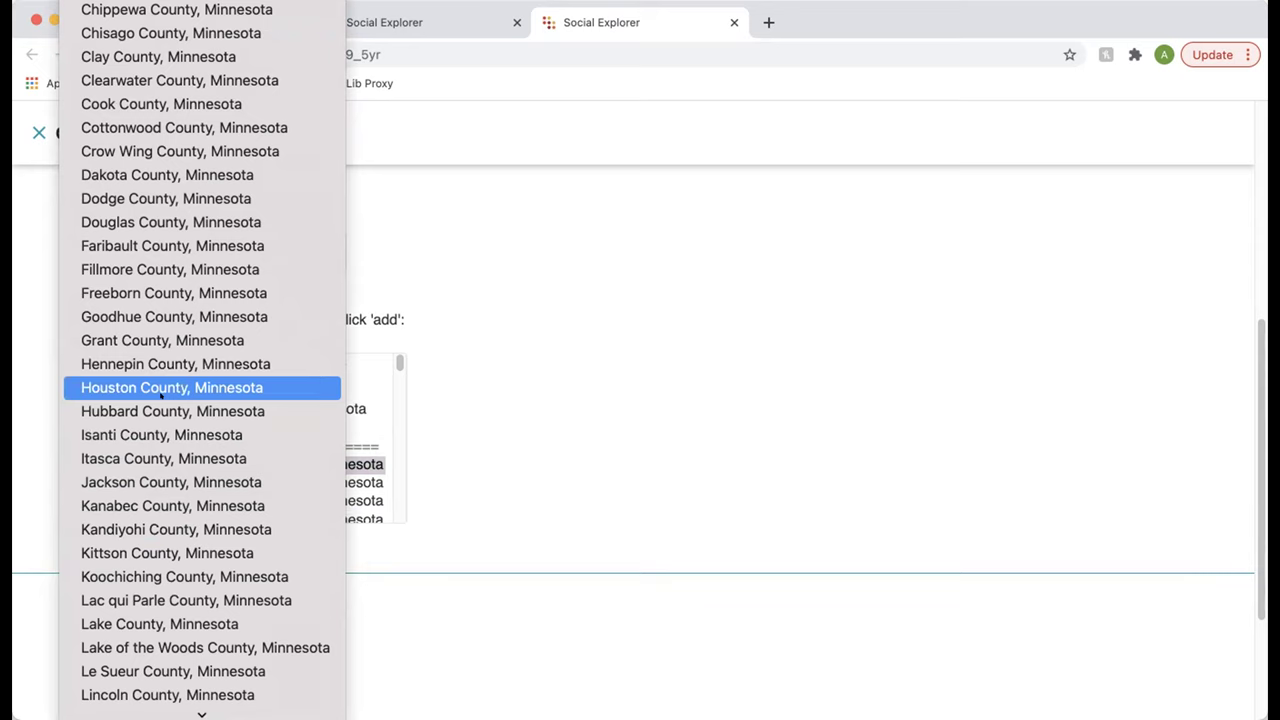
click(195, 364)
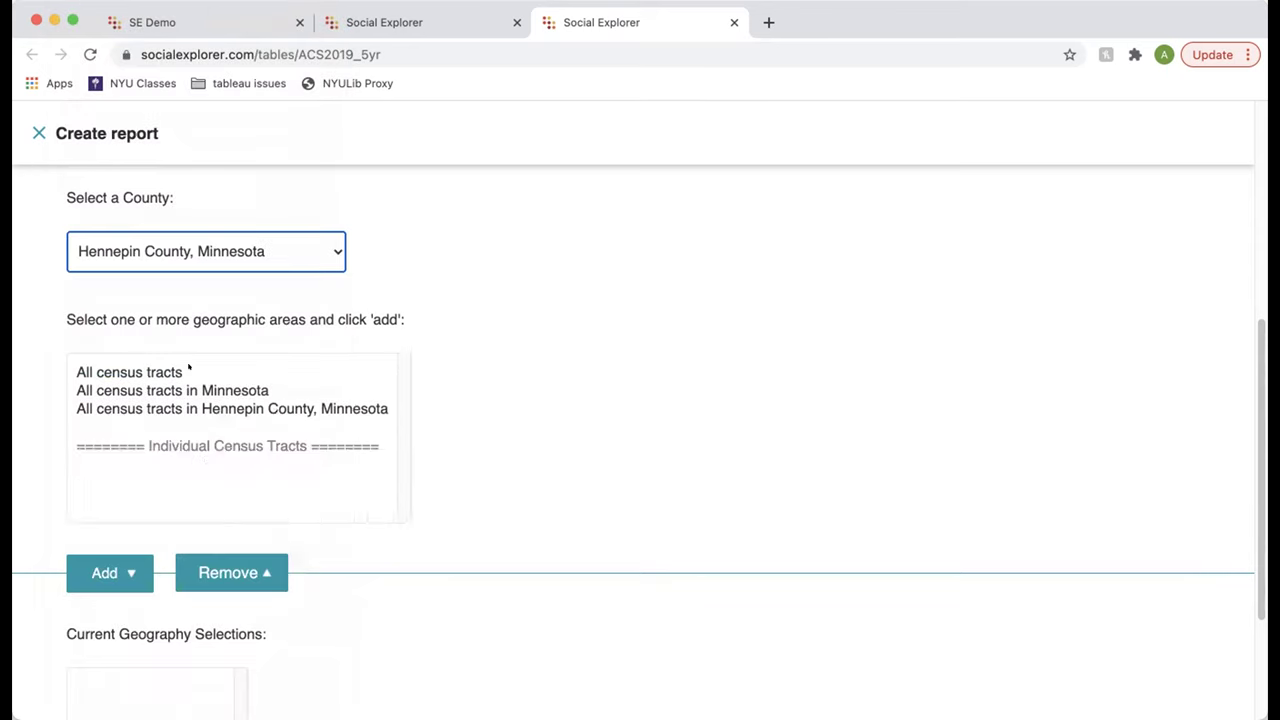
click(150, 408)
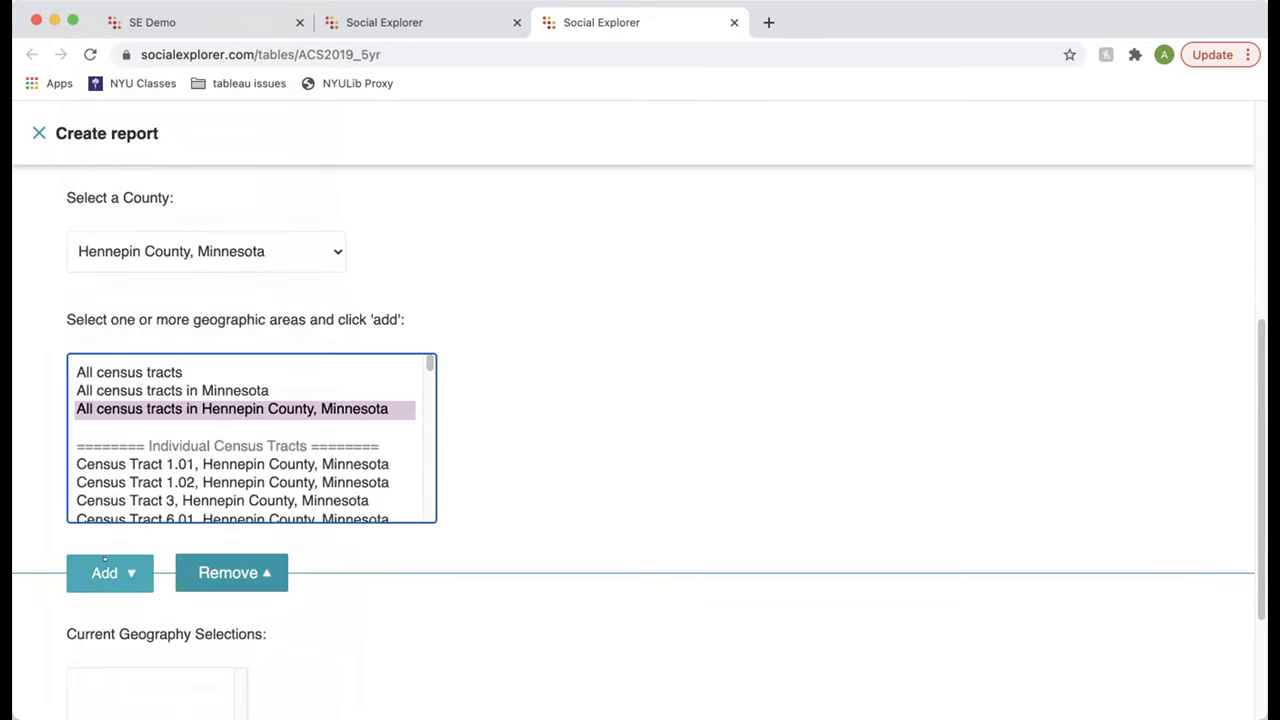
click(106, 572)
scroll(482, 527, down, 5)
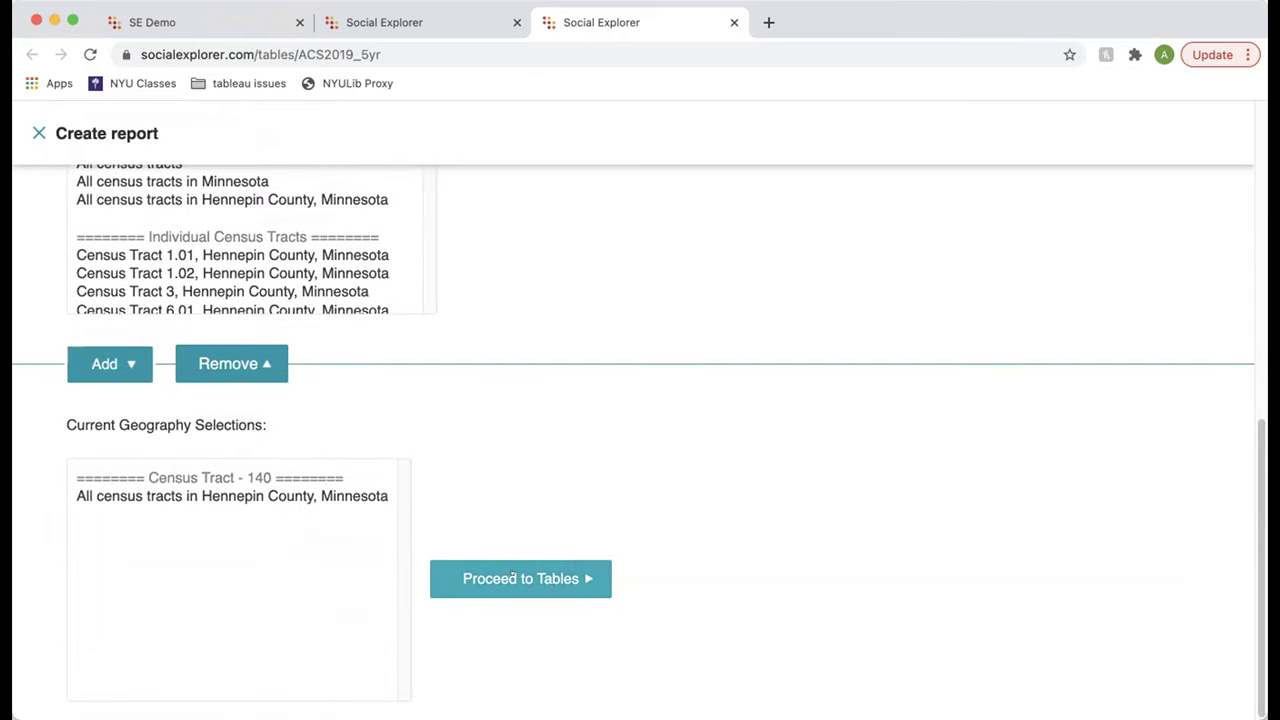
click(512, 578)
Step: Look through the tables of the ACS 2019 (5-Year Estimates) dataset and switch to the premade reports
scroll(410, 530, up, 7)
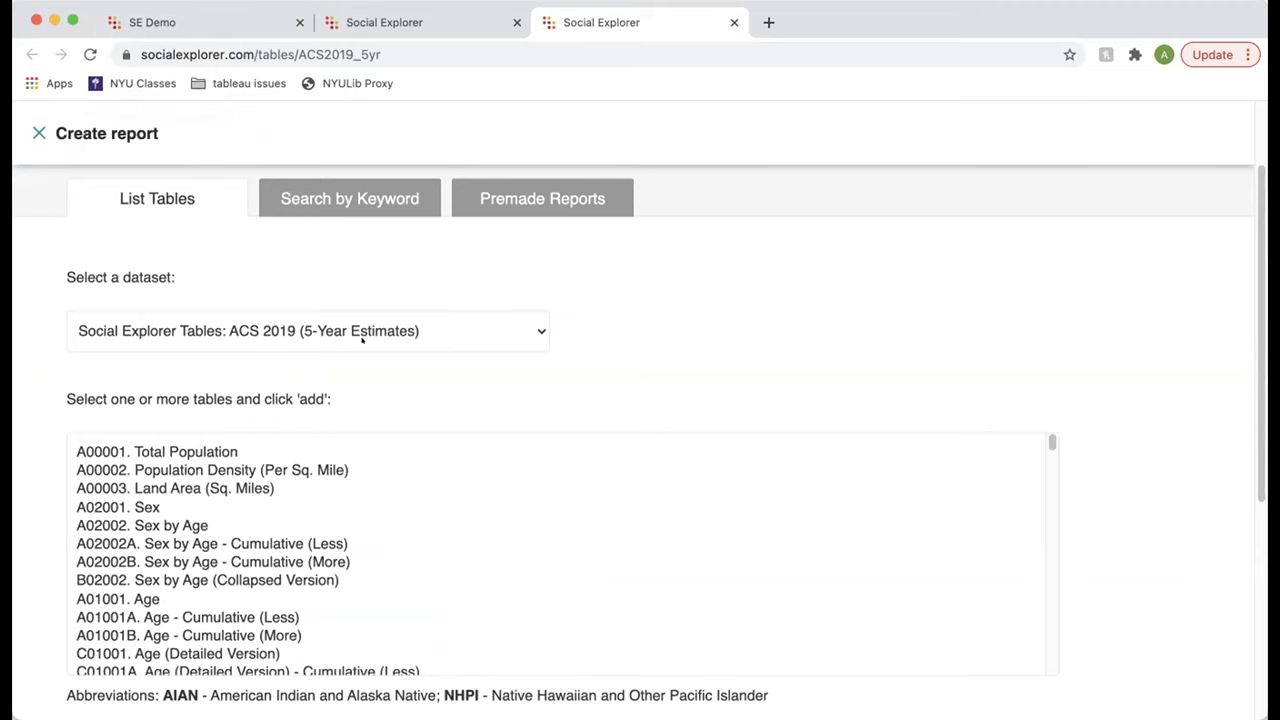
scroll(380, 330, down, 2)
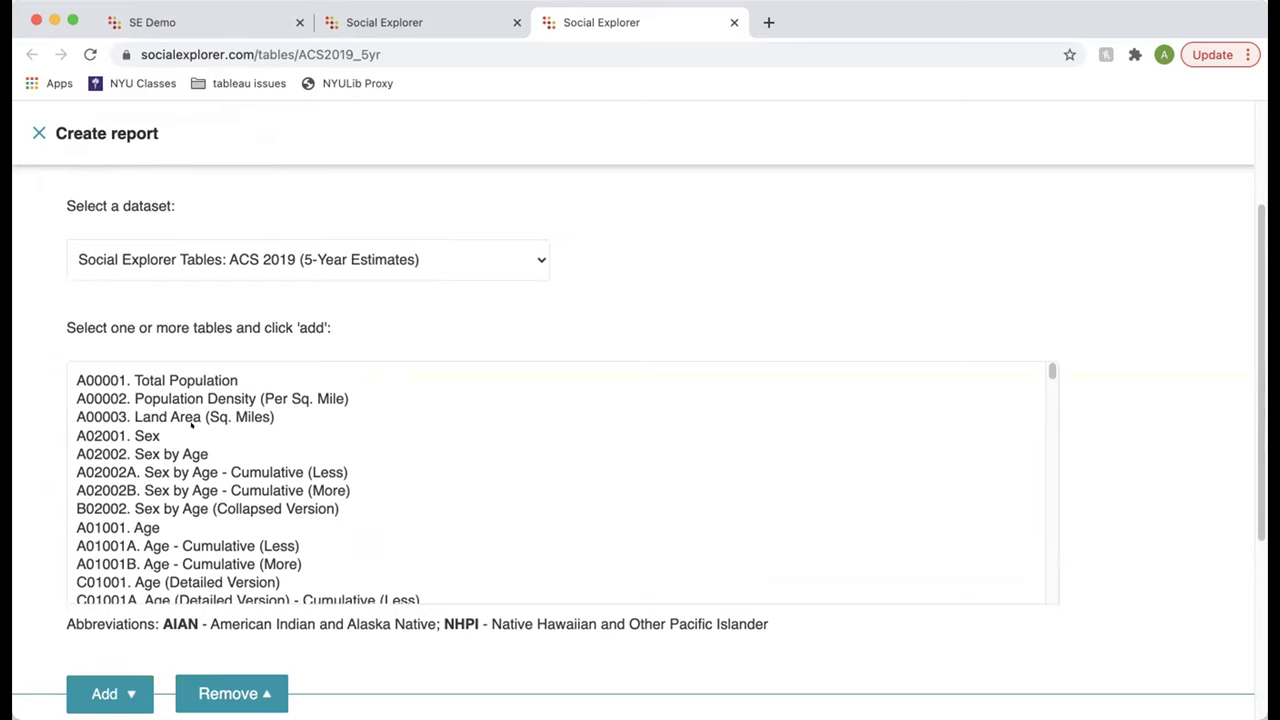
scroll(191, 425, up, 2)
scroll(262, 535, down, 6)
scroll(262, 535, down, 10)
scroll(262, 533, up, 16)
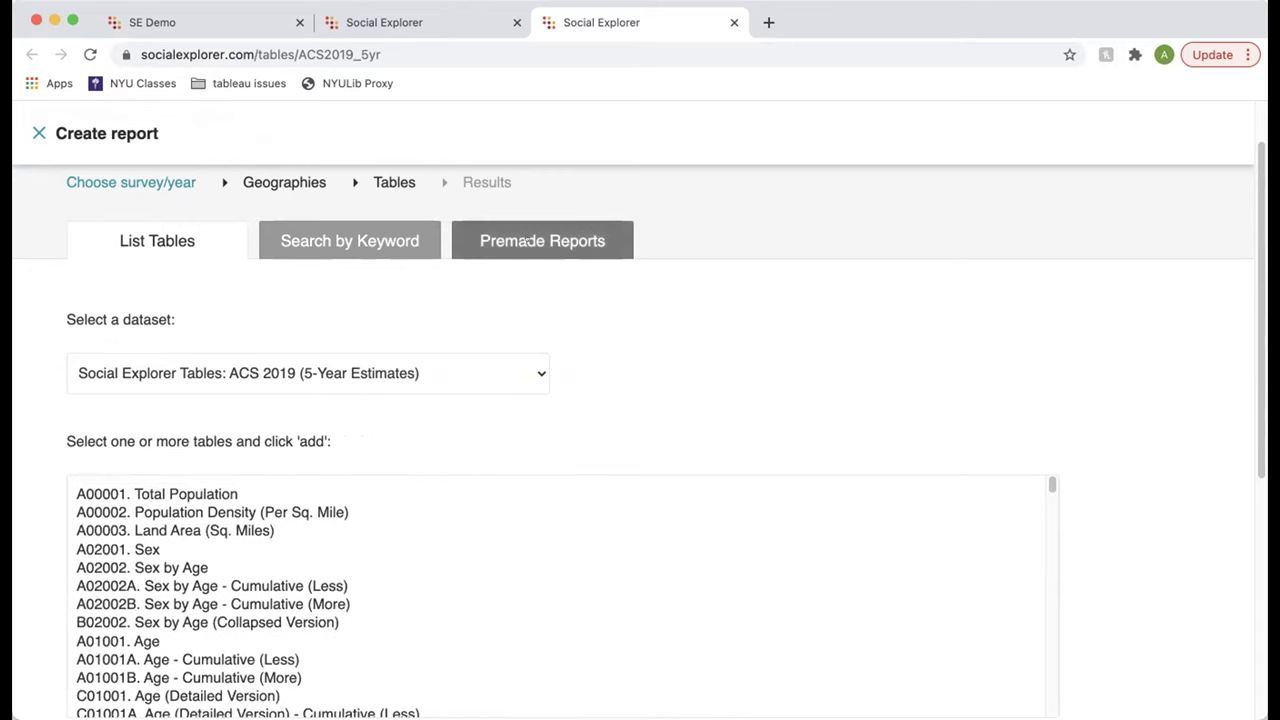
click(527, 241)
scroll(480, 368, down, 1)
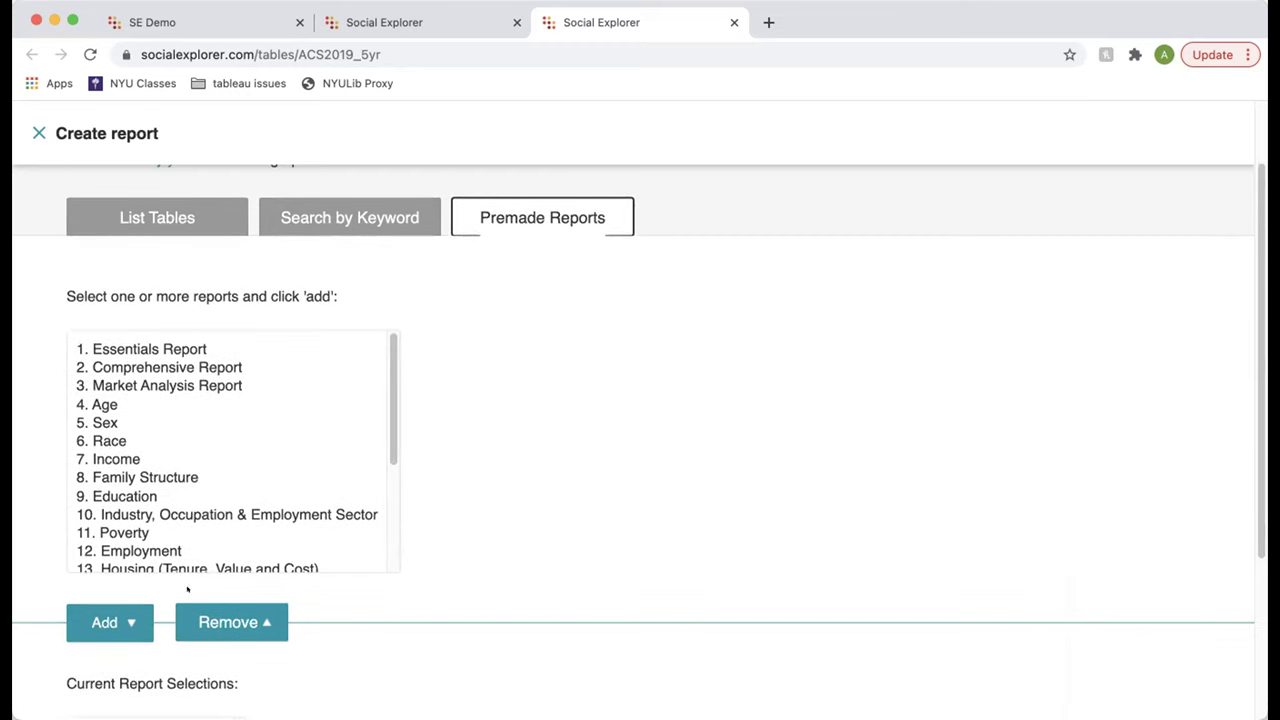
Step: Add the premade Income and Education reports to the selections and generate the results
click(133, 458)
click(110, 622)
click(105, 497)
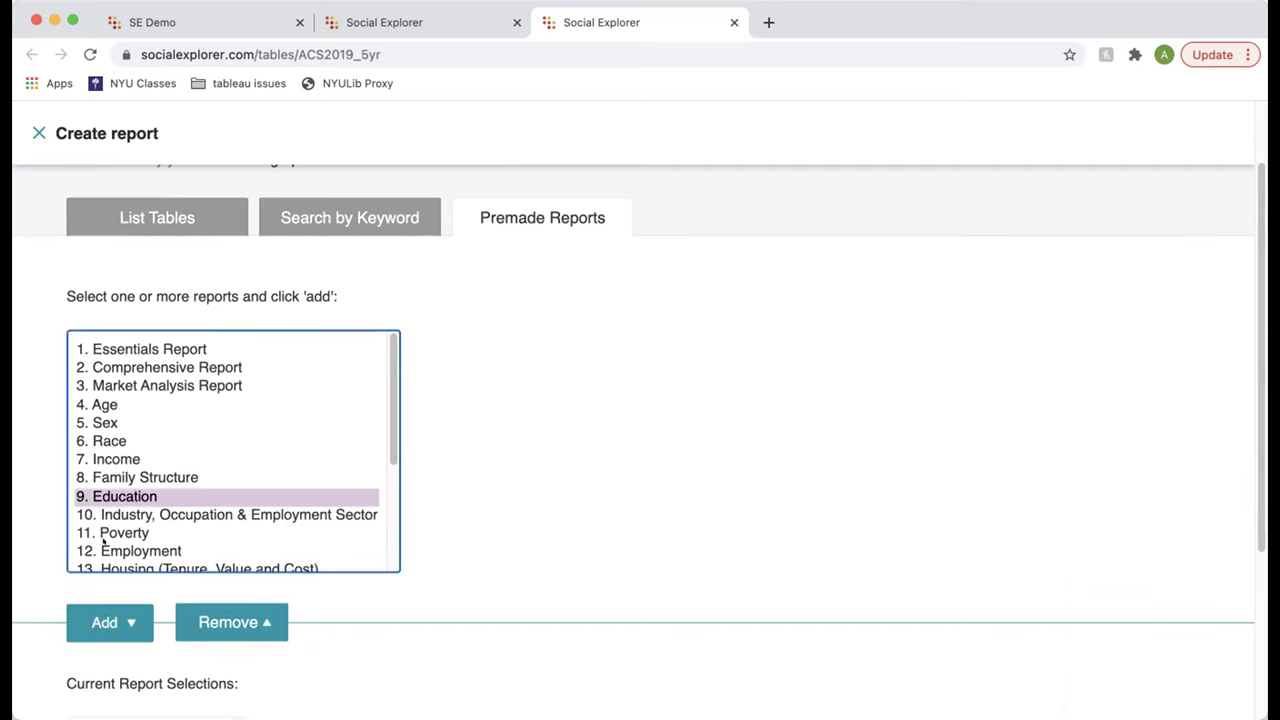
click(110, 622)
scroll(522, 632, down, 5)
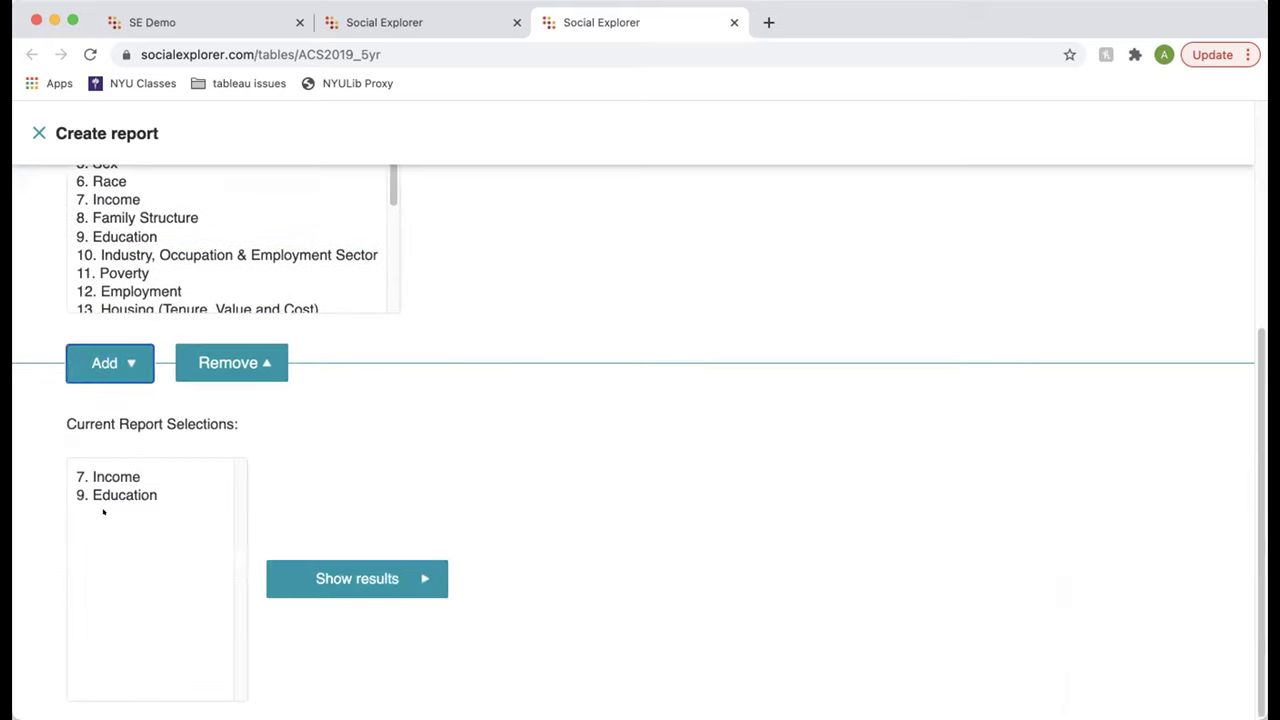
click(370, 578)
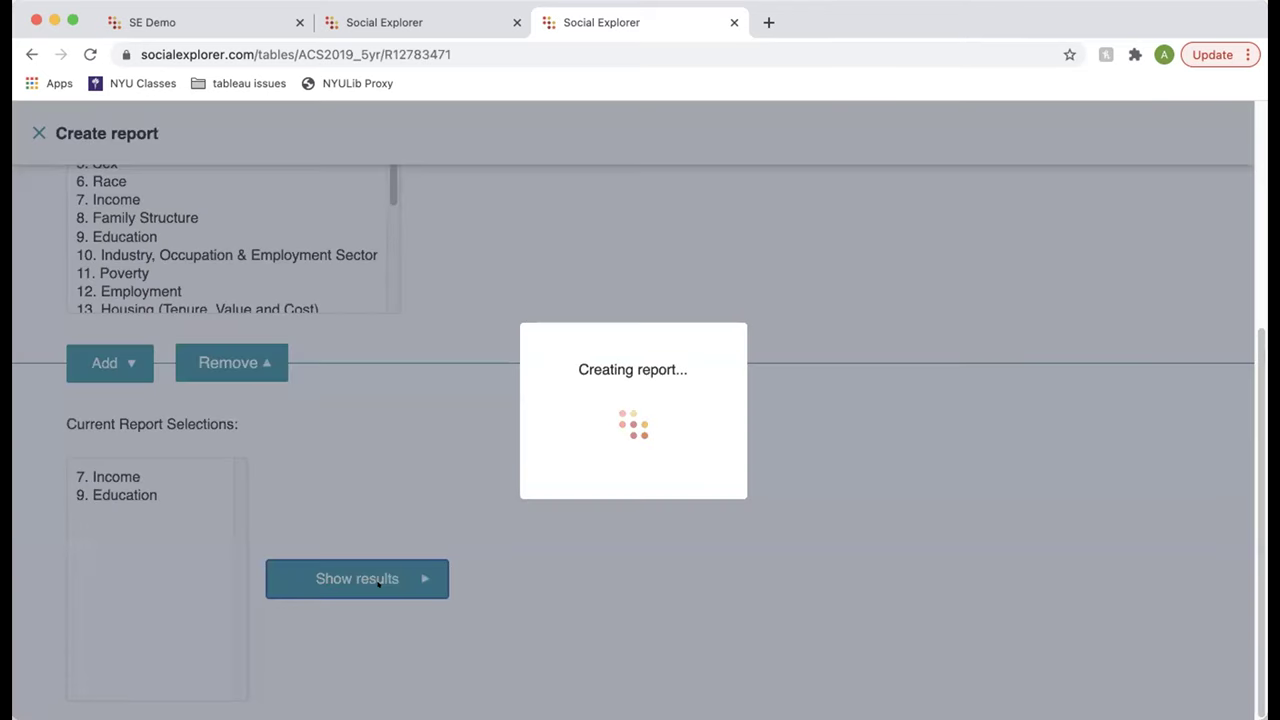
Step: Examine the report's population and educational attainment tables by census tract, and the number of geographies covered
scroll(377, 556, up, 5)
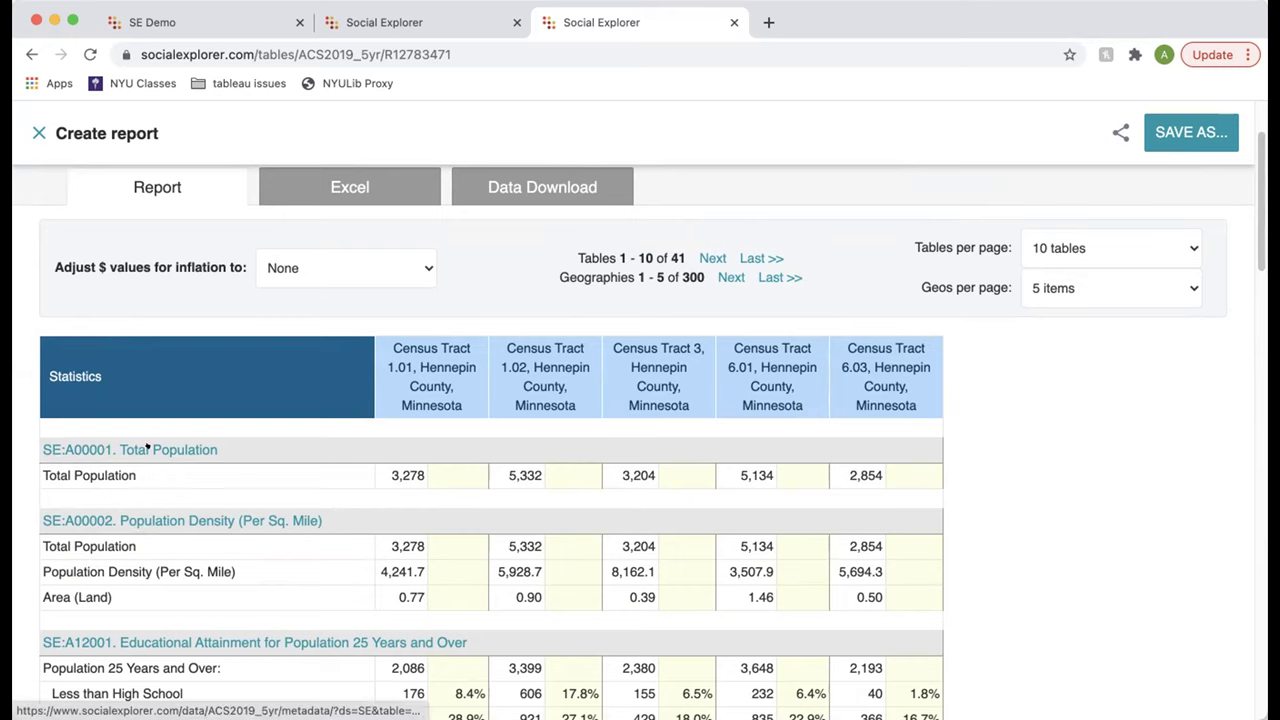
scroll(112, 472, down, 1)
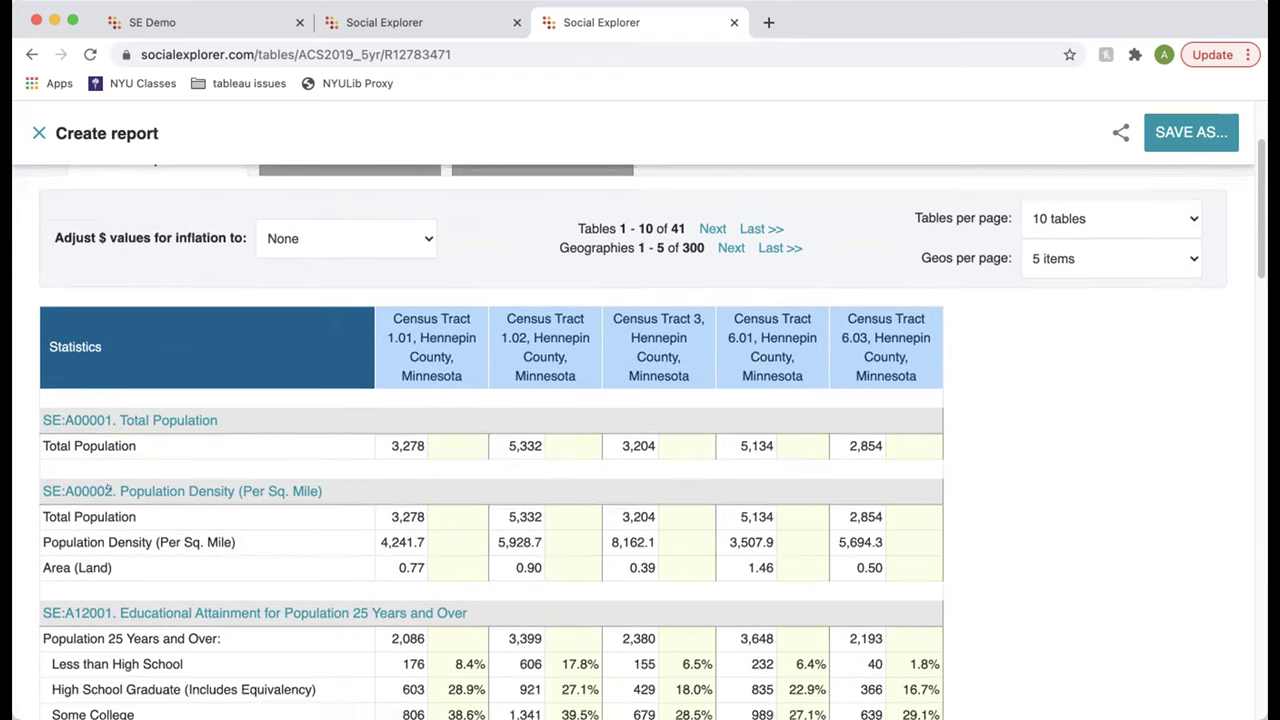
scroll(158, 535, down, 8)
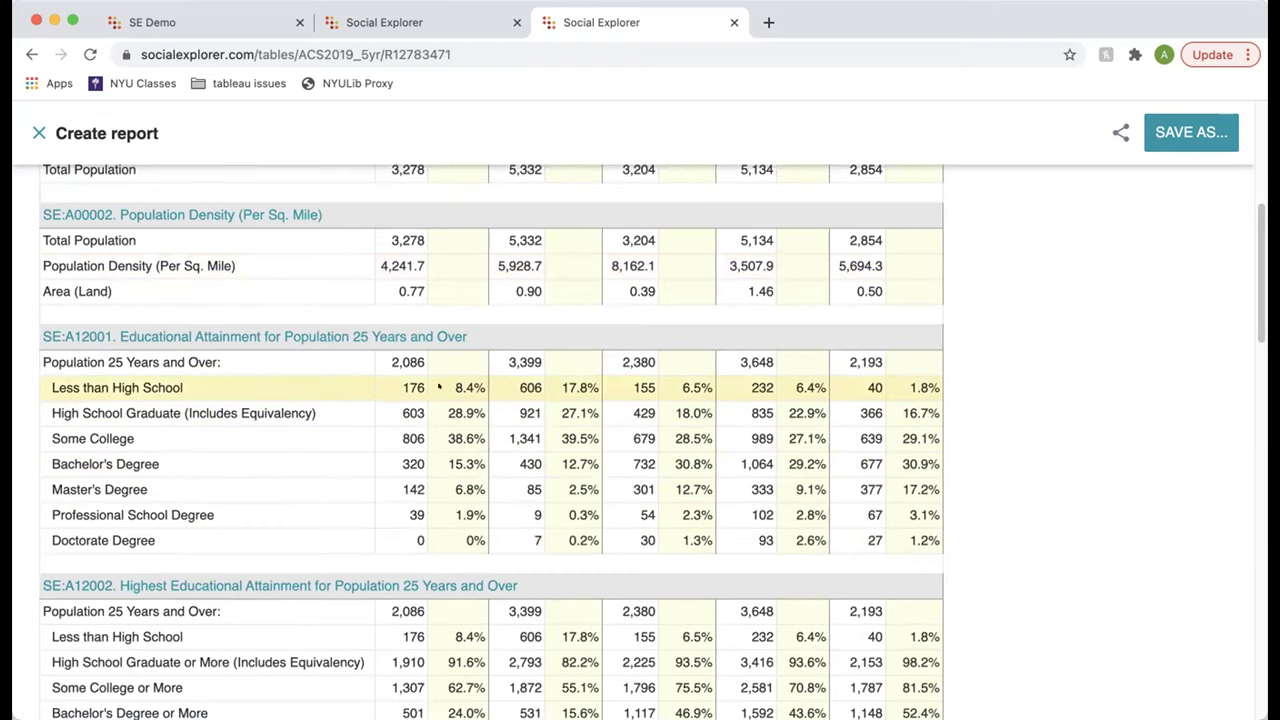
scroll(265, 440, up, 2)
scroll(265, 440, up, 5)
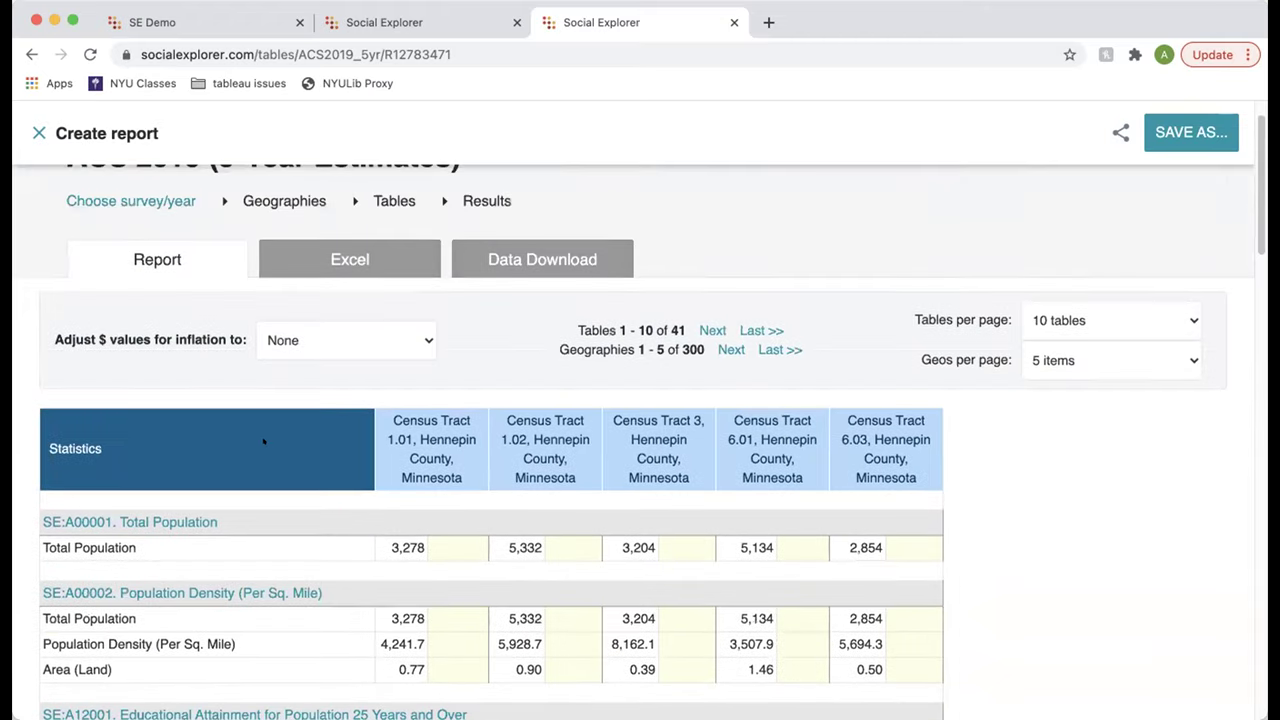
double_click(686, 342)
click(686, 342)
scroll(730, 385, up, 1)
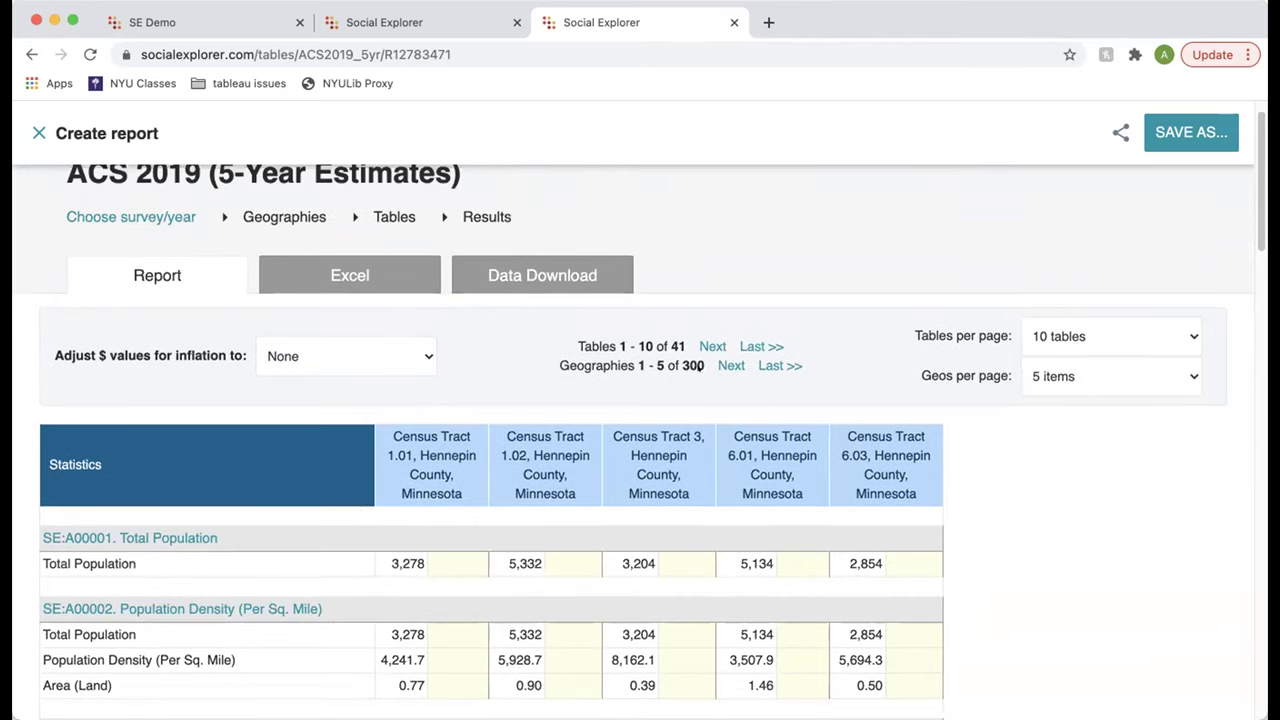
mouse_move(699, 365)
mouse_down()
mouse_move(785, 366)
mouse_move(701, 368)
mouse_up()
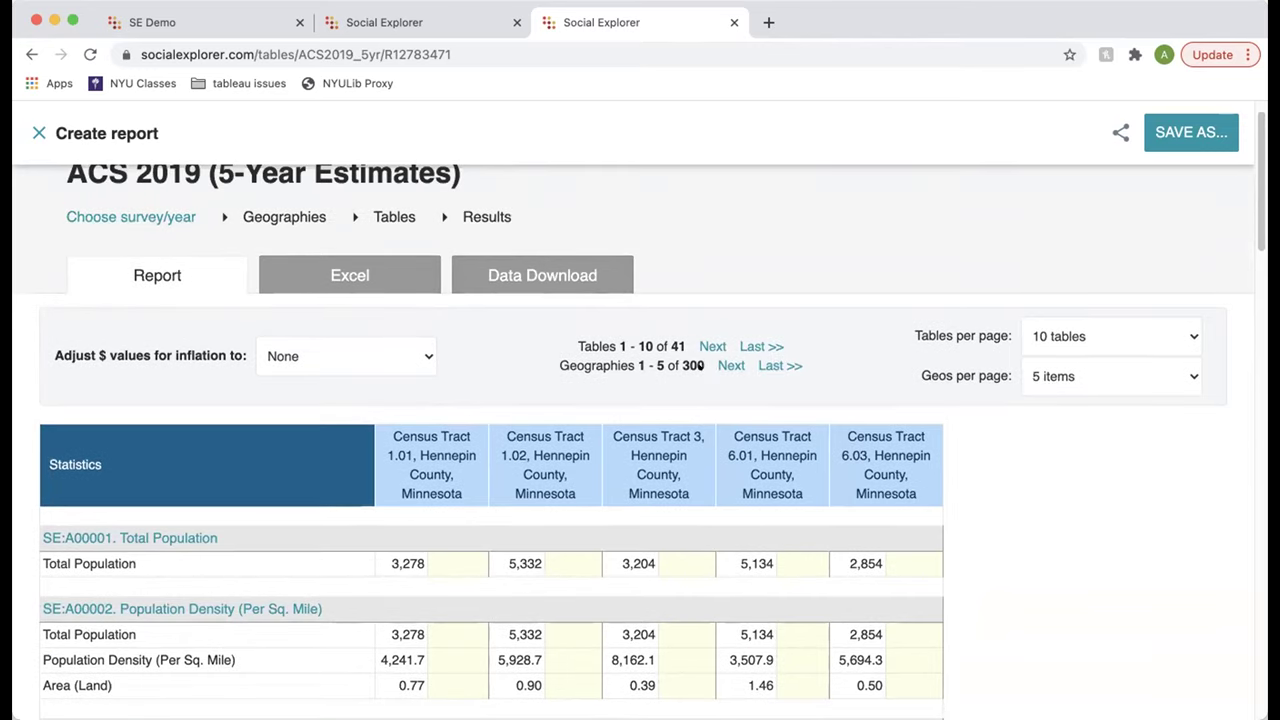
Step: Go to the last set of geographies and examine the total column for all selected census tracts
click(766, 363)
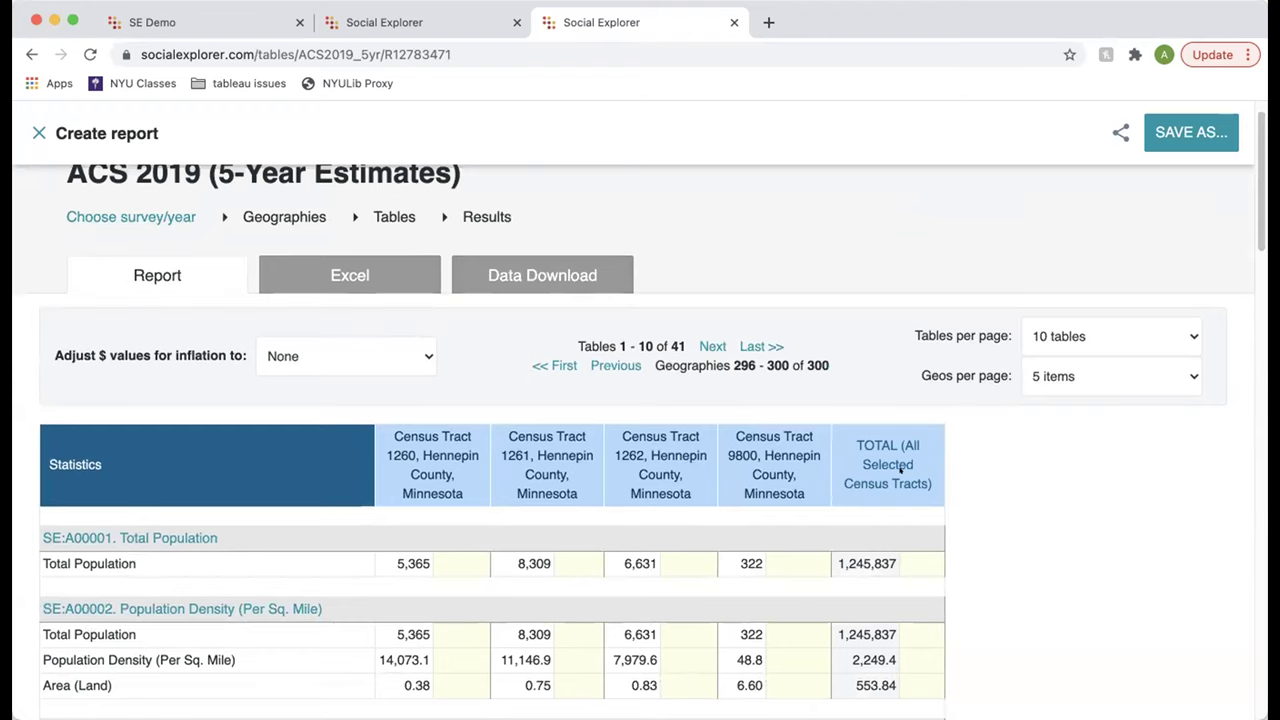
scroll(887, 368, down, 1)
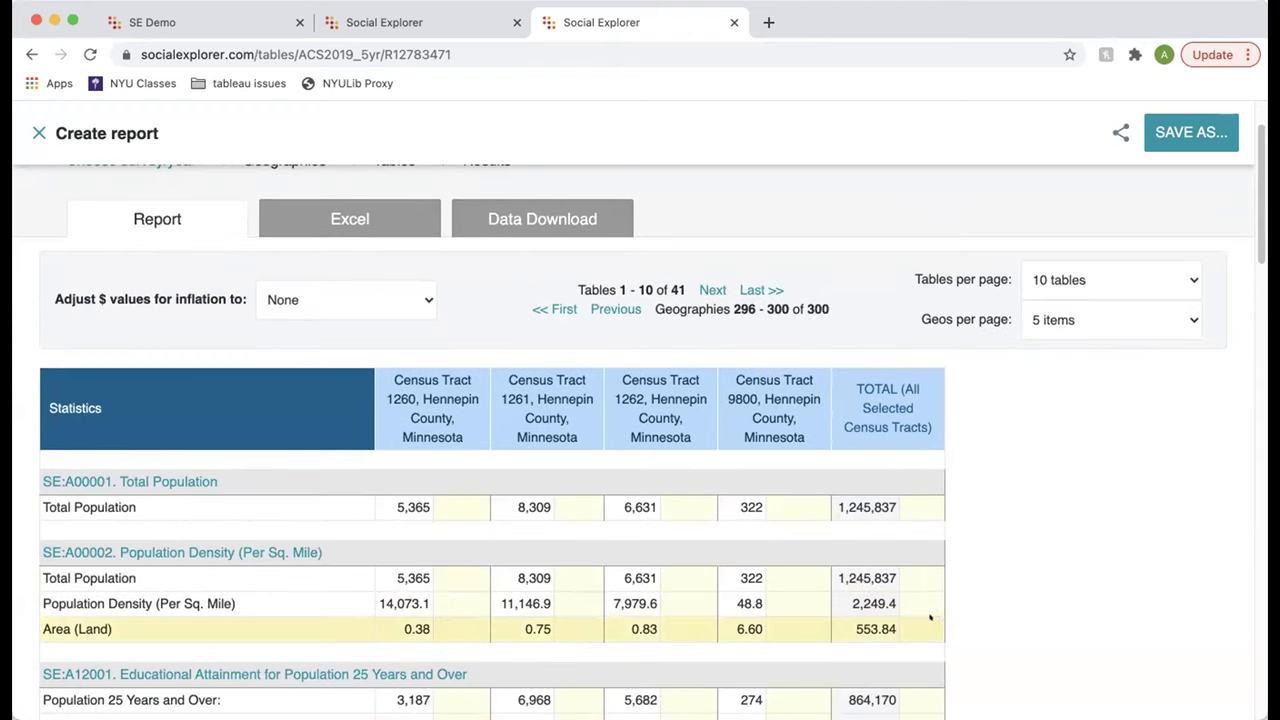
scroll(903, 589, down, 2)
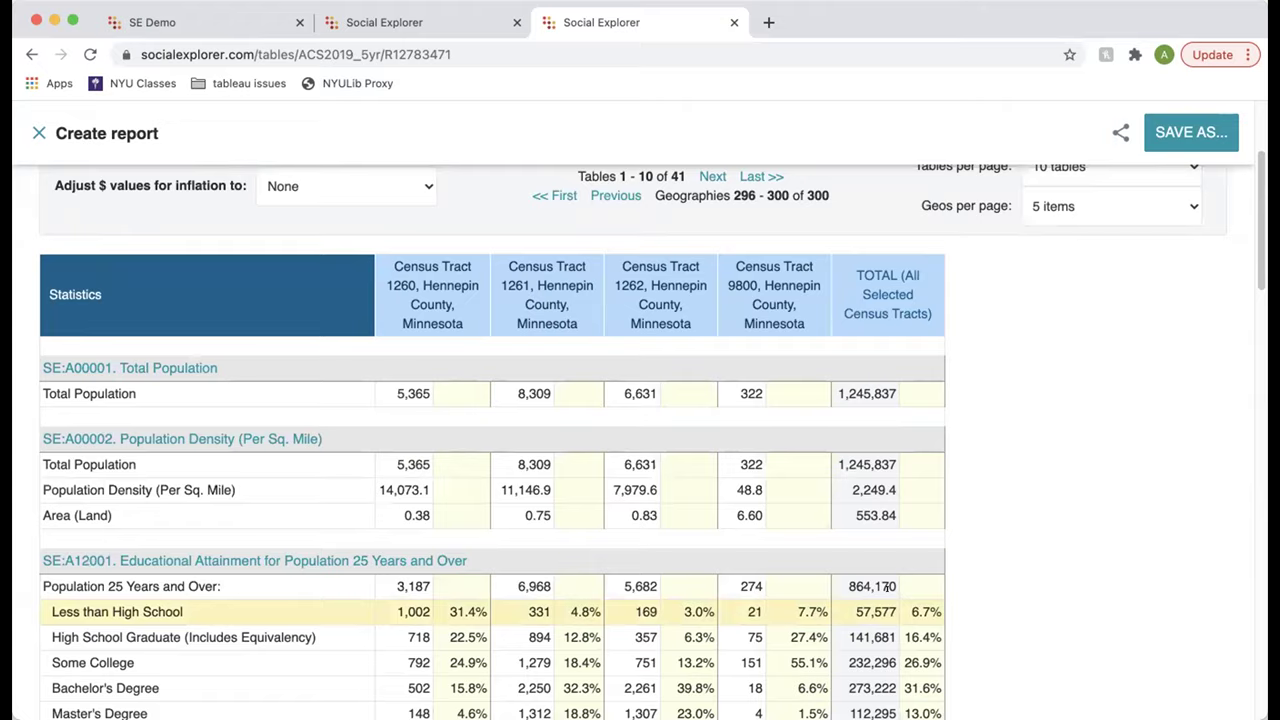
scroll(888, 598, down, 1)
scroll(887, 603, up, 4)
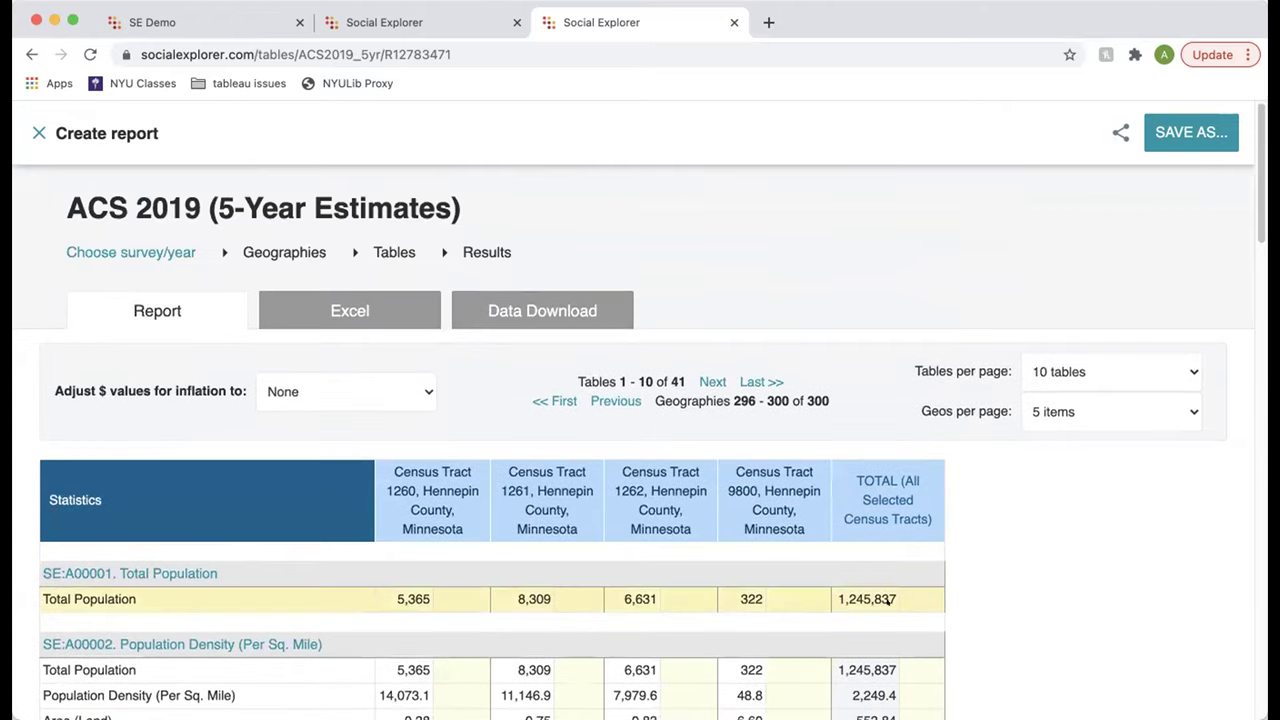
Step: Return to the first set of geographies and check the inflation adjustment options for dollar values
click(555, 399)
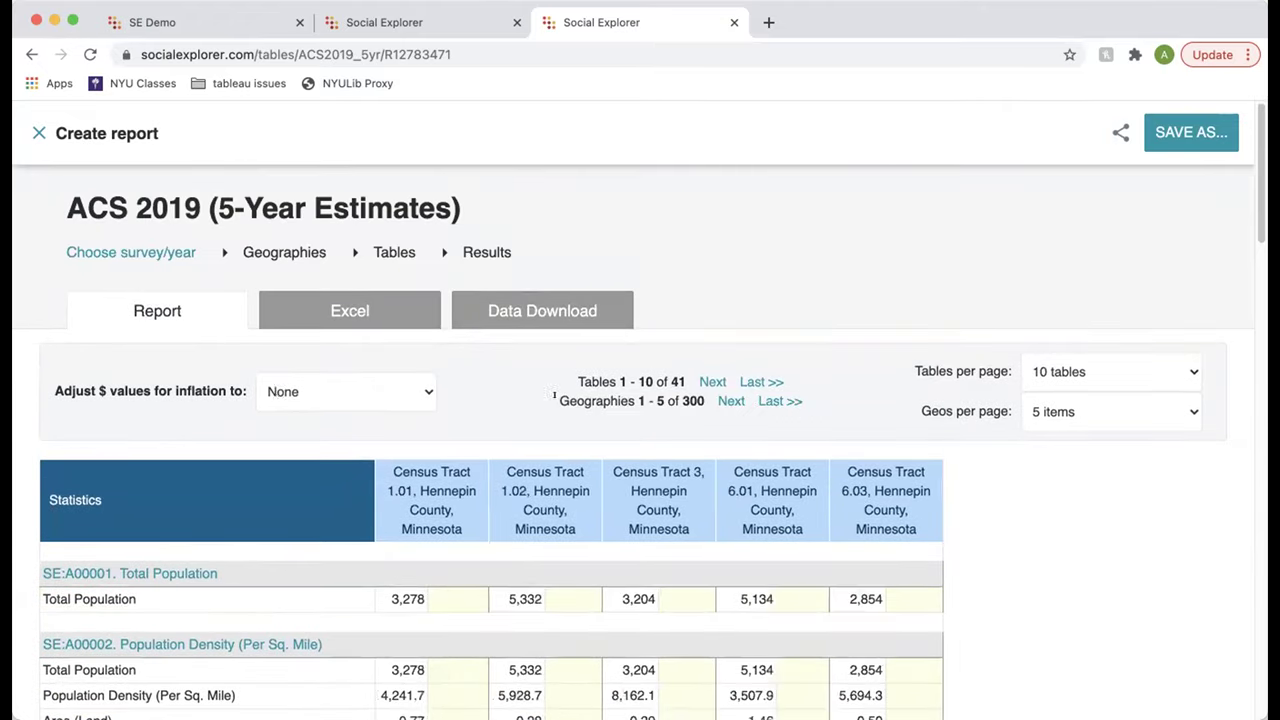
click(279, 389)
click(481, 427)
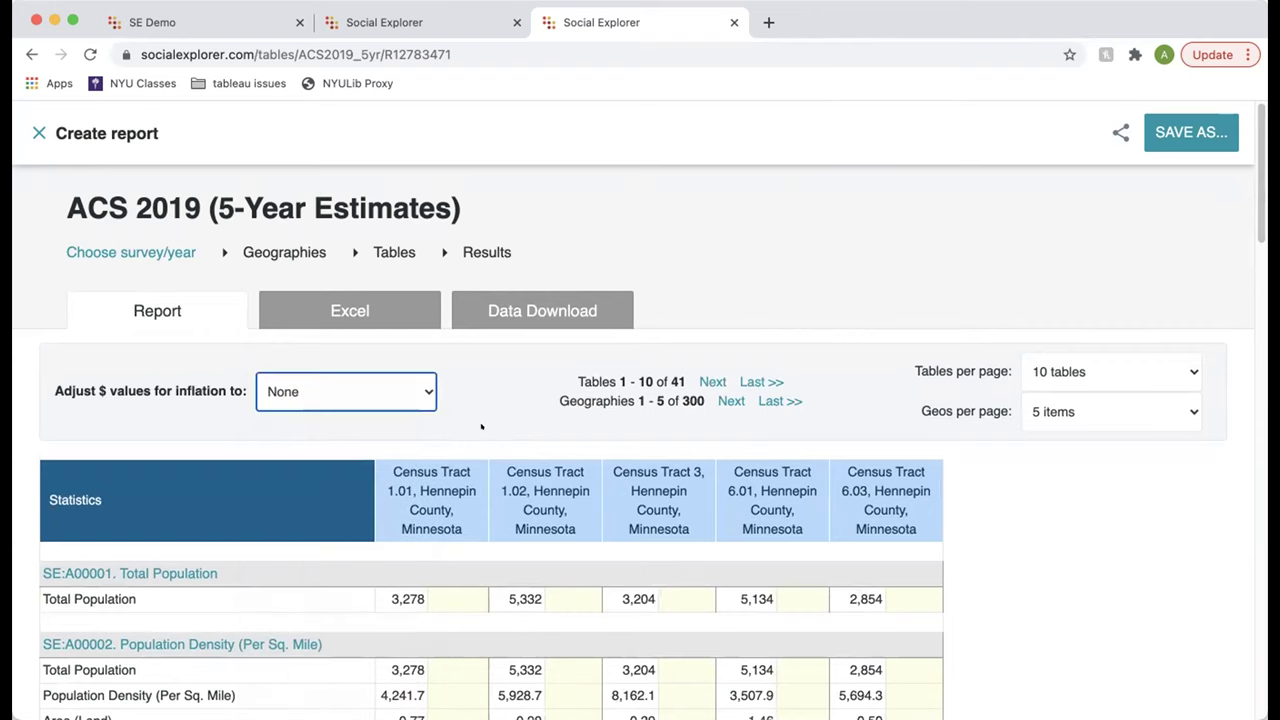
Step: Look over the first page of report tables and set the report to display 50 tables per page
scroll(481, 427, down, 20)
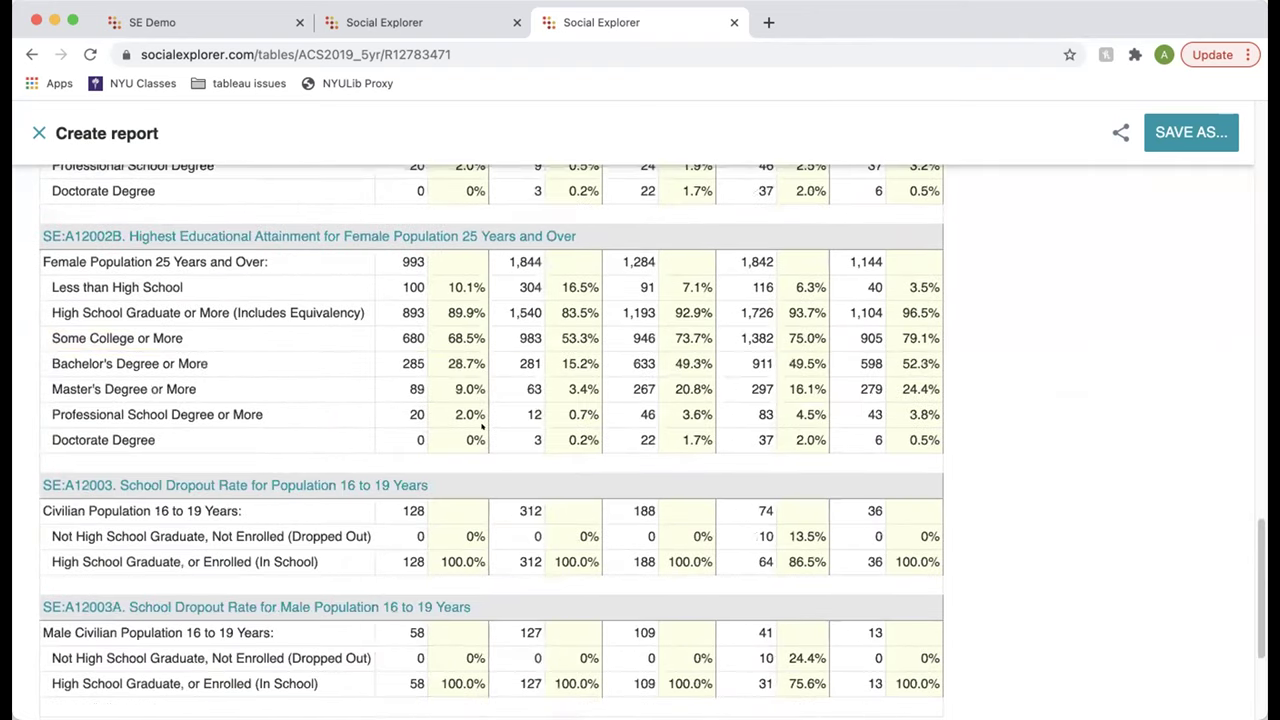
scroll(481, 427, down, 4)
scroll(481, 427, up, 20)
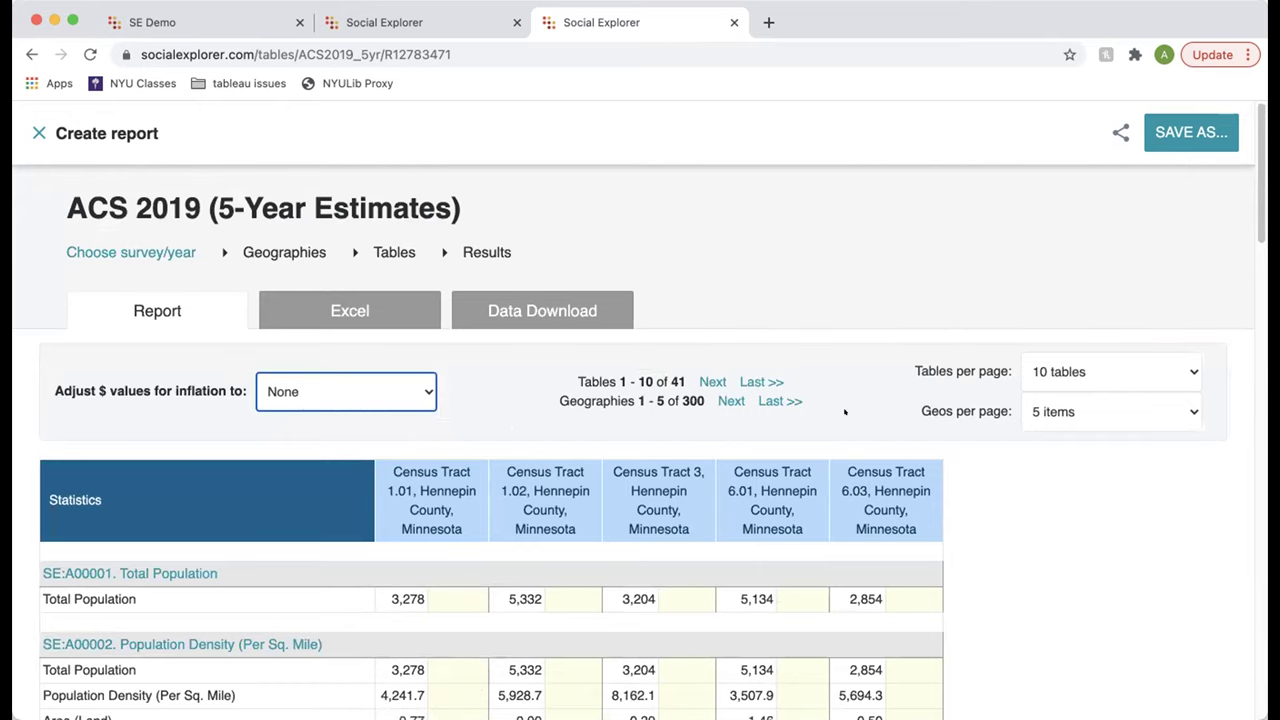
click(1094, 371)
click(1075, 432)
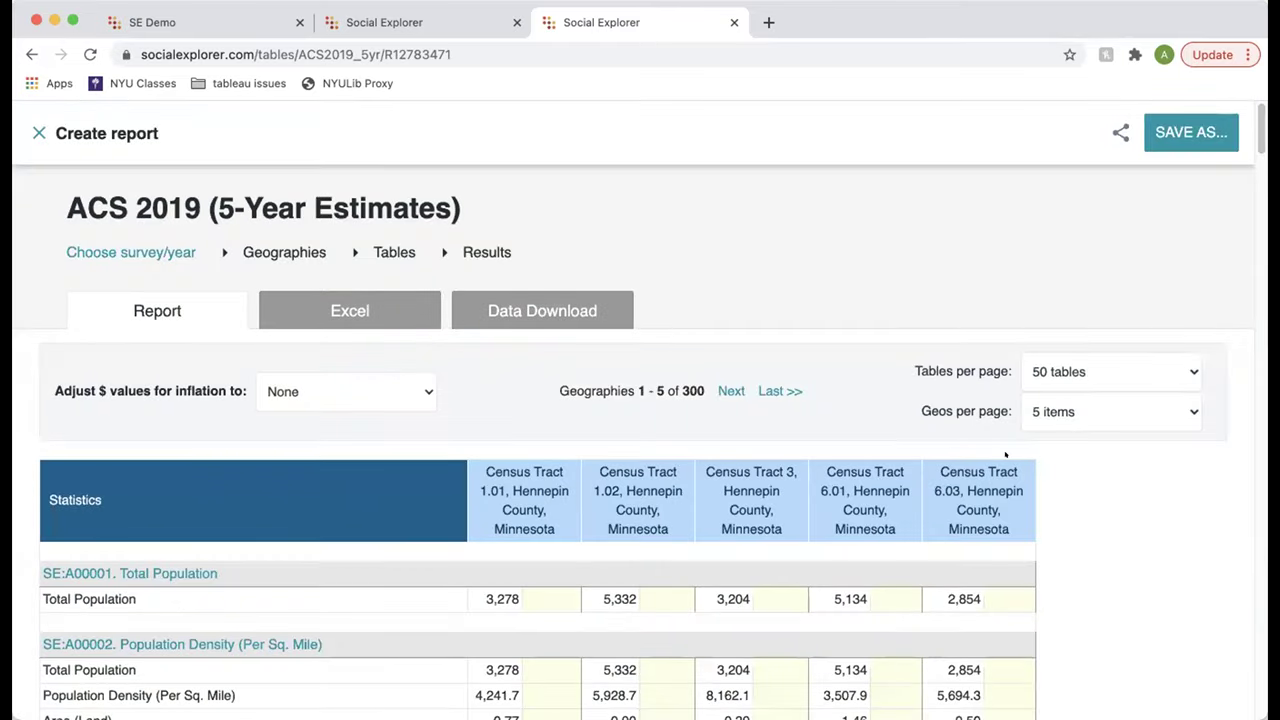
Step: Examine the report's household, family and nonfamily income tables, including median household income by race
scroll(1005, 455, down, 20)
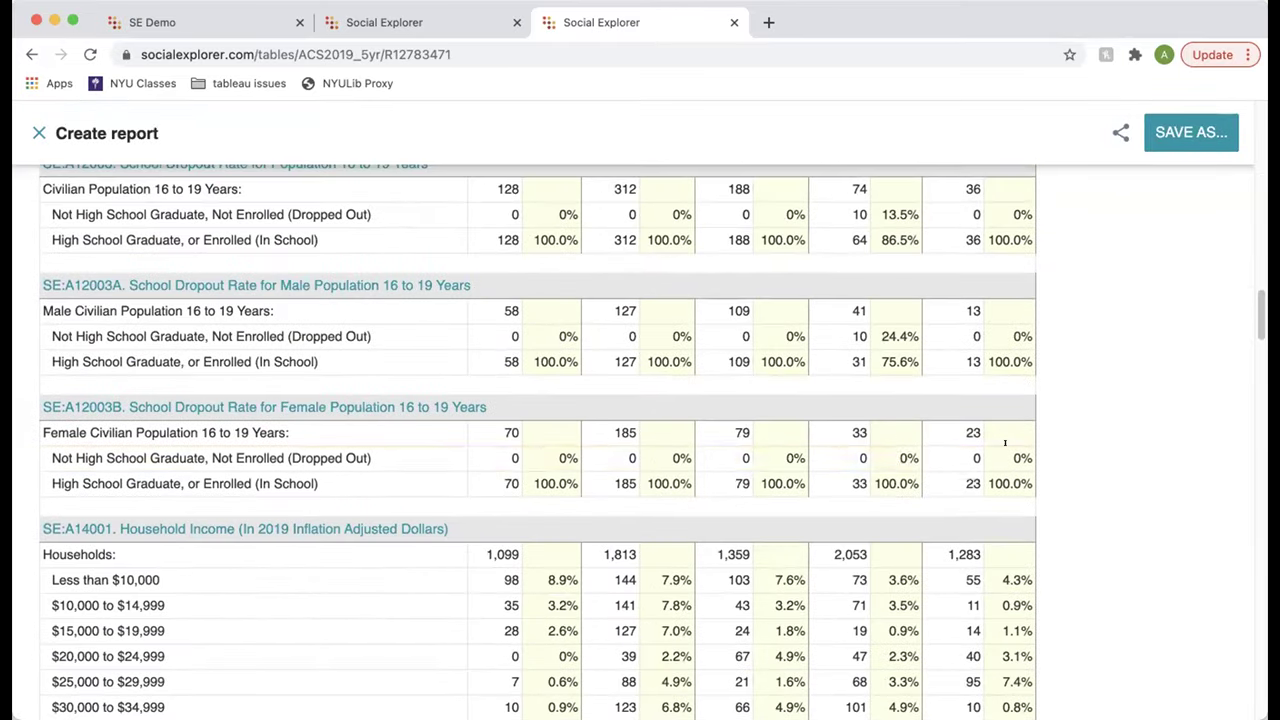
scroll(1005, 443, down, 5)
scroll(319, 324, up, 1)
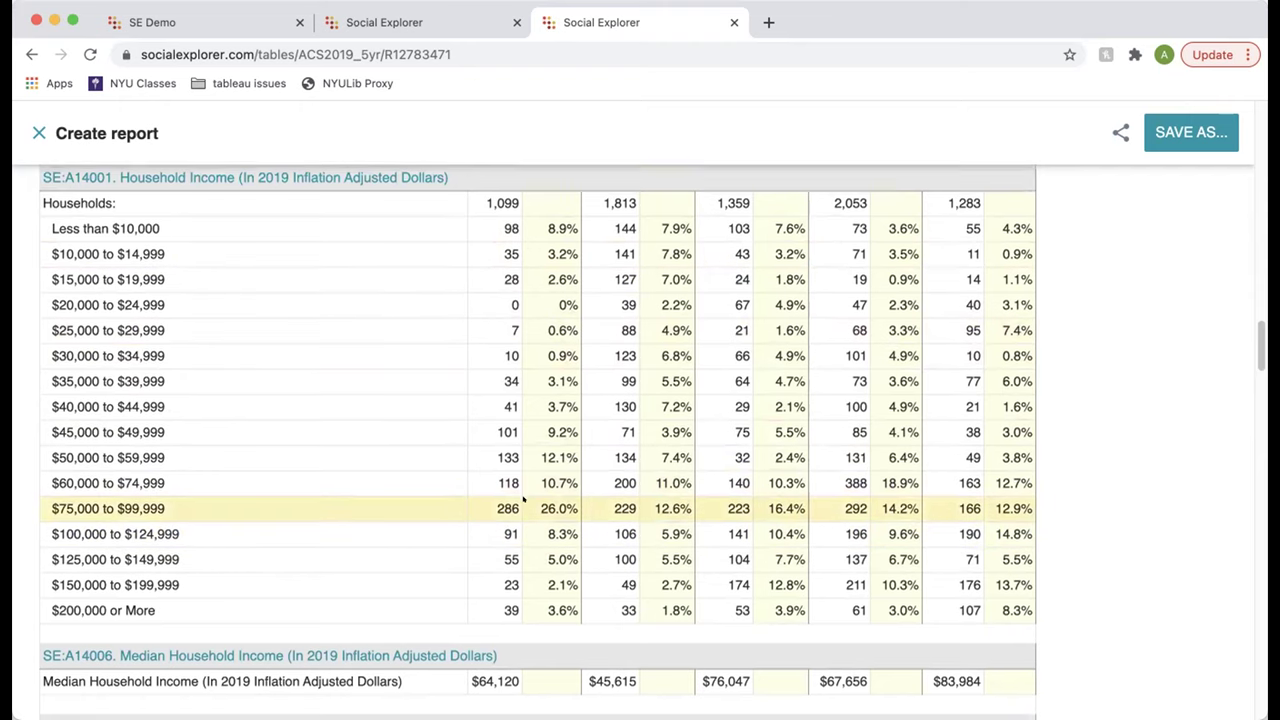
scroll(522, 490, down, 2)
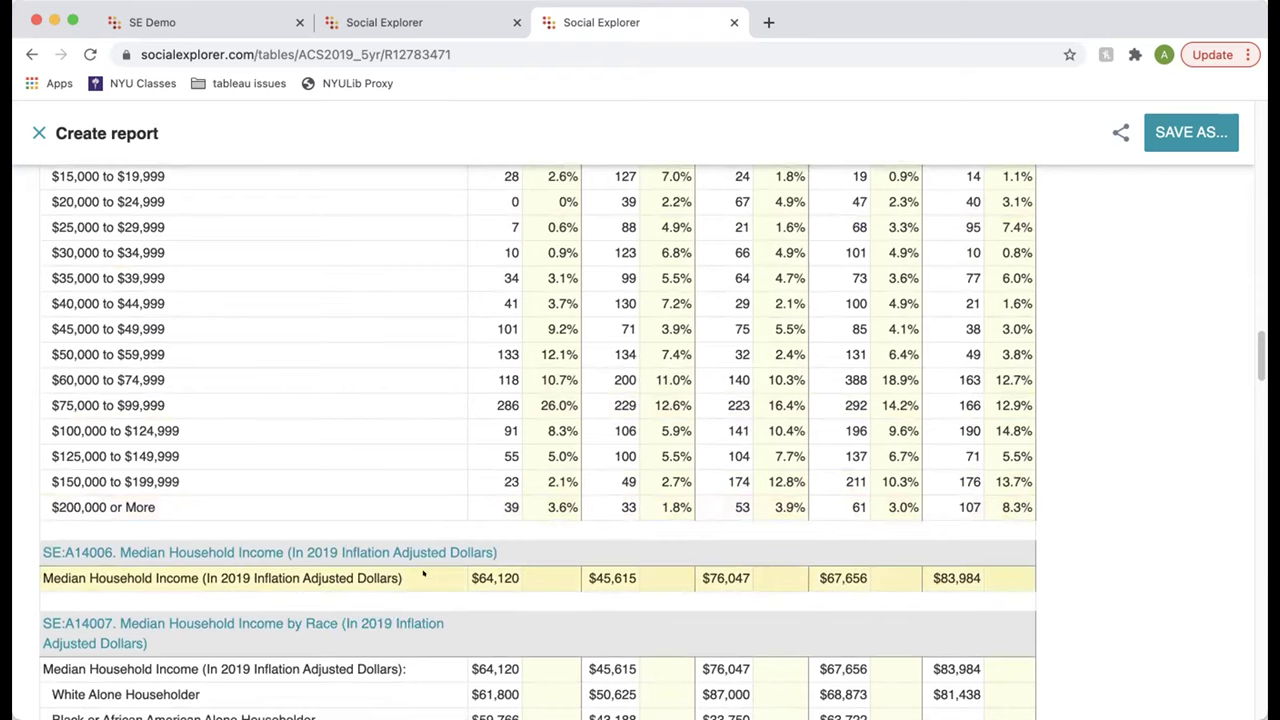
scroll(424, 571, down, 6)
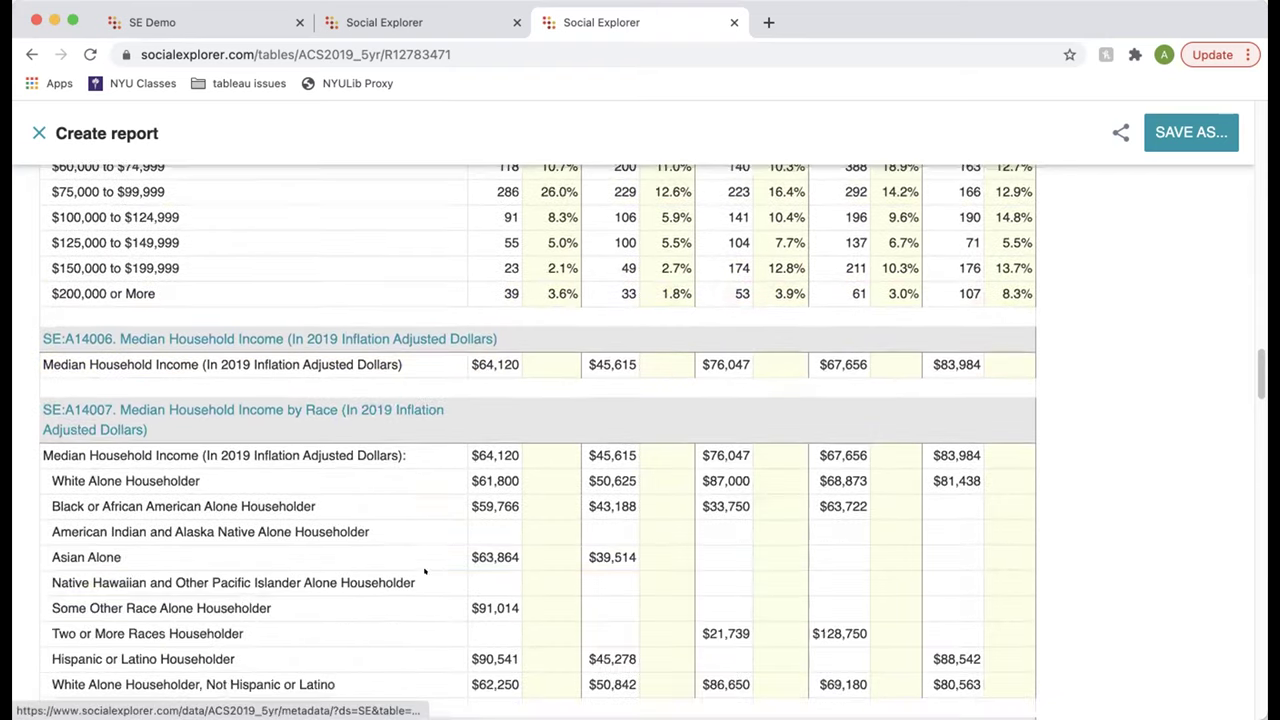
scroll(424, 571, down, 2)
scroll(410, 500, up, 1)
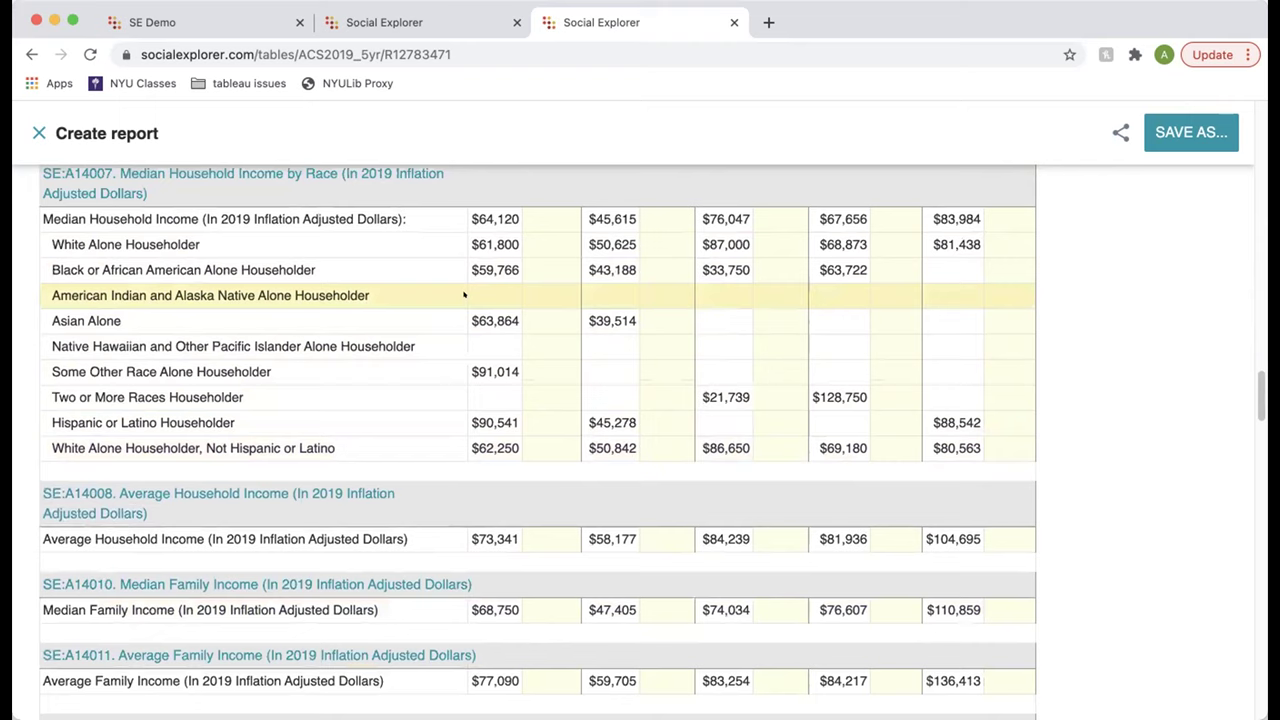
scroll(464, 295, up, 1)
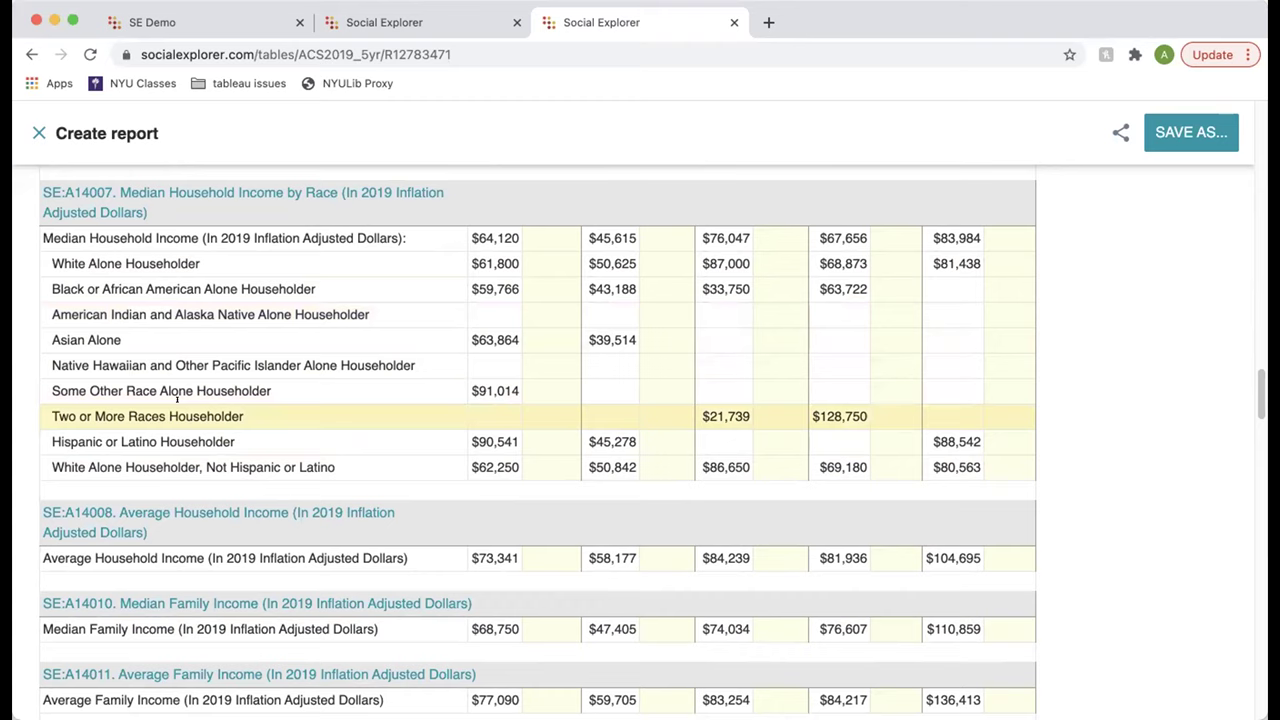
scroll(175, 414, down, 5)
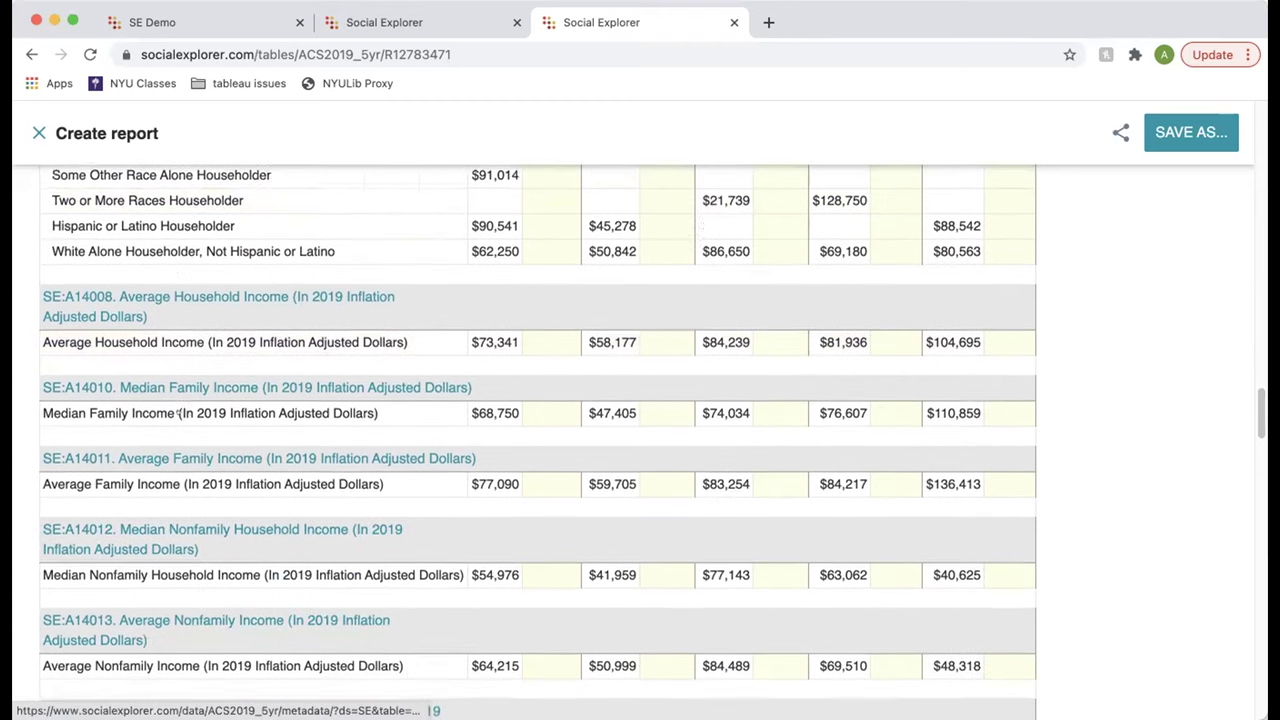
scroll(178, 401, down, 2)
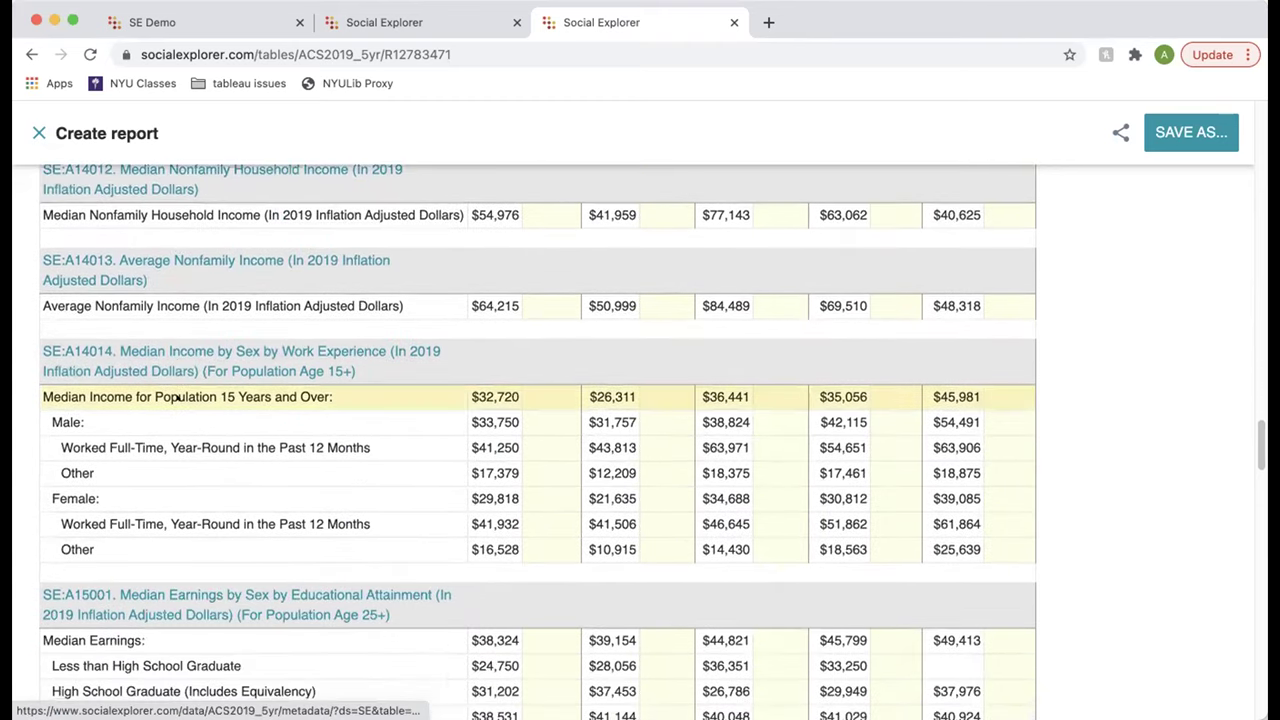
scroll(185, 380, up, 7)
scroll(187, 352, up, 20)
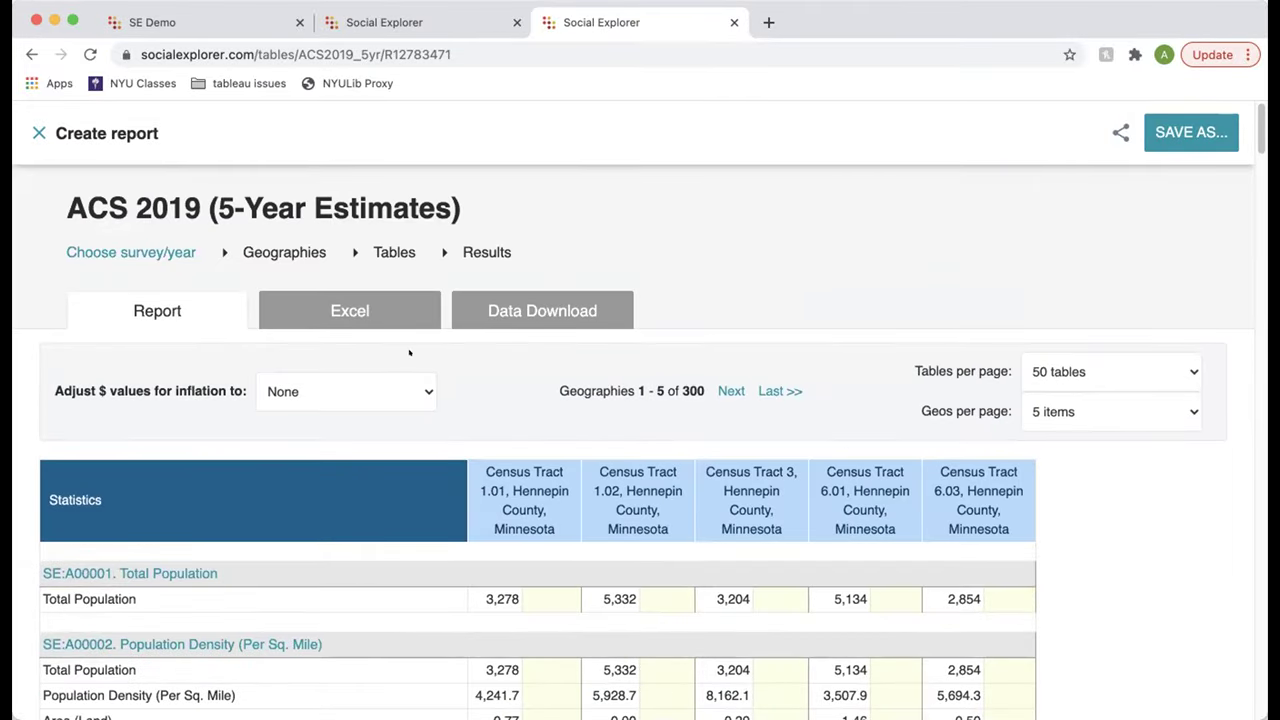
Step: Review the report's Excel download options, including percent output, totals only and the available file versions
click(337, 303)
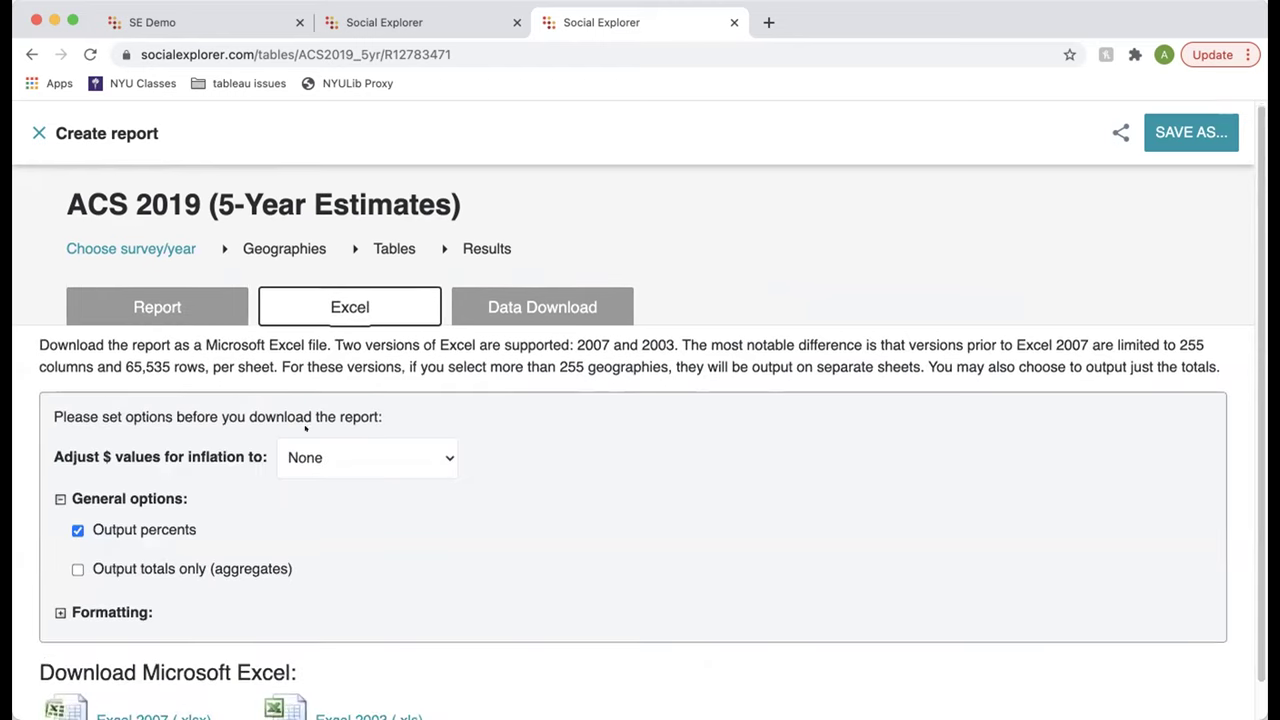
scroll(306, 425, down, 1)
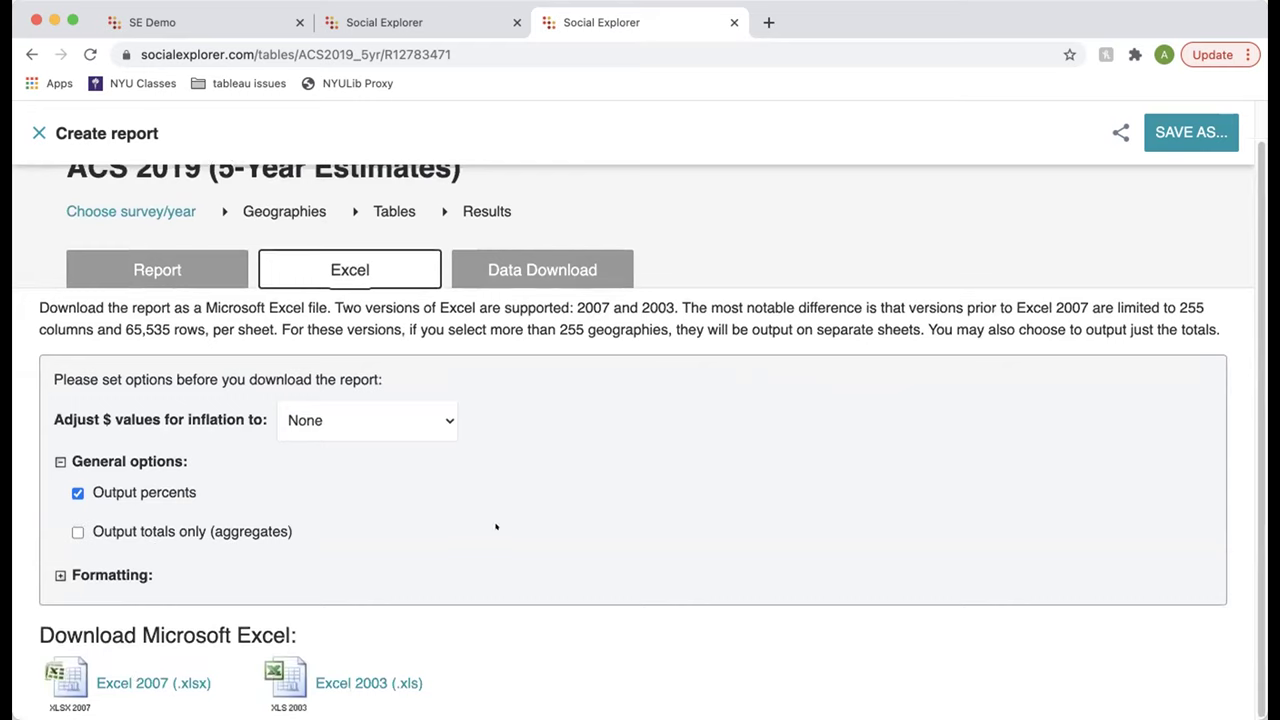
scroll(495, 527, up, 1)
Step: Review the CSV data download's inflation and output options, the census tract data file and the import programs for statistical packages
click(570, 322)
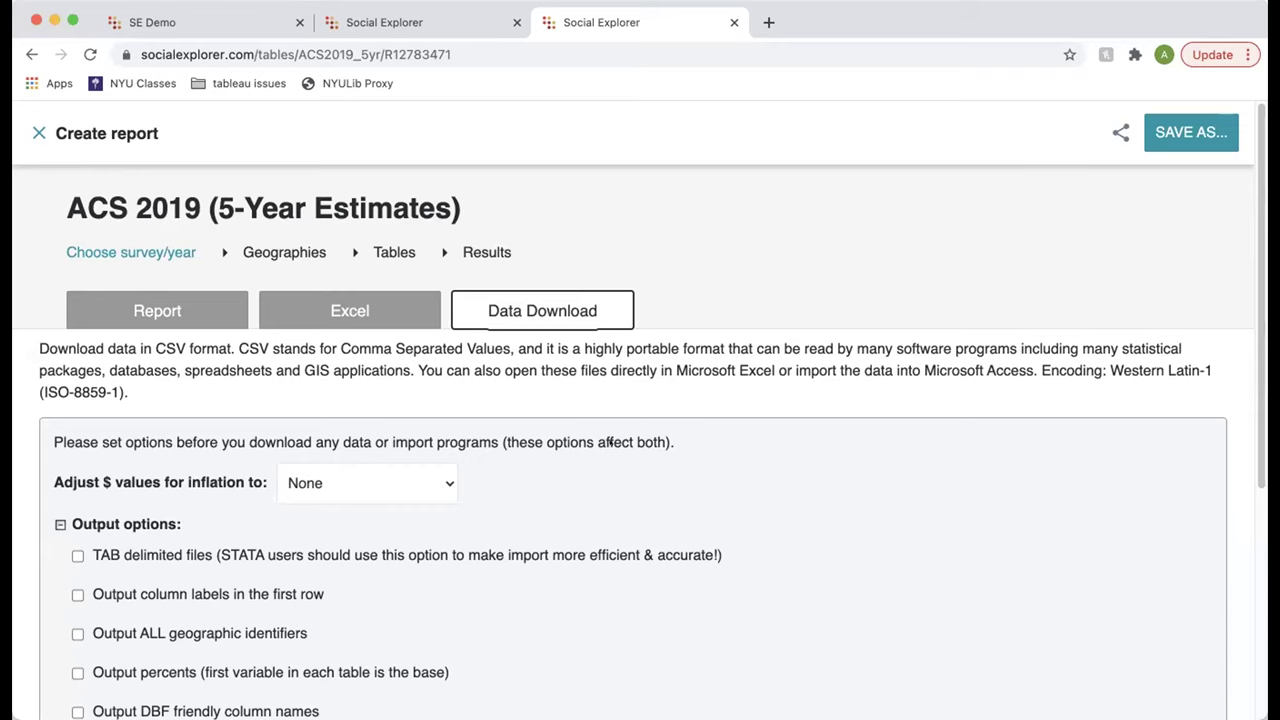
scroll(612, 442, down, 3)
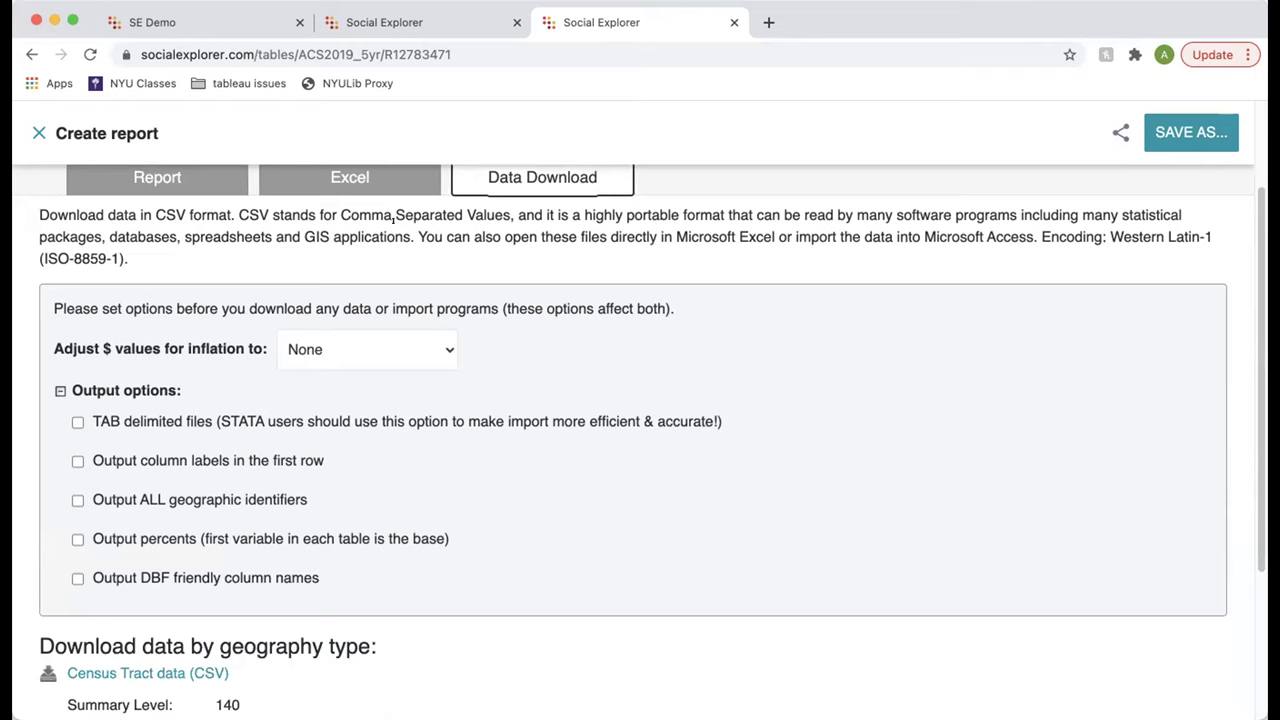
scroll(261, 441, down, 5)
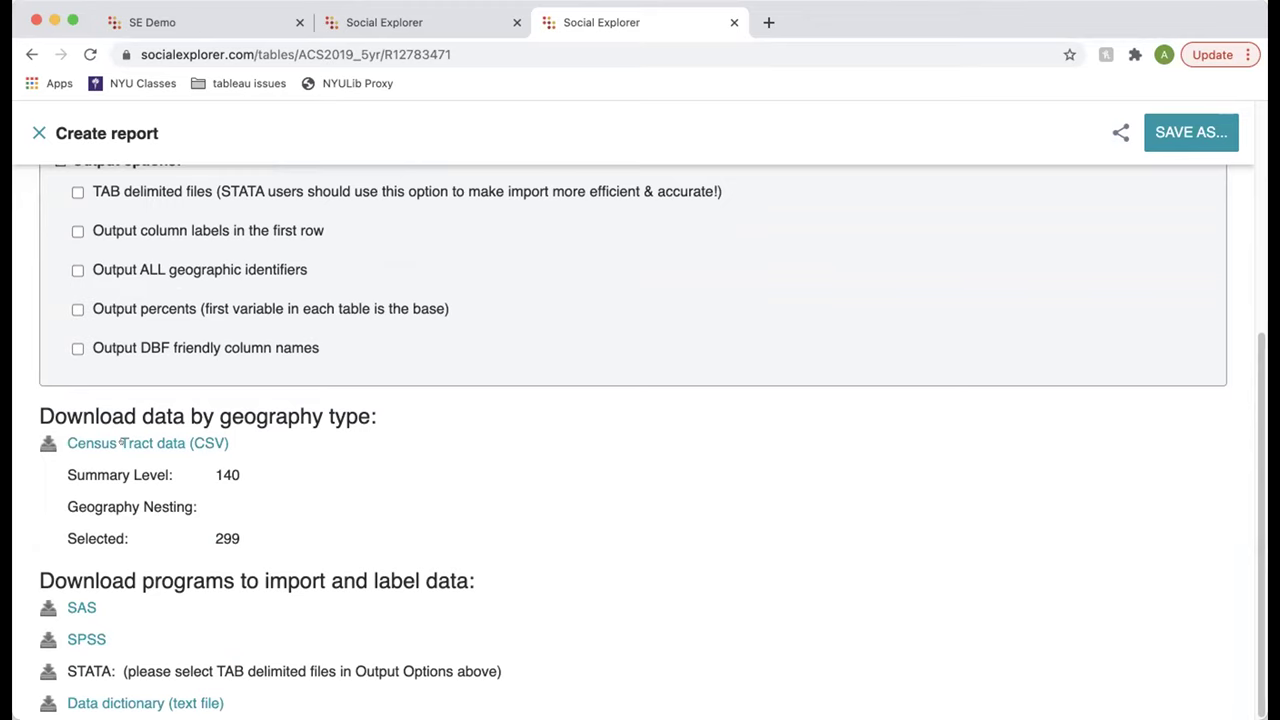
scroll(203, 486, up, 2)
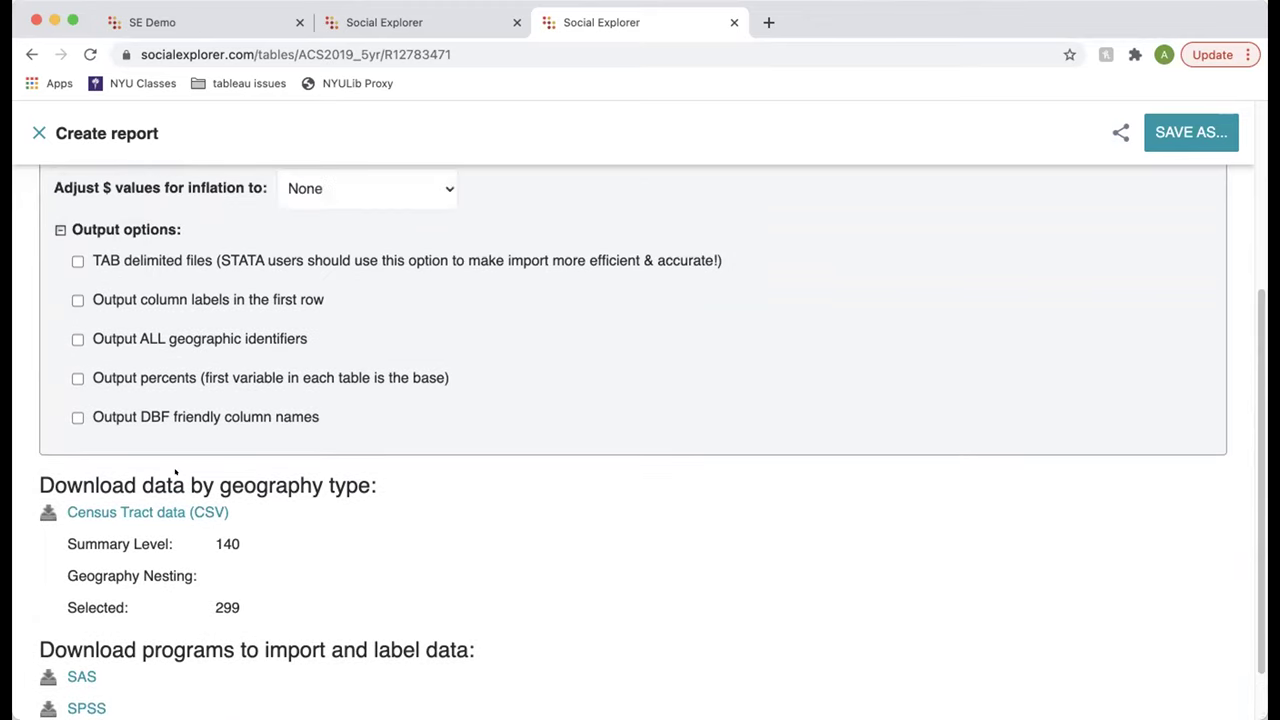
click(351, 194)
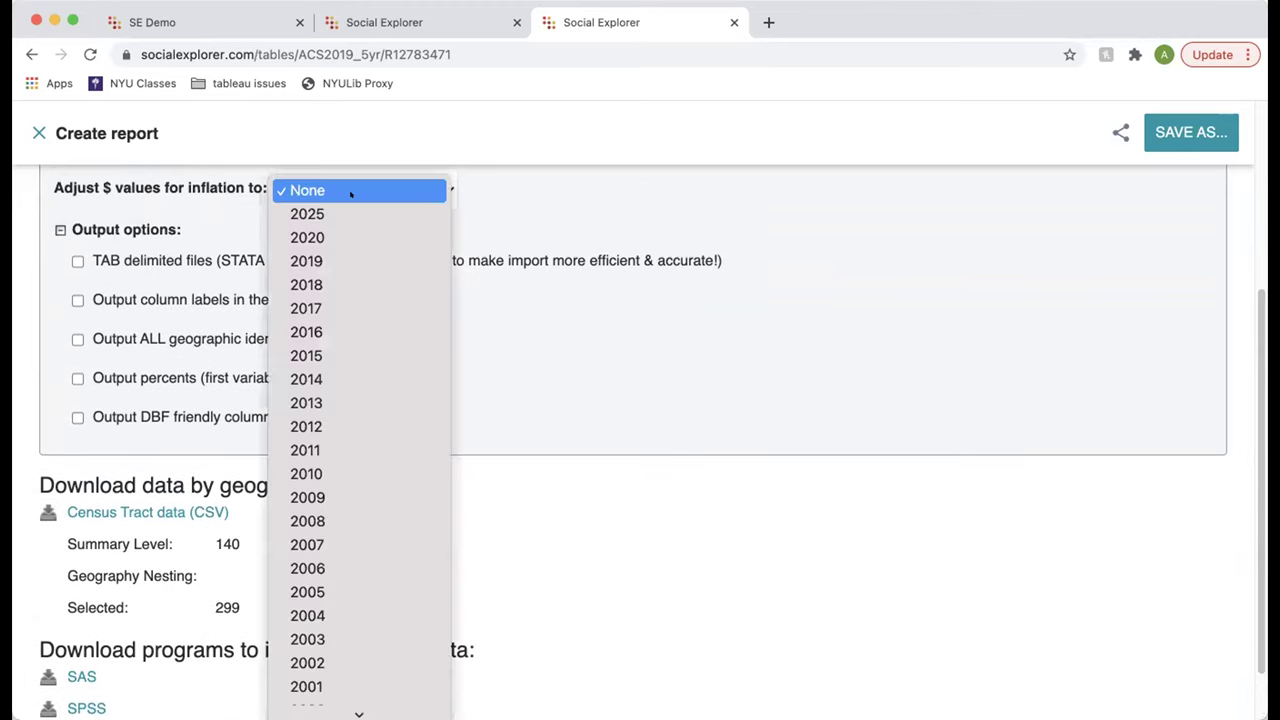
click(351, 191)
scroll(293, 527, down, 2)
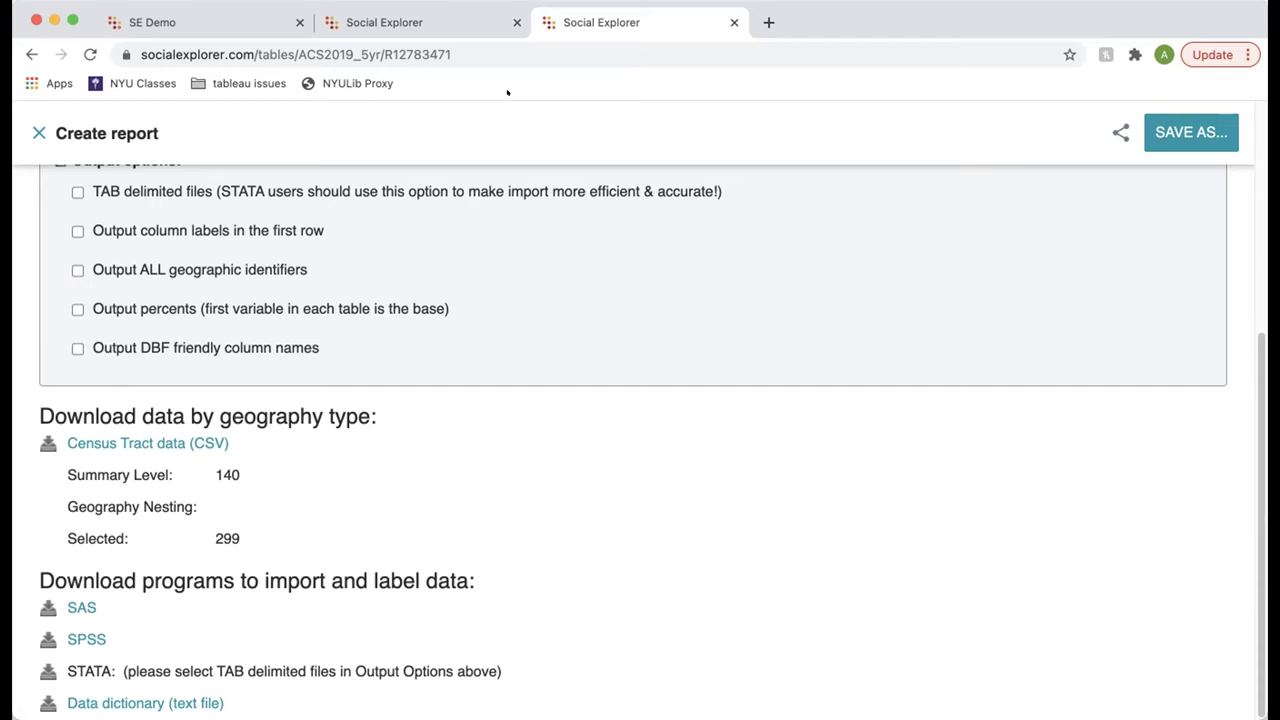
scroll(537, 443, up, 5)
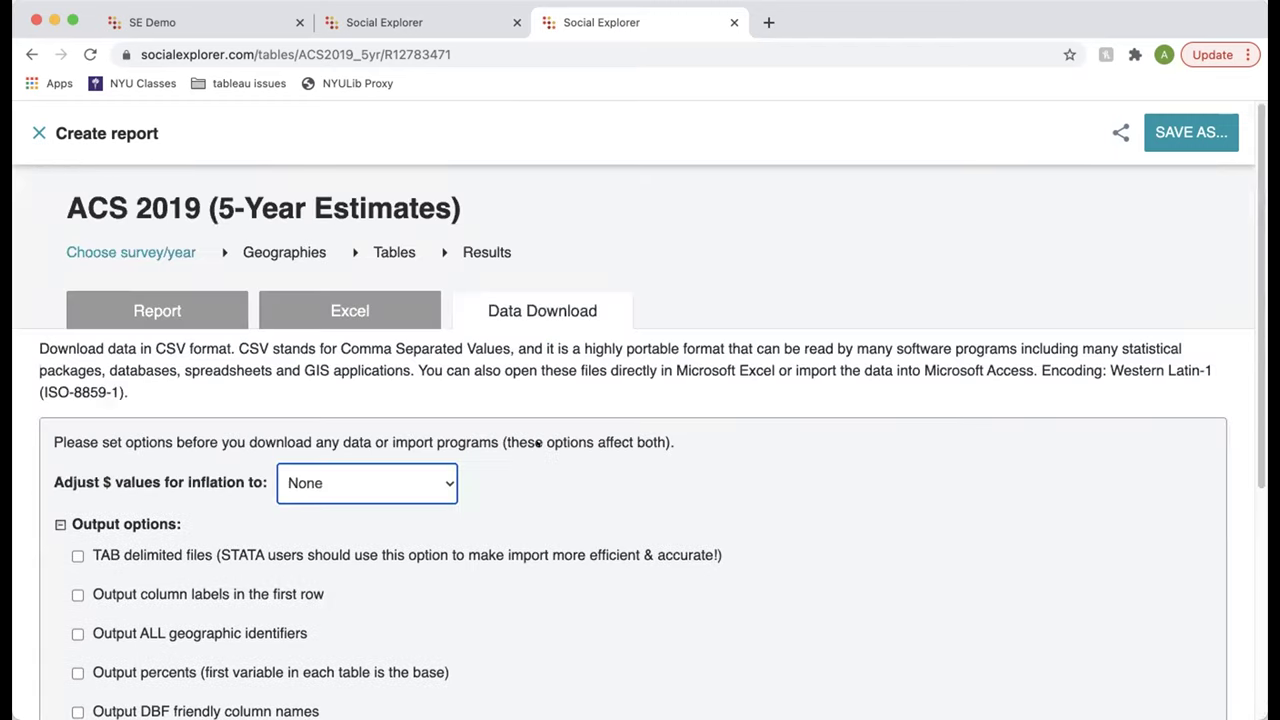
click(540, 424)
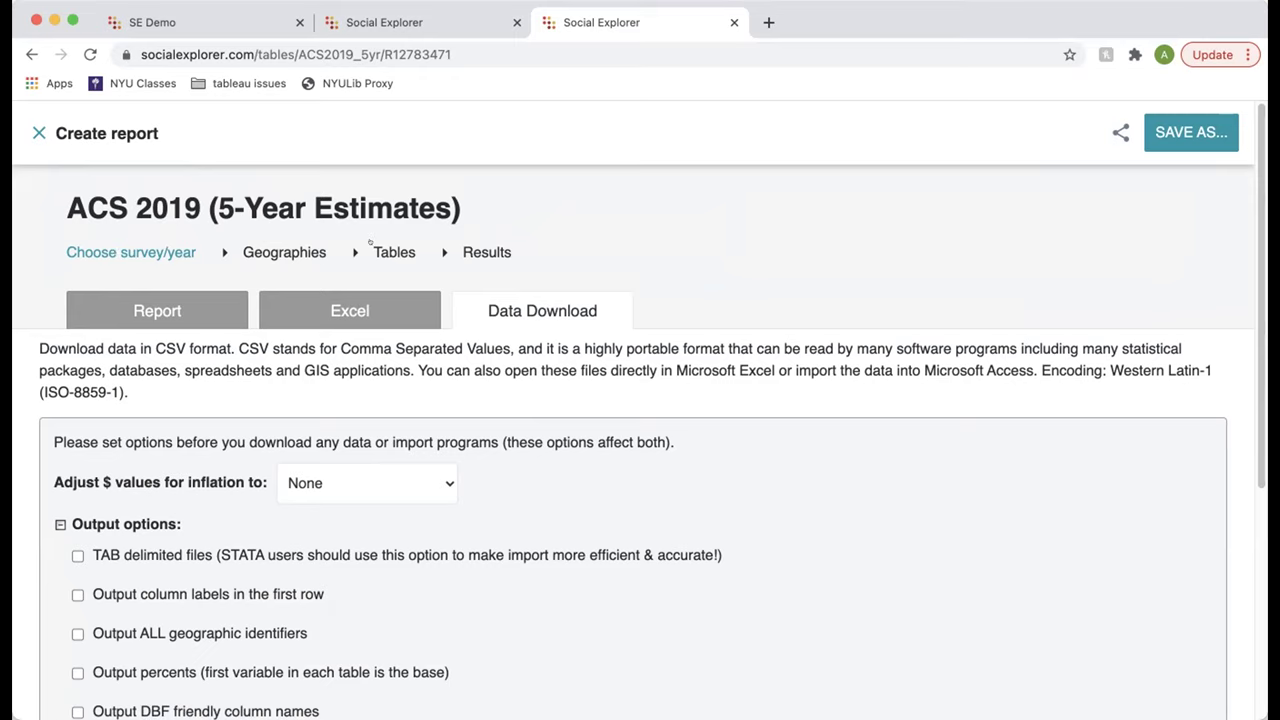
Step: Return to the report view, save the report with the title "SE Demo" and close it
click(167, 297)
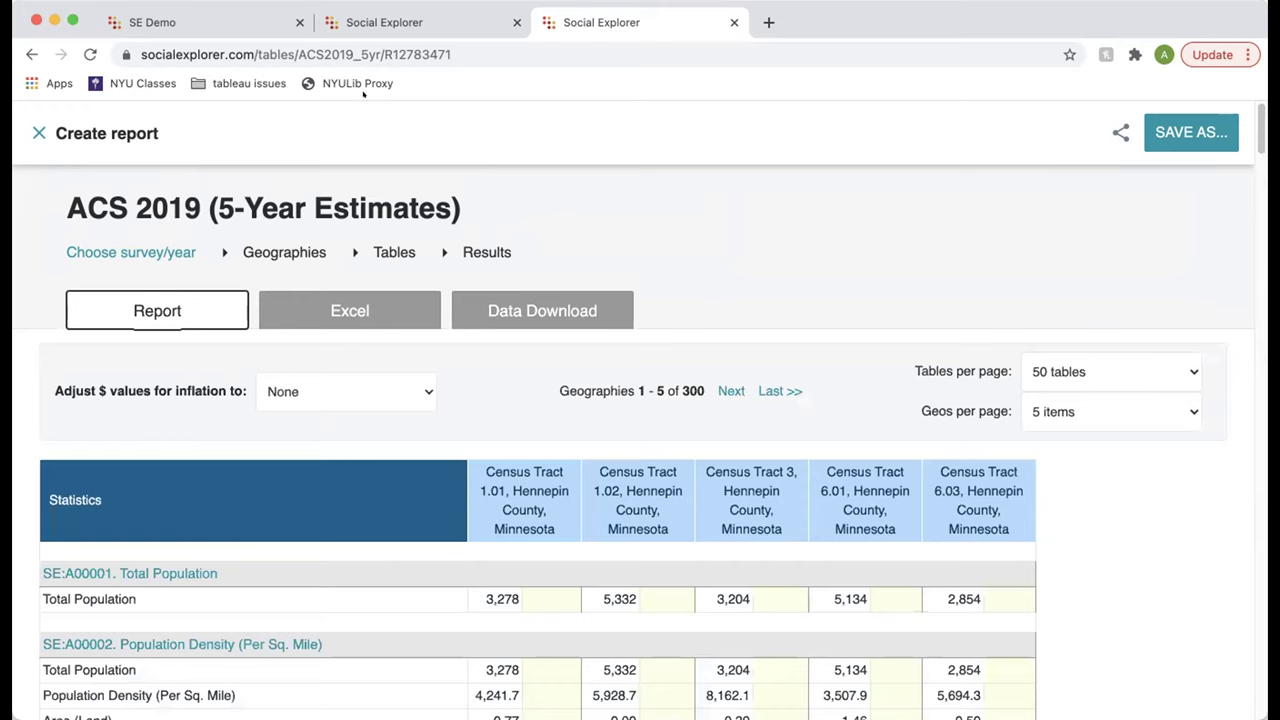
click(1195, 128)
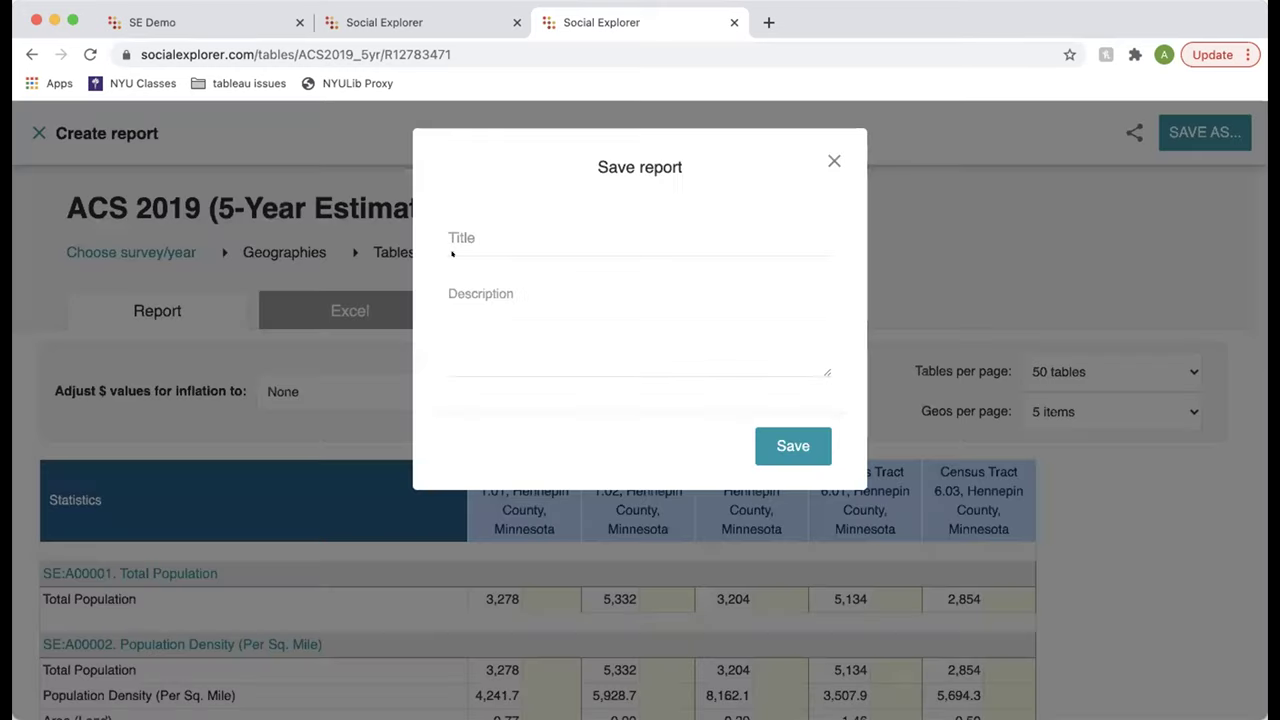
click(453, 230)
text(SE Demo)
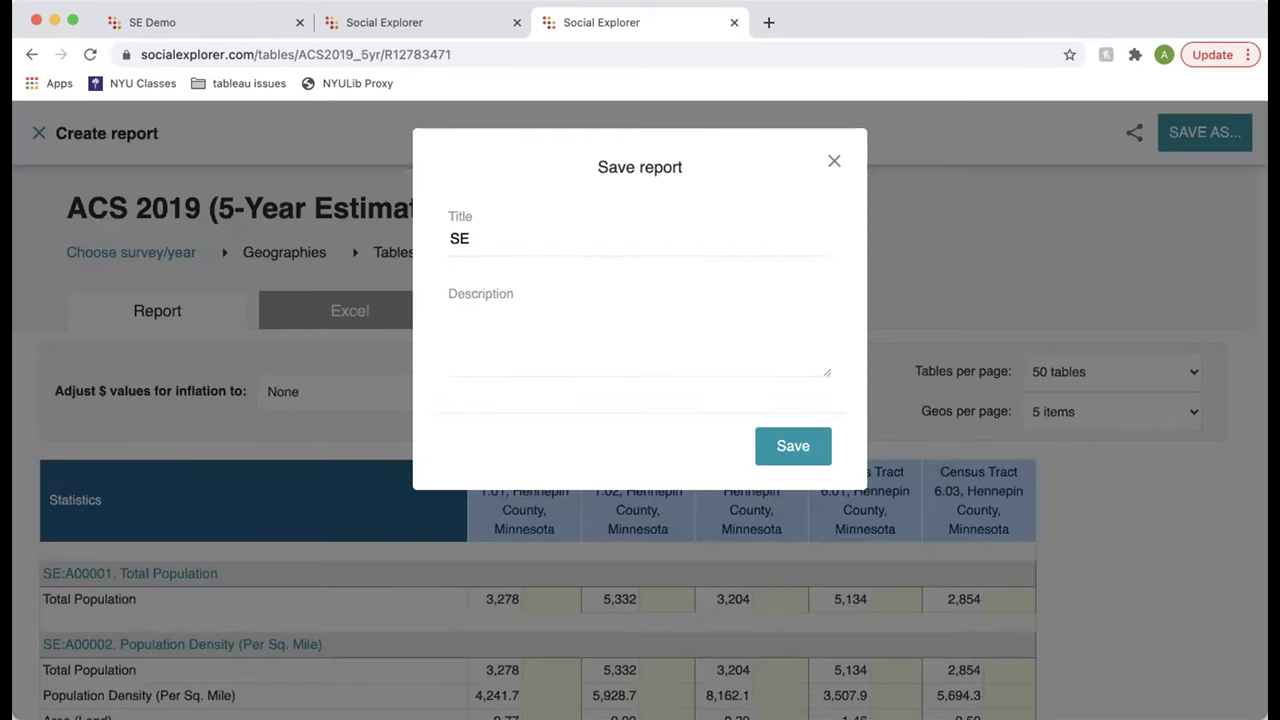
click(796, 443)
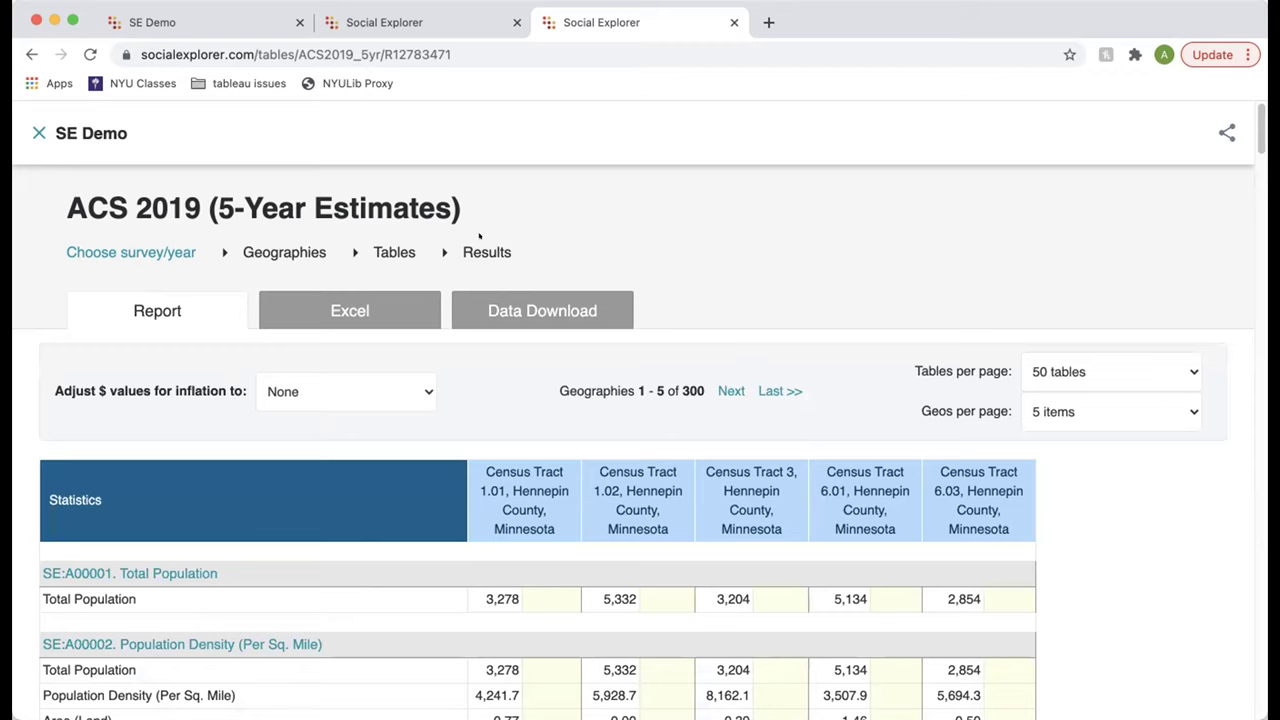
click(38, 133)
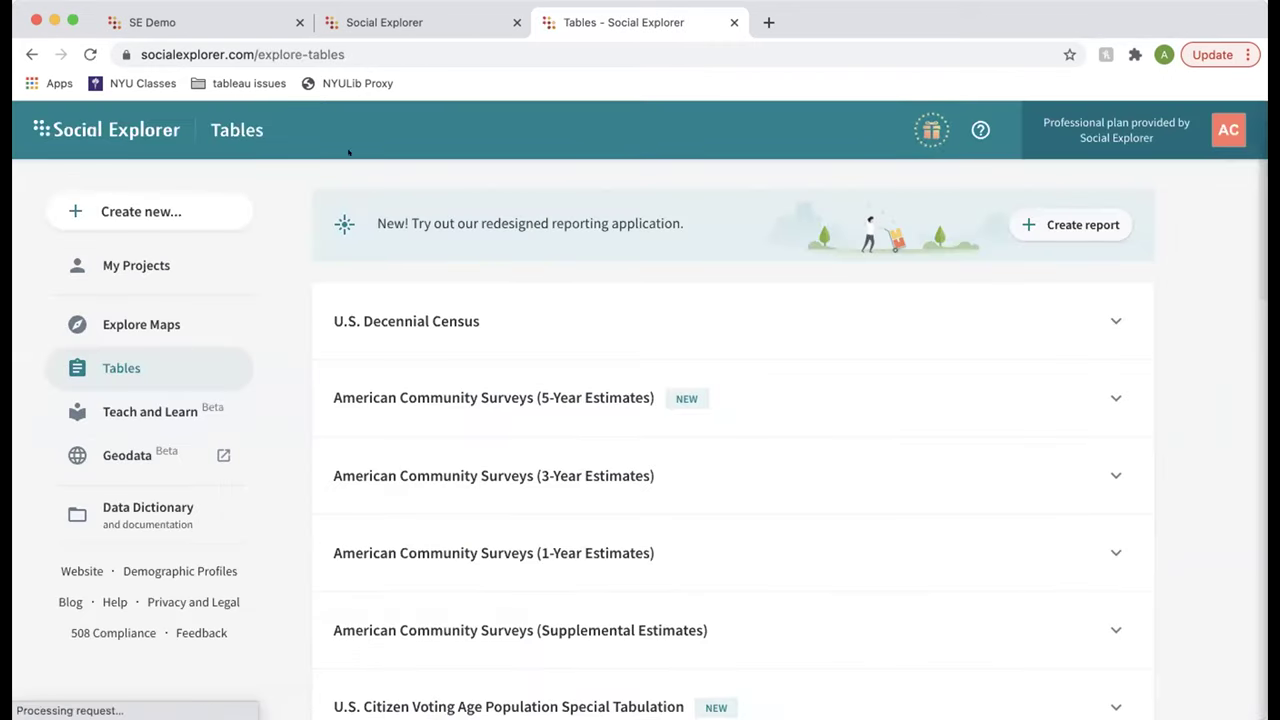
Step: Switch back to the SE Demo map and start creating a report from it
click(203, 18)
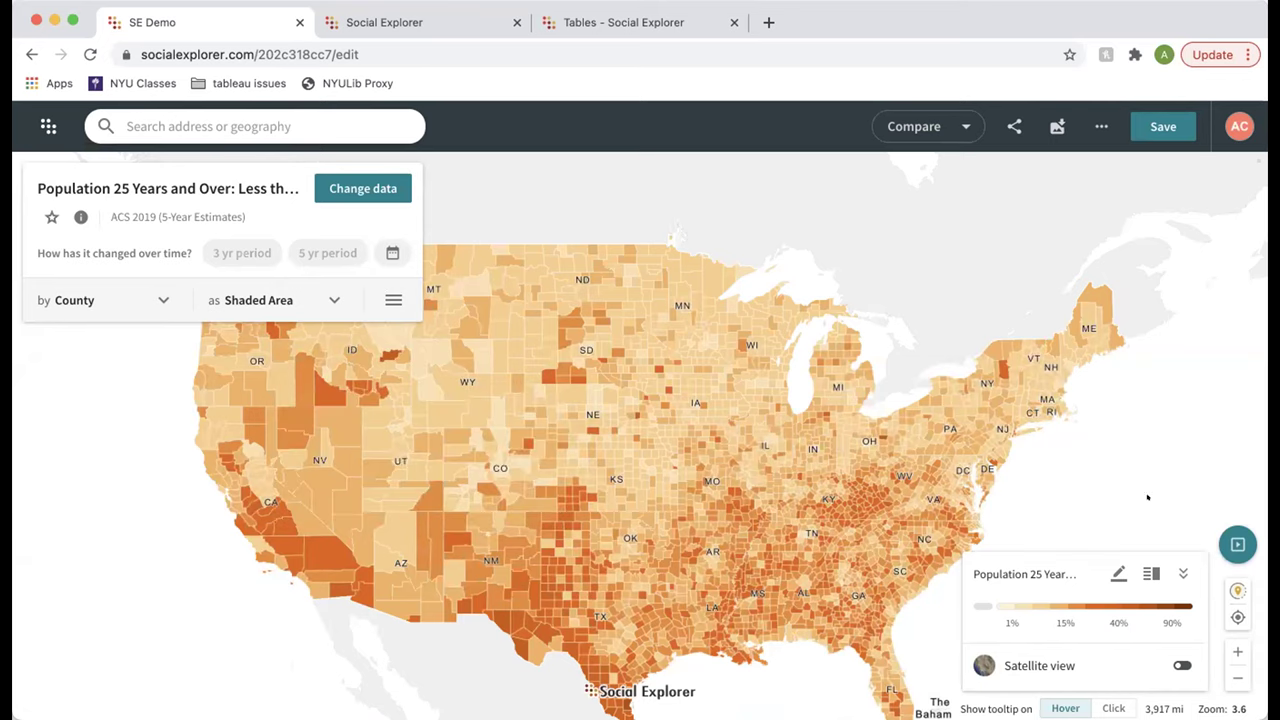
click(386, 296)
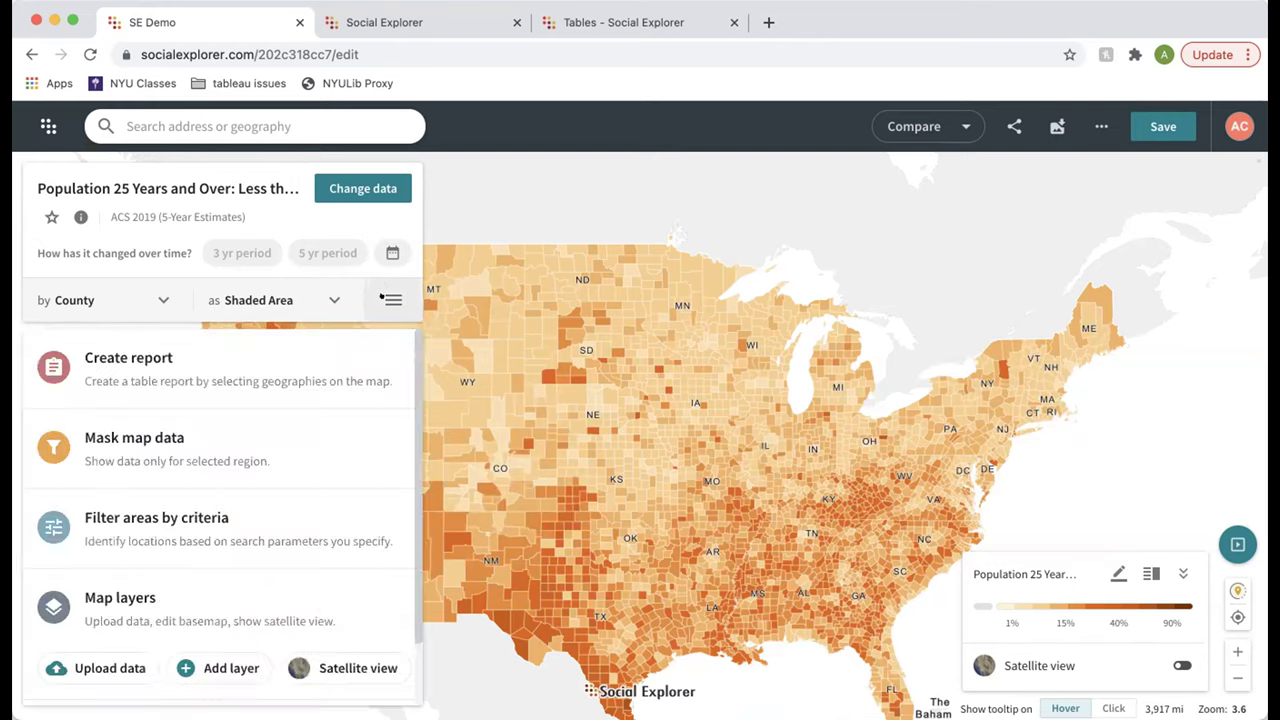
click(247, 370)
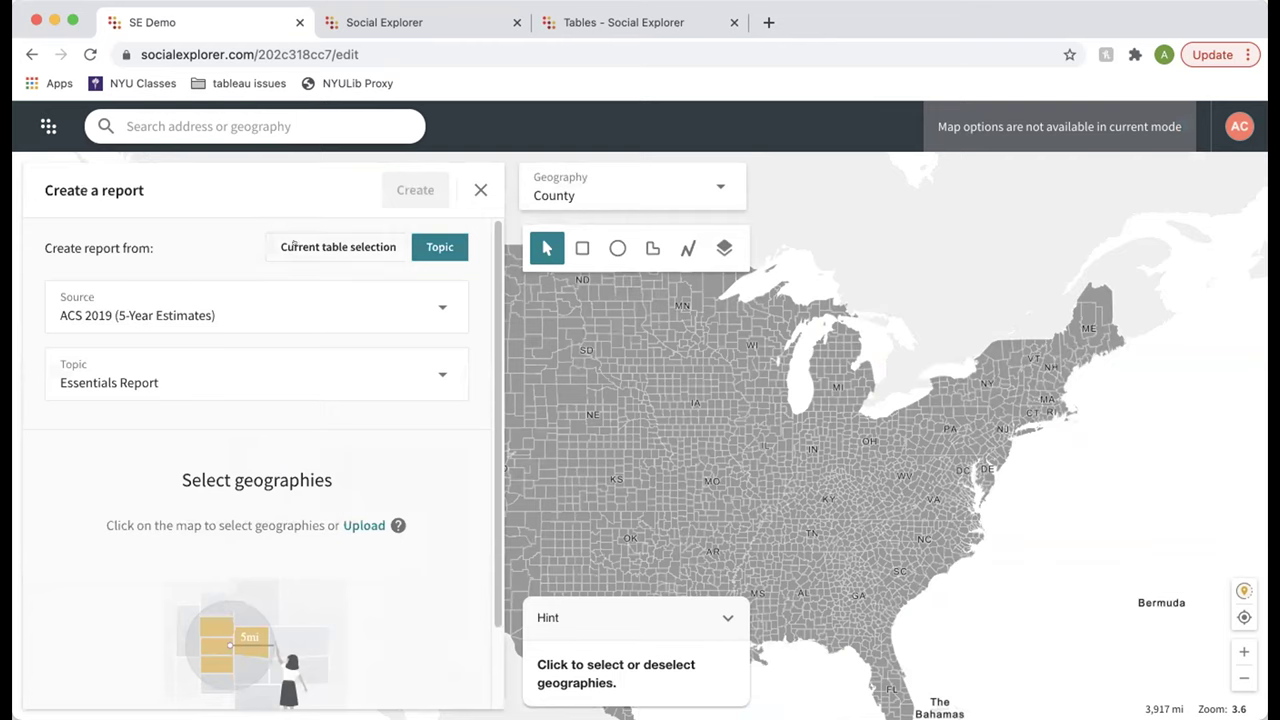
Step: Check the available report sources and topics, and base the report on the current table selection instead of a topic
click(116, 320)
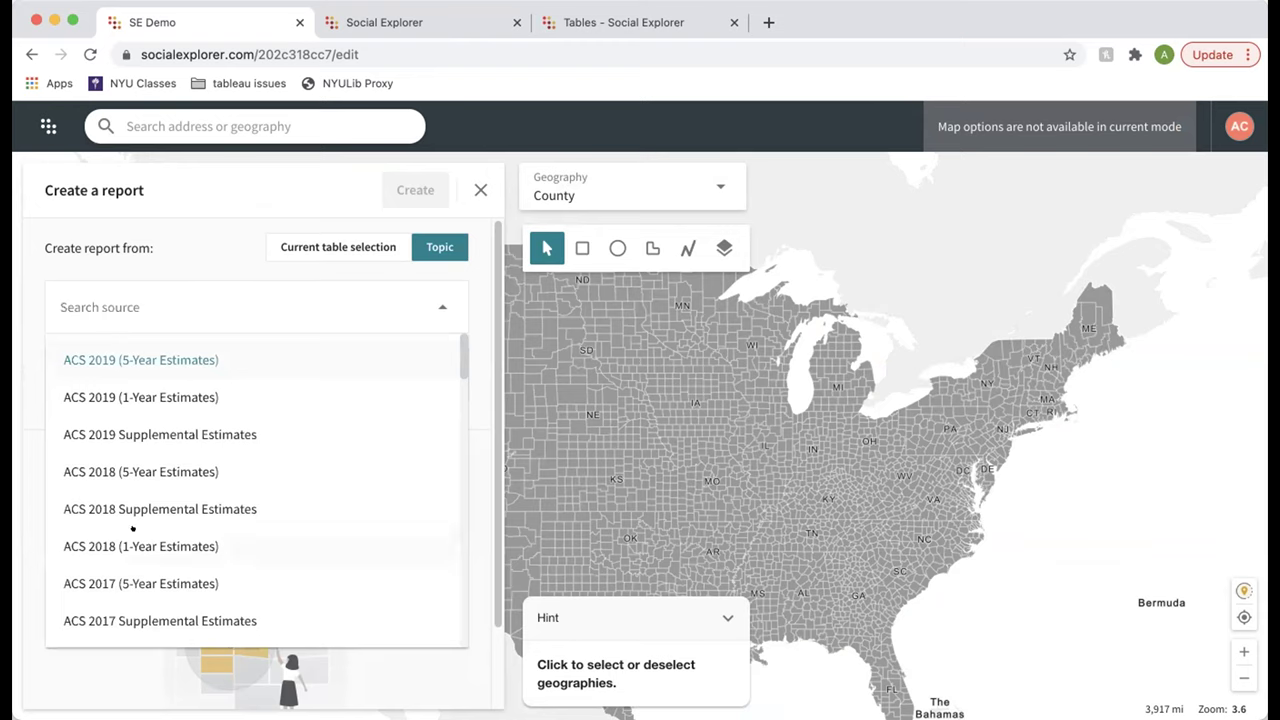
scroll(133, 529, down, 15)
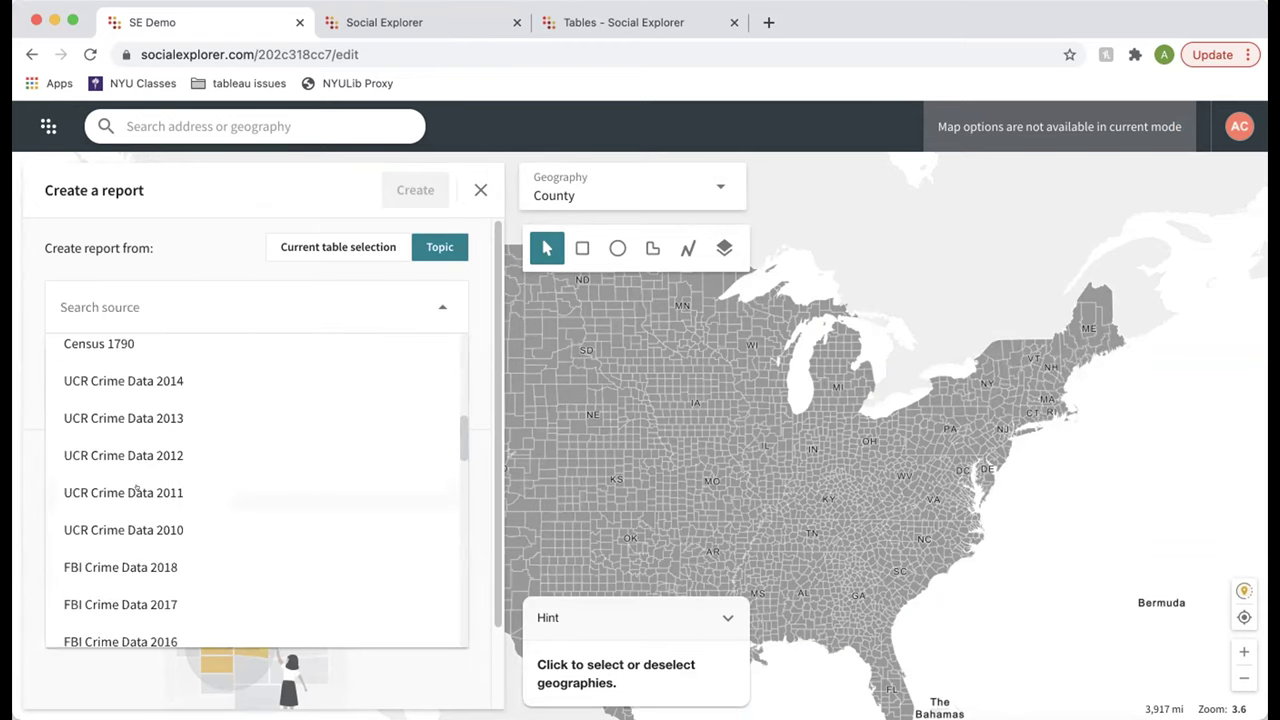
scroll(136, 489, down, 5)
click(31, 322)
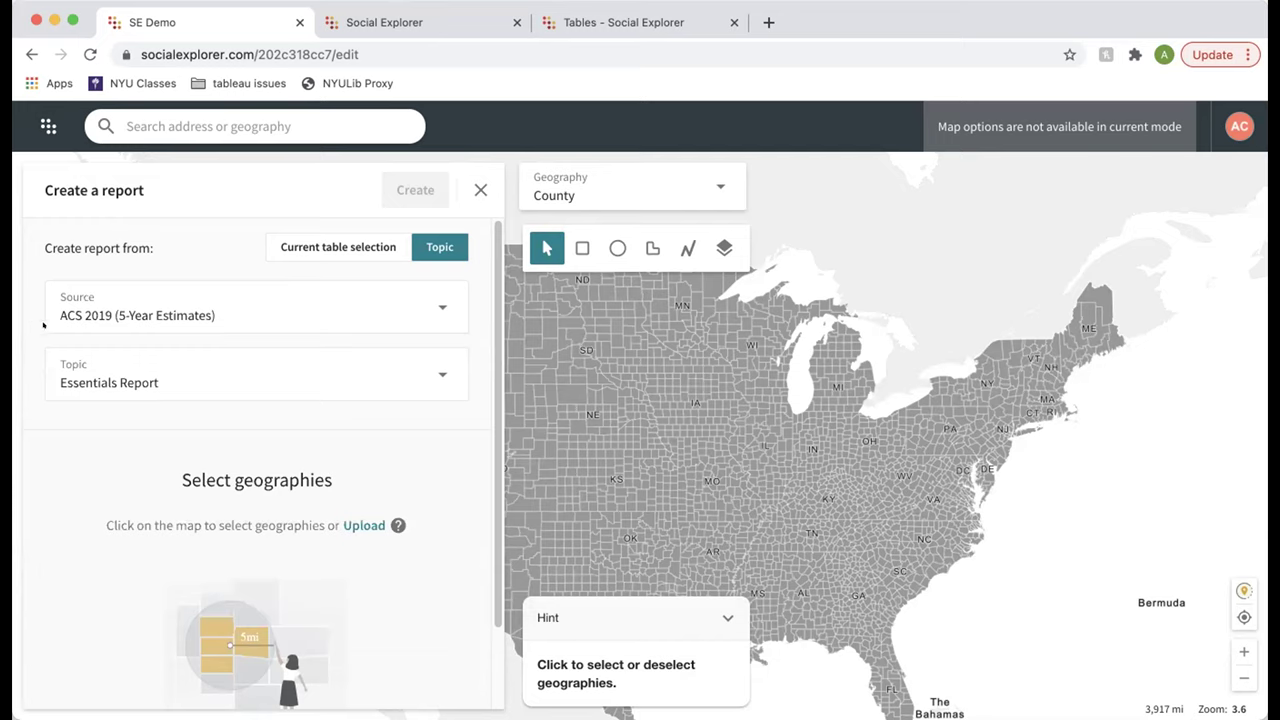
click(150, 373)
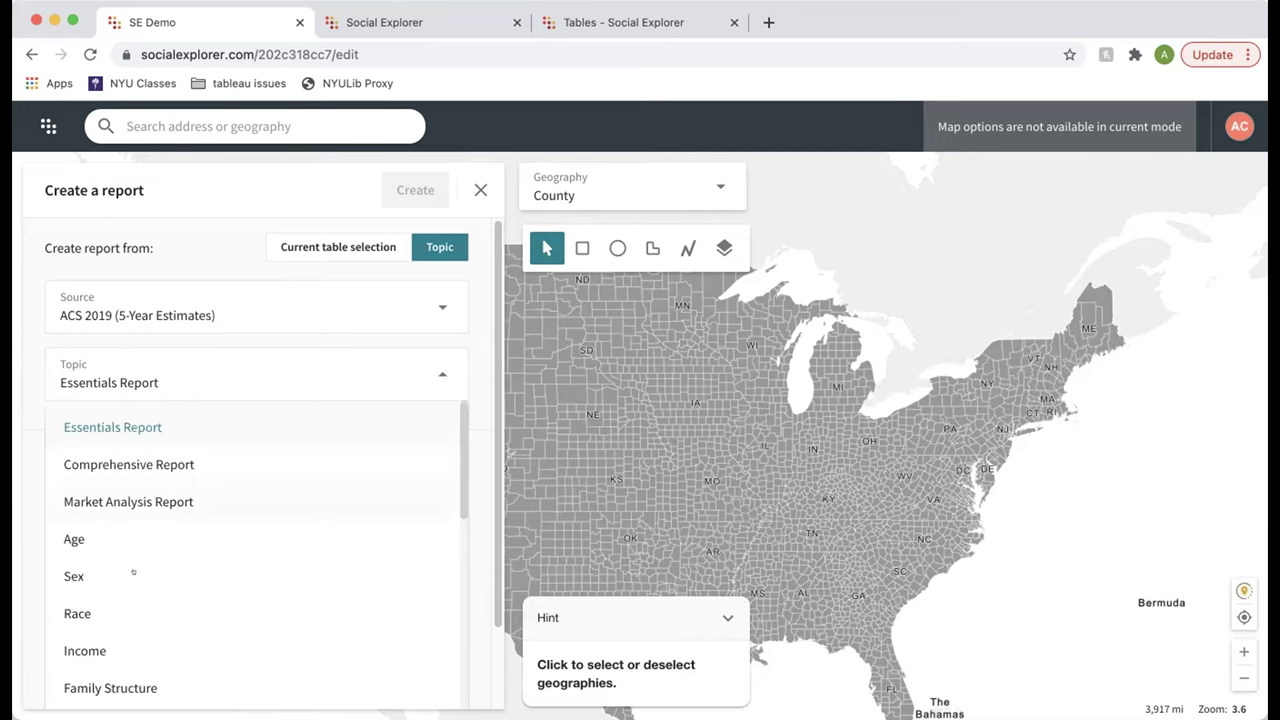
click(352, 246)
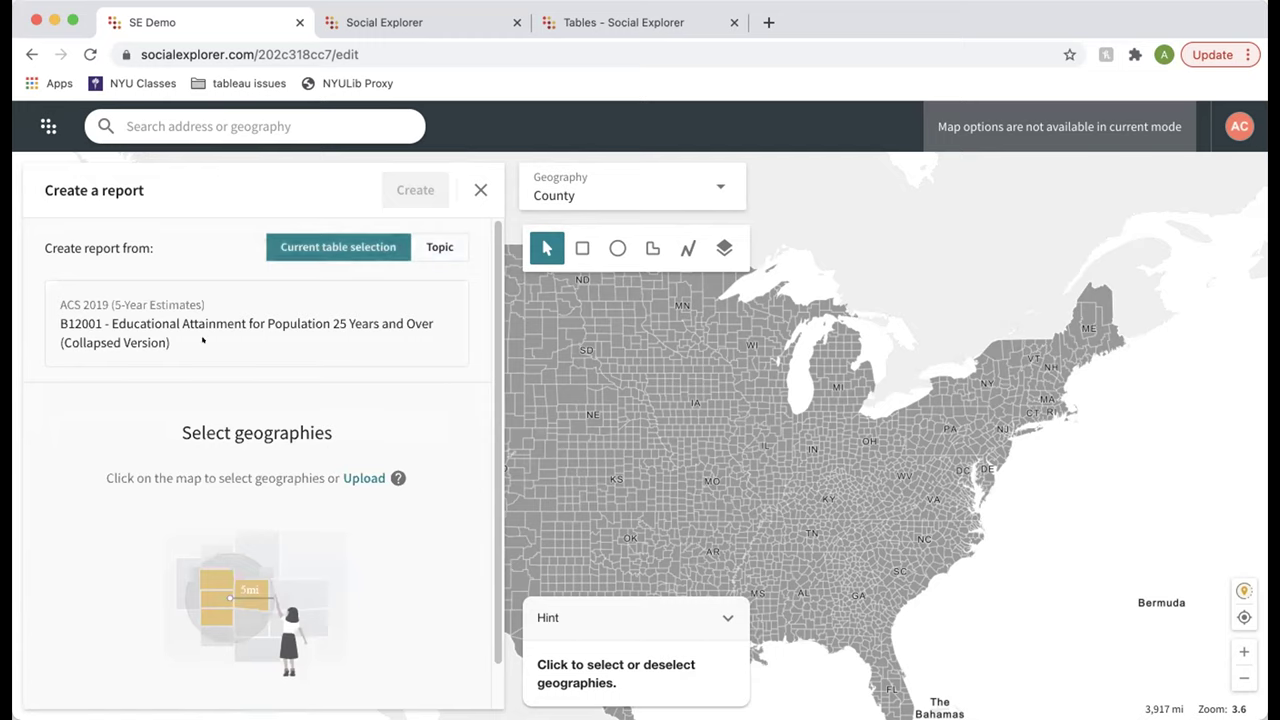
Step: Base the map report on a topic instead of the current table selection, and set the topic to Education
click(420, 250)
click(79, 373)
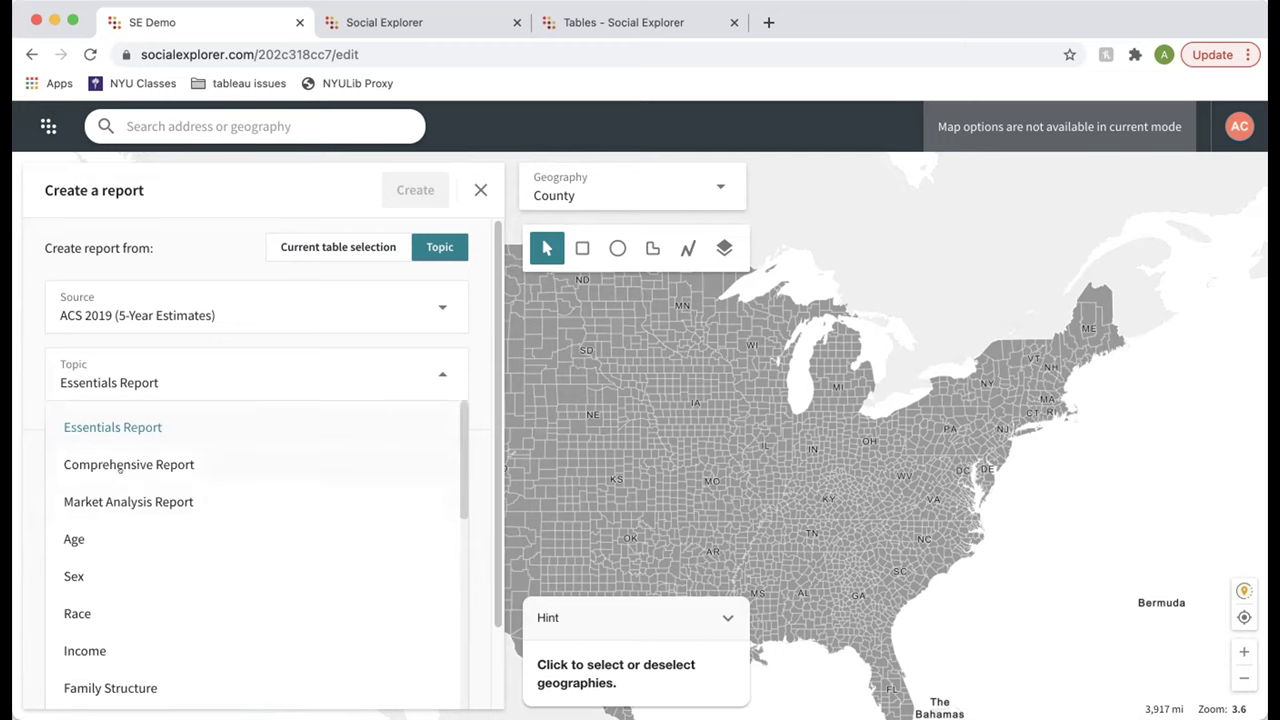
scroll(106, 543, down, 5)
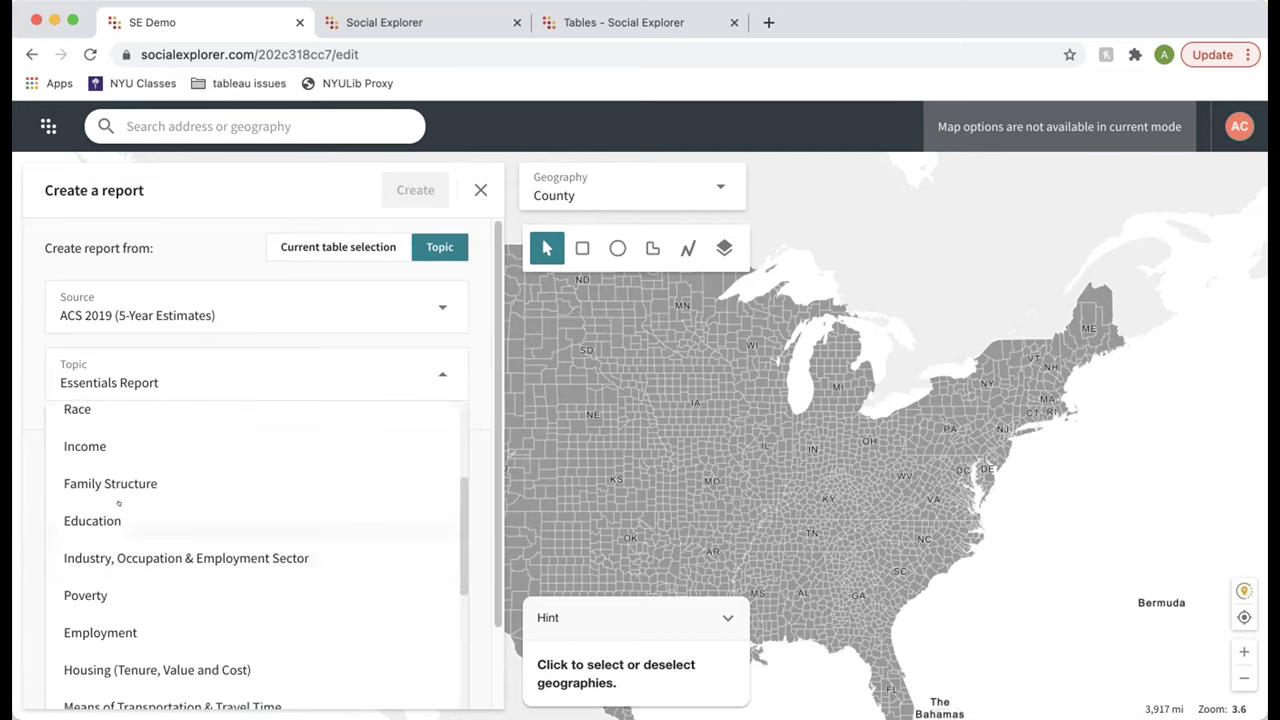
click(122, 516)
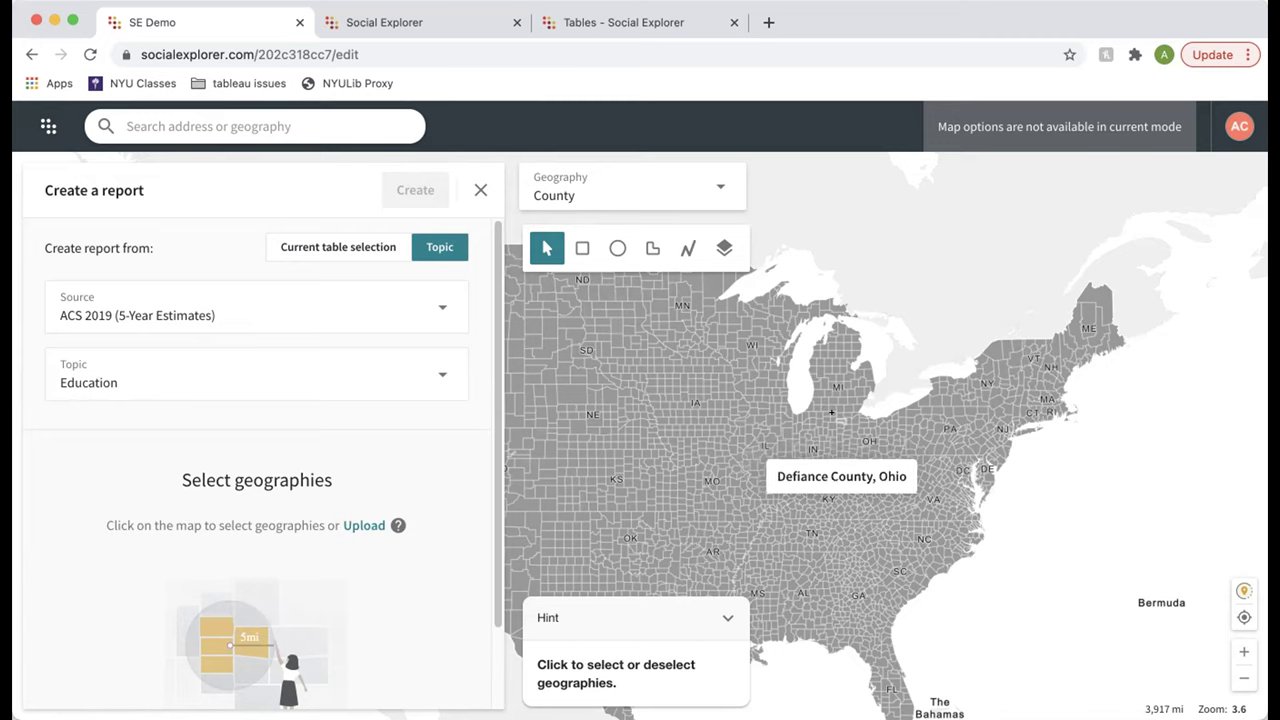
Step: Try selecting four individual Midwest counties on the map for the report, and clear the selection
click(742, 446)
click(748, 398)
click(773, 456)
click(836, 466)
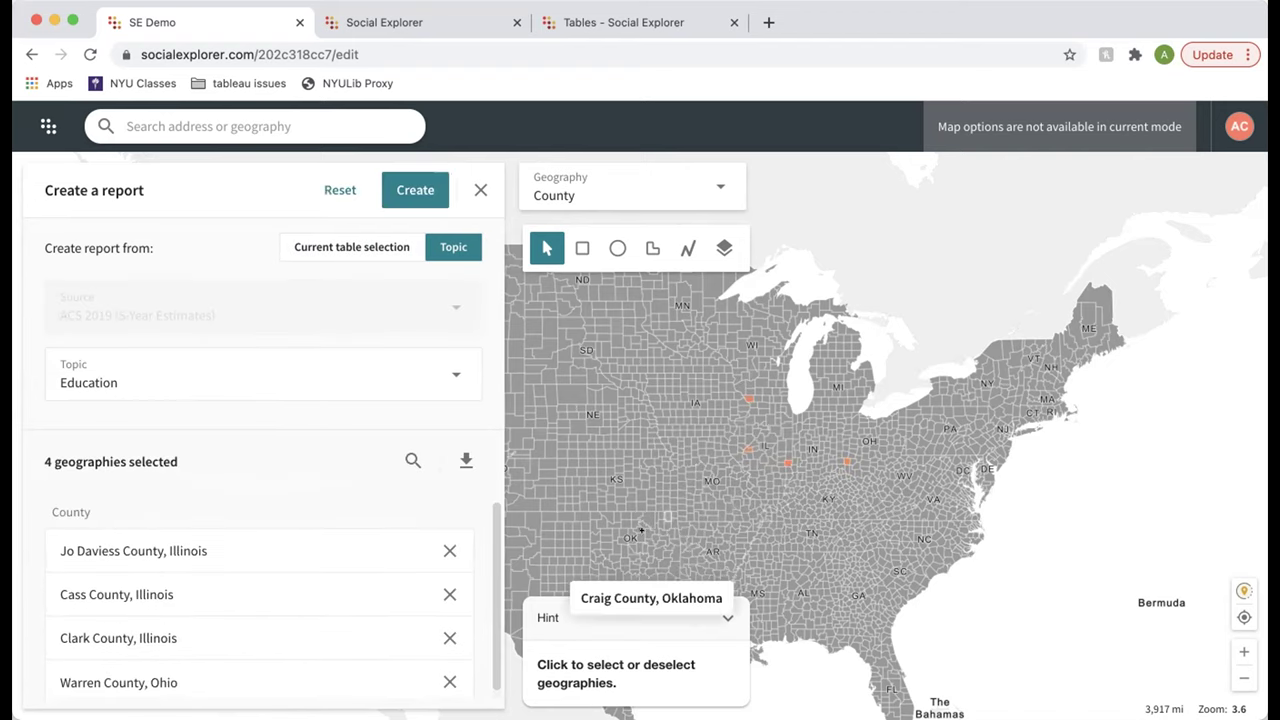
click(339, 190)
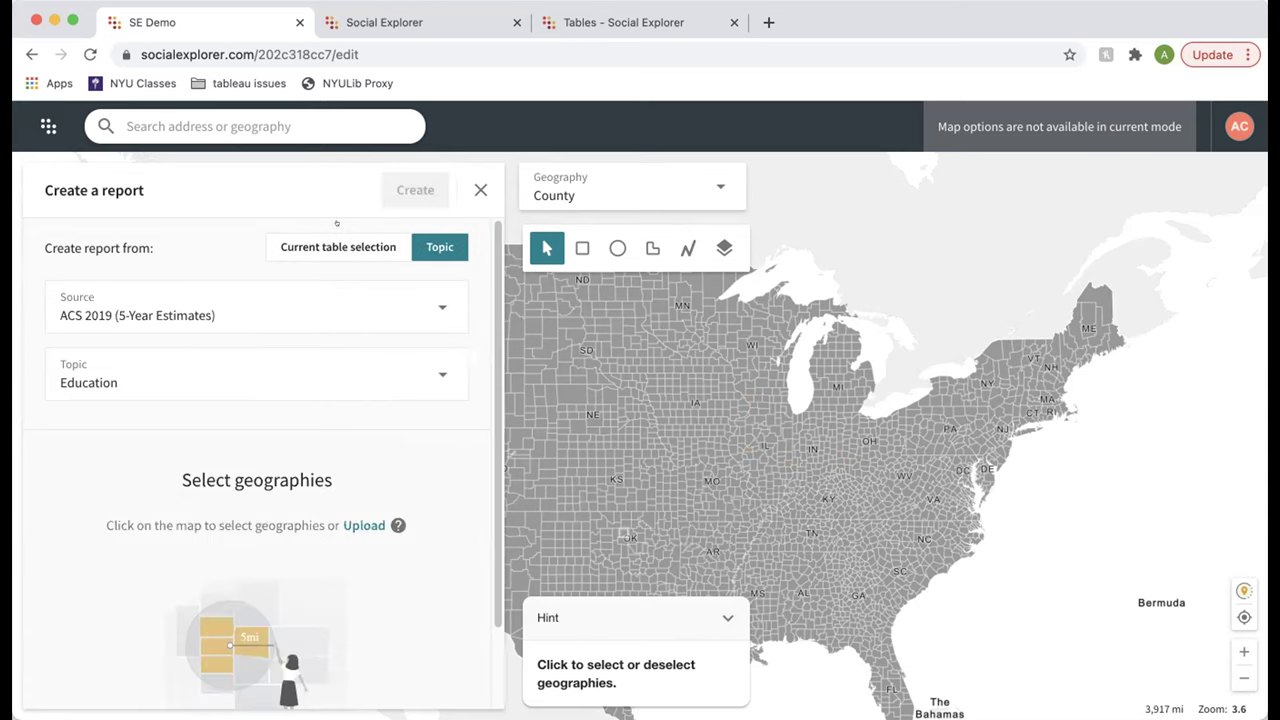
Step: Try selecting counties with a rectangle stretching from Iowa and Wisconsin down past Tennessee, and reset the selection
click(582, 248)
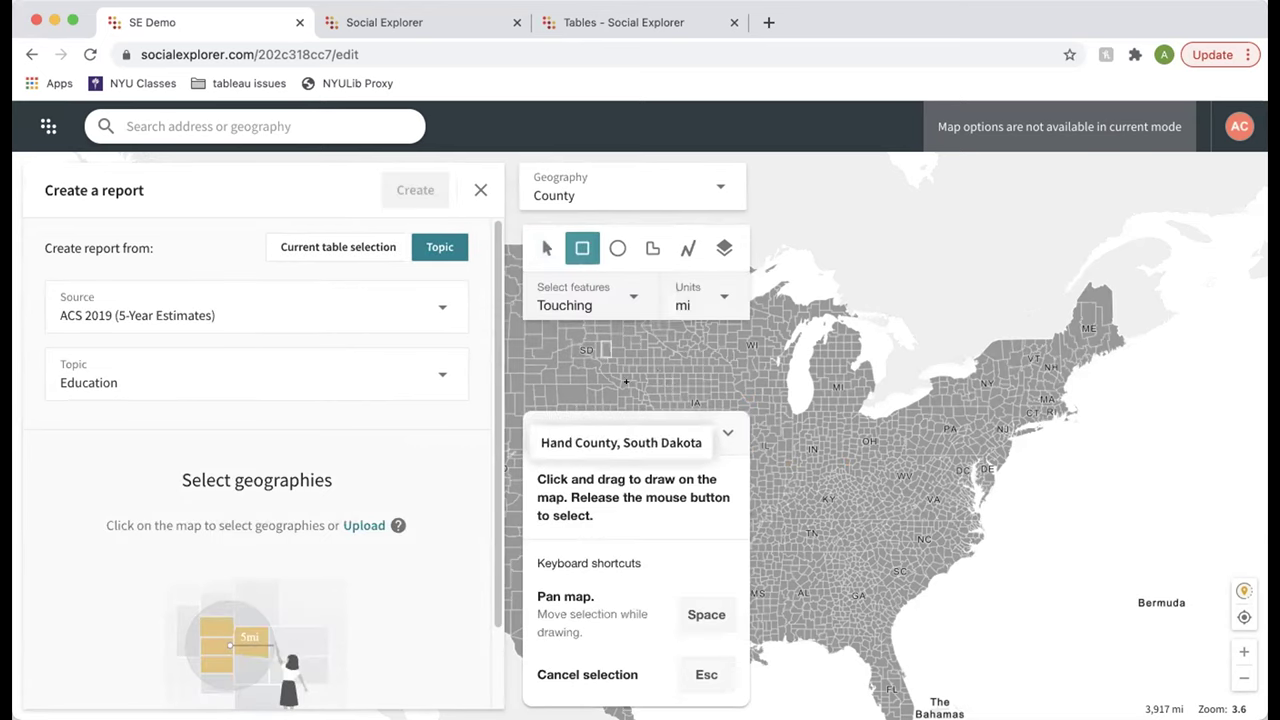
drag(656, 350, 848, 555)
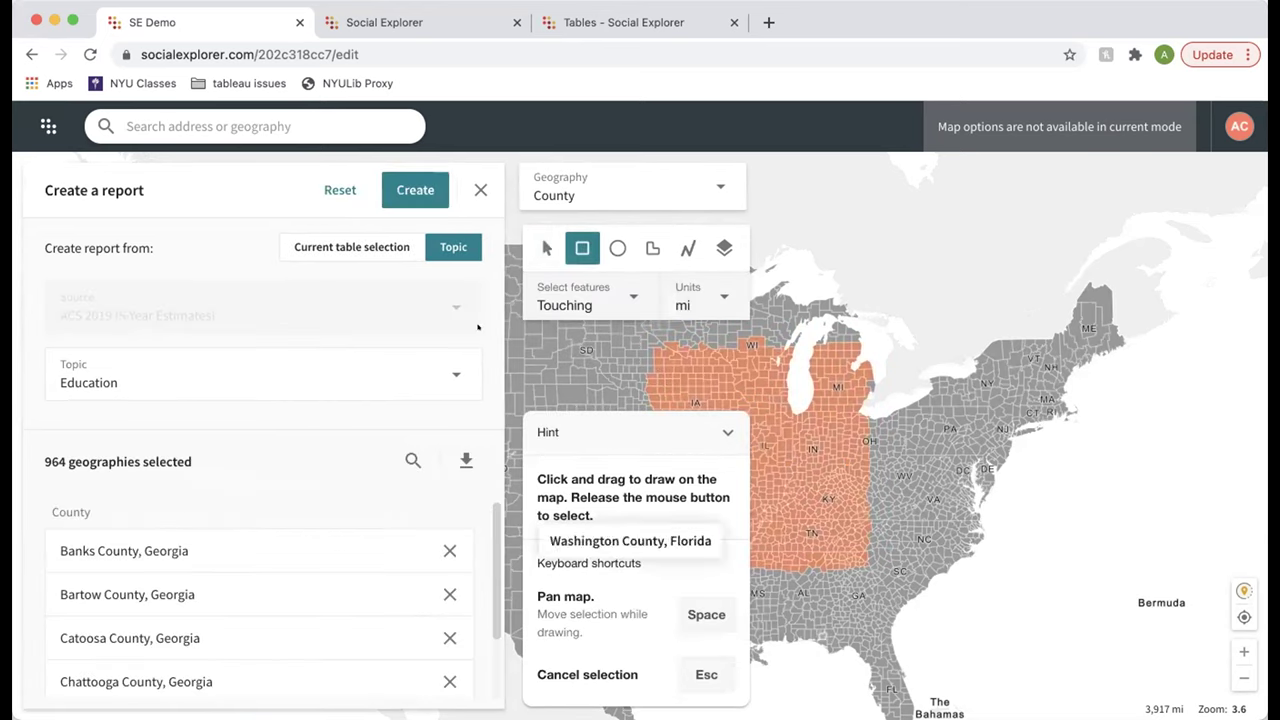
click(339, 190)
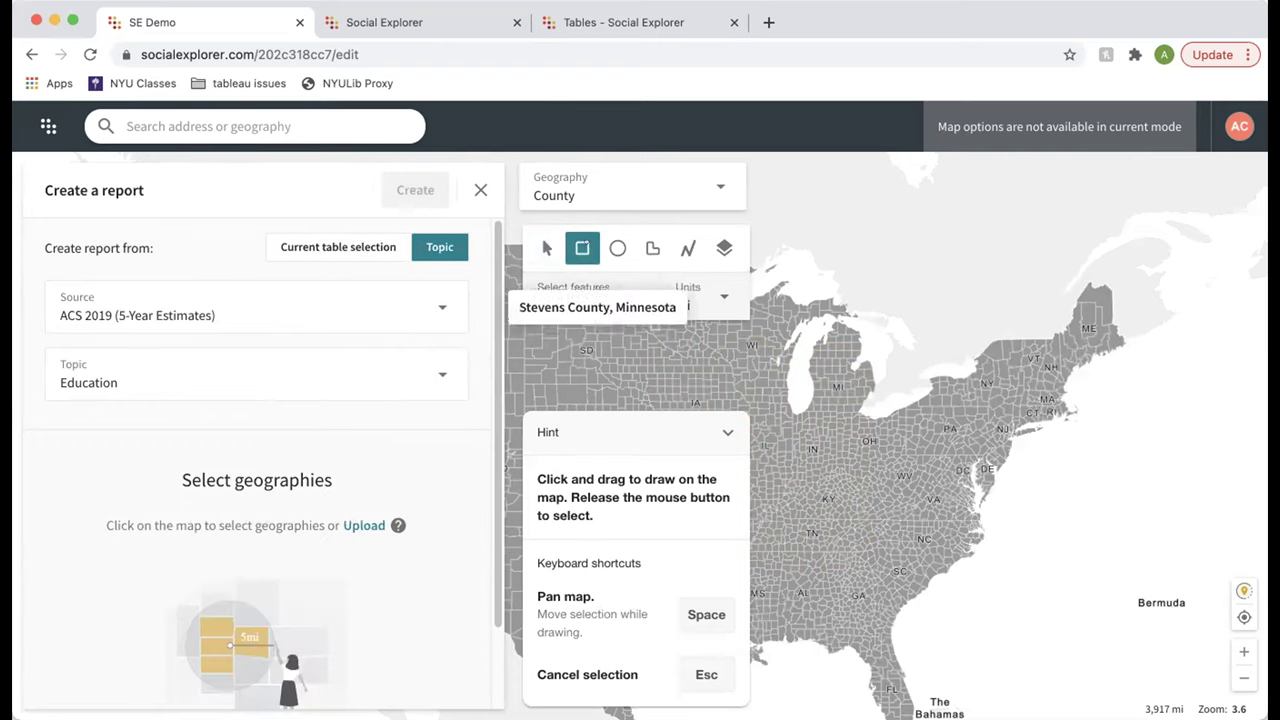
Step: Select the counties touching a circle with a 40-mile radius centred in southeastern Minnesota
click(617, 248)
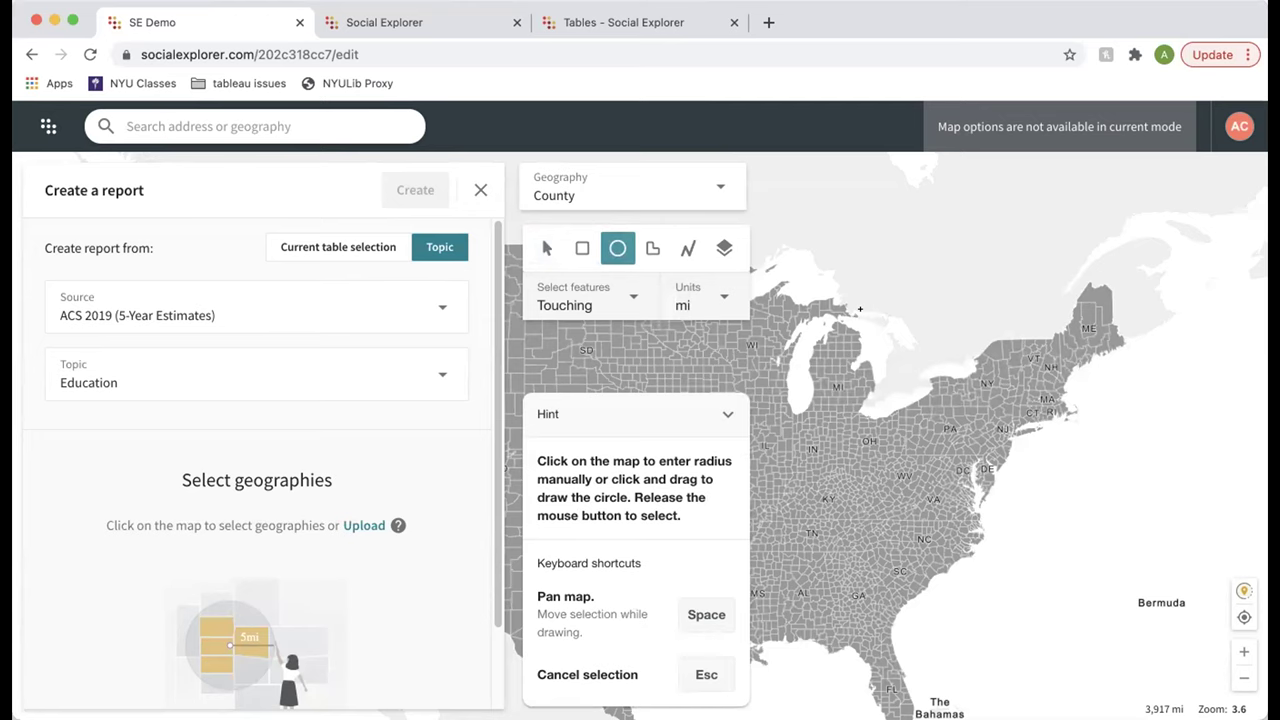
click(546, 248)
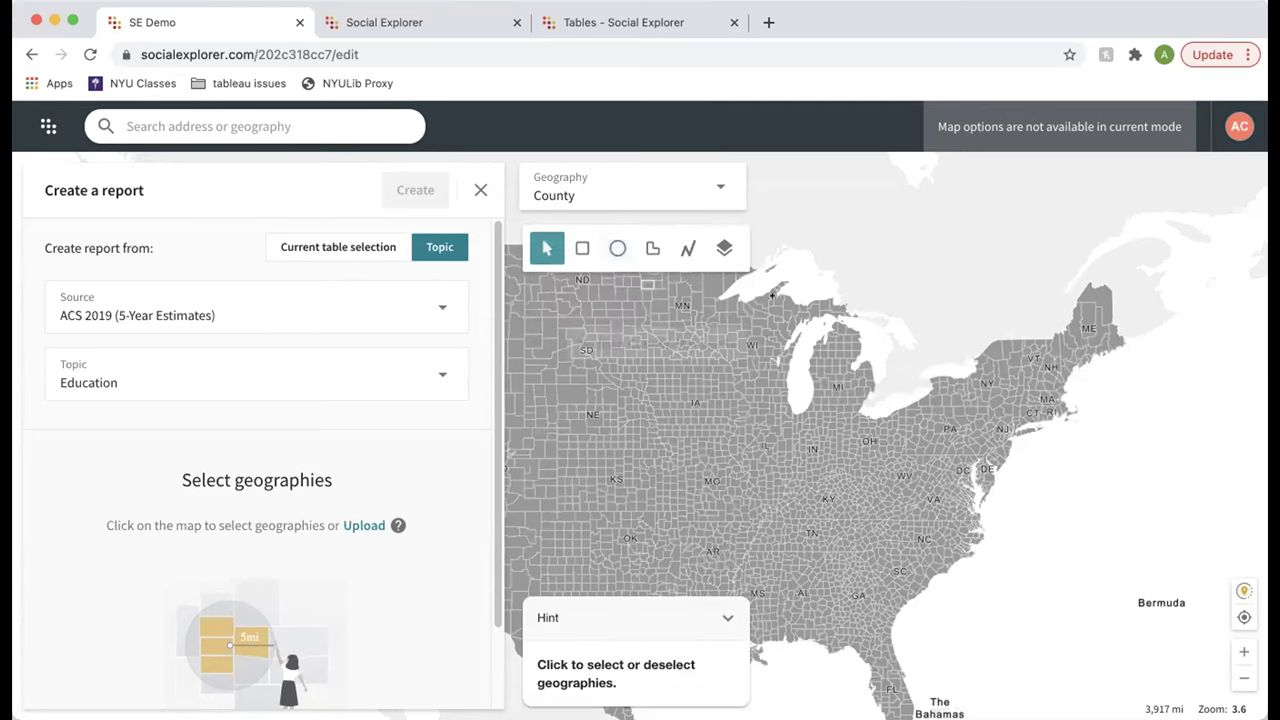
drag(850, 385, 935, 435)
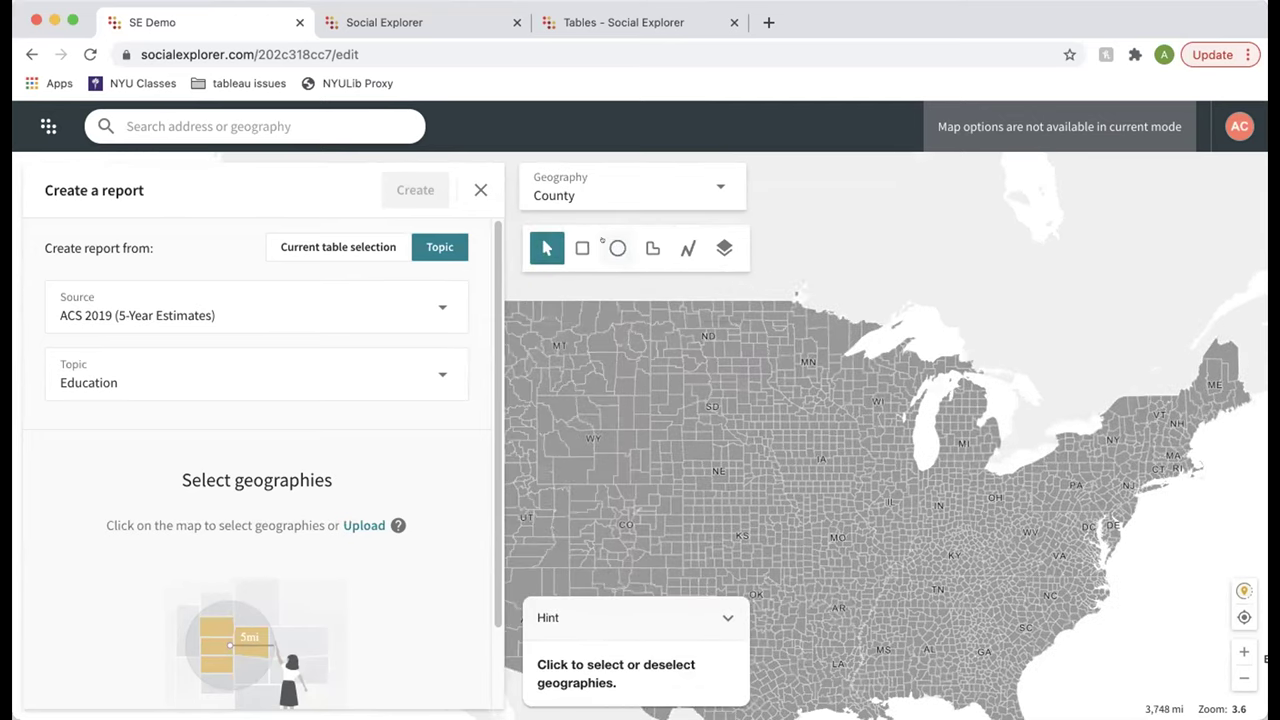
click(604, 243)
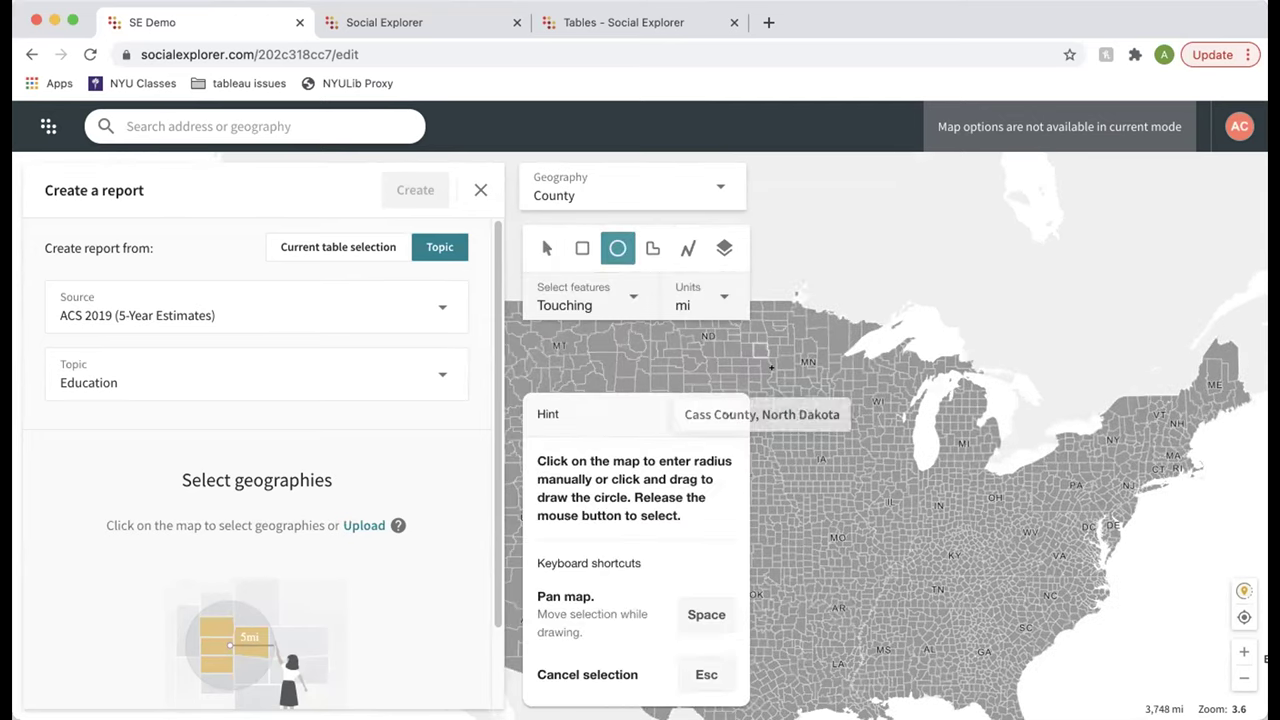
click(821, 395)
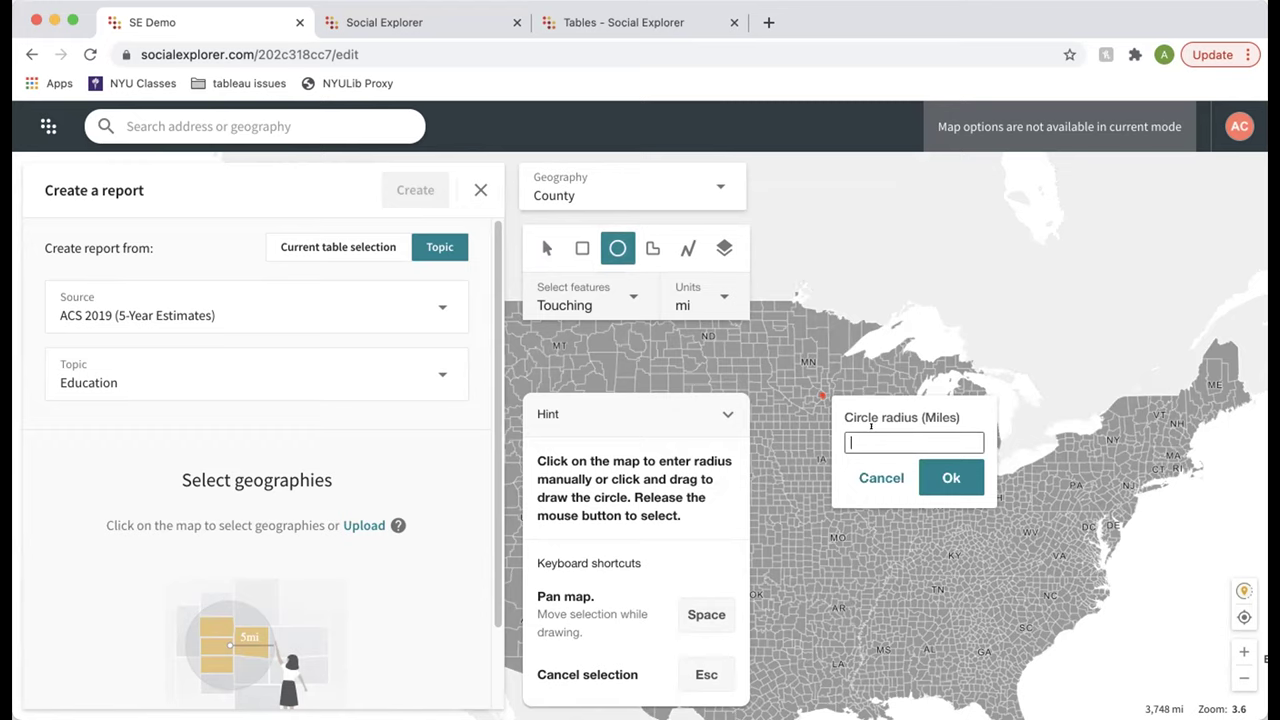
text(40)
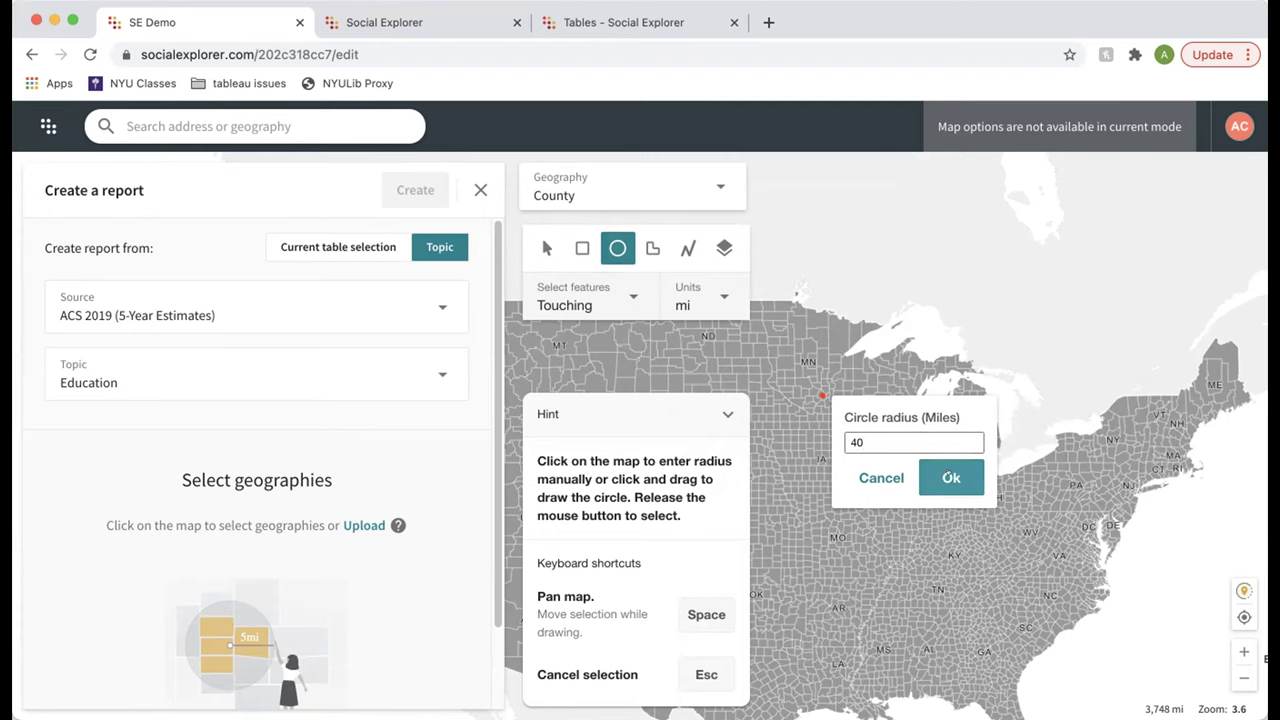
click(951, 478)
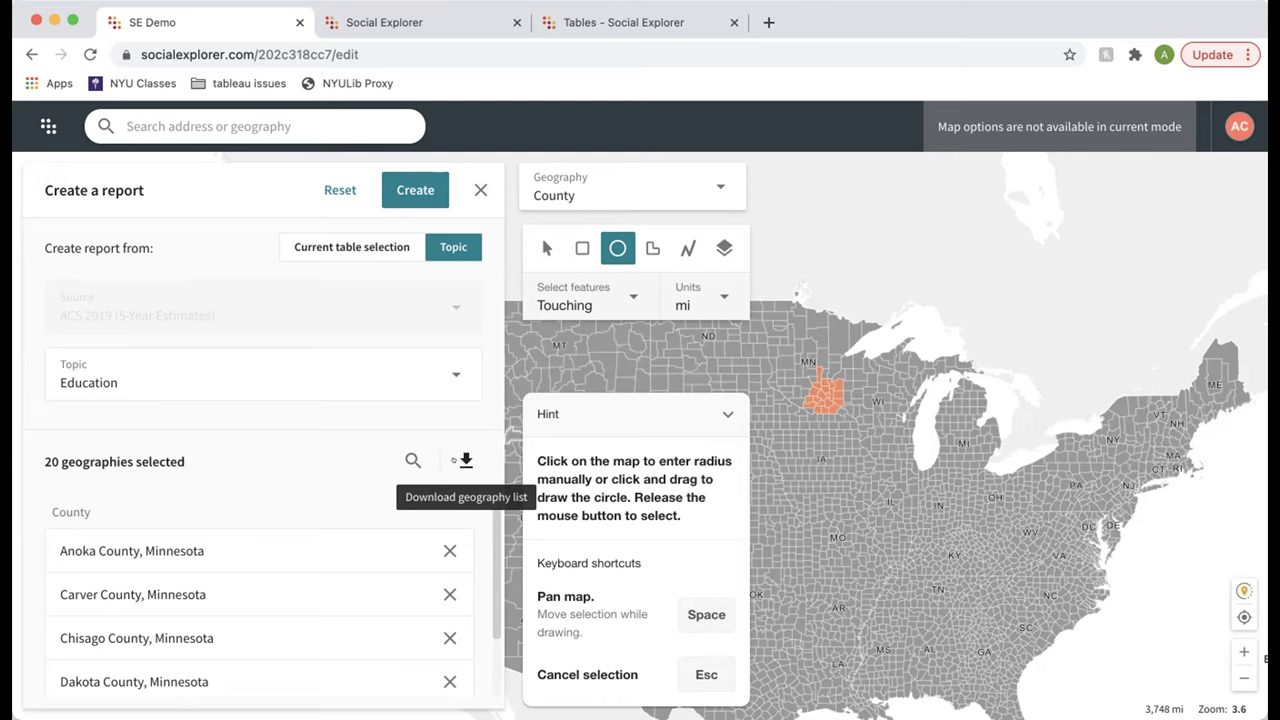
Step: Check the list of selected counties, create the Education report for them and look over its results
scroll(202, 614, down, 2)
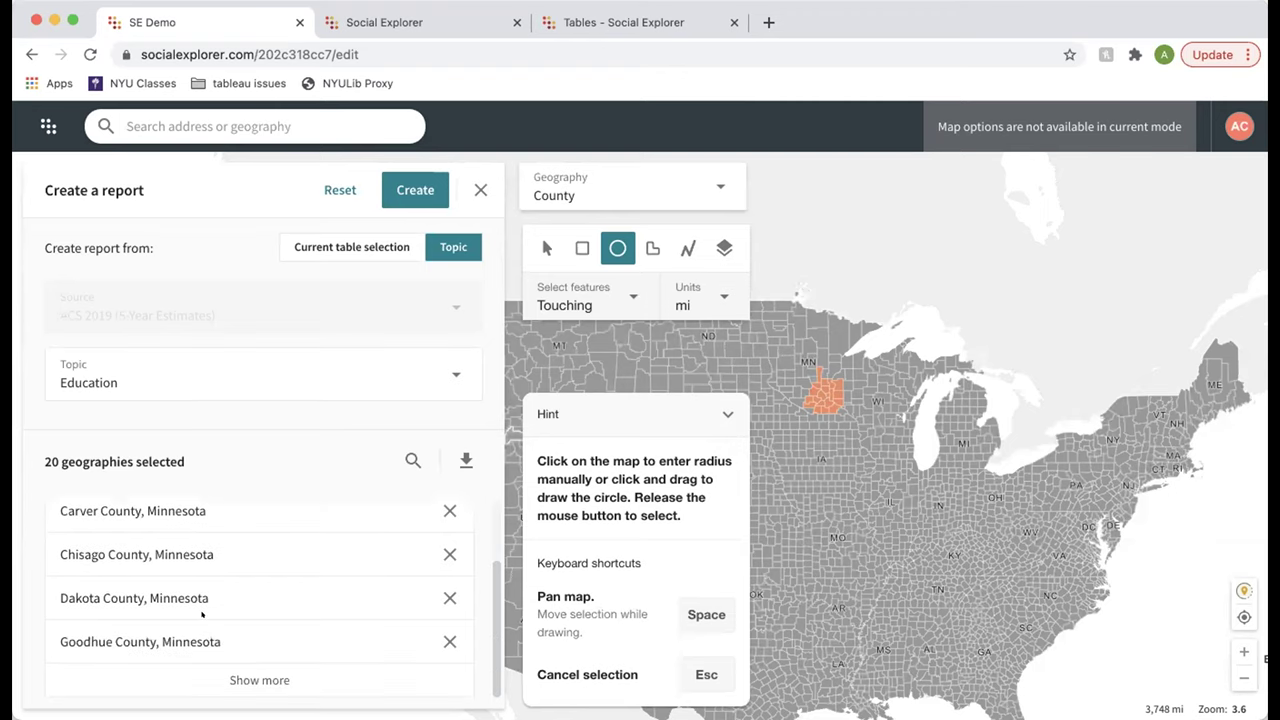
scroll(210, 590, up, 2)
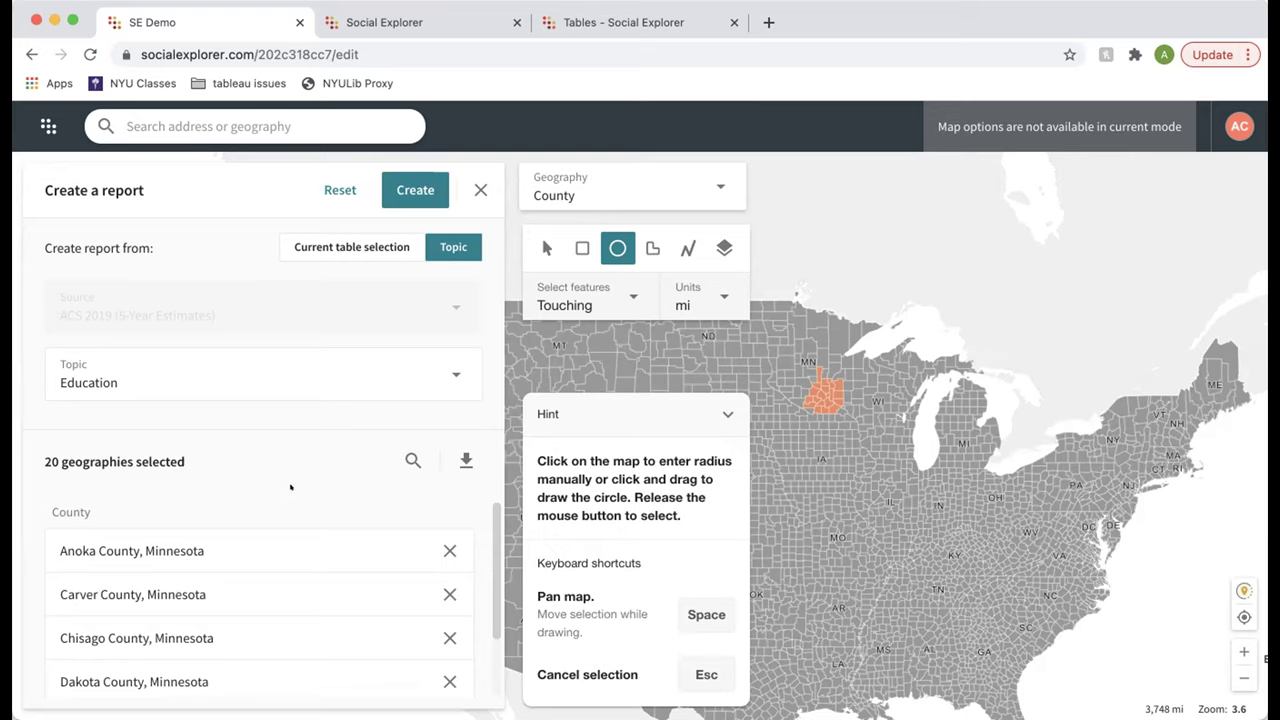
click(396, 192)
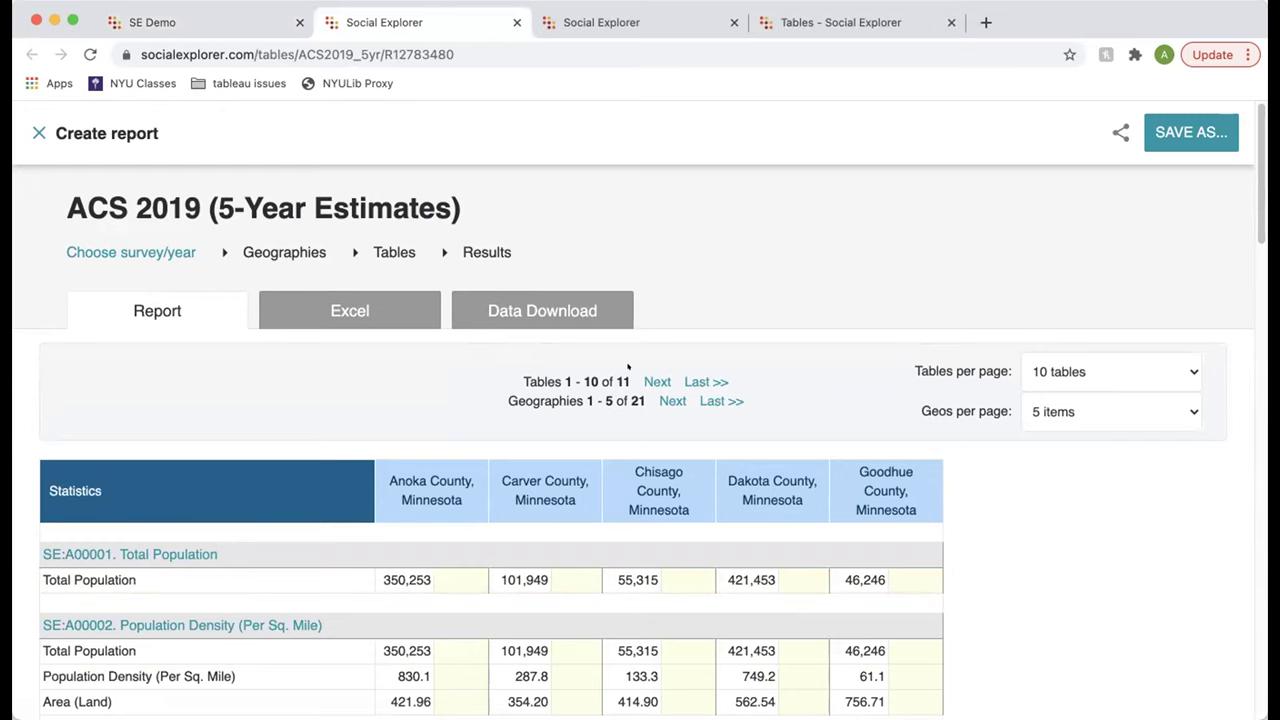
scroll(460, 580, down, 3)
scroll(464, 540, up, 3)
Step: Review the report's current table selections and bring up the list of premade reports
click(381, 245)
scroll(686, 440, down, 10)
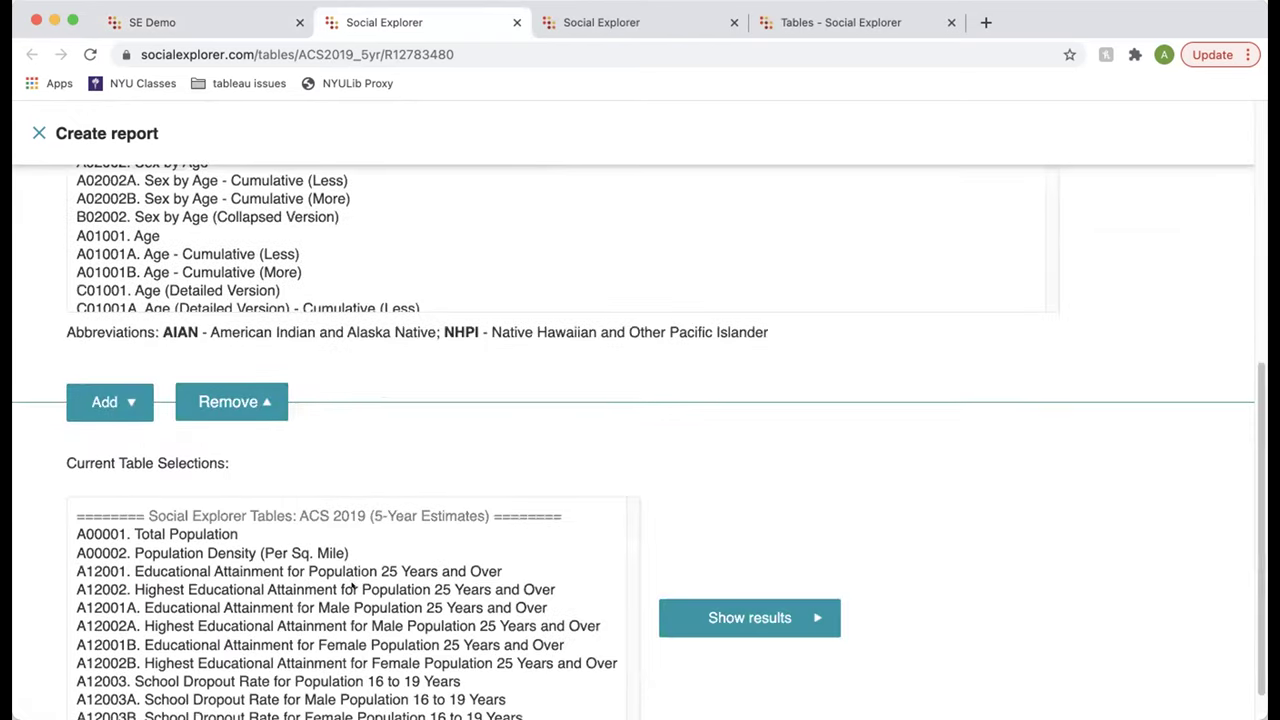
scroll(579, 397, up, 10)
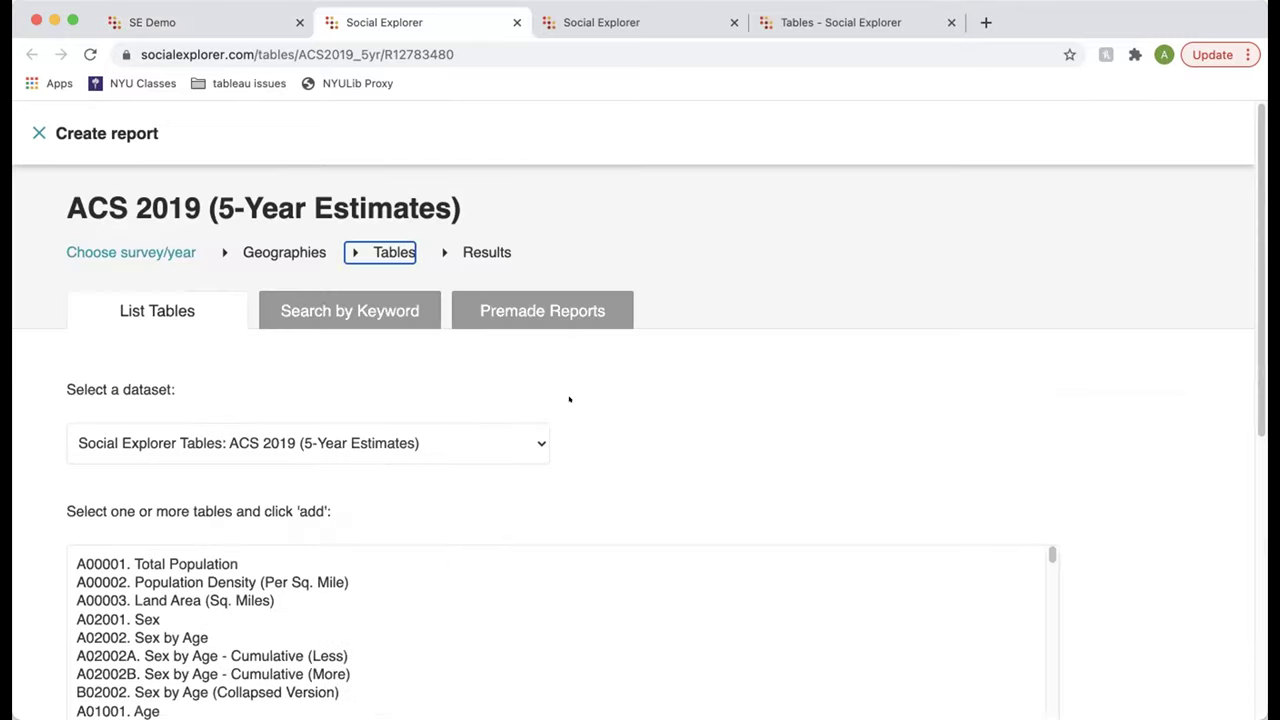
click(543, 306)
scroll(729, 381, down, 6)
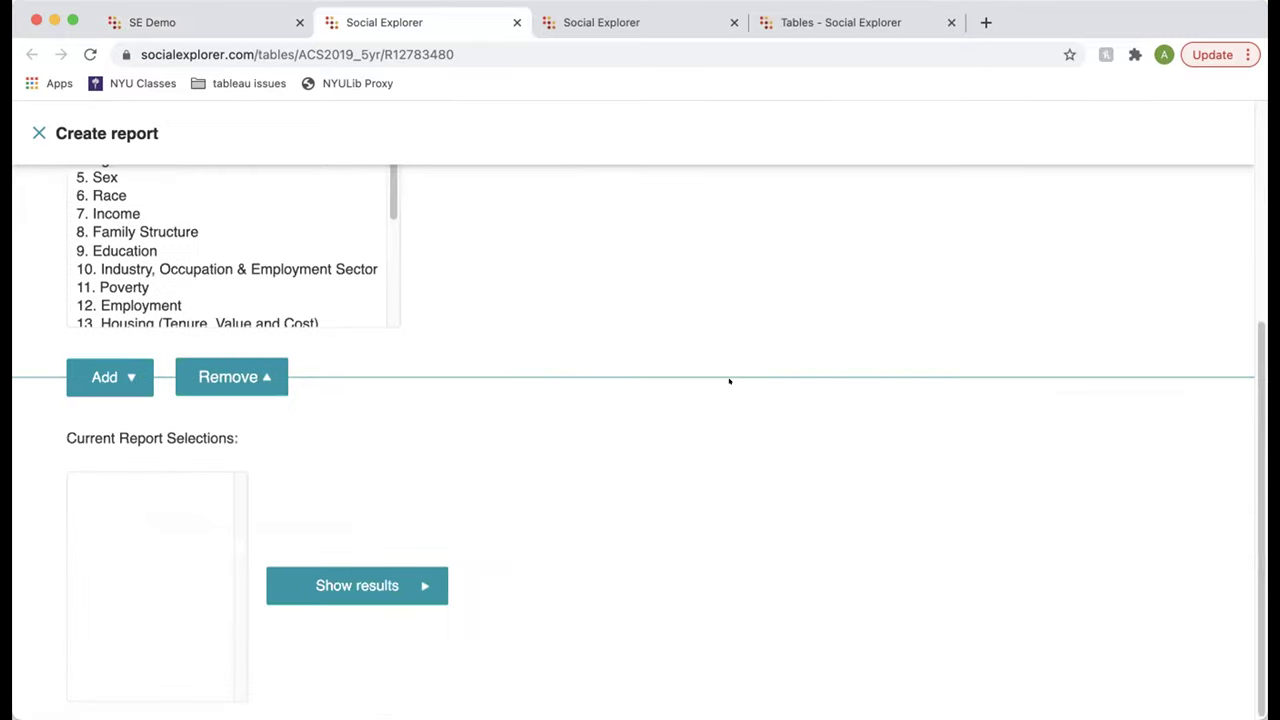
Step: Add the Income and Education premade reports to the report selections and show the results
scroll(729, 381, up, 1)
click(112, 244)
click(74, 411)
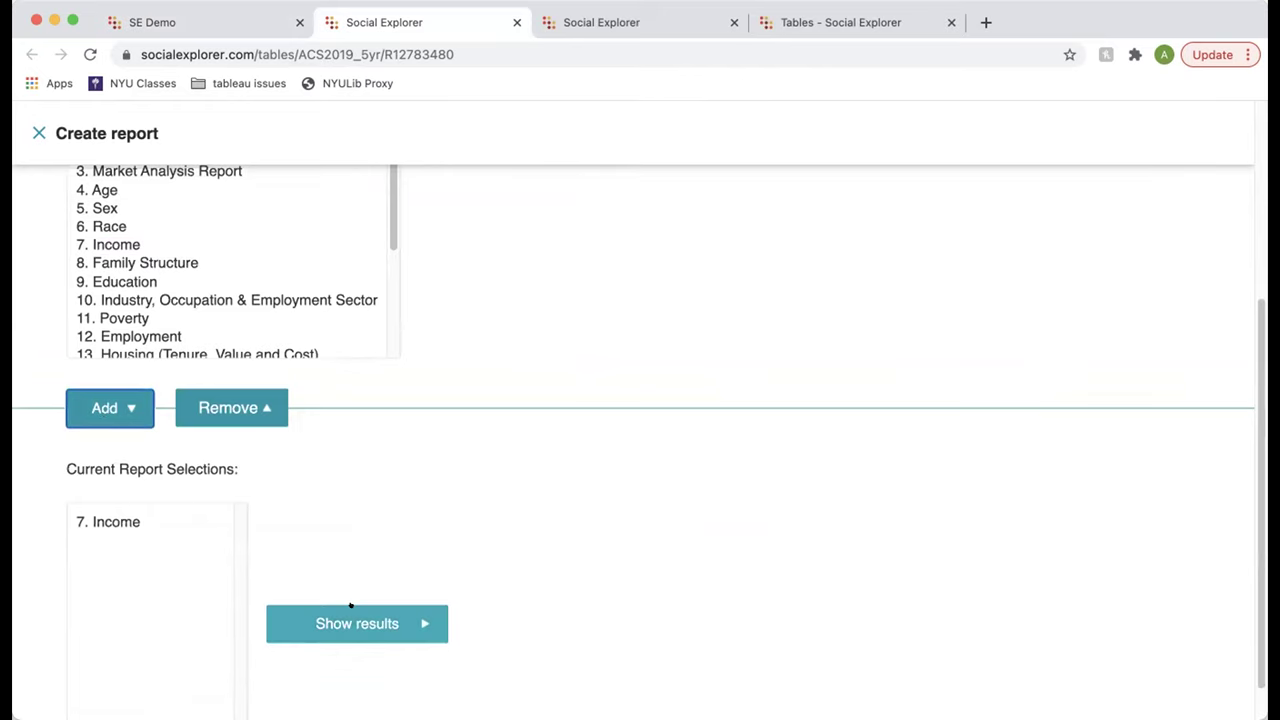
scroll(363, 557, up, 1)
click(117, 311)
click(79, 443)
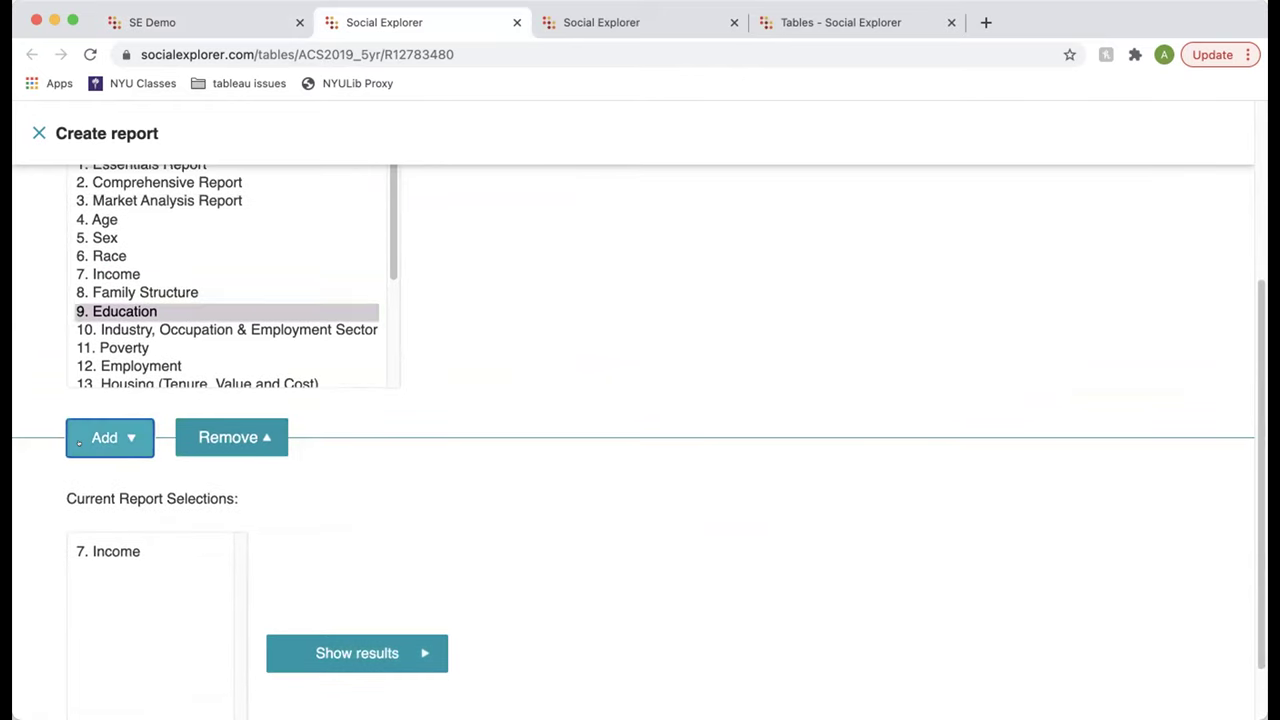
click(357, 653)
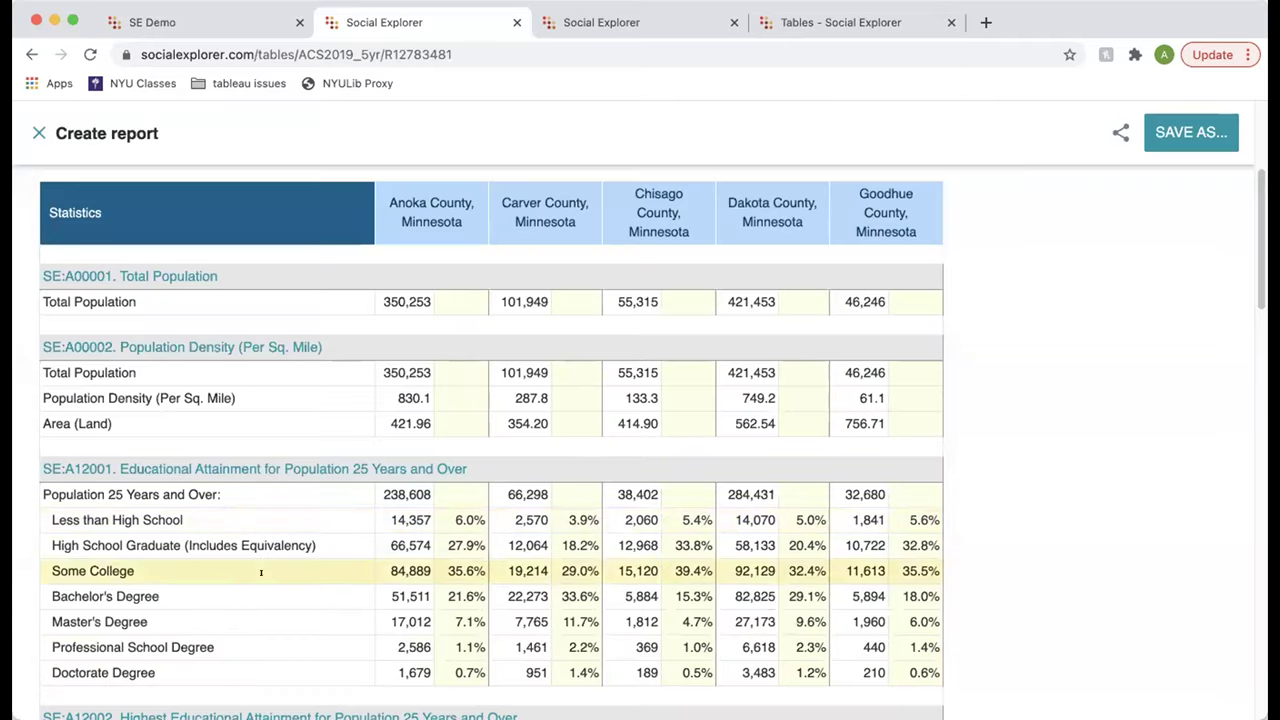
Step: Check the number of tables in the updated report, close it and clear the county selection on the map
scroll(538, 543, up, 3)
drag(623, 370, 687, 370)
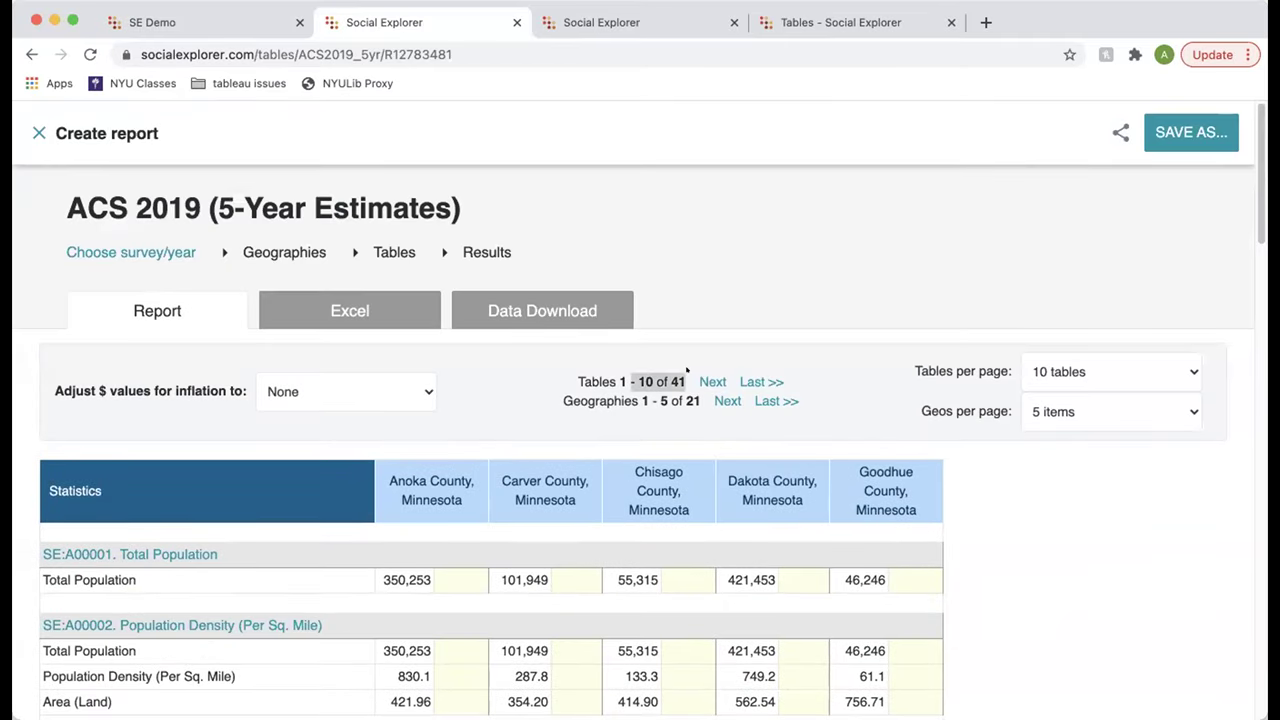
click(652, 369)
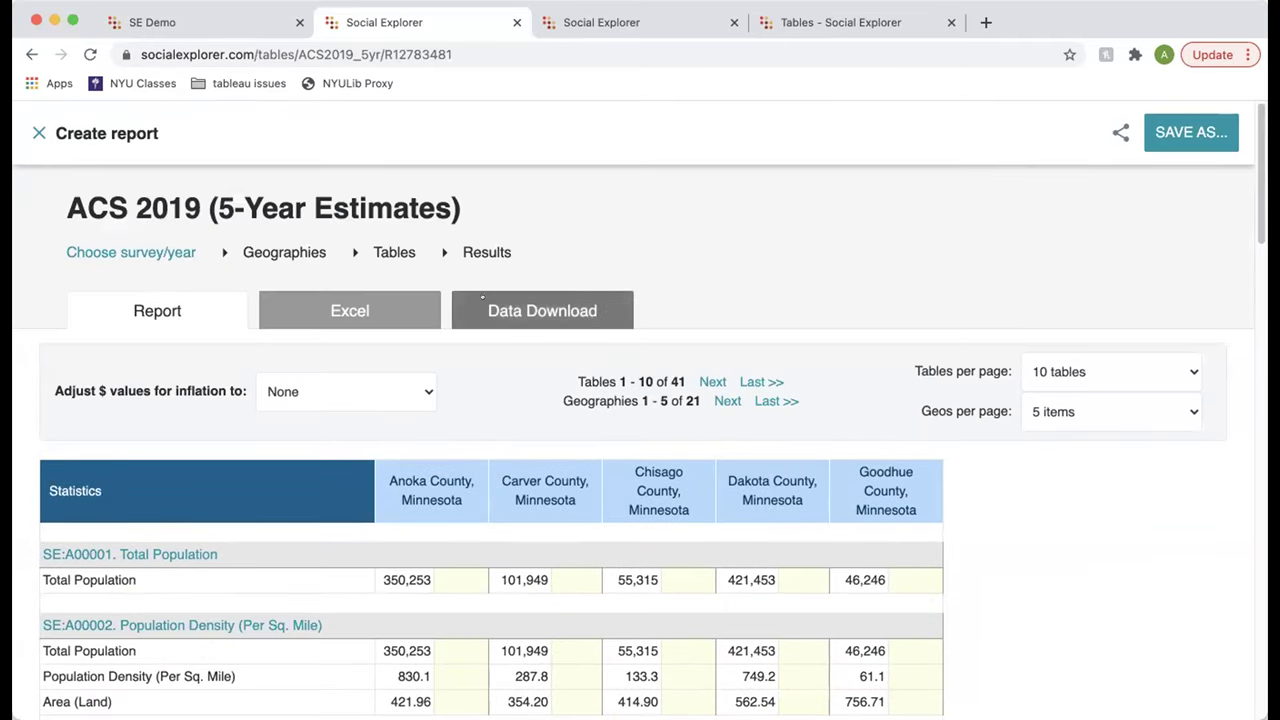
click(516, 22)
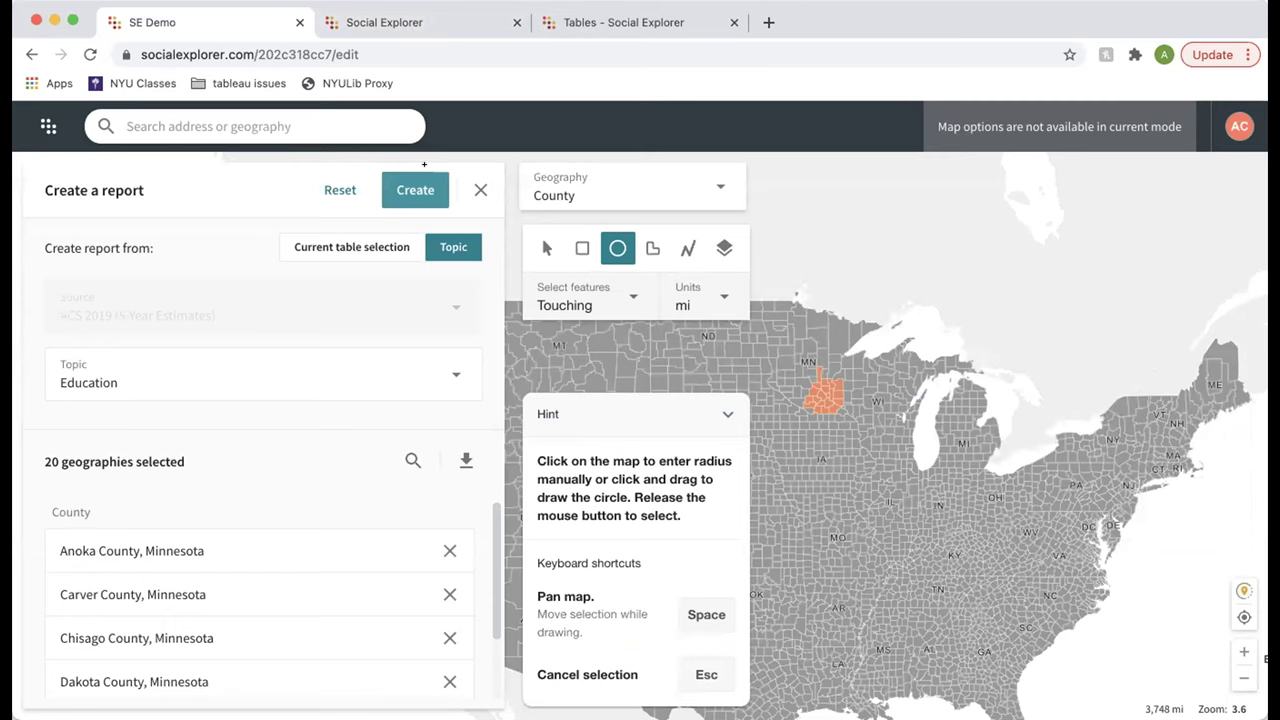
click(340, 190)
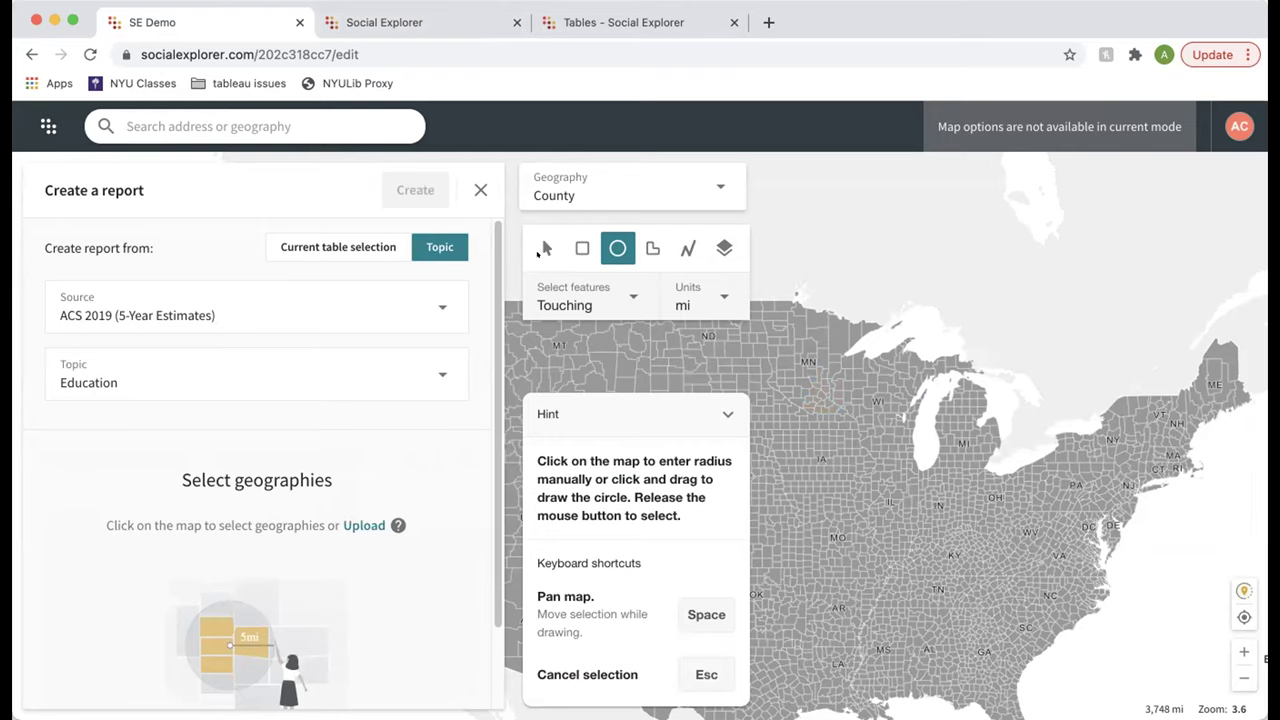
Step: From the Tables page, begin a report on the American Community Survey 2015--2019 (5-Year Estimates)
click(624, 22)
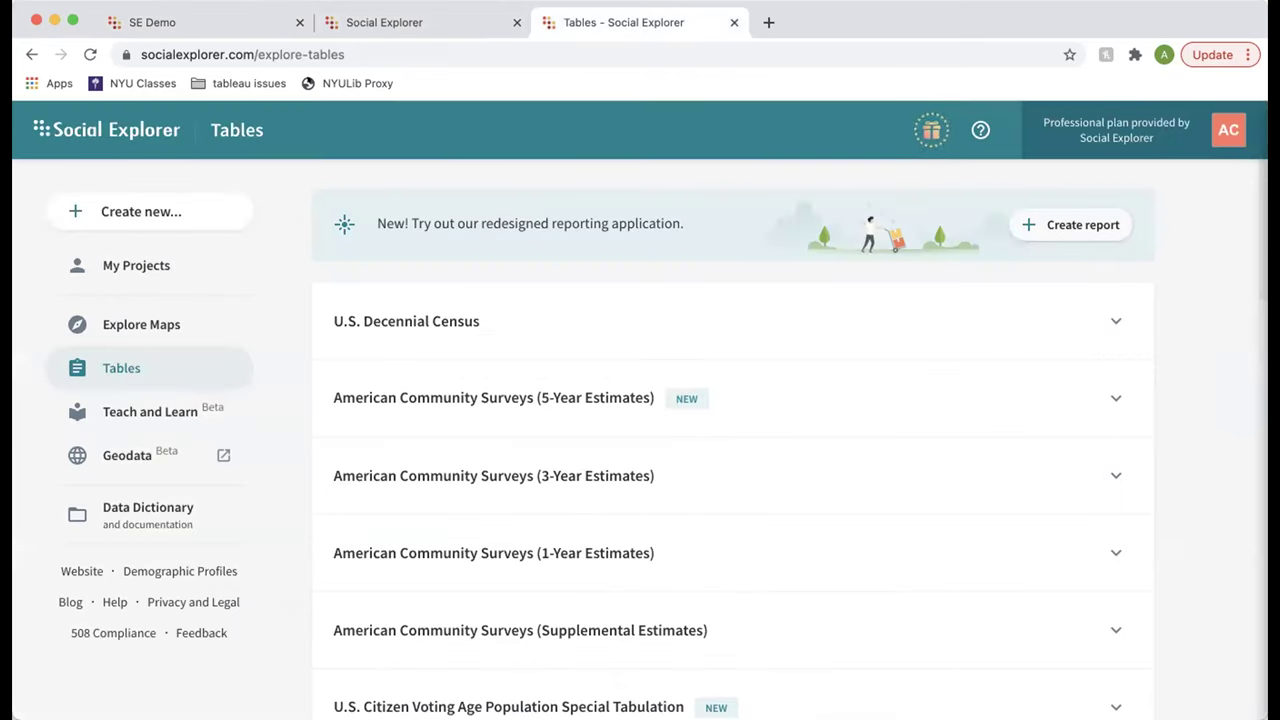
click(600, 390)
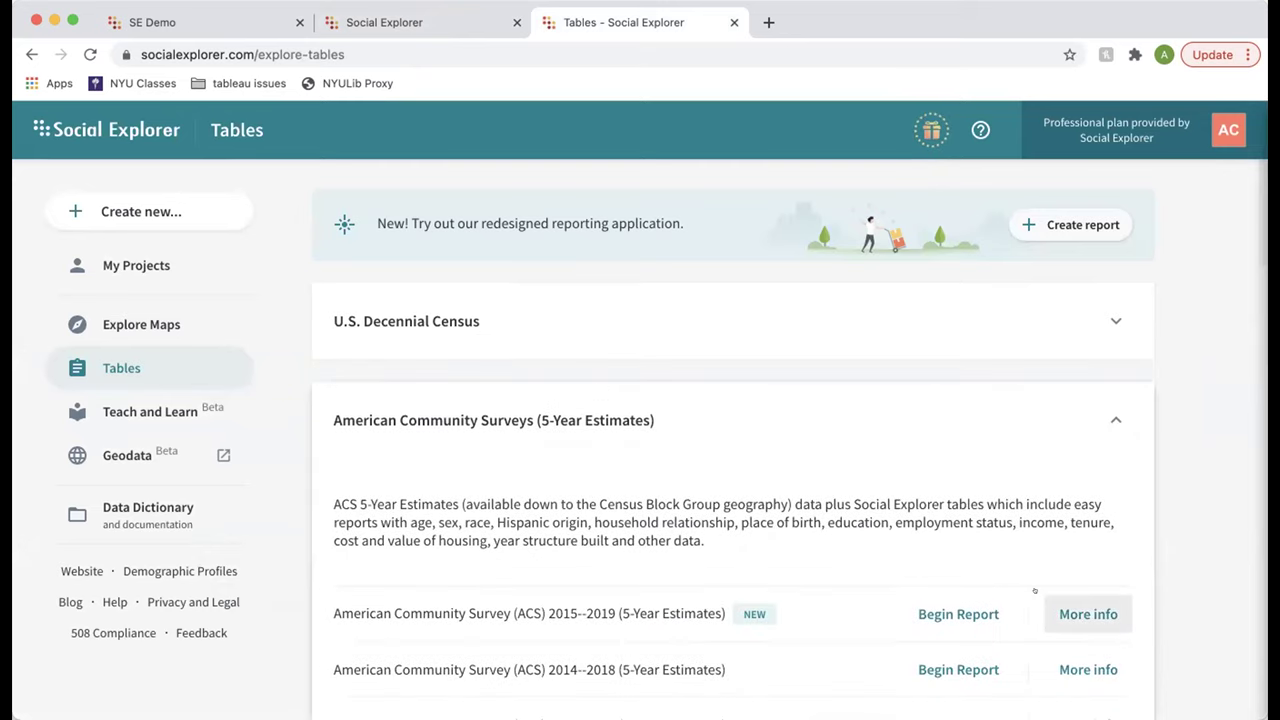
click(943, 608)
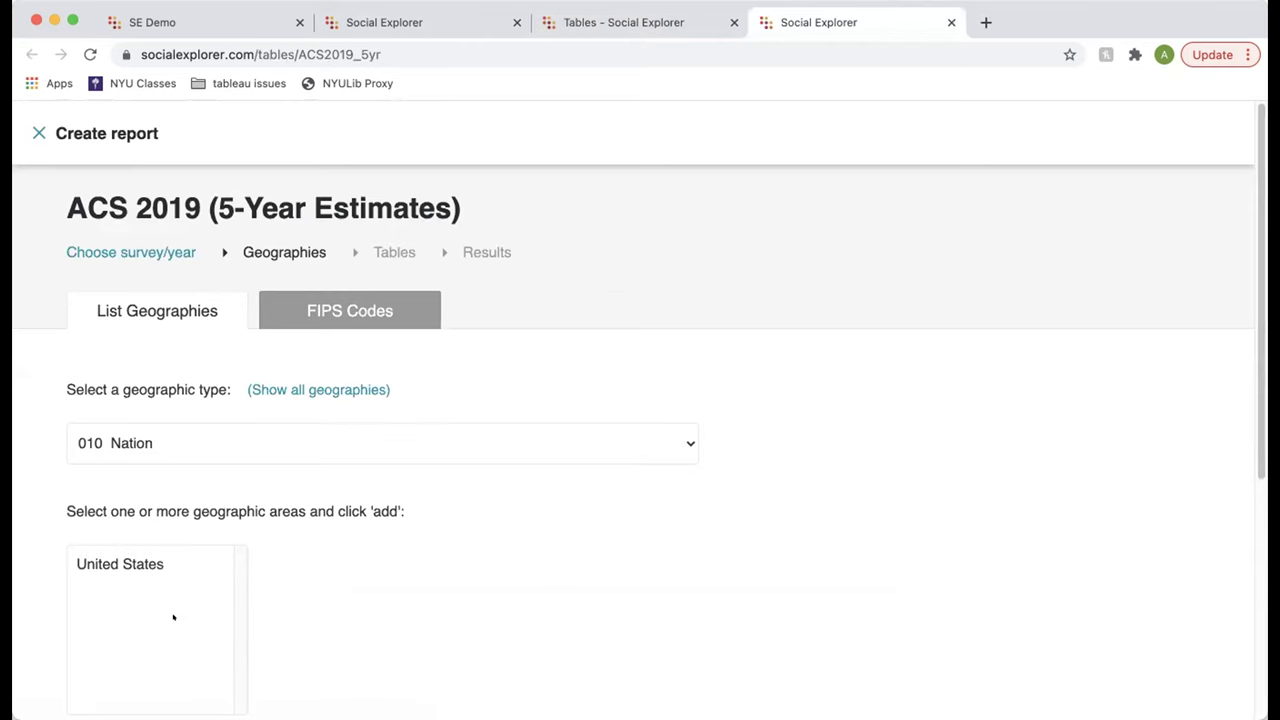
Step: Examine how geographies are entered by FIPS codes, trying the Block Group and Census Tract geographic types, and close the report
click(350, 310)
click(334, 557)
scroll(420, 367, down, 3)
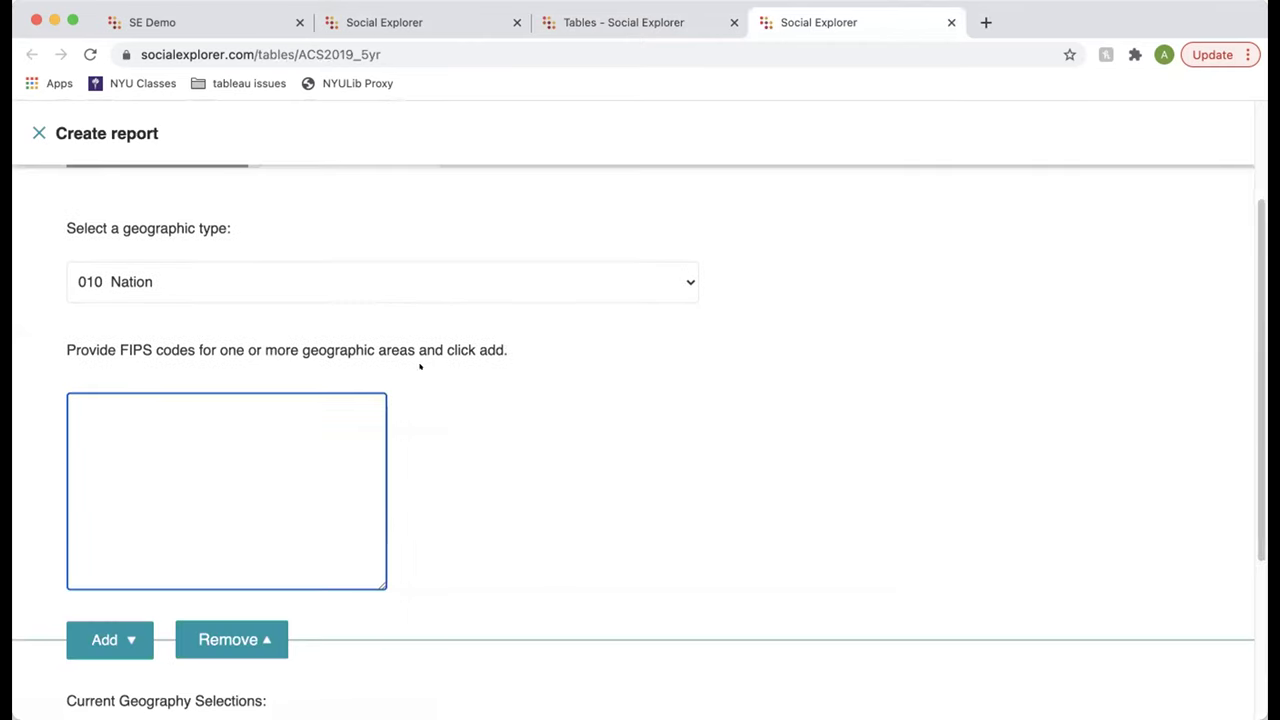
click(348, 293)
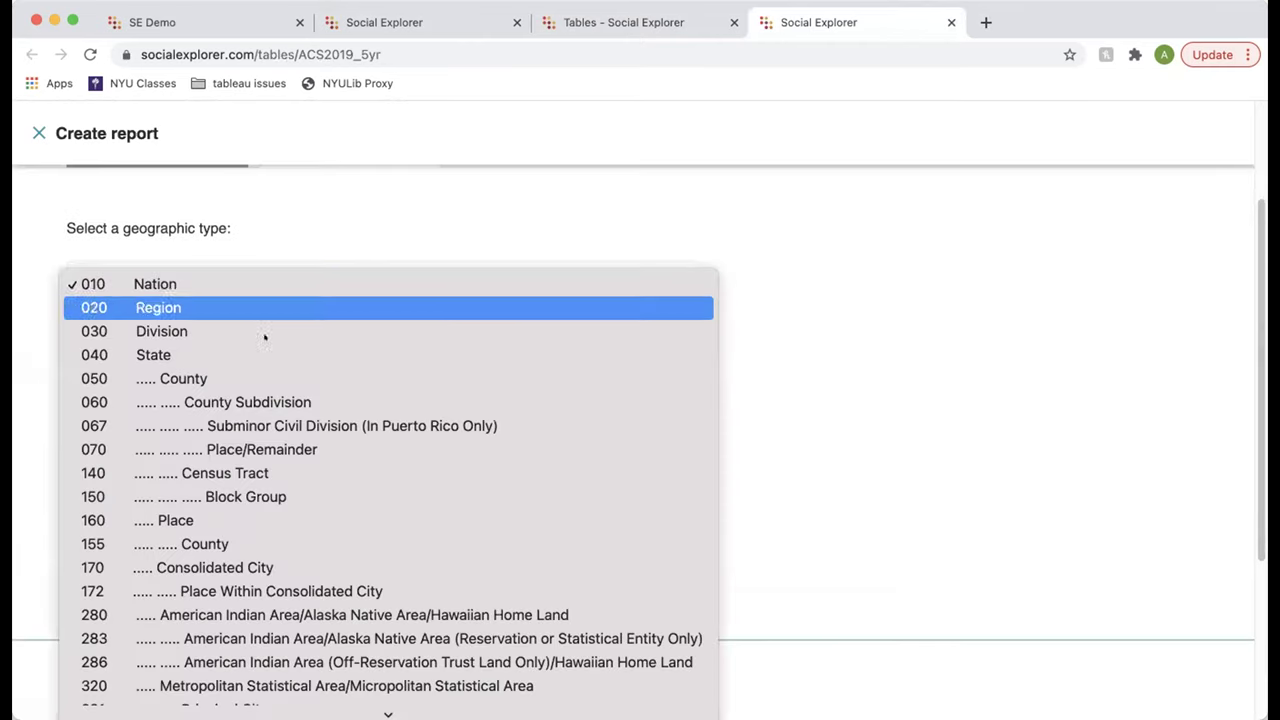
click(263, 490)
click(275, 283)
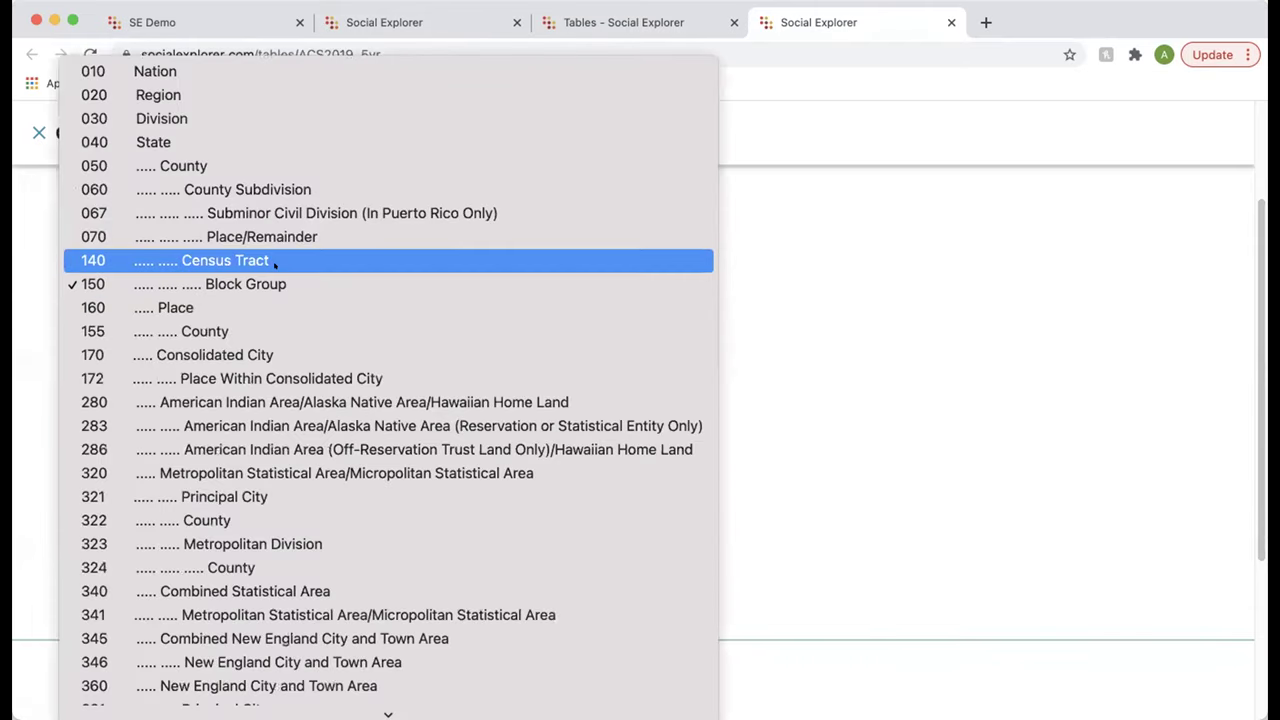
click(277, 261)
click(951, 22)
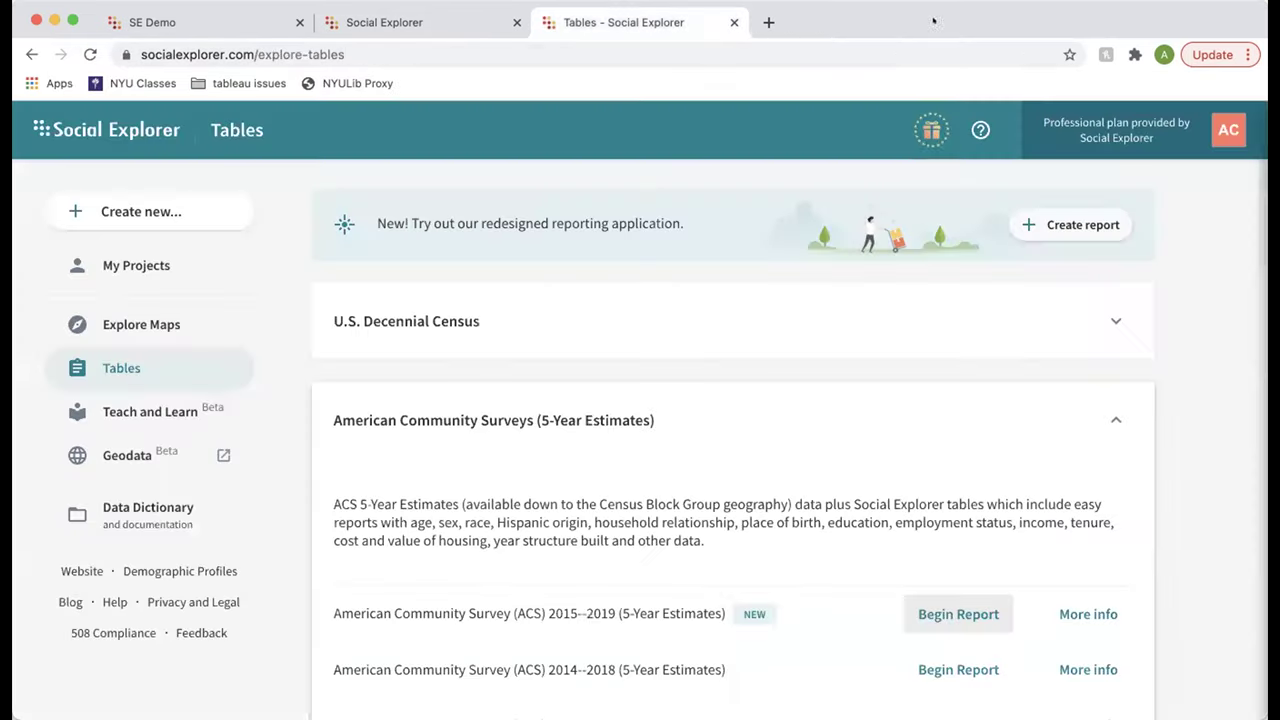
Step: Switch to the SE Demo map and locate the Broadway street address in New York, ZIP code area 10027
click(186, 8)
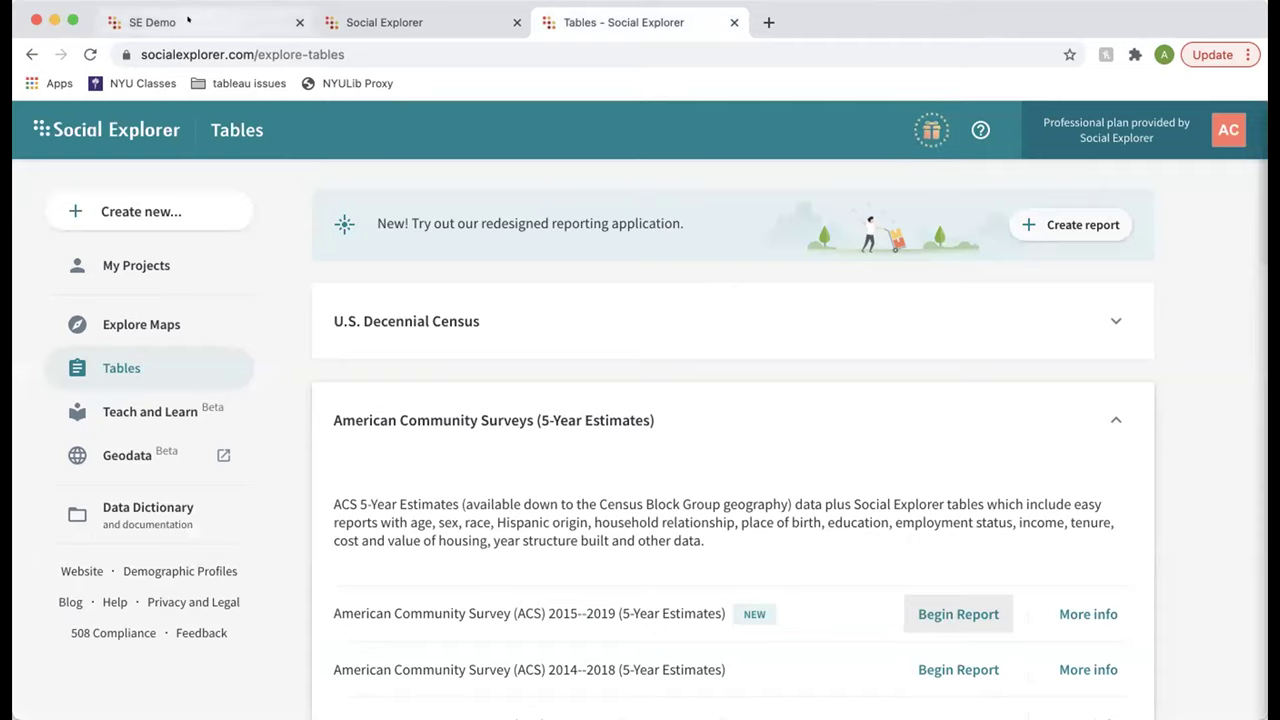
click(480, 190)
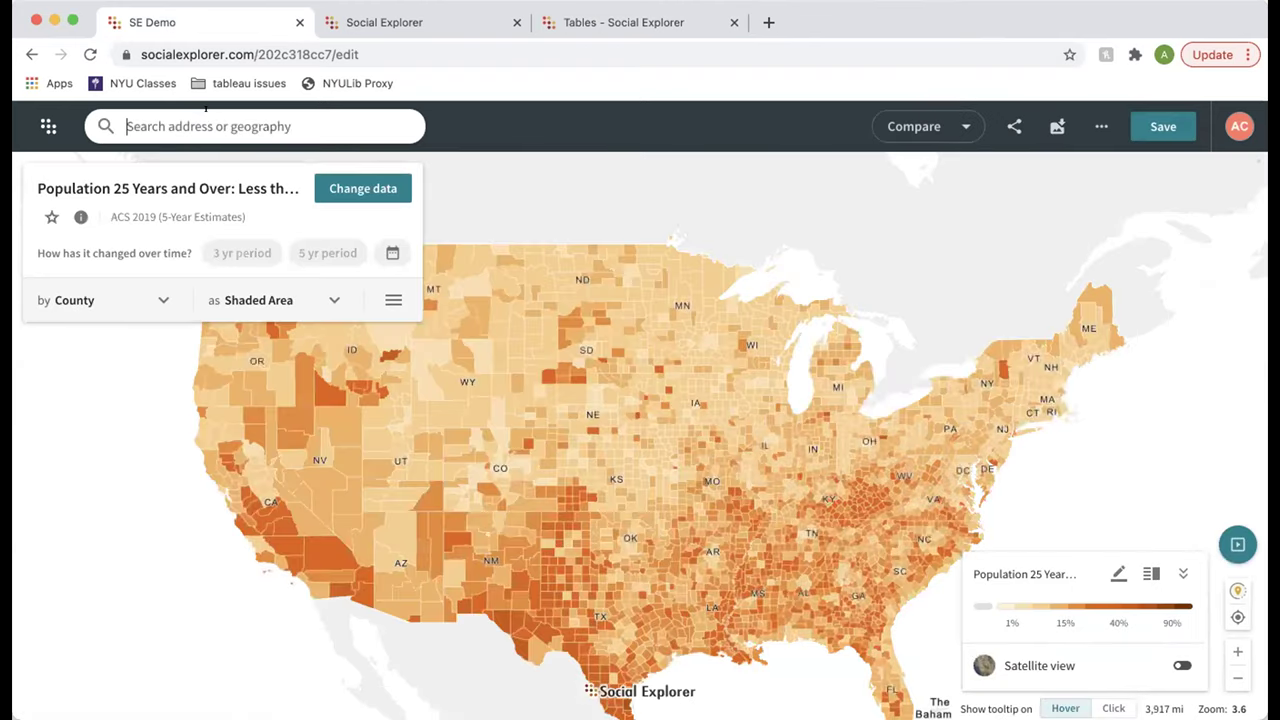
text(30)
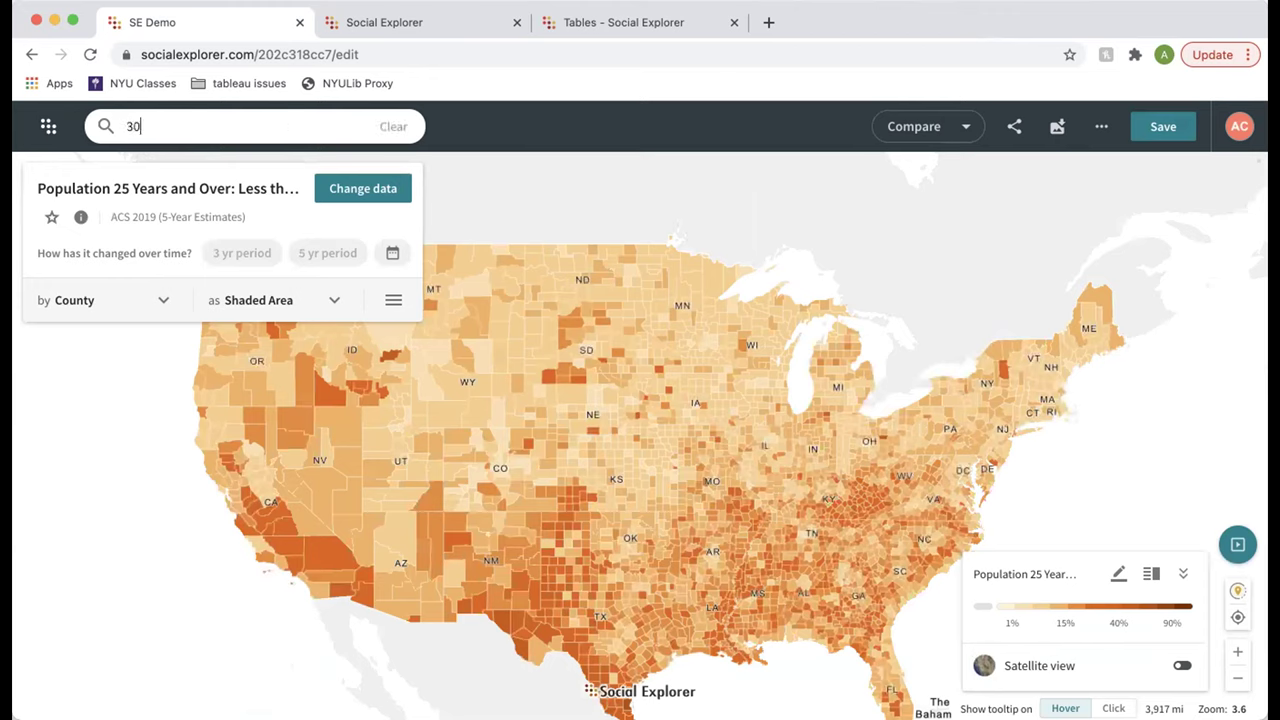
text(09 broadway new york)
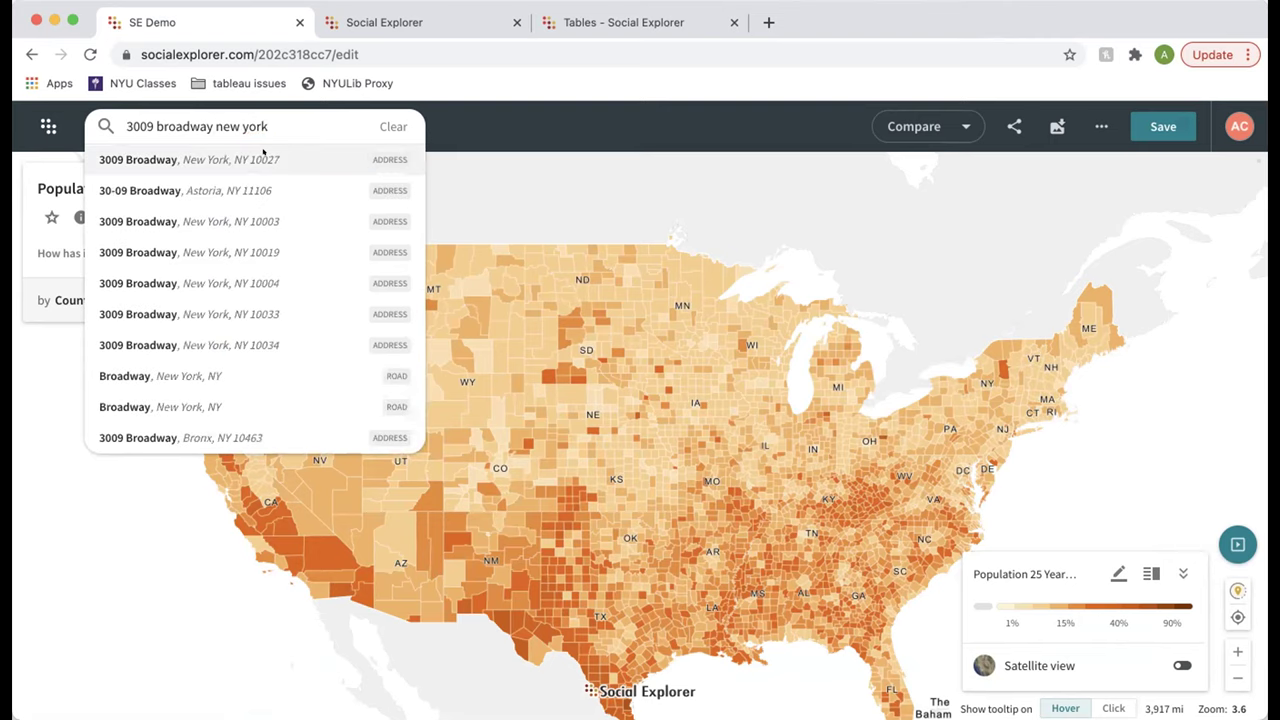
click(263, 156)
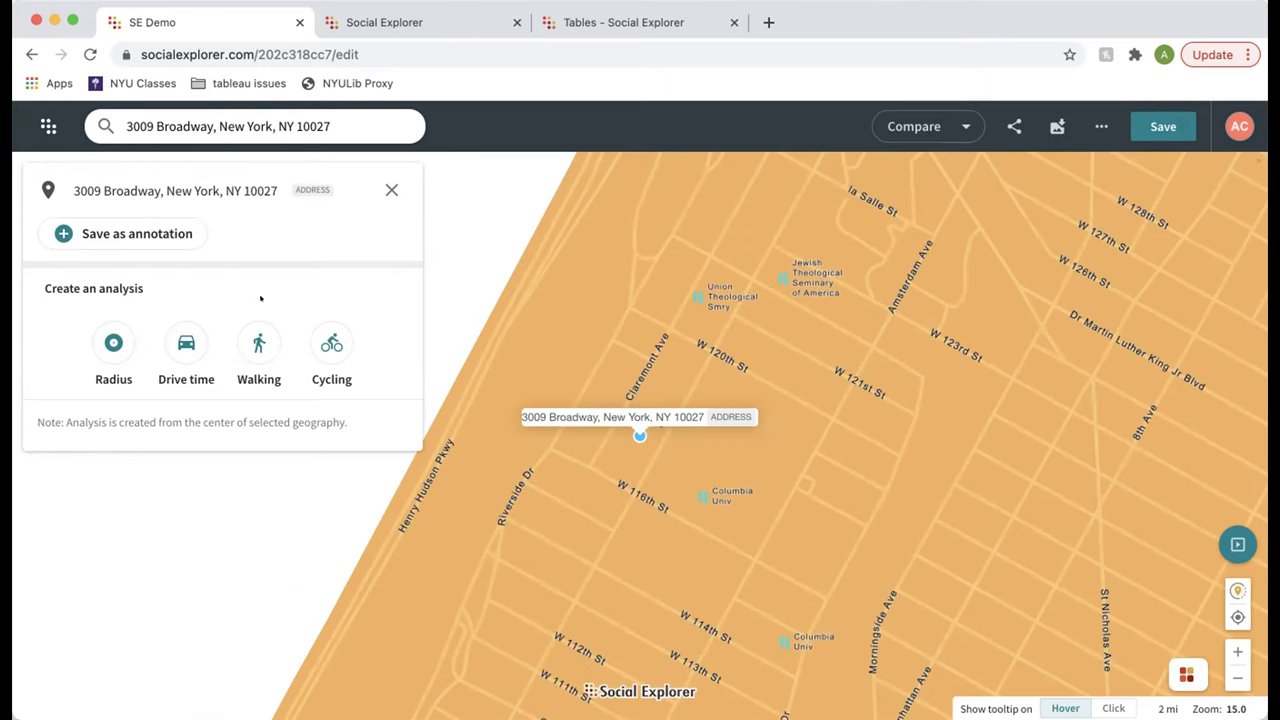
Step: Create a single-ring drive time analysis from the address, comparing the 5, 10, 15 and 30 min areas
click(186, 343)
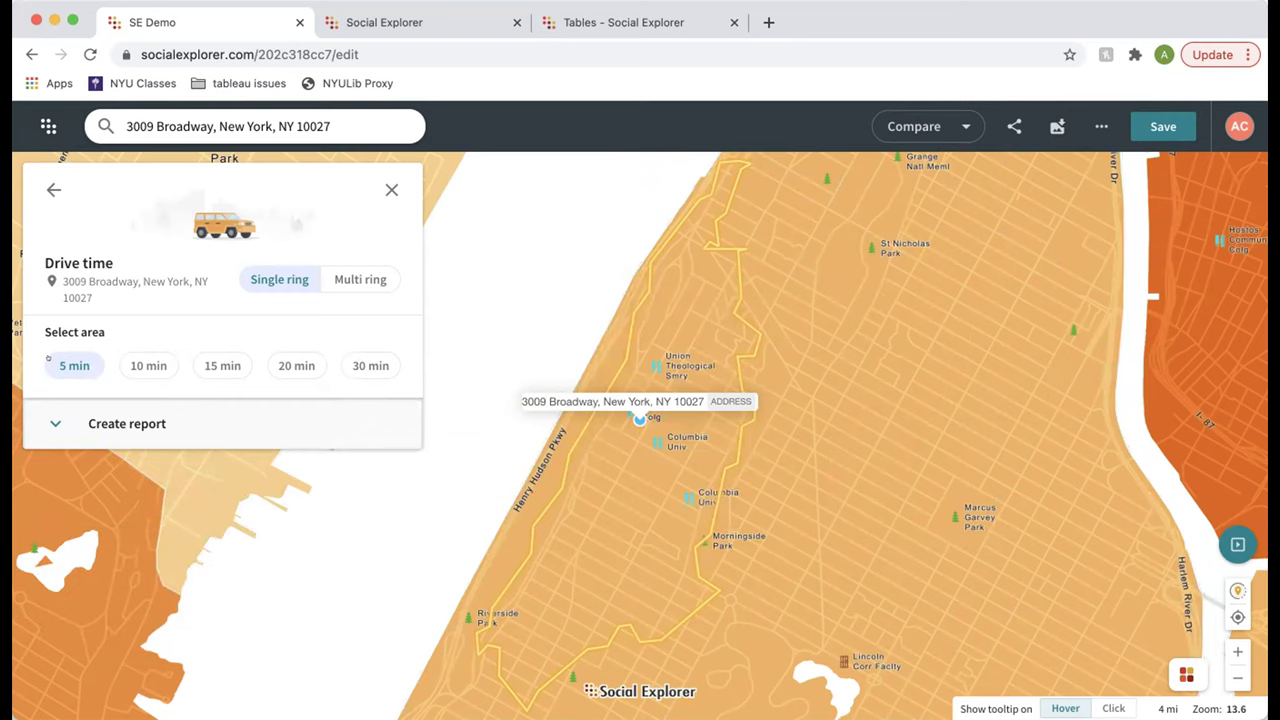
click(148, 362)
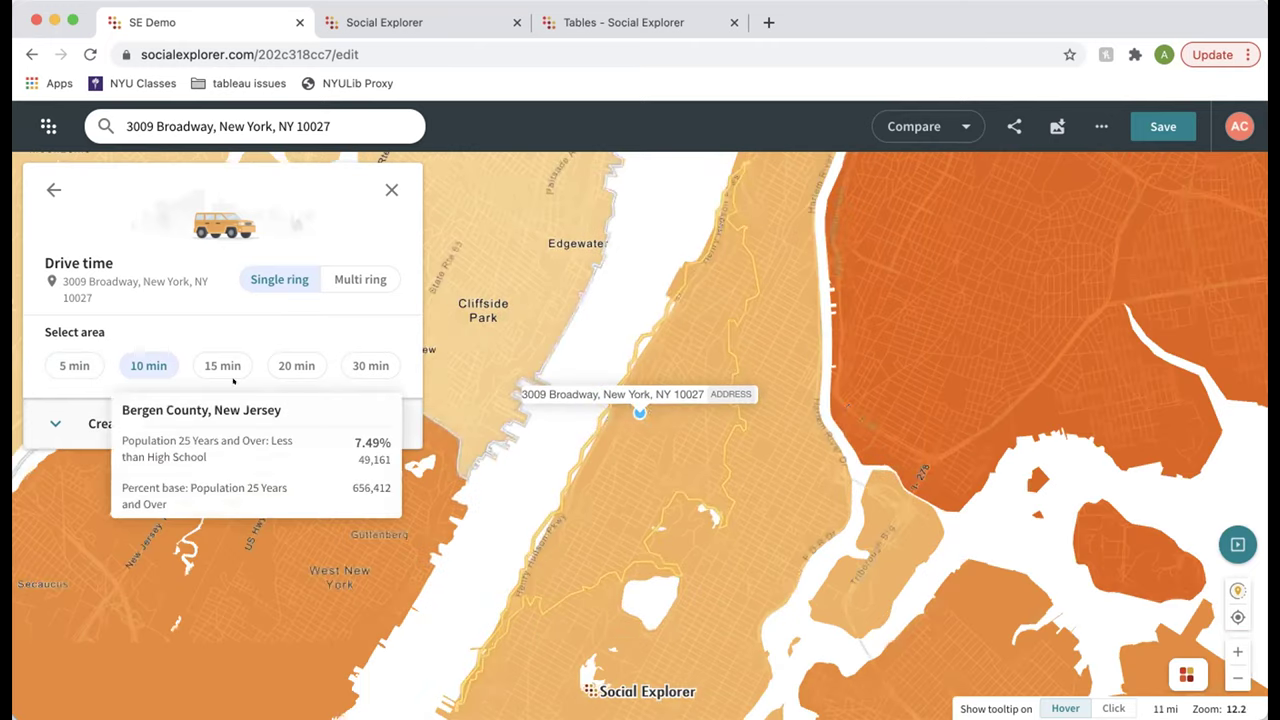
click(230, 371)
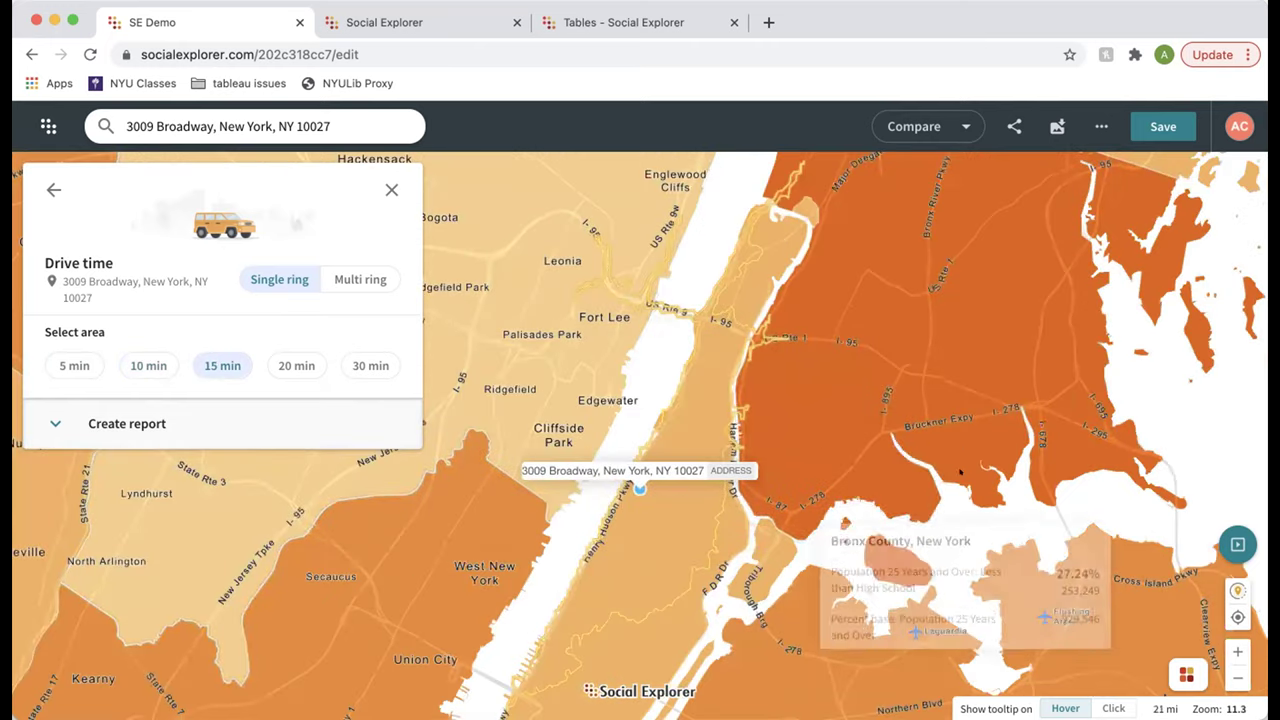
click(341, 362)
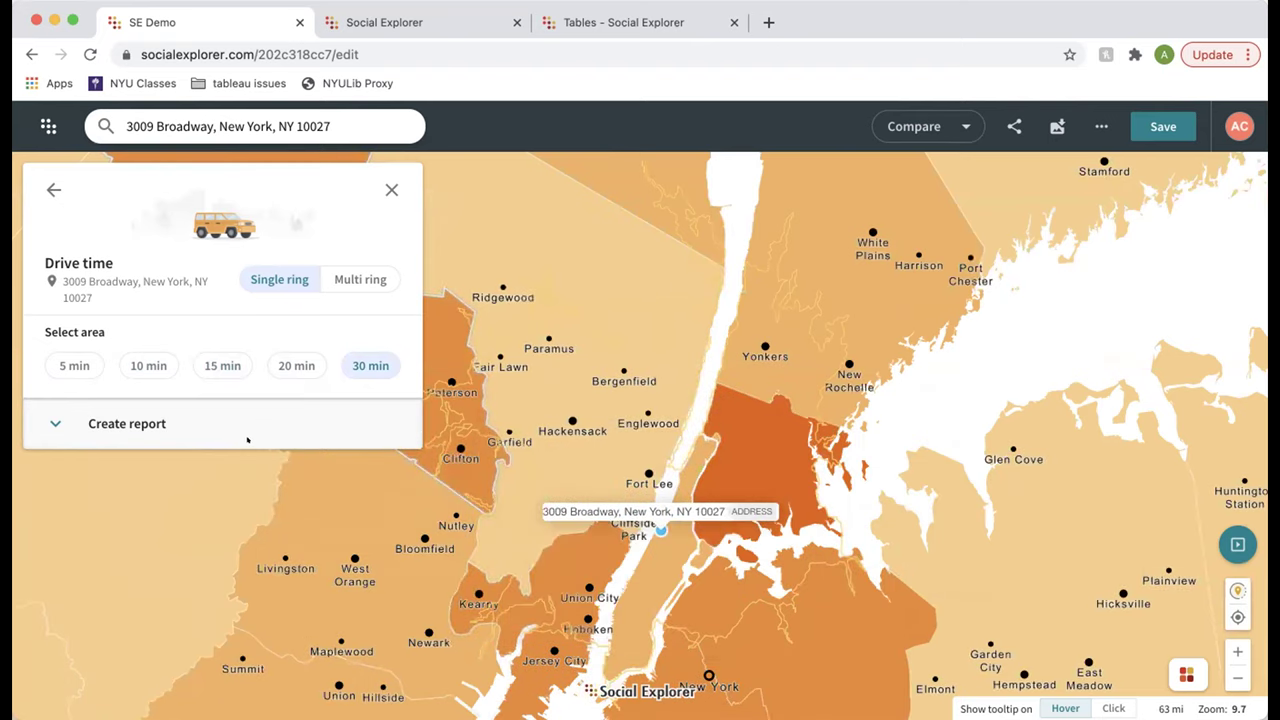
Step: Show the drive time report options, try a multi ring analysis with 20 and 30 min, and close the analysis
click(116, 424)
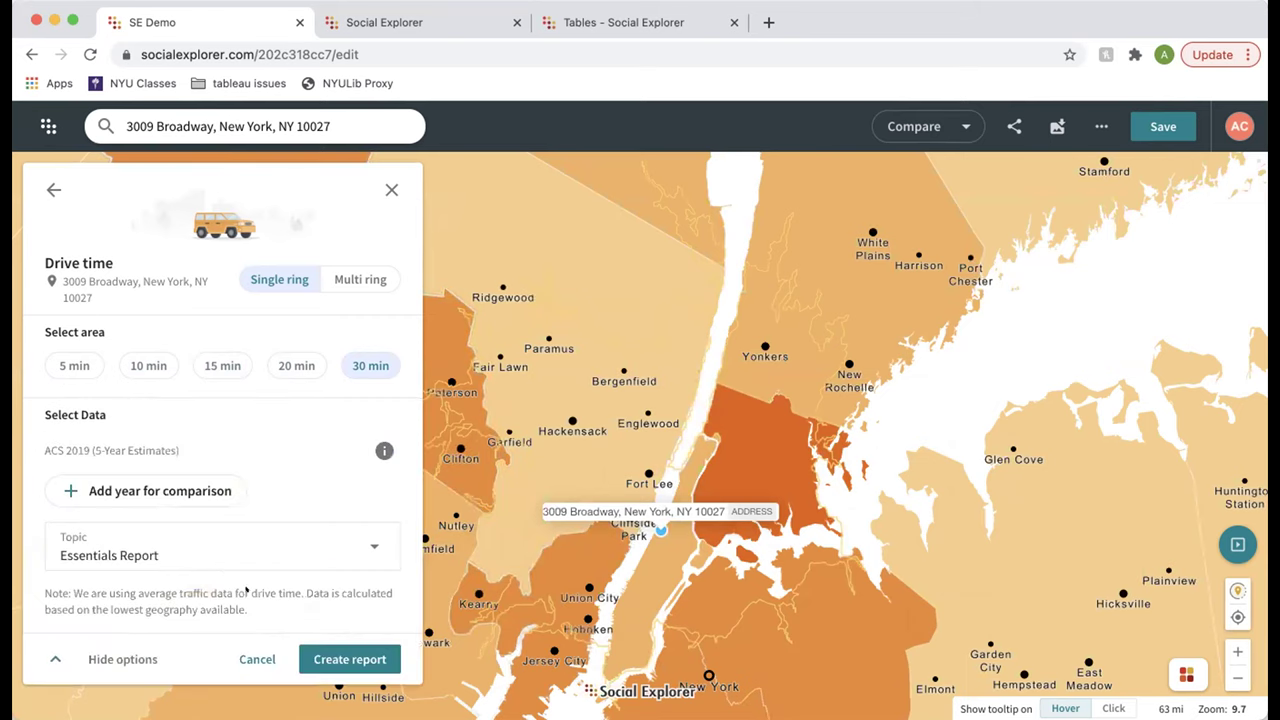
click(357, 281)
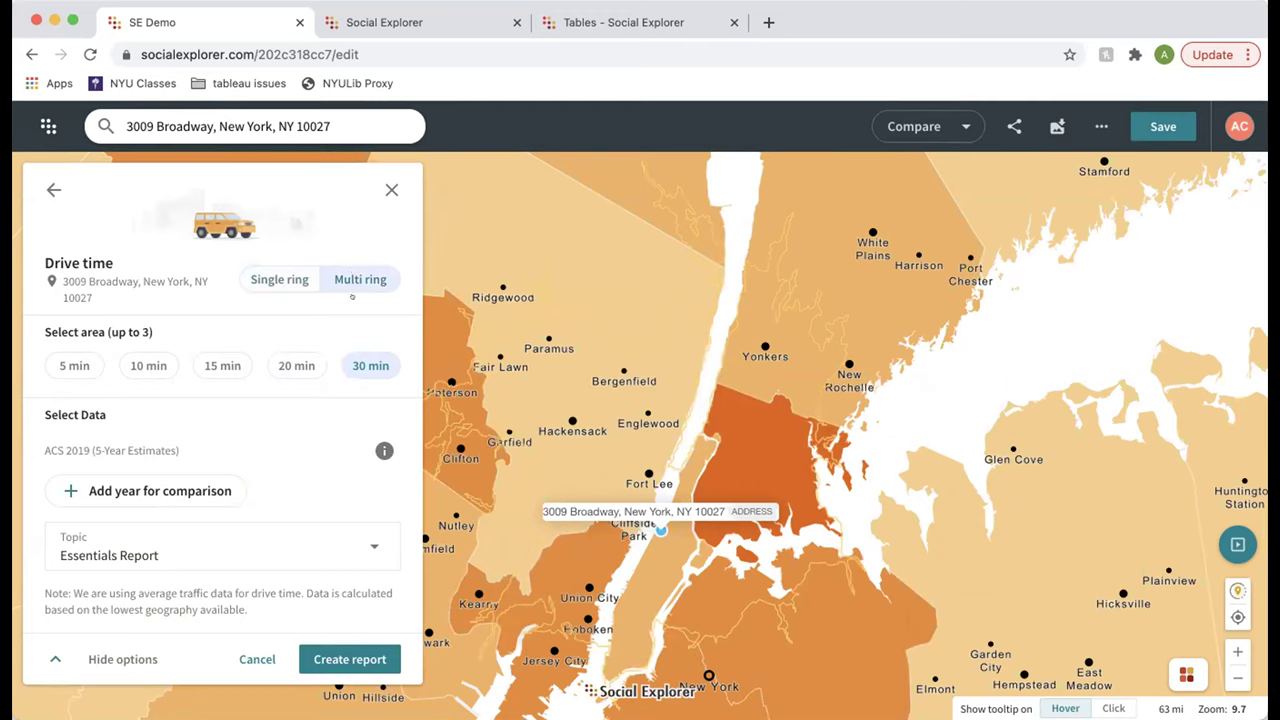
click(285, 367)
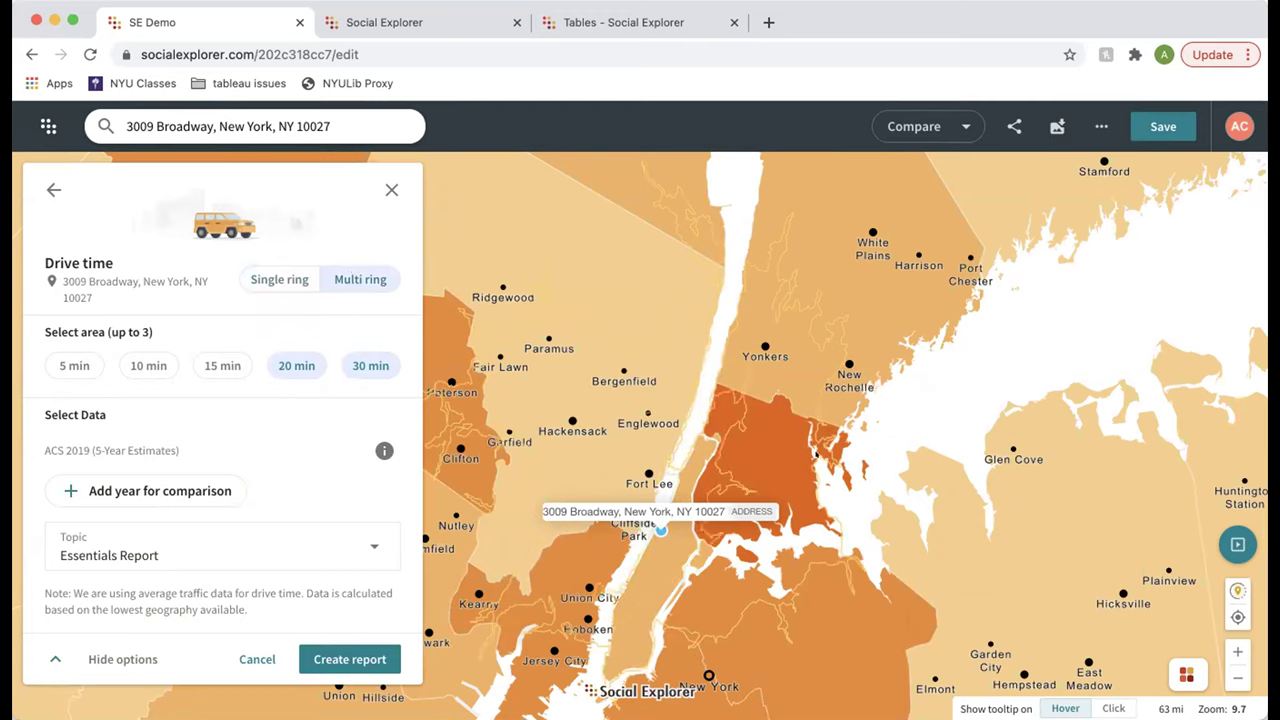
click(391, 189)
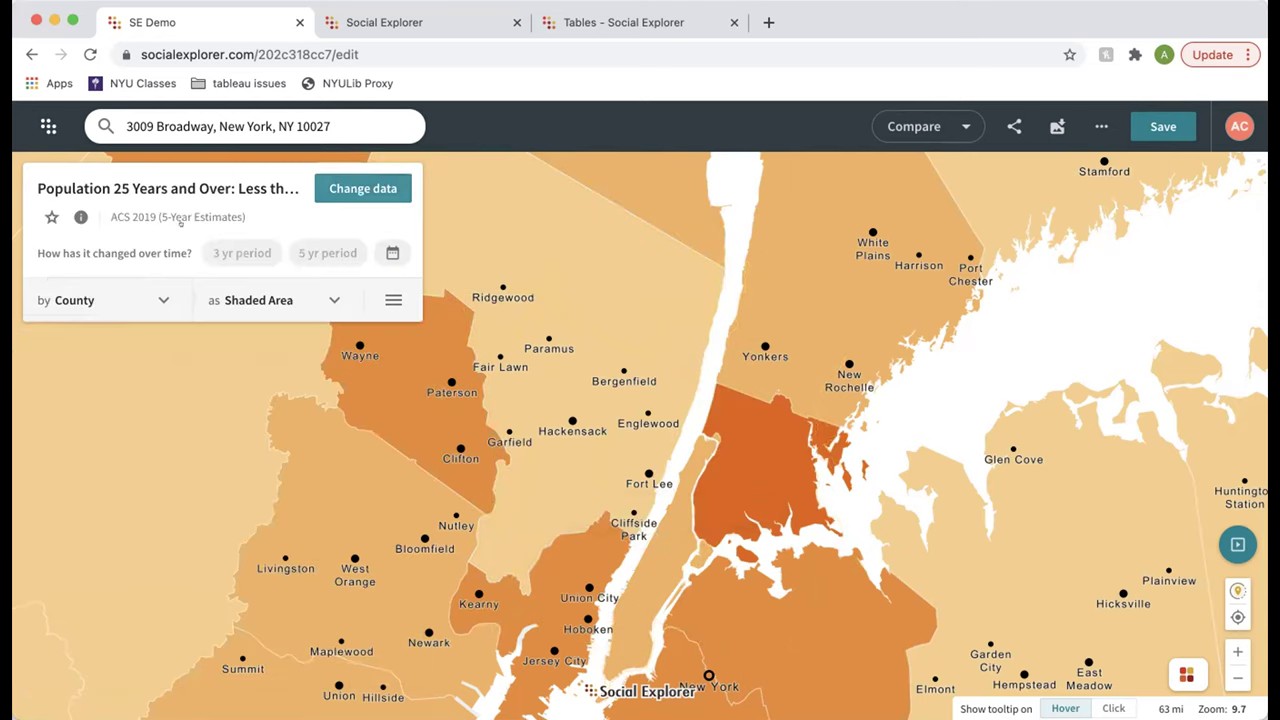
Step: Set the map's geography level to Census Tract and inspect the tracts around Manhattan and the Bronx
click(60, 286)
click(88, 580)
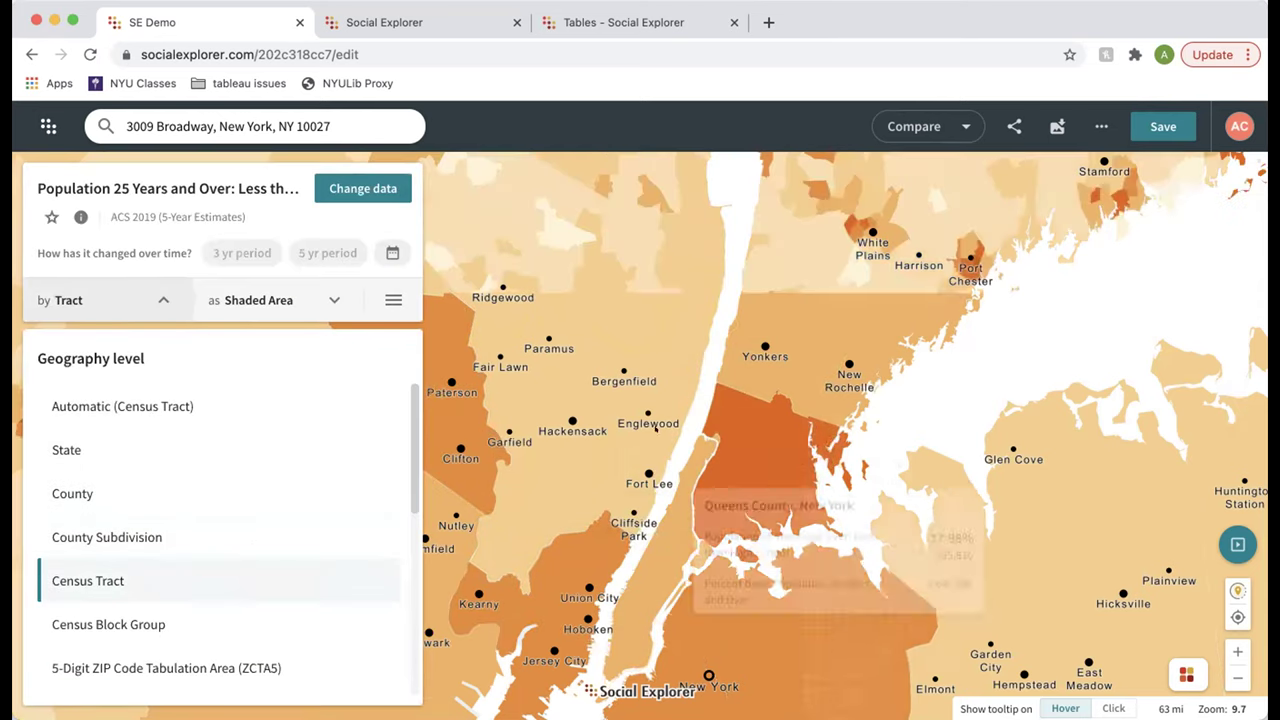
scroll(677, 524, up, 5)
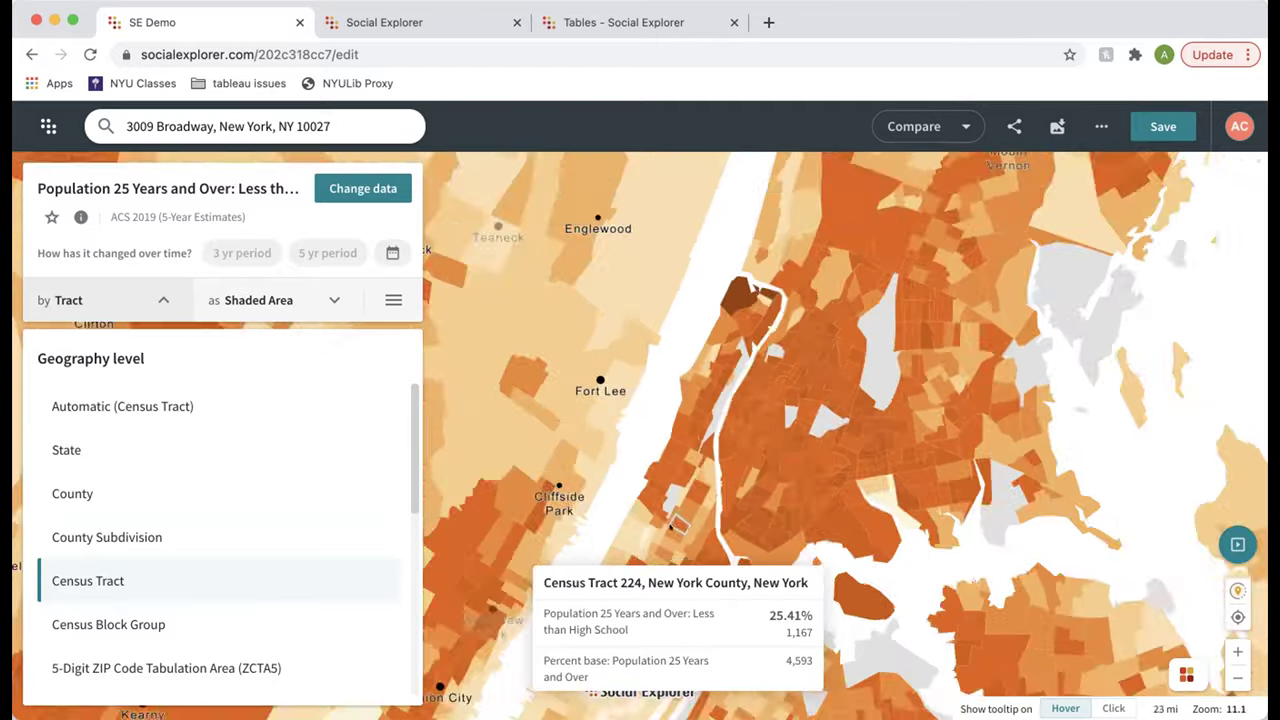
scroll(677, 524, up, 3)
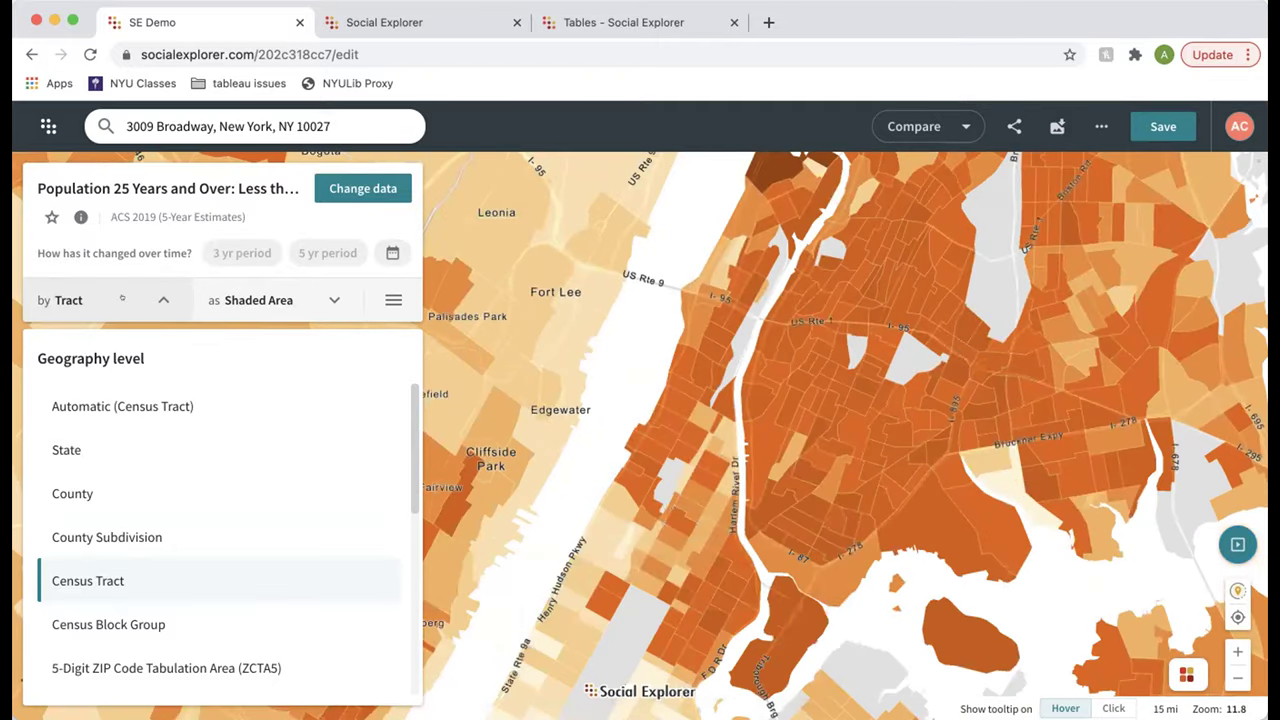
click(122, 298)
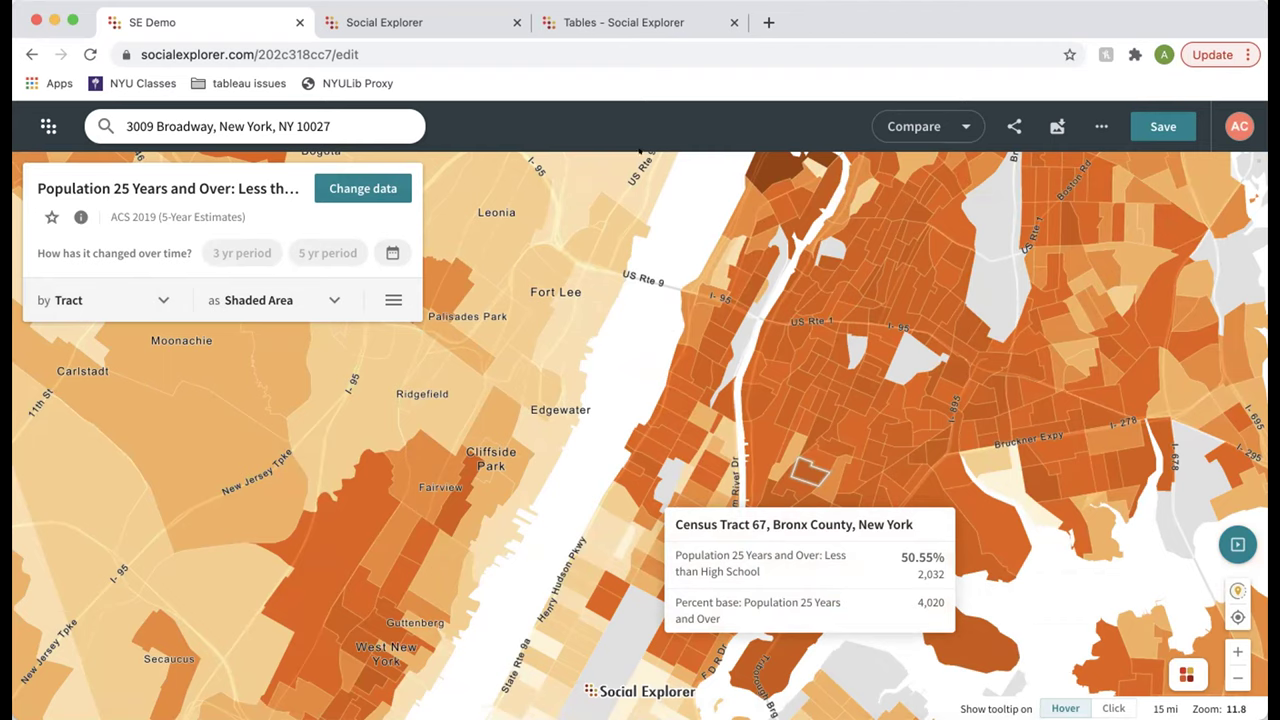
Step: Begin a new report on the American Community Survey 2015--2019 (5-Year Estimates) and set its geographic type to Census Tract
click(408, 20)
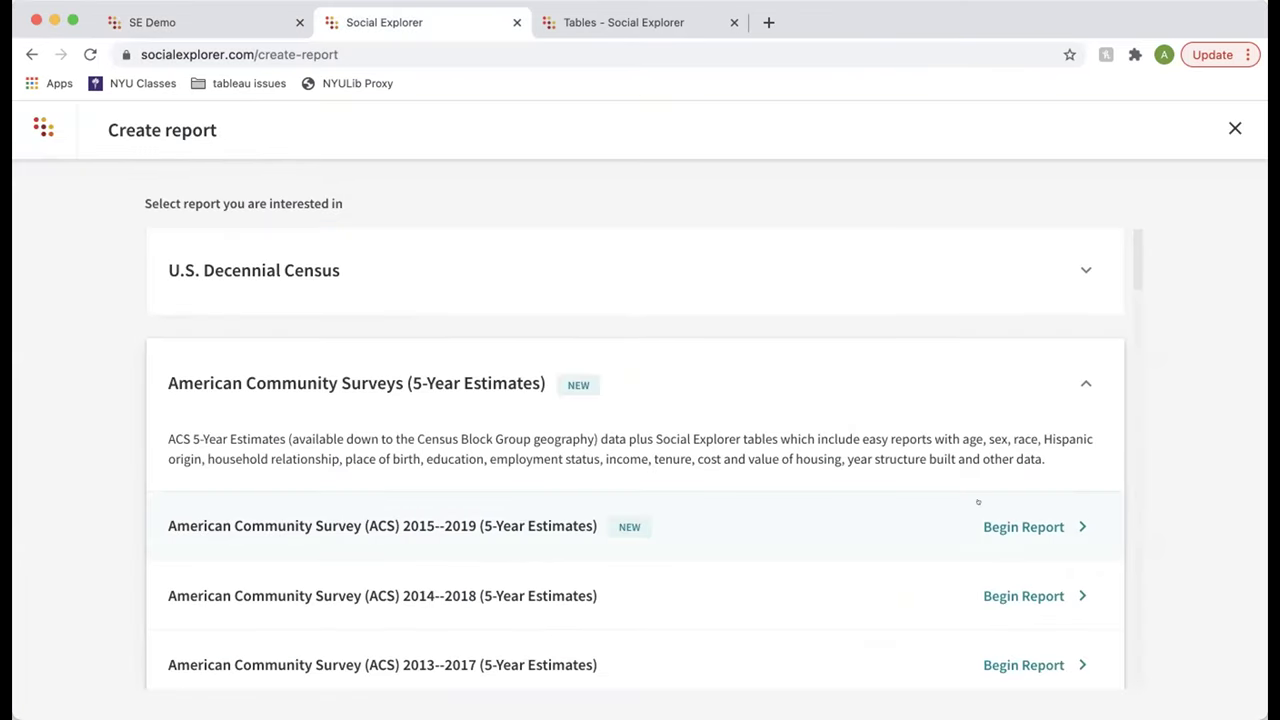
click(1049, 527)
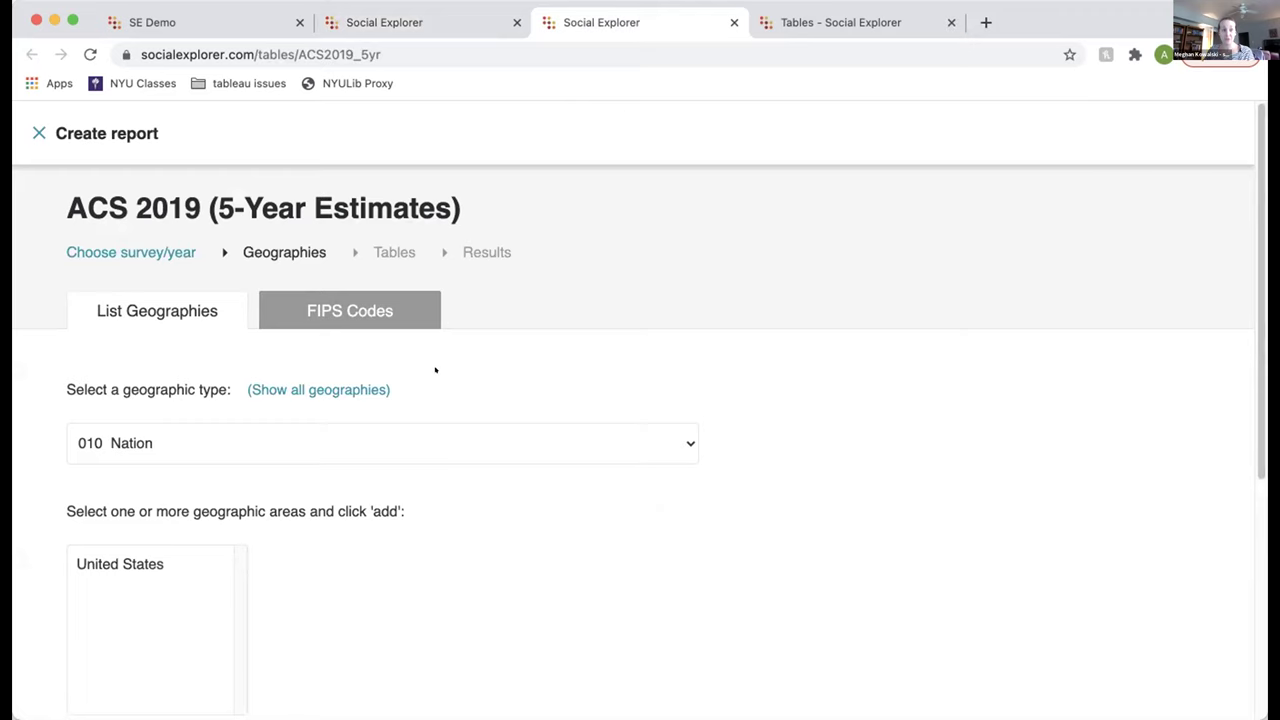
scroll(434, 366, down, 2)
click(246, 326)
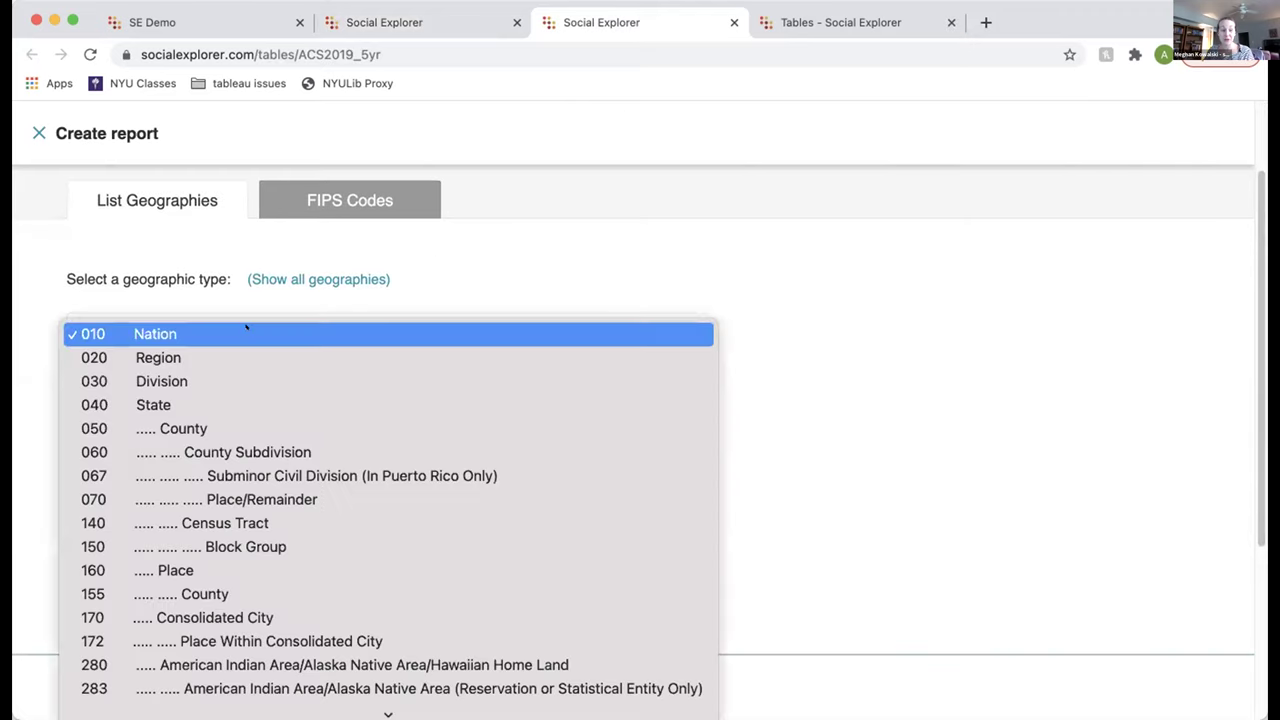
click(231, 405)
scroll(415, 426, down, 2)
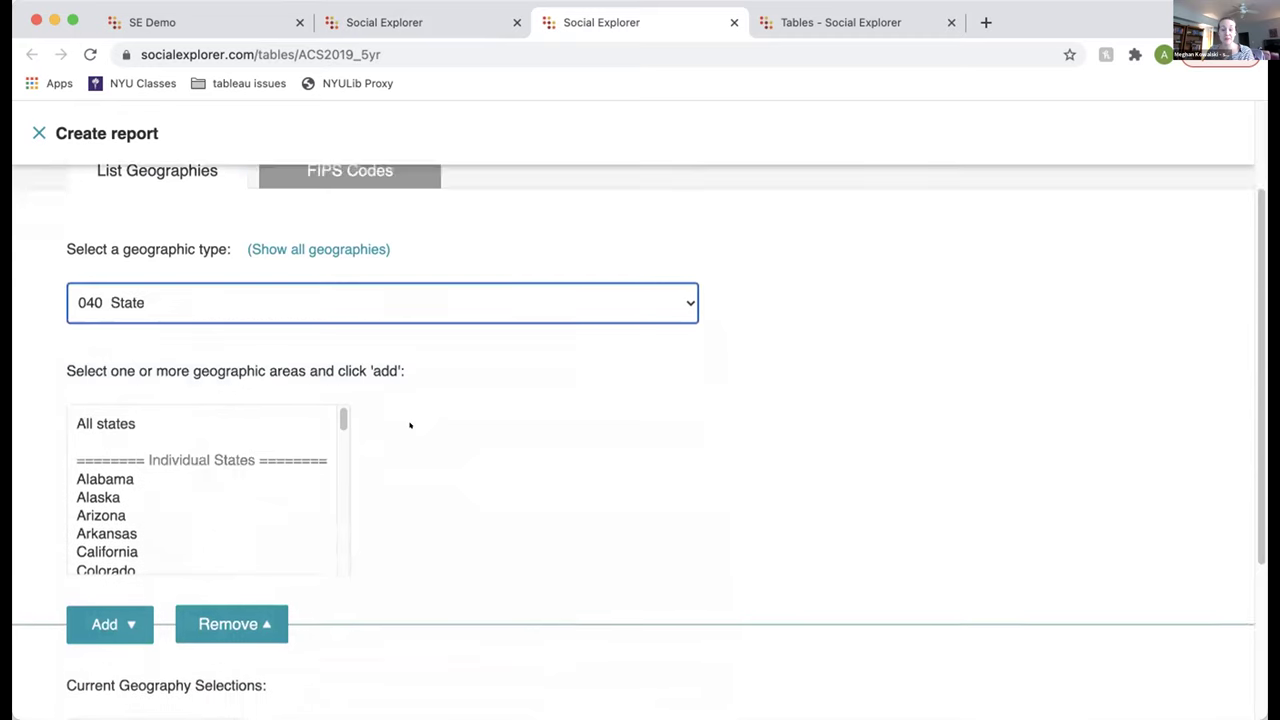
click(423, 212)
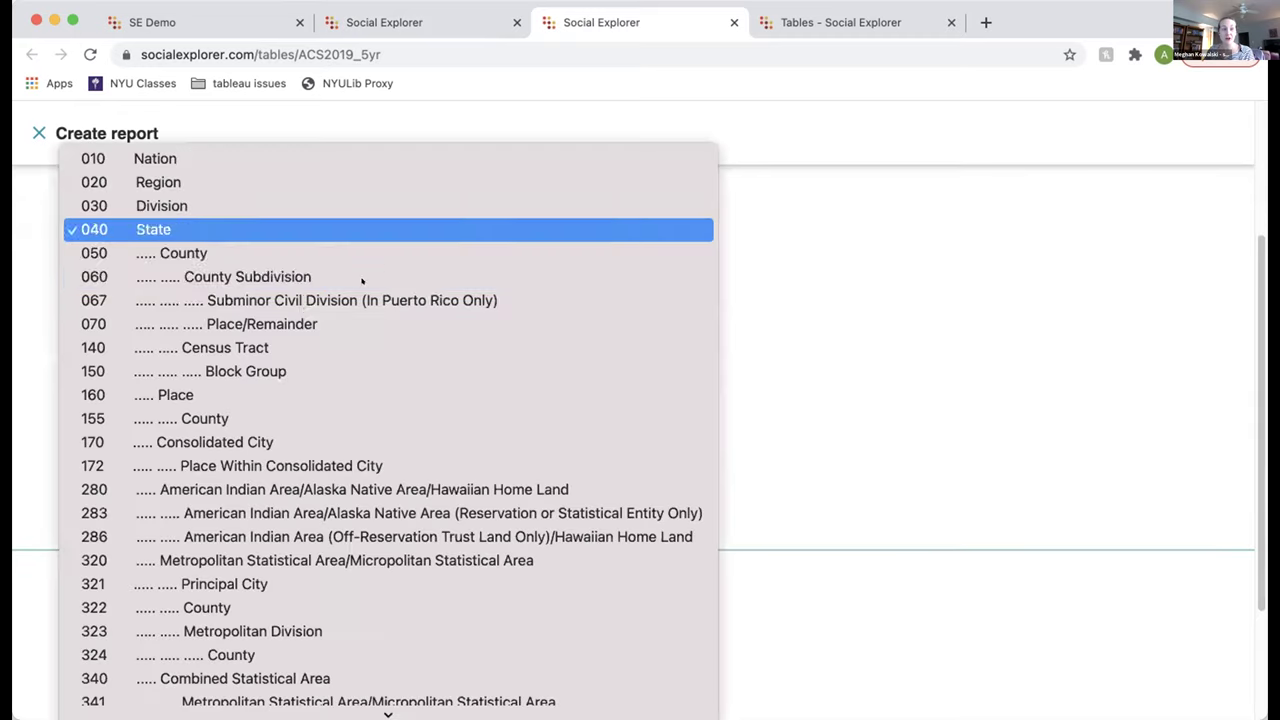
click(234, 347)
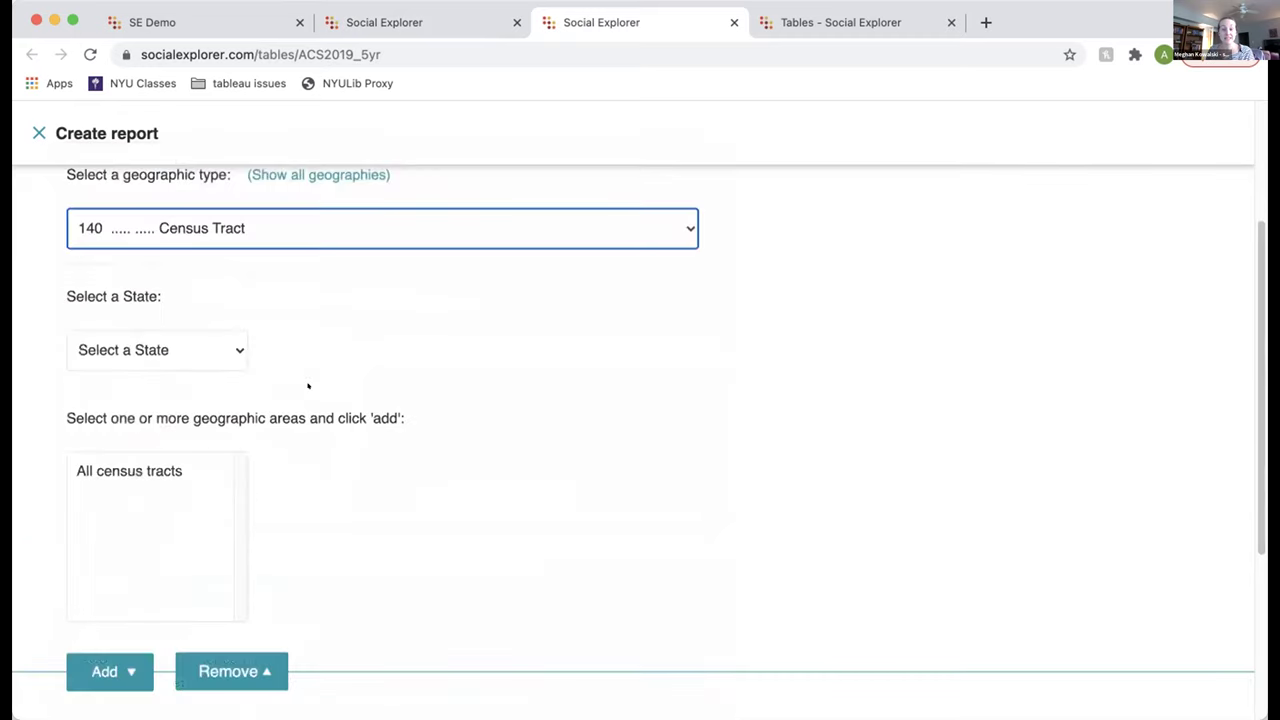
Step: Choose District of Columbia as the state and select all census tracts in District of Columbia
click(192, 343)
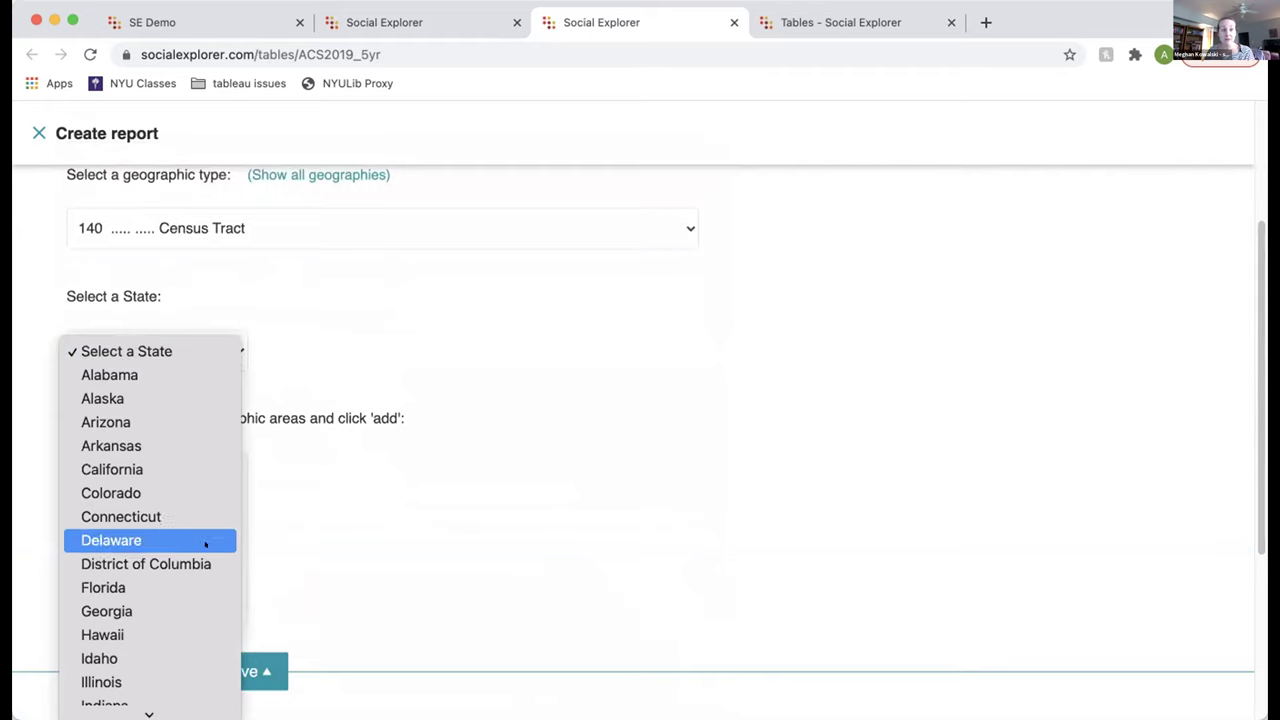
click(189, 566)
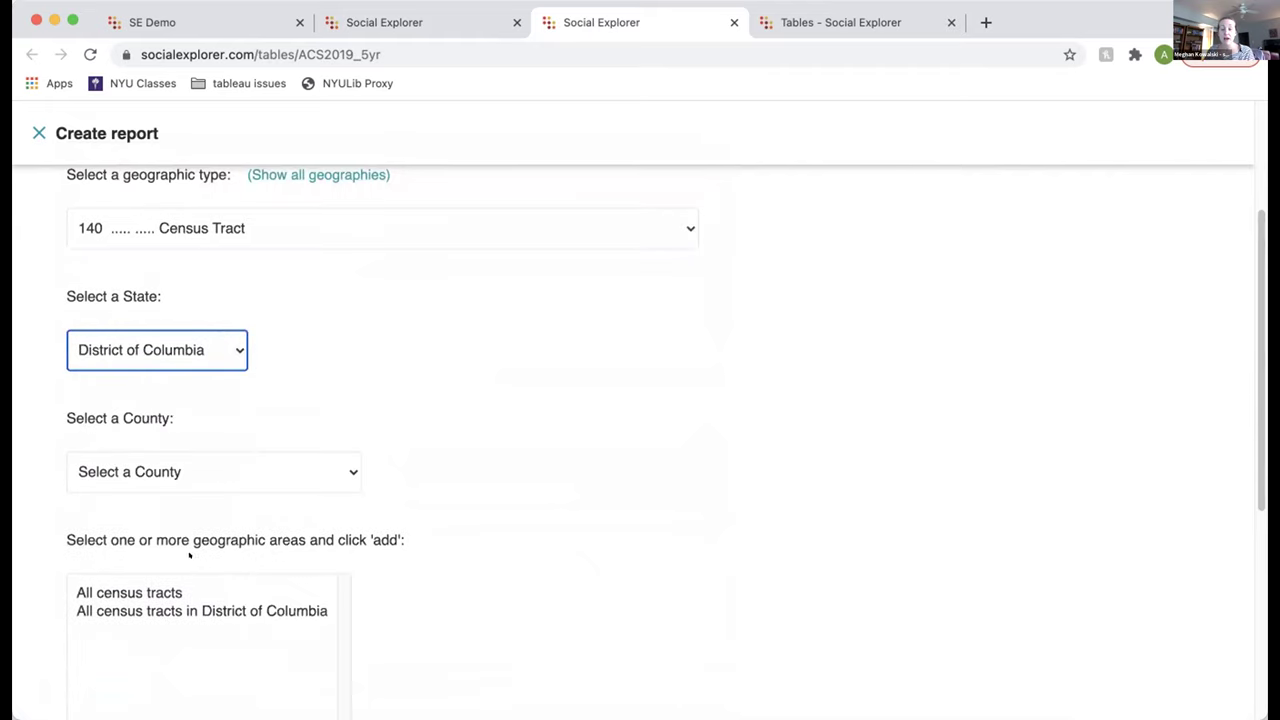
scroll(551, 484, down, 5)
click(201, 413)
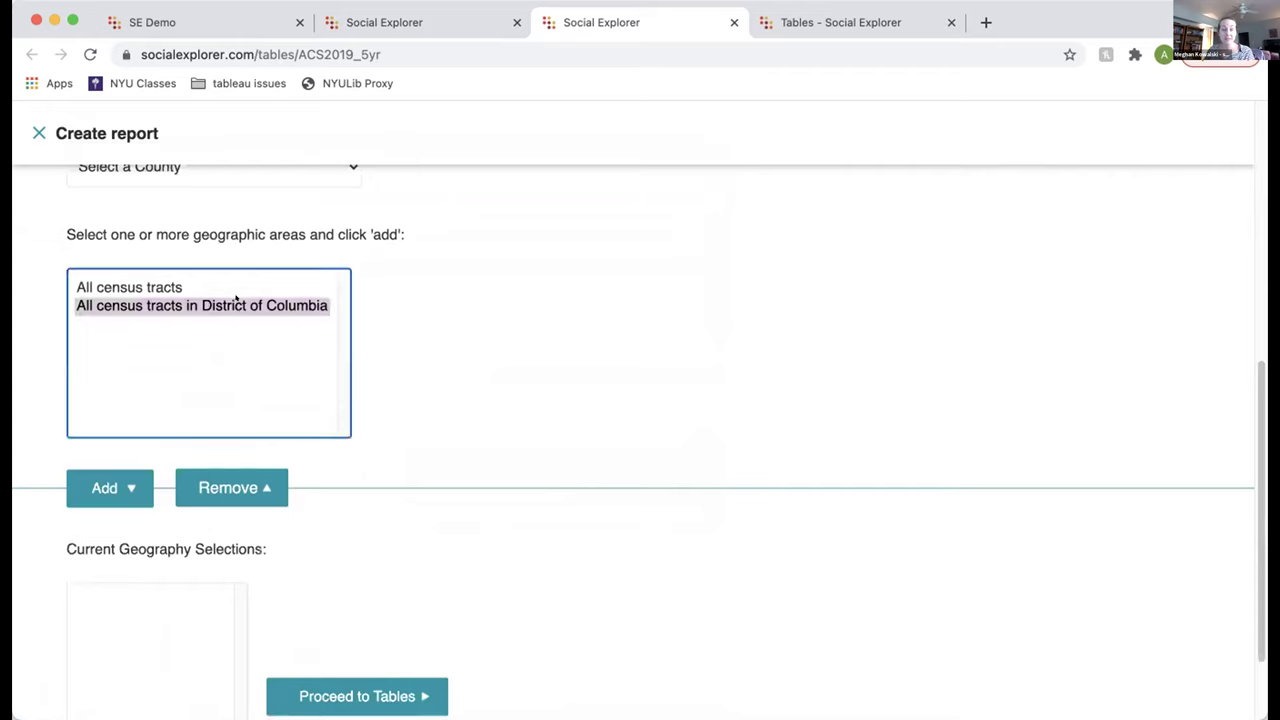
click(112, 486)
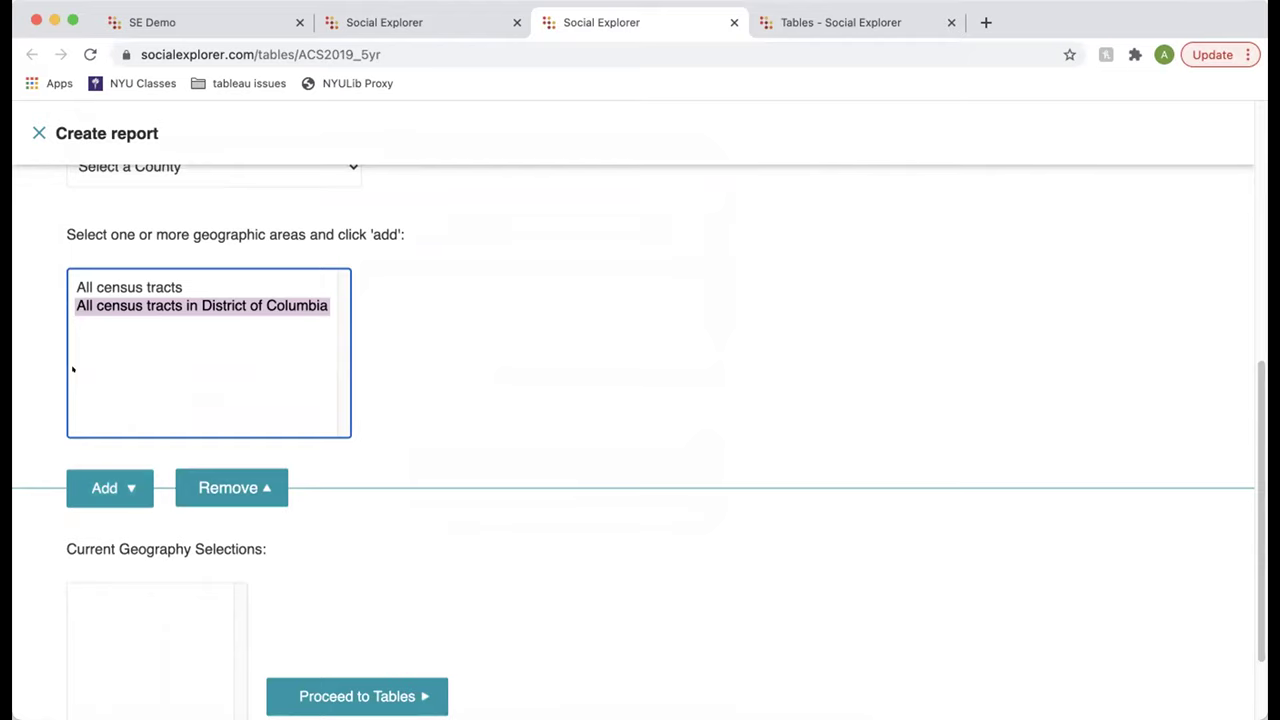
Step: Check the available geographic type, state and county options for the census tract selection
scroll(490, 505, up, 5)
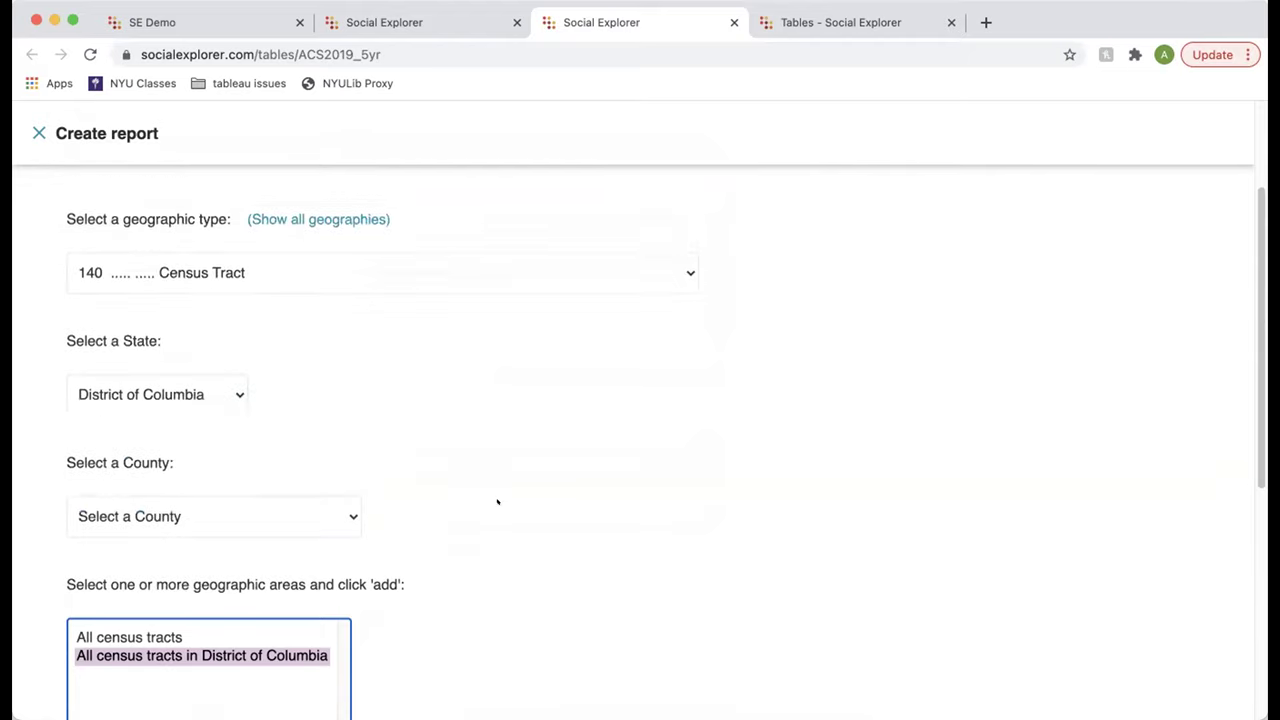
click(145, 398)
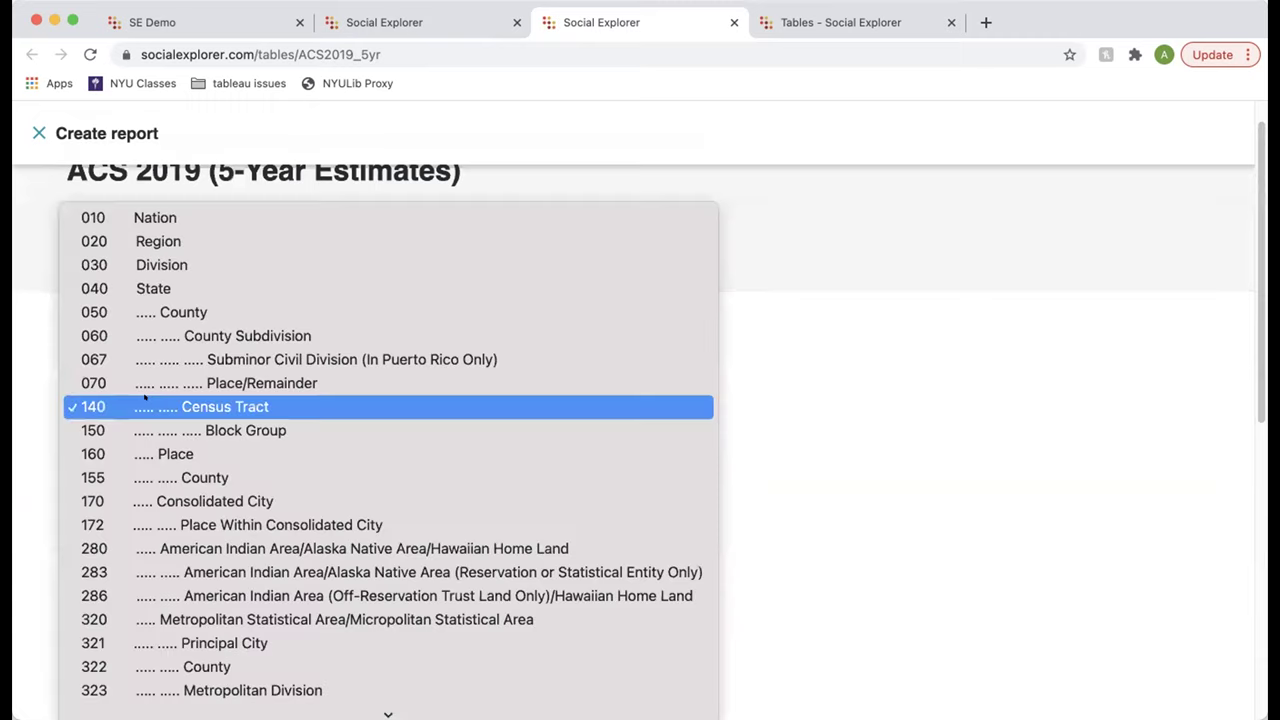
scroll(422, 487, down, 2)
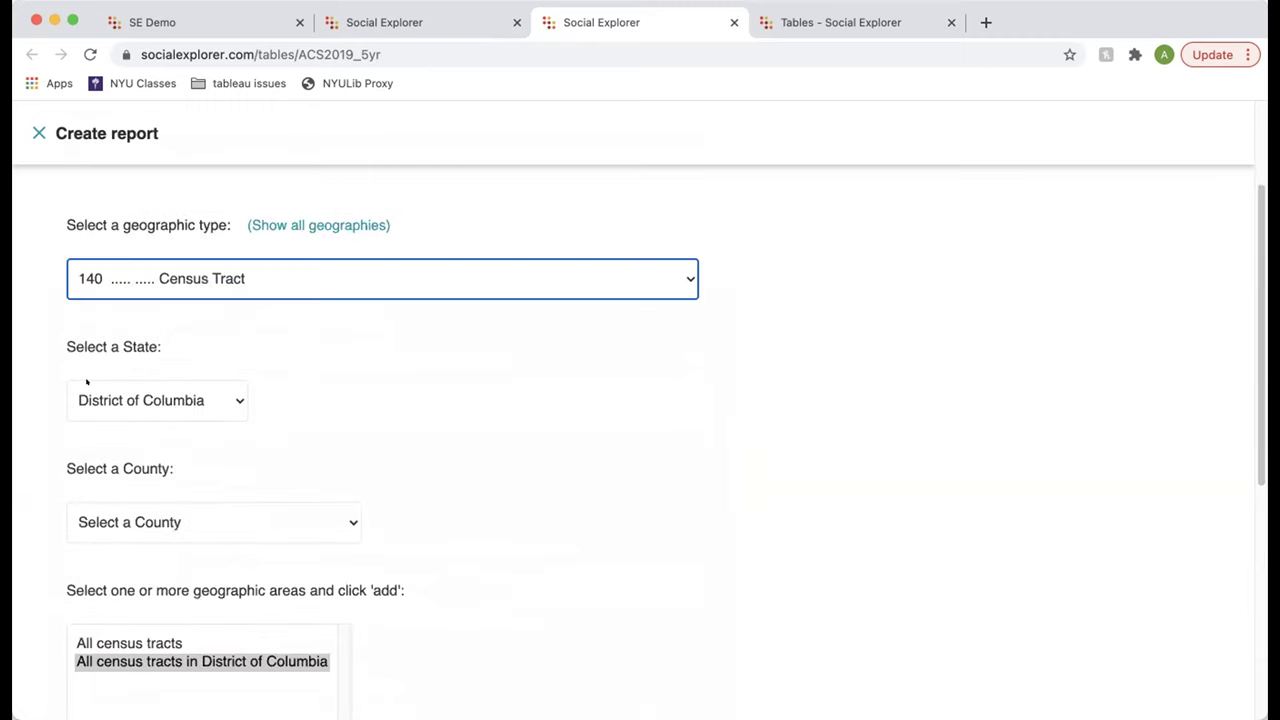
click(189, 398)
click(177, 401)
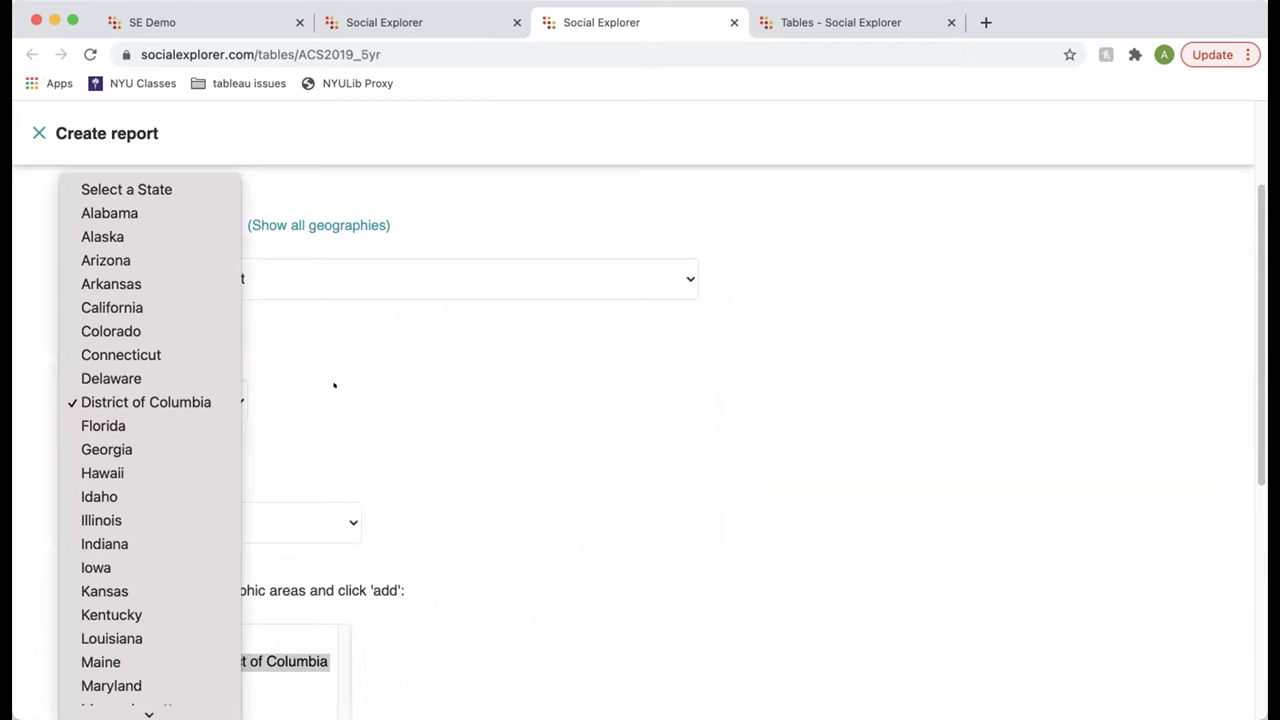
click(234, 522)
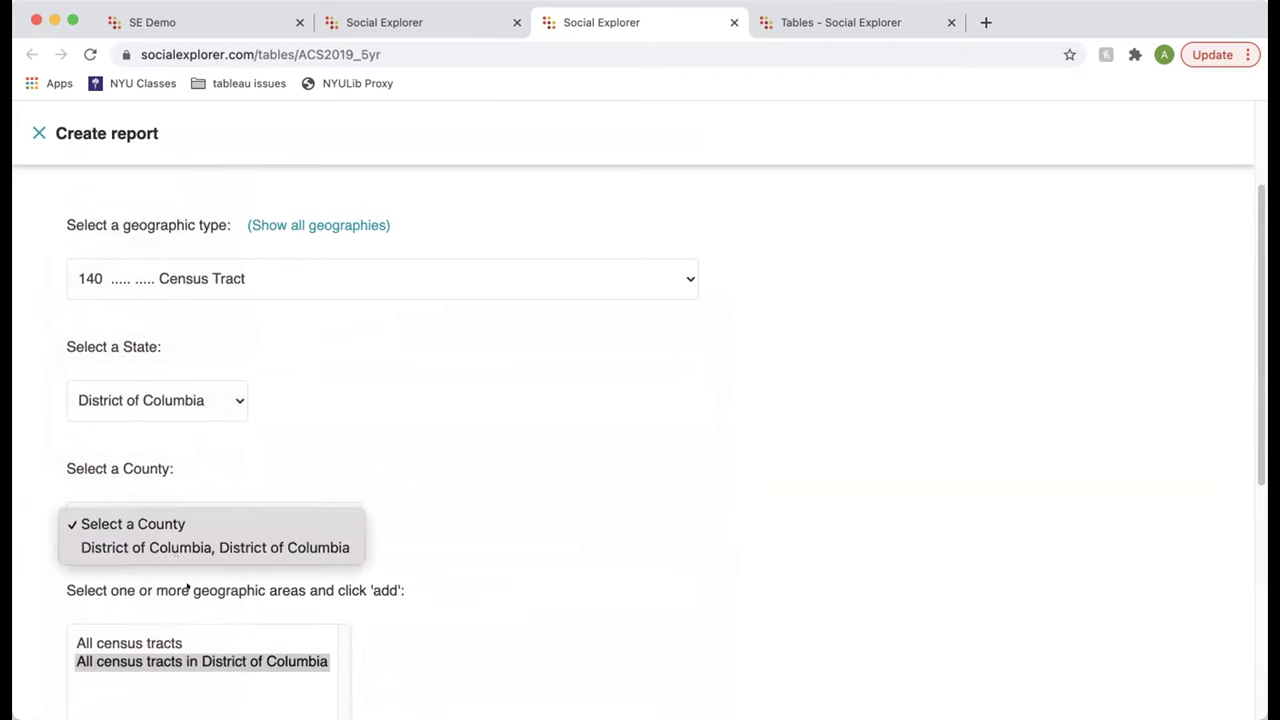
click(334, 443)
Step: Add all census tracts in District of Columbia to the current geography selections
scroll(567, 499, down, 5)
scroll(567, 499, down, 3)
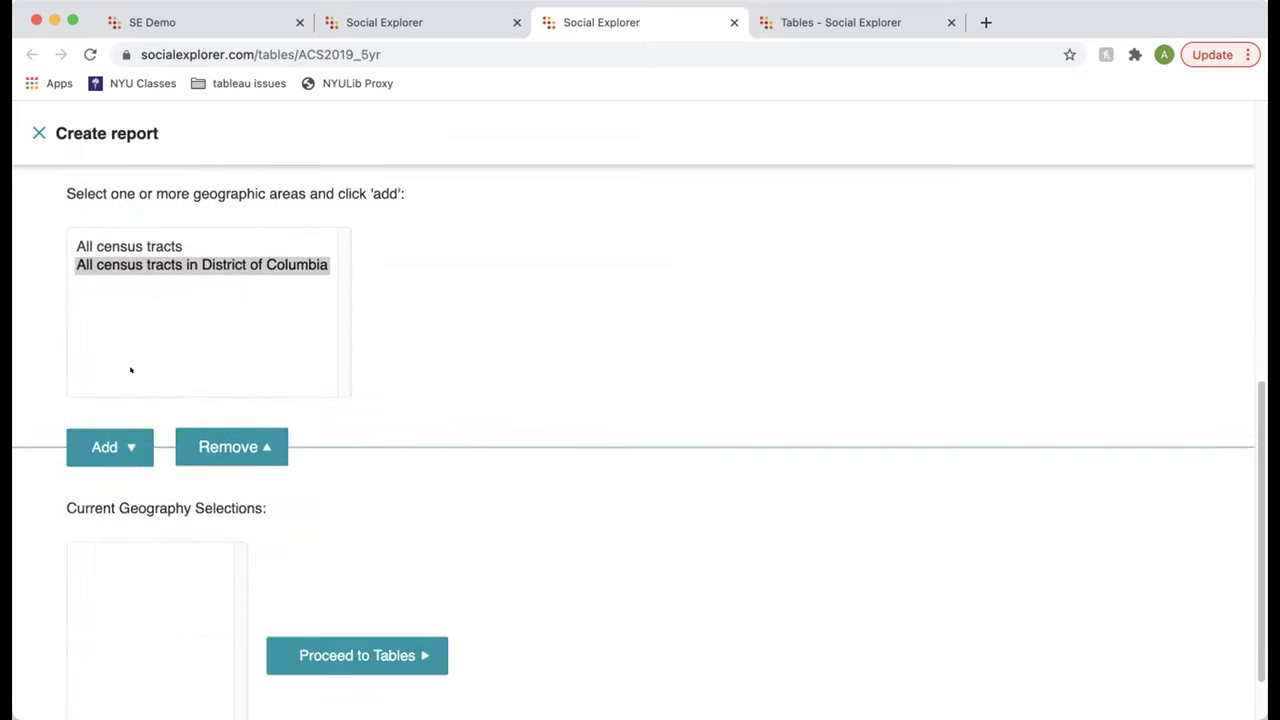
click(148, 265)
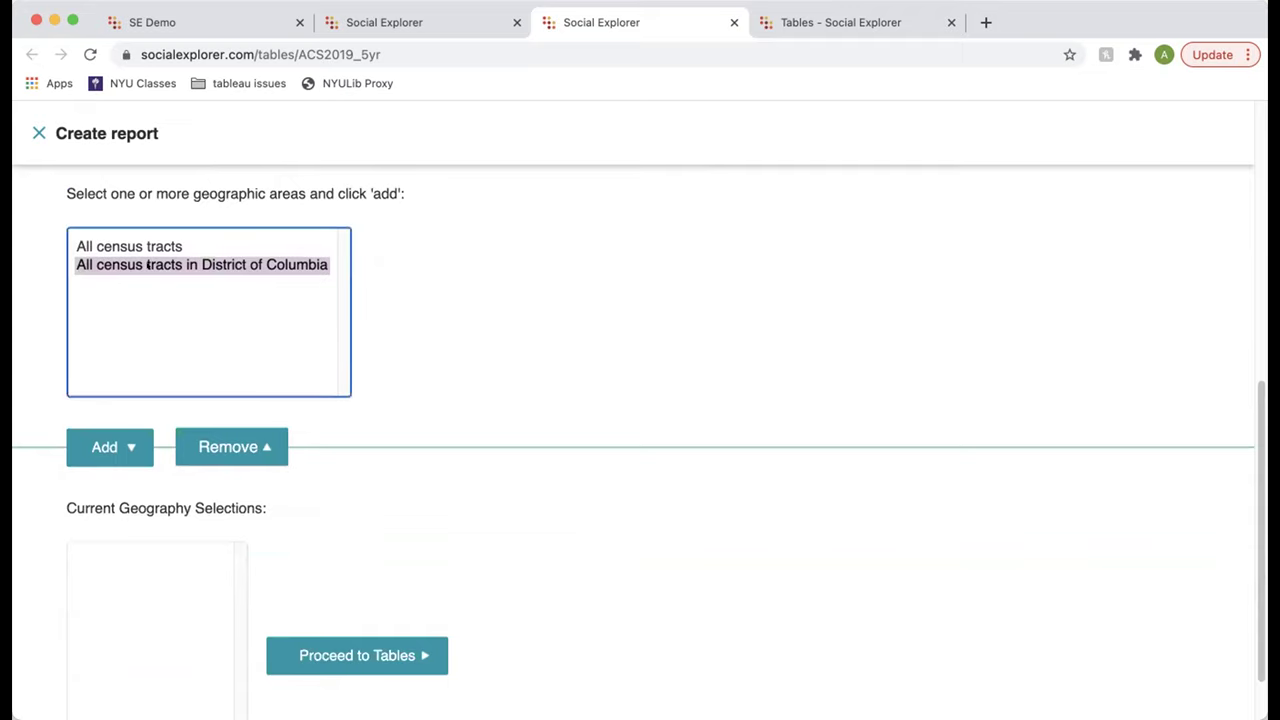
click(105, 447)
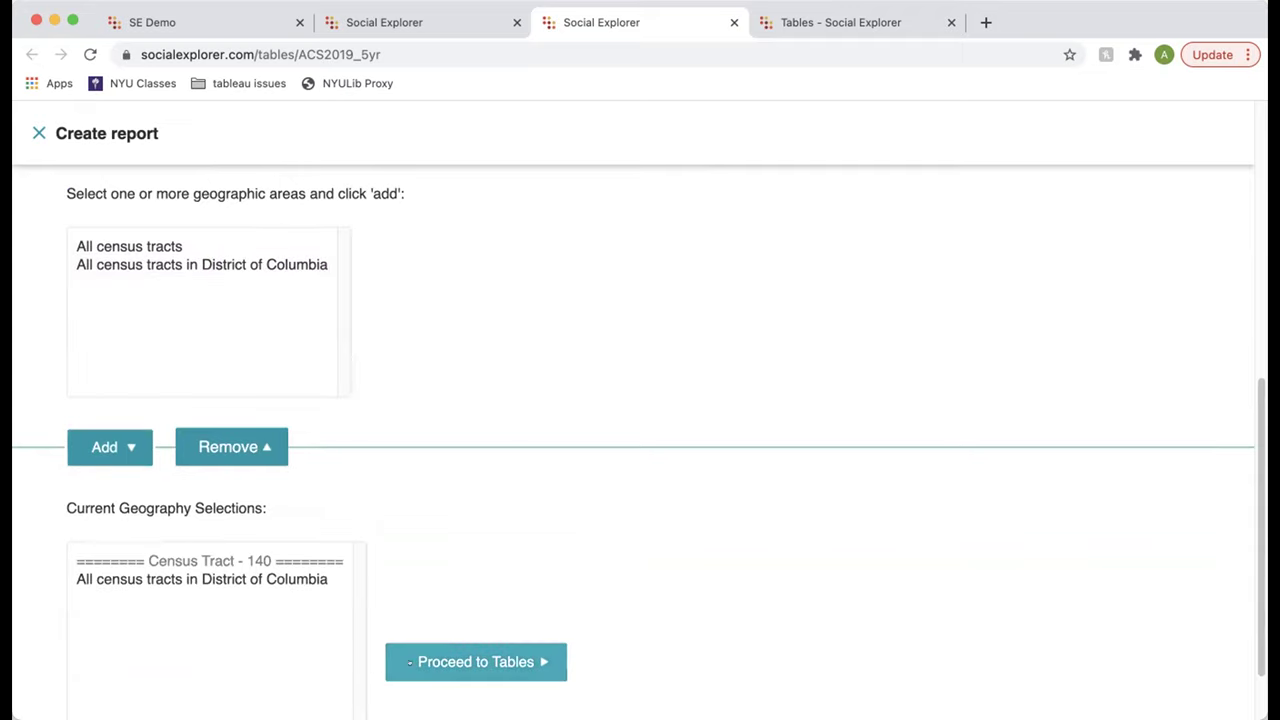
Step: Add the premade Race report to the table selection and show the results for the District of Columbia tracts
click(474, 662)
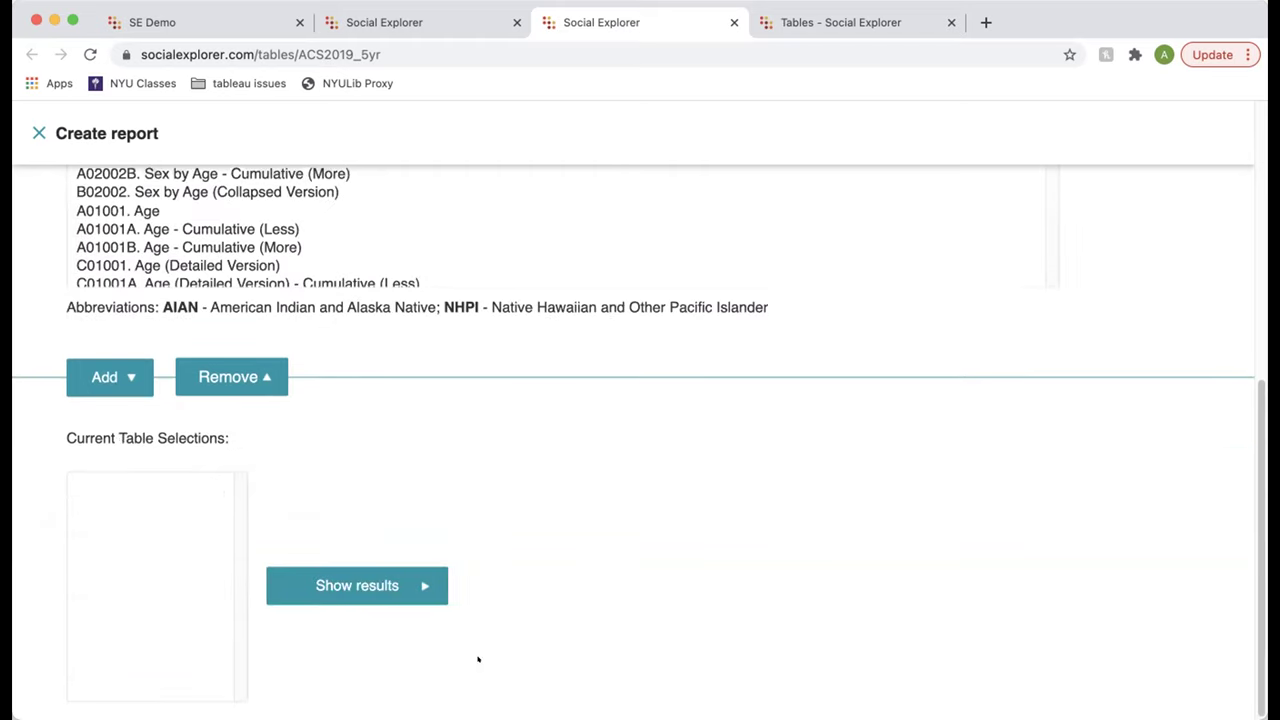
click(542, 176)
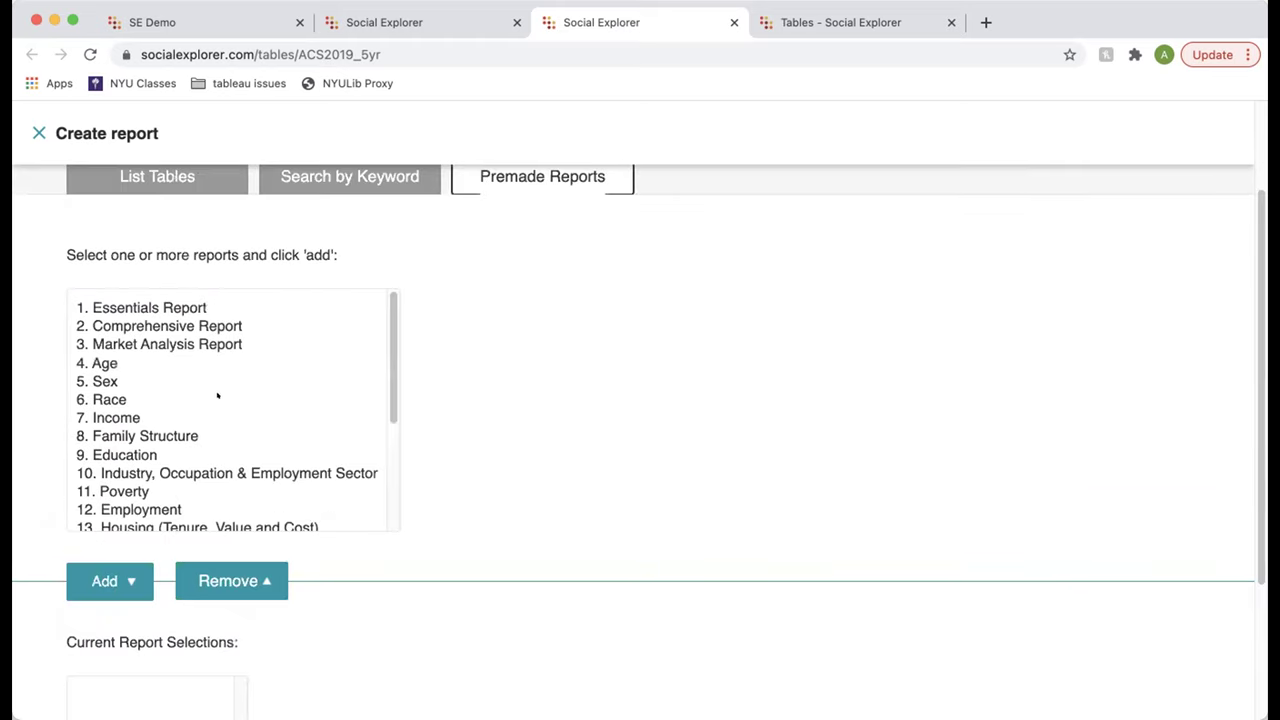
click(125, 400)
click(110, 581)
scroll(405, 560, down, 3)
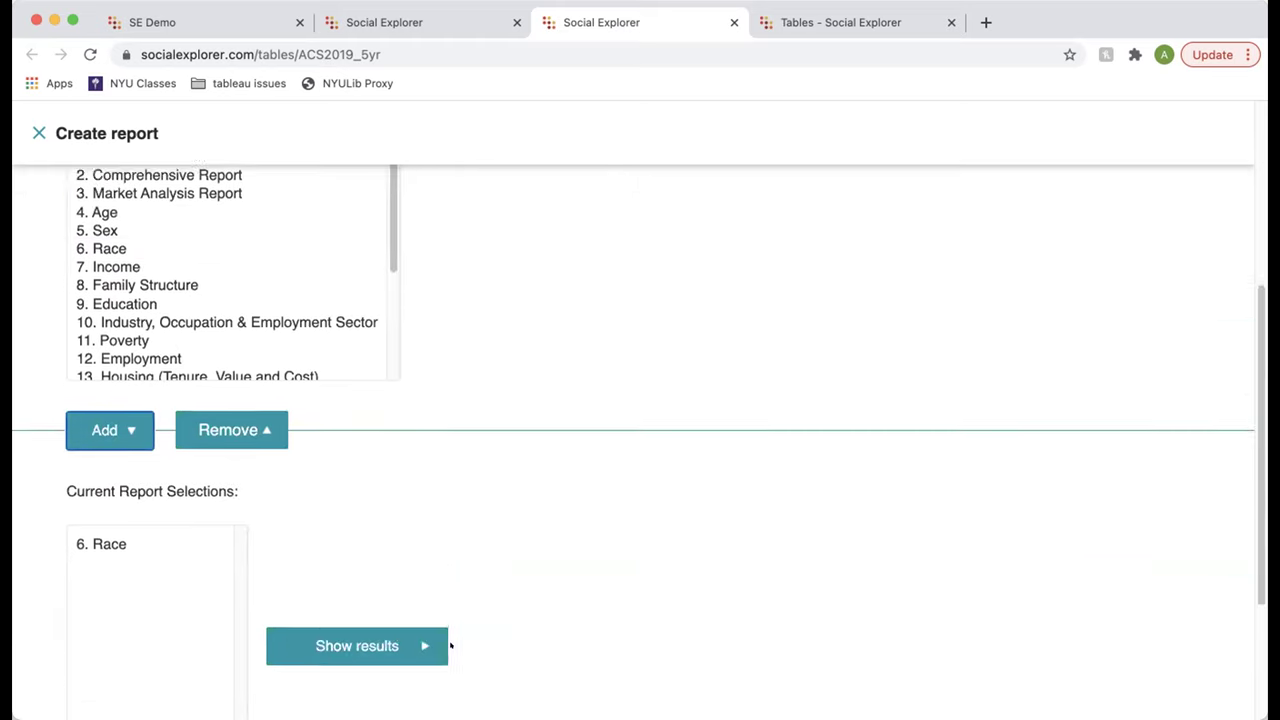
click(406, 562)
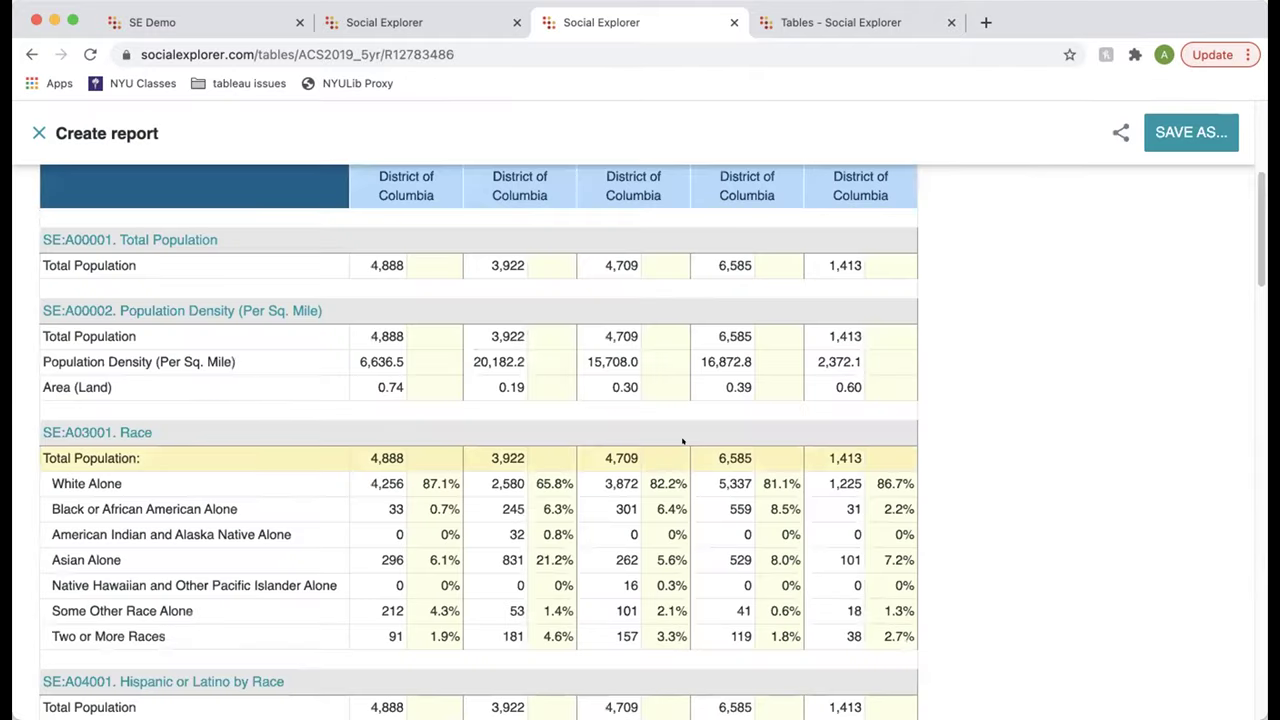
scroll(683, 441, up, 5)
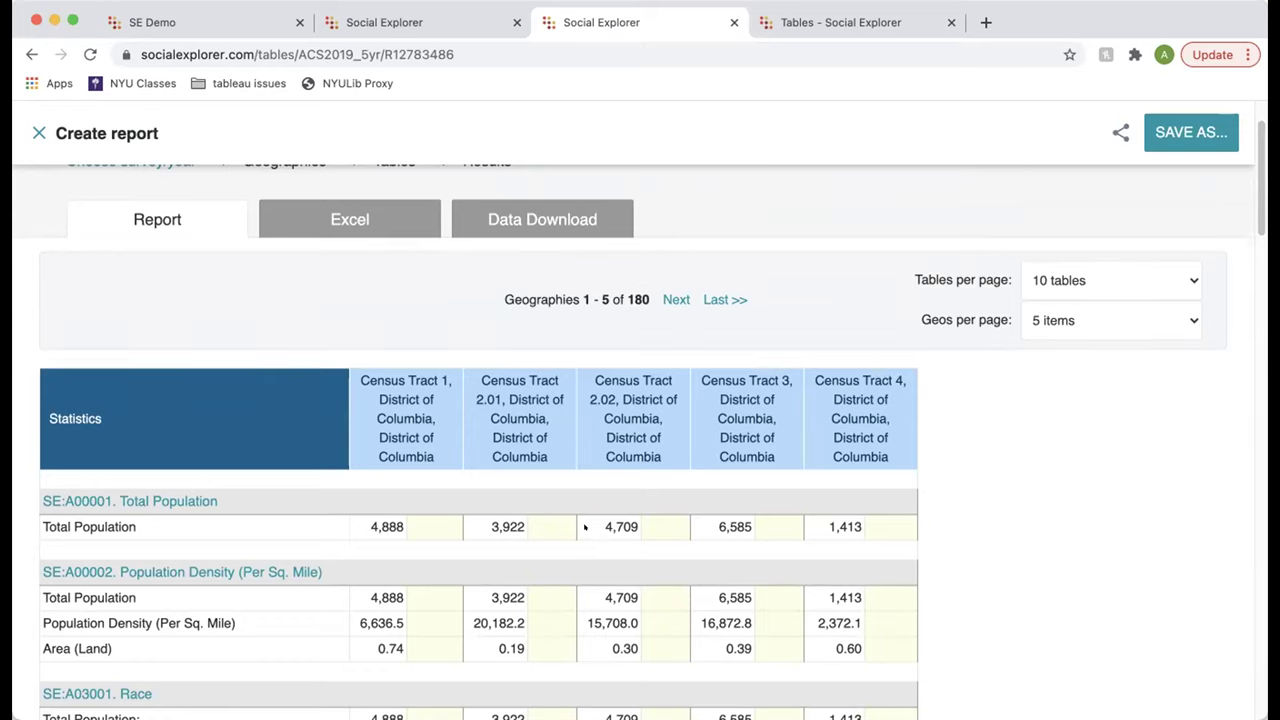
scroll(585, 527, up, 2)
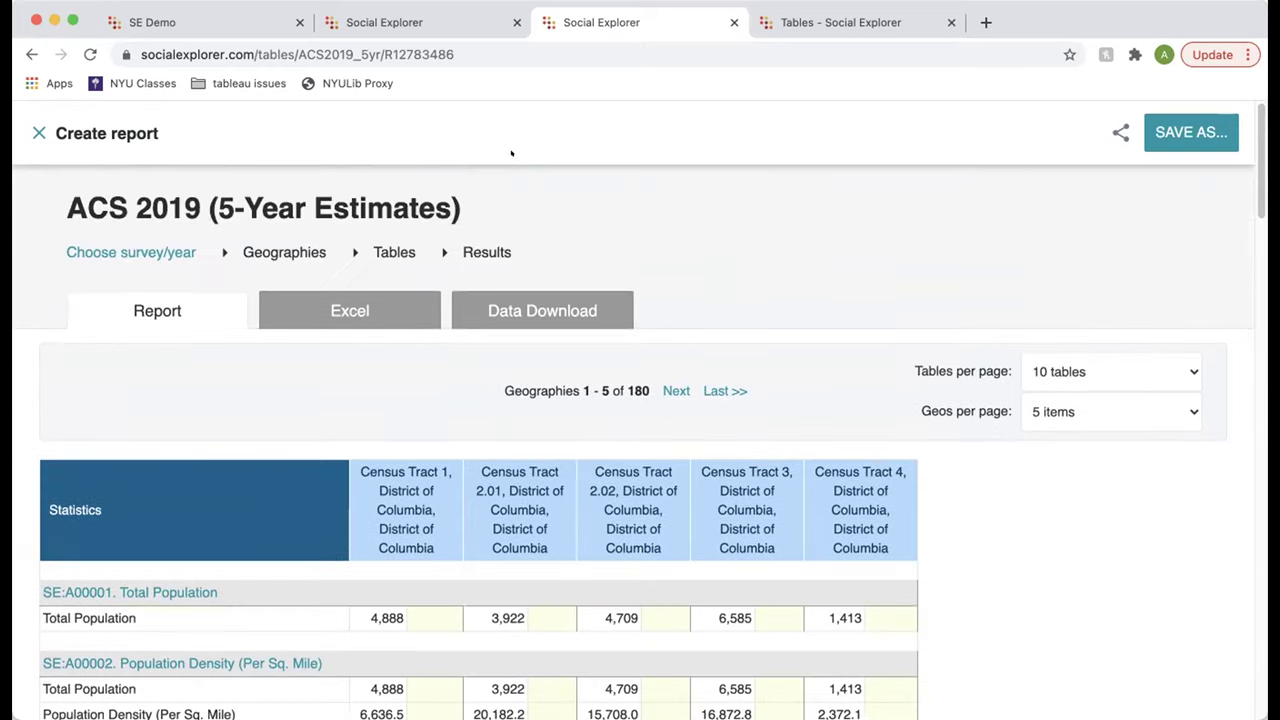
Step: Return to the SE Demo map and set its geography level to County
click(148, 22)
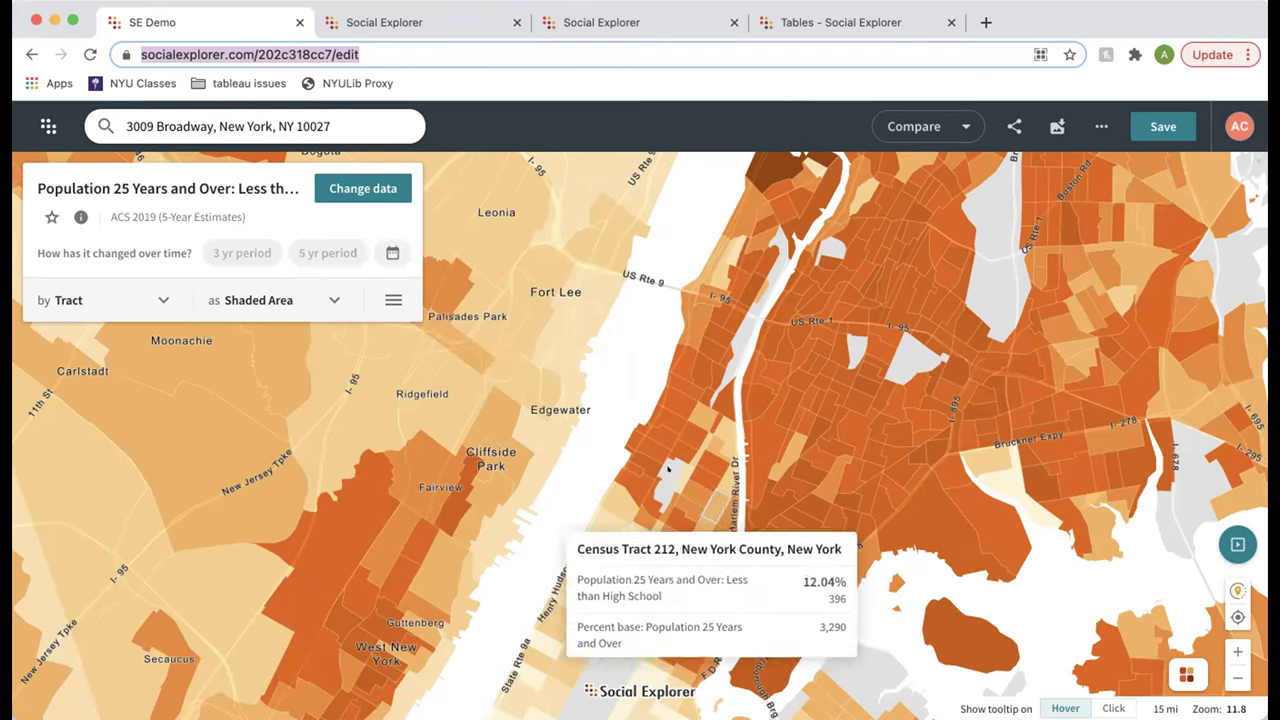
scroll(668, 470, down, 5)
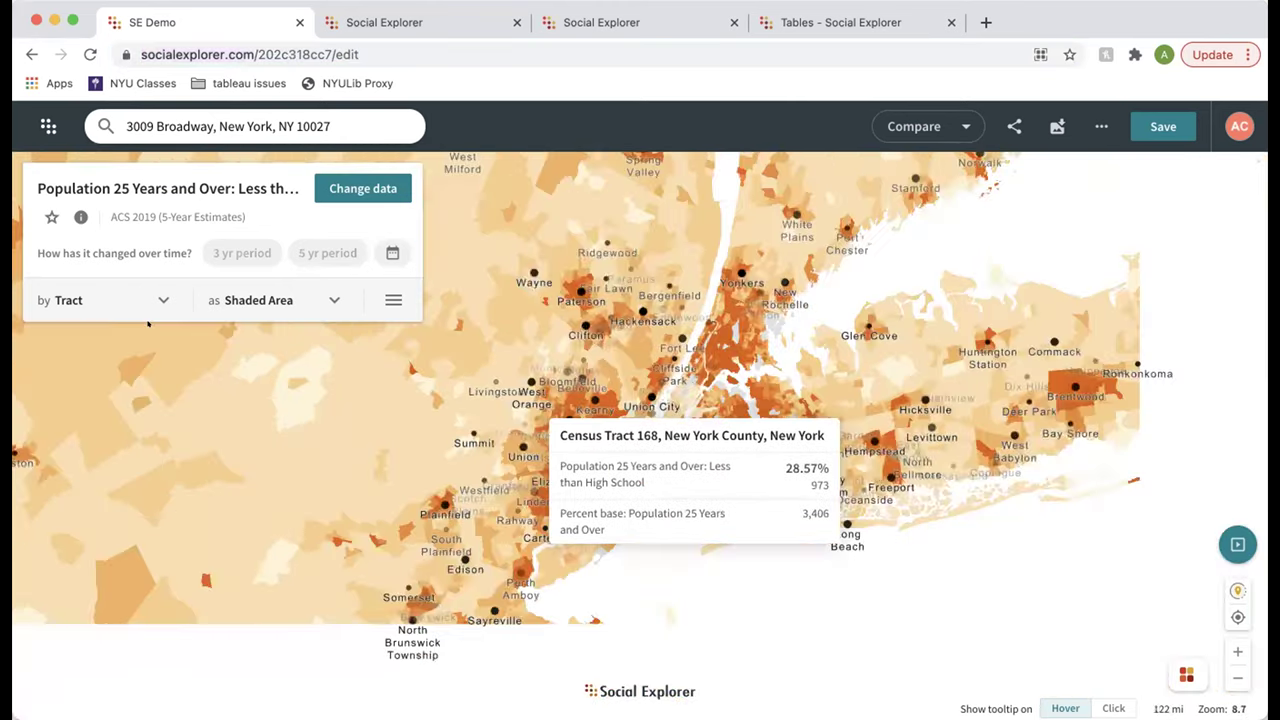
click(147, 316)
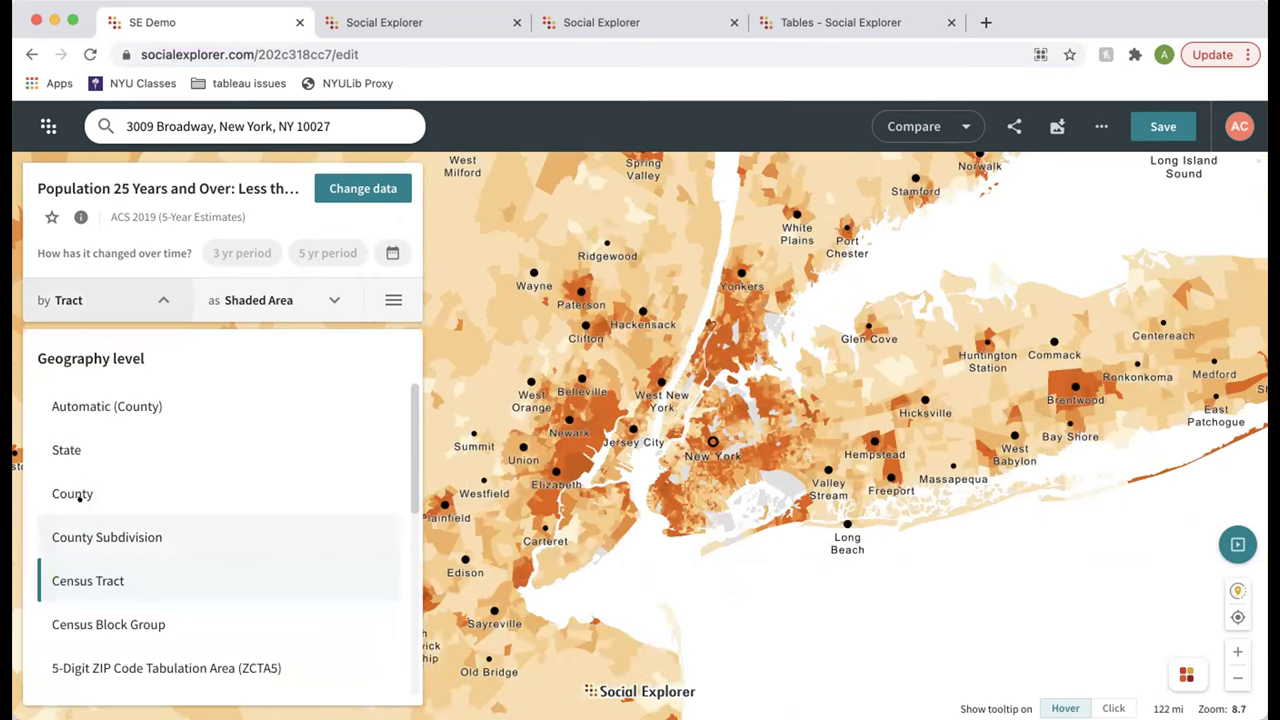
click(90, 493)
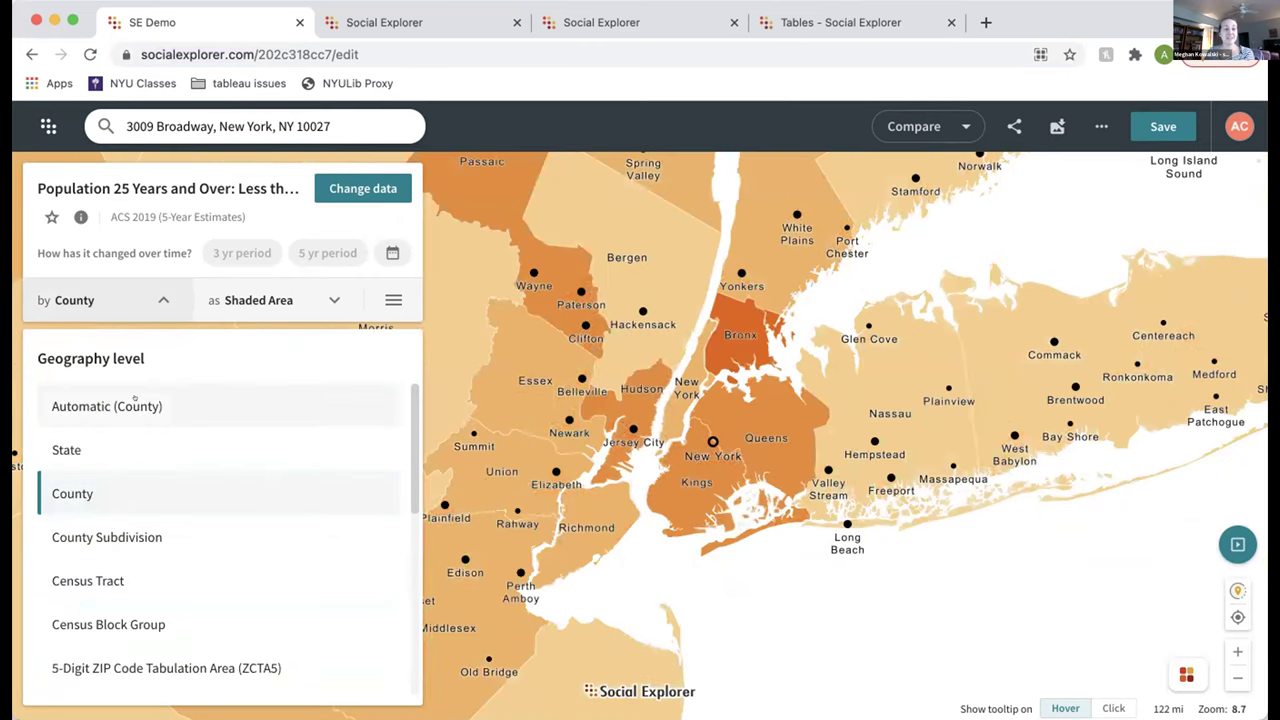
Step: Locate postal code 20008, DC on the map and dismiss its analysis options
click(203, 126)
triple_click(203, 126)
text(20008)
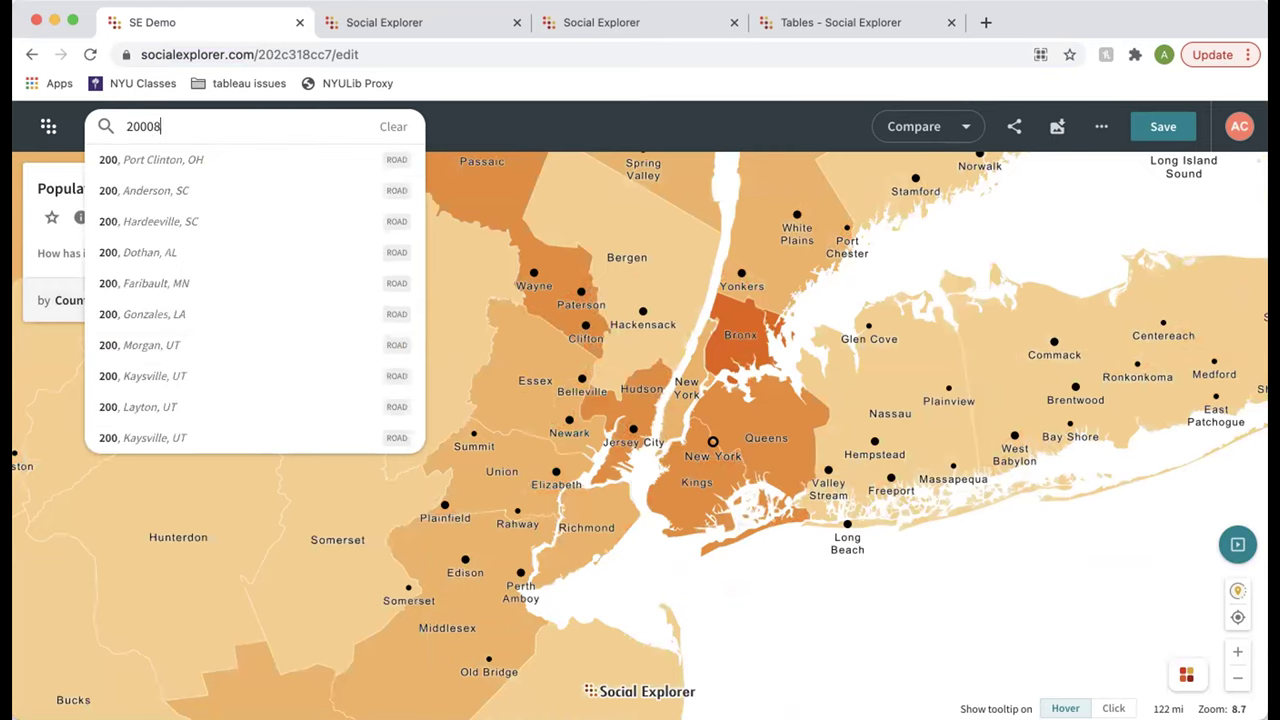
click(190, 159)
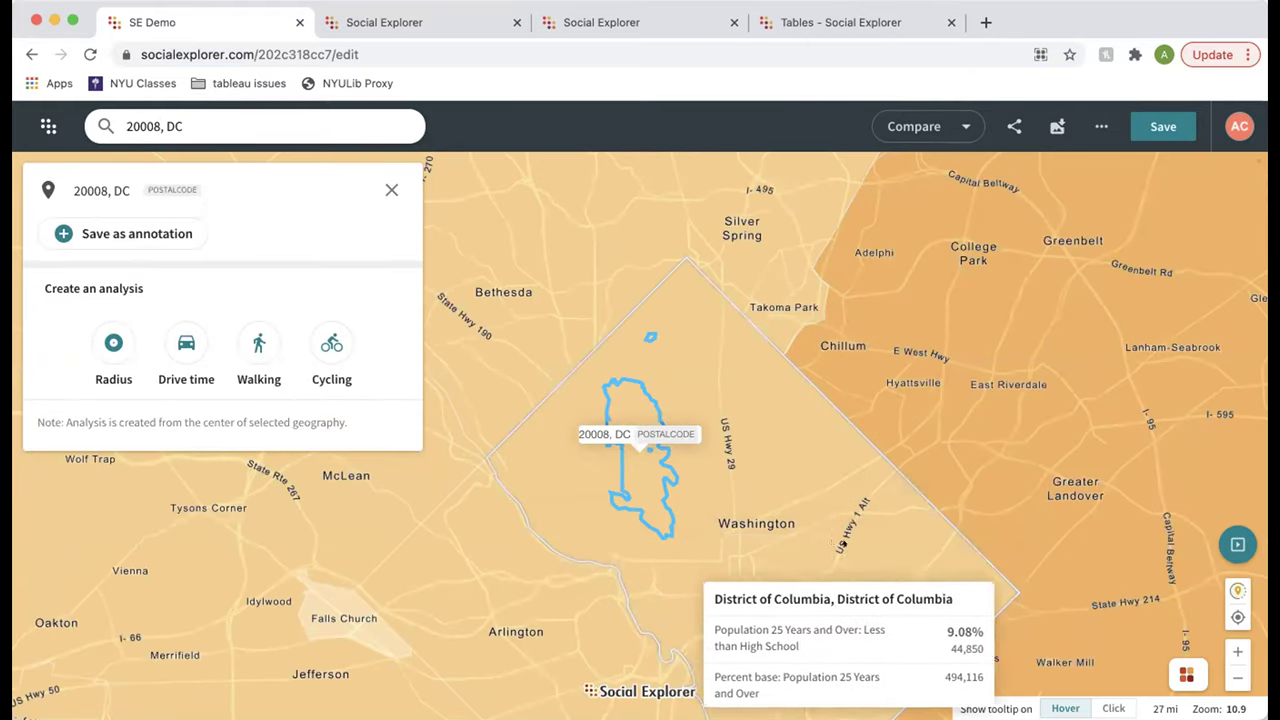
click(391, 190)
Step: Set the map's geography level to Census Tract for the Washington area
click(150, 310)
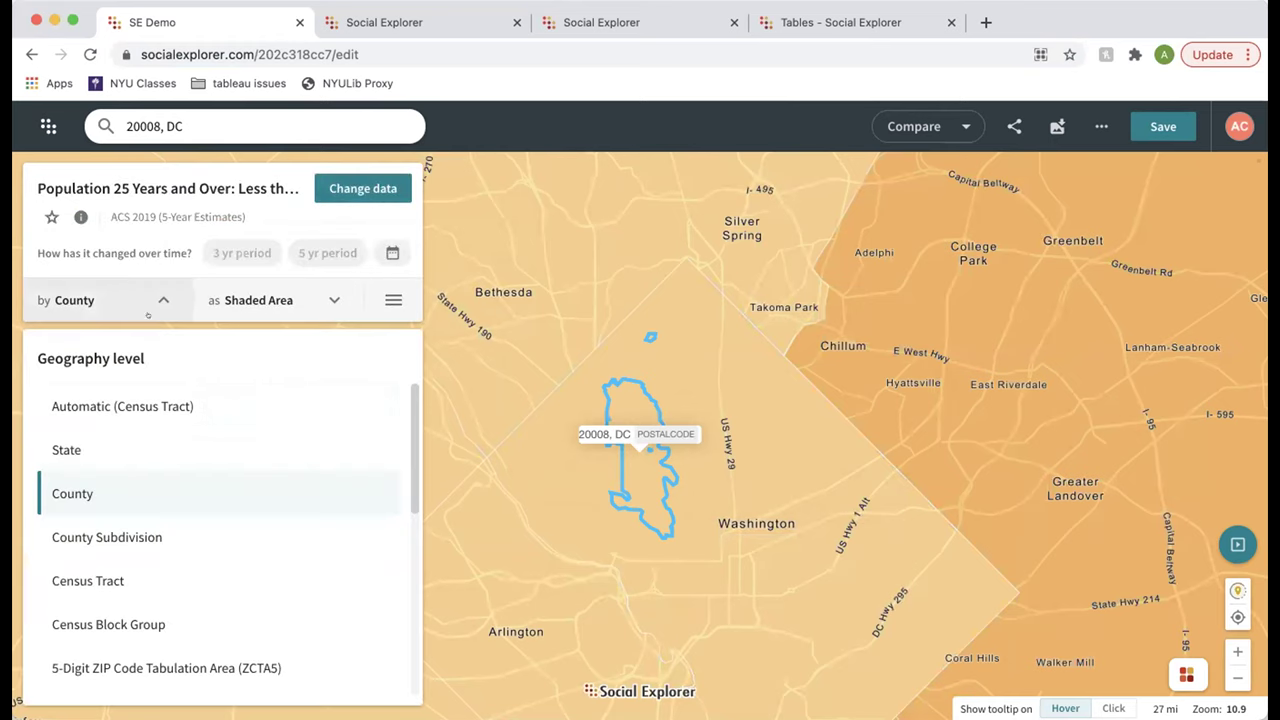
click(104, 580)
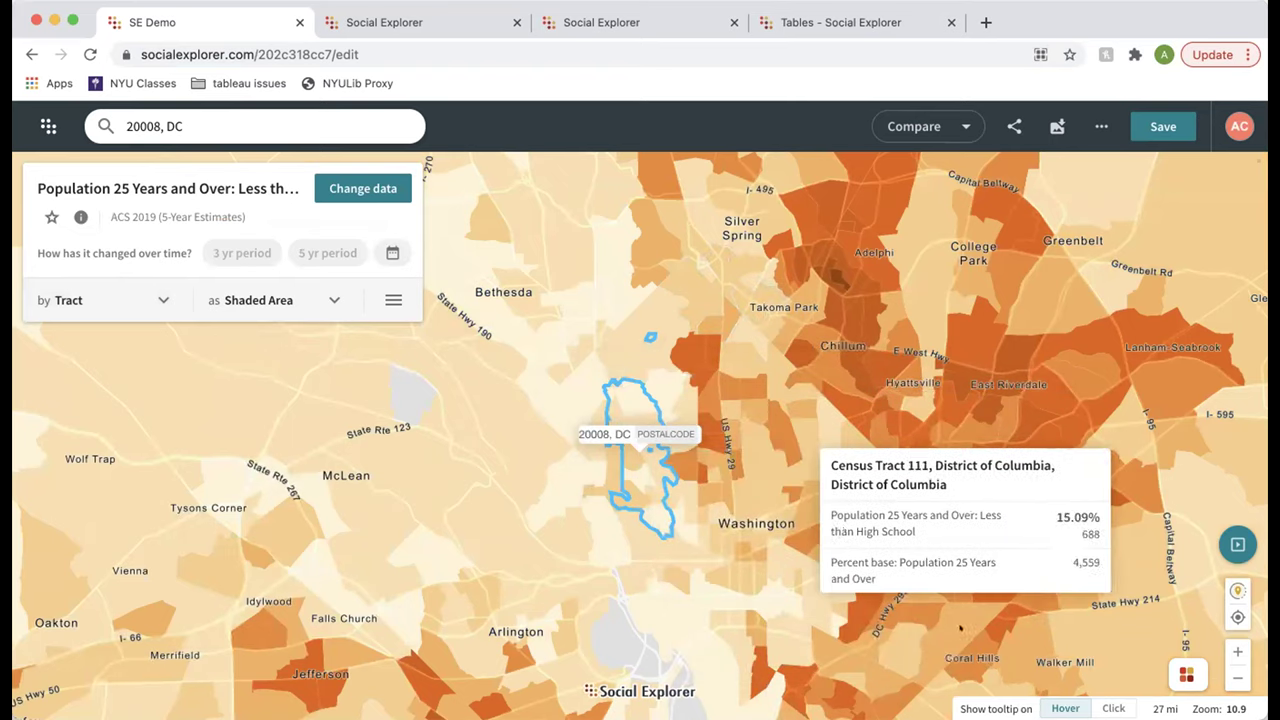
scroll(843, 517, down, 3)
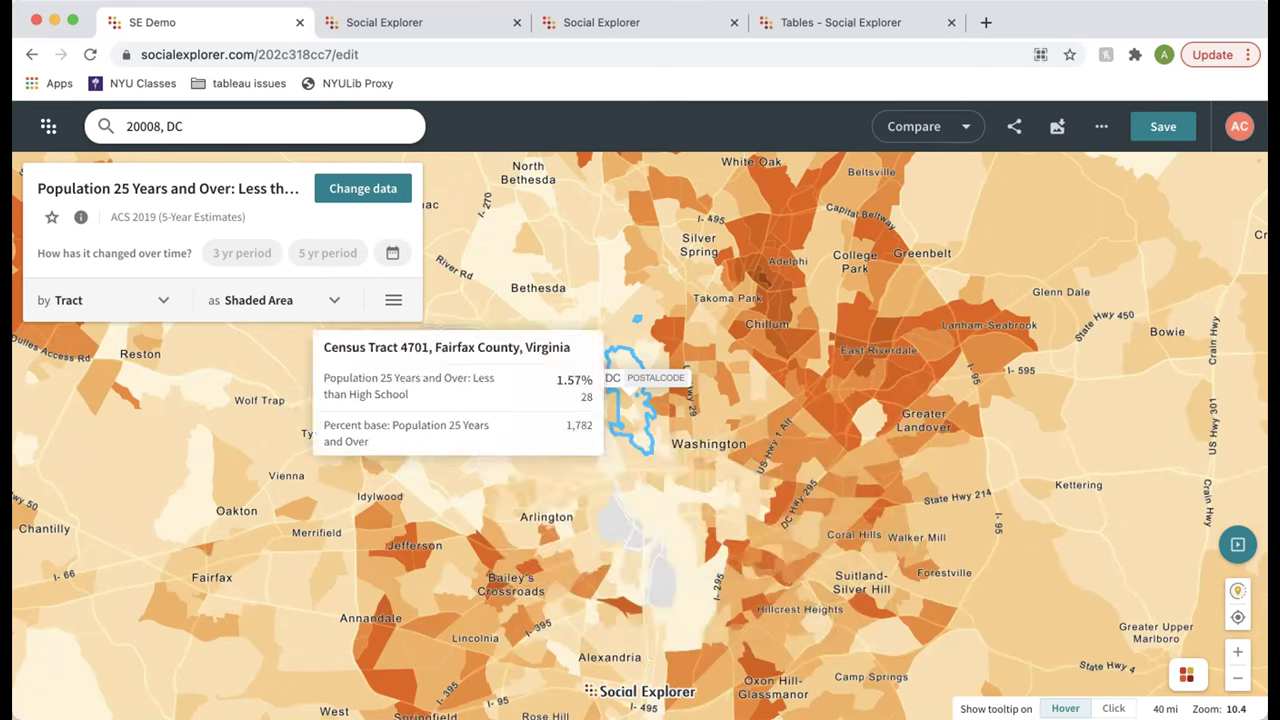
Step: Locate the state-level District of Columbia on the map and dismiss its location details
click(233, 121)
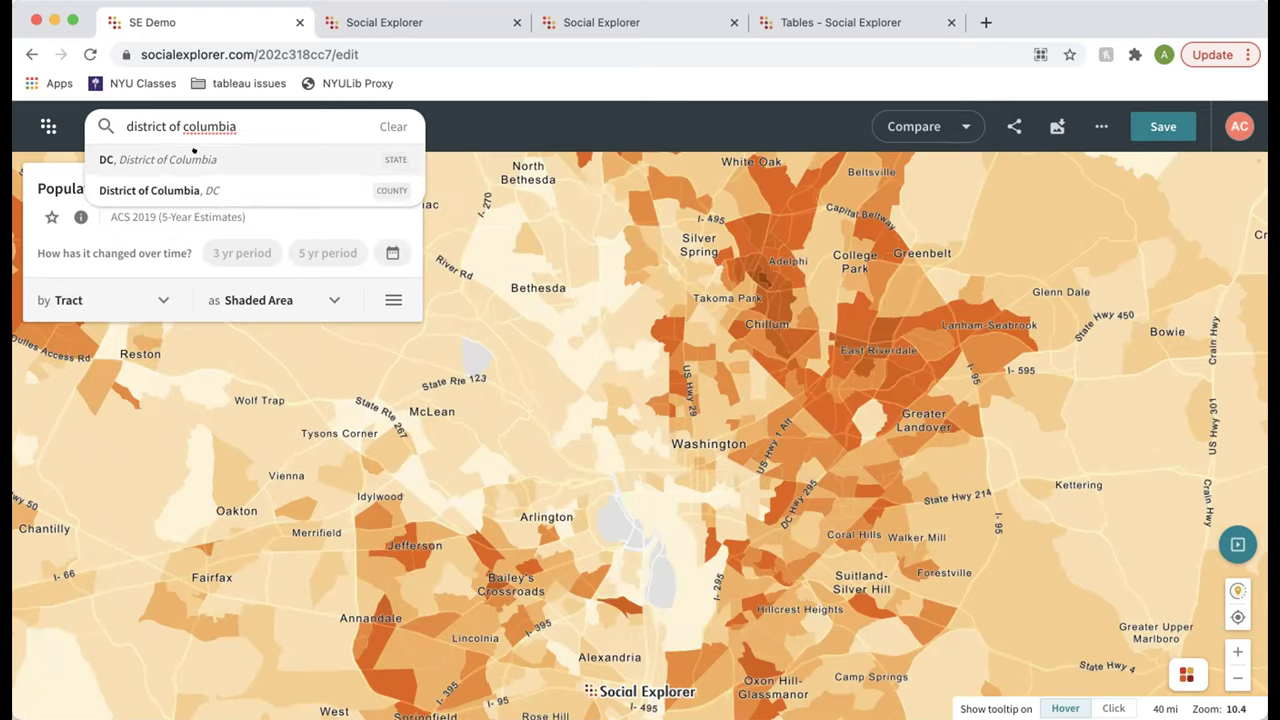
click(203, 159)
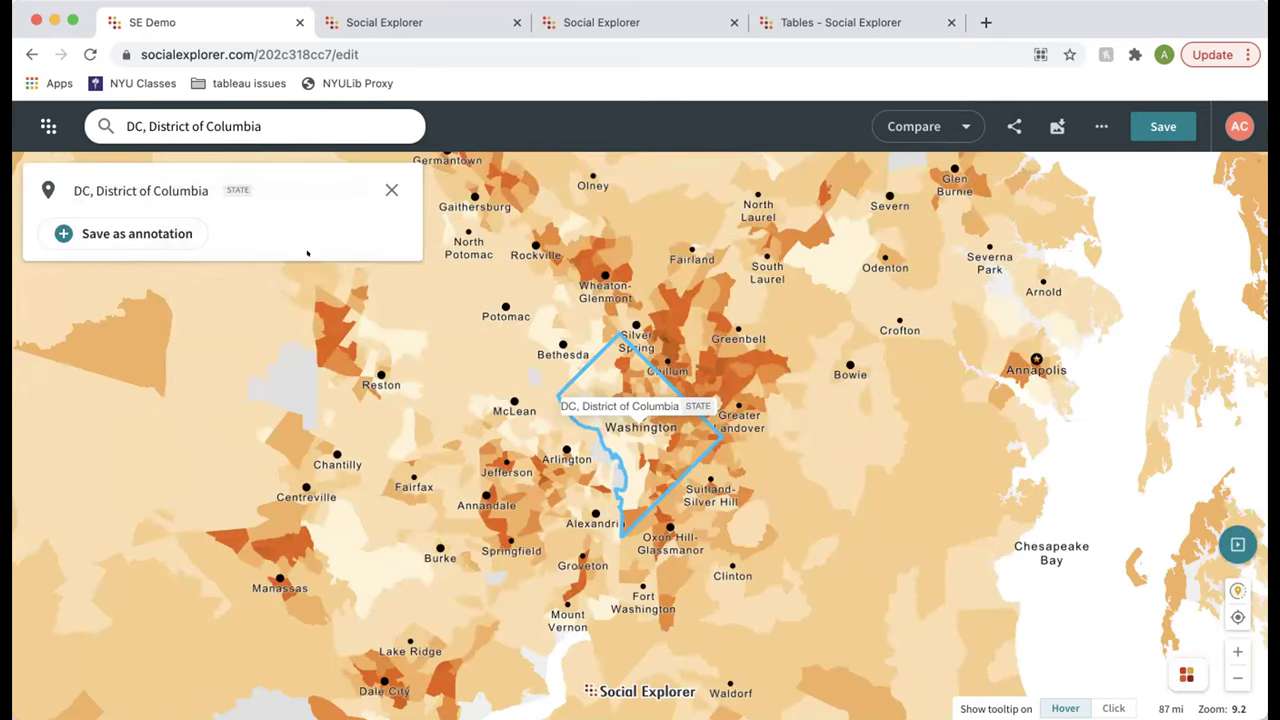
click(391, 190)
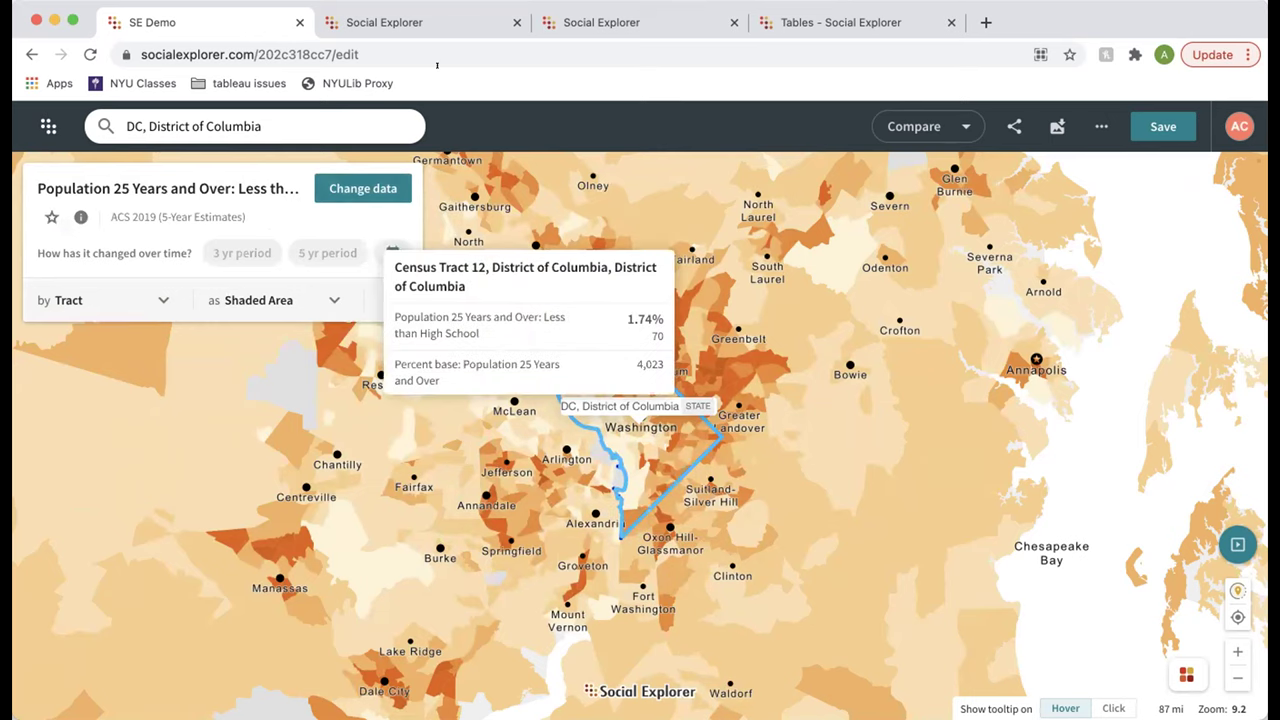
Step: Clear the location search and highlight the District of Columbia boundary on the map
click(317, 121)
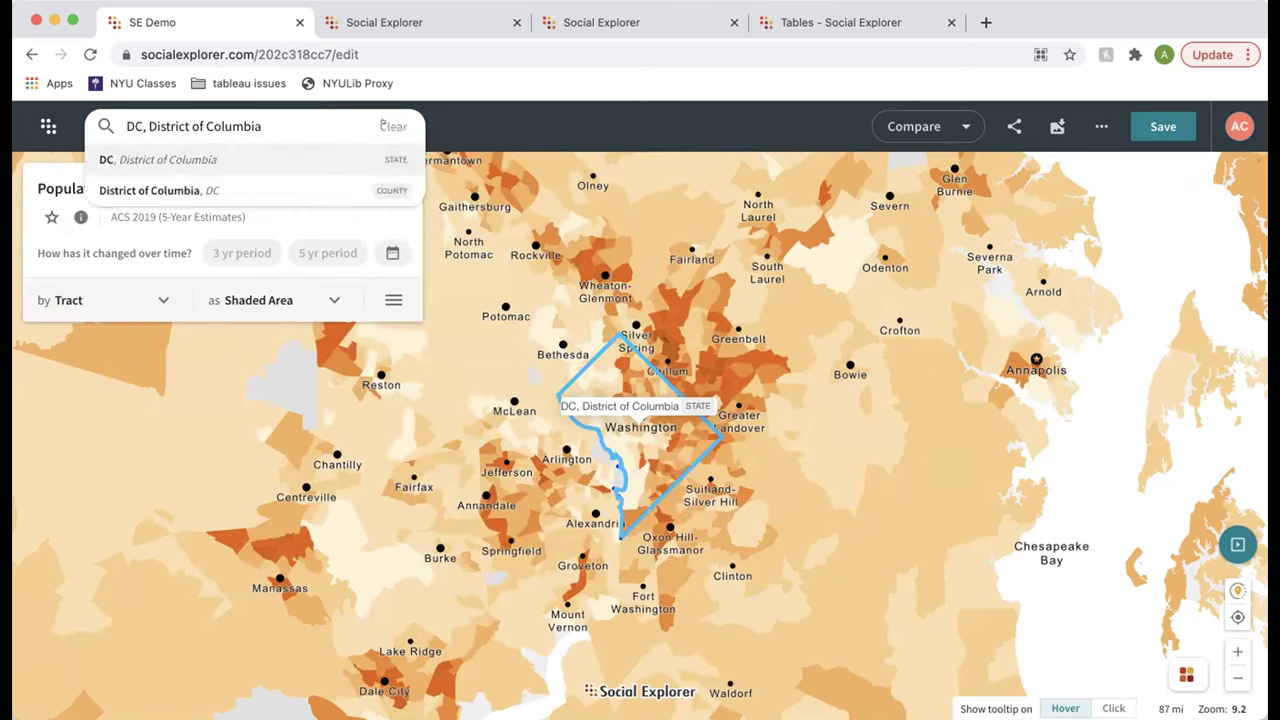
click(386, 125)
click(585, 383)
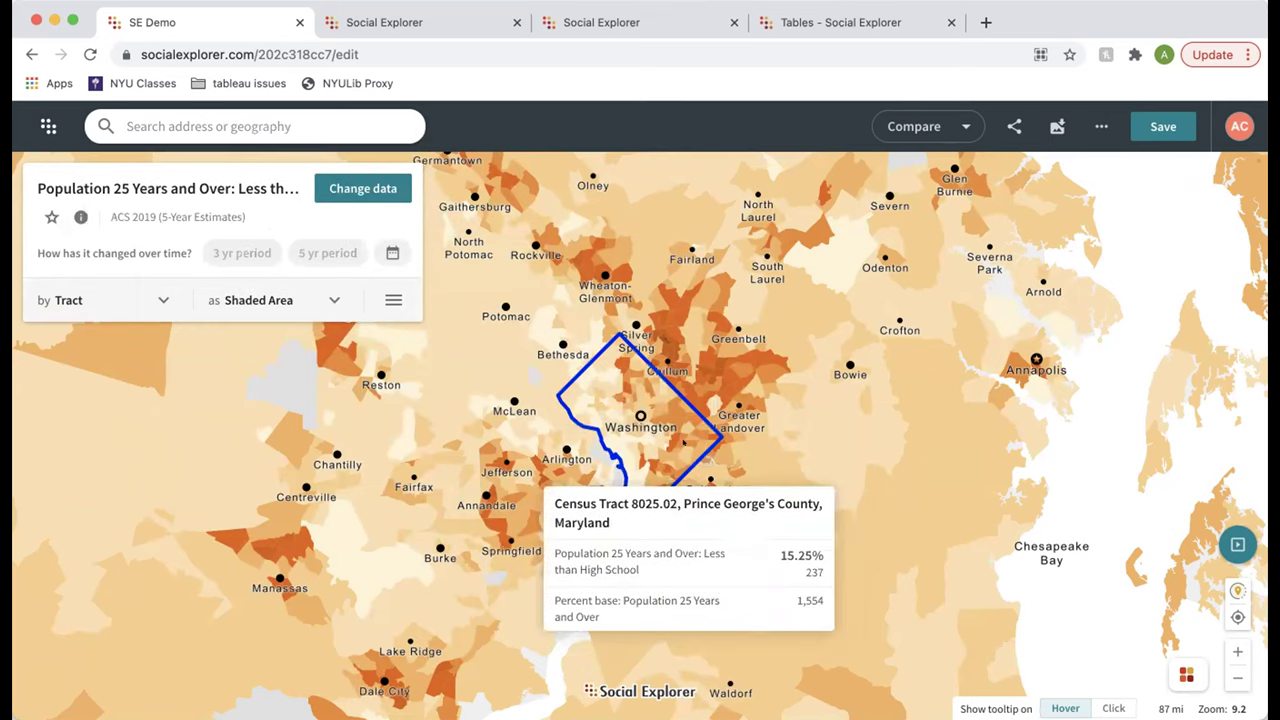
scroll(648, 450, up, 2)
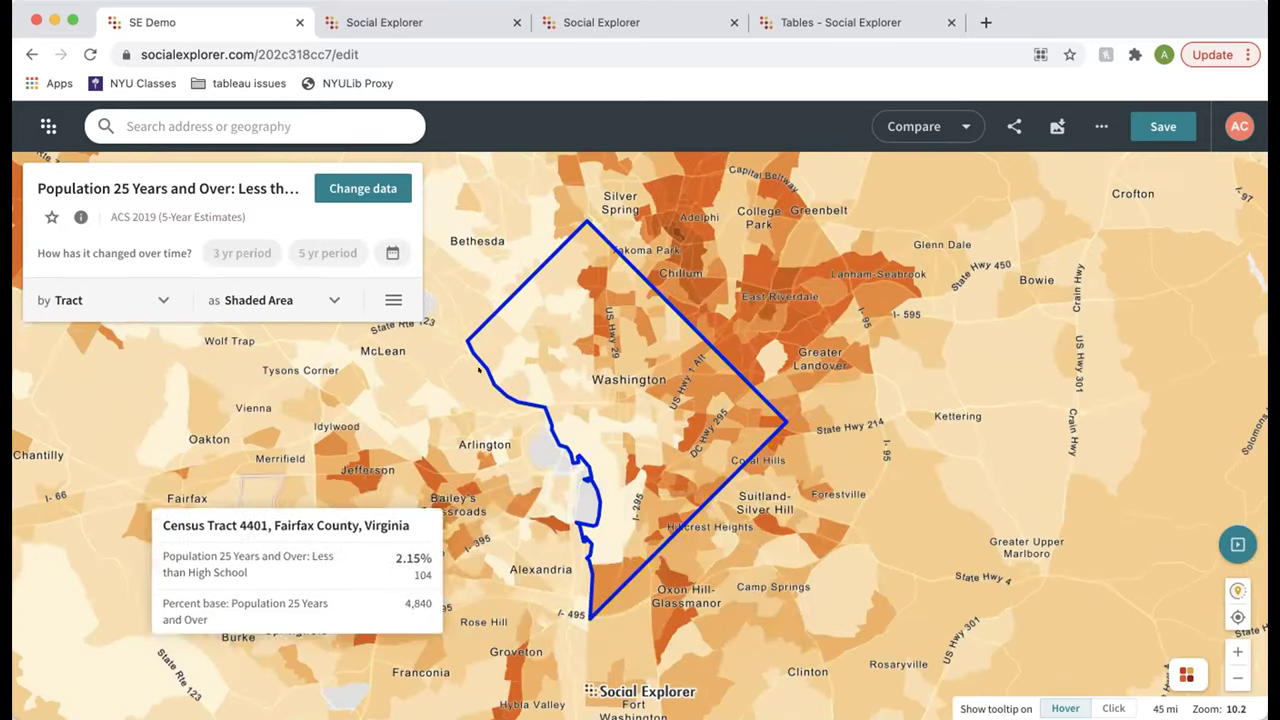
Step: Set the map's geography level to Automatic and view the whole United States by state
click(120, 300)
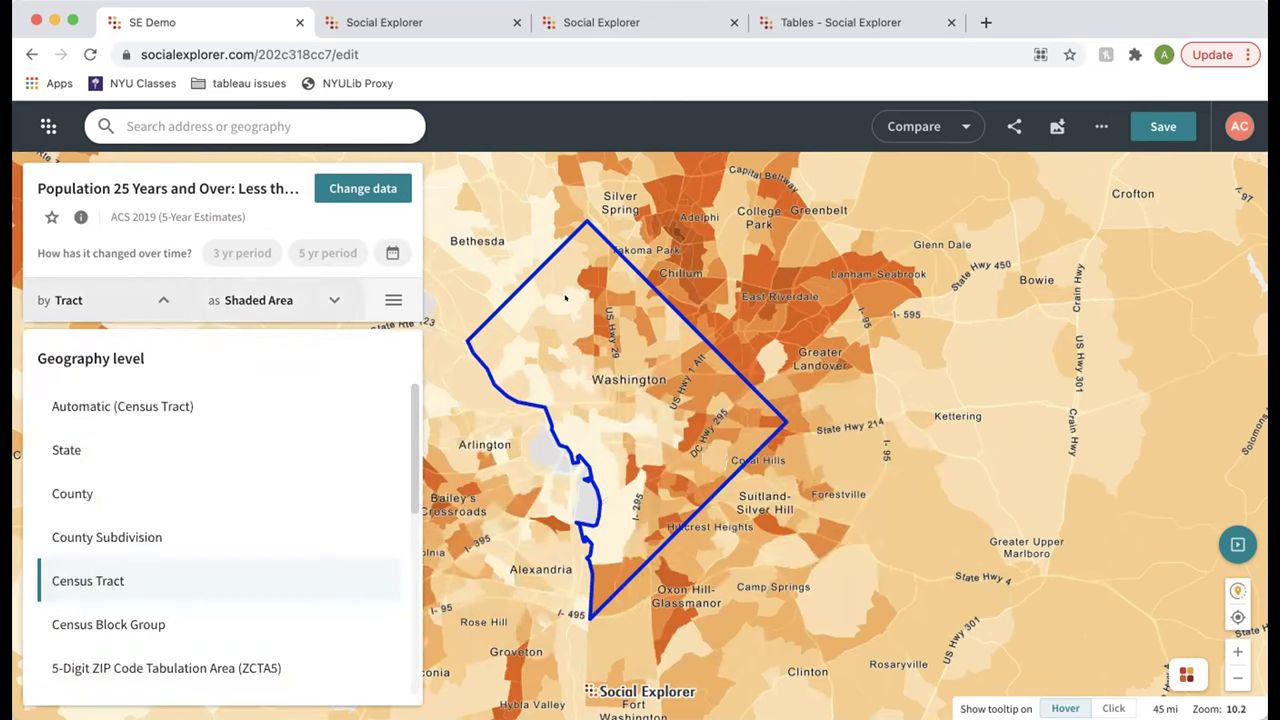
click(160, 300)
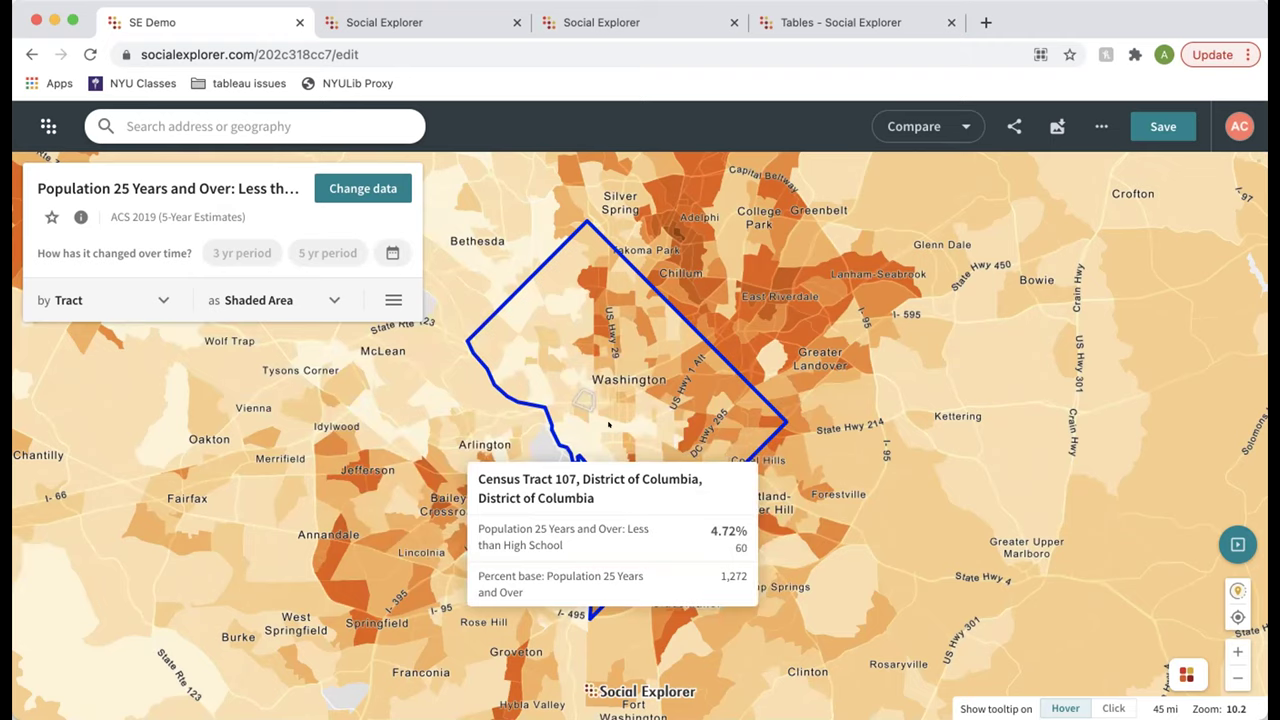
scroll(608, 425, down, 5)
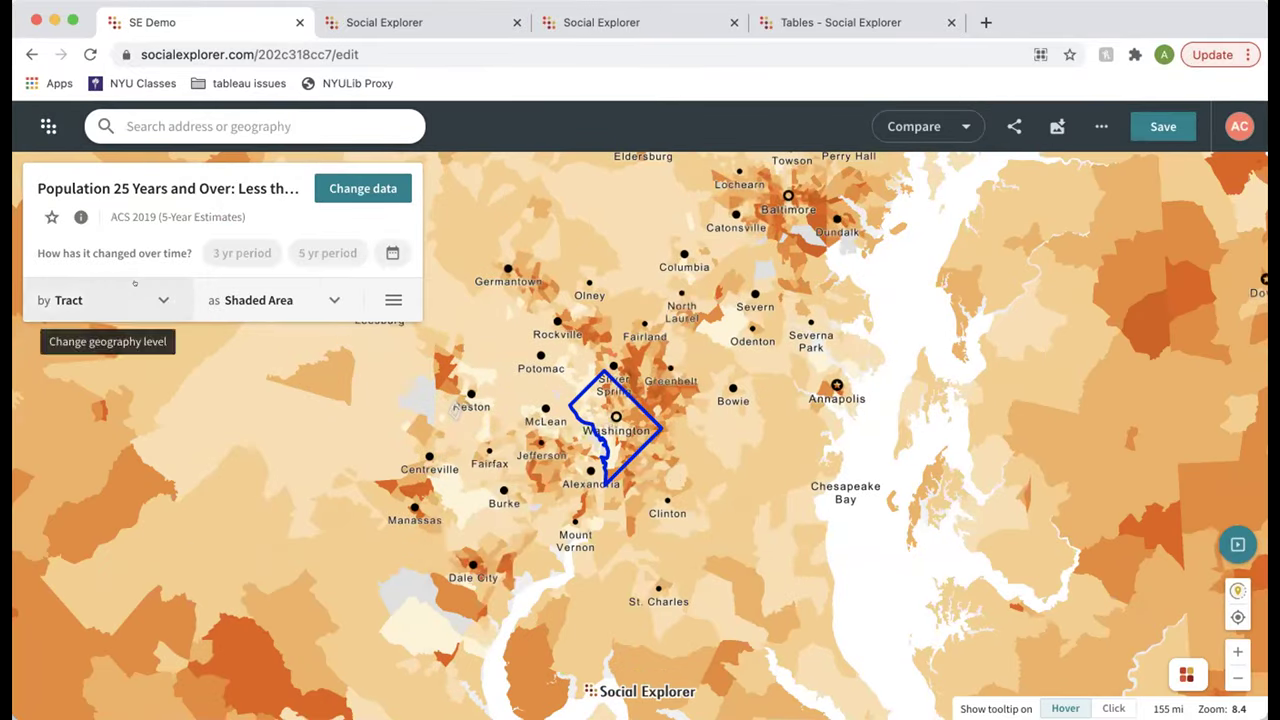
click(110, 300)
click(110, 406)
scroll(551, 499, down, 8)
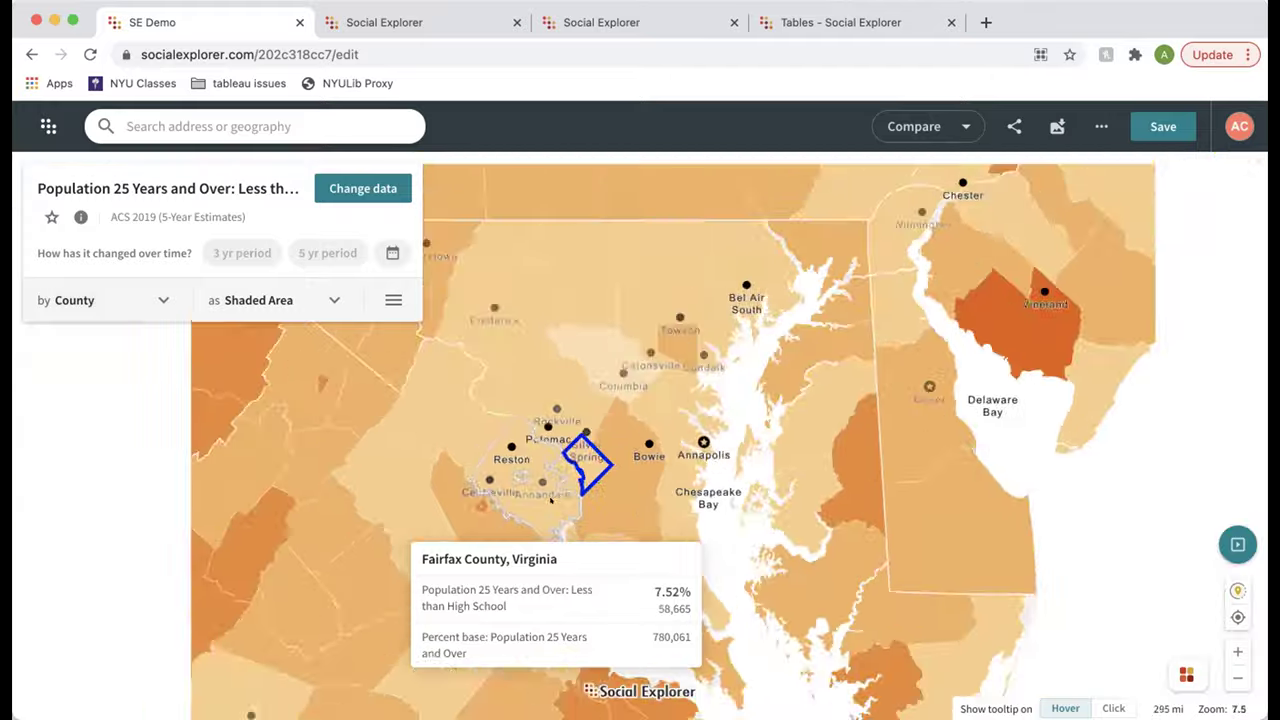
scroll(537, 484, down, 3)
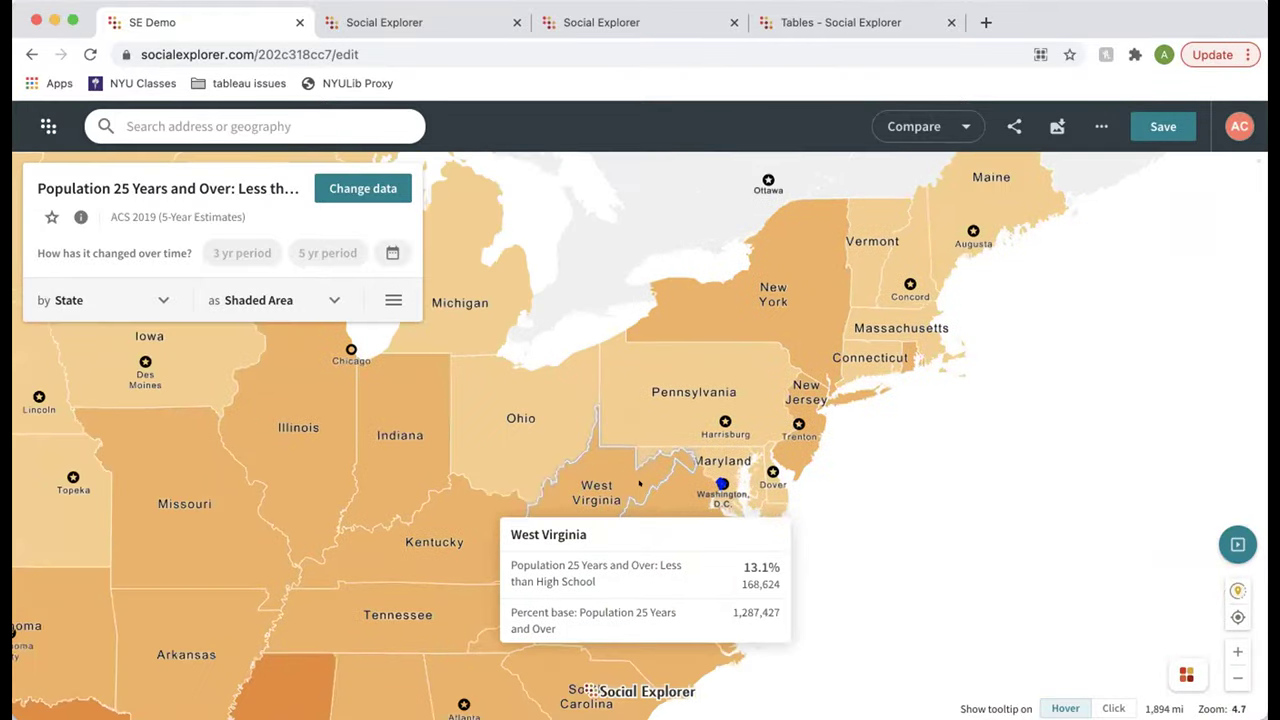
scroll(744, 497, down, 3)
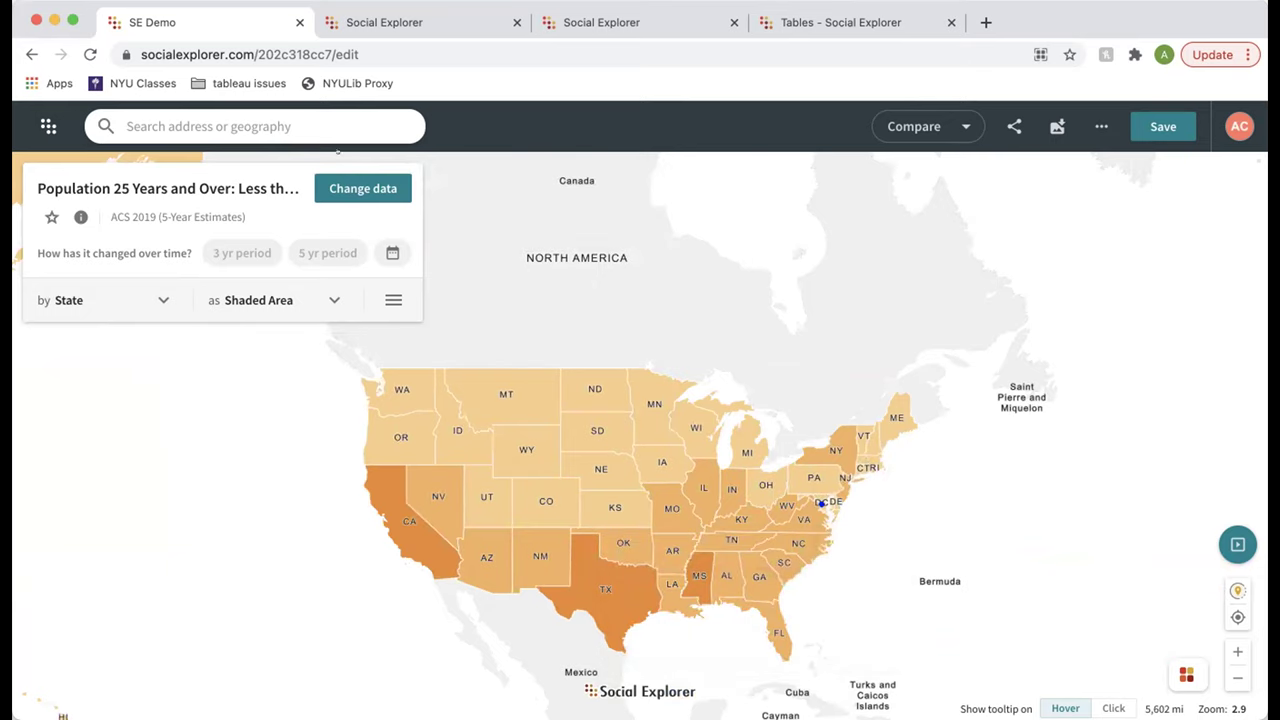
Step: Change the mapped data to White (Non hispanic) total population from the 2020 Black Lives Matter Protests category
click(352, 184)
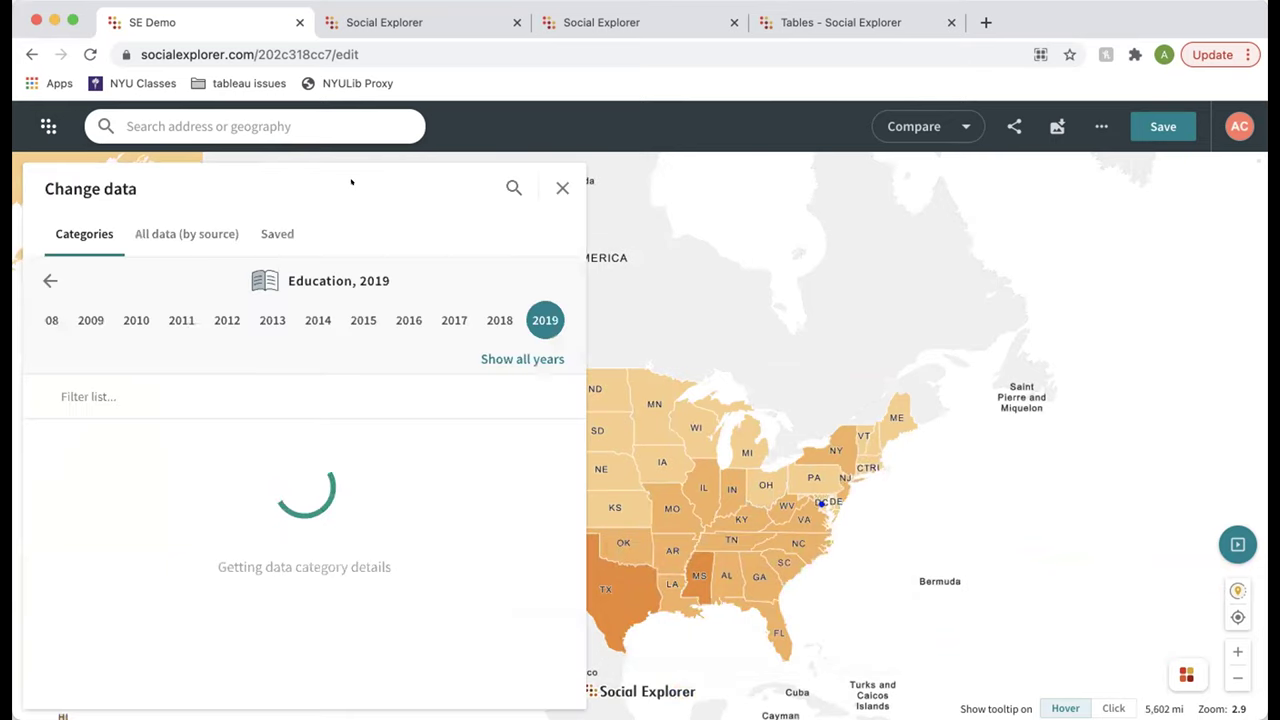
click(47, 279)
click(436, 290)
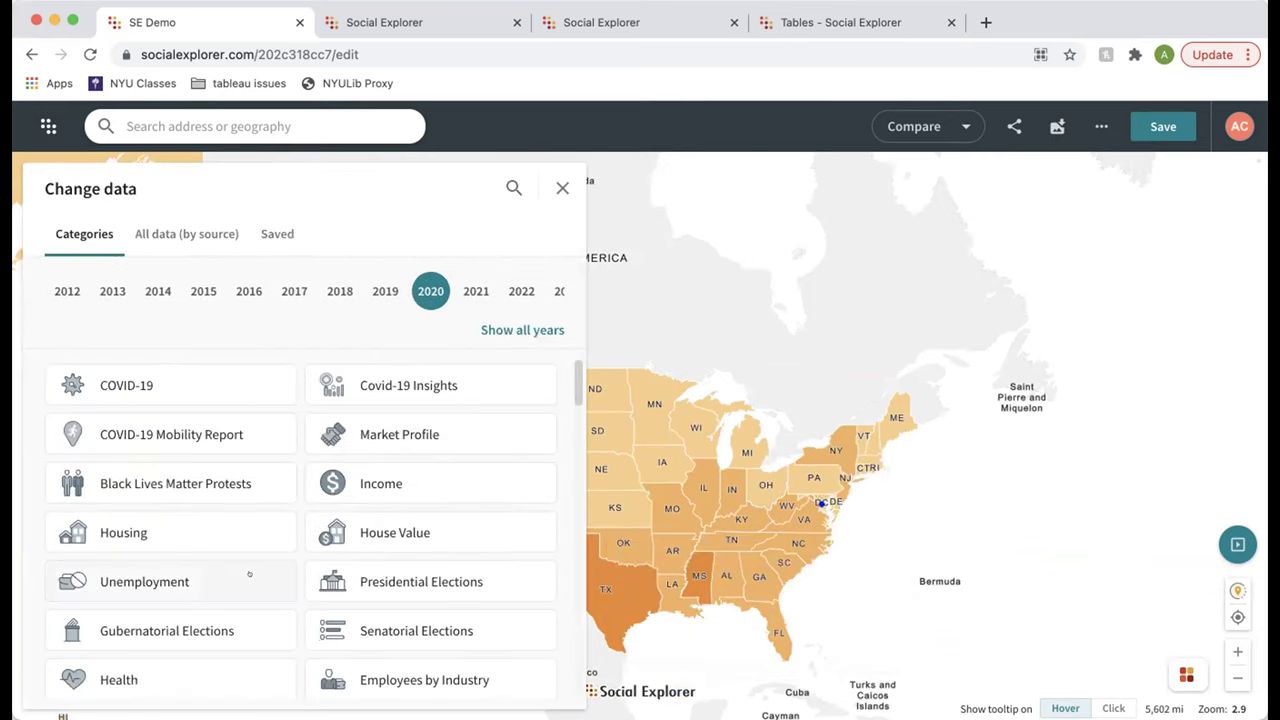
click(208, 484)
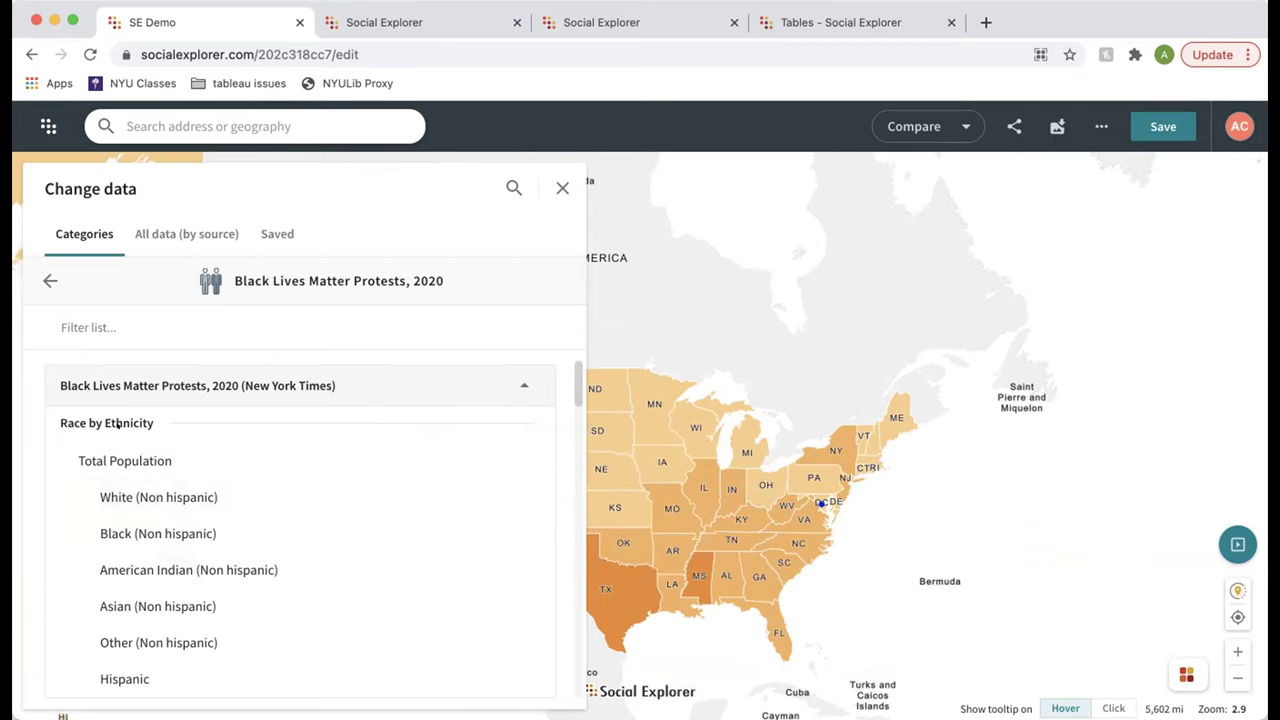
click(250, 487)
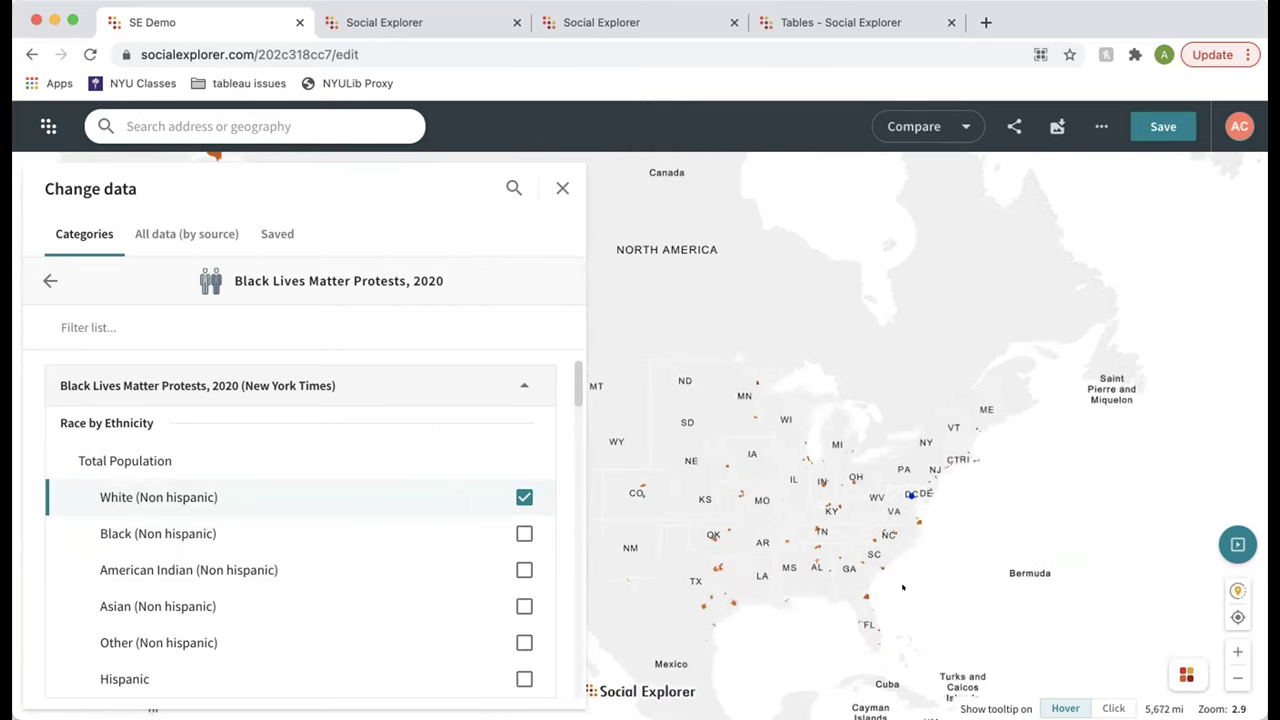
click(902, 588)
scroll(828, 558, up, 3)
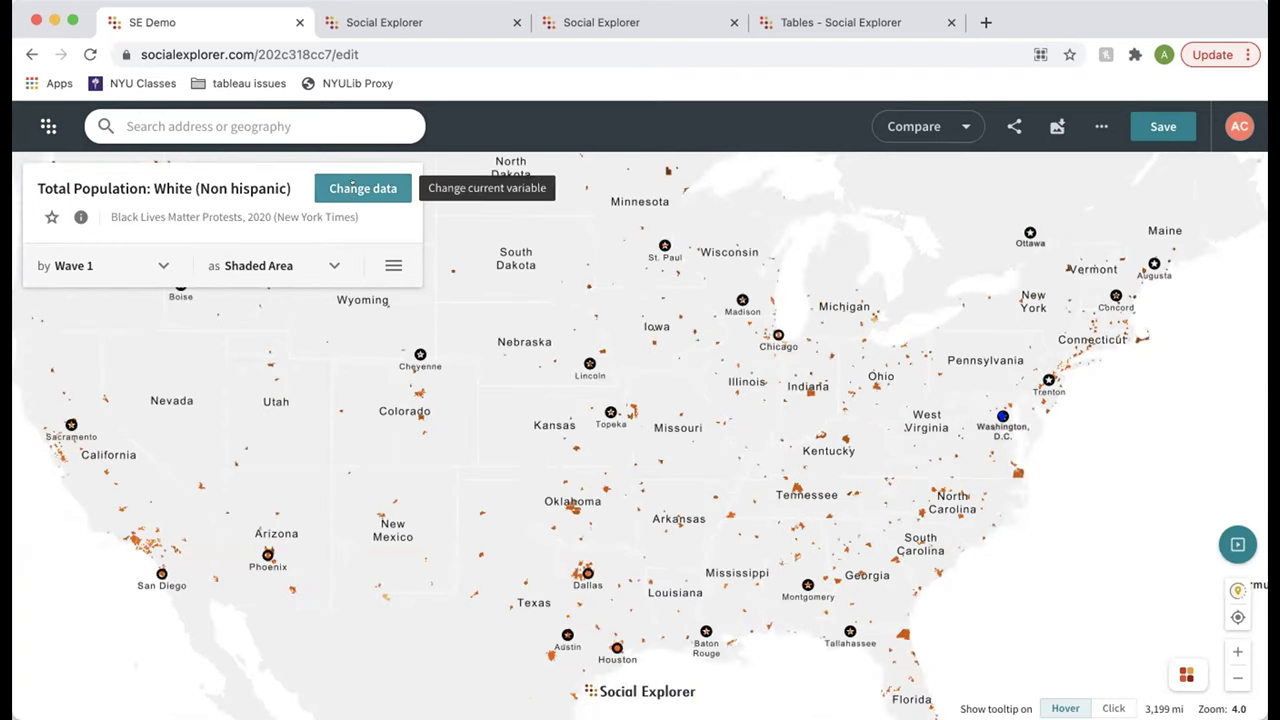
Step: Change the mapped data to Not Hispanic White under Full Time Sworn Officers 2007 in the Black Lives Matter Protests, 2020 category
click(352, 186)
scroll(311, 591, down, 3)
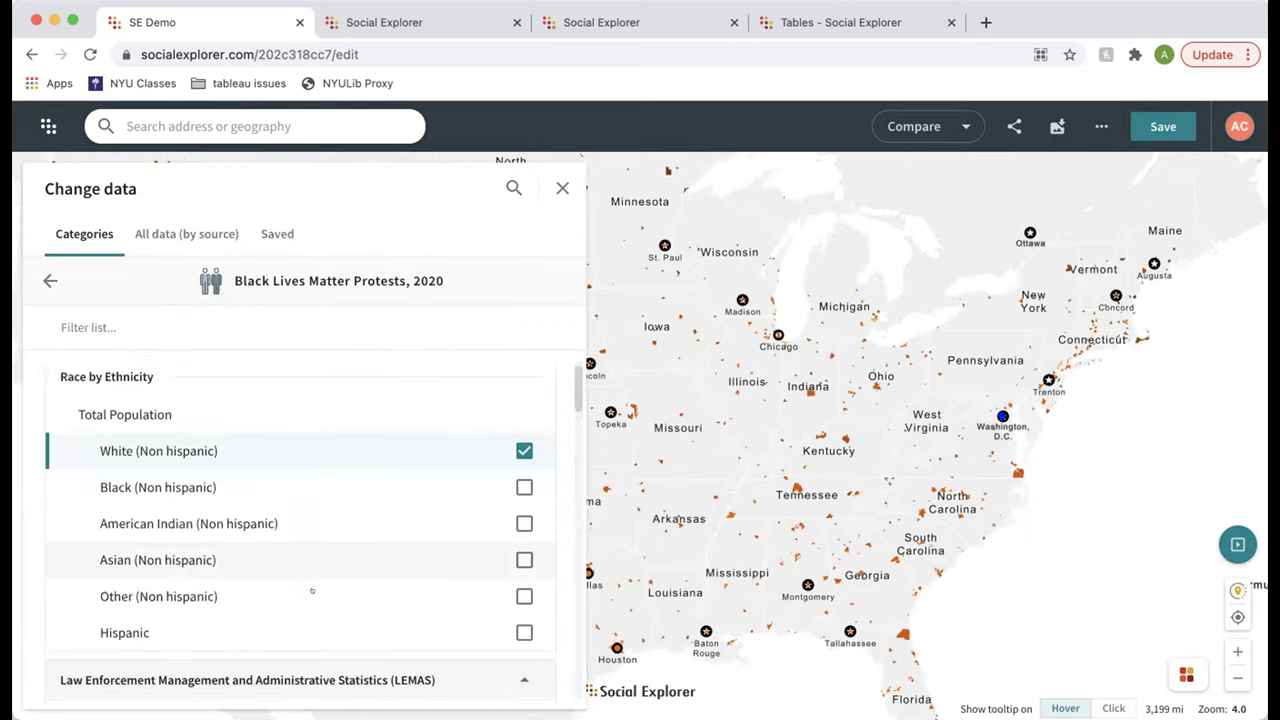
scroll(311, 590, down, 3)
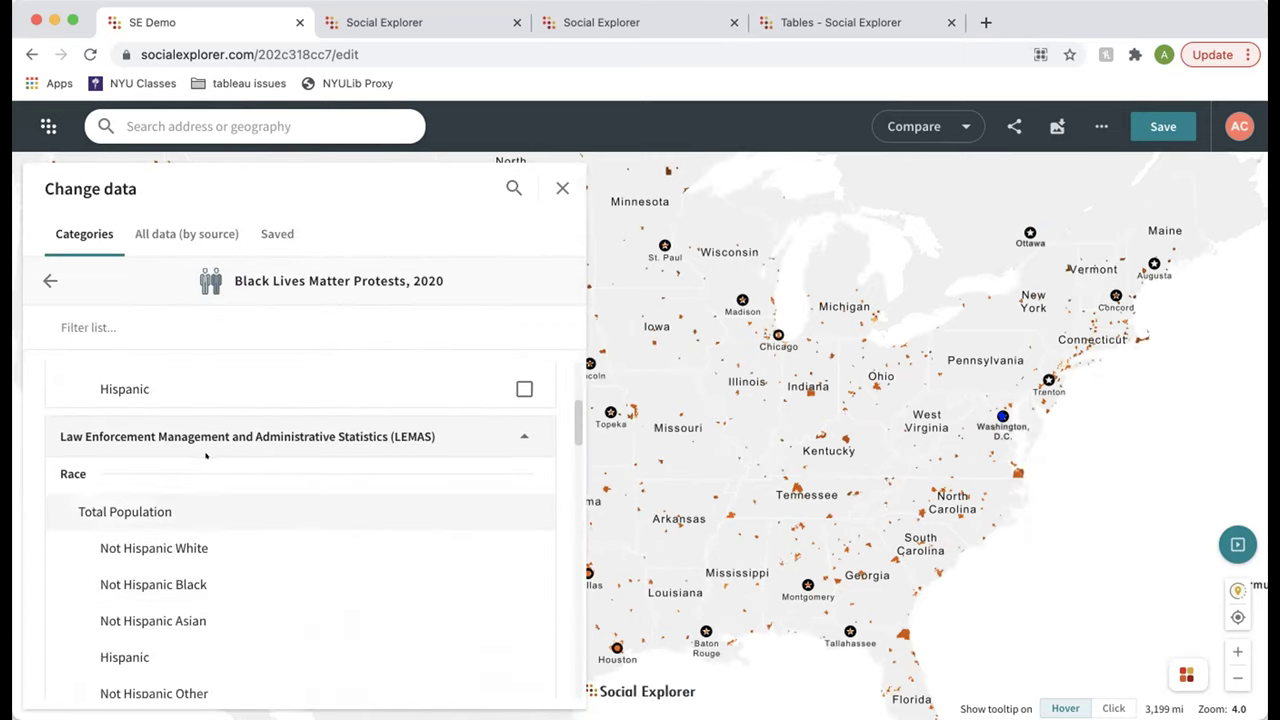
scroll(230, 510, down, 8)
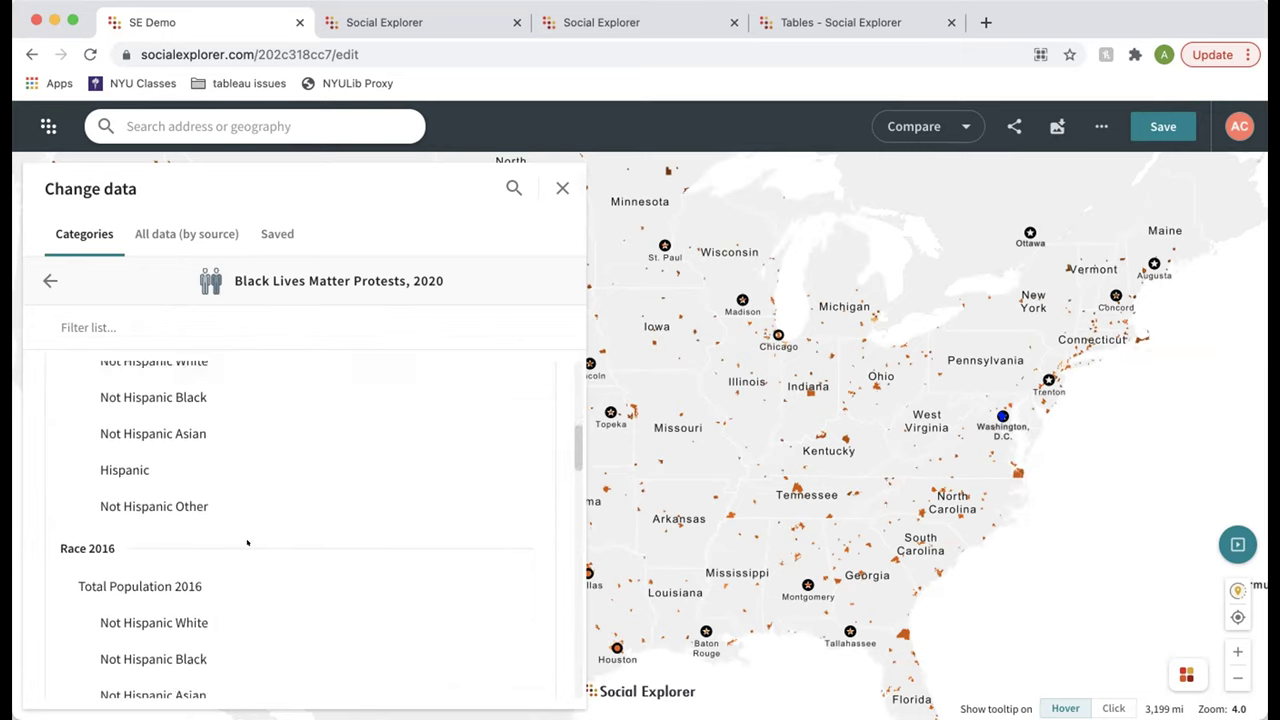
scroll(247, 542, down, 10)
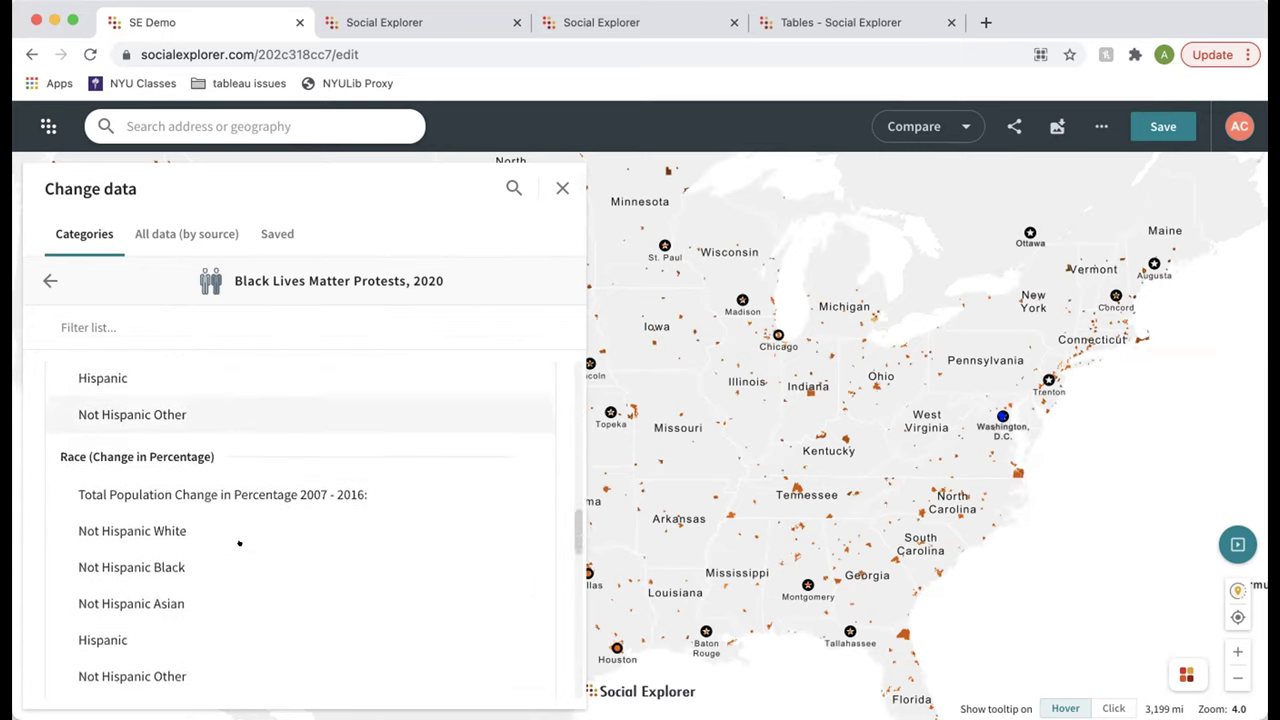
scroll(247, 542, down, 4)
scroll(247, 542, up, 7)
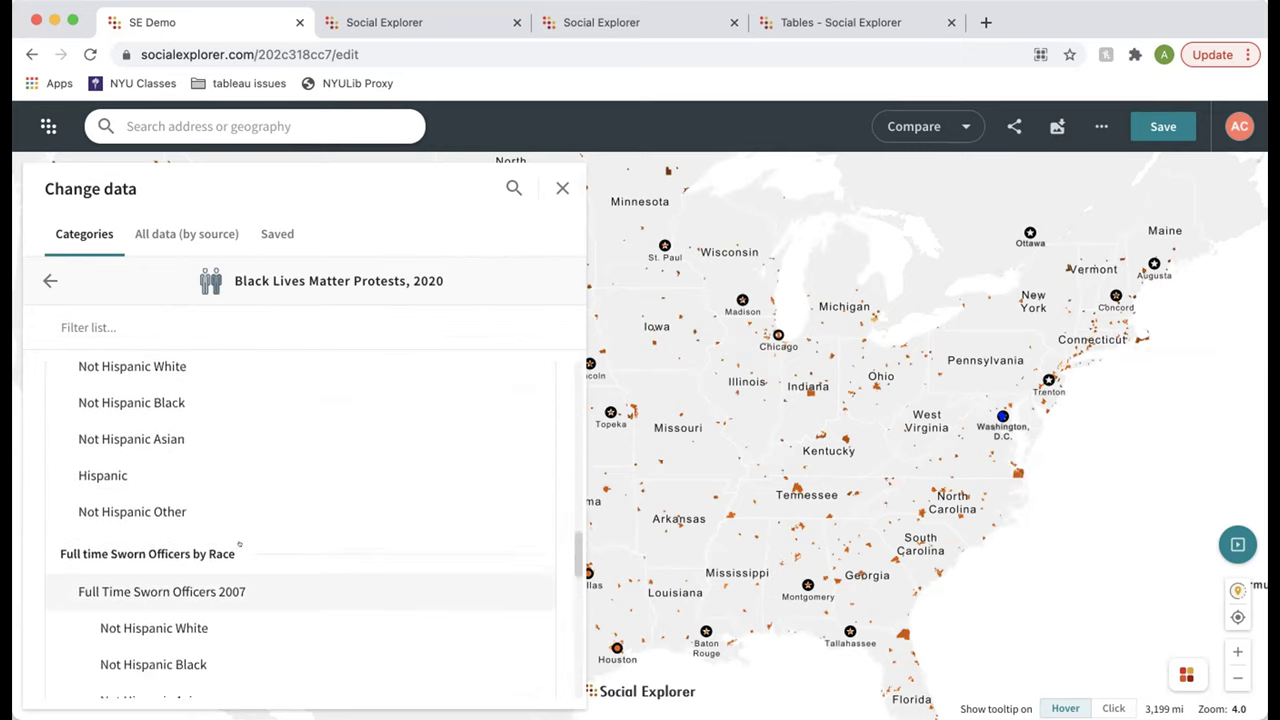
scroll(247, 542, down, 8)
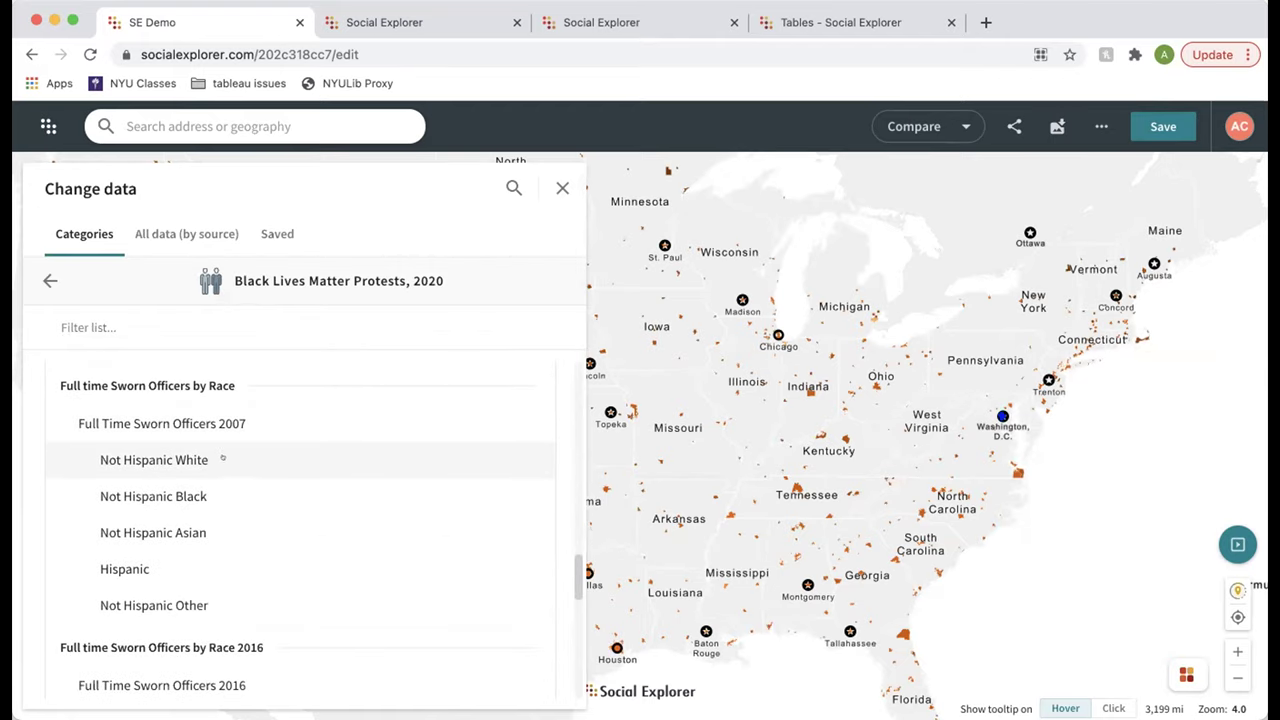
click(220, 447)
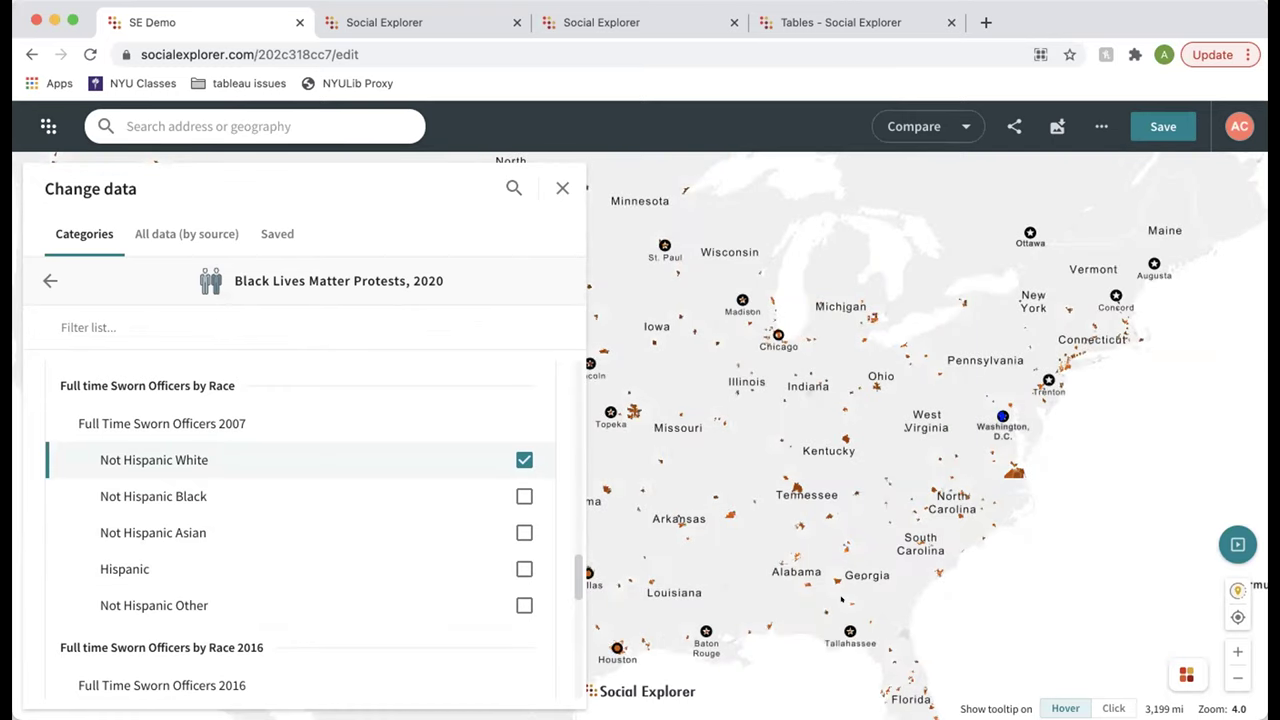
scroll(886, 542, up, 5)
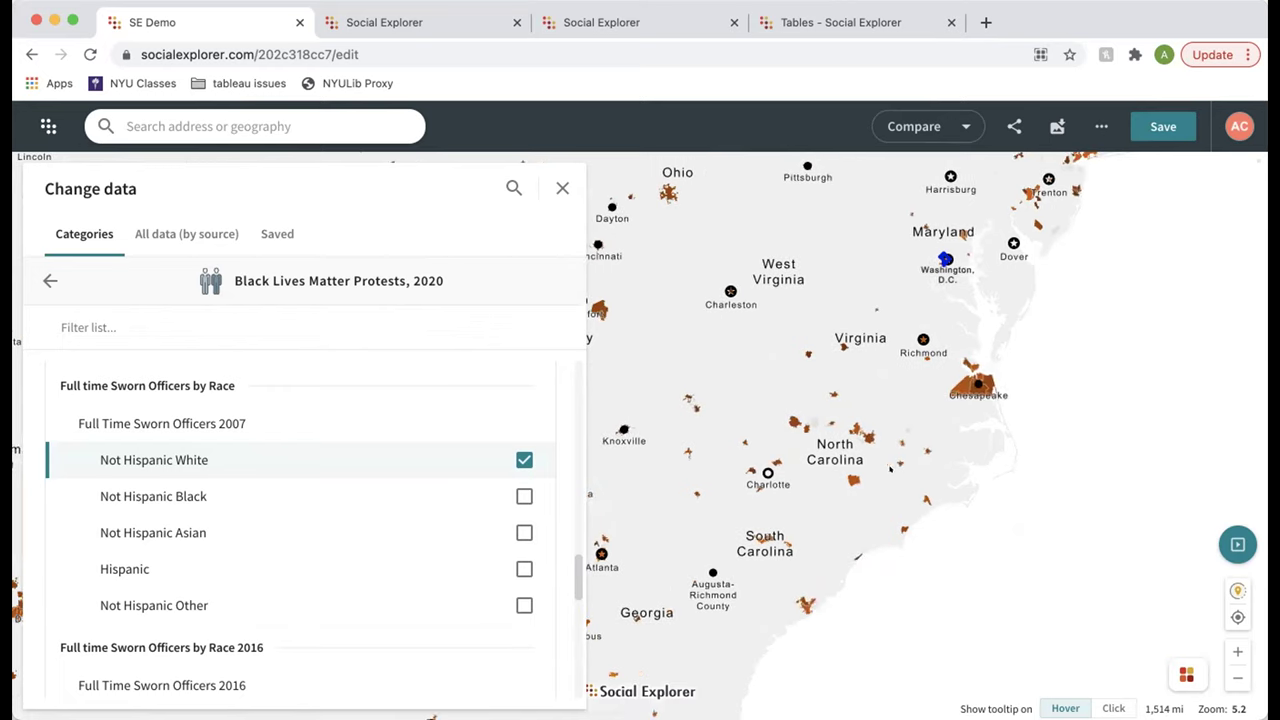
drag(890, 468, 707, 598)
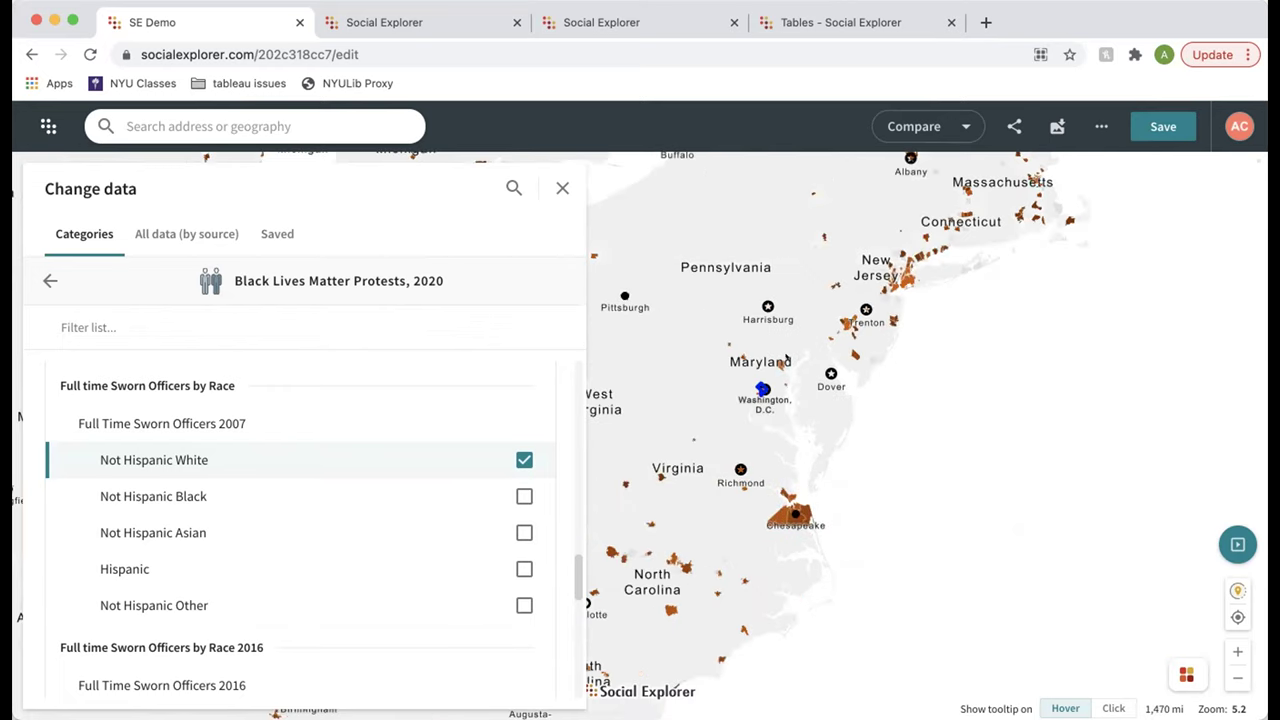
scroll(796, 367, up, 3)
click(479, 294)
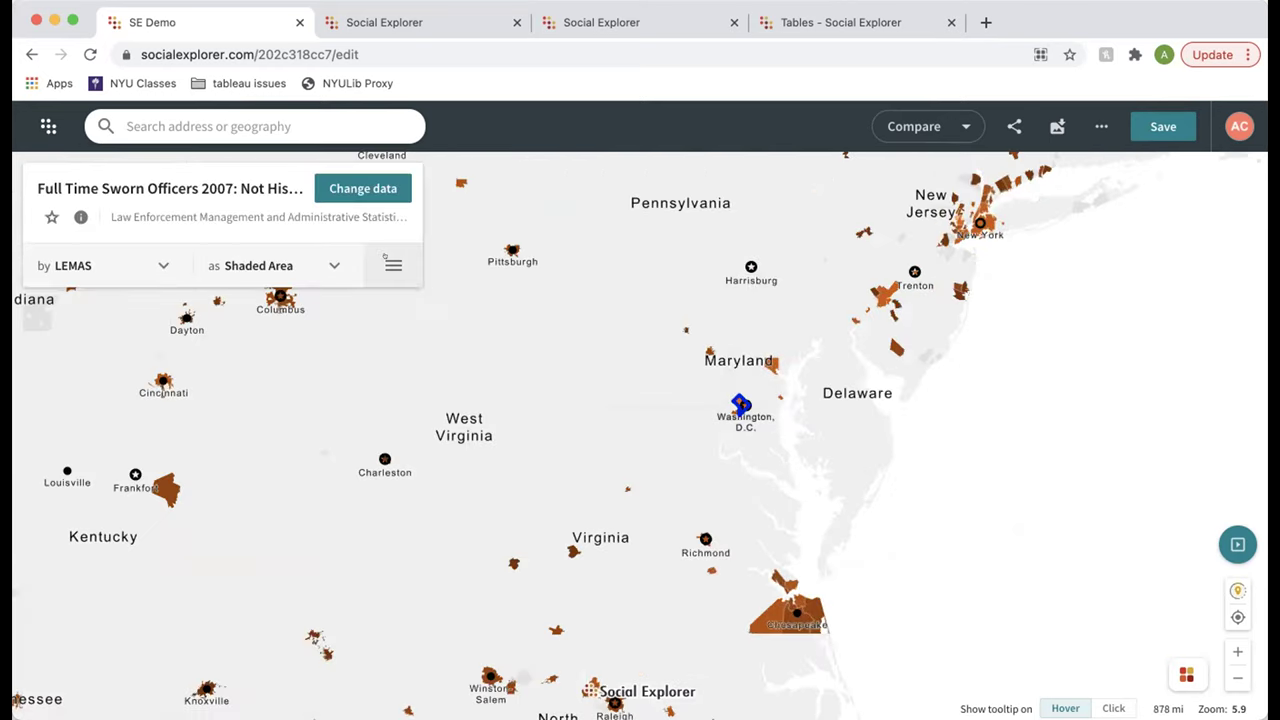
Step: Delete the DC, District of Columbia boundary line from the map's annotations
click(384, 258)
scroll(205, 600, down, 1)
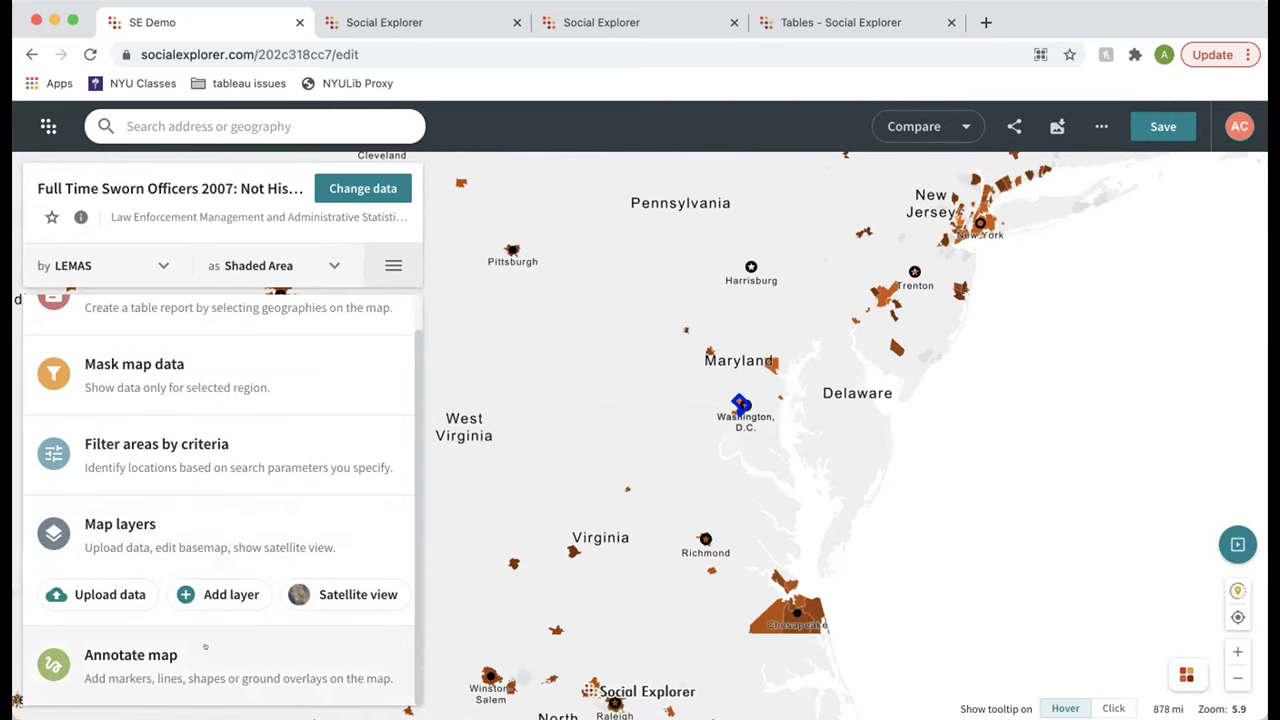
click(205, 647)
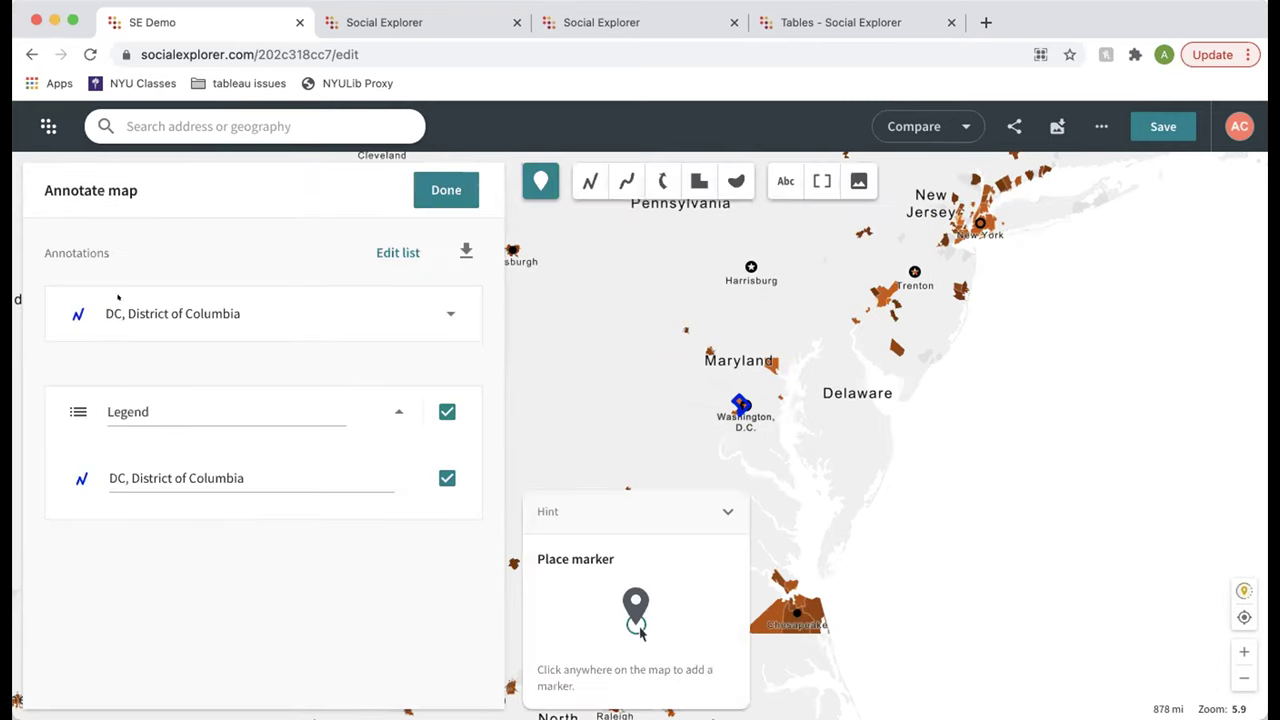
click(447, 313)
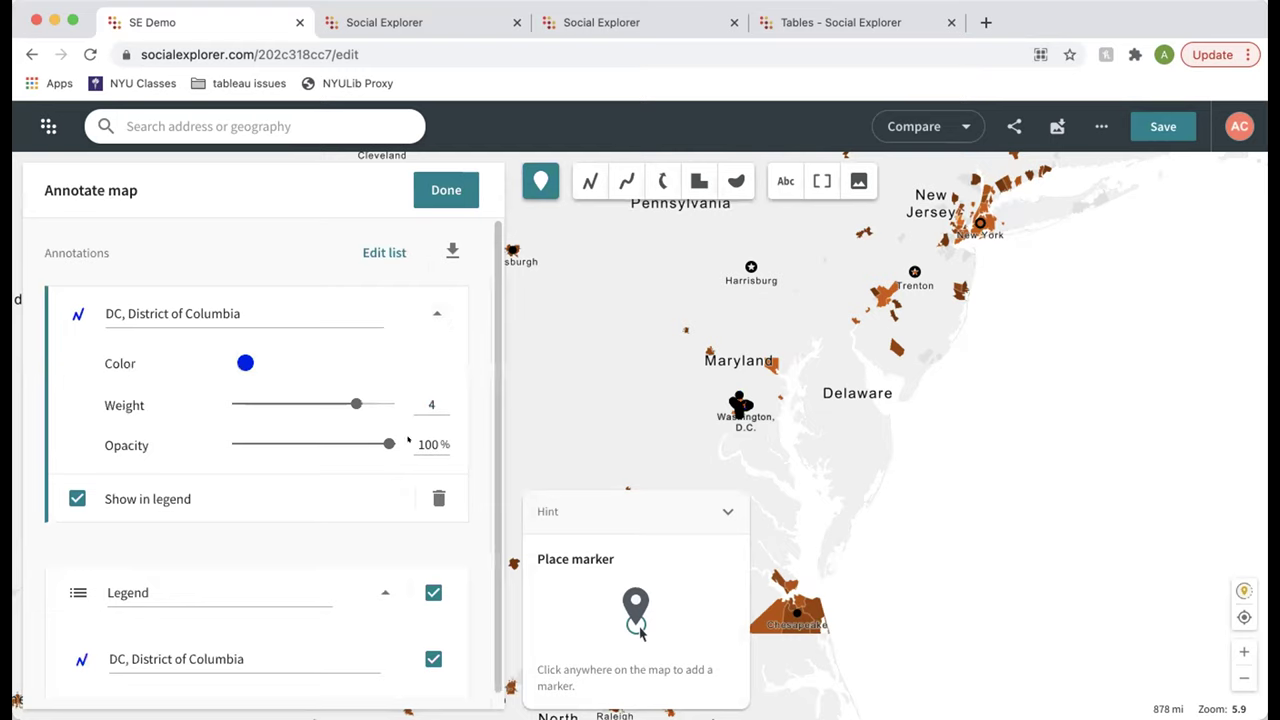
click(436, 498)
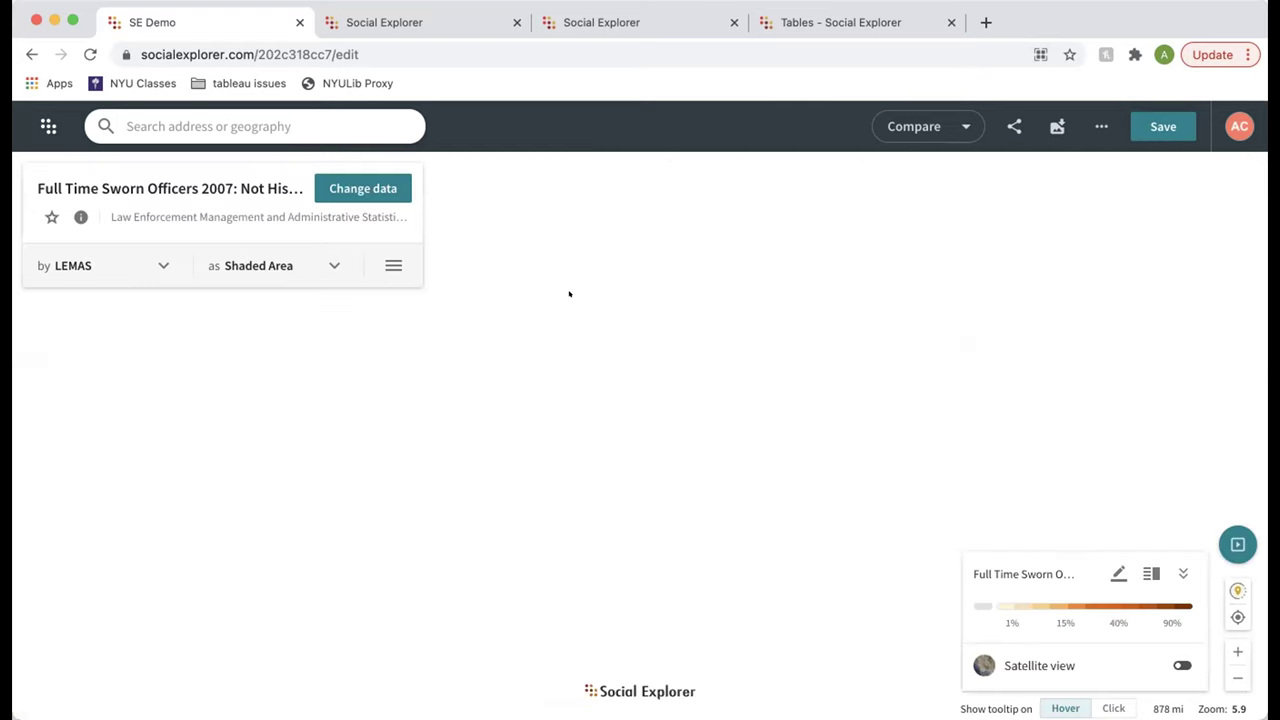
Step: Inspect the 2007 Not Hispanic White sworn officer figures for police departments in Washington, D.C. and nearby Maryland and Virginia
scroll(765, 425, down, 6)
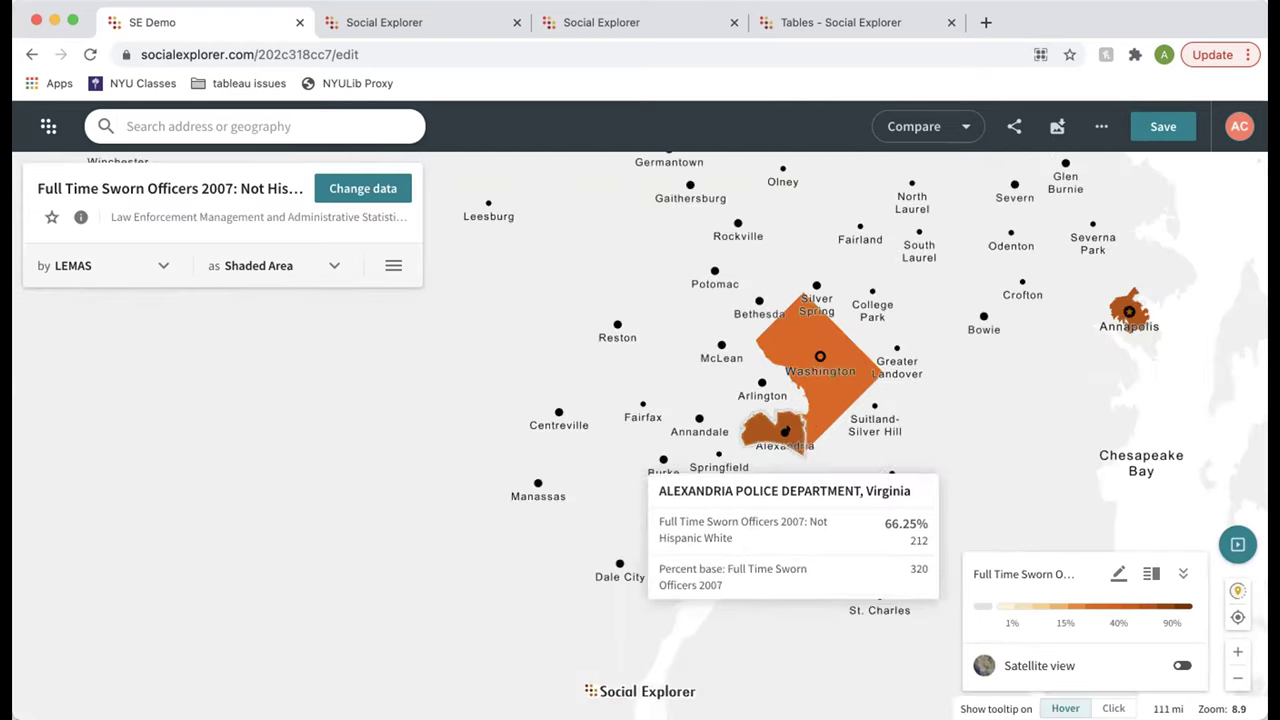
mouse_move(830, 372)
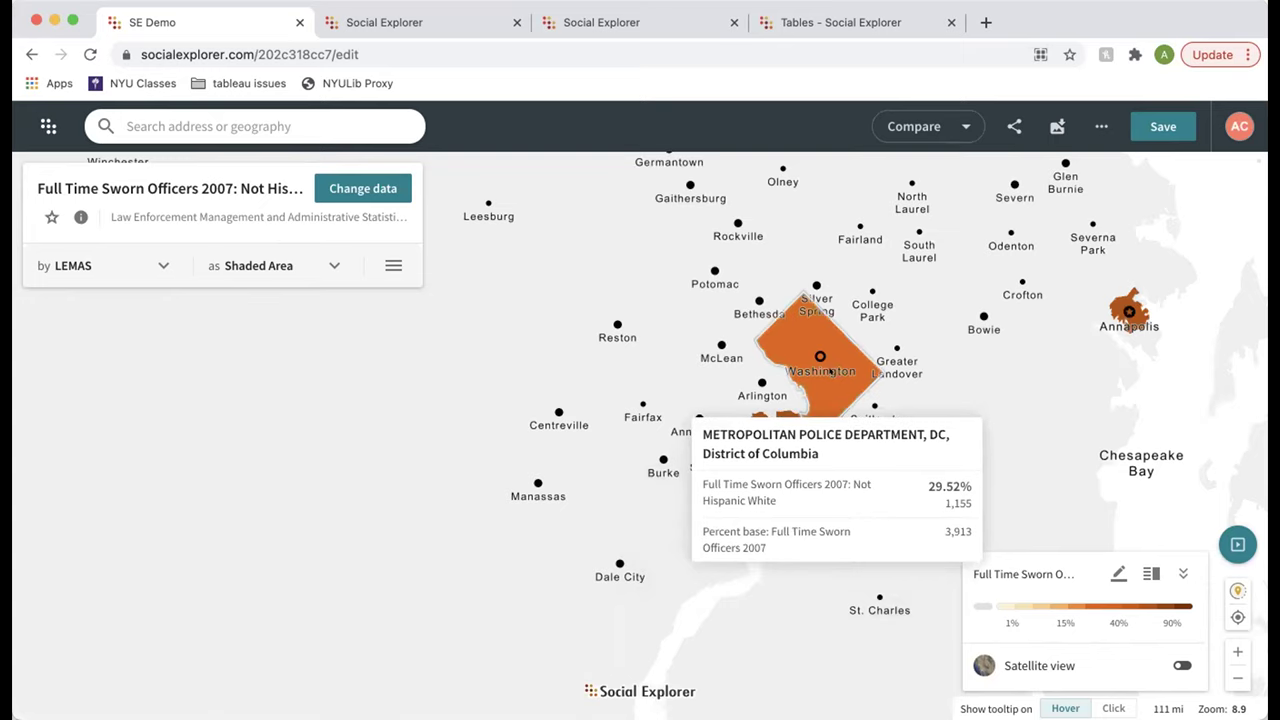
scroll(830, 372, up, 4)
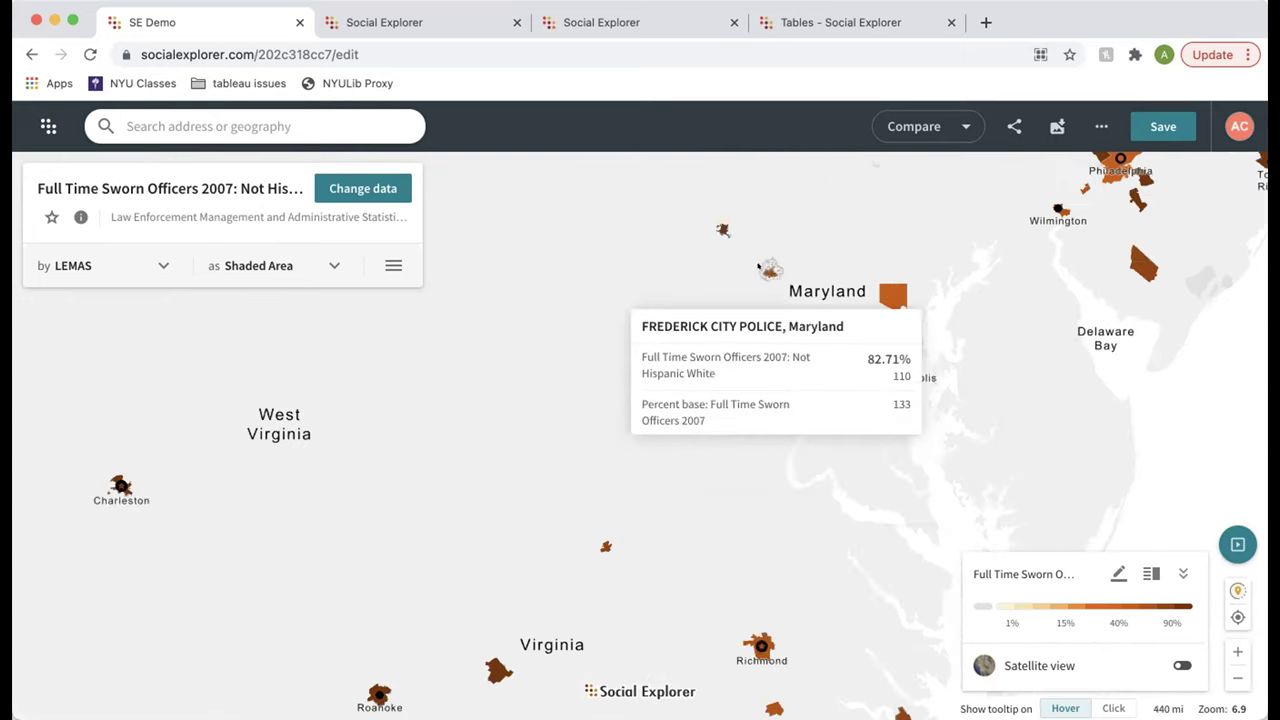
mouse_move(906, 360)
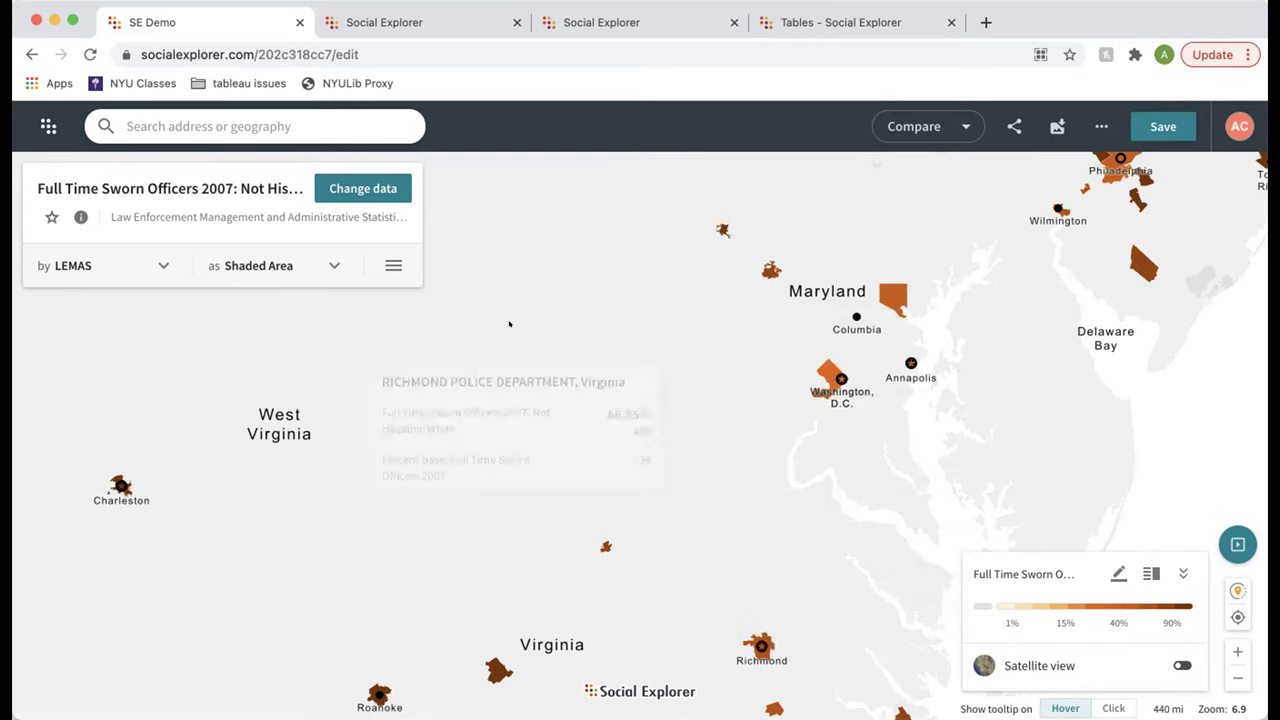
Step: Map the Not Hispanic White variable from Change Full time Sworn Officers by Race 2007-2016
click(347, 181)
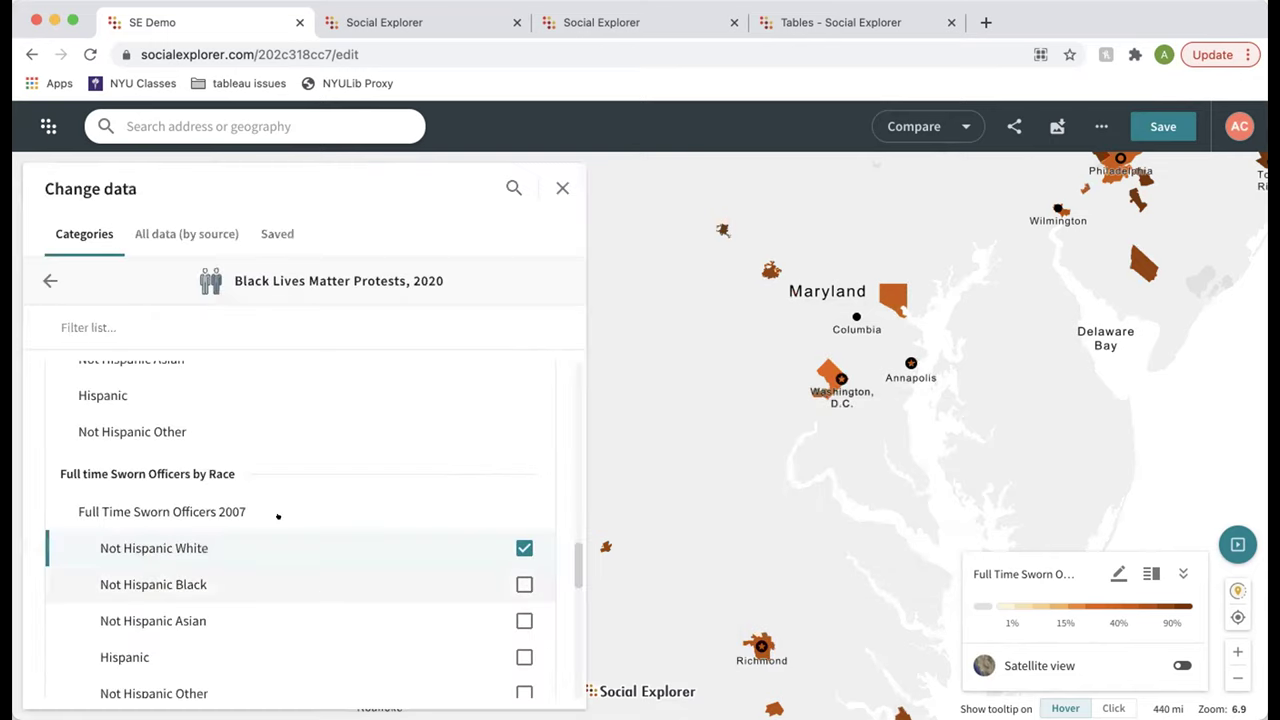
scroll(277, 514, up, 3)
scroll(278, 516, down, 5)
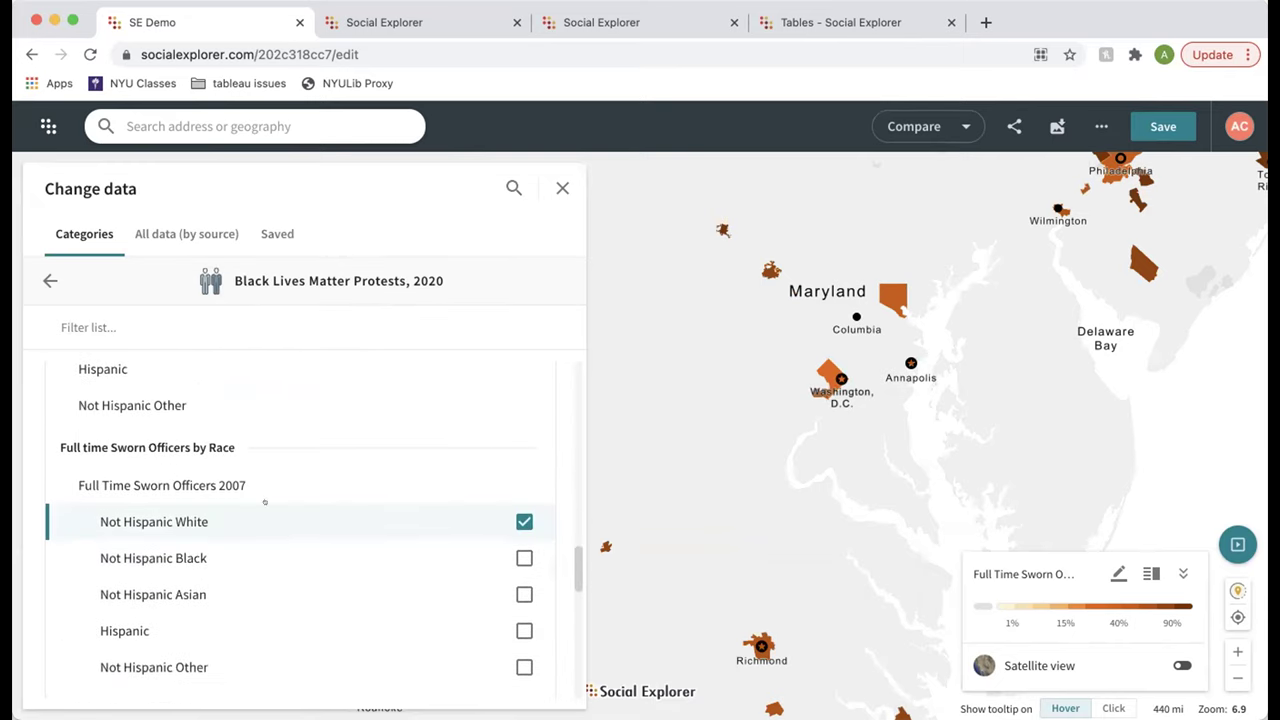
scroll(260, 454, down, 2)
scroll(203, 443, down, 4)
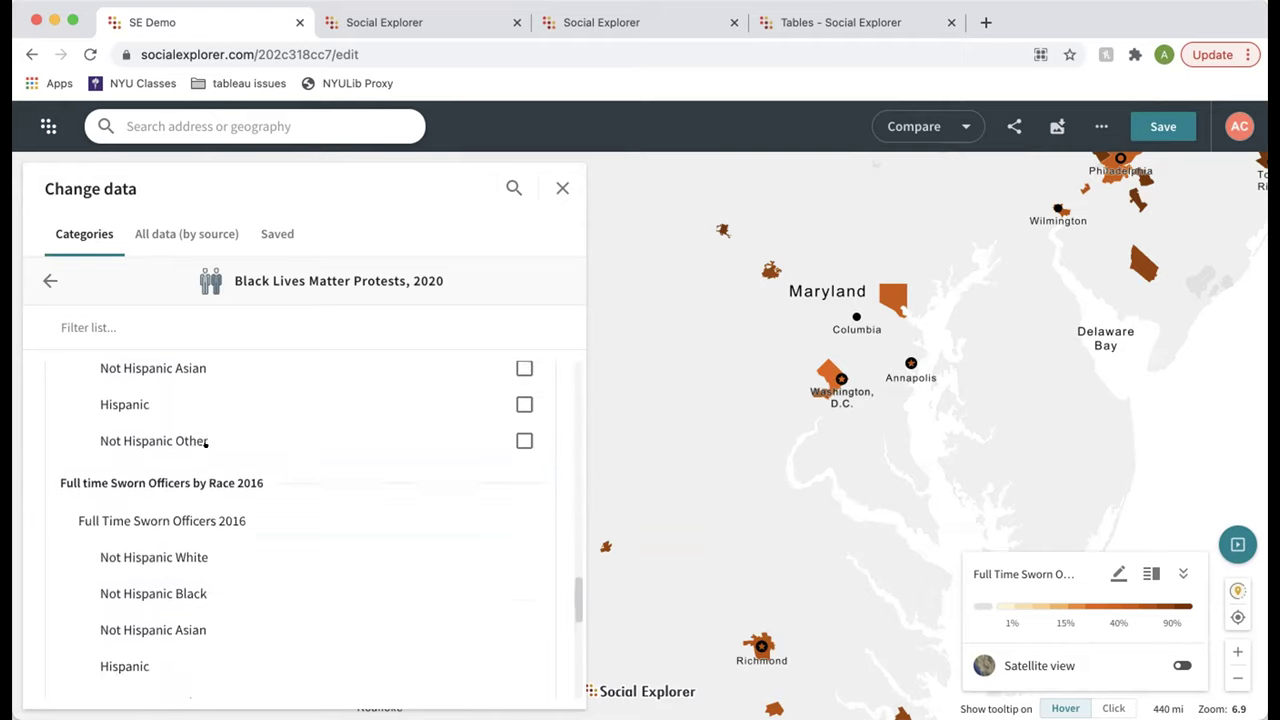
scroll(192, 540, down, 5)
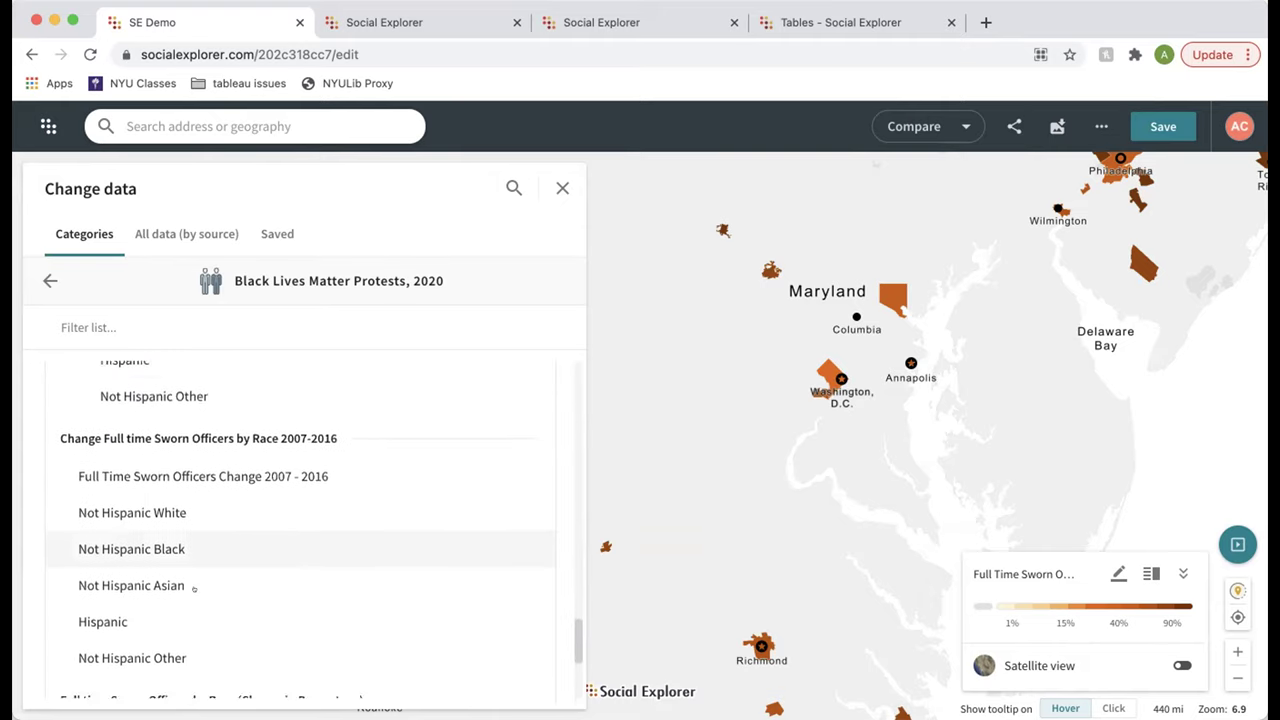
click(166, 460)
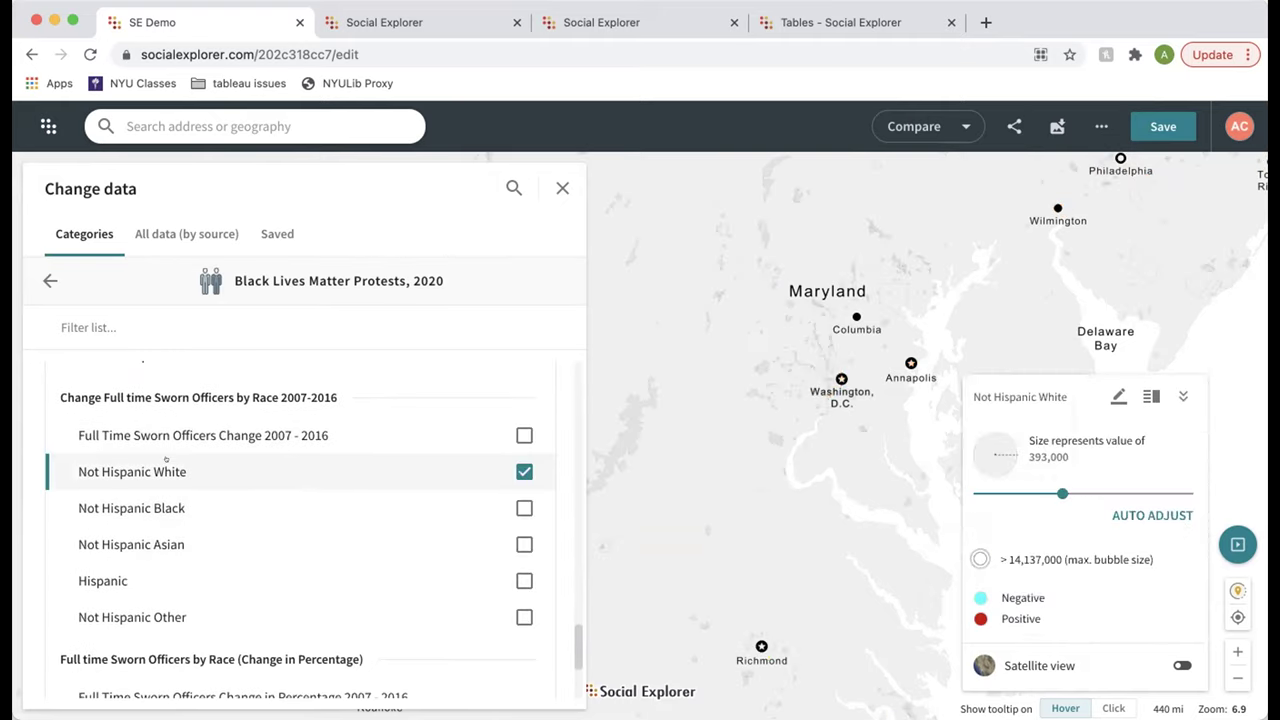
Step: Switch the mapped variable to Not Hispanic White under Full Time Sworn Officers 2016 and view it across the United States
scroll(315, 390, up, 2)
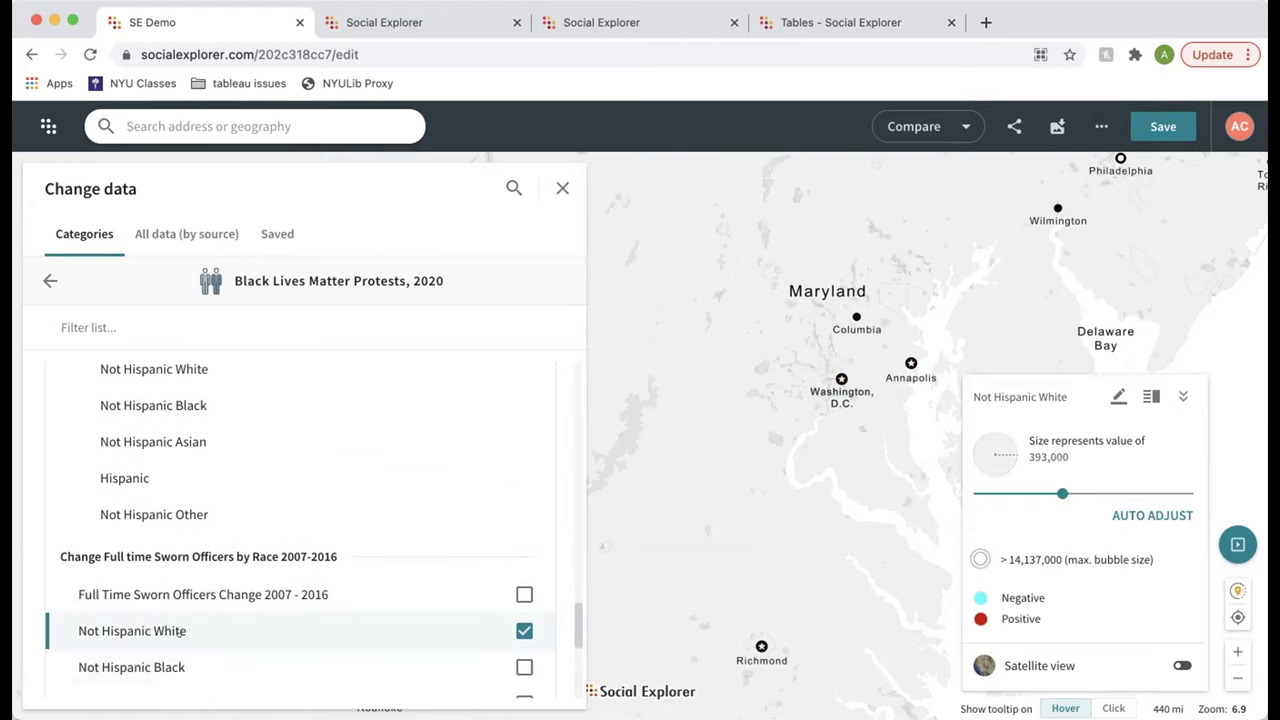
scroll(193, 631, up, 2)
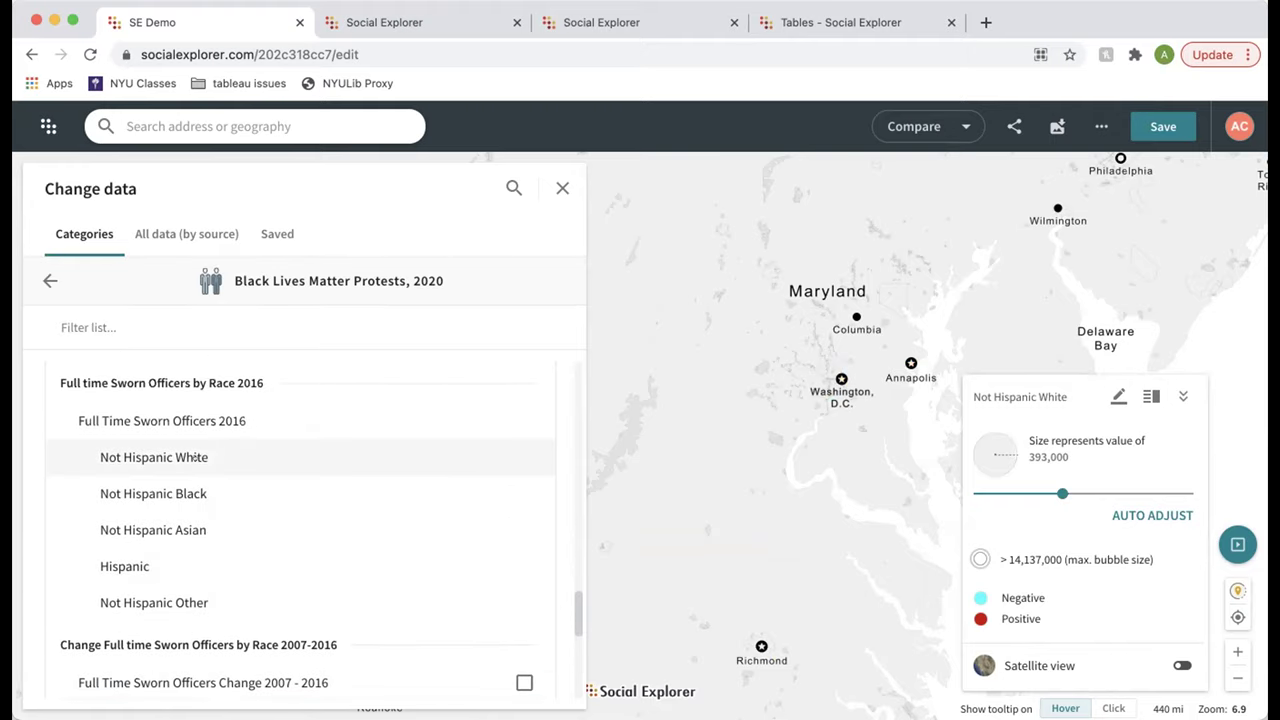
scroll(760, 423, down, 5)
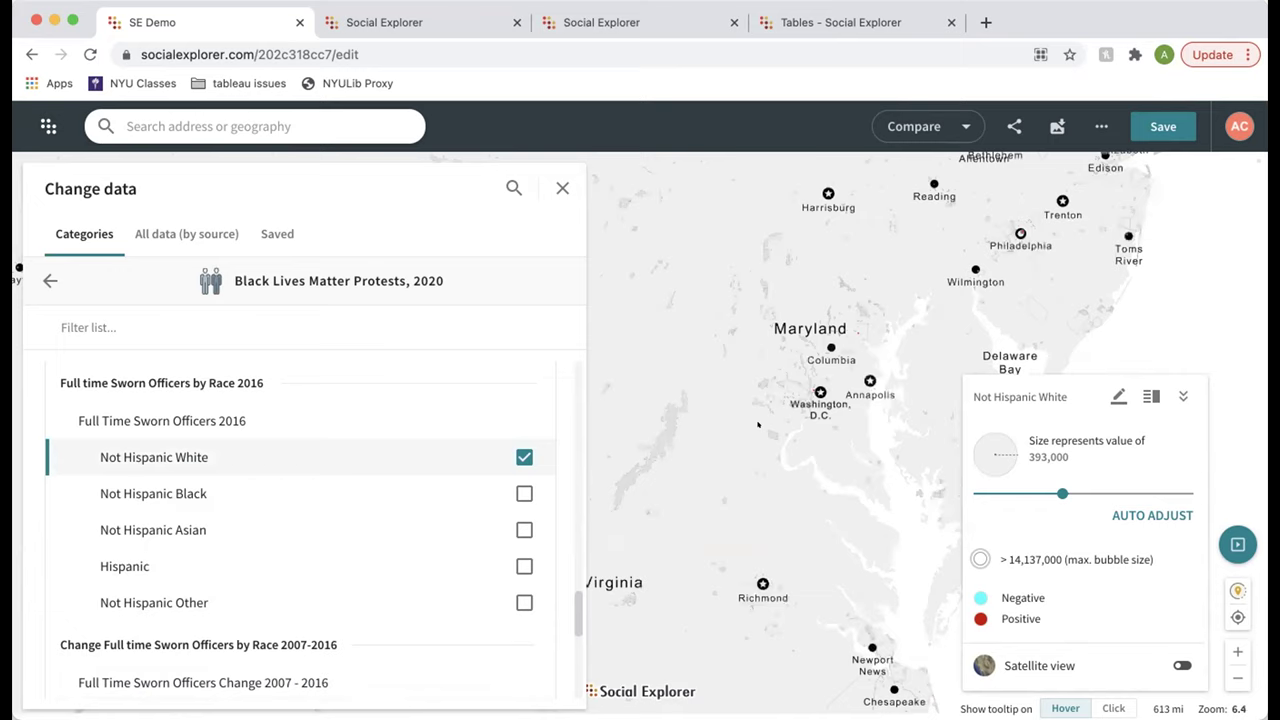
scroll(772, 413, up, 3)
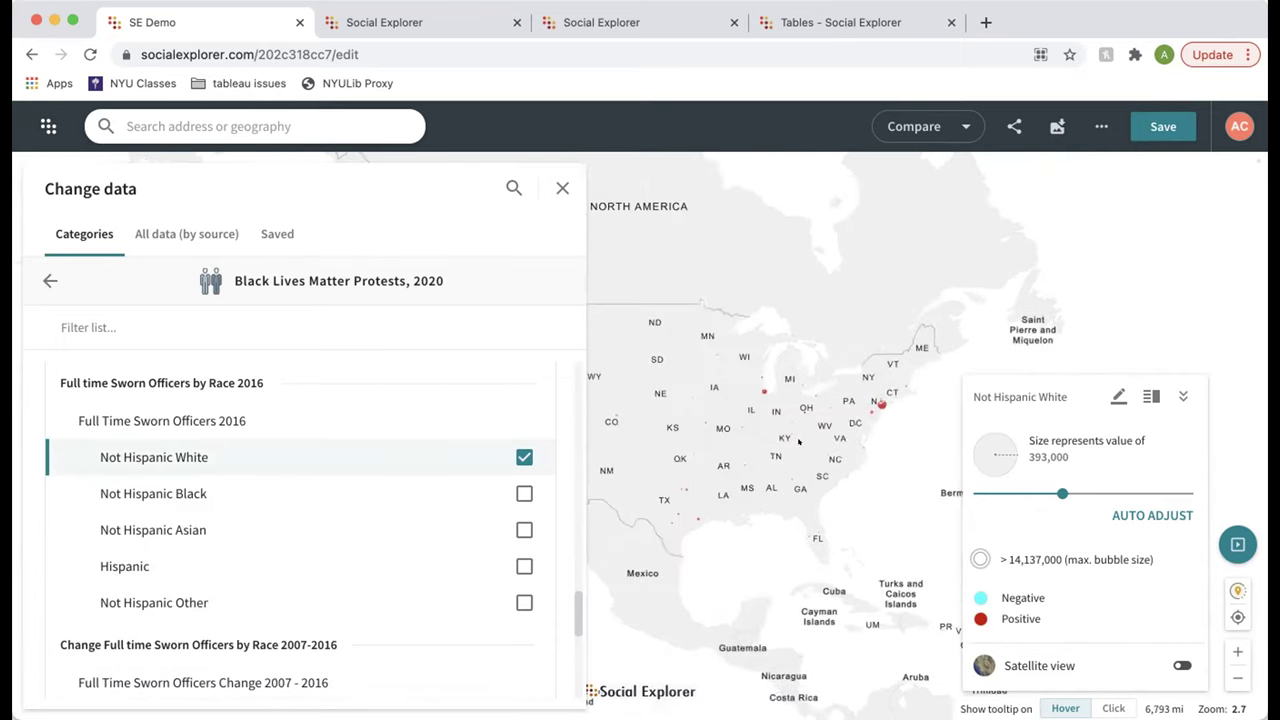
drag(613, 440, 569, 439)
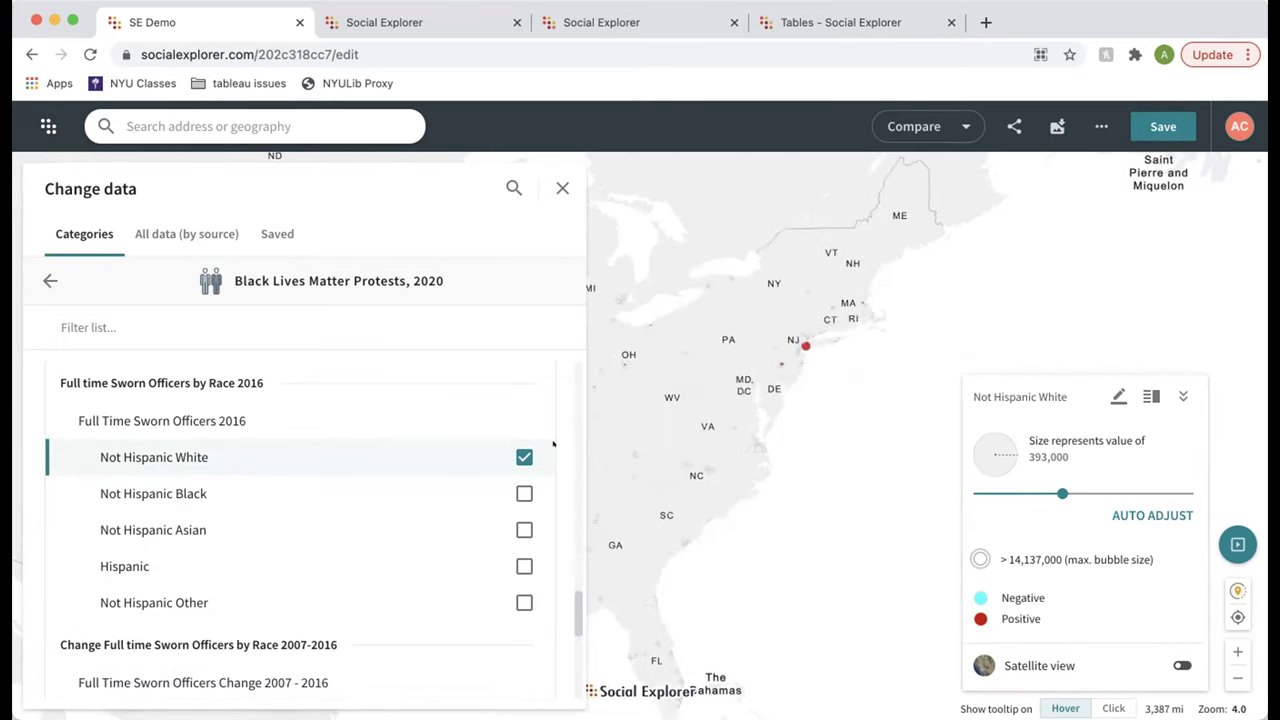
Step: Change the mapped data to Not Hispanic White from Full time Sworn Officers by Race (Change in Percentage)
scroll(337, 547, down, 1)
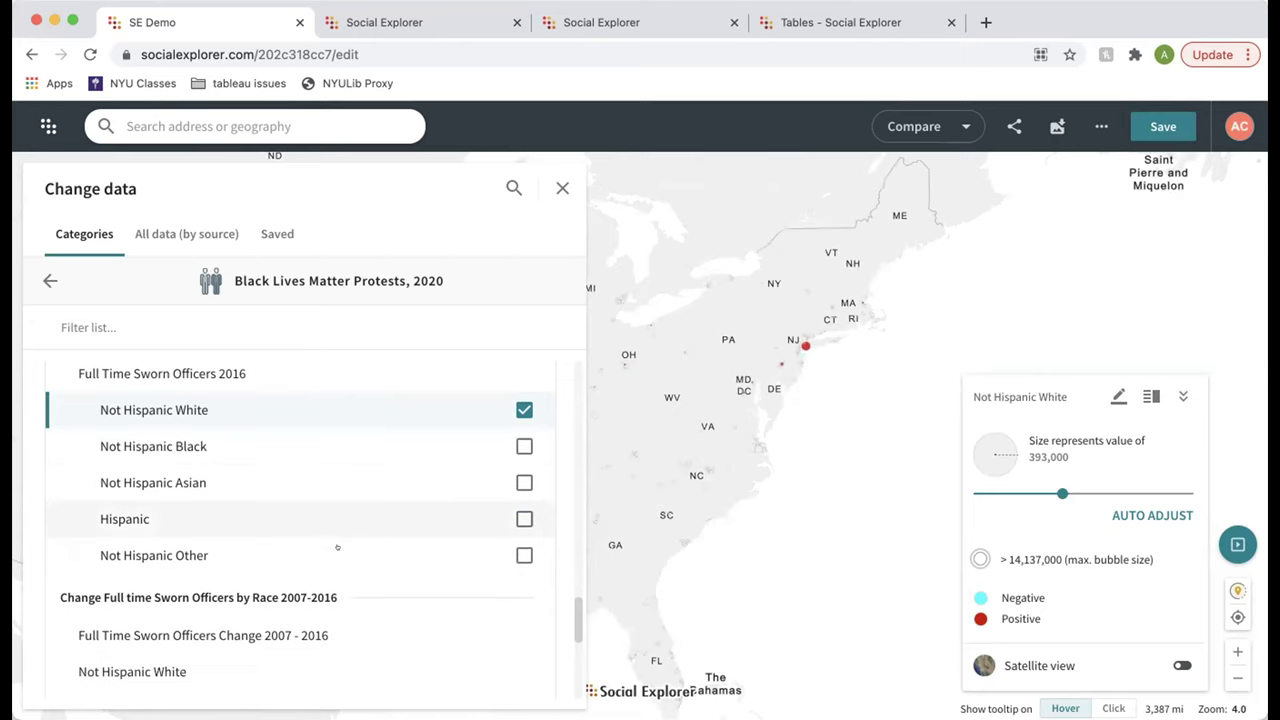
scroll(338, 530, down, 4)
scroll(338, 530, down, 5)
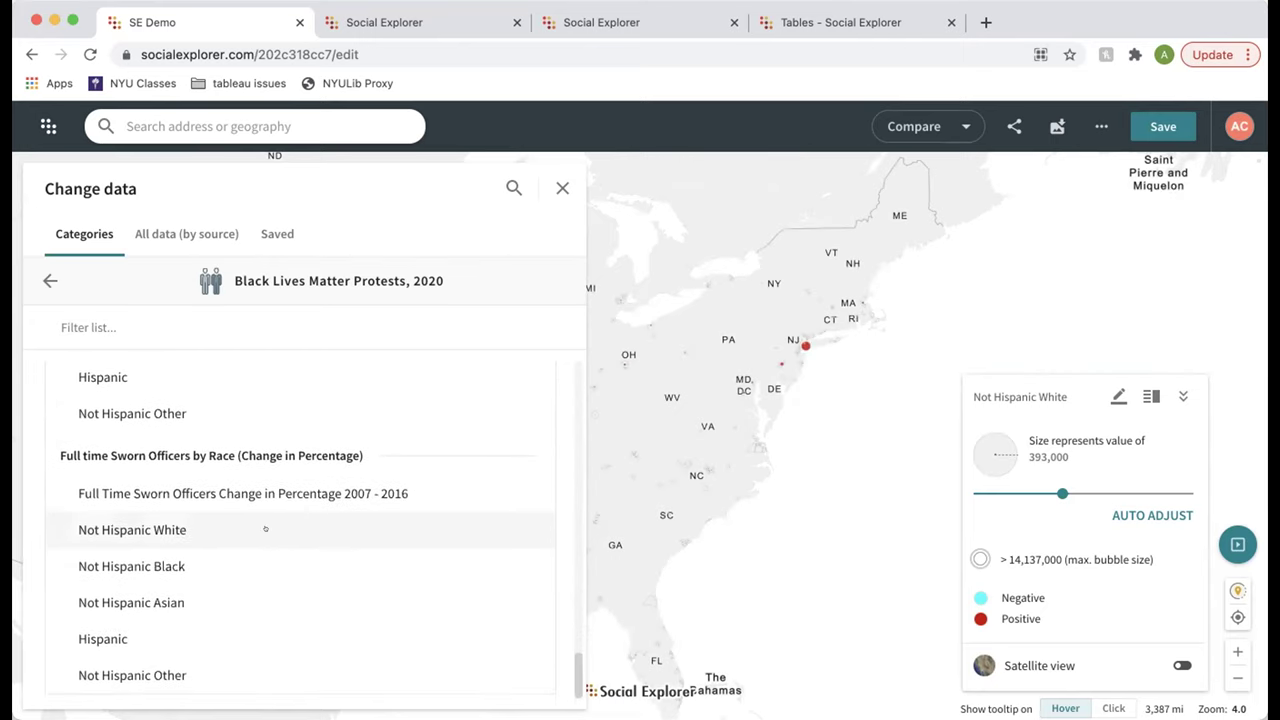
click(265, 529)
click(627, 526)
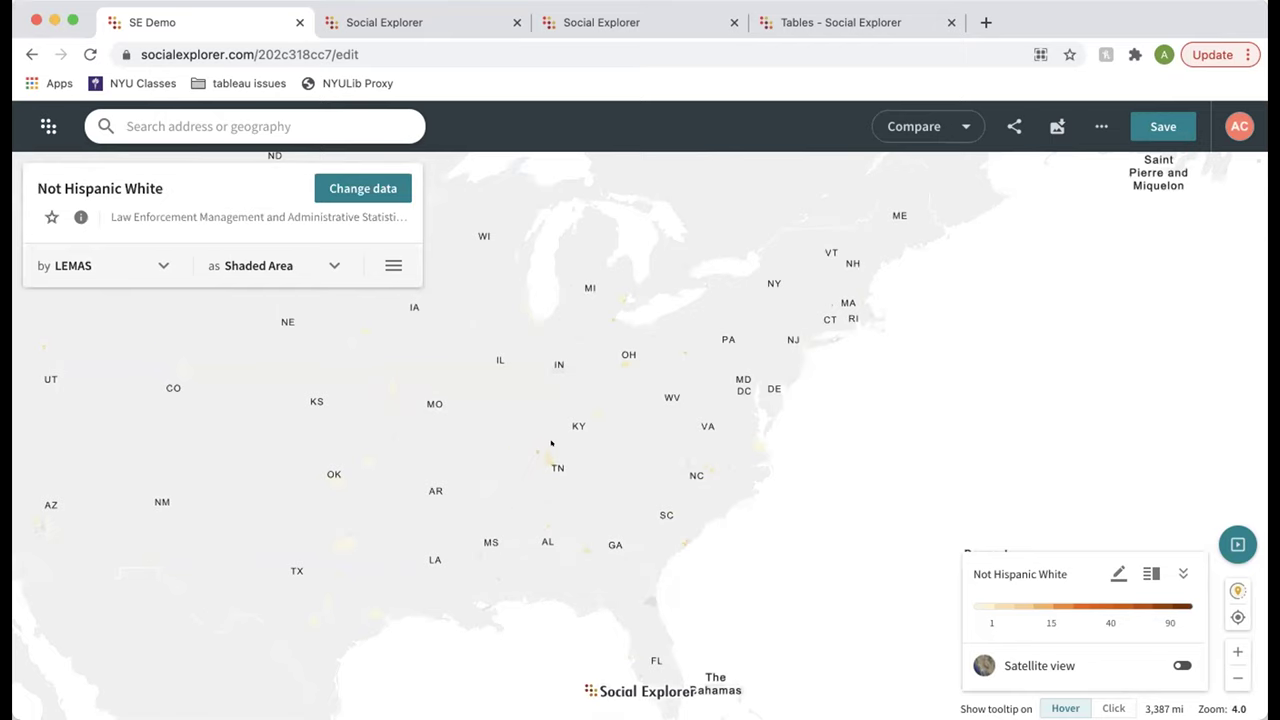
Step: Examine the percentage change in Not Hispanic White sworn officers across the Southeast, from Tennessee and Georgia to the Carolinas and coastal Virginia
scroll(540, 457, up, 3)
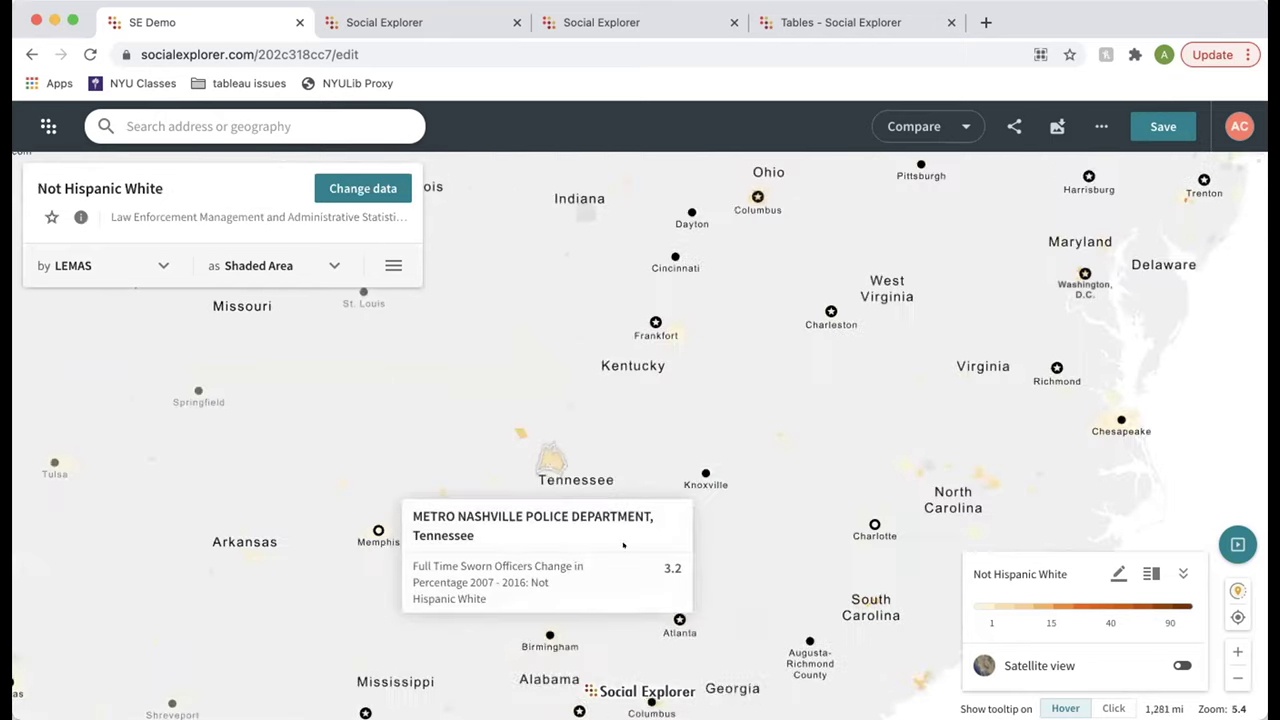
key(Right)
key(Down)
key(Right)
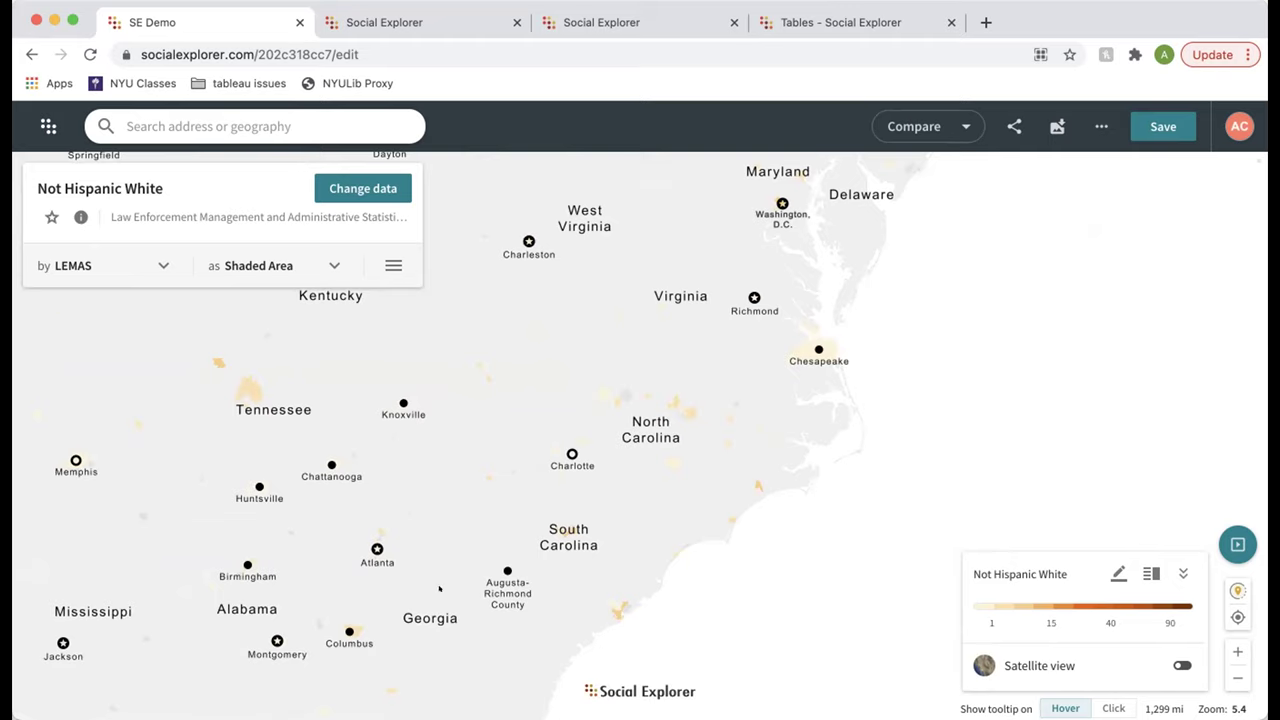
double_click(378, 501)
key(Left)
key(Down)
key(Right)
key(Right)
key(Right)
key(Right)
key(Right)
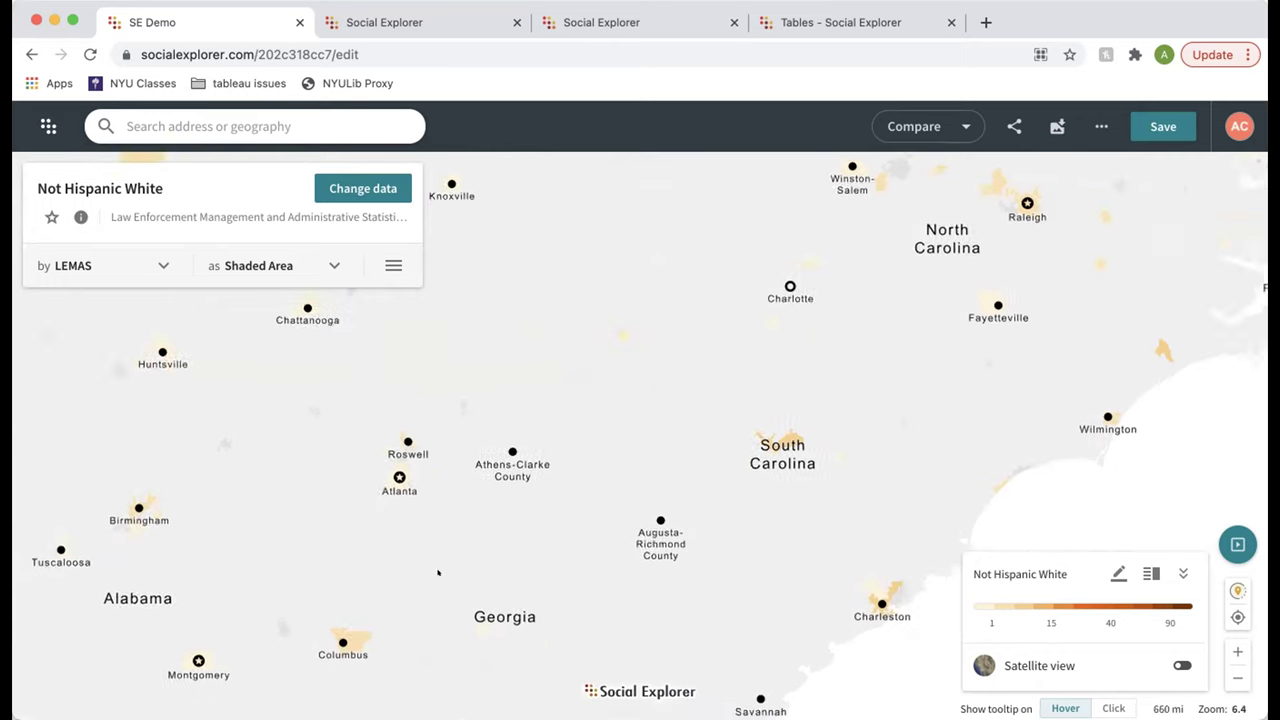
key(Up)
key(Up)
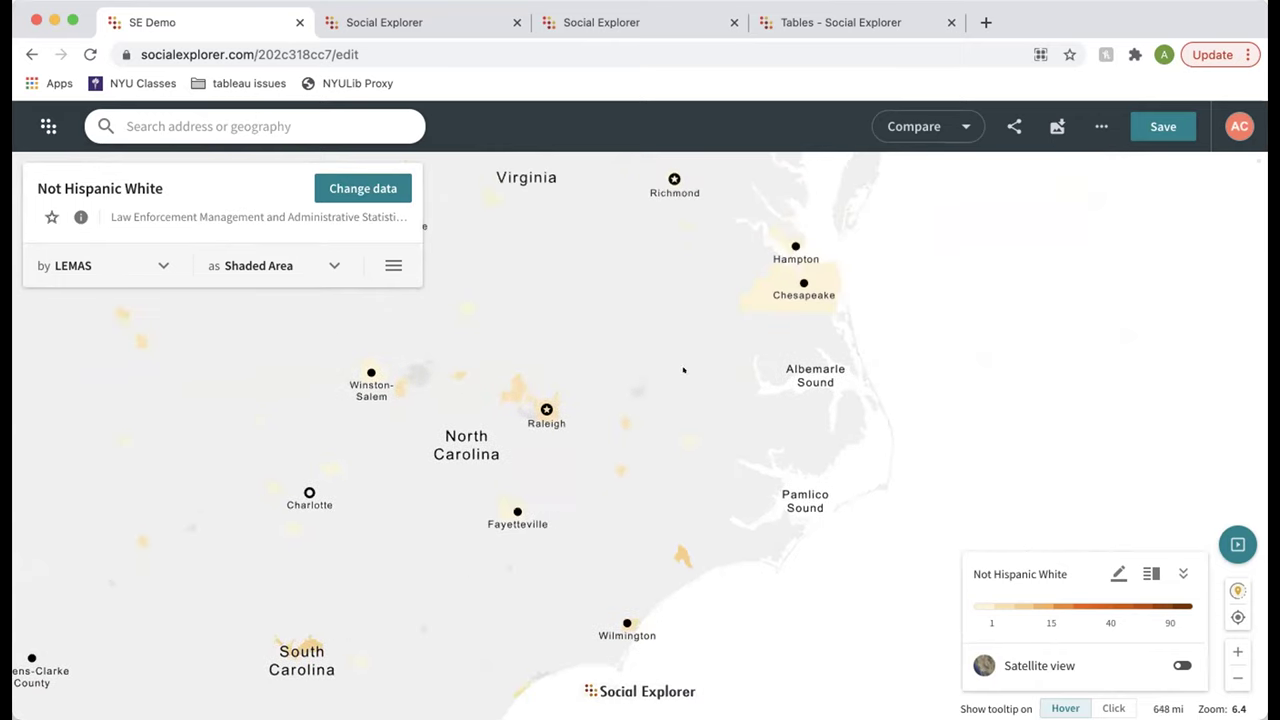
Step: Change the mapped data to Not Hispanic Black from Full time Sworn Officers by Race (Change in Percentage)
drag(683, 369, 623, 569)
drag(600, 391, 550, 600)
drag(621, 403, 531, 540)
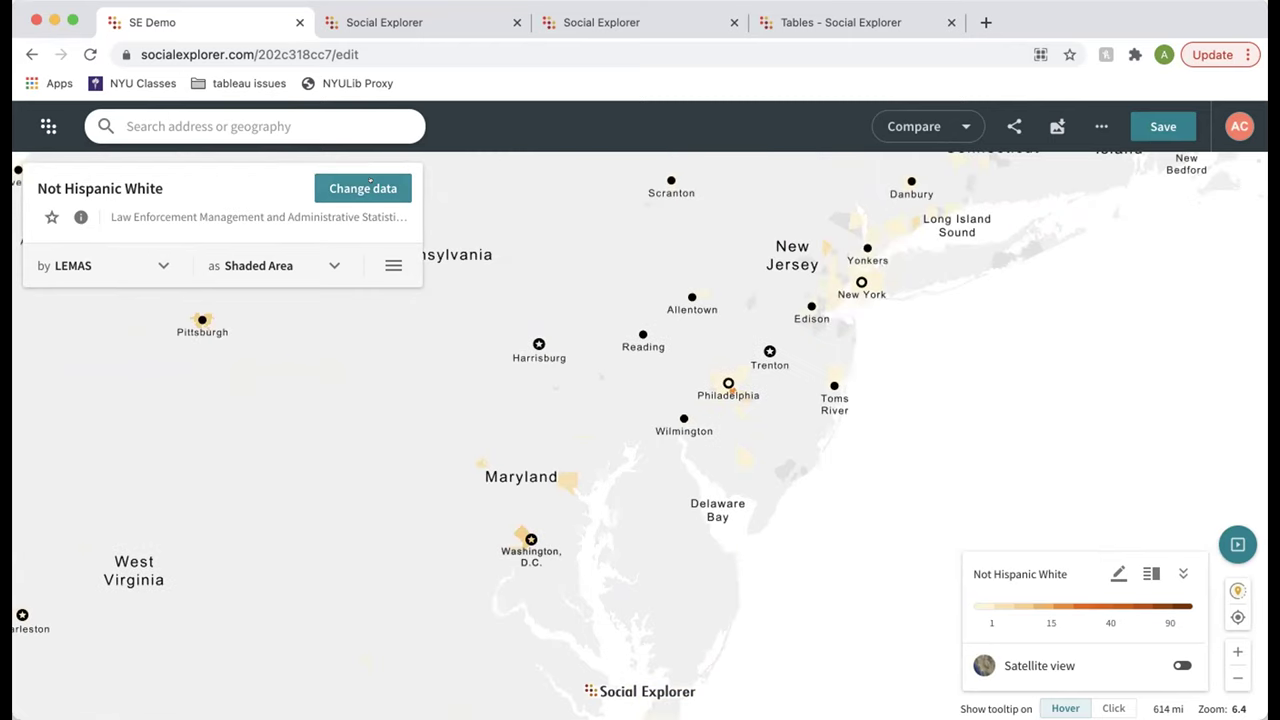
click(398, 192)
scroll(369, 605, down, 1)
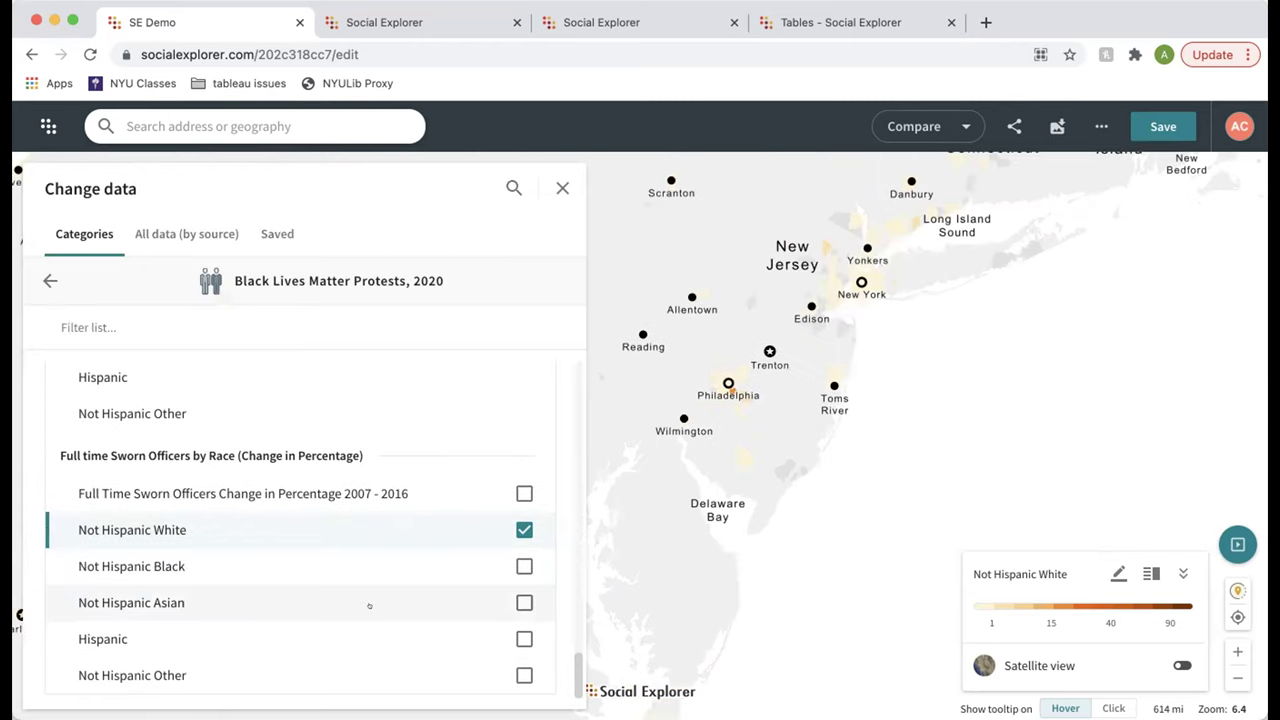
click(339, 557)
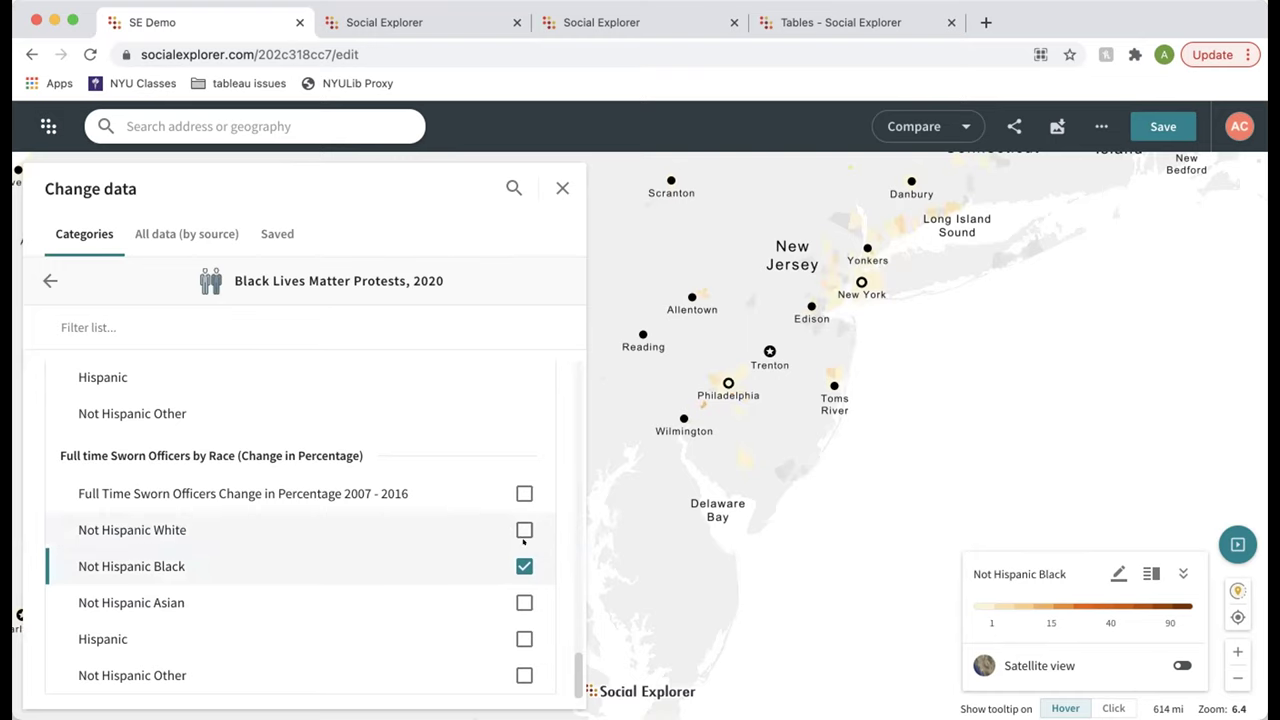
click(712, 543)
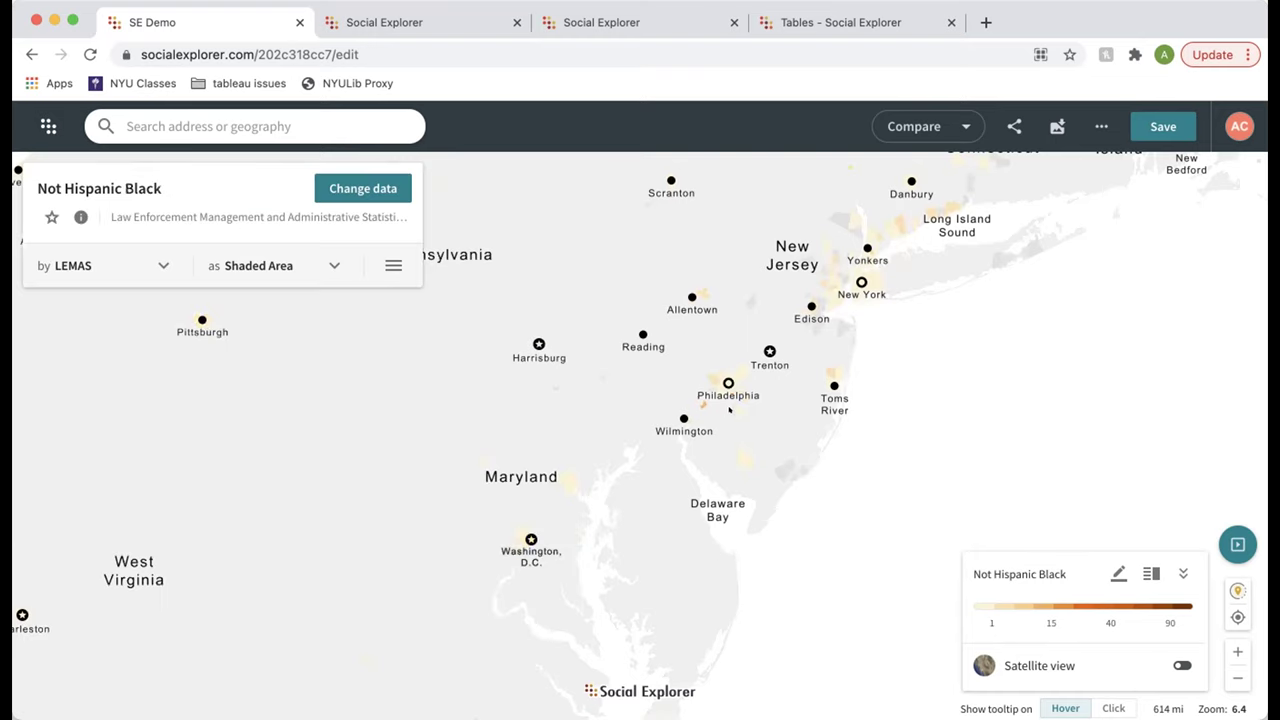
Step: Examine the percentage change in Not Hispanic Black sworn officers along the East Coast, from the Carolinas up to New England
scroll(729, 409, down, 3)
drag(729, 409, 737, 306)
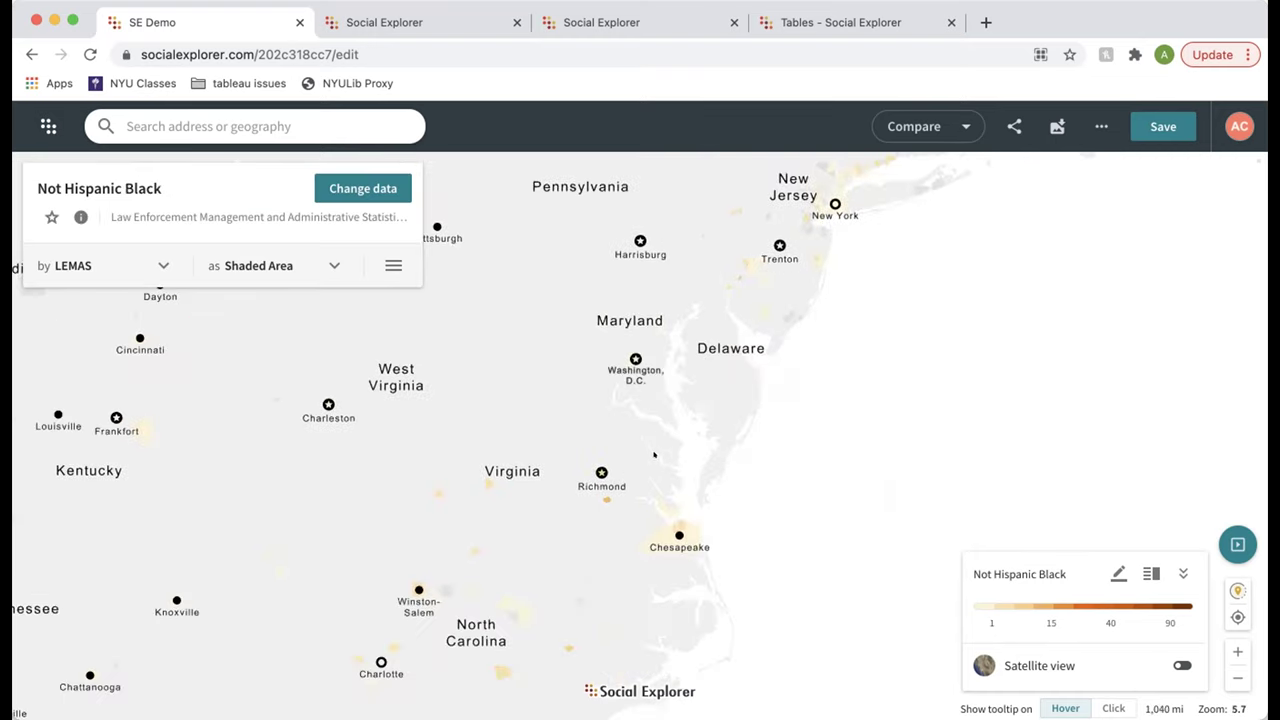
drag(654, 455, 744, 310)
drag(585, 470, 703, 338)
drag(622, 477, 677, 139)
drag(690, 290, 582, 661)
drag(600, 420, 579, 615)
drag(736, 379, 451, 602)
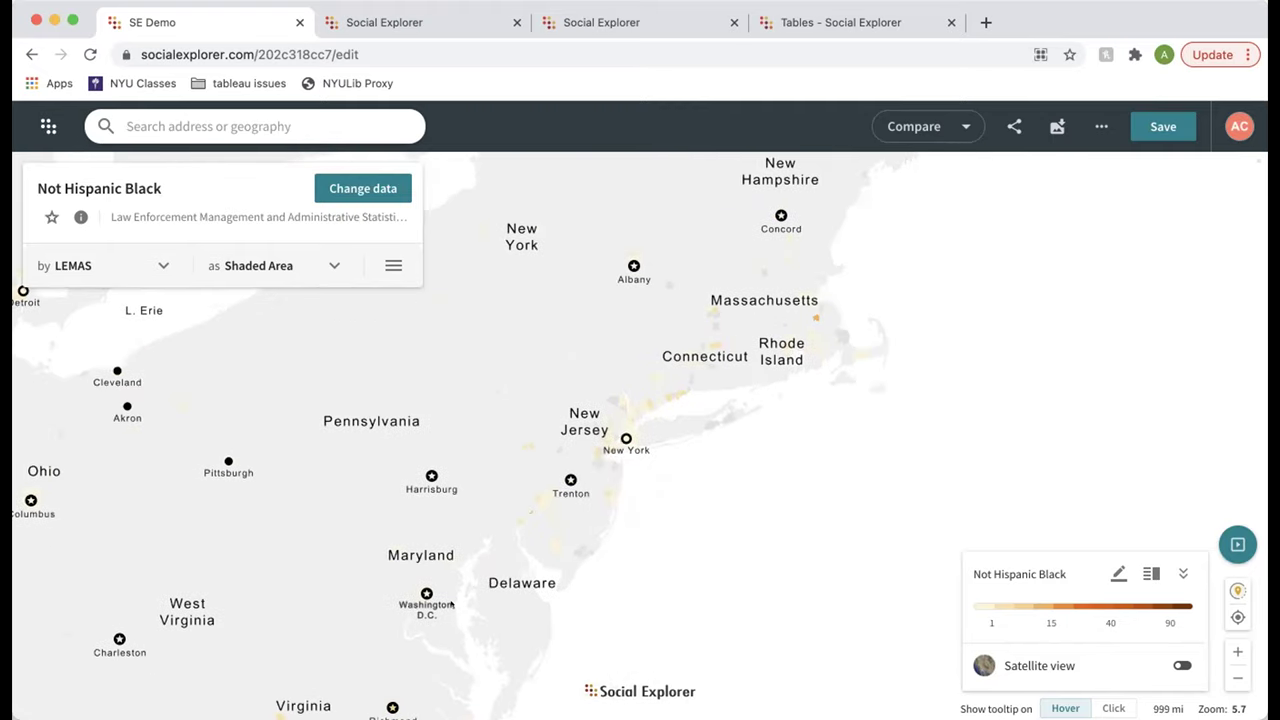
Step: Open the map's data selection and go back from Black Lives Matter Protests to the 2020 category list
click(350, 193)
click(50, 281)
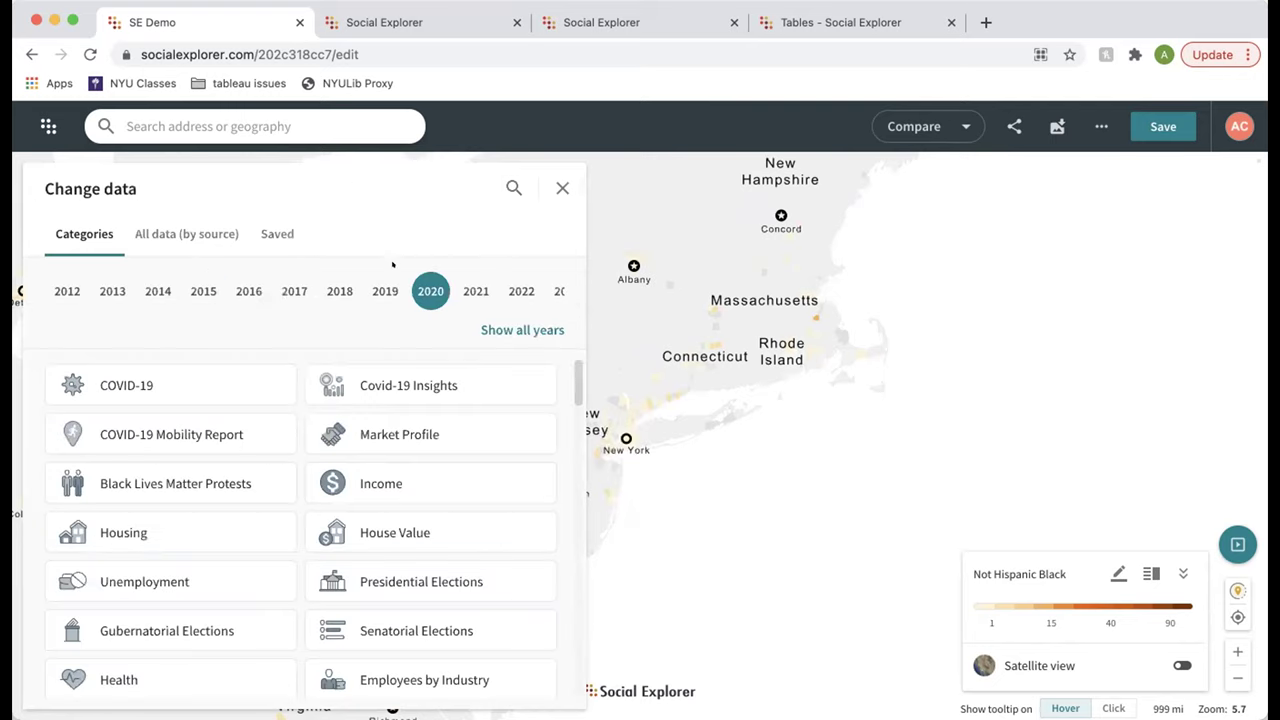
Step: Switch to the Create report page, collapse American Community Surveys (5-Year Estimates) and expand the Black Lives Matter datasets
click(406, 9)
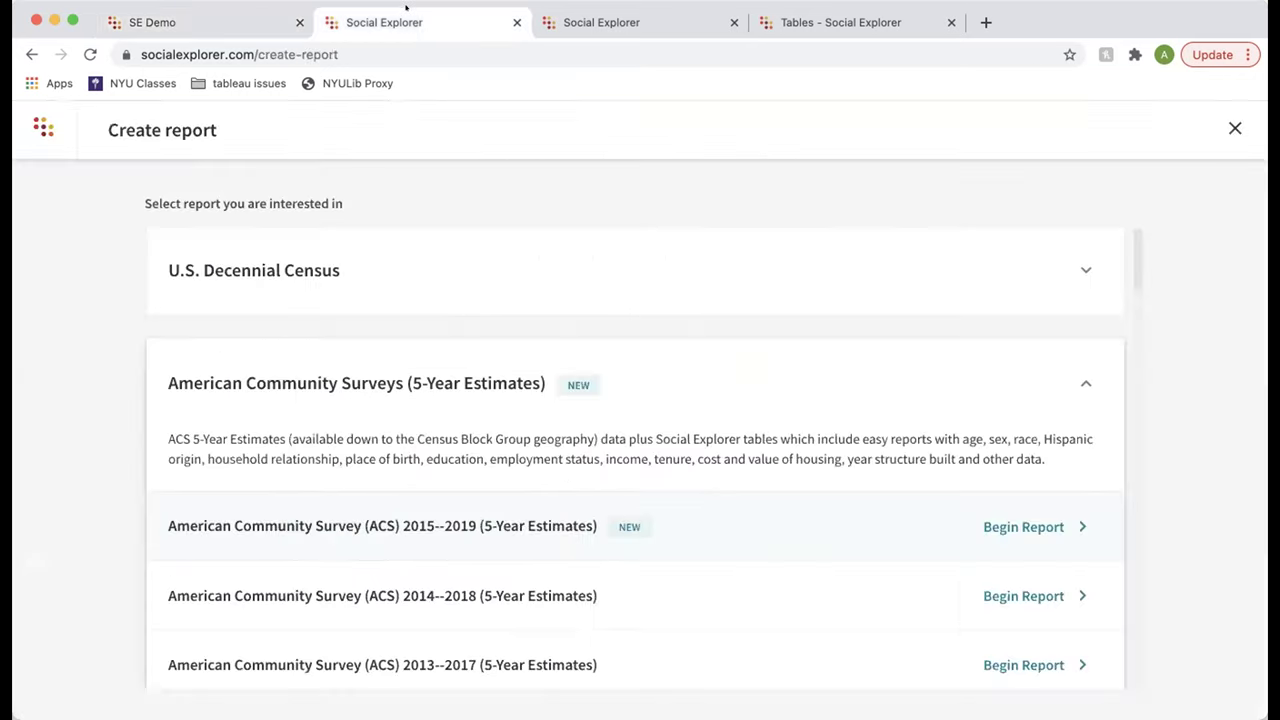
click(658, 371)
scroll(528, 387, down, 5)
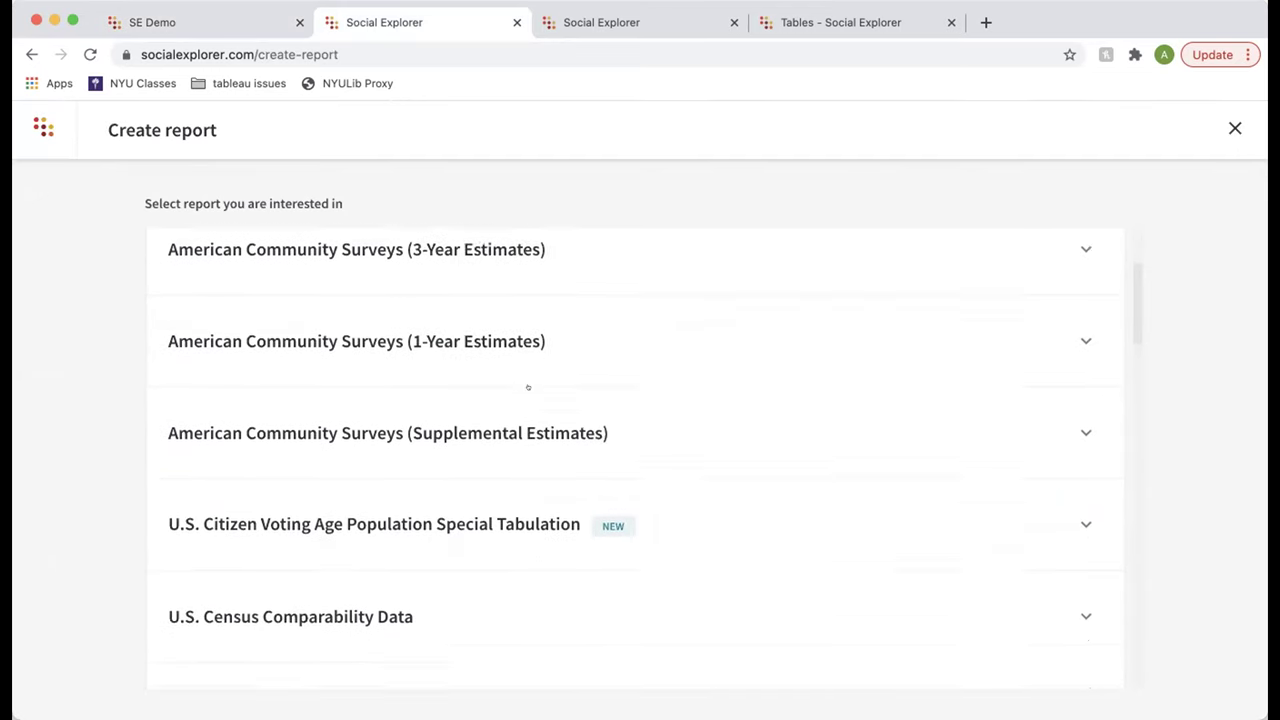
click(296, 414)
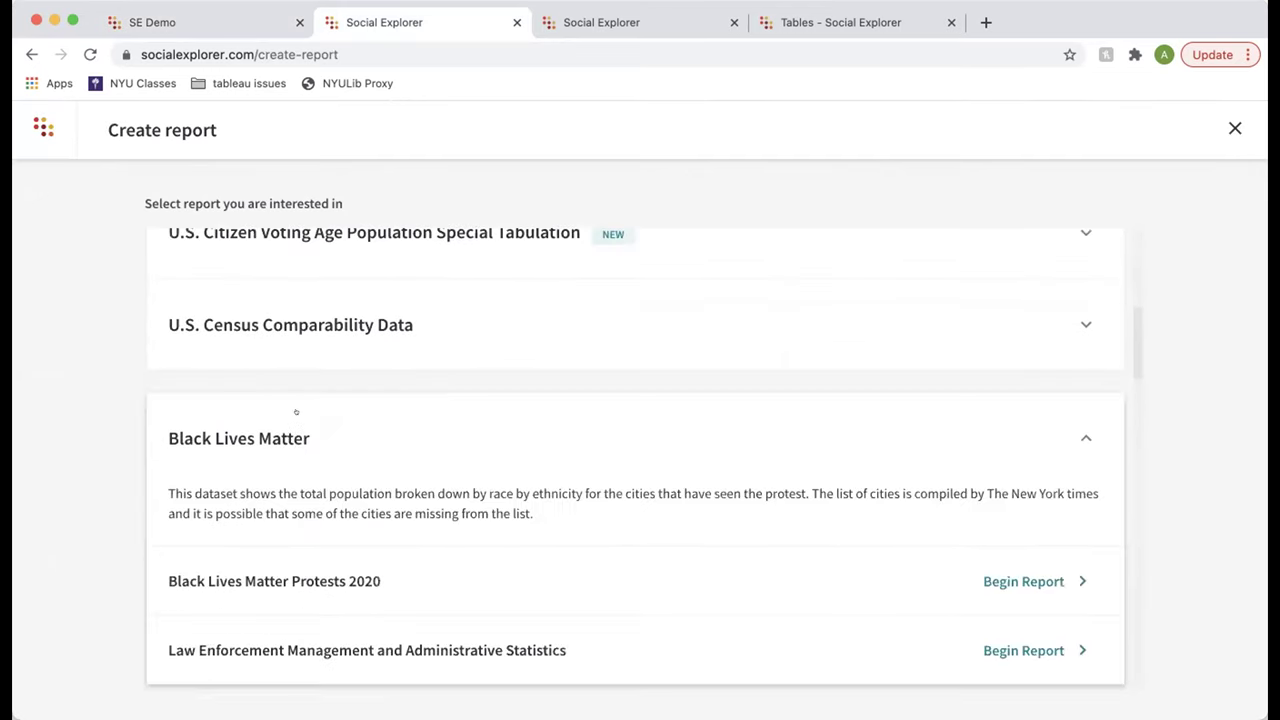
Step: Review the available report datasets back up to the American Community Surveys and return to the SE Demo map
scroll(449, 443, up, 1)
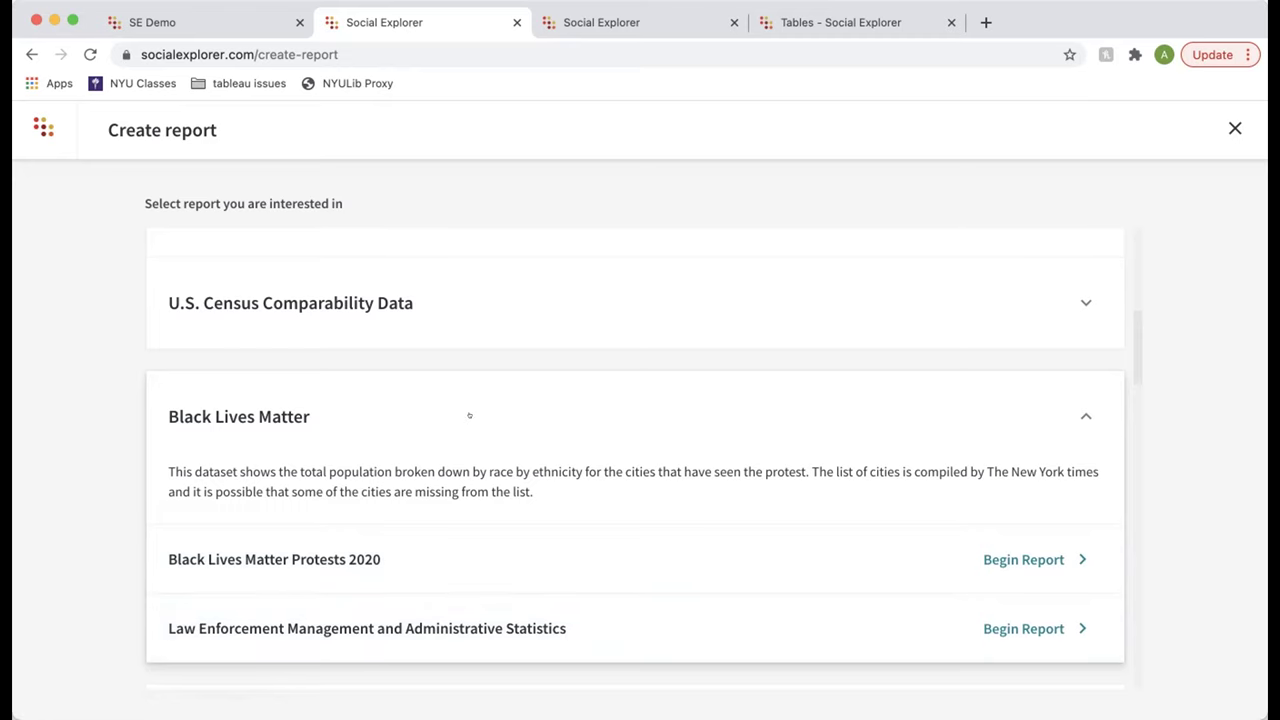
scroll(469, 415, up, 5)
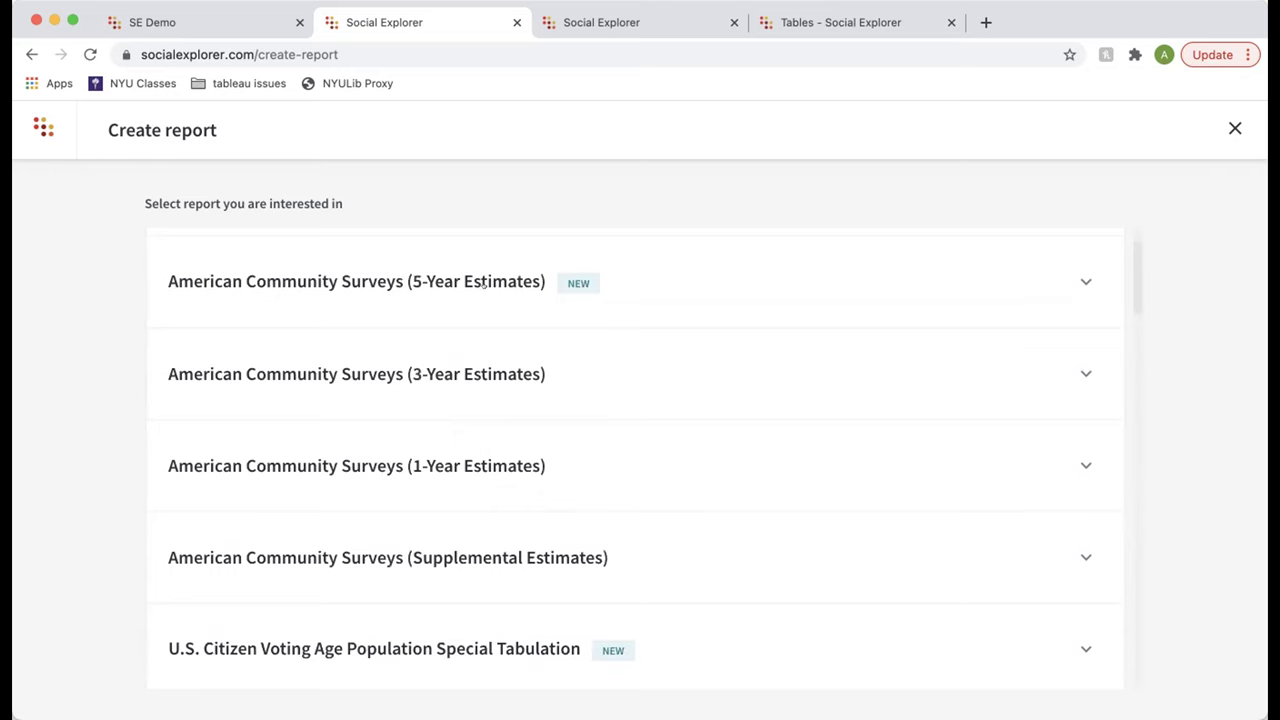
click(204, 17)
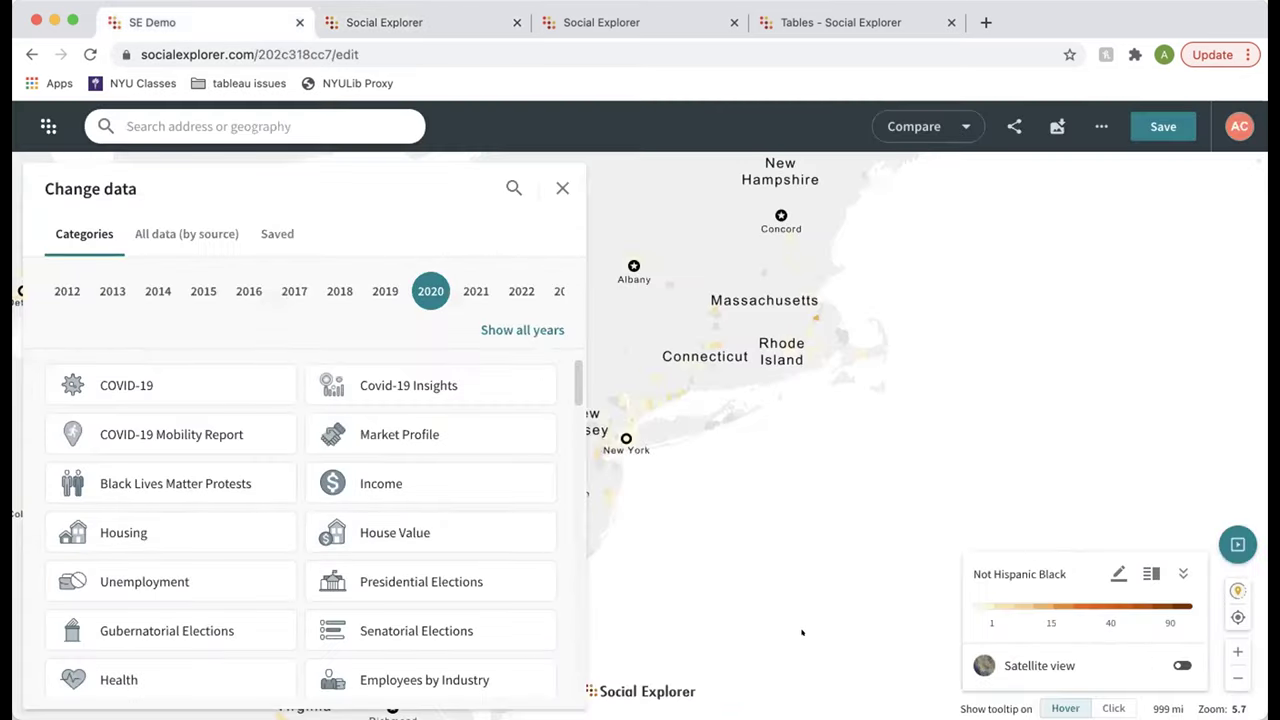